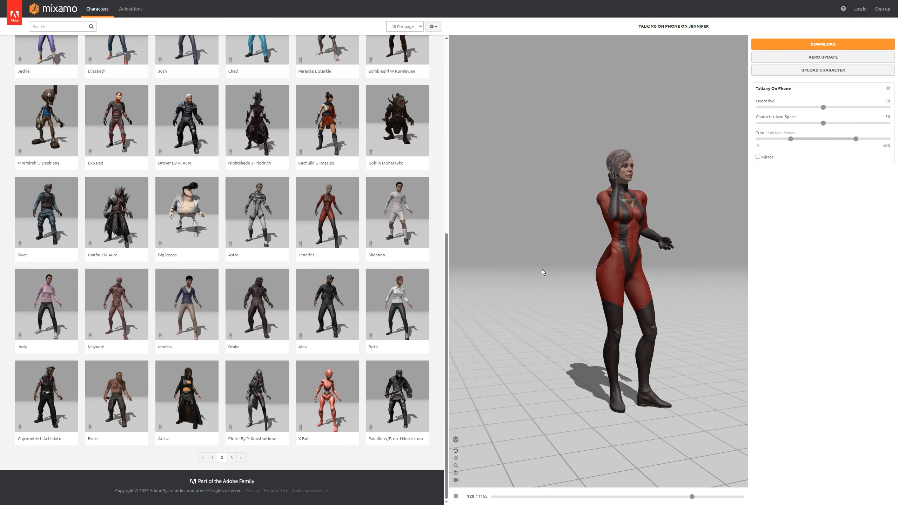
Step: Choose the Jennifer character and search the animation library for "landing"
{"action": "left_click", "coordinate": [327, 208]}
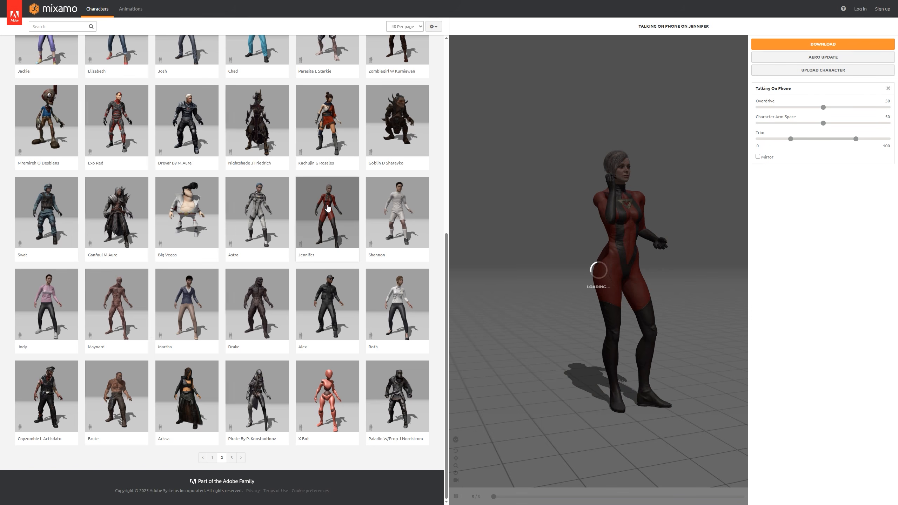
{"action": "left_click", "coordinate": [137, 11]}
{"action": "left_click", "coordinate": [66, 27]}
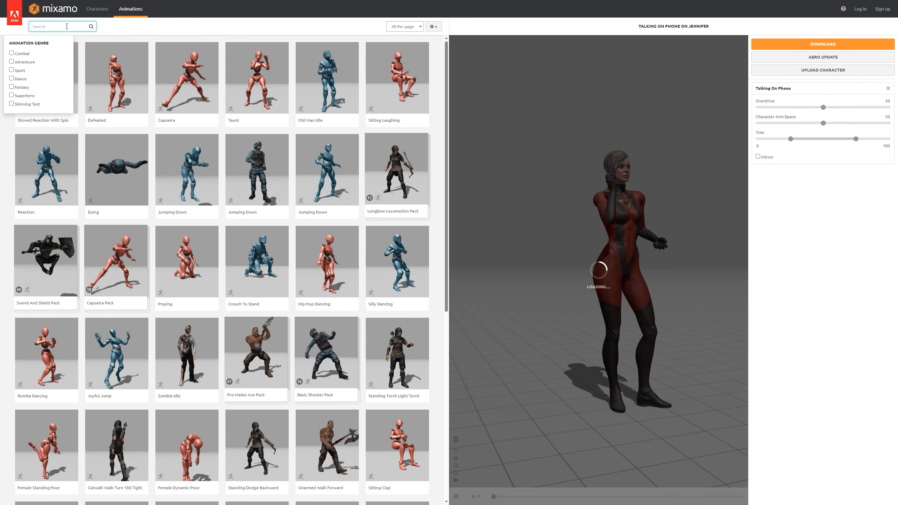
{"action": "type", "text": "landing"}
{"action": "key", "text": "Return"}
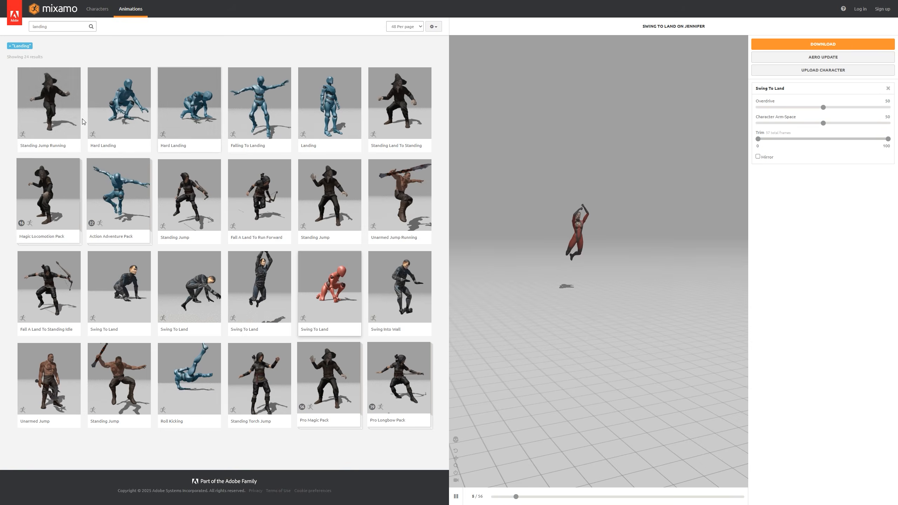
Step: Apply the crouching Hard Landing animation to the character and set the skin option in its download settings
{"action": "left_click", "coordinate": [127, 108]}
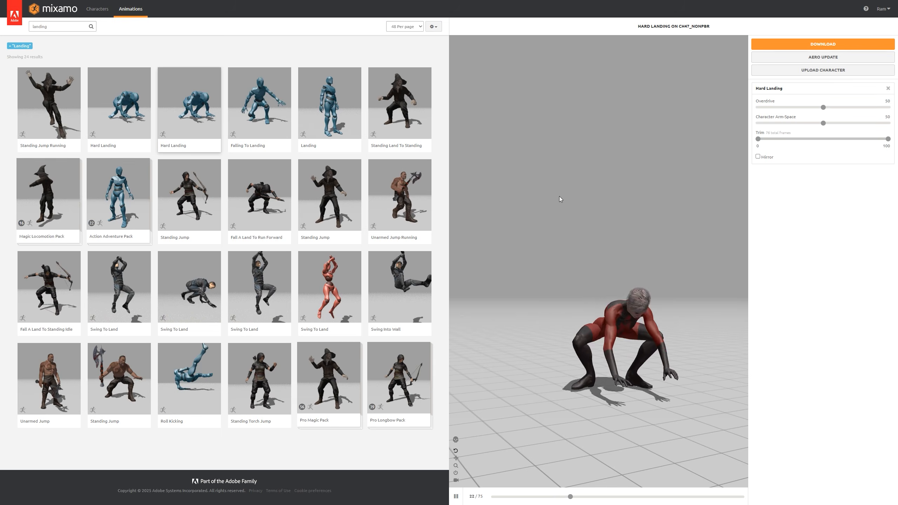
{"action": "left_click", "coordinate": [833, 45]}
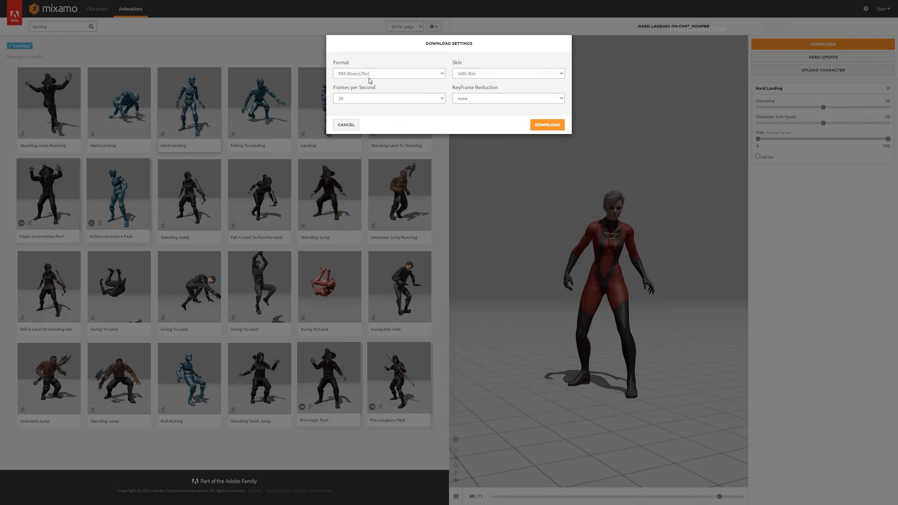
{"action": "left_click", "coordinate": [516, 74]}
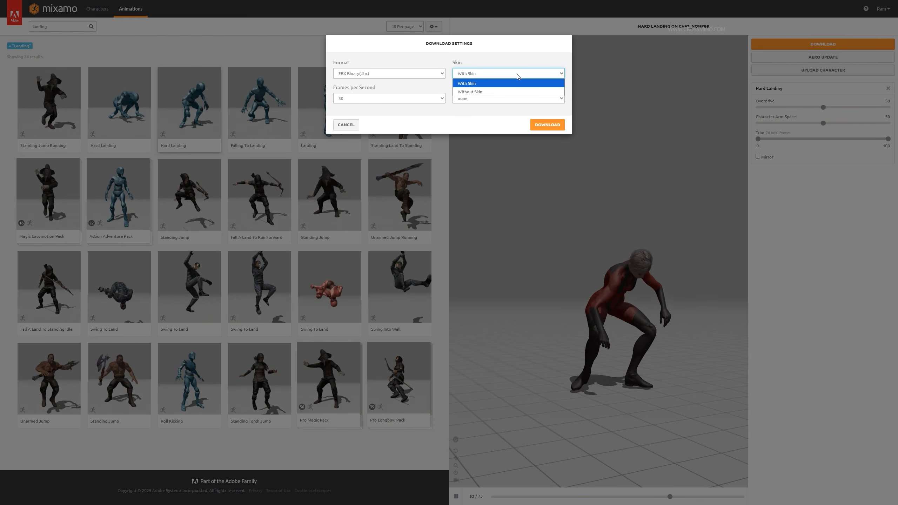
{"action": "left_click", "coordinate": [470, 91]}
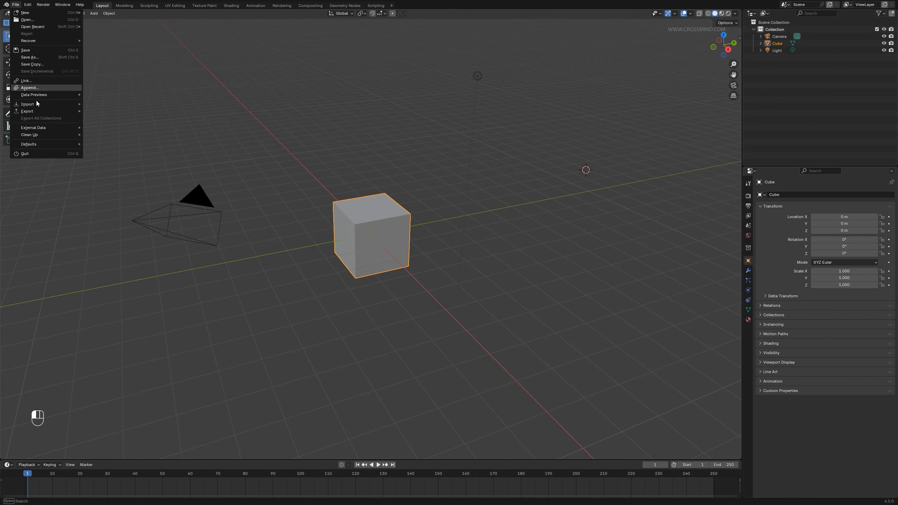
Step: Switch to Blender and import Hard Landing.fbx using the experimental FBX importer
{"action": "mouse_move", "coordinate": [40, 105]}
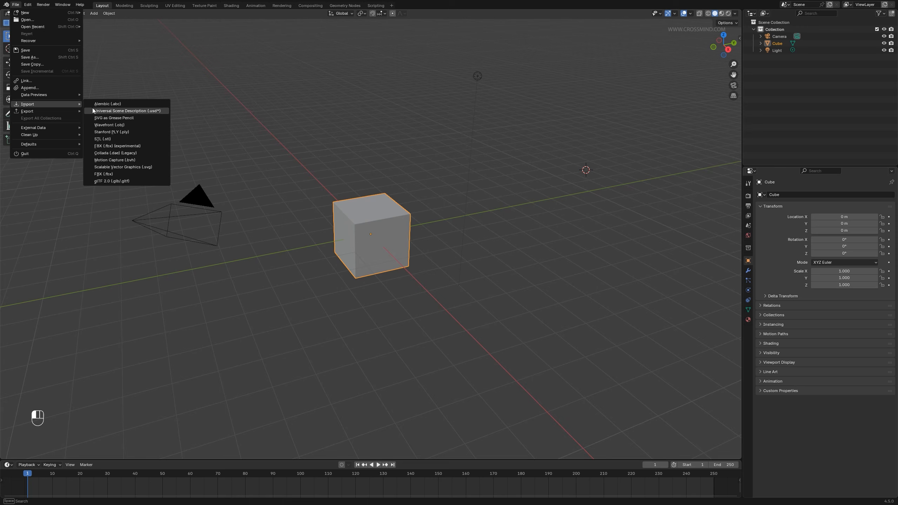
{"action": "left_click", "coordinate": [129, 147]}
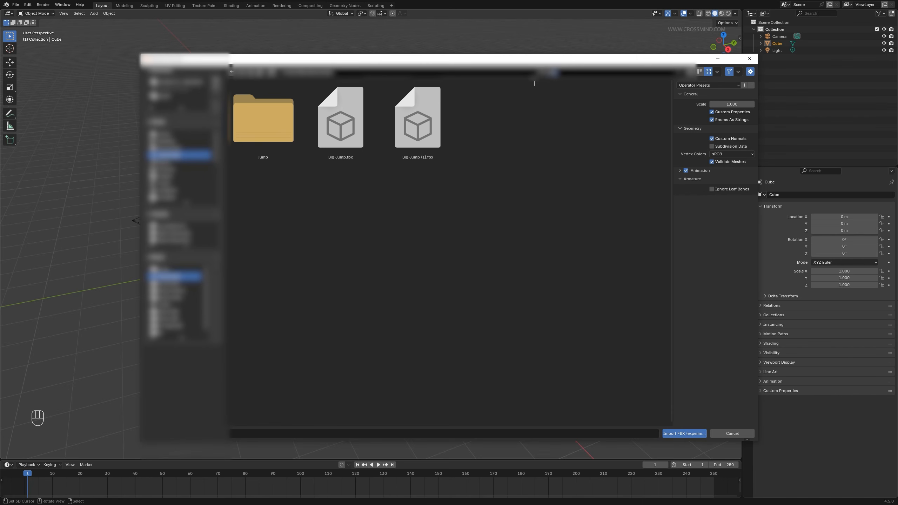
{"action": "left_click", "coordinate": [269, 124]}
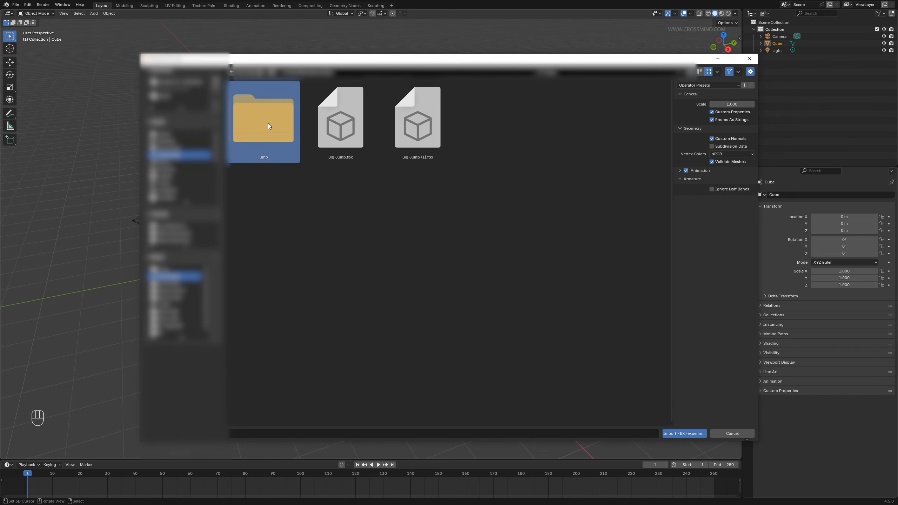
{"action": "double_click", "coordinate": [268, 123]}
{"action": "double_click", "coordinate": [274, 134]}
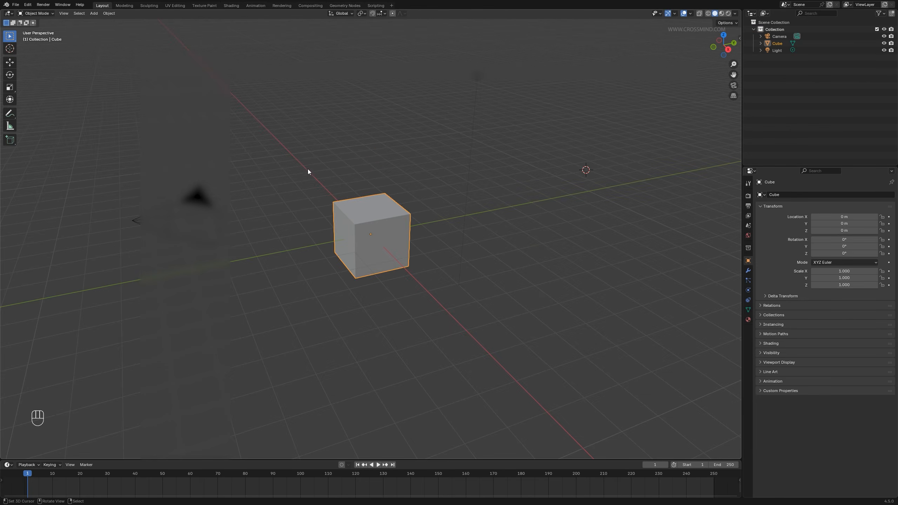
Step: Delete the default cube, camera and light from the scene
{"action": "middle_click_drag", "start_coordinate": [401, 226], "coordinate": [429, 227]}
{"action": "right_click", "coordinate": [397, 230]}
{"action": "right_click", "coordinate": [520, 150], "text": "shift"}
{"action": "right_click", "coordinate": [512, 60], "text": "shift"}
{"action": "key", "text": "Delete"}
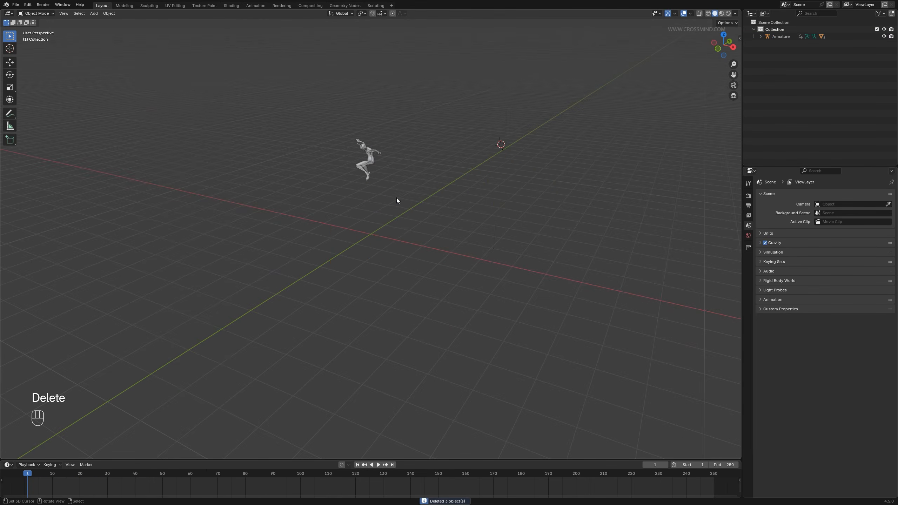
Step: Scrub the timeline to review the imported character's landing animation
{"action": "middle_click_drag", "start_coordinate": [341, 105], "coordinate": [395, 145]}
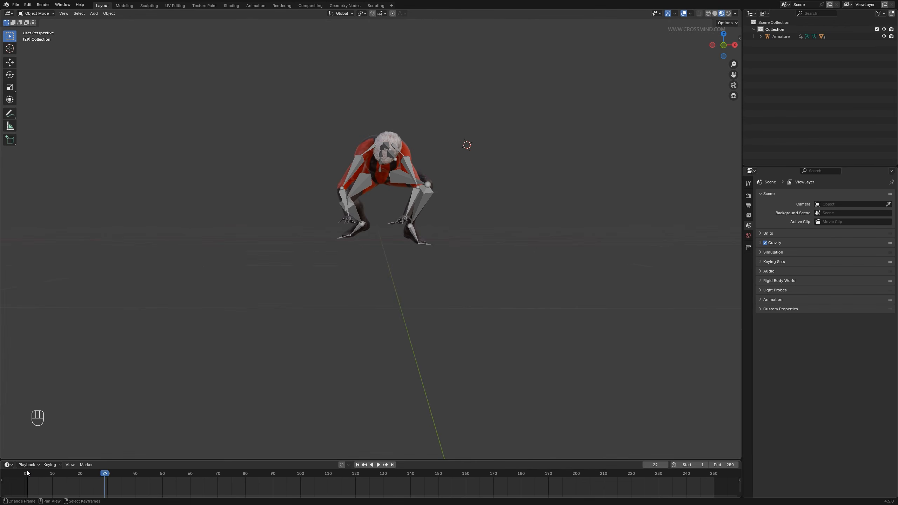
{"action": "left_click_drag", "start_coordinate": [27, 471], "coordinate": [78, 480]}
{"action": "middle_click_drag", "start_coordinate": [406, 176], "coordinate": [410, 194]}
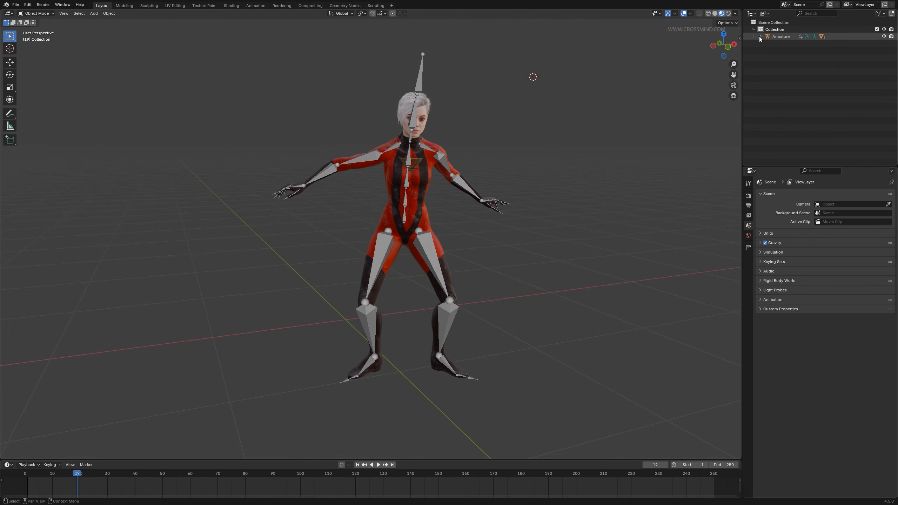
Step: Expand the armature's hierarchy and identify the body, face and hair meshes by selecting them on the character
{"action": "left_click", "coordinate": [760, 38]}
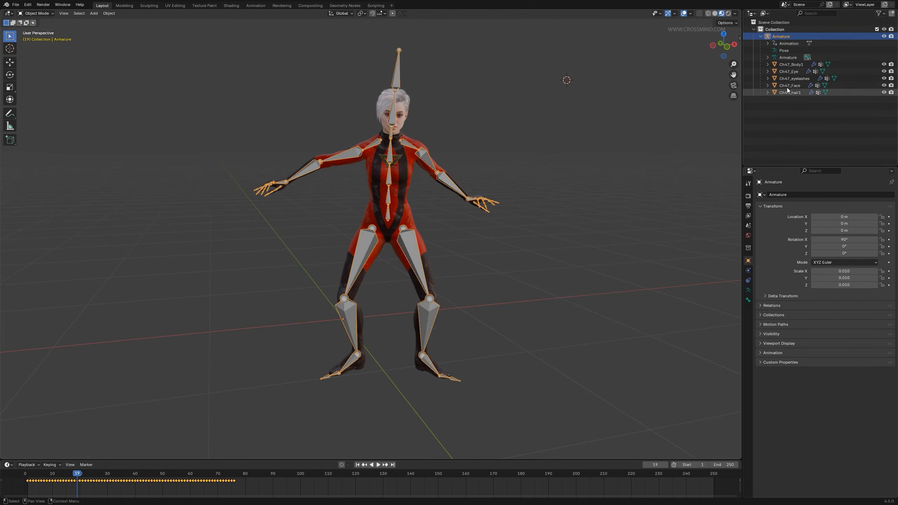
{"action": "left_click", "coordinate": [502, 89]}
{"action": "left_click", "coordinate": [400, 73]}
{"action": "middle_click_drag", "start_coordinate": [448, 171], "coordinate": [446, 170]}
{"action": "middle_click_drag", "start_coordinate": [490, 216], "coordinate": [428, 185]}
{"action": "scroll", "coordinate": [500, 208], "scroll_direction": "up", "scroll_amount": 1}
{"action": "left_click", "coordinate": [425, 184]}
{"action": "left_click", "coordinate": [407, 115], "text": "shift"}
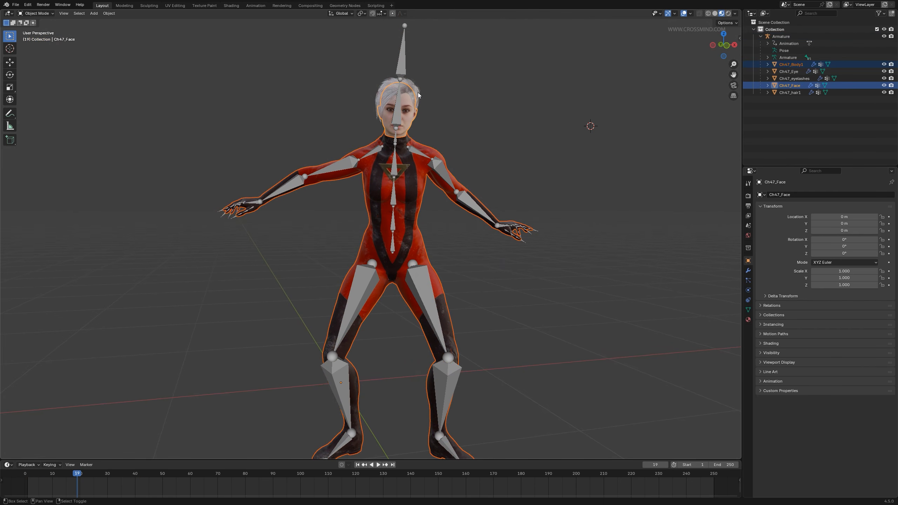
{"action": "right_click", "coordinate": [418, 95], "text": "shift"}
Step: Select the Ch47_Body1, Ch47_Face and Ch47_hair1 meshes and move them to a new collection named Character
{"action": "middle_click_drag", "start_coordinate": [486, 247], "coordinate": [544, 252]}
{"action": "scroll", "coordinate": [576, 259], "scroll_direction": "up", "scroll_amount": 3}
{"action": "right_click", "coordinate": [577, 259]}
{"action": "right_click", "coordinate": [554, 261]}
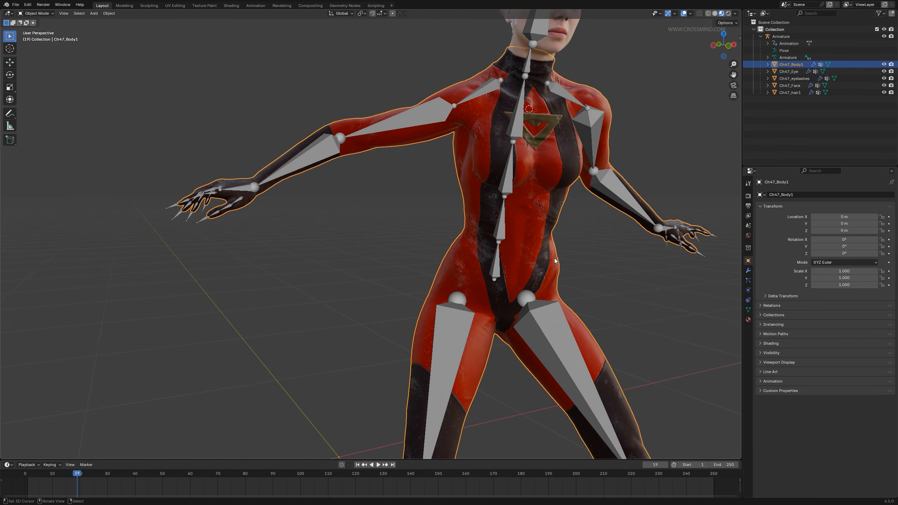
{"action": "middle_click_drag", "start_coordinate": [567, 67], "coordinate": [532, 176], "text": "shift"}
{"action": "right_click", "coordinate": [533, 151], "text": "shift"}
{"action": "right_click", "coordinate": [511, 91], "text": "shift"}
{"action": "scroll", "coordinate": [500, 256], "scroll_direction": "down", "scroll_amount": 2}
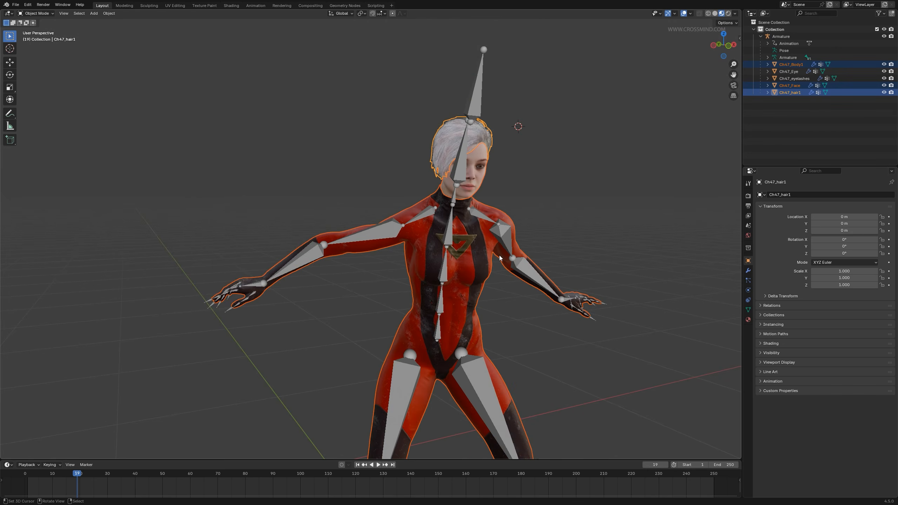
{"action": "scroll", "coordinate": [499, 256], "scroll_direction": "down", "scroll_amount": 1}
{"action": "middle_click_drag", "start_coordinate": [479, 262], "coordinate": [465, 215], "text": "shift"}
{"action": "key", "text": "m"}
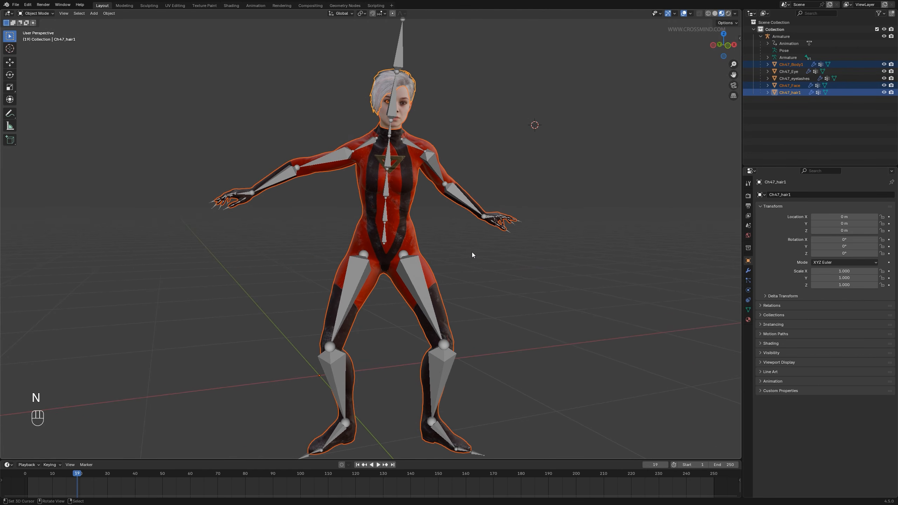
{"action": "key", "text": "m"}
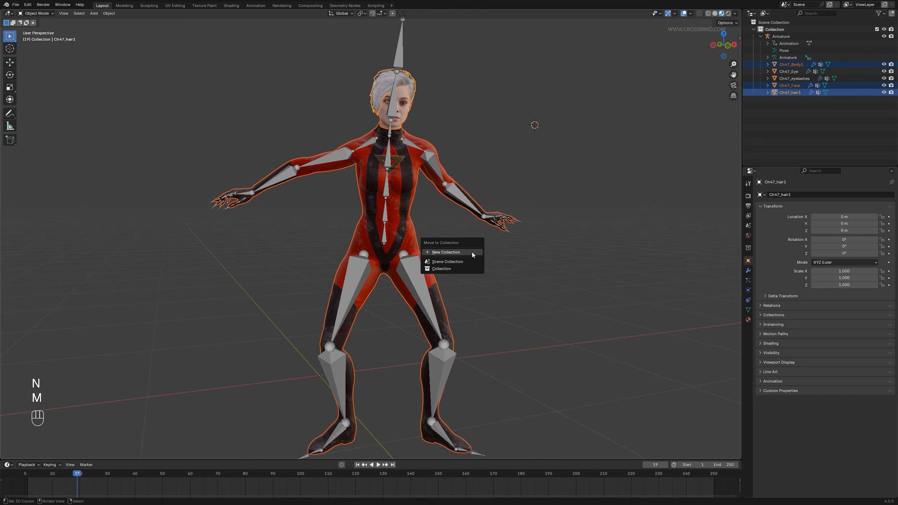
{"action": "left_click", "coordinate": [473, 252]}
{"action": "type", "text": "Character"}
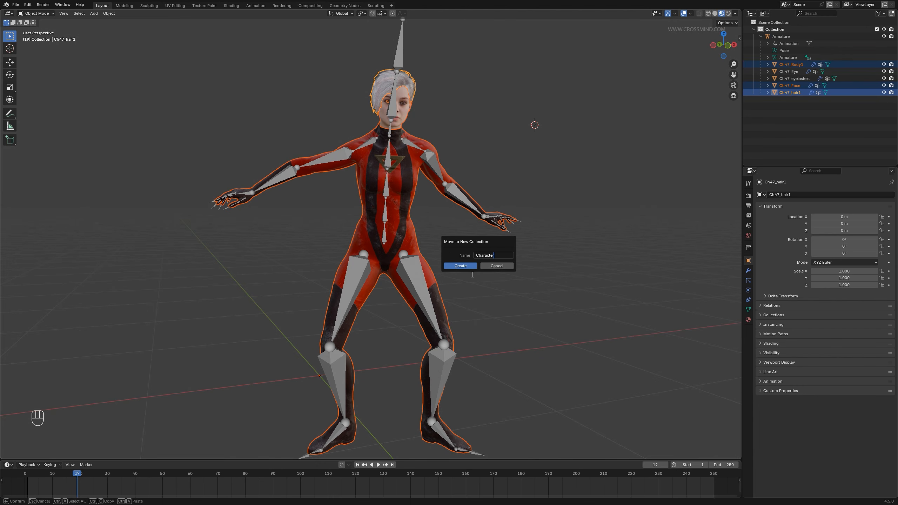
{"action": "left_click", "coordinate": [474, 266]}
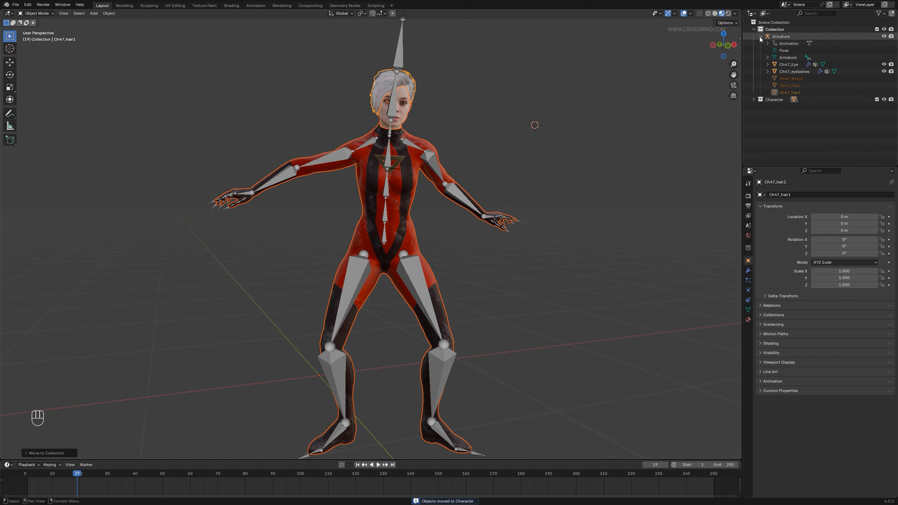
Step: Collapse the armature's hierarchy and hide the armature, leaving the character meshes on display
{"action": "left_click", "coordinate": [782, 37]}
{"action": "left_click", "coordinate": [885, 37]}
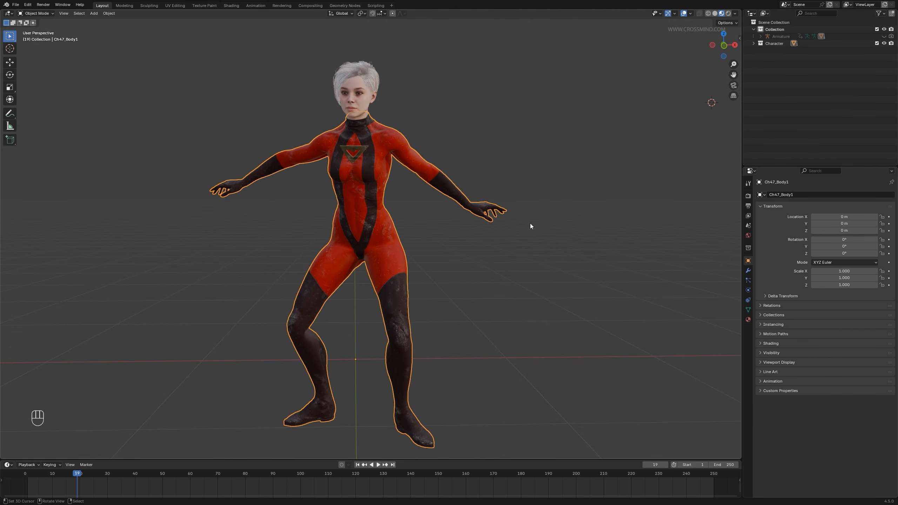
{"action": "right_click", "coordinate": [534, 222]}
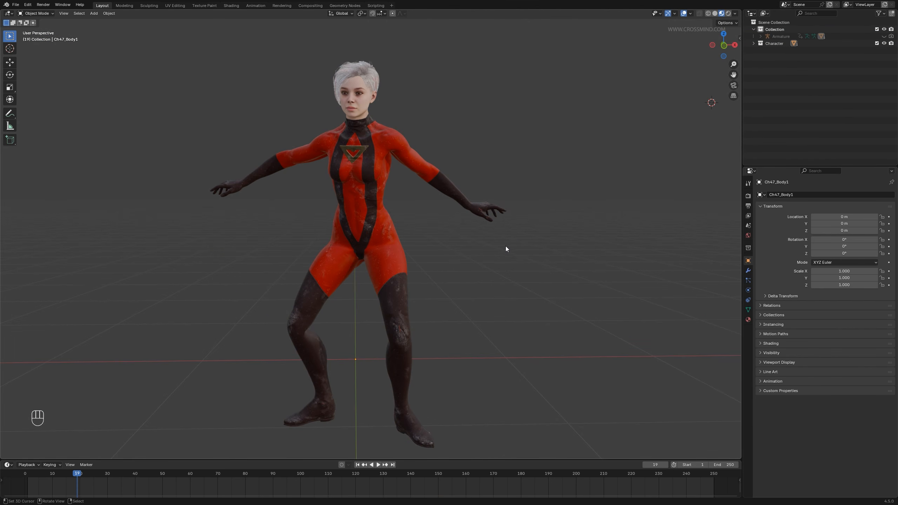
{"action": "middle_click_drag", "start_coordinate": [505, 247], "coordinate": [497, 247]}
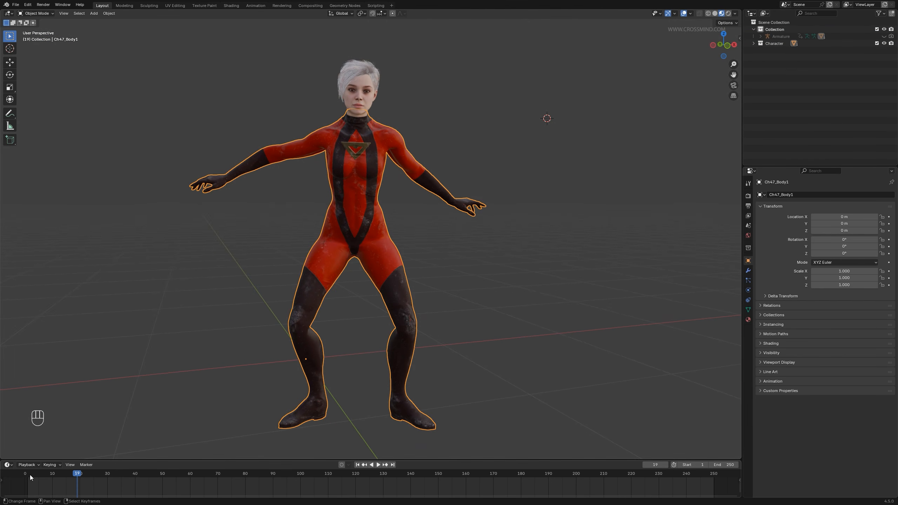
Step: Scrub through the landing animation on the character meshes, stopping at frame 90
{"action": "left_click_drag", "start_coordinate": [30, 477], "coordinate": [92, 479]}
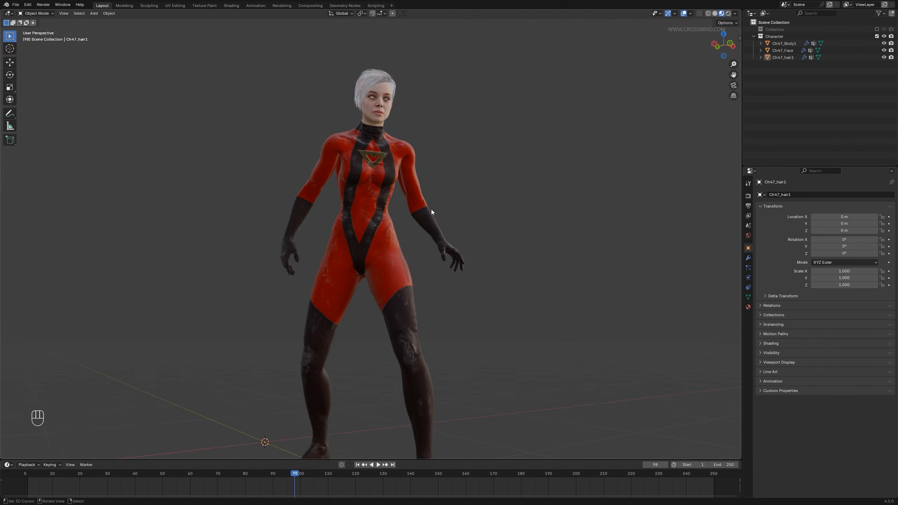
{"action": "middle_click_drag", "start_coordinate": [431, 209], "coordinate": [442, 241], "text": "shift"}
{"action": "left_click_drag", "start_coordinate": [26, 479], "coordinate": [330, 488]}
{"action": "mouse_move", "coordinate": [270, 489]}
{"action": "left_mouse_down"}
{"action": "mouse_move", "coordinate": [178, 475]}
{"action": "mouse_move", "coordinate": [272, 473]}
{"action": "left_mouse_up"}
{"action": "middle_click_drag", "start_coordinate": [386, 283], "coordinate": [396, 293]}
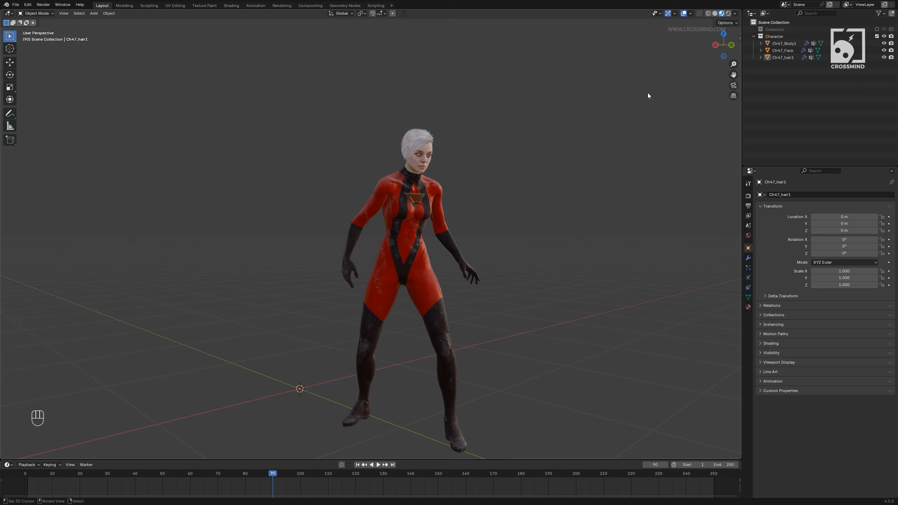
Step: Collapse the Character collection and import Look Around.fbx with the experimental FBX importer
{"action": "left_click", "coordinate": [754, 37]}
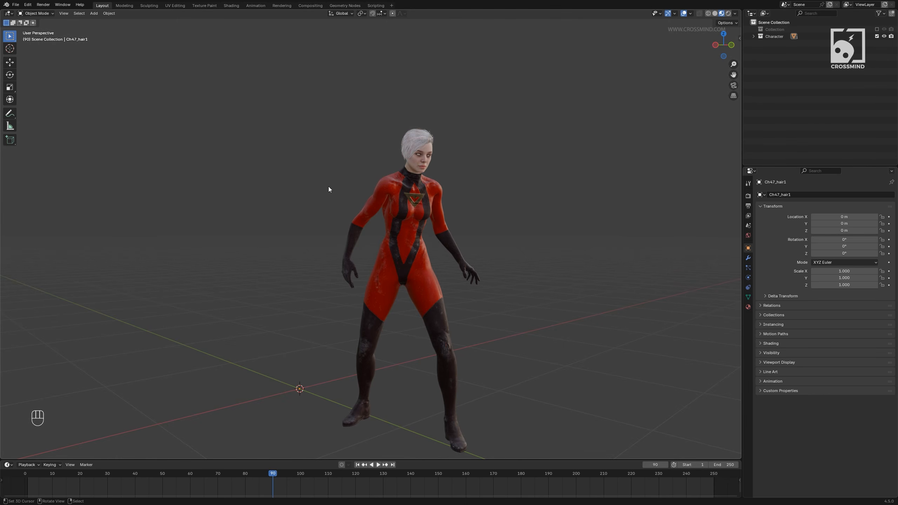
{"action": "left_click", "coordinate": [17, 5]}
{"action": "mouse_move", "coordinate": [47, 103]}
{"action": "left_click", "coordinate": [106, 153]}
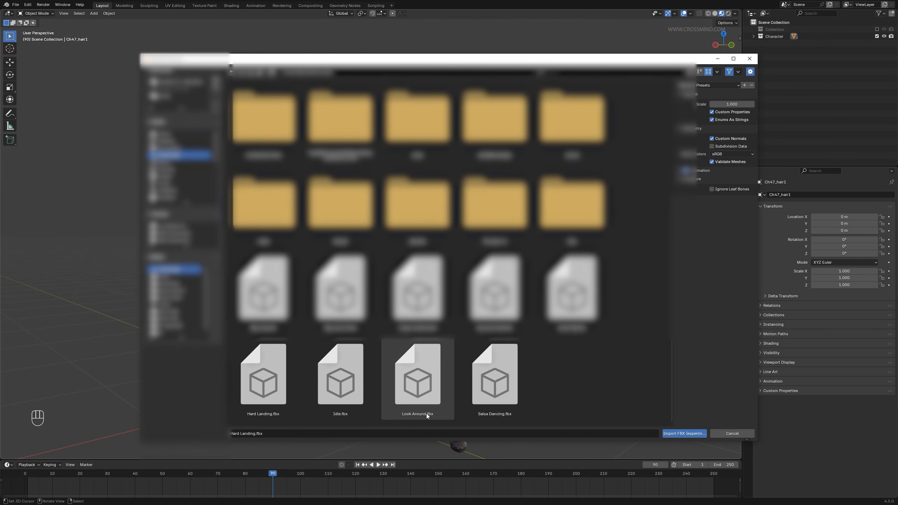
{"action": "double_click", "coordinate": [429, 395]}
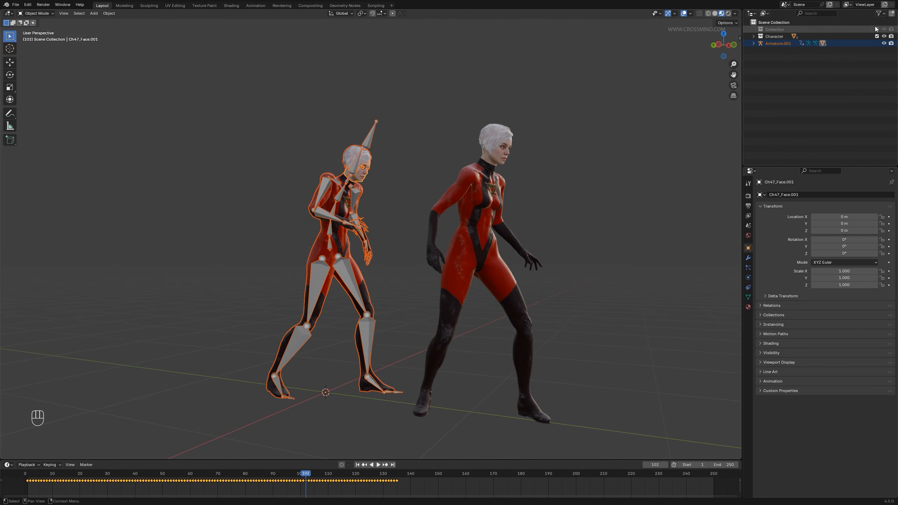
Step: Put the newly imported Look Around armature in Pose Mode and select its hips bone
{"action": "left_click", "coordinate": [365, 162]}
{"action": "left_click", "coordinate": [248, 473]}
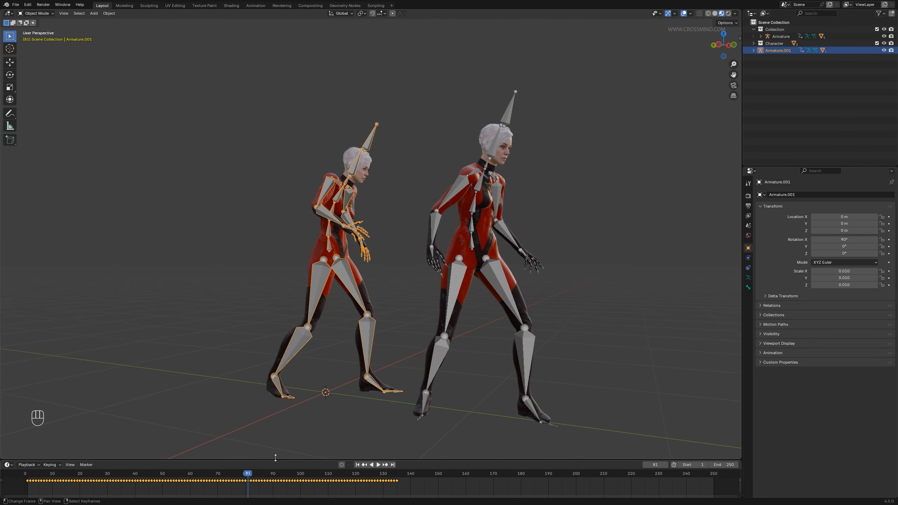
{"action": "middle_click_drag", "start_coordinate": [409, 319], "coordinate": [401, 319]}
{"action": "right_click", "coordinate": [400, 318]}
{"action": "right_click", "coordinate": [346, 278]}
{"action": "key", "text": "ctrl+Tab"}
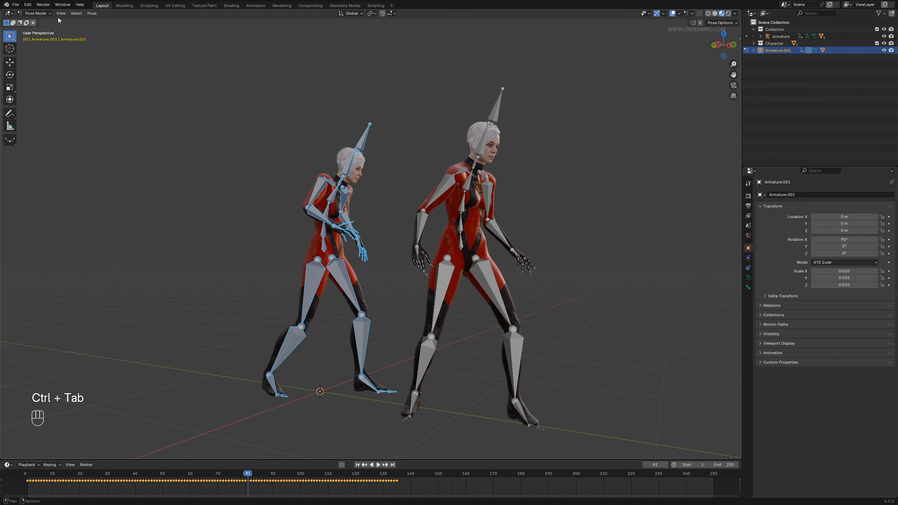
{"action": "left_click", "coordinate": [317, 244]}
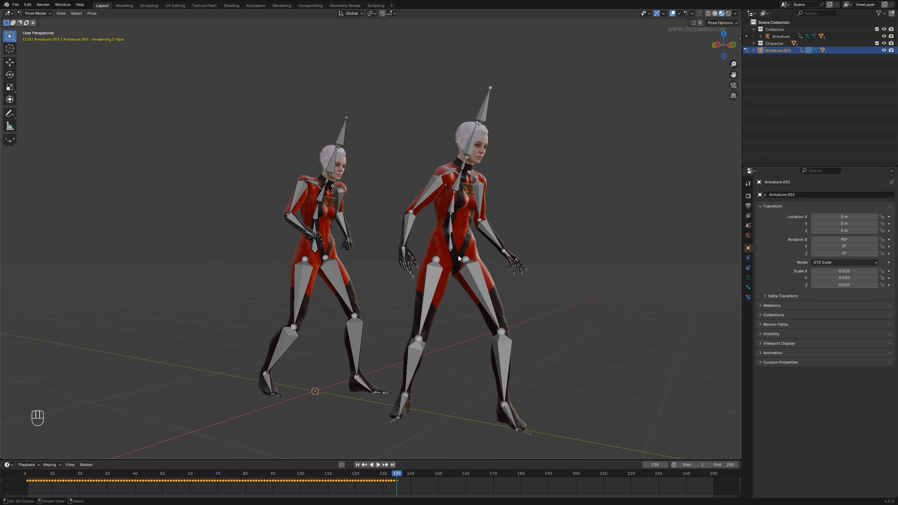
Step: Set the current frame to 93, enlarge the timeline area and change it to the Graph Editor
{"action": "left_click", "coordinate": [281, 473]}
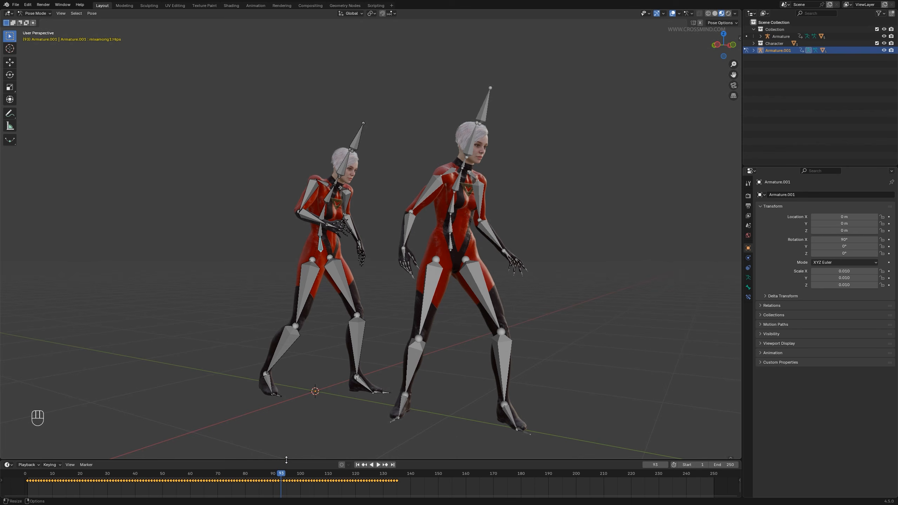
{"action": "left_click_drag", "start_coordinate": [286, 459], "coordinate": [286, 361]}
{"action": "left_click", "coordinate": [7, 365]}
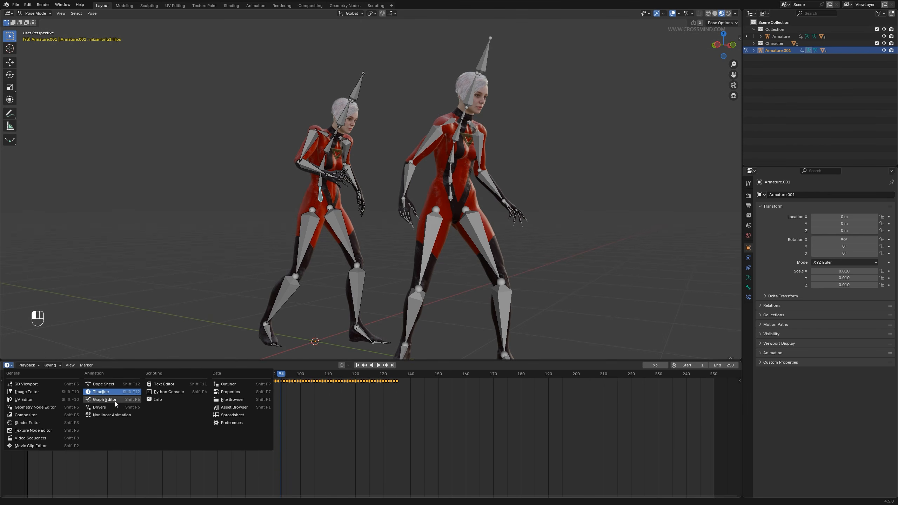
{"action": "left_click", "coordinate": [104, 400]}
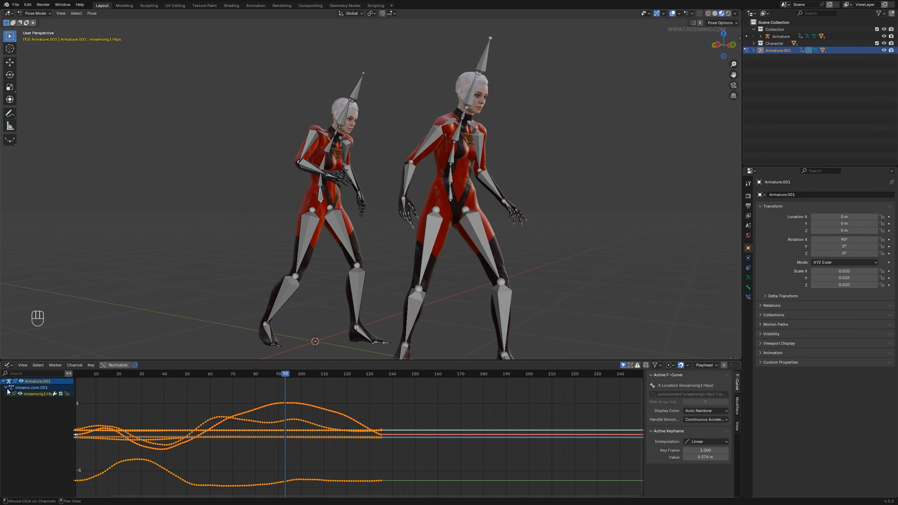
Step: Expand the hips bone's channels, try moving the X Location curve, and select only the Z Location curve
{"action": "left_click", "coordinate": [7, 394]}
{"action": "left_click", "coordinate": [33, 400]}
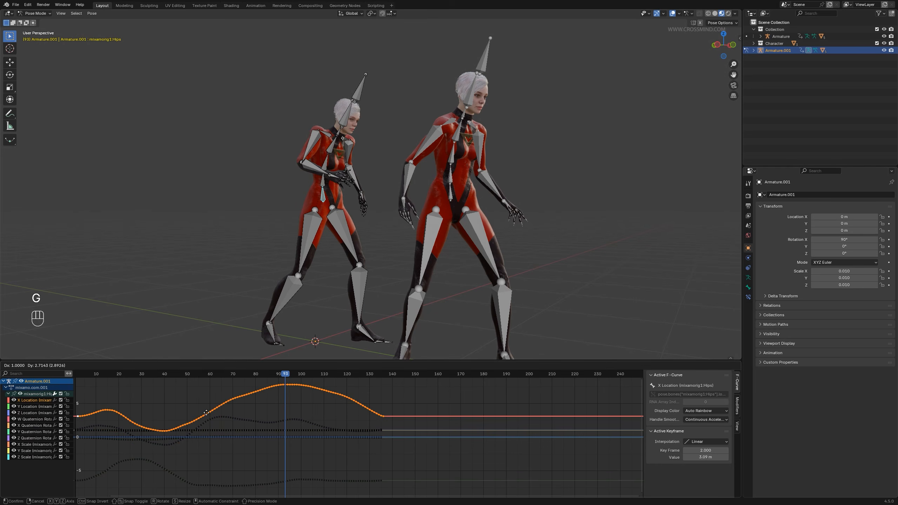
{"action": "key", "text": "g"}
{"action": "left_click", "coordinate": [44, 407]}
{"action": "left_click", "coordinate": [41, 414]}
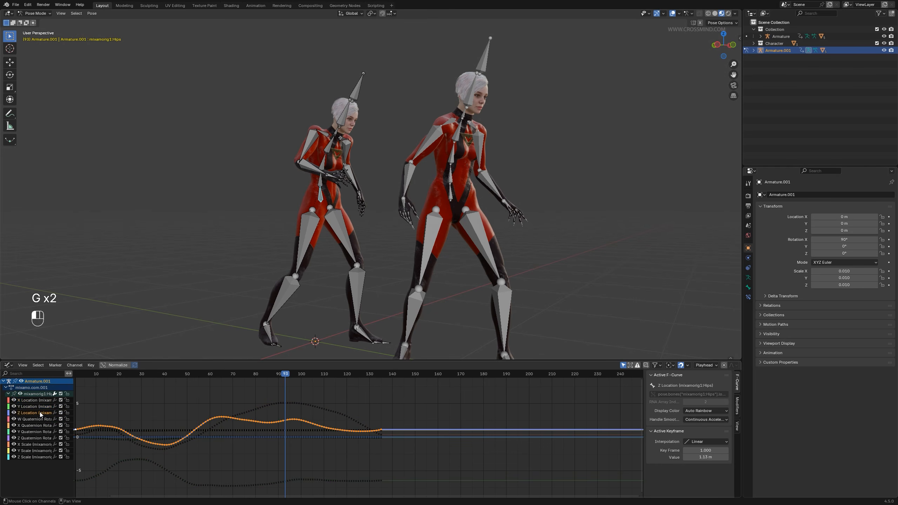
Step: Raise the hips' Z Location curve along the Y axis to bring Armature.001 closer to the first character
{"action": "middle_click_drag", "start_coordinate": [235, 451], "coordinate": [382, 455]}
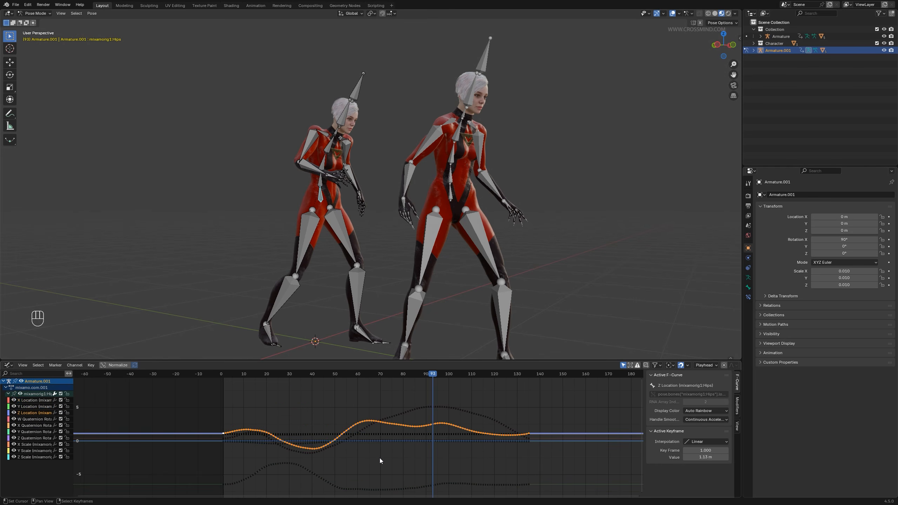
{"action": "scroll", "coordinate": [381, 461], "scroll_direction": "down", "scroll_amount": 1}
{"action": "key", "text": "g"}
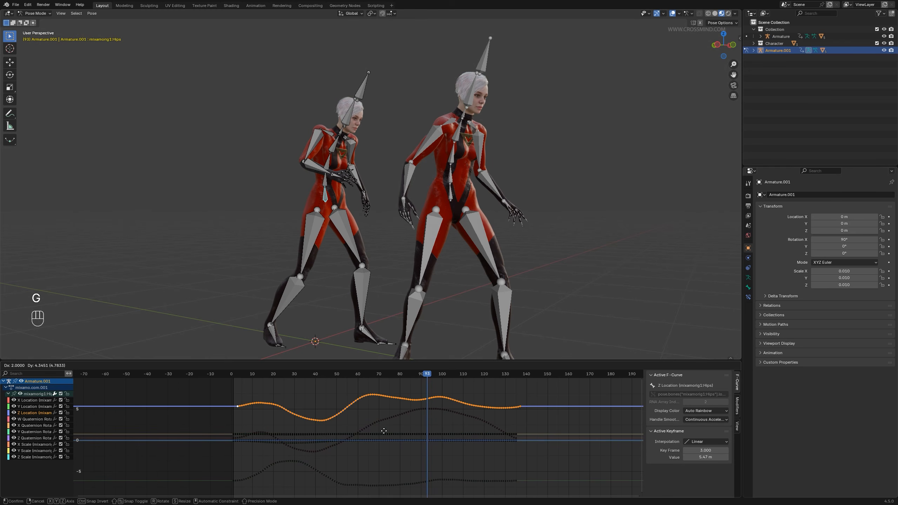
{"action": "key", "text": "y"}
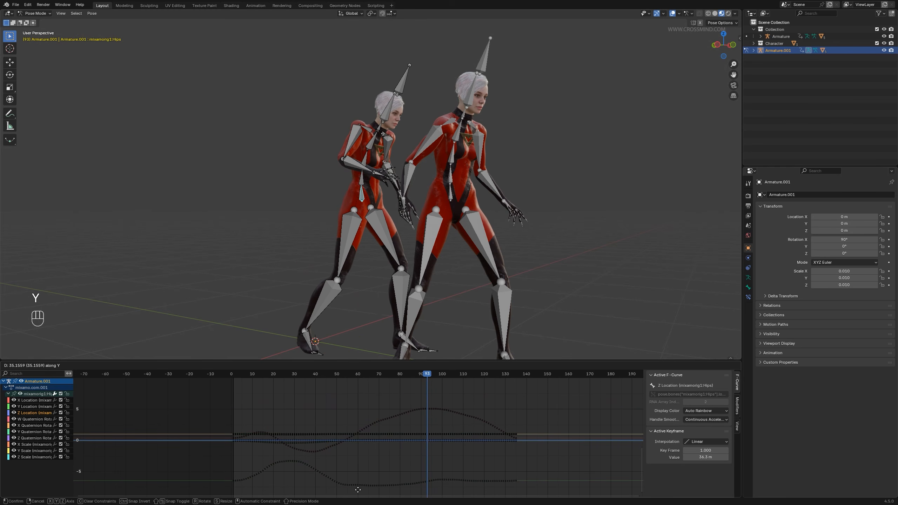
{"action": "left_click", "coordinate": [391, 412]}
Step: Normalize the curve display, raise the Z Location curve until its first keyframe is about 101 m, and check the overlap at frame 92
{"action": "scroll", "coordinate": [391, 411], "scroll_direction": "down", "scroll_amount": 8}
{"action": "left_click", "coordinate": [116, 367]}
{"action": "key", "text": "g"}
{"action": "key", "text": "y"}
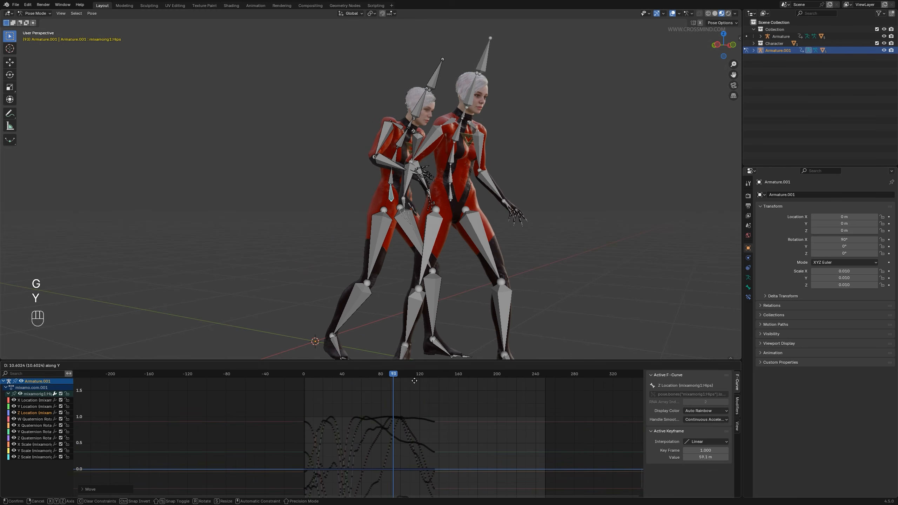
{"action": "left_click", "coordinate": [399, 414]}
{"action": "scroll", "coordinate": [539, 258], "scroll_direction": "down", "scroll_amount": 3}
{"action": "middle_click_drag", "start_coordinate": [539, 258], "coordinate": [485, 260]}
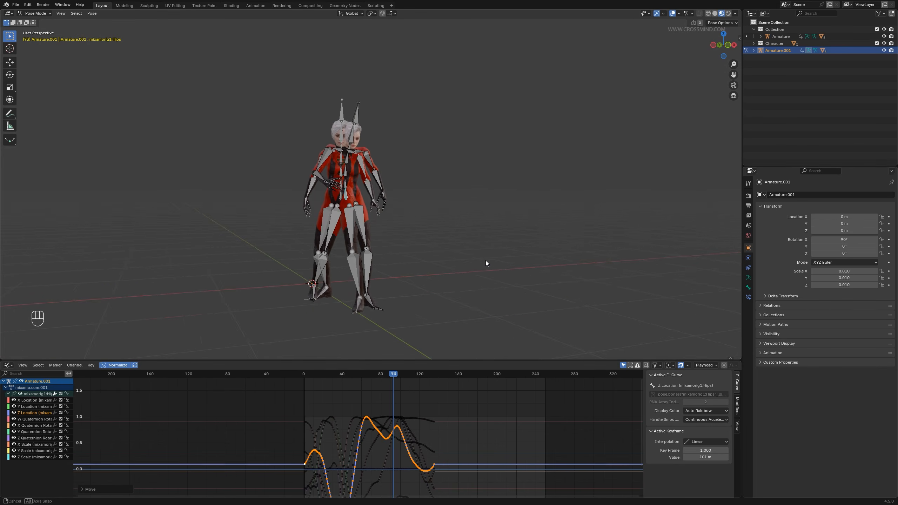
{"action": "scroll", "coordinate": [493, 265], "scroll_direction": "up", "scroll_amount": 3}
{"action": "key", "text": "Left"}
{"action": "middle_click_drag", "start_coordinate": [366, 245], "coordinate": [442, 253]}
Step: Return Armature.001 to Object Mode and hide it together with its character meshes, with the Character collection excluded
{"action": "left_click", "coordinate": [877, 43]}
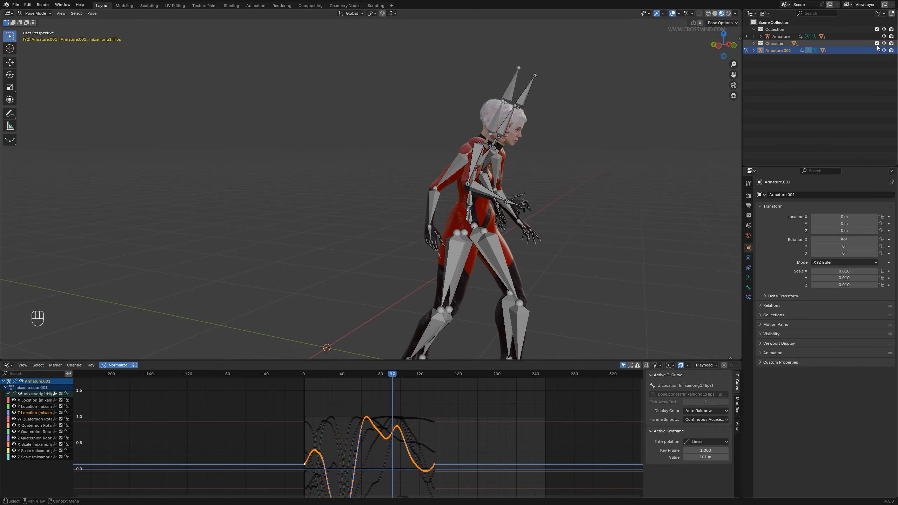
{"action": "key", "text": "ctrl+Tab"}
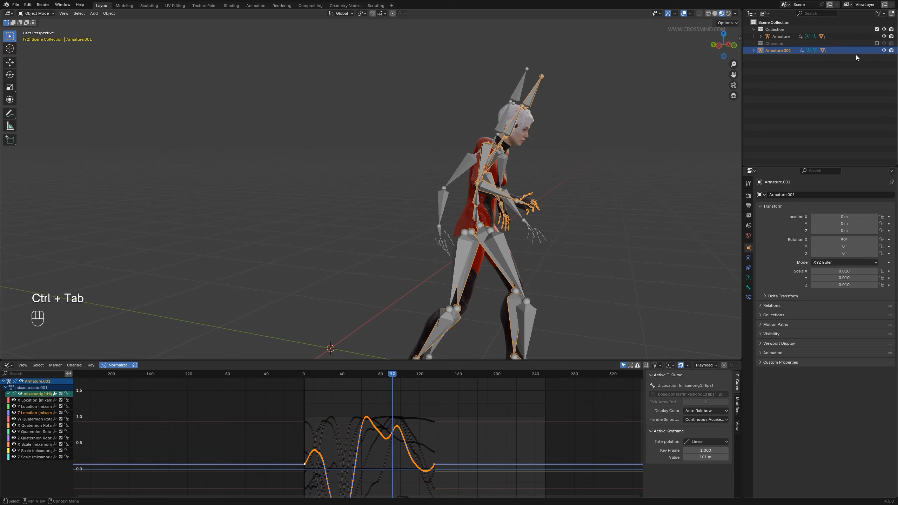
{"action": "left_click", "coordinate": [754, 50]}
{"action": "left_click_drag", "start_coordinate": [884, 78], "coordinate": [886, 109]}
{"action": "left_click", "coordinate": [885, 50]}
Step: Re-enable the Character collection, select the original armature and show its action in the Dope Sheet's Action Editor
{"action": "left_click", "coordinate": [7, 365]}
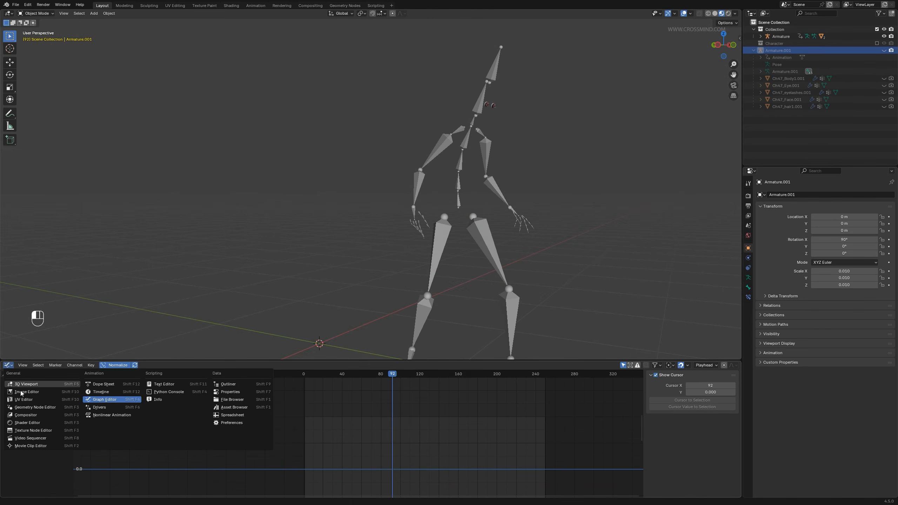
{"action": "left_click", "coordinate": [108, 384]}
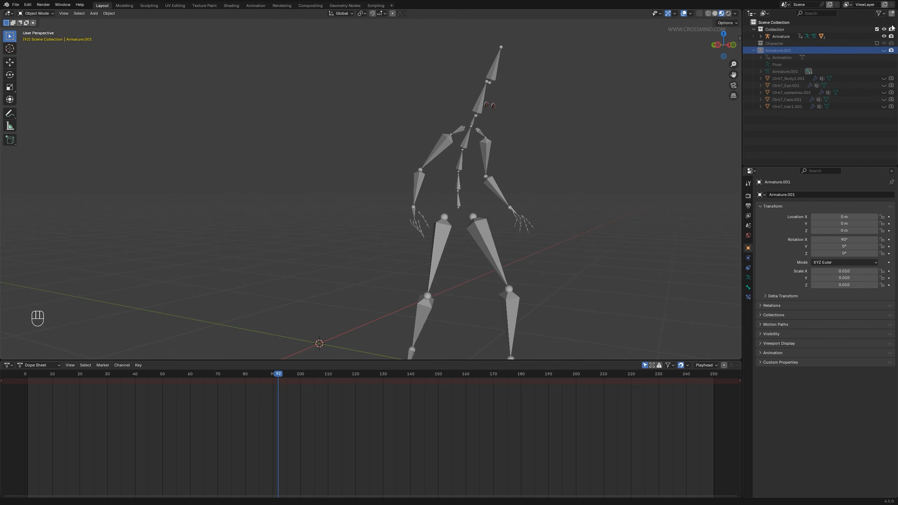
{"action": "left_click", "coordinate": [877, 43]}
{"action": "middle_click_drag", "start_coordinate": [545, 199], "coordinate": [488, 145]}
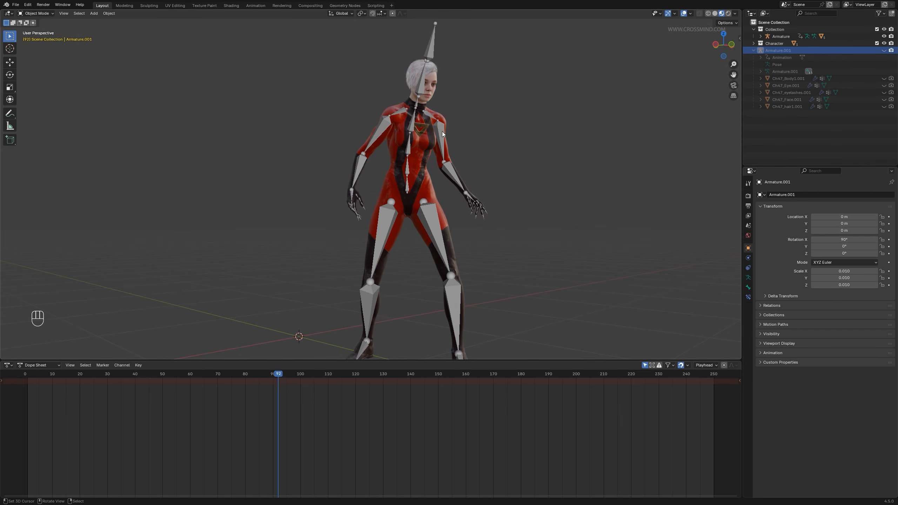
{"action": "left_click", "coordinate": [433, 52]}
{"action": "left_click", "coordinate": [9, 366]}
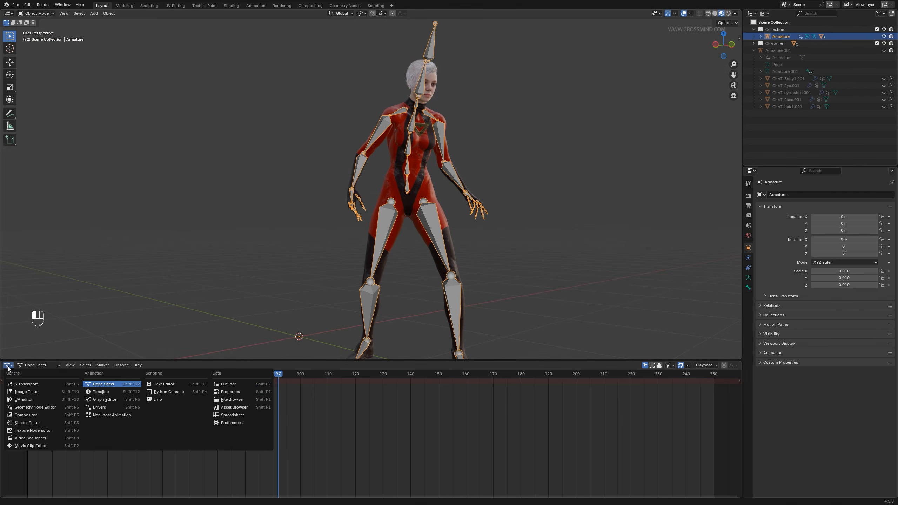
{"action": "left_click", "coordinate": [108, 386]}
{"action": "left_click", "coordinate": [39, 365]}
{"action": "left_click", "coordinate": [35, 391]}
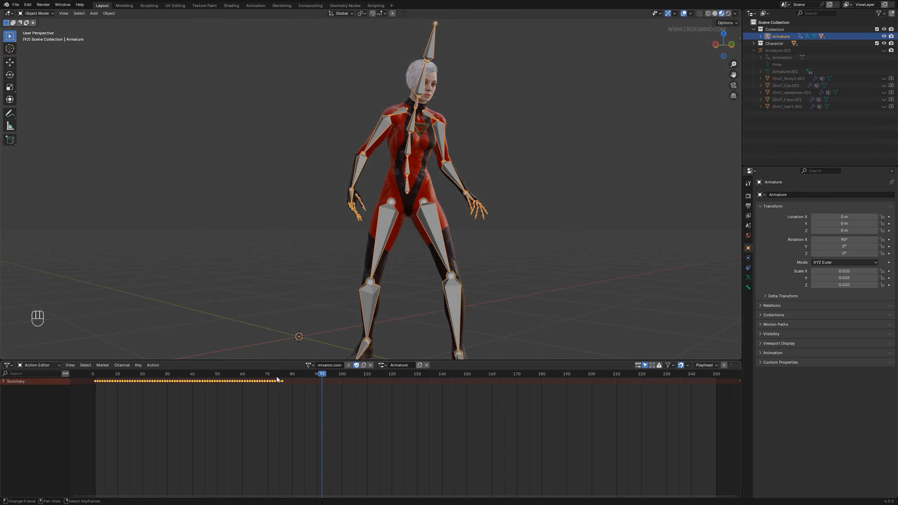
Step: Enlarge the Action Editor area, go to frame 76, and split off a lower area set to Nonlinear Animation
{"action": "left_click_drag", "start_coordinate": [285, 361], "coordinate": [299, 280]}
{"action": "key", "text": "Down"}
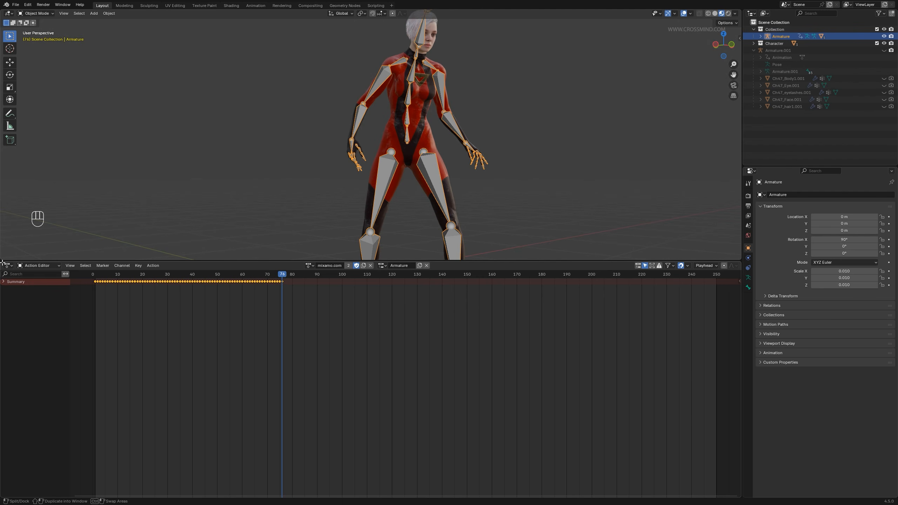
{"action": "left_click_drag", "start_coordinate": [2, 262], "coordinate": [11, 420]}
{"action": "left_click", "coordinate": [8, 423]}
{"action": "left_click", "coordinate": [8, 424]}
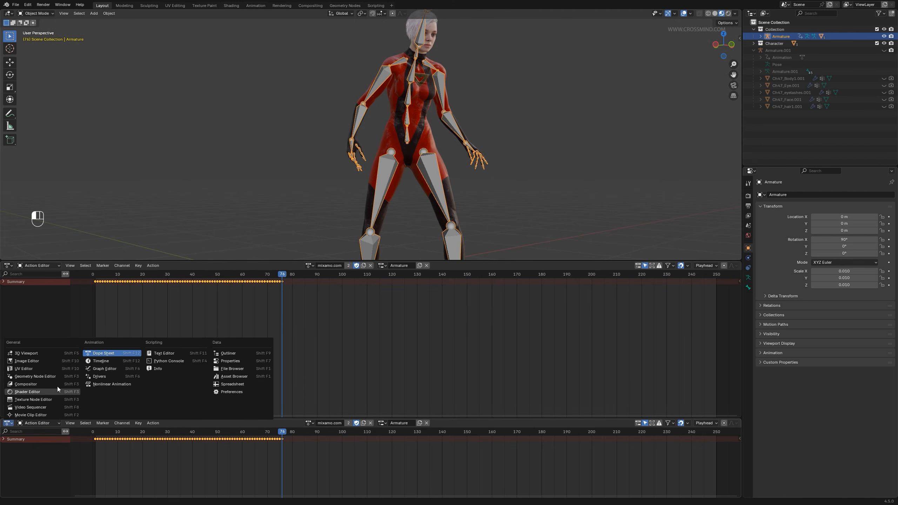
{"action": "left_click", "coordinate": [101, 384]}
{"action": "left_click_drag", "start_coordinate": [255, 419], "coordinate": [255, 344]}
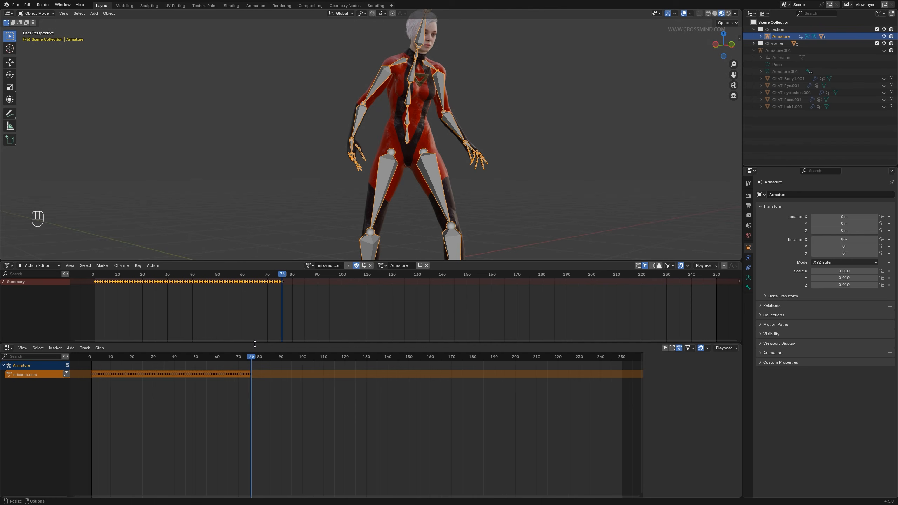
Step: Push down the armature's mixamo.com action into an NLA strip and resize the areas to enlarge the 3D viewport
{"action": "scroll", "coordinate": [399, 227], "scroll_direction": "down", "scroll_amount": 2}
{"action": "left_click_drag", "start_coordinate": [399, 262], "coordinate": [399, 268]}
{"action": "left_click_drag", "start_coordinate": [386, 343], "coordinate": [385, 382]}
{"action": "left_click_drag", "start_coordinate": [155, 281], "coordinate": [279, 291]}
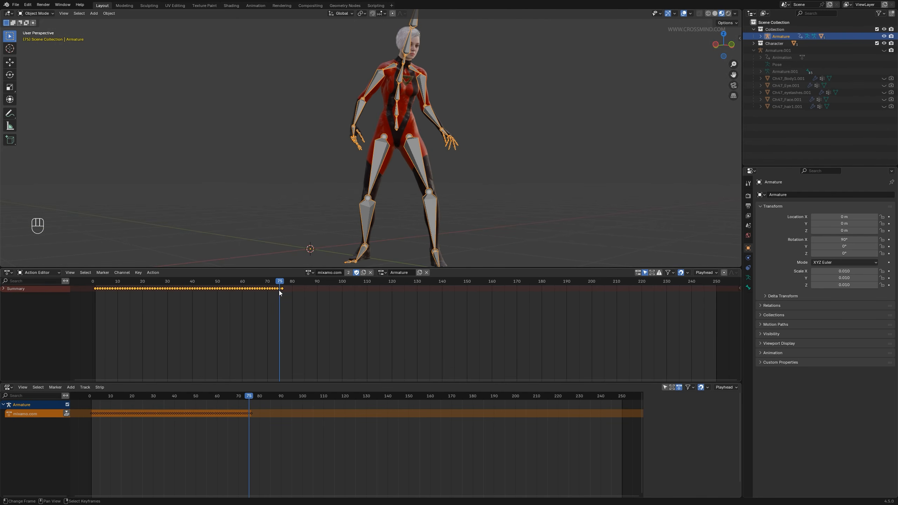
{"action": "left_click", "coordinate": [67, 414]}
{"action": "left_click_drag", "start_coordinate": [103, 396], "coordinate": [251, 390]}
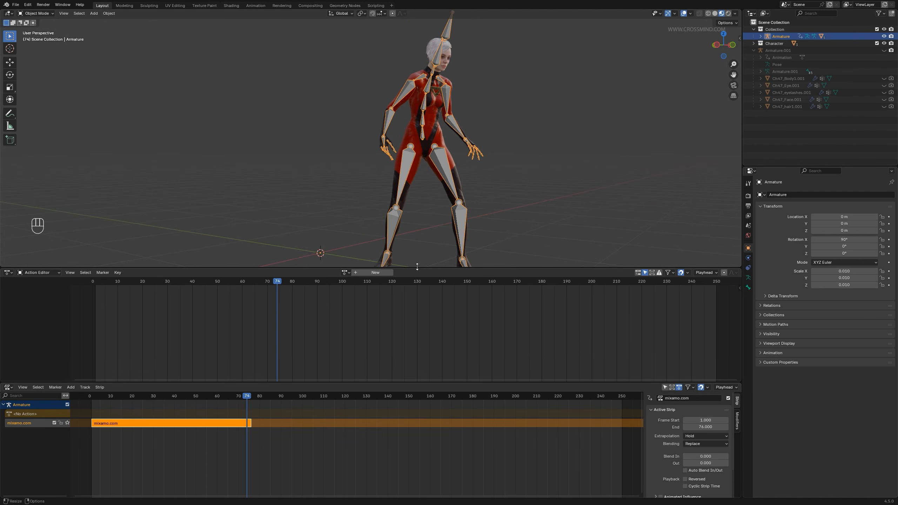
{"action": "left_click_drag", "start_coordinate": [417, 267], "coordinate": [418, 306]}
{"action": "left_click_drag", "start_coordinate": [428, 383], "coordinate": [429, 411]}
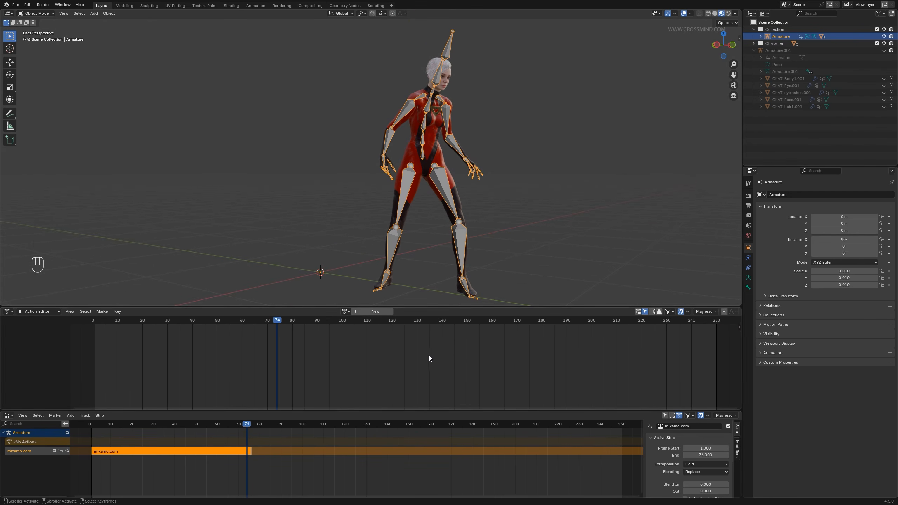
Step: Create a new action with its own slot for the armature, and switch the active action to mixamo.com
{"action": "left_click", "coordinate": [368, 313]}
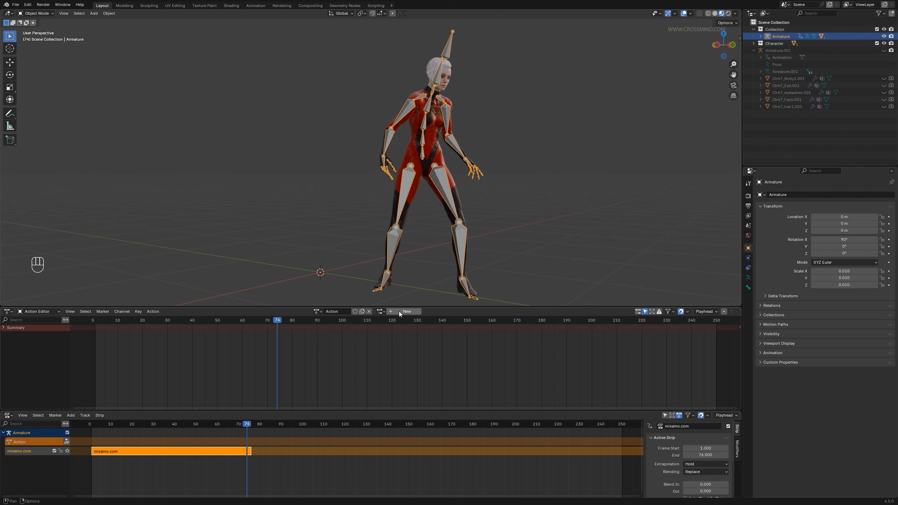
{"action": "left_click", "coordinate": [399, 312]}
{"action": "left_click", "coordinate": [313, 312]}
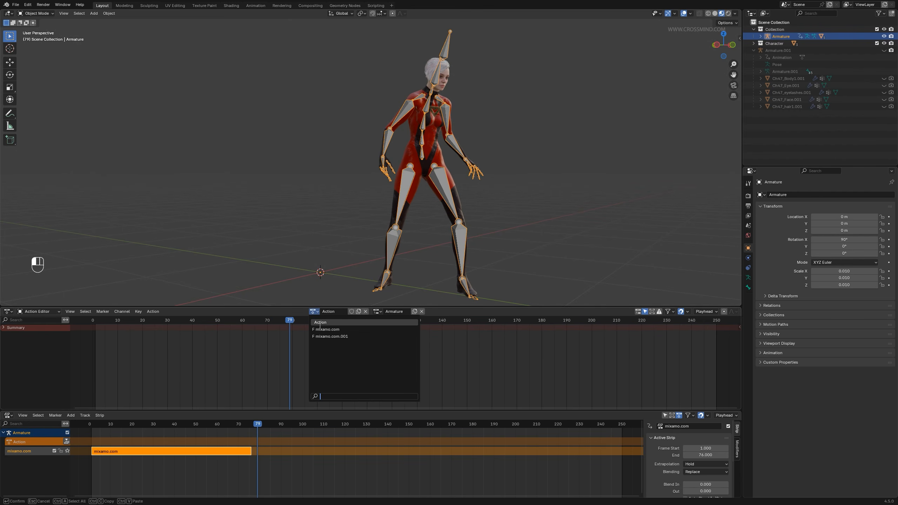
{"action": "left_click", "coordinate": [324, 329]}
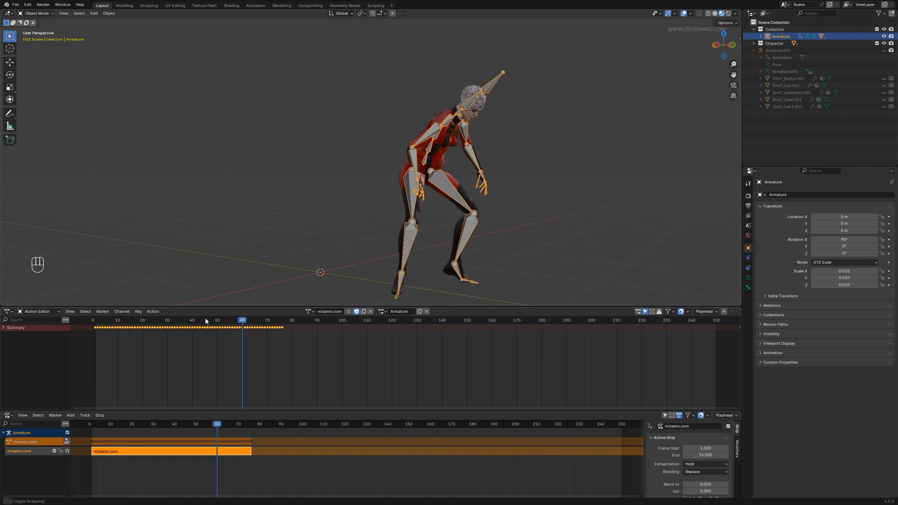
Step: Assign the mixamo.com.001 action with the Armature.001 slot to the armature and scrub through it to frame 112
{"action": "left_click", "coordinate": [310, 311]}
{"action": "left_click", "coordinate": [321, 338]}
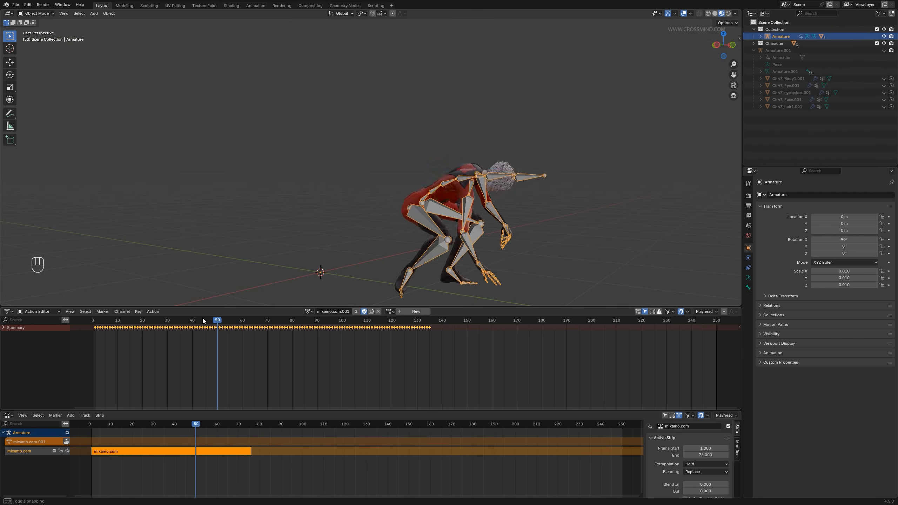
{"action": "left_click", "coordinate": [306, 312]}
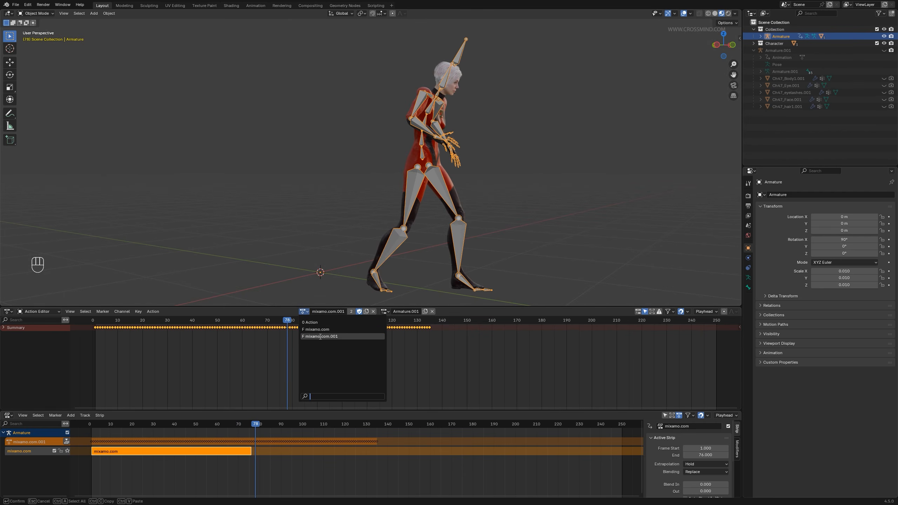
{"action": "left_click", "coordinate": [384, 337]}
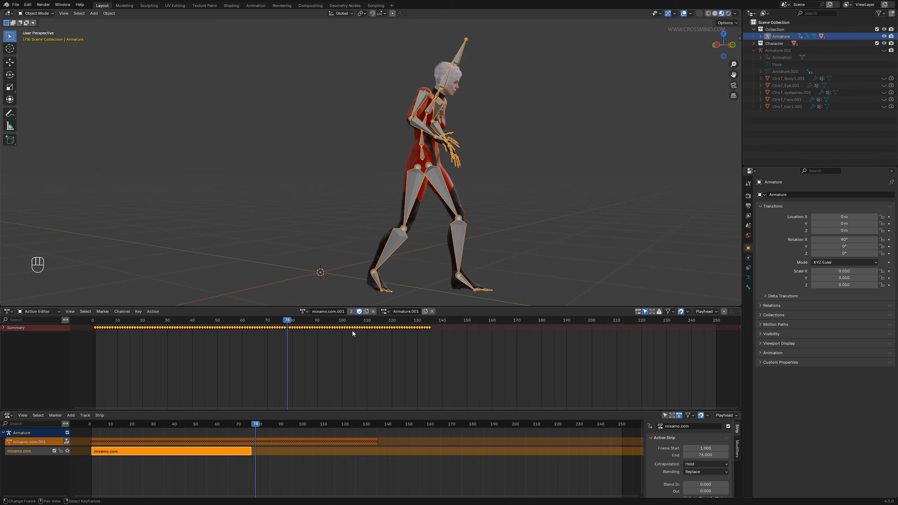
{"action": "left_click", "coordinate": [386, 311]}
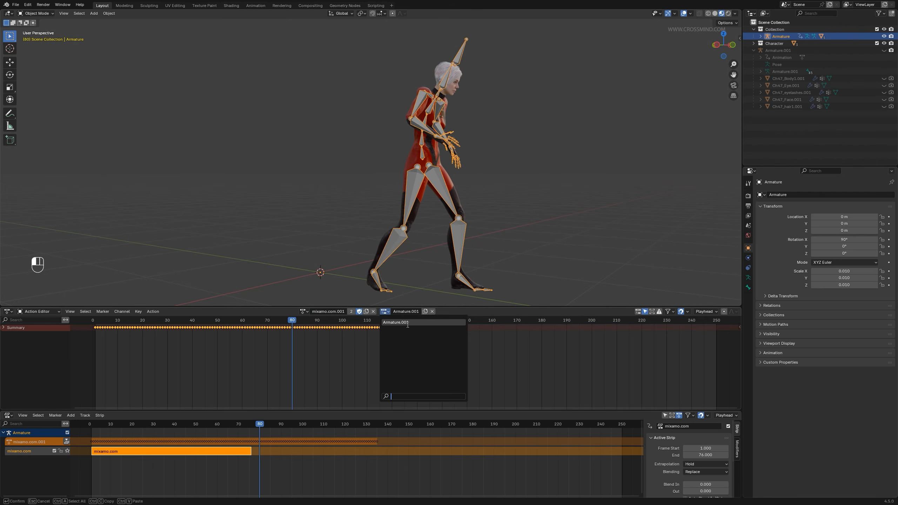
{"action": "left_click", "coordinate": [408, 327]}
{"action": "left_click_drag", "start_coordinate": [344, 359], "coordinate": [302, 327]}
{"action": "left_click_drag", "start_coordinate": [215, 334], "coordinate": [372, 334]}
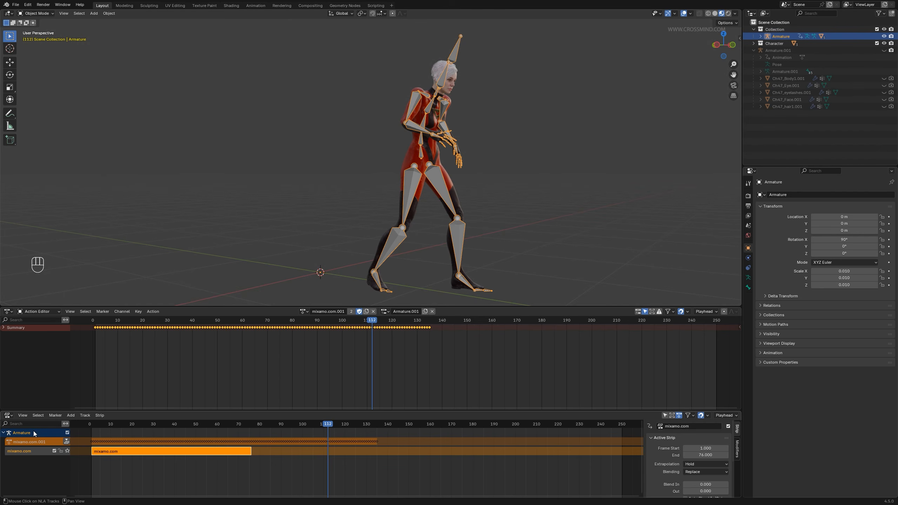
Step: Push down the mixamo.com.001 action into a second NLA strip and enlarge the Nonlinear Animation area
{"action": "left_click", "coordinate": [67, 443]}
{"action": "middle_click_drag", "start_coordinate": [305, 476], "coordinate": [313, 466]}
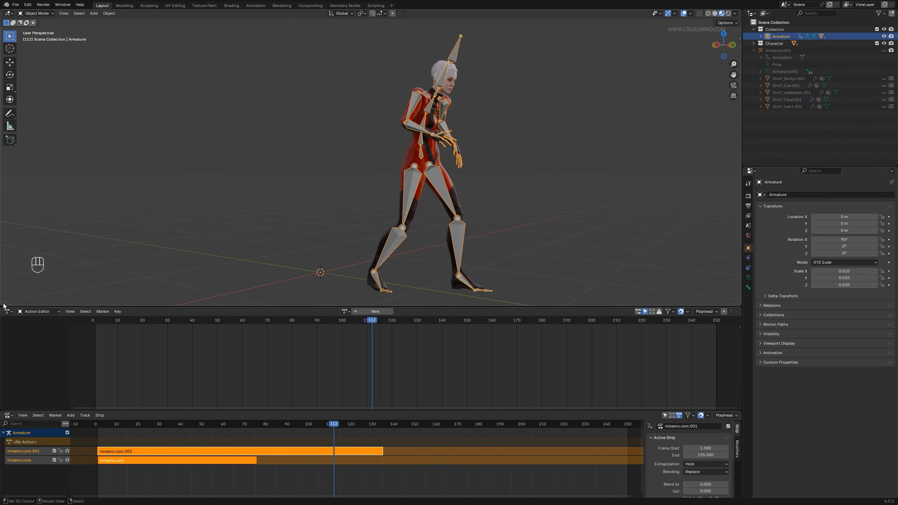
{"action": "left_click_drag", "start_coordinate": [35, 411], "coordinate": [36, 356]}
Step: Move the mixamo.com.001 strip to start at frame 67 and scrub through the combined animation to frame 95
{"action": "left_click", "coordinate": [272, 405]}
{"action": "left_click", "coordinate": [257, 395]}
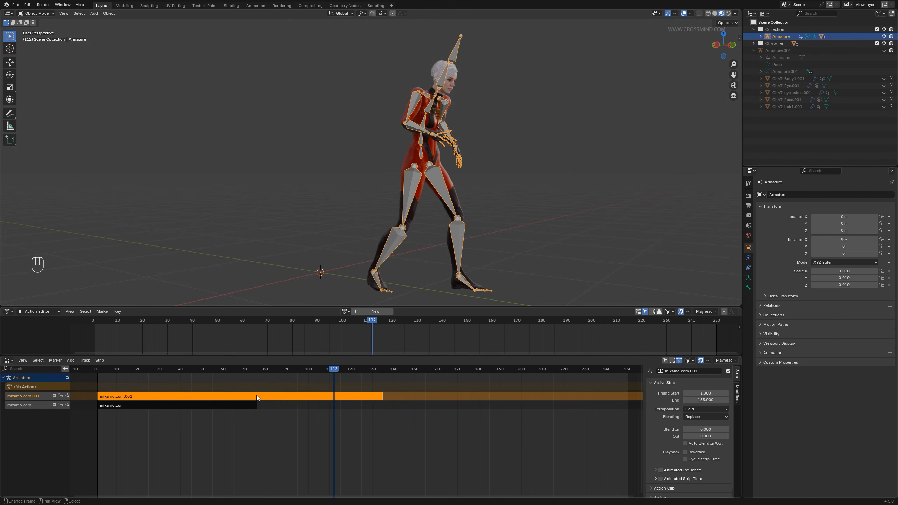
{"action": "key", "text": "g"}
{"action": "left_click", "coordinate": [398, 395]}
{"action": "left_click_drag", "start_coordinate": [214, 369], "coordinate": [114, 369]}
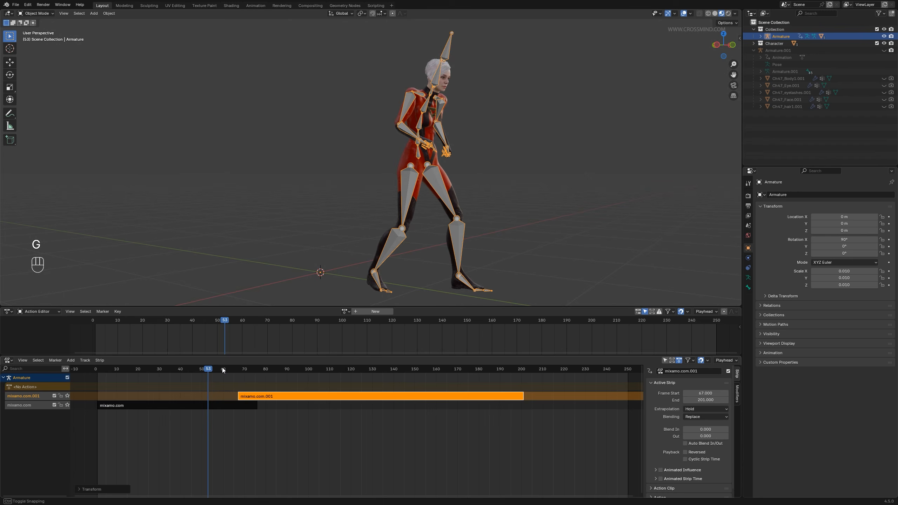
{"action": "left_click_drag", "start_coordinate": [223, 371], "coordinate": [297, 380]}
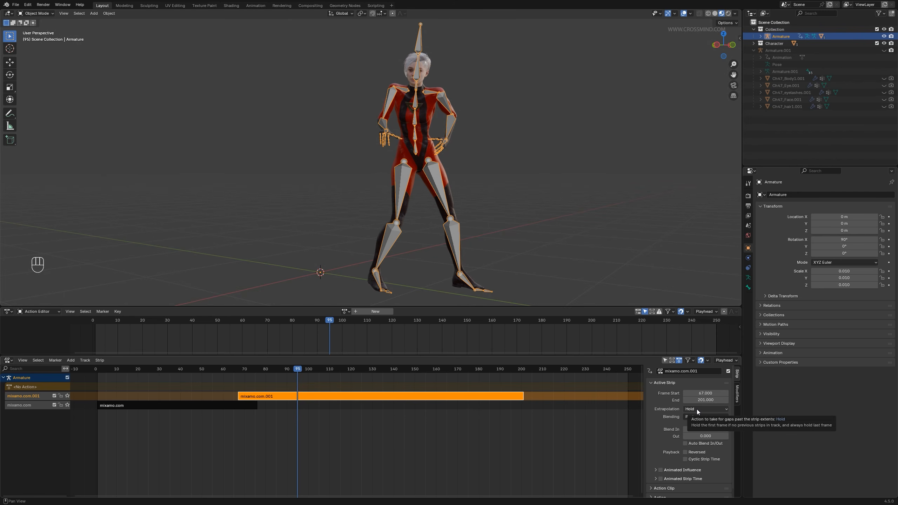
Step: Set the extrapolation of the mixamo.com.001 strip to Nothing
{"action": "key", "text": "t"}
{"action": "key", "text": "n"}
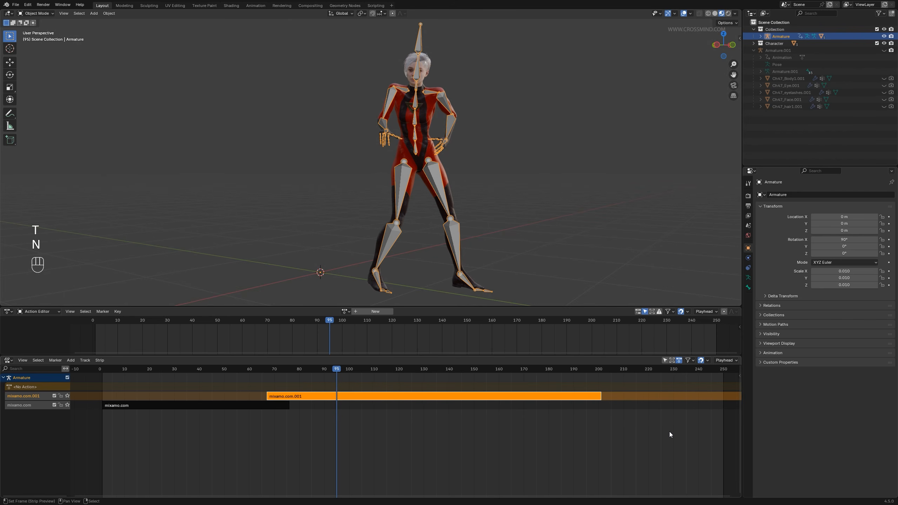
{"action": "key", "text": "n"}
{"action": "left_click", "coordinate": [704, 409]}
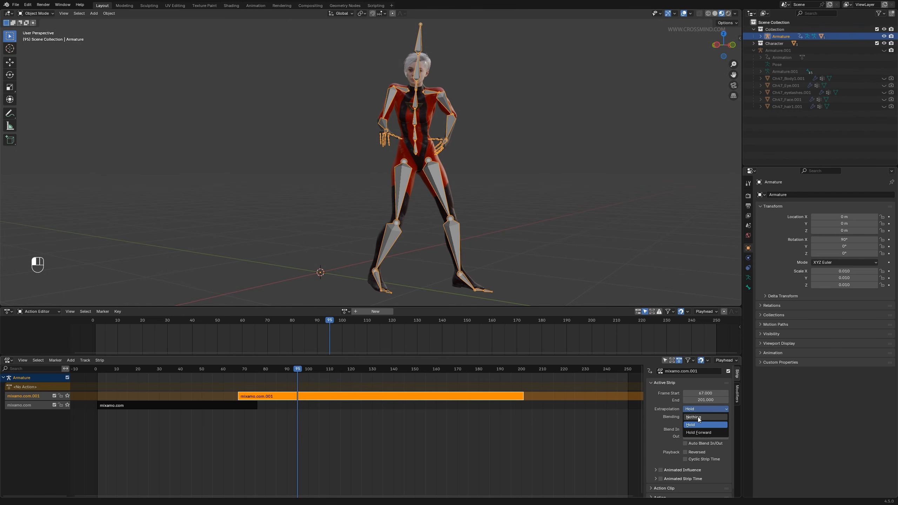
{"action": "left_click", "coordinate": [698, 418]}
Step: Set the mixamo.com.001 strip's Blend In to about 7.8 frames and scrub through the transition to frame 122
{"action": "left_click_drag", "start_coordinate": [355, 333], "coordinate": [275, 342]}
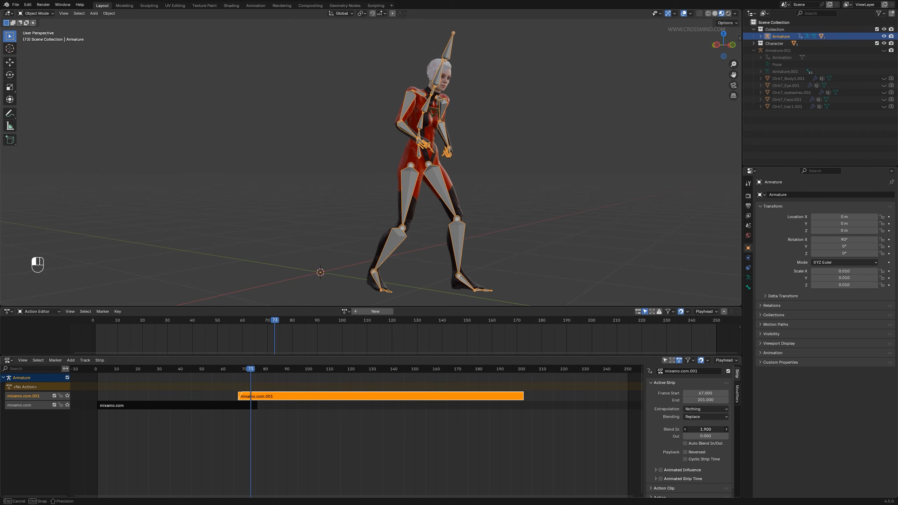
{"action": "mouse_move", "coordinate": [706, 430]}
{"action": "left_mouse_down"}
{"action": "mouse_move", "coordinate": [718, 430]}
{"action": "mouse_move", "coordinate": [709, 429]}
{"action": "left_mouse_up"}
{"action": "scroll", "coordinate": [354, 424], "scroll_direction": "up", "scroll_amount": 4}
{"action": "left_click_drag", "start_coordinate": [393, 370], "coordinate": [621, 370]}
{"action": "scroll", "coordinate": [509, 398], "scroll_direction": "down", "scroll_amount": 11}
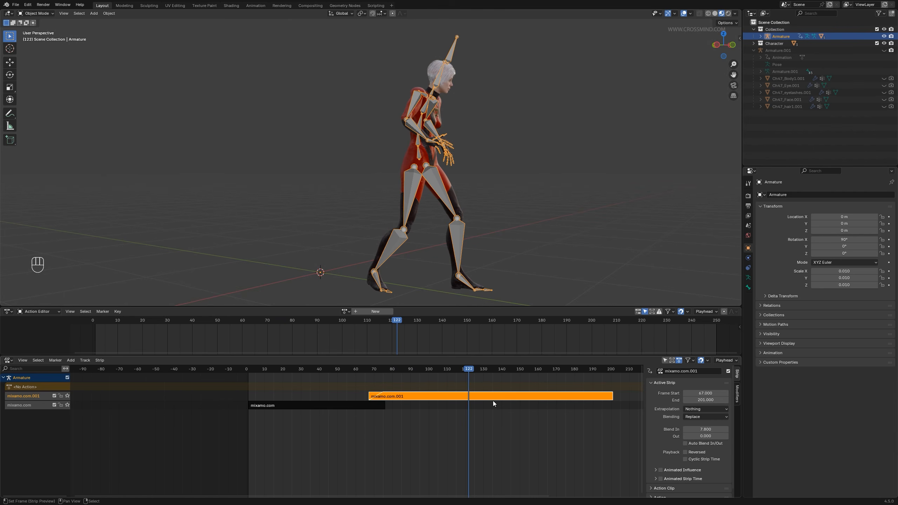
Step: Scrub the combined animation to frame 150 and hide the viewport overlays to view the character alone
{"action": "middle_click_drag", "start_coordinate": [492, 401], "coordinate": [431, 398]}
{"action": "left_click_drag", "start_coordinate": [407, 370], "coordinate": [457, 370]}
{"action": "left_click", "coordinate": [684, 14]}
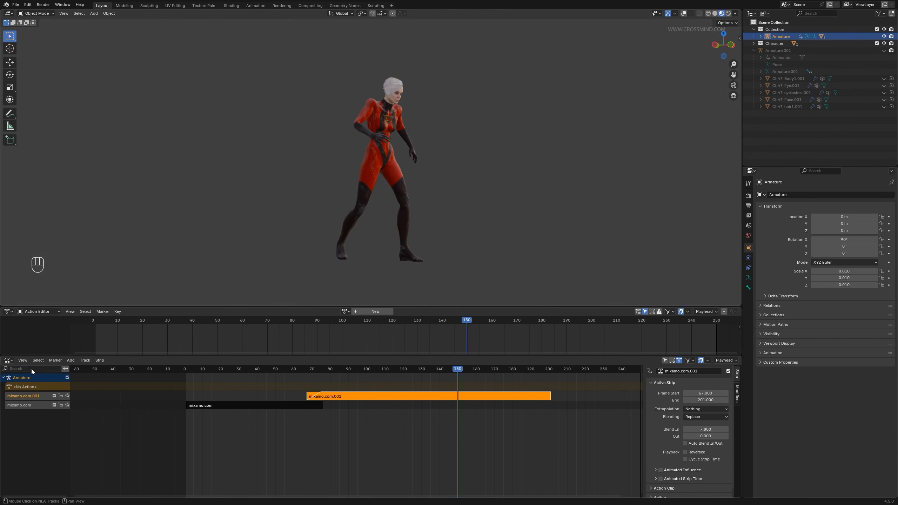
Step: Change the Nonlinear Animation editor to a Timeline and reduce its height below the Action Editor
{"action": "left_click", "coordinate": [7, 360]}
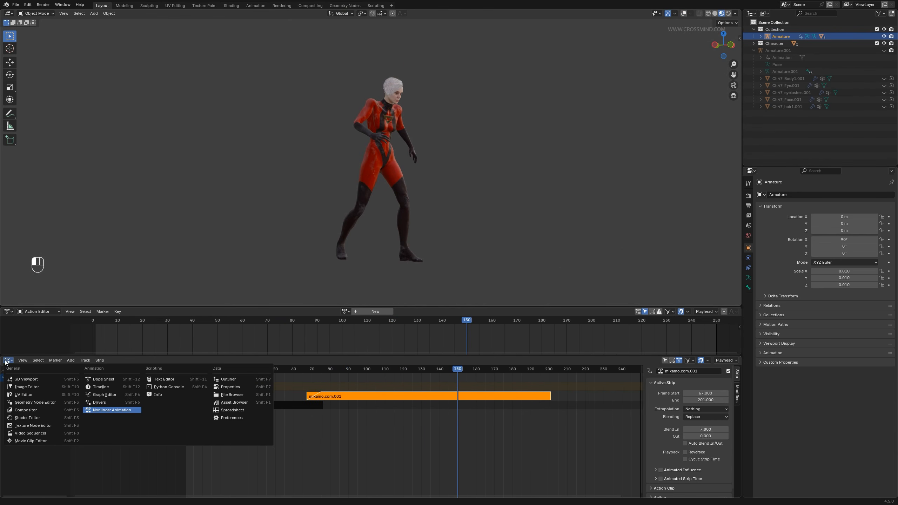
{"action": "left_click", "coordinate": [113, 385]}
{"action": "left_click_drag", "start_coordinate": [350, 354], "coordinate": [312, 404]}
Step: Try to delete the hidden Armature.001 with its hierarchy, scrub through the animation, and undo the deletion
{"action": "left_click", "coordinate": [779, 50]}
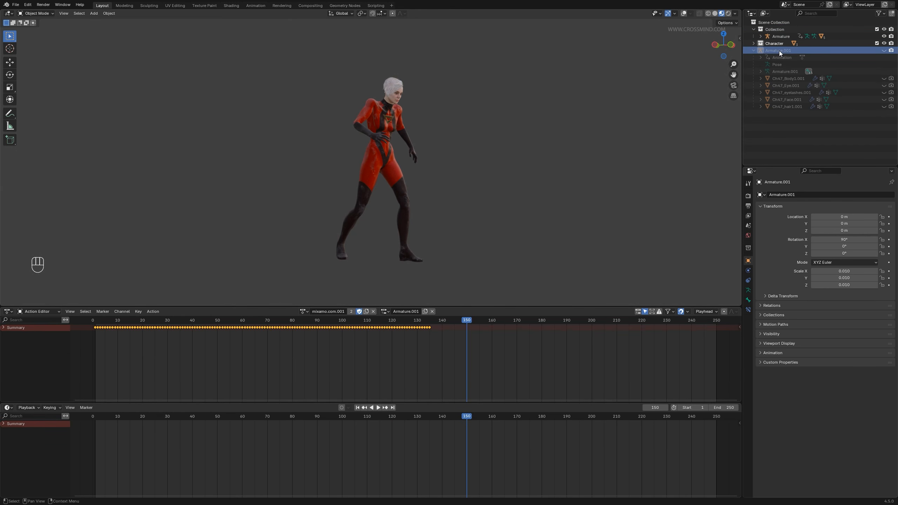
{"action": "right_click", "coordinate": [780, 50]}
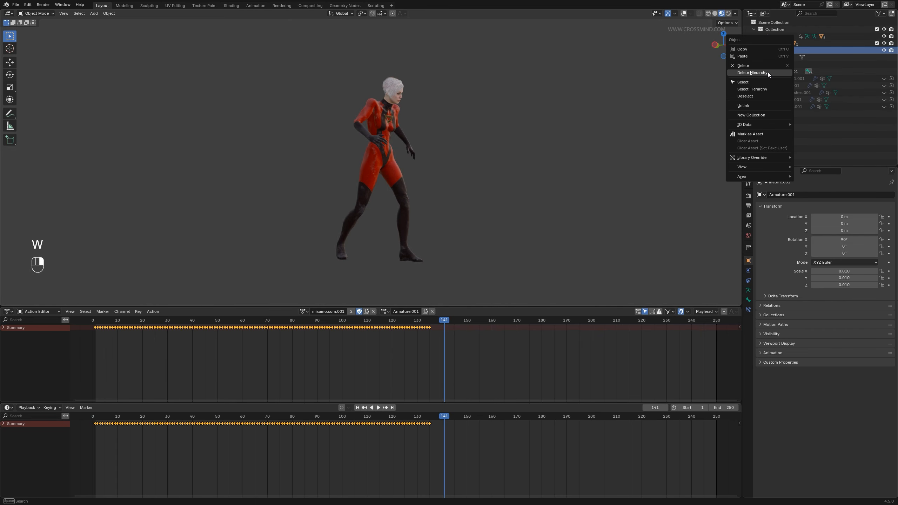
{"action": "left_click", "coordinate": [768, 72]}
{"action": "left_click_drag", "start_coordinate": [414, 321], "coordinate": [311, 335]}
{"action": "key", "text": "ctrl+z"}
Step: Delete Armature.001 with its whole hierarchy and scrub through the remaining armature's animation
{"action": "right_click", "coordinate": [778, 51]}
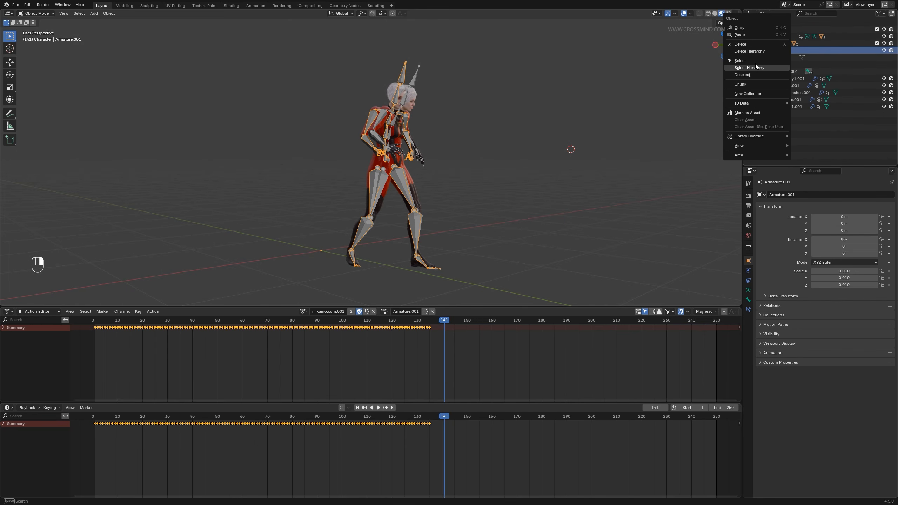
{"action": "left_click", "coordinate": [750, 51]}
{"action": "left_click_drag", "start_coordinate": [416, 321], "coordinate": [463, 335]}
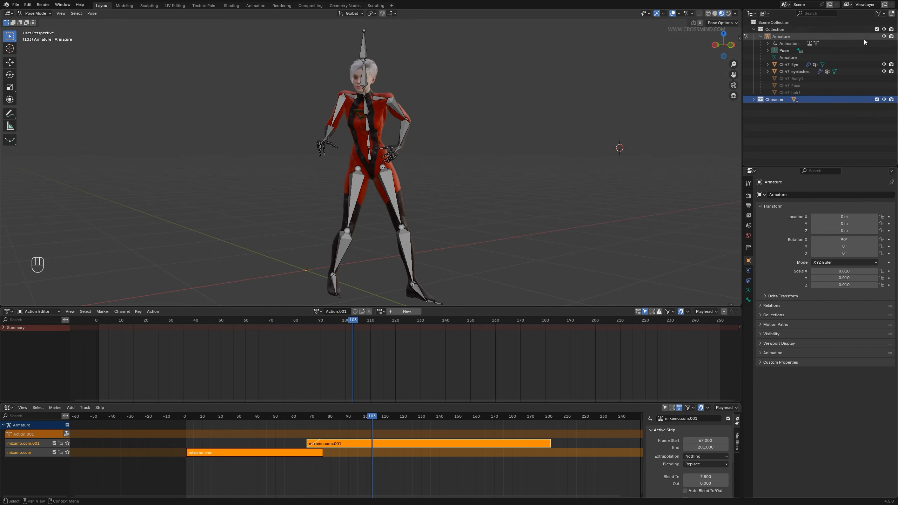
Step: Exclude the armature's Collection from the view layer and reduce the lower editors to a single small Timeline
{"action": "left_click", "coordinate": [877, 29]}
{"action": "middle_click_drag", "start_coordinate": [352, 165], "coordinate": [359, 165]}
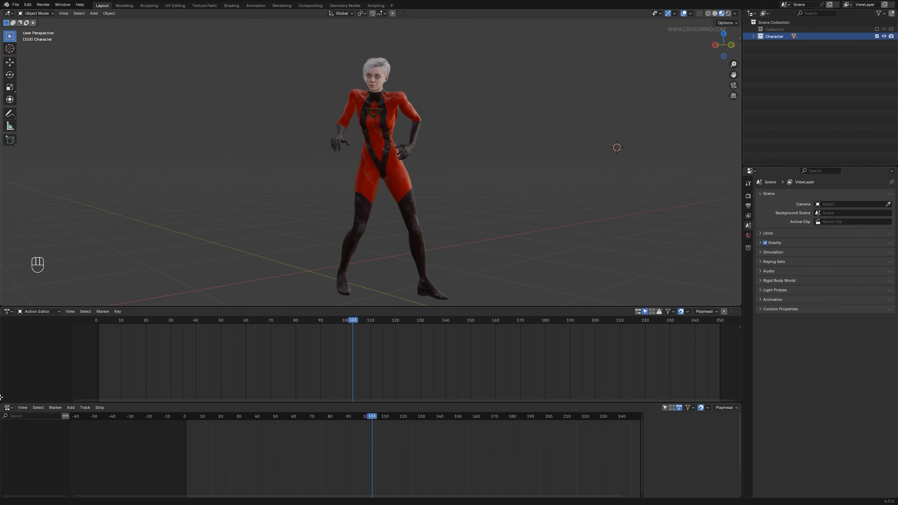
{"action": "left_click_drag", "start_coordinate": [2, 401], "coordinate": [12, 317]}
{"action": "left_click", "coordinate": [7, 312]}
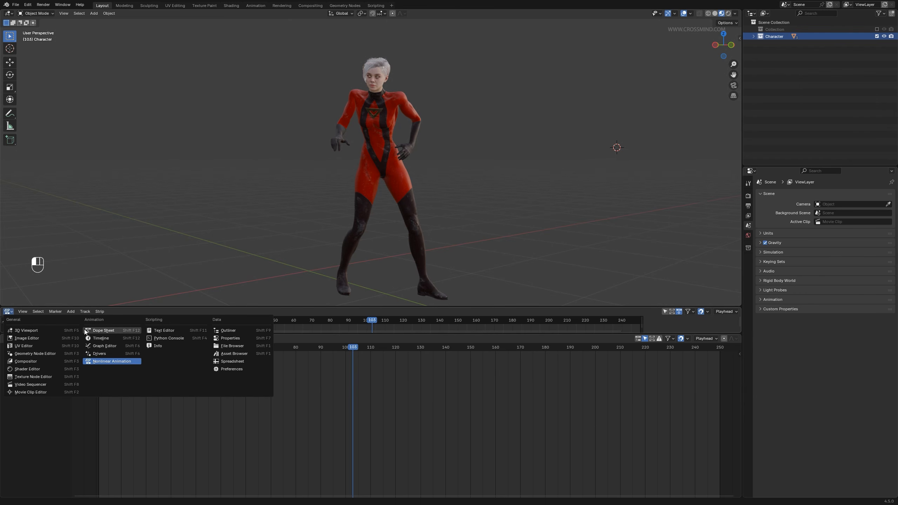
{"action": "left_click", "coordinate": [103, 337]}
{"action": "left_click_drag", "start_coordinate": [361, 335], "coordinate": [164, 502]}
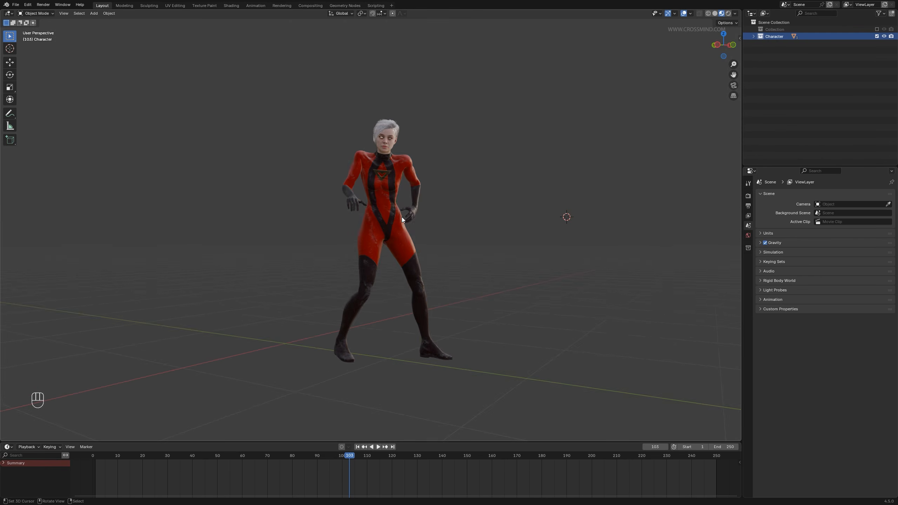
{"action": "left_click", "coordinate": [419, 229]}
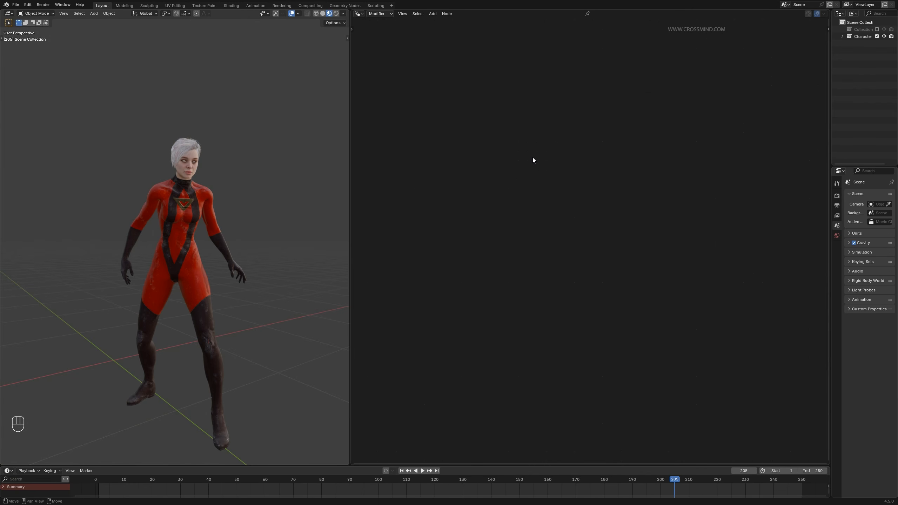
Step: Exclude the Character collection from the view layer, add a plane, and reset its location to the world origin
{"action": "left_click", "coordinate": [878, 36]}
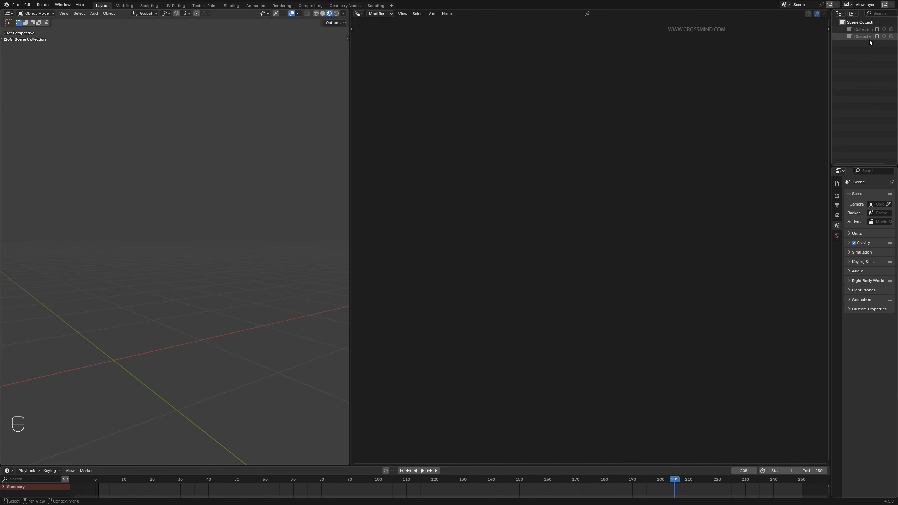
{"action": "key", "text": "shift+a"}
{"action": "left_click", "coordinate": [194, 210]}
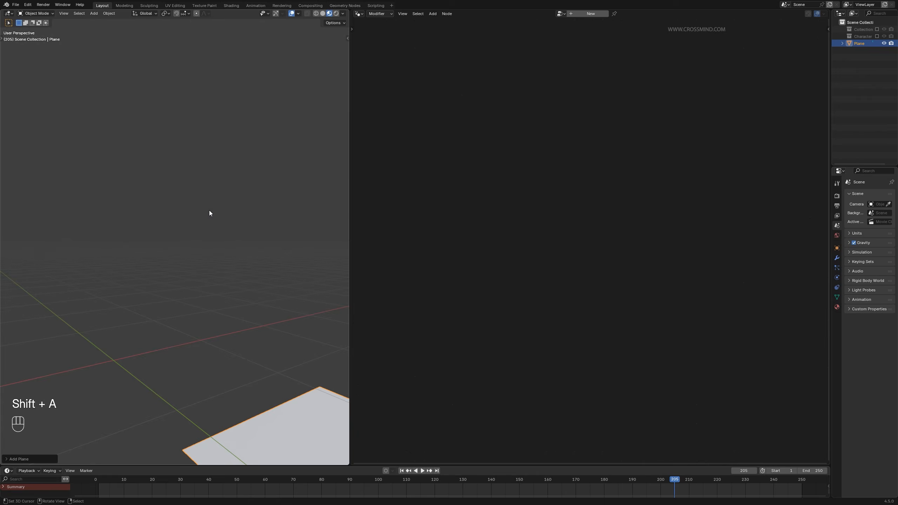
{"action": "key", "text": "alt+g"}
{"action": "key", "text": "s"}
{"action": "right_click", "coordinate": [285, 317]}
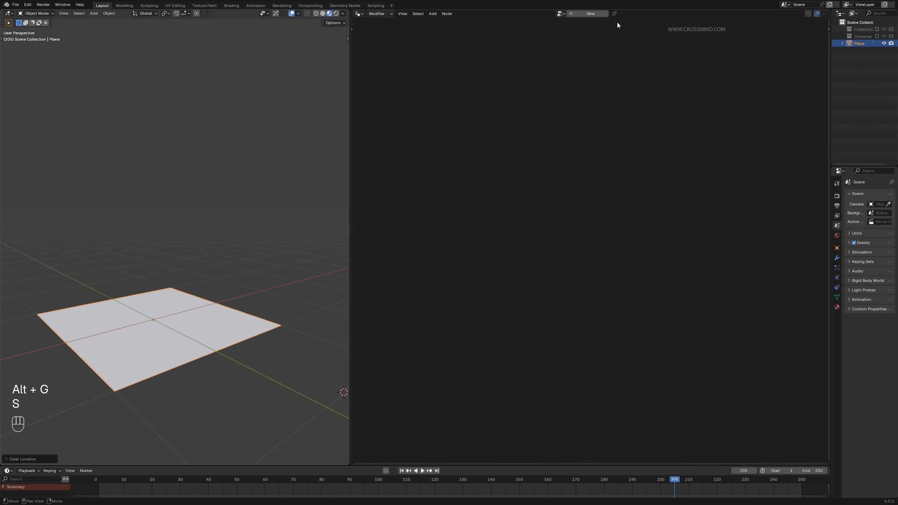
Step: Create a new Geometry Nodes tree on the plane and delete its Group Input node
{"action": "left_click", "coordinate": [594, 15]}
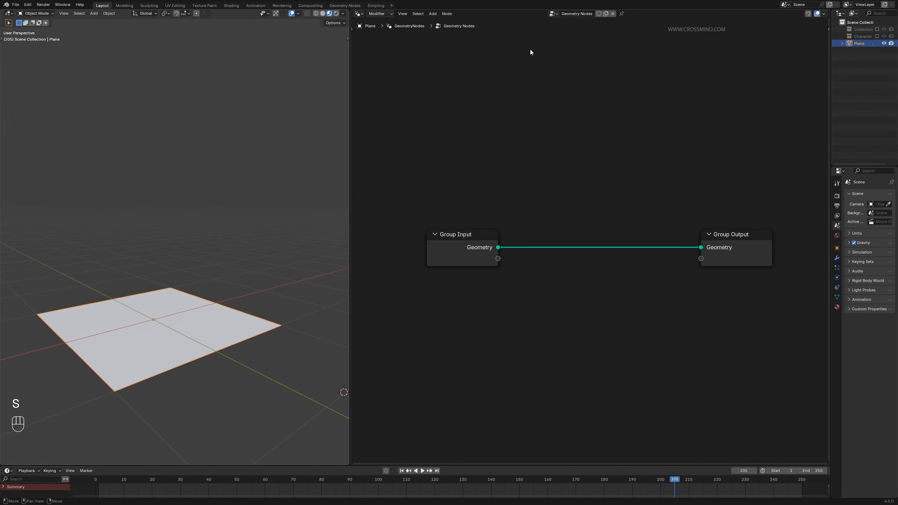
{"action": "key", "text": "b"}
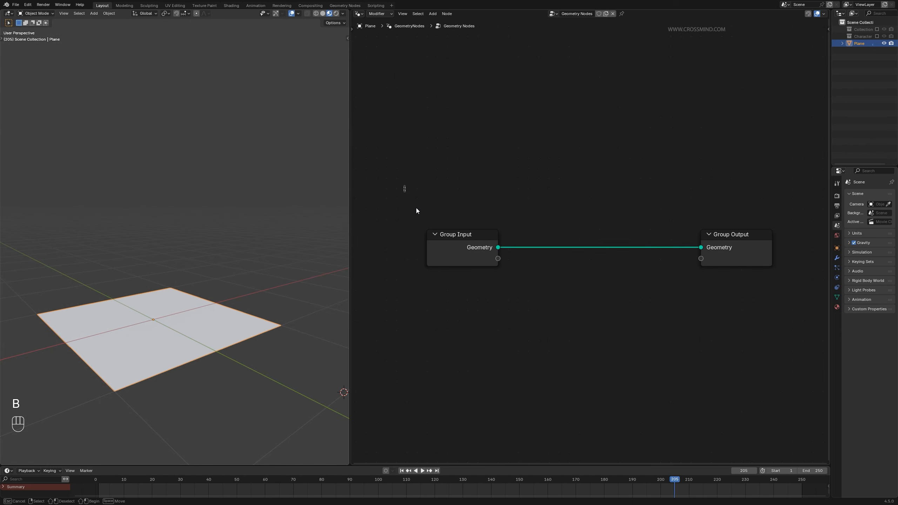
{"action": "left_click_drag", "start_coordinate": [403, 185], "coordinate": [513, 300]}
{"action": "key", "text": "ctrl+x"}
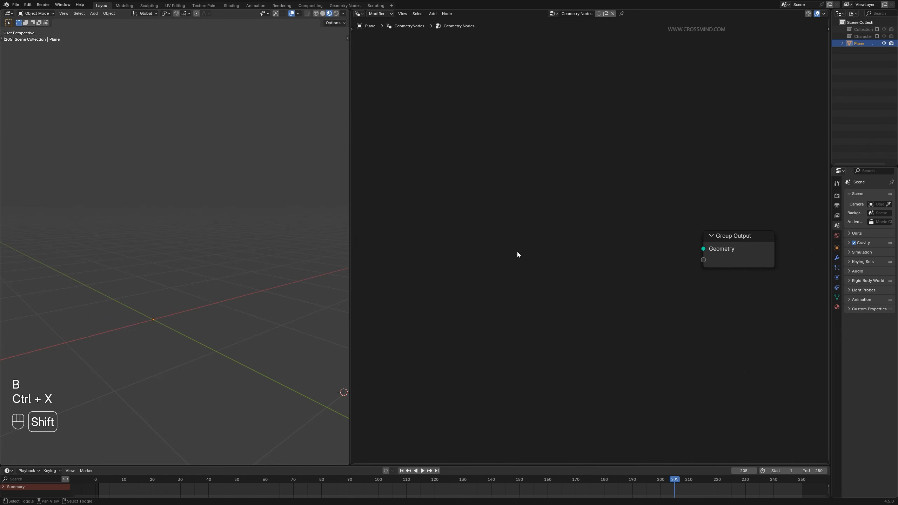
Step: Add a Collection Info node and assign the Character collection to it
{"action": "key", "text": "shift+a"}
{"action": "left_click", "coordinate": [545, 108]}
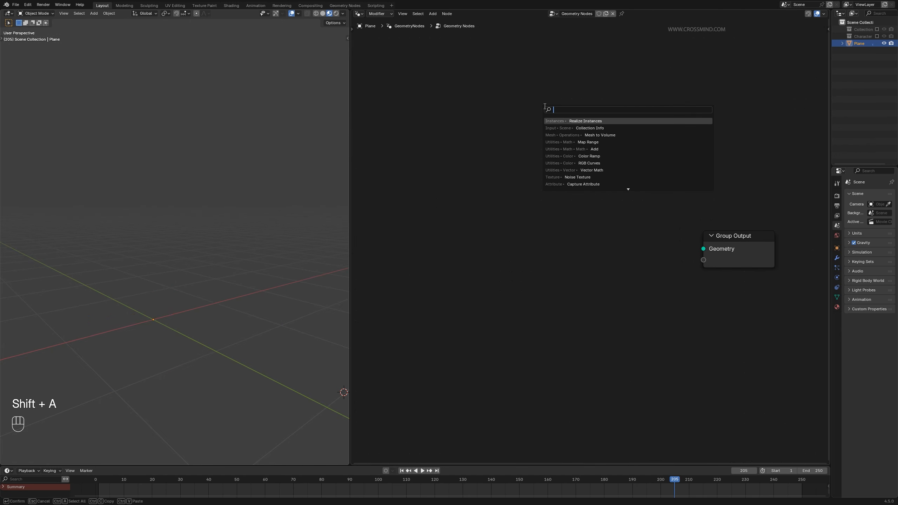
{"action": "type", "text": "coll"}
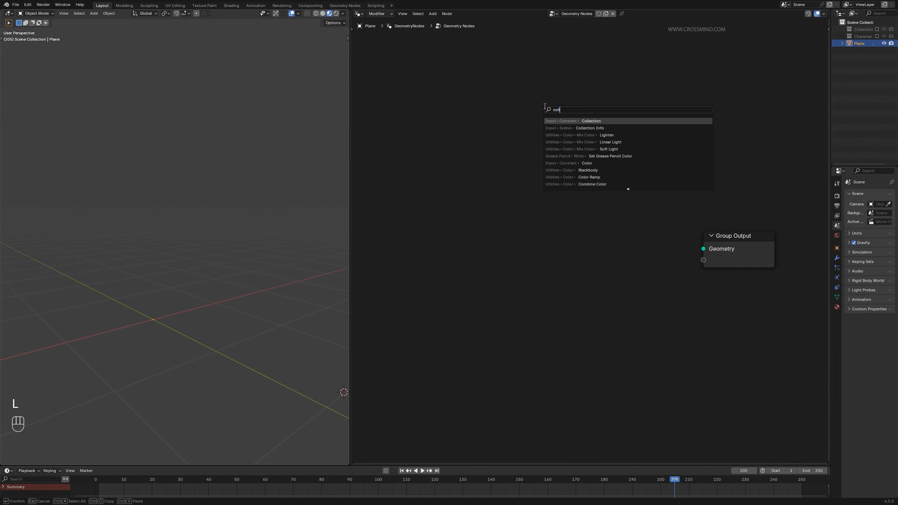
{"action": "left_click", "coordinate": [588, 127]}
{"action": "left_click", "coordinate": [431, 189]}
{"action": "left_click", "coordinate": [467, 231]}
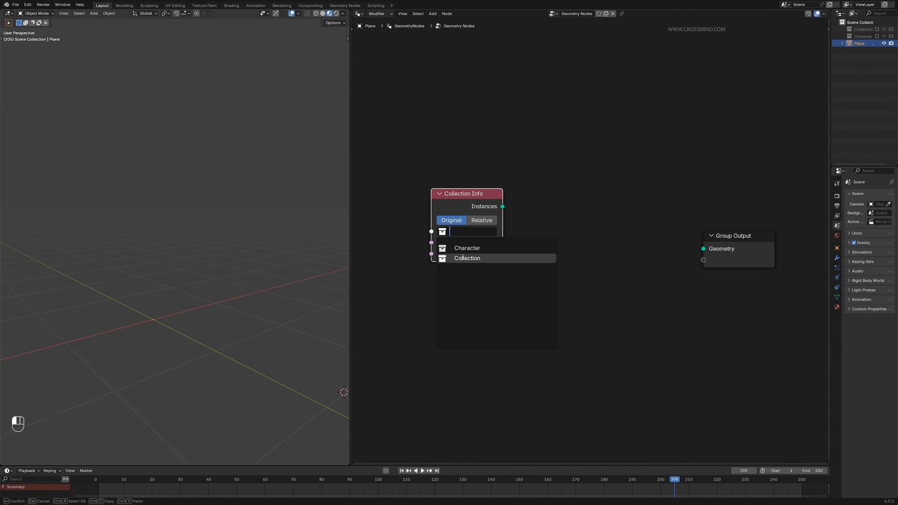
{"action": "left_click", "coordinate": [467, 249]}
Step: Move the Collection Info node and connect its Instances output to the Group Output's Geometry input
{"action": "left_click_drag", "start_coordinate": [503, 207], "coordinate": [478, 230]}
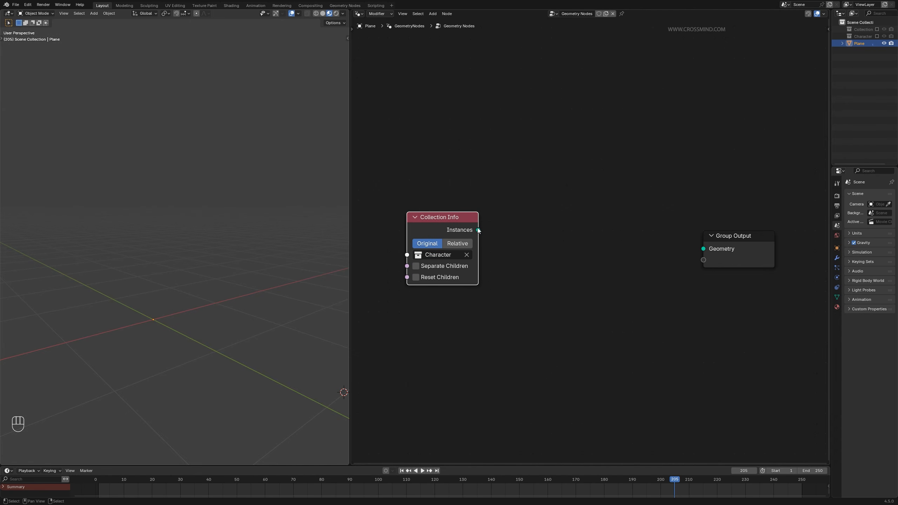
{"action": "left_click_drag", "start_coordinate": [709, 250], "coordinate": [706, 249]}
{"action": "middle_click_drag", "start_coordinate": [392, 189], "coordinate": [418, 171]}
{"action": "key", "text": "b"}
{"action": "left_click_drag", "start_coordinate": [393, 156], "coordinate": [427, 194]}
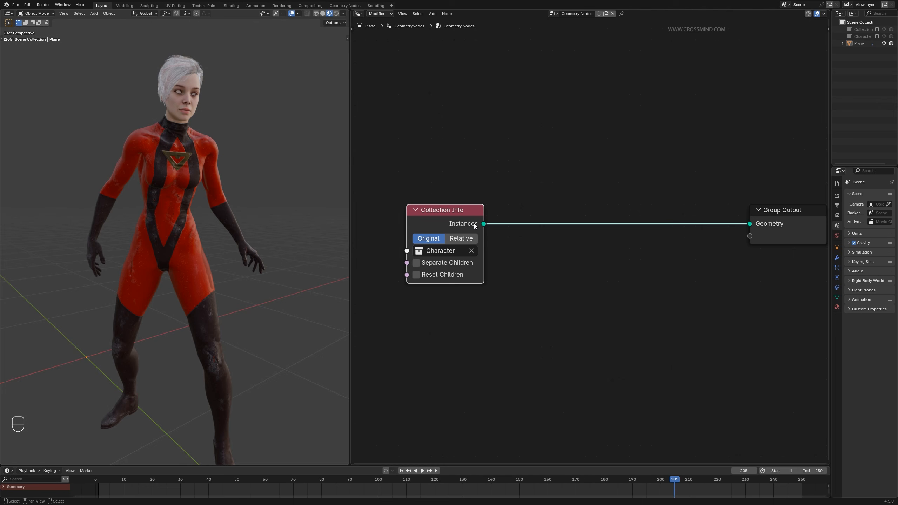
Step: Insert a Realize Instances node between the Collection Info and Group Output nodes
{"action": "key", "text": "shift+a"}
{"action": "left_click", "coordinate": [548, 204]}
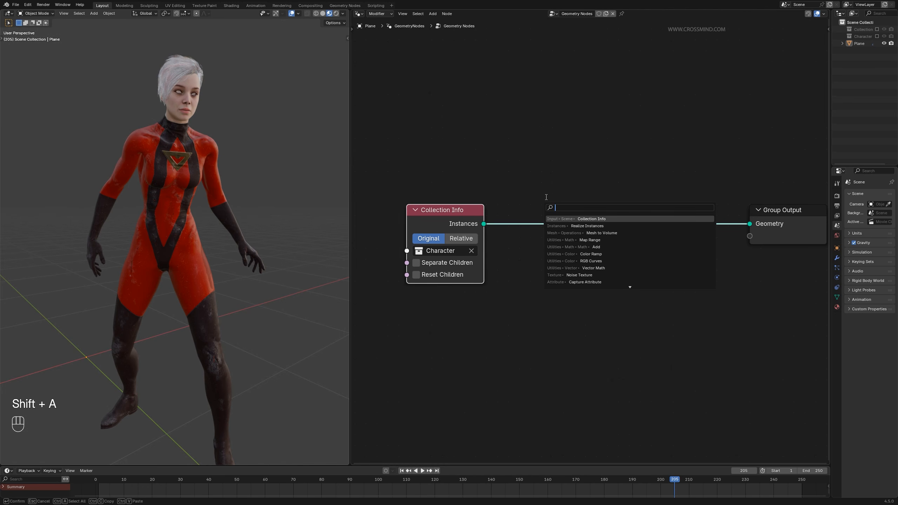
{"action": "type", "text": "rea"}
{"action": "left_click", "coordinate": [570, 219]}
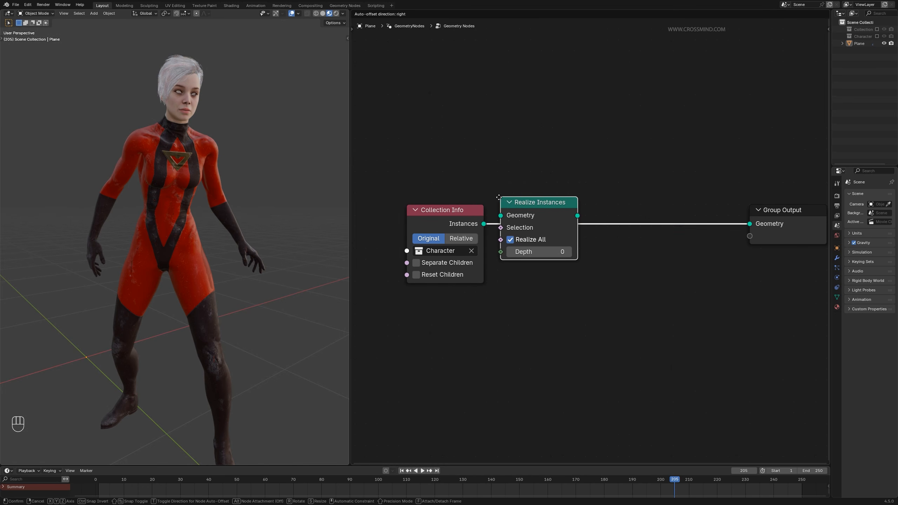
{"action": "left_click", "coordinate": [495, 198]}
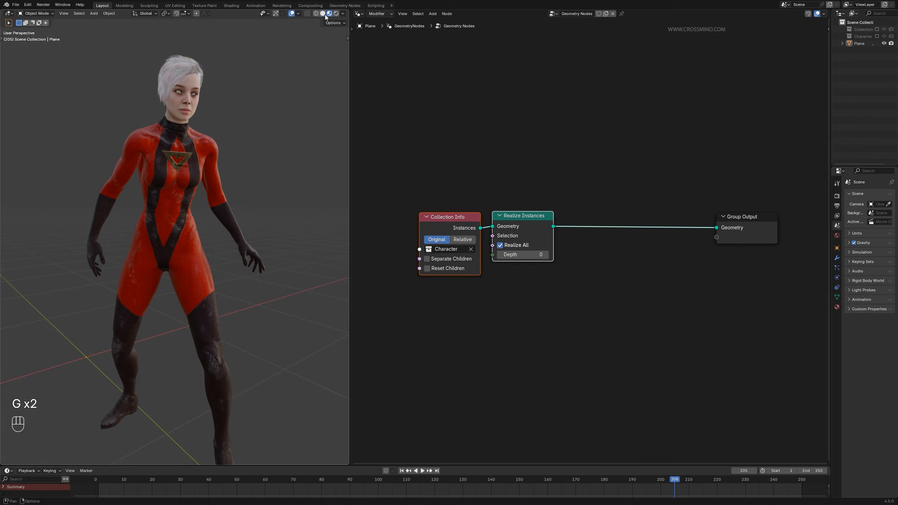
Step: Switch the viewport to solid shading and insert a Mesh to Volume node between Realize Instances and Group Output
{"action": "left_click", "coordinate": [324, 15]}
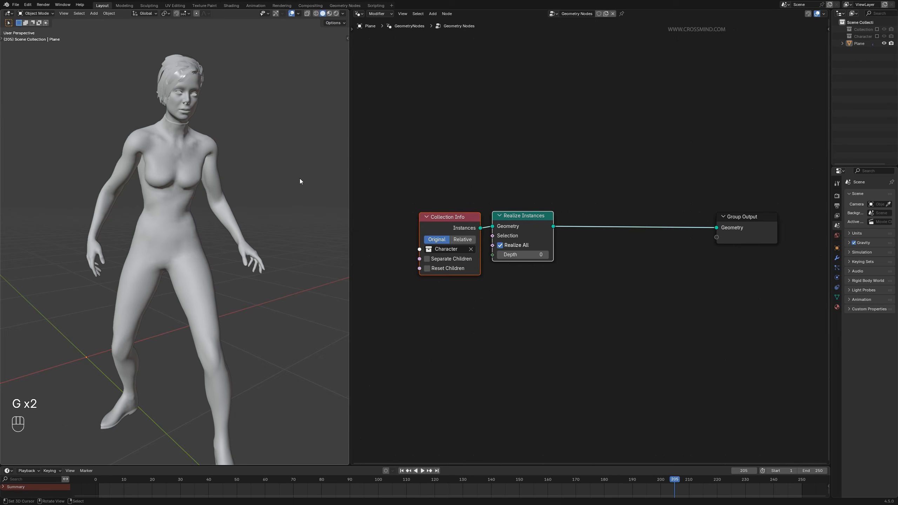
{"action": "key", "text": "shift+a"}
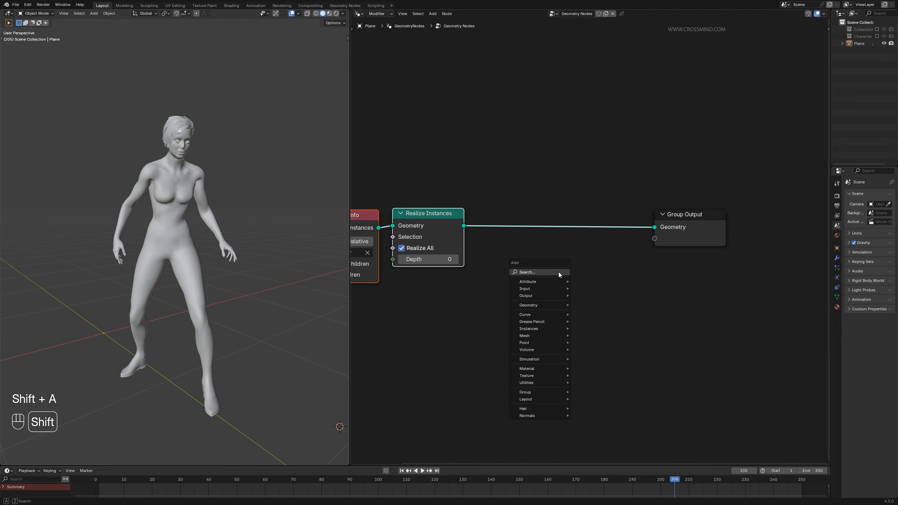
{"action": "left_click", "coordinate": [558, 272]}
{"action": "type", "text": "mesh "}
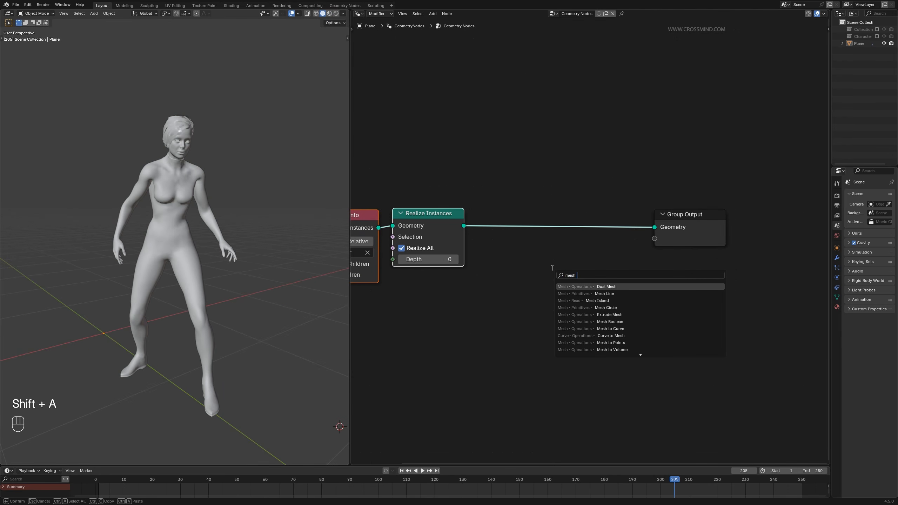
{"action": "type", "text": "to v"}
{"action": "left_click", "coordinate": [603, 286]}
{"action": "left_click", "coordinate": [502, 207]}
{"action": "middle_click_drag", "start_coordinate": [258, 151], "coordinate": [264, 140]}
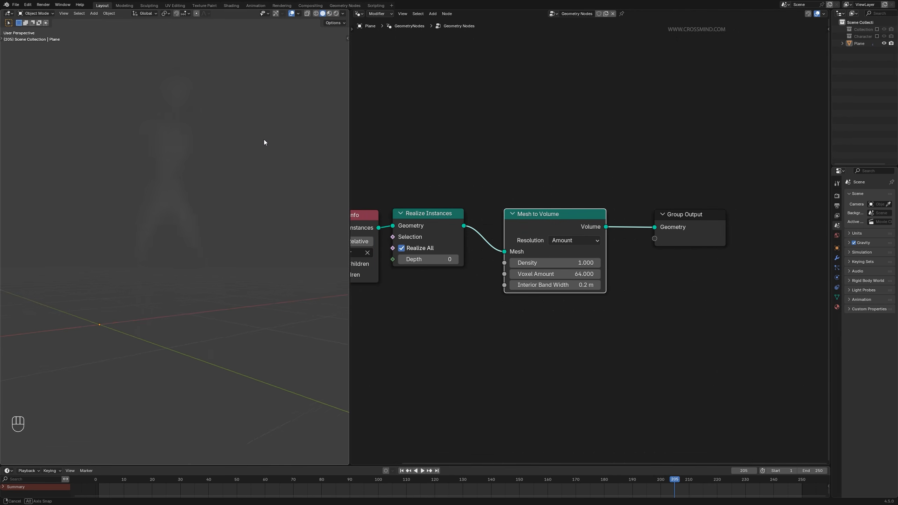
Step: Set the Mesh to Volume density to 10 and scrub the animation to frame 77
{"action": "scroll", "coordinate": [462, 264], "scroll_direction": "up", "scroll_amount": 1}
{"action": "left_click_drag", "start_coordinate": [563, 269], "coordinate": [585, 269]}
{"action": "left_click", "coordinate": [585, 268]}
{"action": "type", "text": "10"}
{"action": "key", "text": "Return"}
{"action": "left_click_drag", "start_coordinate": [566, 480], "coordinate": [313, 497]}
{"action": "middle_click_drag", "start_coordinate": [676, 270], "coordinate": [657, 261]}
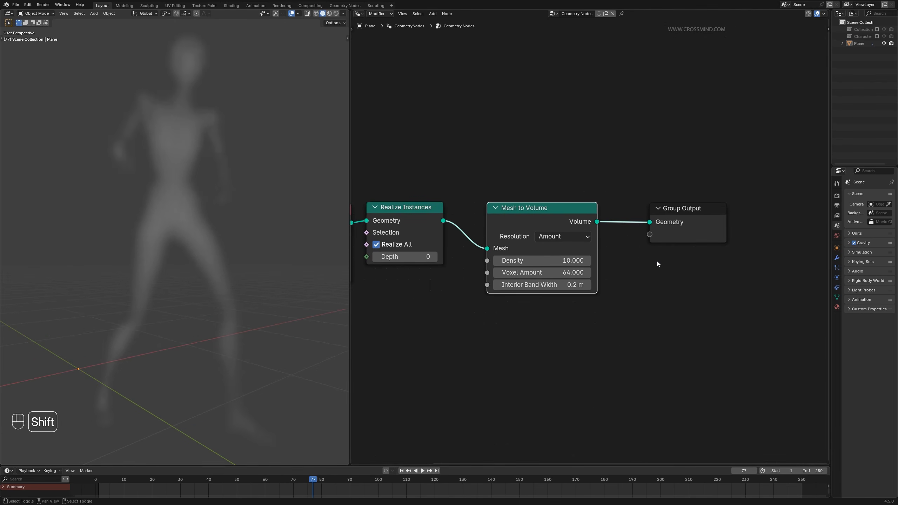
Step: Insert a Distribute Points in Volume node between Mesh to Volume and Group Output
{"action": "key", "text": "shift+a"}
{"action": "left_click", "coordinate": [657, 261]}
{"action": "type", "text": "dist"}
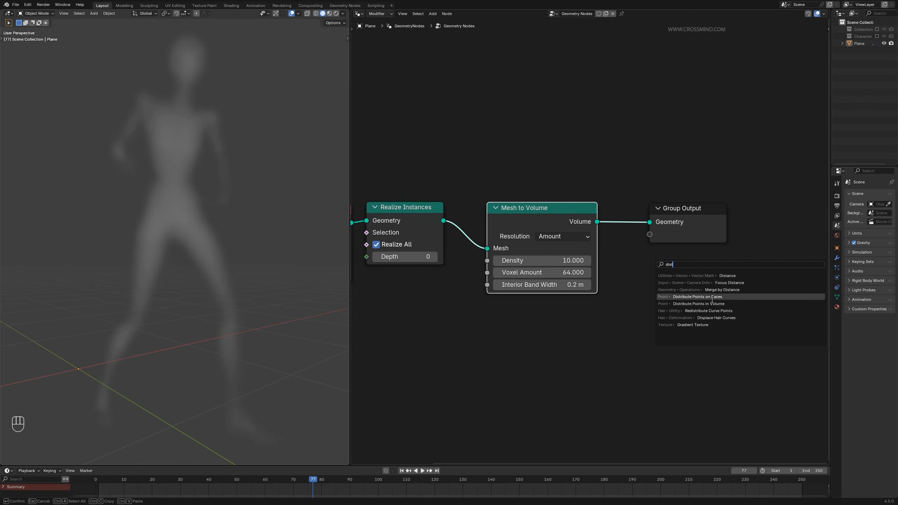
{"action": "left_click", "coordinate": [706, 304]}
{"action": "left_click", "coordinate": [657, 263]}
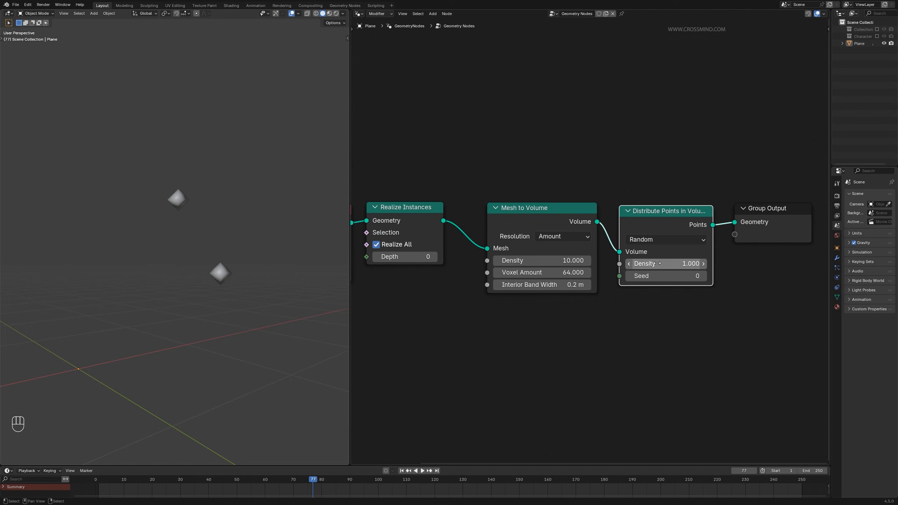
Step: Switch the Distribute Points in Volume node to Grid mode and set its X, Y and Z spacing to 0.1
{"action": "middle_click_drag", "start_coordinate": [673, 288], "coordinate": [663, 286]}
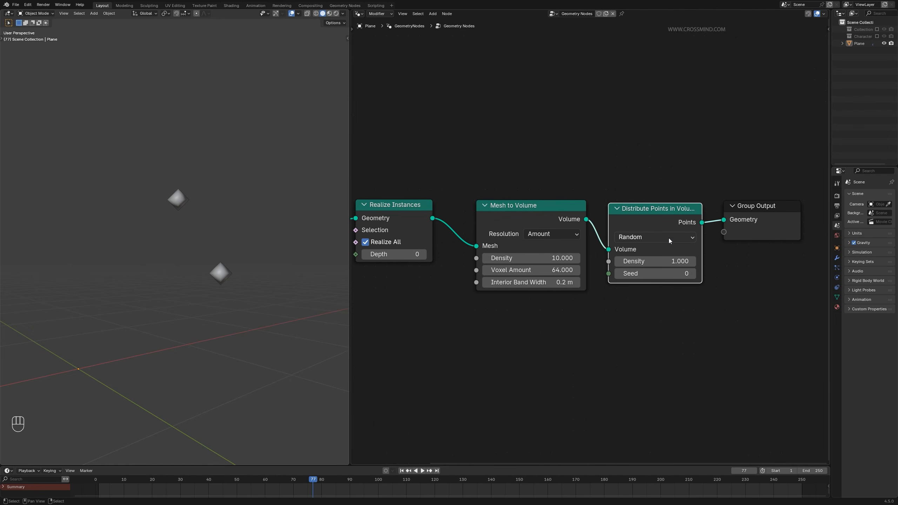
{"action": "left_click", "coordinate": [655, 237]}
{"action": "left_click", "coordinate": [649, 278]}
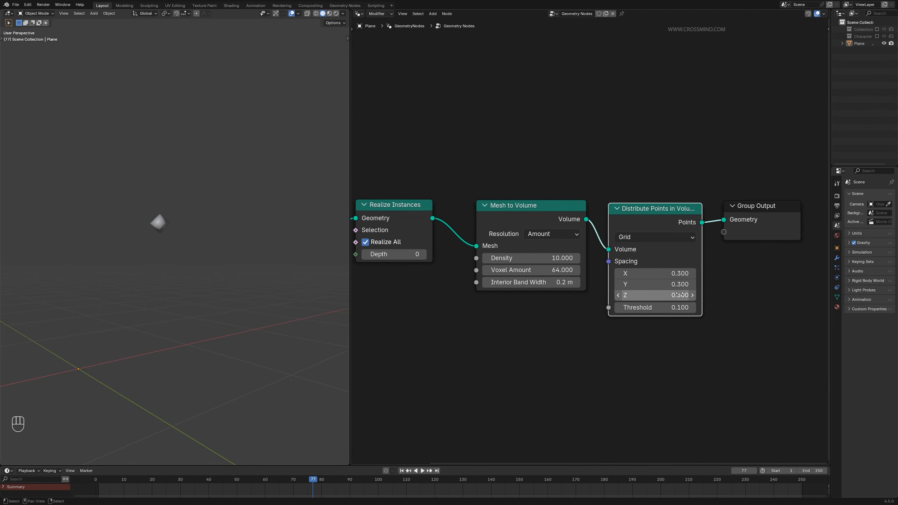
{"action": "left_click_drag", "start_coordinate": [663, 275], "coordinate": [662, 295]}
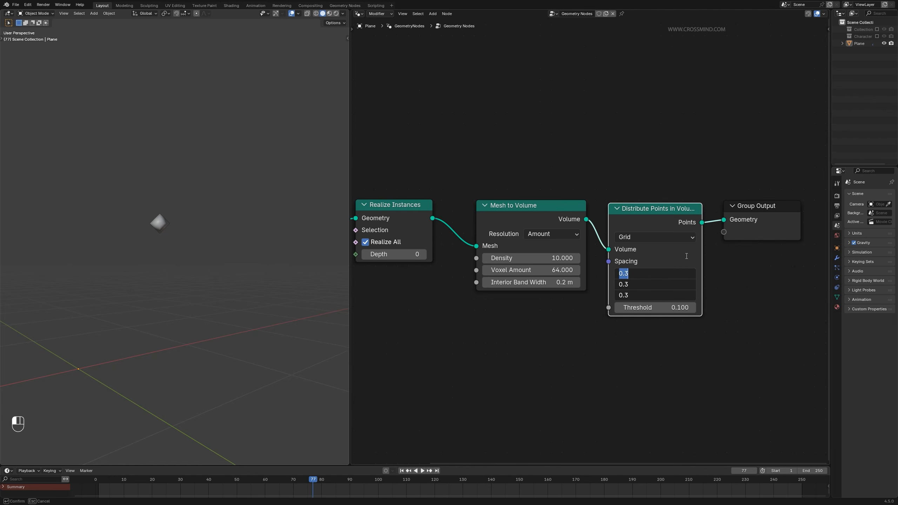
{"action": "type", "text": ".1"}
{"action": "key", "text": "Return"}
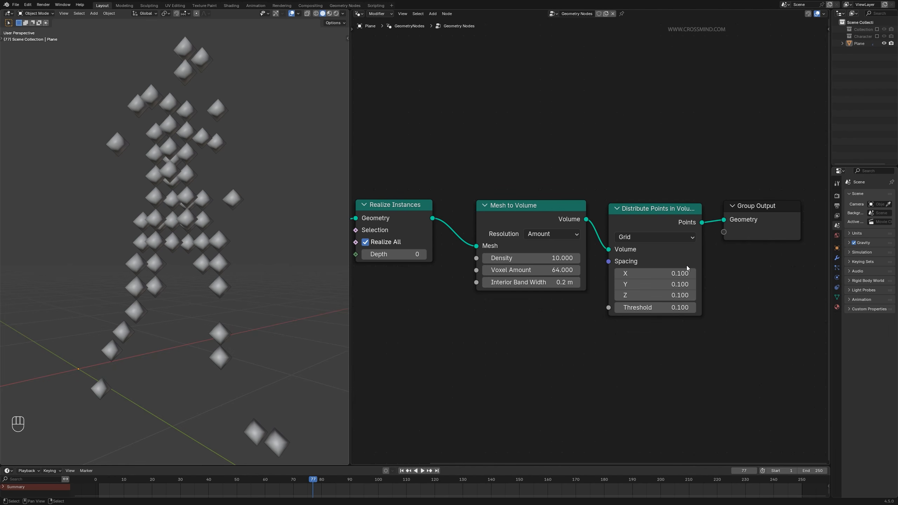
Step: Reduce the point grid's spacing to 0.05 on all three axes
{"action": "scroll", "coordinate": [245, 235], "scroll_direction": "down", "scroll_amount": 2}
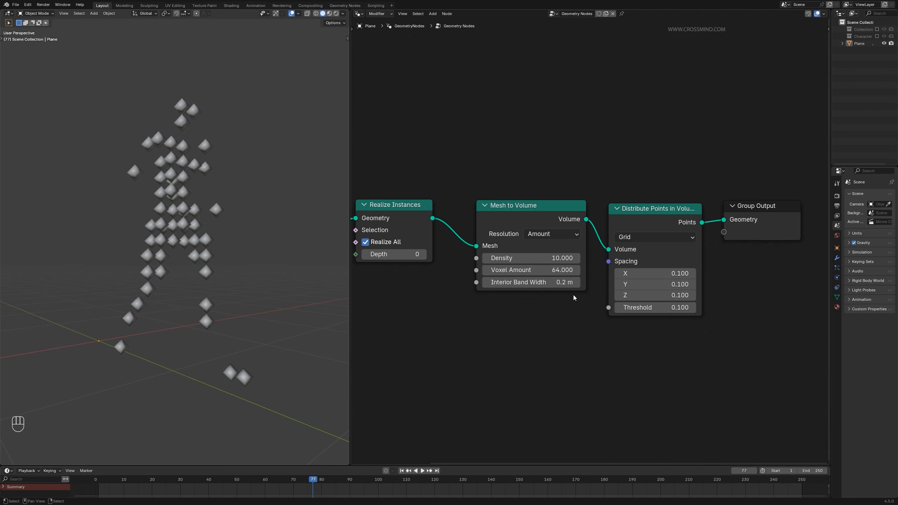
{"action": "middle_click_drag", "start_coordinate": [237, 247], "coordinate": [245, 247]}
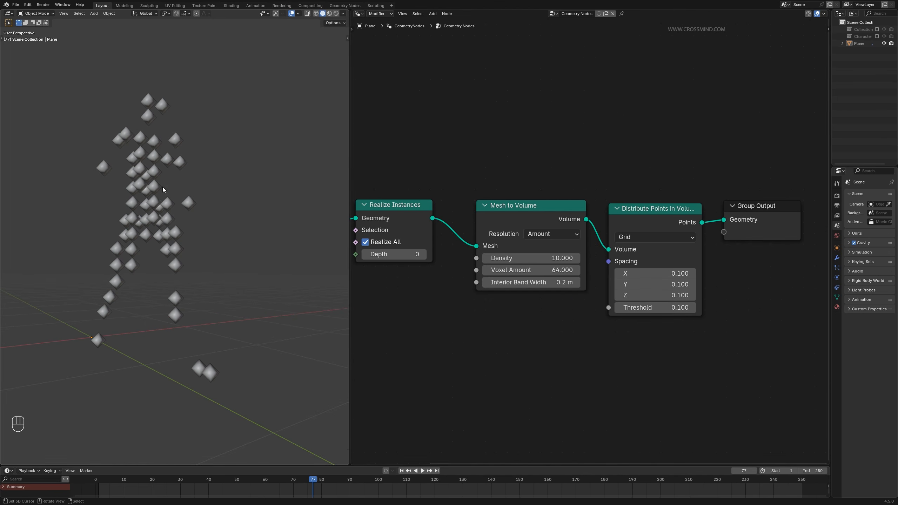
{"action": "left_click_drag", "start_coordinate": [693, 273], "coordinate": [693, 295]}
{"action": "type", "text": ".05"}
{"action": "key", "text": "Return"}
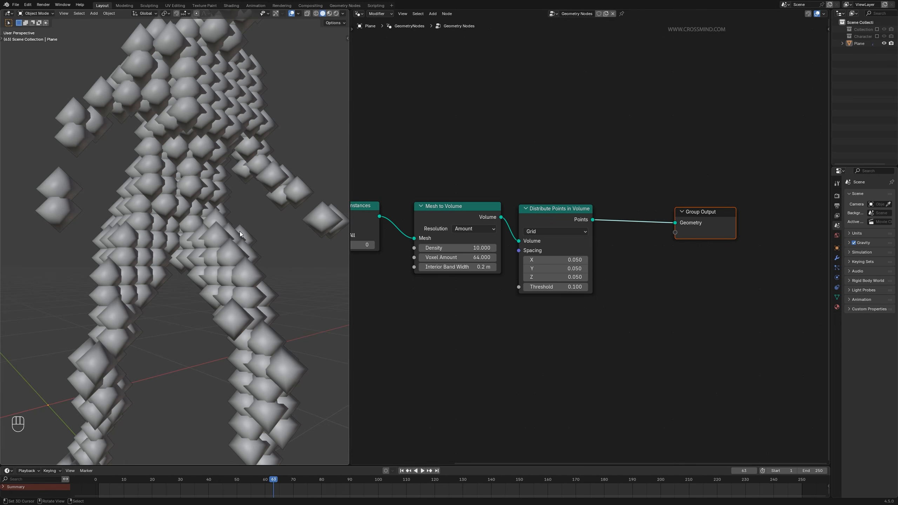
Step: Move the Group Output node farther away from Distribute Points in Volume to make room in the node chain
{"action": "scroll", "coordinate": [189, 200], "scroll_direction": "down", "scroll_amount": 4}
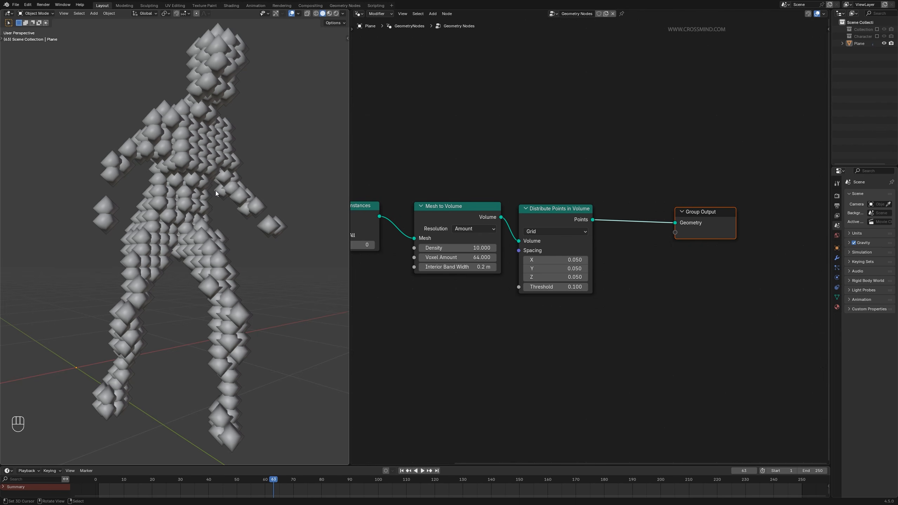
{"action": "middle_click_drag", "start_coordinate": [215, 191], "coordinate": [215, 194]}
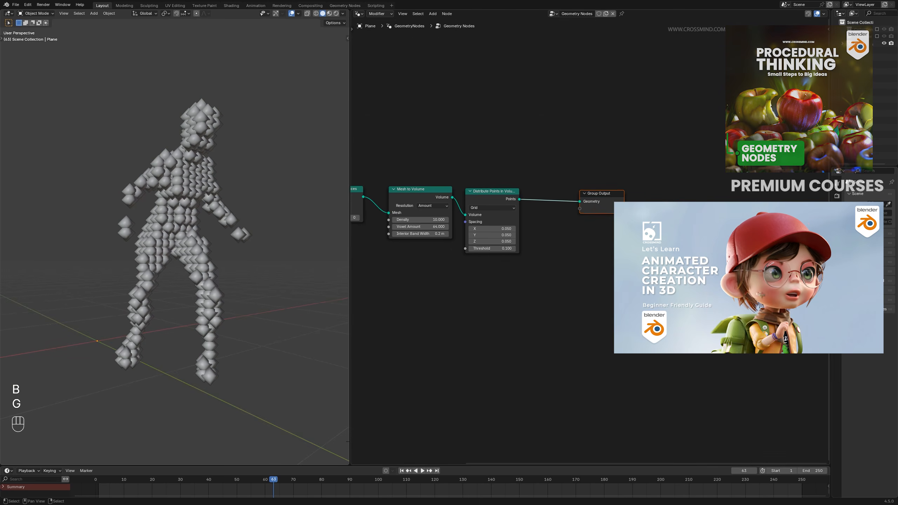
{"action": "key", "text": "b"}
{"action": "key", "text": "g"}
{"action": "key", "text": "g"}
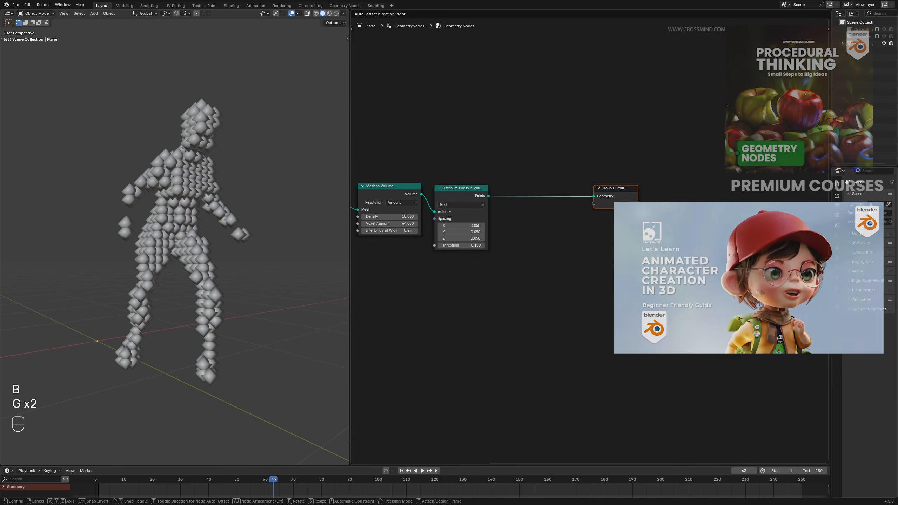
{"action": "left_click", "coordinate": [751, 246]}
Step: Add a Simulation zone and place it above the link between Distribute Points in Volume and Group Output
{"action": "key", "text": "shift+a"}
{"action": "type", "text": "si"}
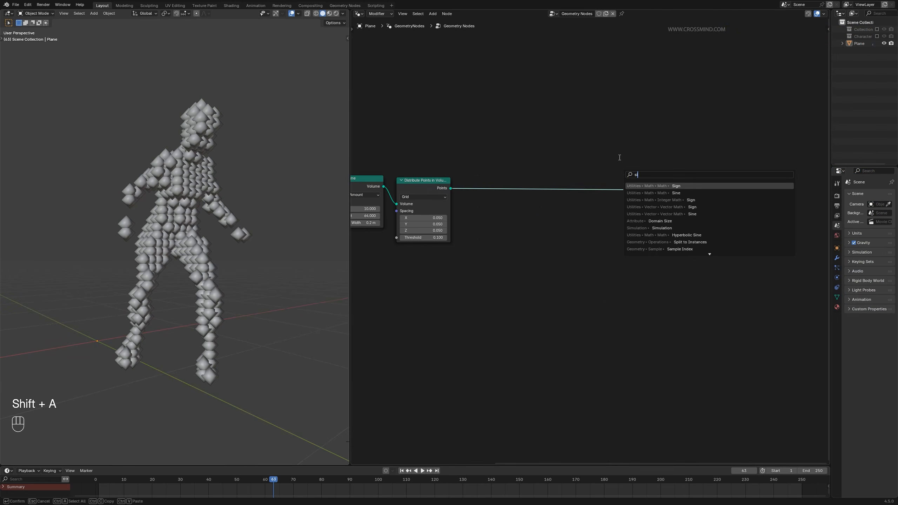
{"action": "type", "text": "mula"}
{"action": "key", "text": "Return"}
{"action": "left_click", "coordinate": [571, 124]}
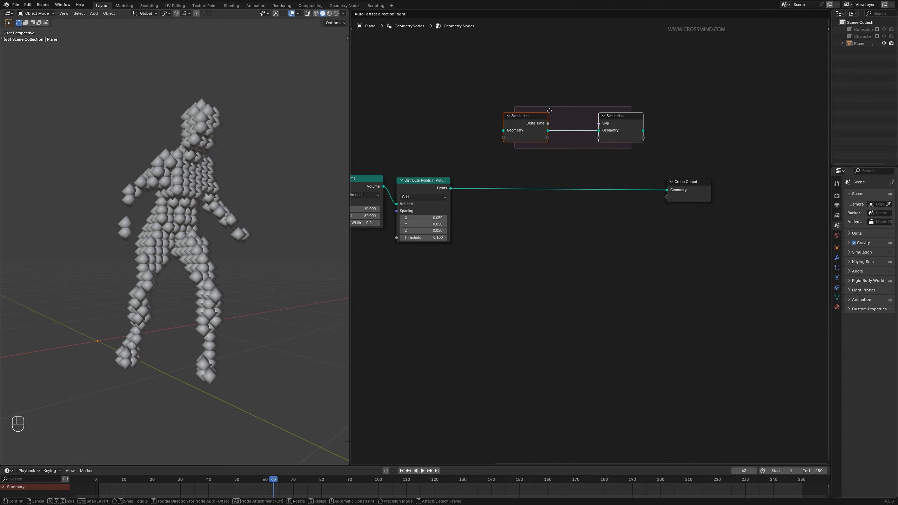
{"action": "scroll", "coordinate": [463, 179], "scroll_direction": "up", "scroll_amount": 2}
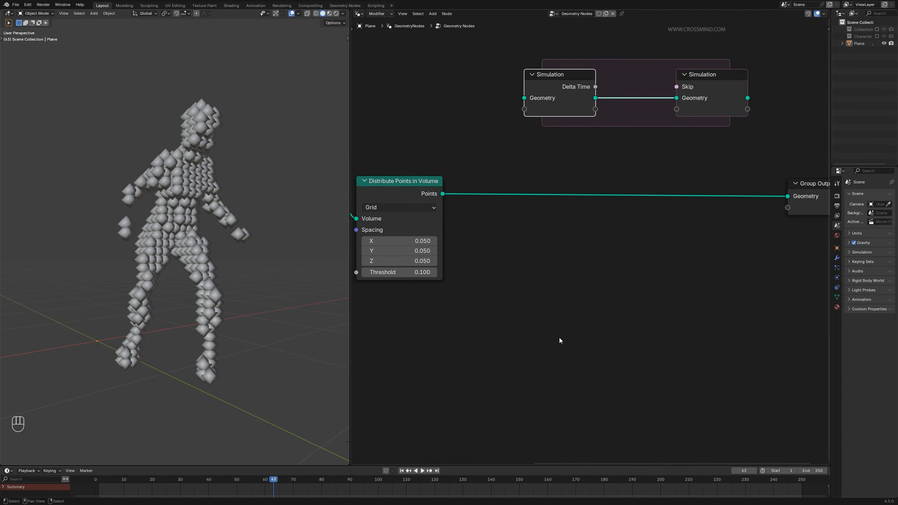
Step: Scrub the animation to frame 85 and cut the geometry link inside the Simulation zone
{"action": "left_click_drag", "start_coordinate": [321, 488], "coordinate": [271, 484]}
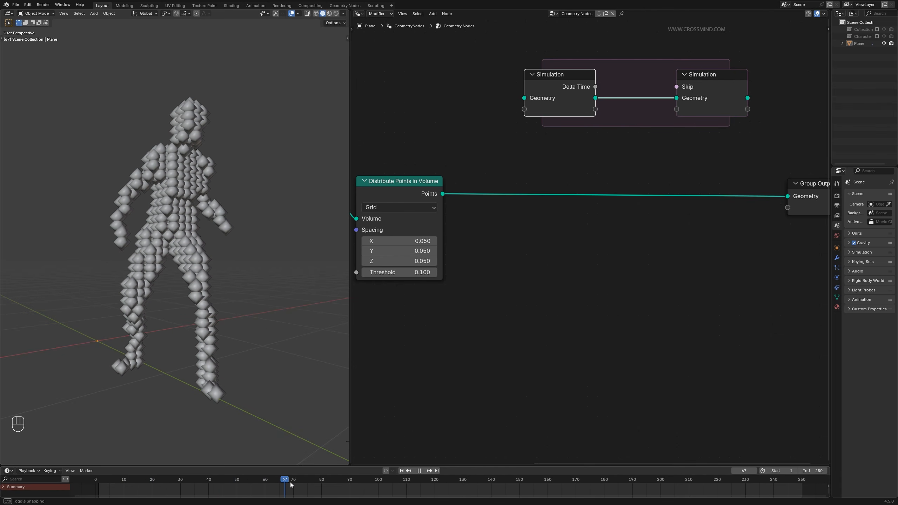
{"action": "key", "text": "space"}
{"action": "right_click_drag", "start_coordinate": [644, 84], "coordinate": [627, 123], "text": "ctrl"}
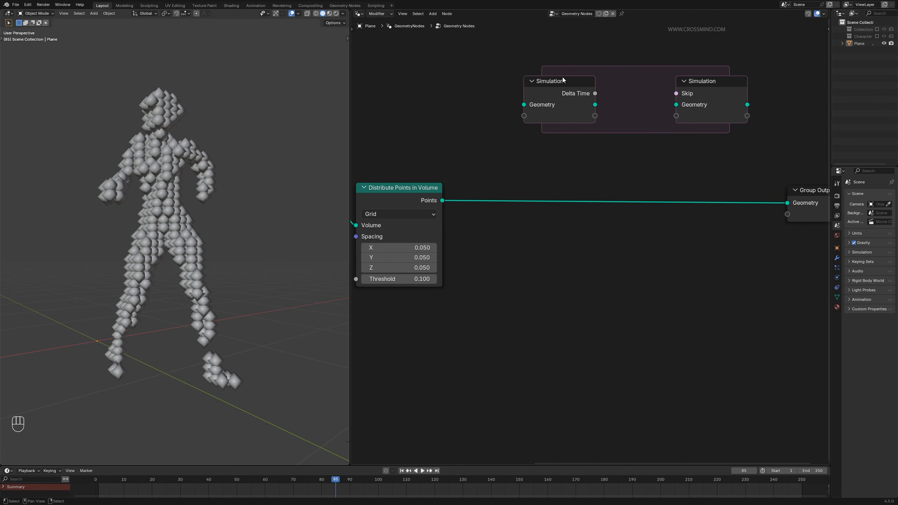
Step: Insert both Simulation nodes into the link between Distribute Points in Volume and Group Output, spacing them widely apart
{"action": "left_click_drag", "start_coordinate": [563, 77], "coordinate": [550, 177]}
{"action": "left_click_drag", "start_coordinate": [722, 80], "coordinate": [706, 179]}
{"action": "middle_click_drag", "start_coordinate": [642, 254], "coordinate": [519, 251]}
{"action": "scroll", "coordinate": [623, 259], "scroll_direction": "down", "scroll_amount": 4}
{"action": "left_click_drag", "start_coordinate": [535, 146], "coordinate": [703, 254]}
{"action": "key", "text": "g"}
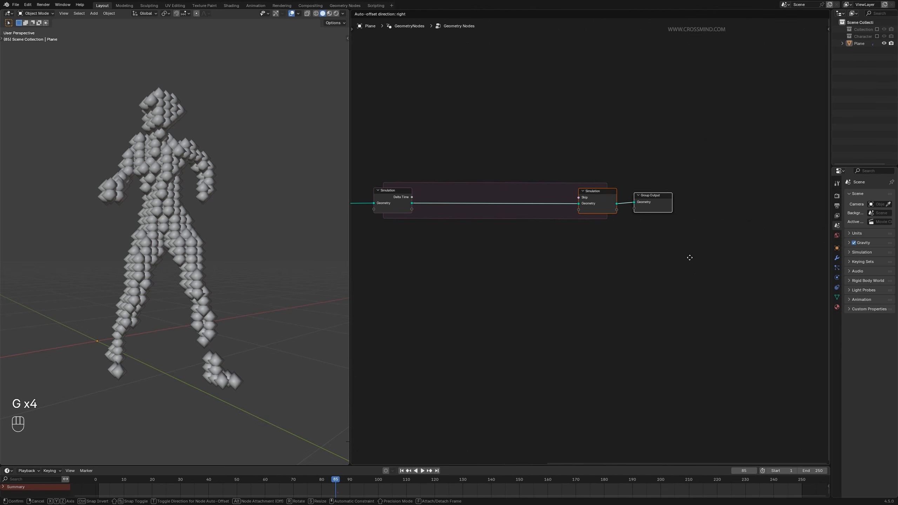
{"action": "left_click", "coordinate": [689, 257]}
Step: Preview the Distribute Points in Volume output through a Viewer node and scrub the timeline to examine the animated points
{"action": "middle_click_drag", "start_coordinate": [550, 251], "coordinate": [625, 281]}
{"action": "scroll", "coordinate": [625, 254], "scroll_direction": "up", "scroll_amount": 6}
{"action": "scroll", "coordinate": [629, 275], "scroll_direction": "down", "scroll_amount": 3}
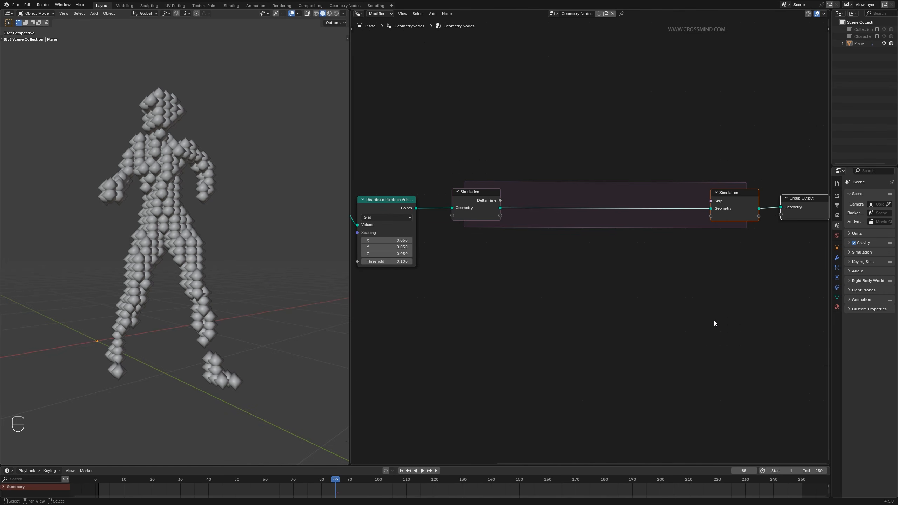
{"action": "middle_click_drag", "start_coordinate": [554, 292], "coordinate": [644, 295]}
{"action": "left_click", "coordinate": [497, 212]}
{"action": "mouse_move", "coordinate": [497, 211]}
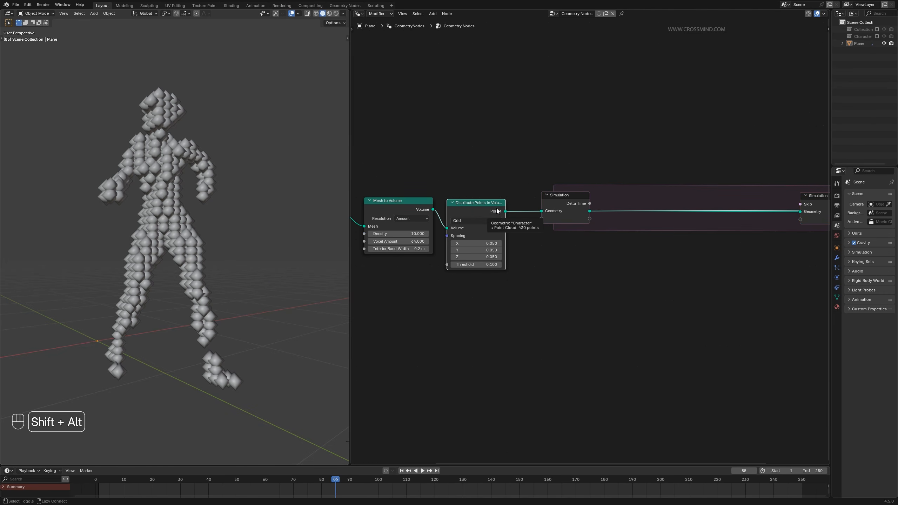
{"action": "middle_click_drag", "start_coordinate": [497, 212], "coordinate": [438, 200]}
{"action": "left_click", "coordinate": [437, 198], "text": "ctrl+shift"}
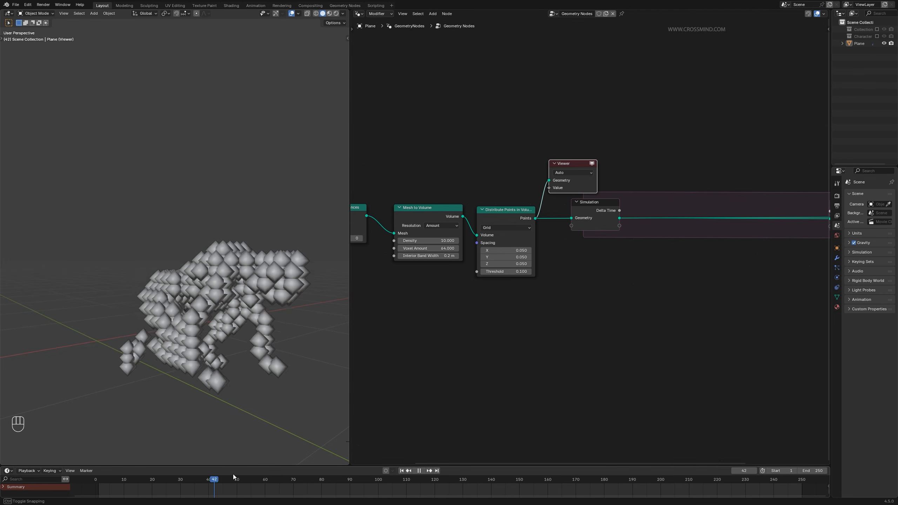
{"action": "left_click_drag", "start_coordinate": [233, 474], "coordinate": [289, 471]}
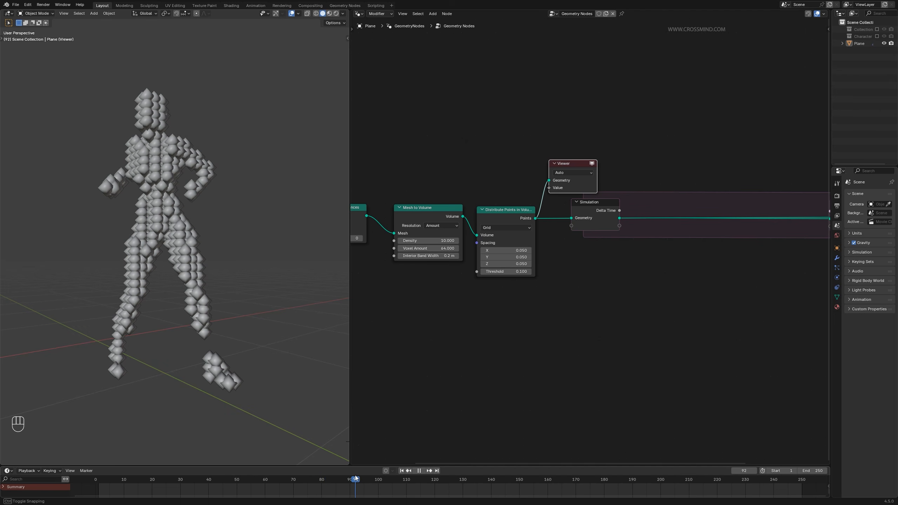
{"action": "left_click_drag", "start_coordinate": [402, 479], "coordinate": [296, 481]}
Step: Delete the Viewer node attached to Distribute Points in Volume
{"action": "middle_click_drag", "start_coordinate": [612, 284], "coordinate": [512, 284]}
{"action": "scroll", "coordinate": [524, 274], "scroll_direction": "up", "scroll_amount": 1}
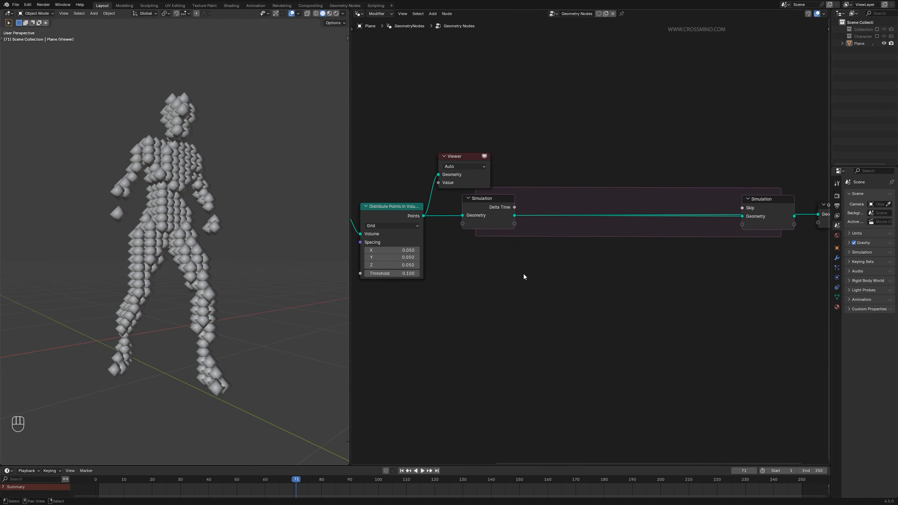
{"action": "left_click", "coordinate": [462, 159]}
{"action": "key", "text": "x"}
{"action": "middle_click_drag", "start_coordinate": [649, 300], "coordinate": [611, 299]}
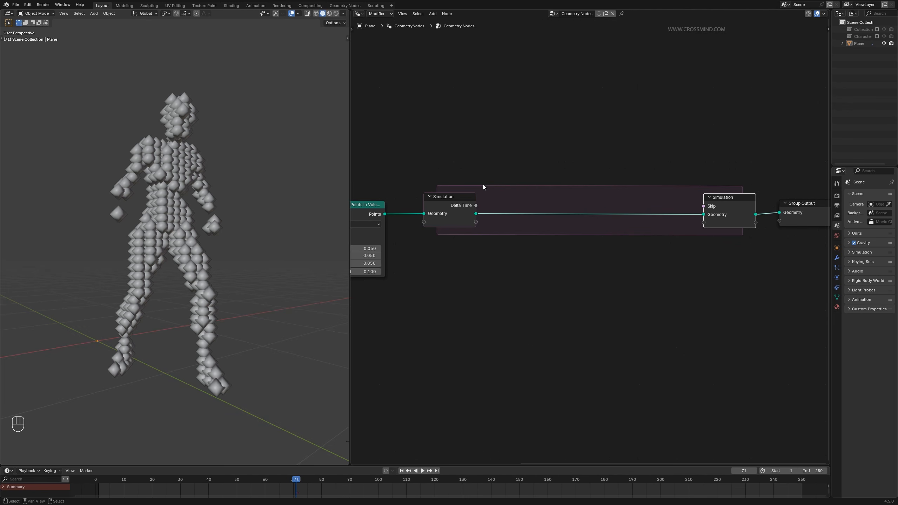
{"action": "mouse_move", "coordinate": [453, 268]}
{"action": "middle_mouse_down"}
{"action": "mouse_move", "coordinate": [807, 244]}
{"action": "mouse_move", "coordinate": [468, 240]}
{"action": "mouse_move", "coordinate": [440, 260]}
{"action": "middle_mouse_up"}
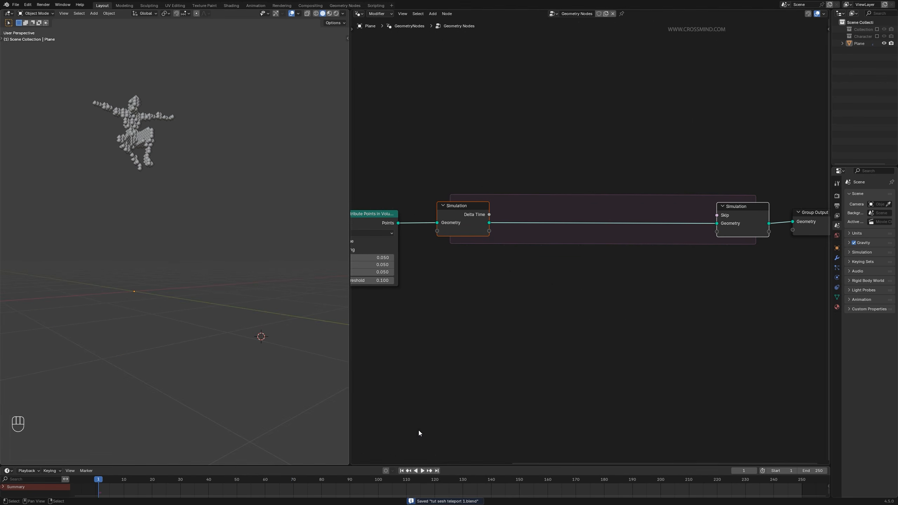
Step: Play the animation from frame 1 with the simulated output, and again with Distribute Points in Volume feeding Group Output directly
{"action": "key", "text": "shift+Left"}
{"action": "key", "text": "space"}
{"action": "key", "text": "space"}
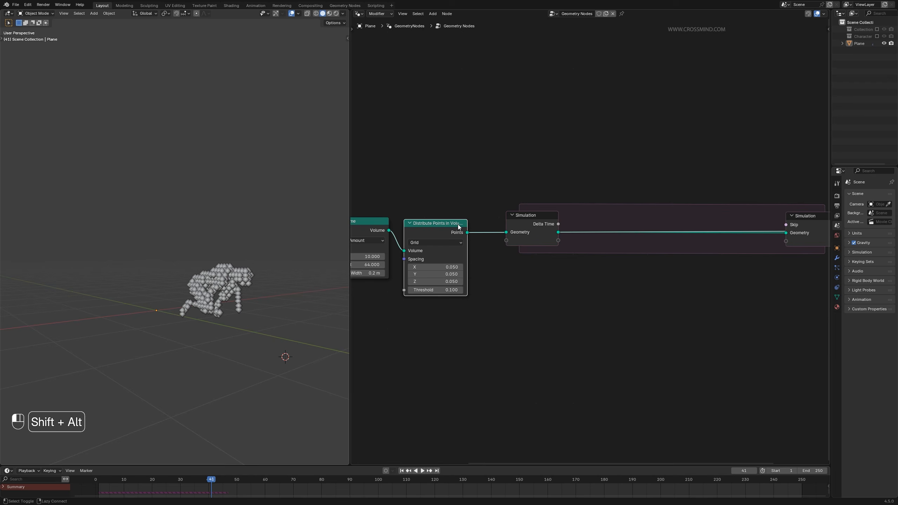
{"action": "left_click", "coordinate": [402, 471]}
{"action": "key", "text": "space"}
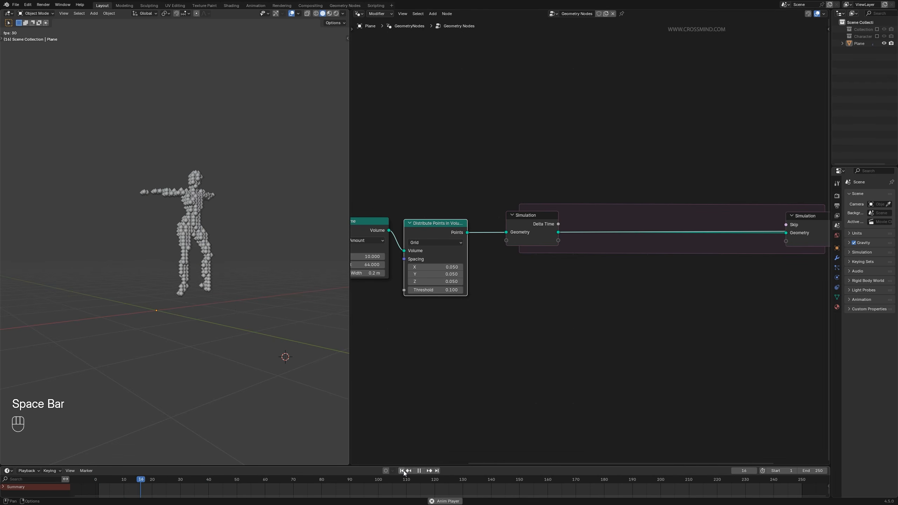
{"action": "key", "text": "space"}
Step: Route the Simulation zone's output to Group Output and play the animation from frame 1
{"action": "middle_click_drag", "start_coordinate": [777, 290], "coordinate": [673, 292]}
{"action": "left_click", "coordinate": [714, 218], "text": "alt+shift"}
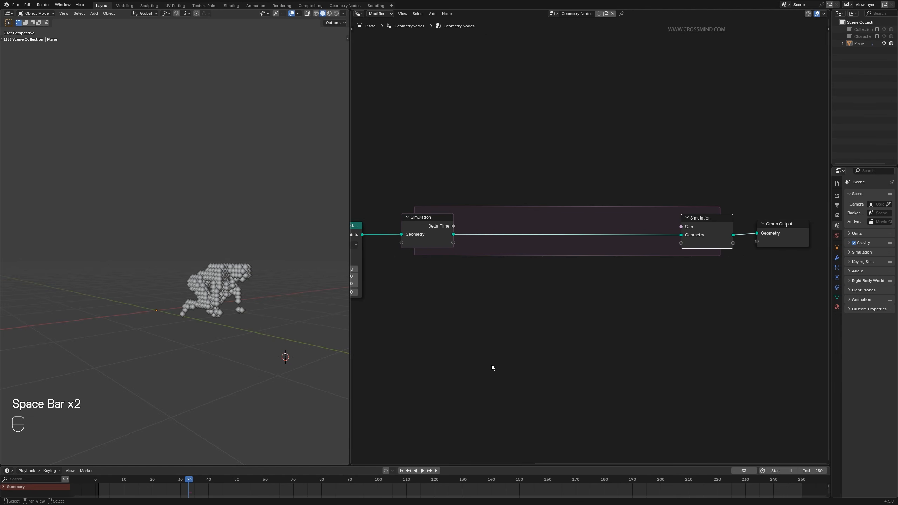
{"action": "left_click", "coordinate": [402, 470]}
{"action": "key", "text": "space"}
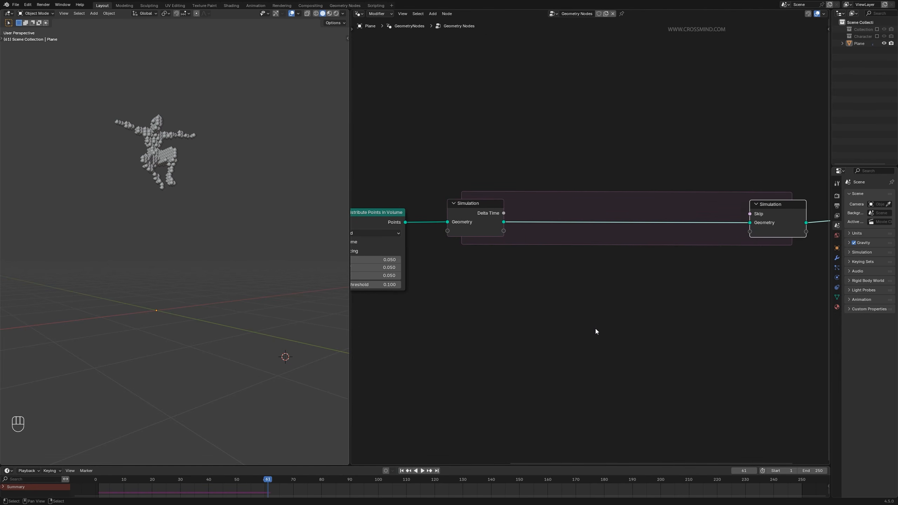
Step: Compare the Distribute Points in Volume output with the Simulation zone's output, scrubbing the animation to frame 66
{"action": "scroll", "coordinate": [566, 328], "scroll_direction": "up", "scroll_amount": 2}
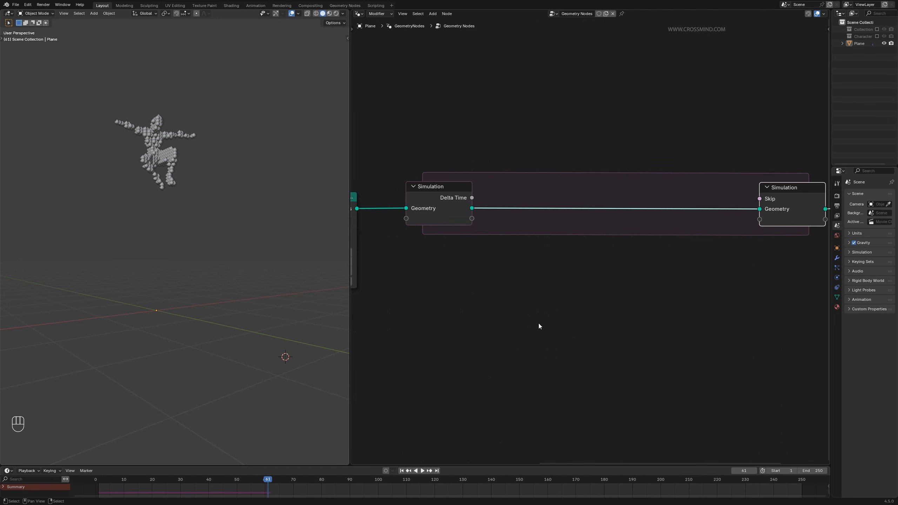
{"action": "scroll", "coordinate": [541, 323], "scroll_direction": "down", "scroll_amount": 1}
{"action": "middle_click_drag", "start_coordinate": [534, 297], "coordinate": [592, 293]}
{"action": "left_click", "coordinate": [393, 208], "text": "ctrl+shift"}
{"action": "left_click_drag", "start_coordinate": [99, 480], "coordinate": [282, 488]}
{"action": "middle_click_drag", "start_coordinate": [619, 269], "coordinate": [495, 265]}
{"action": "left_click", "coordinate": [711, 197], "text": "alt+shift"}
{"action": "middle_click_drag", "start_coordinate": [572, 270], "coordinate": [640, 283]}
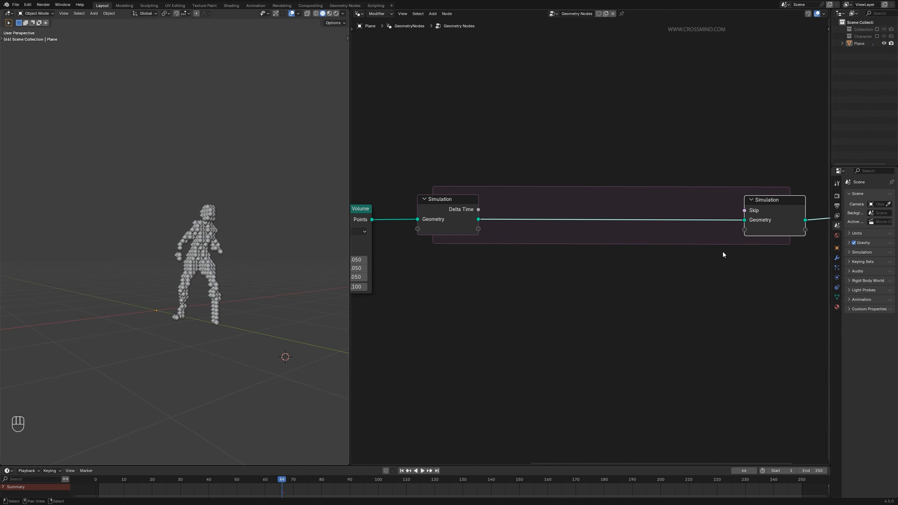
{"action": "middle_click_drag", "start_coordinate": [588, 383], "coordinate": [575, 382]}
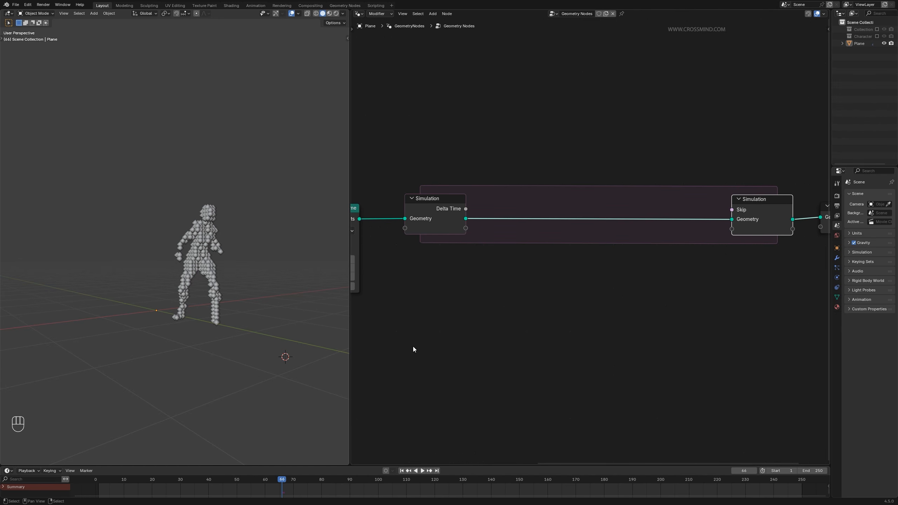
Step: Preview the points entering the Simulation zone with a Viewer node and scrub back through the animation
{"action": "middle_click_drag", "start_coordinate": [445, 241], "coordinate": [482, 246]}
{"action": "left_click", "coordinate": [373, 222], "text": "alt+shift"}
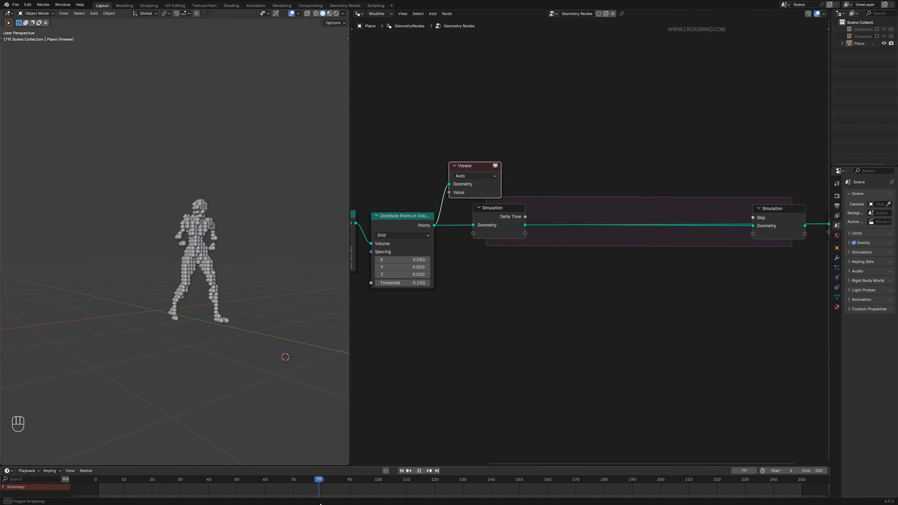
{"action": "left_click_drag", "start_coordinate": [319, 503], "coordinate": [213, 503]}
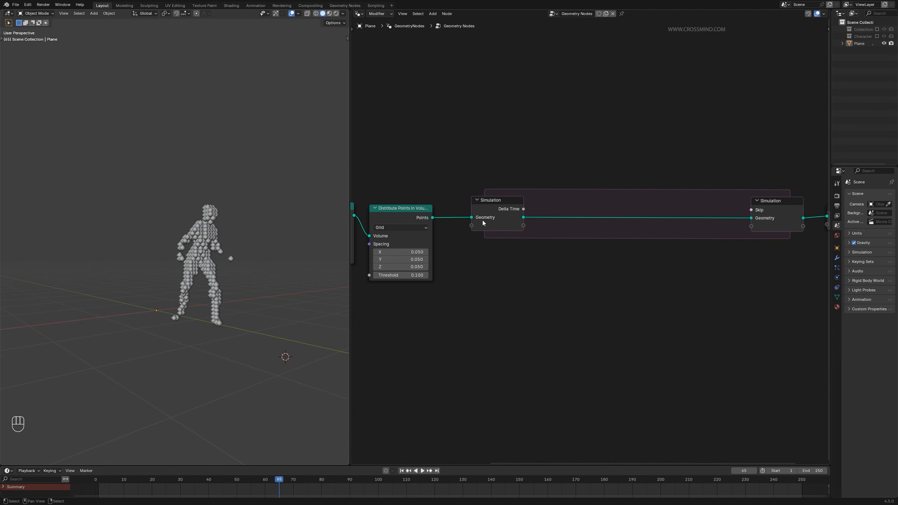
Step: Return to frame 1, briefly play the simulation and cancel the playback
{"action": "middle_click_drag", "start_coordinate": [509, 275], "coordinate": [488, 271]}
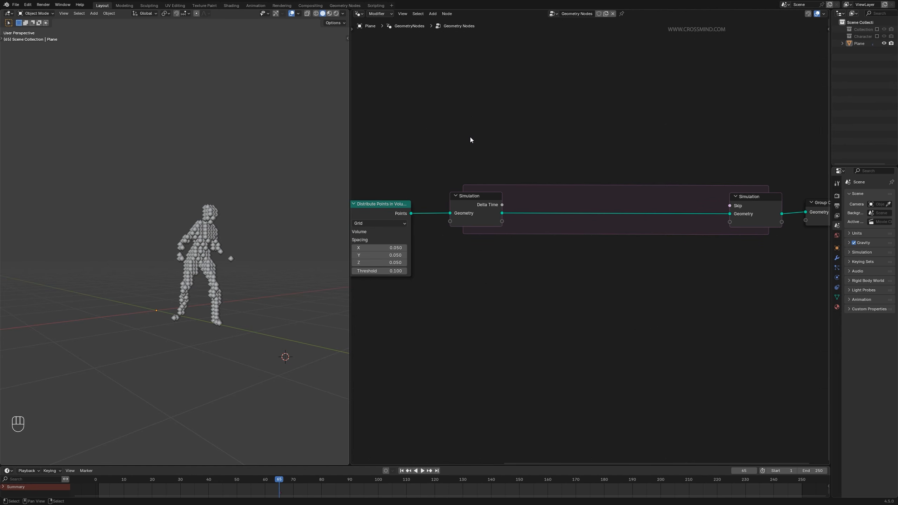
{"action": "middle_click_drag", "start_coordinate": [471, 138], "coordinate": [462, 137]}
{"action": "left_click", "coordinate": [402, 471]}
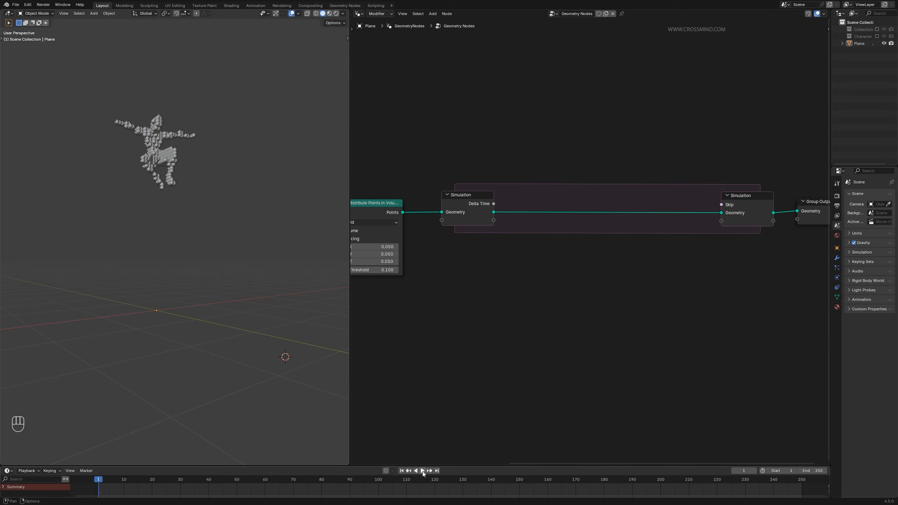
{"action": "left_click", "coordinate": [423, 470]}
{"action": "key", "text": "Escape"}
{"action": "middle_click_drag", "start_coordinate": [503, 284], "coordinate": [501, 283]}
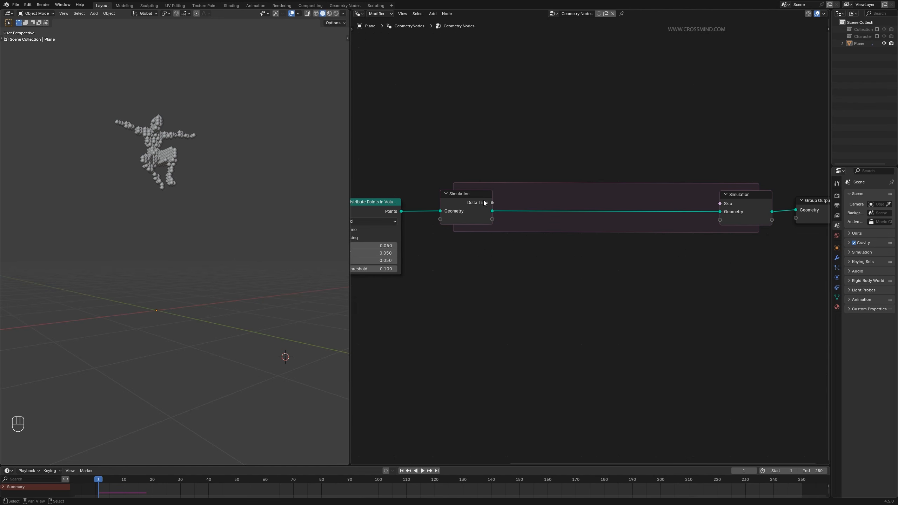
Step: Play the simulation from frame 1 to check how the points behave in the Simulation zone
{"action": "key", "text": "space"}
{"action": "key", "text": "space"}
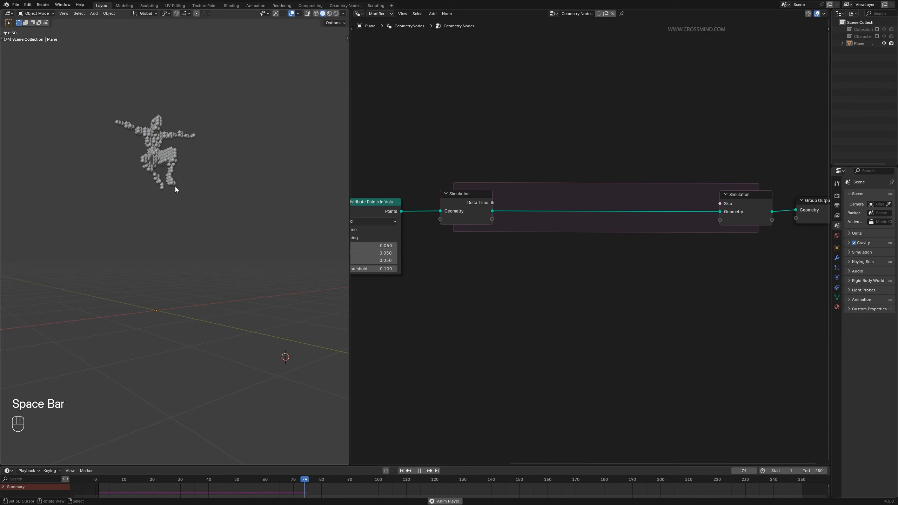
{"action": "left_click_drag", "start_coordinate": [462, 277], "coordinate": [754, 155]}
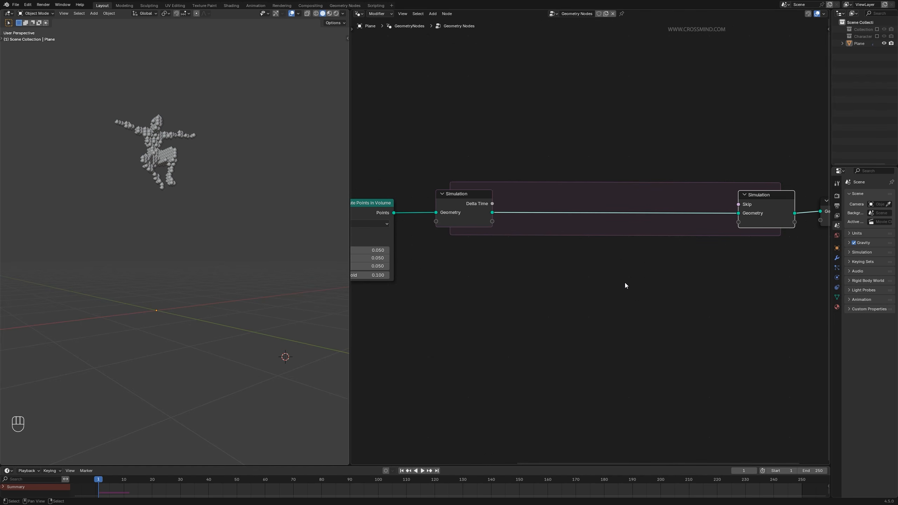
Step: Add a Join Geometry node on the link between the Simulation zone's input and output nodes
{"action": "mouse_move", "coordinate": [518, 281]}
{"action": "middle_mouse_down"}
{"action": "mouse_move", "coordinate": [511, 269]}
{"action": "mouse_move", "coordinate": [521, 272]}
{"action": "middle_mouse_up"}
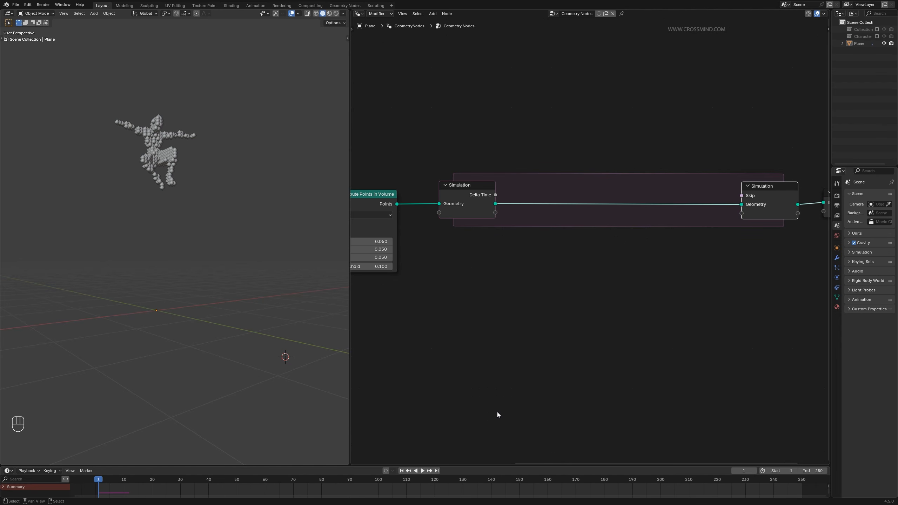
{"action": "middle_click_drag", "start_coordinate": [494, 335], "coordinate": [508, 331]}
{"action": "key", "text": "shift+a"}
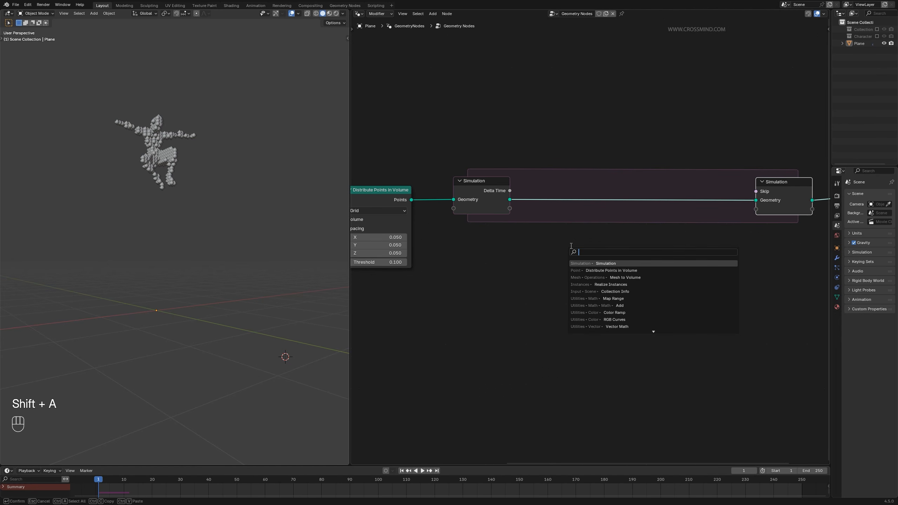
{"action": "type", "text": "join"}
{"action": "key", "text": "Return"}
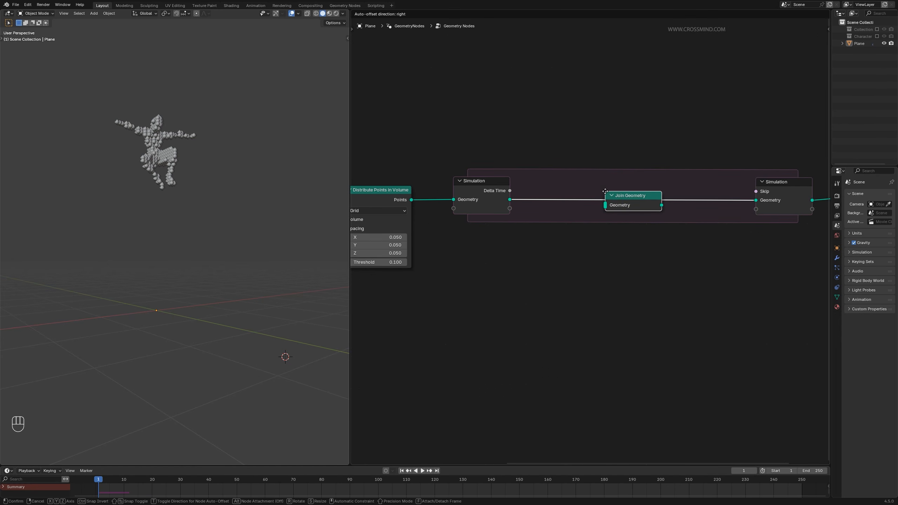
{"action": "left_click", "coordinate": [601, 189]}
{"action": "scroll", "coordinate": [591, 241], "scroll_direction": "down", "scroll_amount": 1}
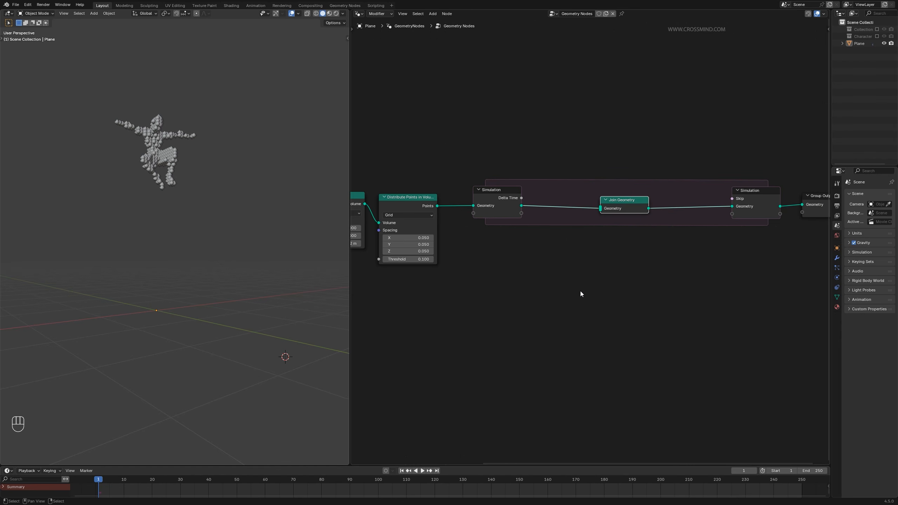
Step: At frame 32, move Distribute Points in Volume below the Simulation zone and also connect its Points output into Join Geometry
{"action": "left_click_drag", "start_coordinate": [99, 482], "coordinate": [186, 480]}
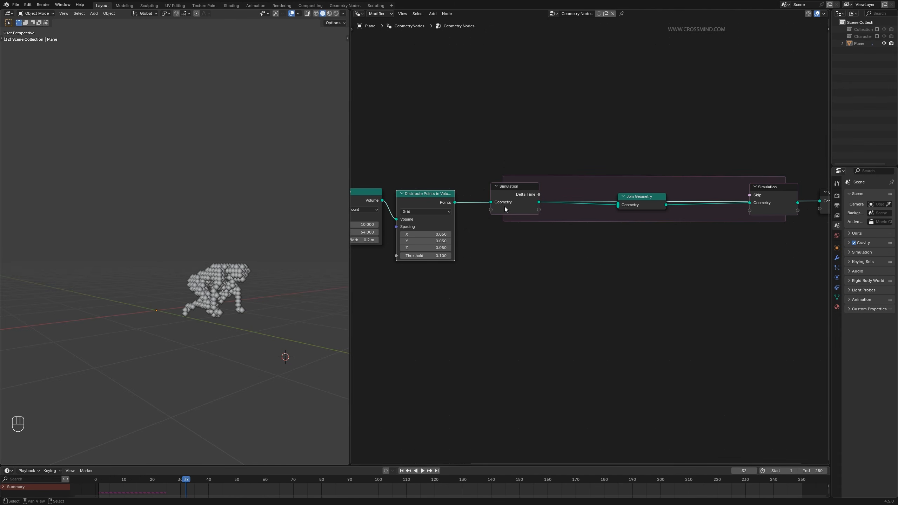
{"action": "left_click_drag", "start_coordinate": [454, 202], "coordinate": [618, 206]}
{"action": "left_click_drag", "start_coordinate": [420, 203], "coordinate": [422, 266]}
{"action": "middle_click_drag", "start_coordinate": [725, 254], "coordinate": [692, 257]}
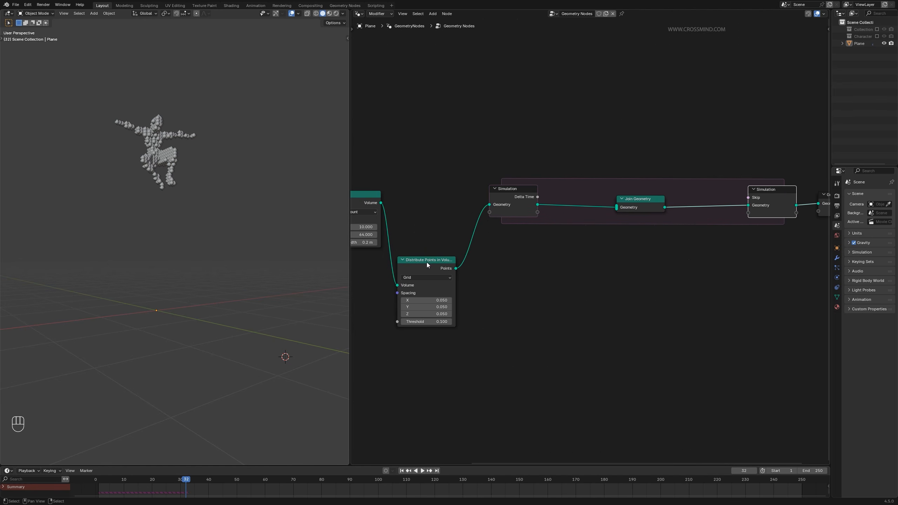
{"action": "left_click_drag", "start_coordinate": [427, 263], "coordinate": [413, 247]}
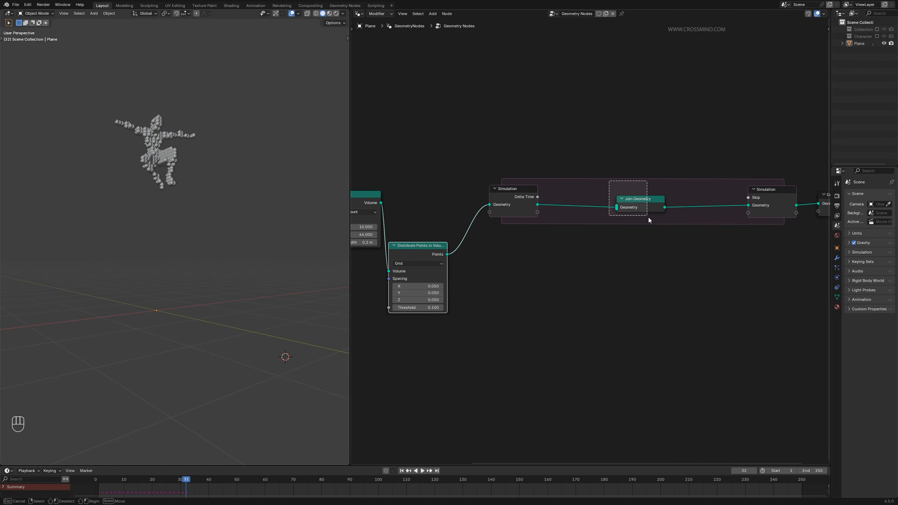
{"action": "left_click_drag", "start_coordinate": [649, 195], "coordinate": [650, 192]}
{"action": "left_click_drag", "start_coordinate": [446, 254], "coordinate": [622, 205]}
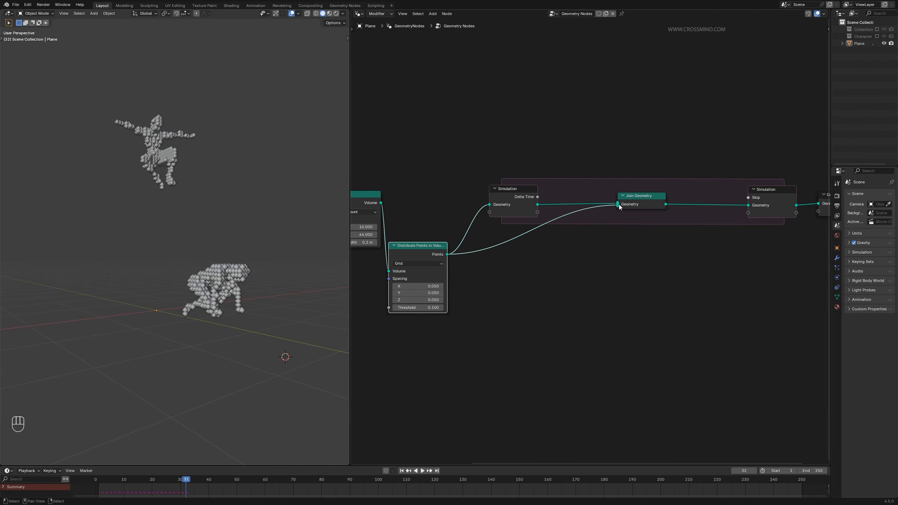
Step: Replay the simulation from the start several times to examine how the joined points accumulate, and return to frame 1
{"action": "key", "text": "space"}
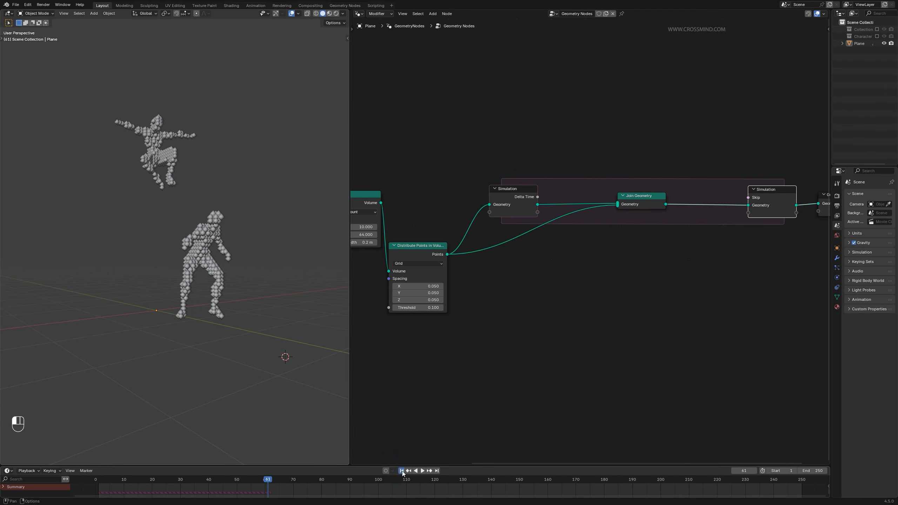
{"action": "left_click", "coordinate": [402, 471]}
{"action": "key", "text": "space"}
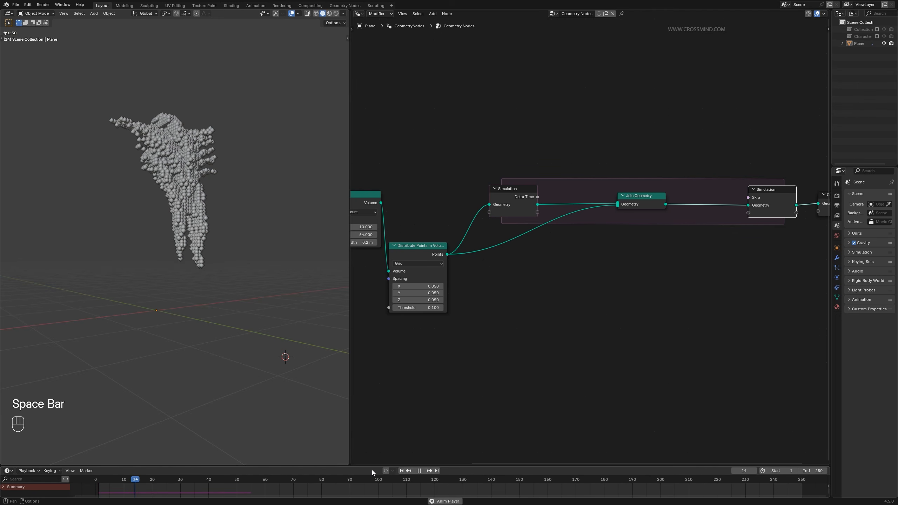
{"action": "key", "text": "space"}
{"action": "key", "text": "space"}
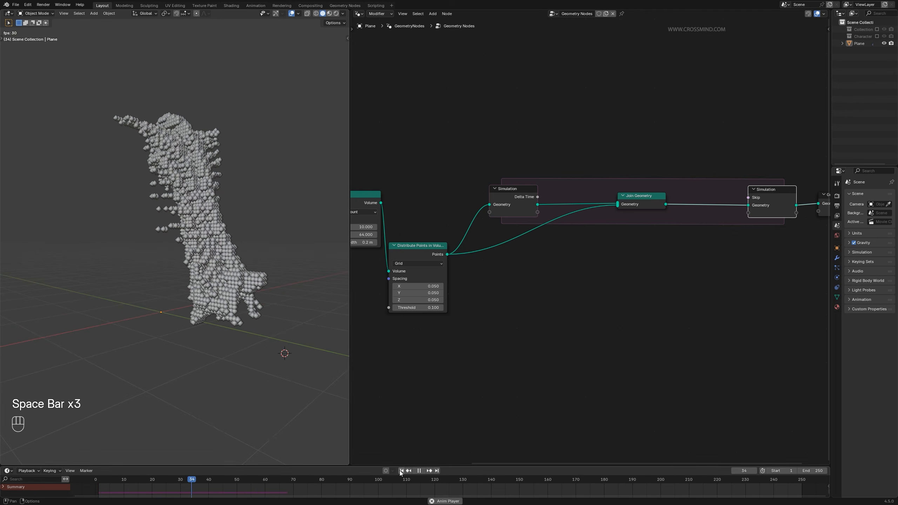
{"action": "key", "text": "space"}
{"action": "left_click_drag", "start_coordinate": [247, 484], "coordinate": [95, 484]}
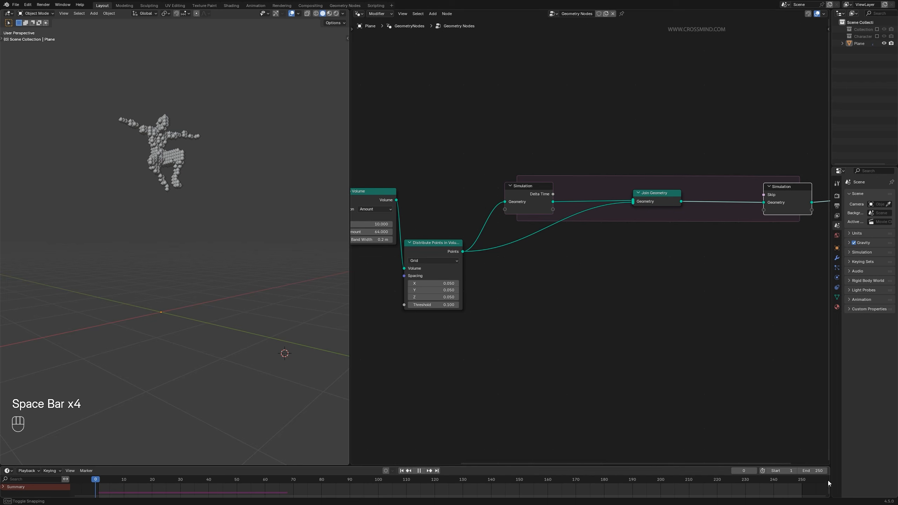
{"action": "key", "text": "space"}
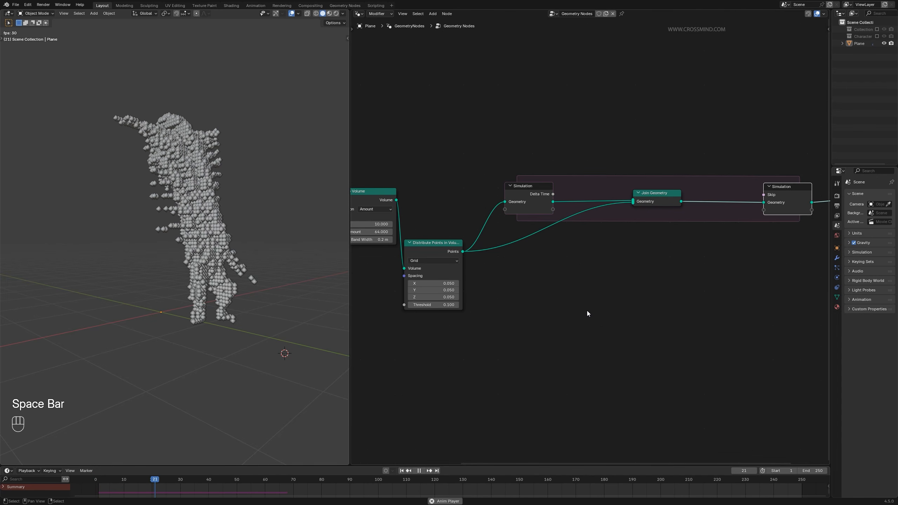
{"action": "key", "text": "space"}
{"action": "key", "text": "space"}
{"action": "left_click", "coordinate": [402, 470]}
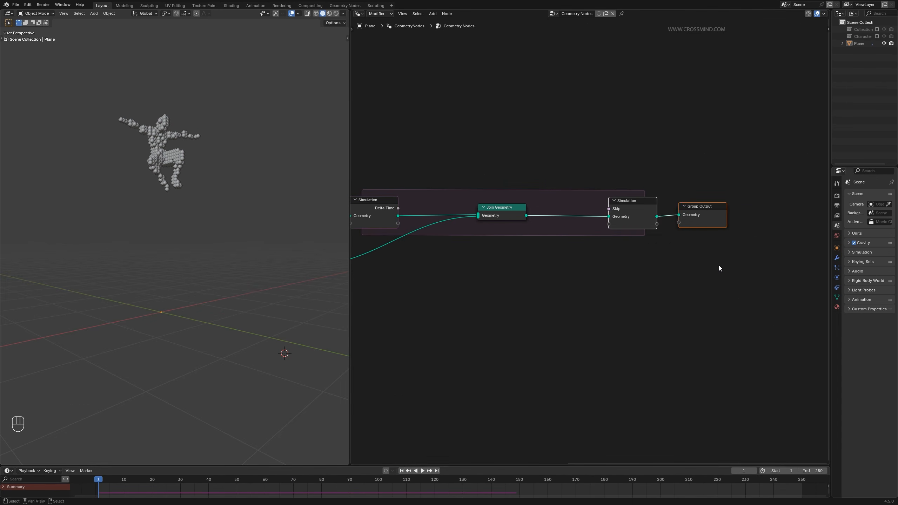
Step: Make room ahead of the Simulation output node and insert a Set Position node after Join Geometry
{"action": "key", "text": "g"}
{"action": "left_click", "coordinate": [777, 259]}
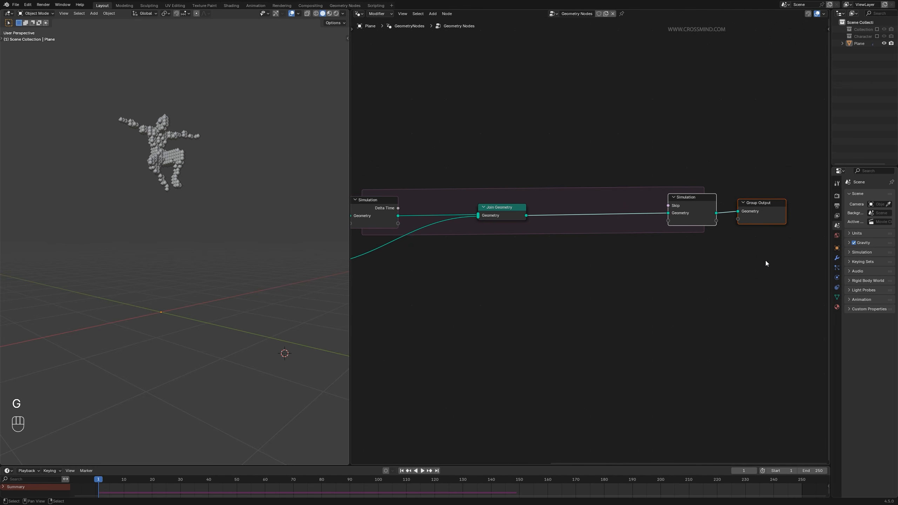
{"action": "key", "text": "shift+a"}
{"action": "type", "text": "set"}
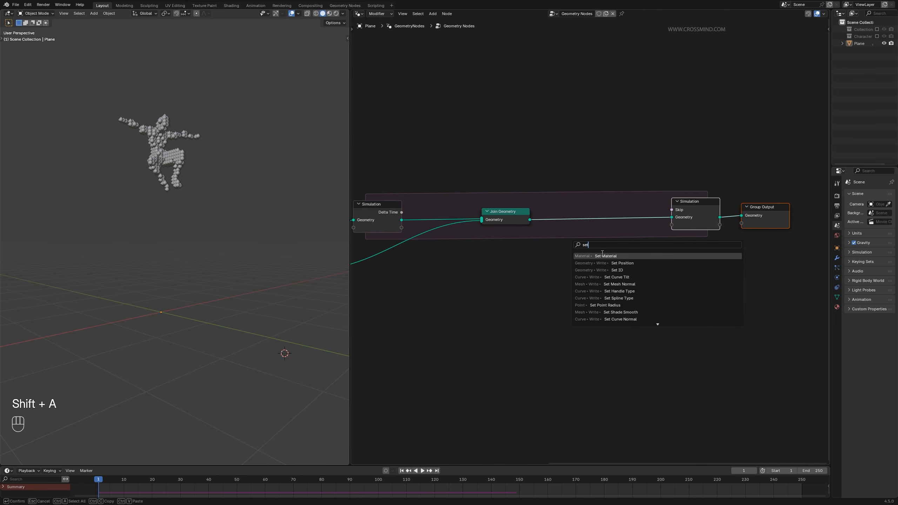
{"action": "left_click", "coordinate": [604, 263]}
{"action": "left_click", "coordinate": [598, 207]}
{"action": "scroll", "coordinate": [543, 324], "scroll_direction": "up", "scroll_amount": 1}
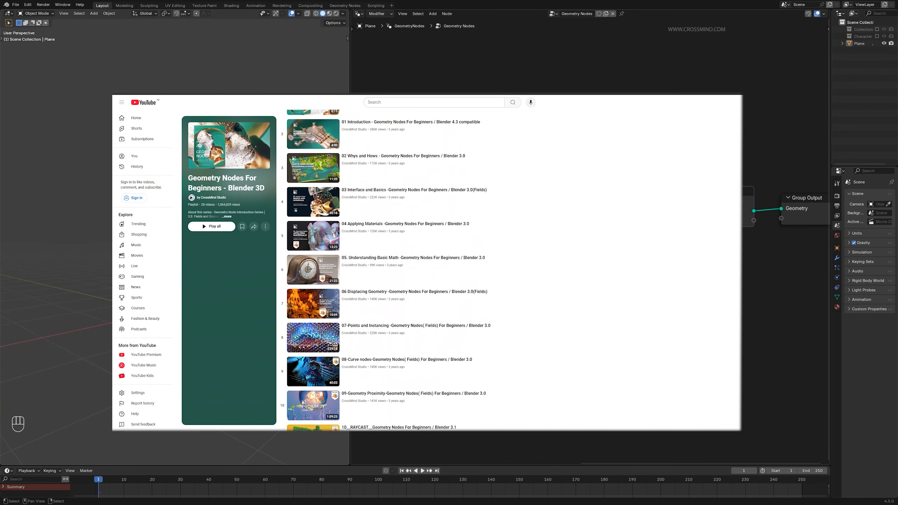
{"action": "scroll", "coordinate": [577, 249], "scroll_direction": "down", "scroll_amount": 1}
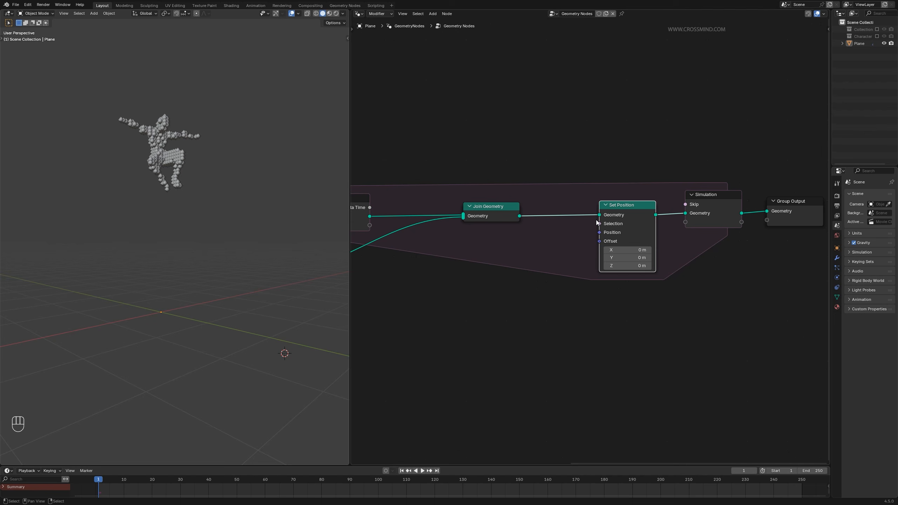
Step: Add a Noise Texture node and connect its Color output to Set Position's Offset
{"action": "key", "text": "shift+a"}
{"action": "type", "text": "noise"}
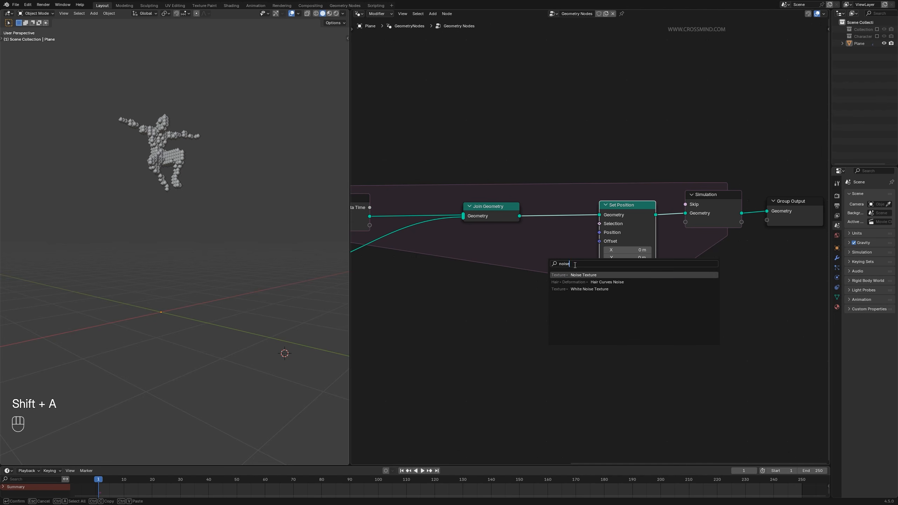
{"action": "left_click", "coordinate": [571, 273]}
{"action": "left_click", "coordinate": [491, 289]}
{"action": "left_click_drag", "start_coordinate": [519, 297], "coordinate": [617, 228]}
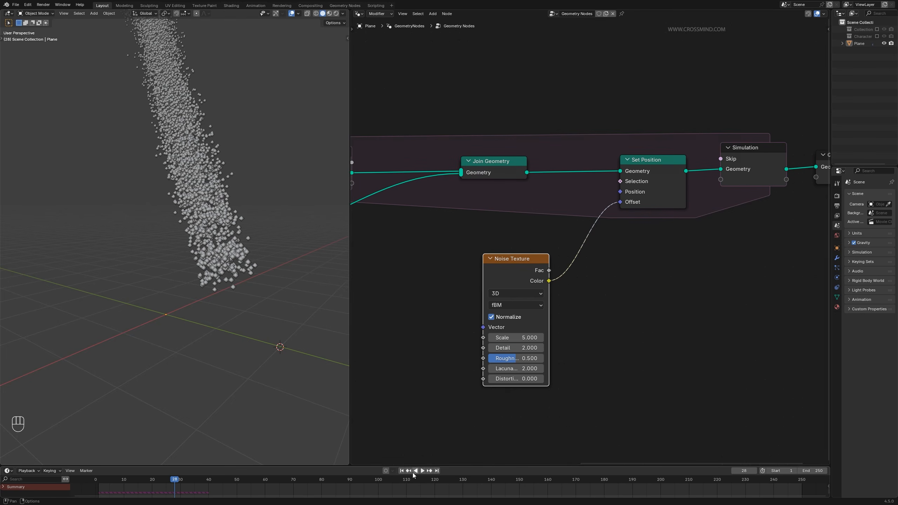
Step: Play the noise-driven simulation from frame 1 to check which way the points drift
{"action": "left_click", "coordinate": [402, 470]}
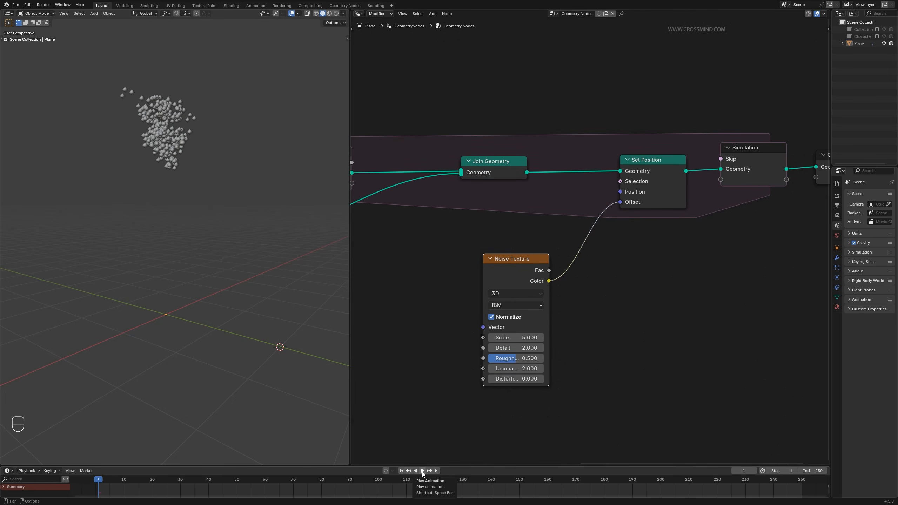
{"action": "left_click", "coordinate": [422, 471]}
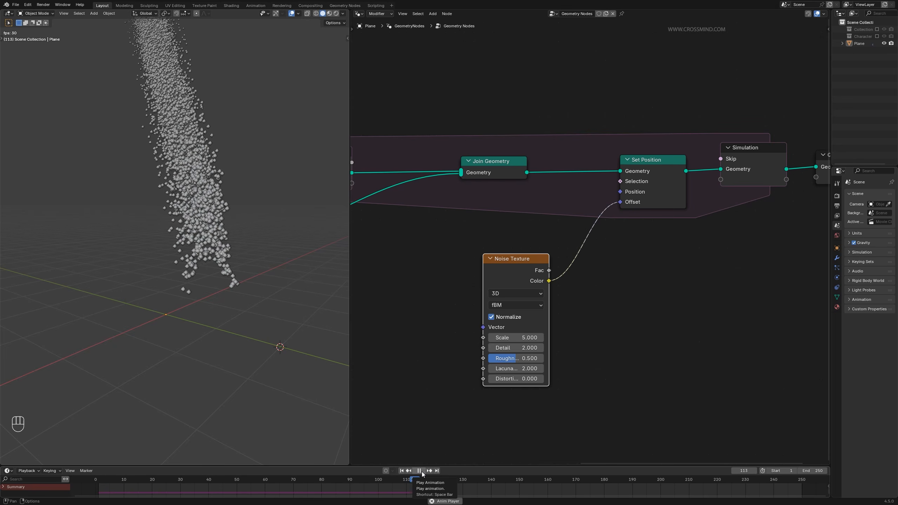
{"action": "key", "text": "space"}
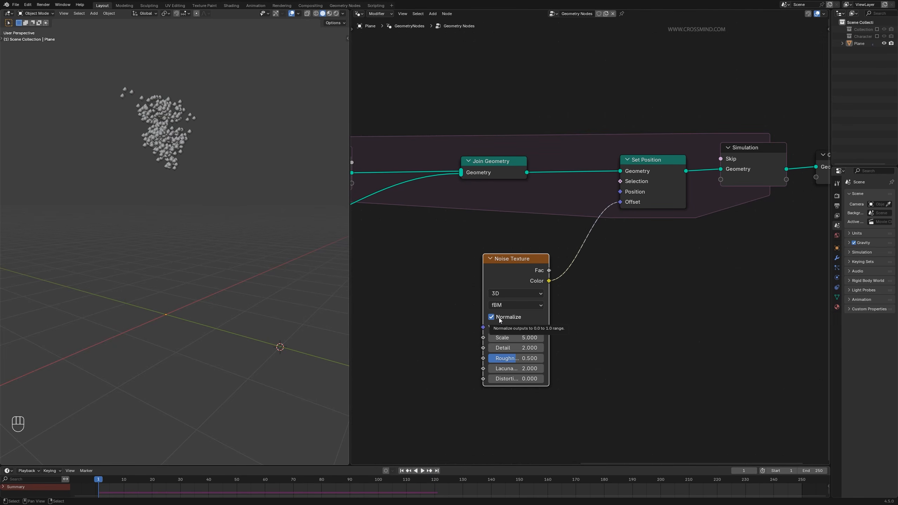
Step: Turn off Normalize on the Noise Texture, play the simulation briefly and return to frame 1
{"action": "left_click", "coordinate": [499, 320]}
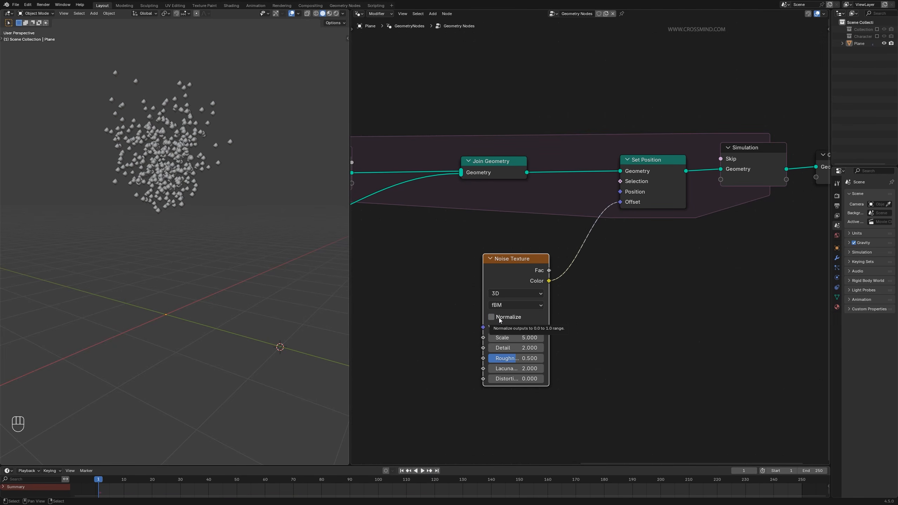
{"action": "left_click", "coordinate": [422, 470]}
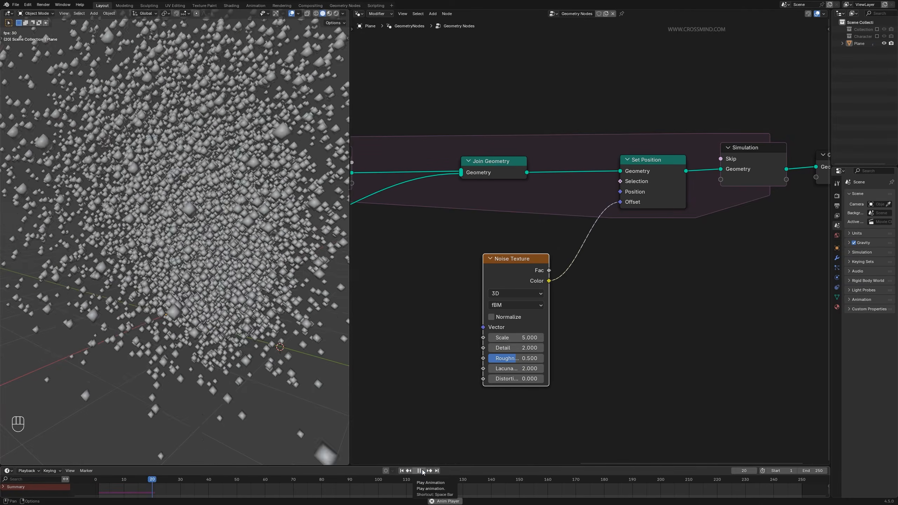
{"action": "left_click", "coordinate": [402, 471]}
Step: Insert a Vector Math node set to Multiply between the Noise Texture's Color and Set Position's Offset
{"action": "scroll", "coordinate": [594, 328], "scroll_direction": "up", "scroll_amount": 1}
{"action": "middle_click_drag", "start_coordinate": [593, 364], "coordinate": [626, 348]}
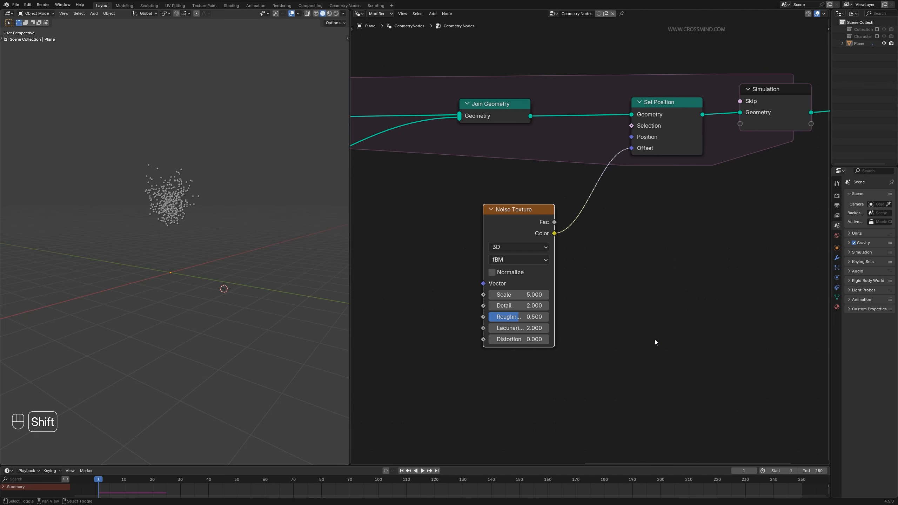
{"action": "key", "text": "shift+a"}
{"action": "type", "text": "vec"}
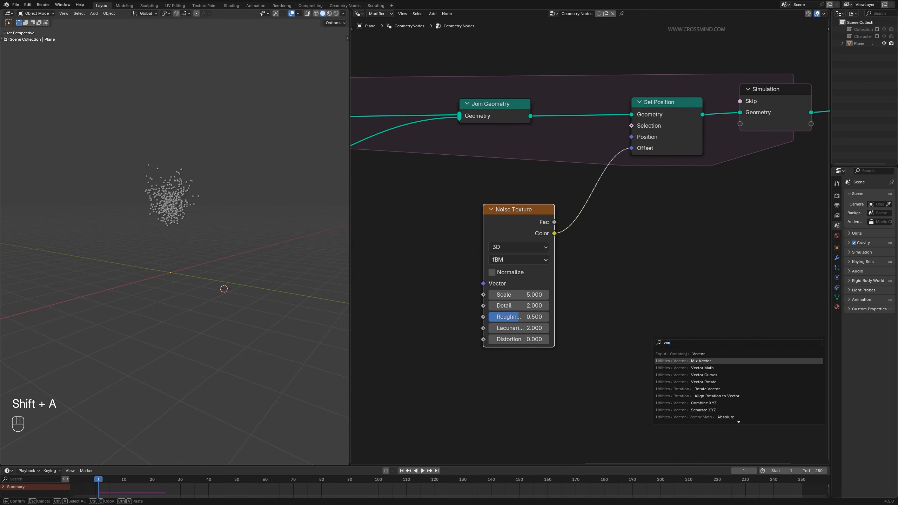
{"action": "left_click", "coordinate": [688, 362]}
{"action": "left_click", "coordinate": [593, 234]}
{"action": "left_click", "coordinate": [605, 231]}
{"action": "left_click", "coordinate": [604, 278]}
{"action": "scroll", "coordinate": [656, 325], "scroll_direction": "up", "scroll_amount": 3}
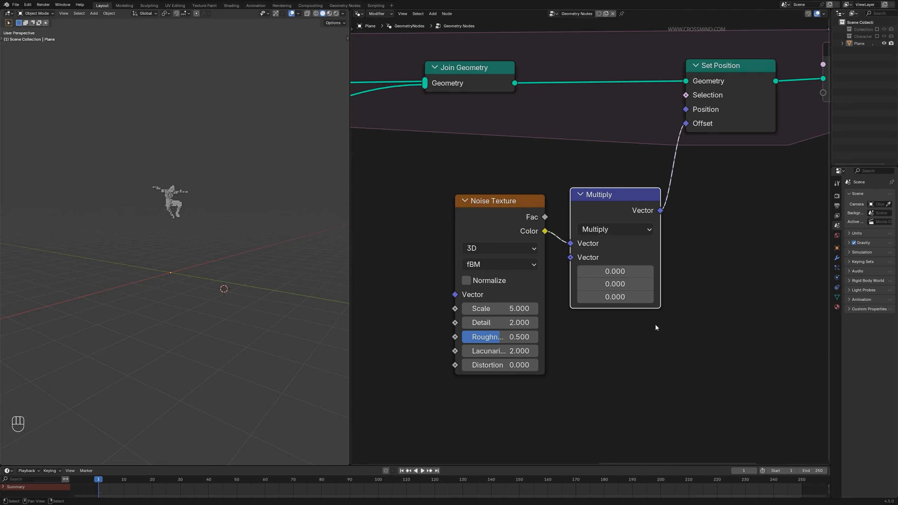
Step: Set all three components of the Multiply node's second vector to 0.03
{"action": "left_click", "coordinate": [637, 277]}
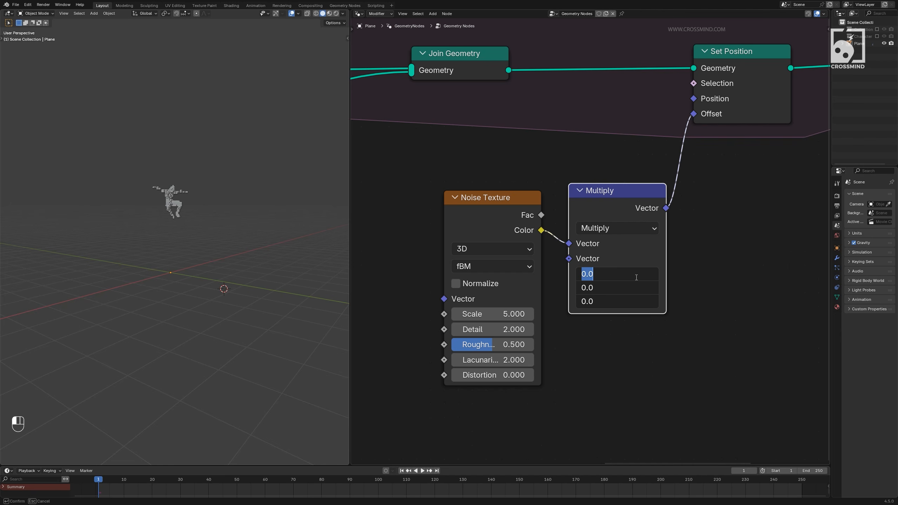
{"action": "type", "text": ".03"}
{"action": "key", "text": "Return"}
{"action": "scroll", "coordinate": [590, 244], "scroll_direction": "up", "scroll_amount": 1}
Step: Play the simulation and replay it from frame 1 to examine the scaled-down noise motion of the points
{"action": "key", "text": "space"}
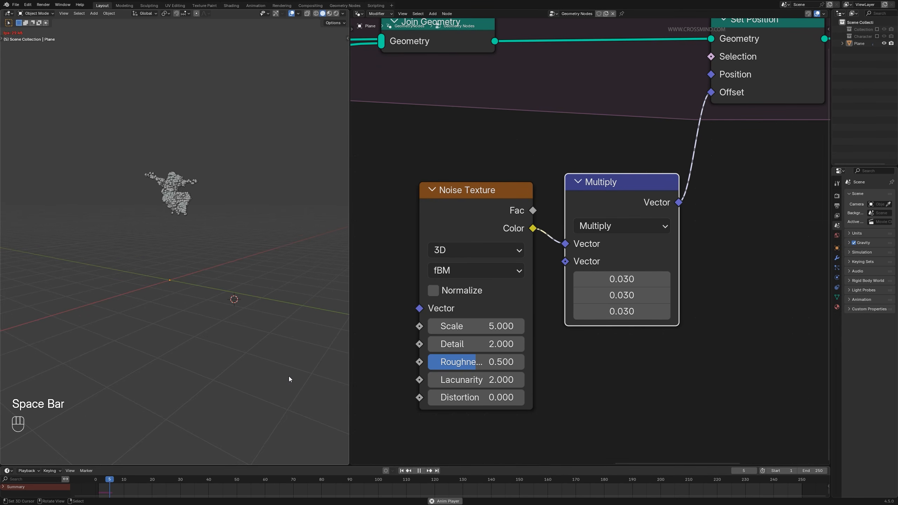
{"action": "scroll", "coordinate": [280, 348], "scroll_direction": "up", "scroll_amount": 3}
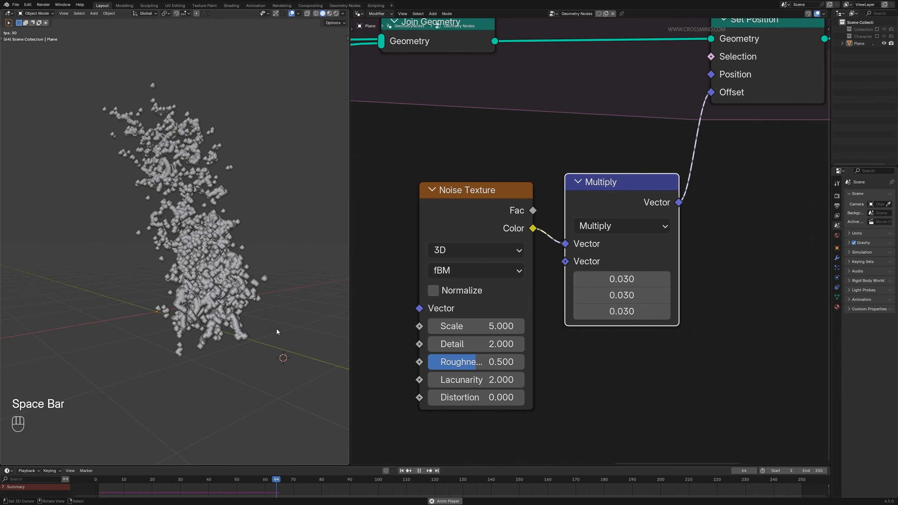
{"action": "key", "text": "space"}
{"action": "key", "text": "space"}
{"action": "key", "text": "space"}
{"action": "left_click", "coordinate": [402, 471]}
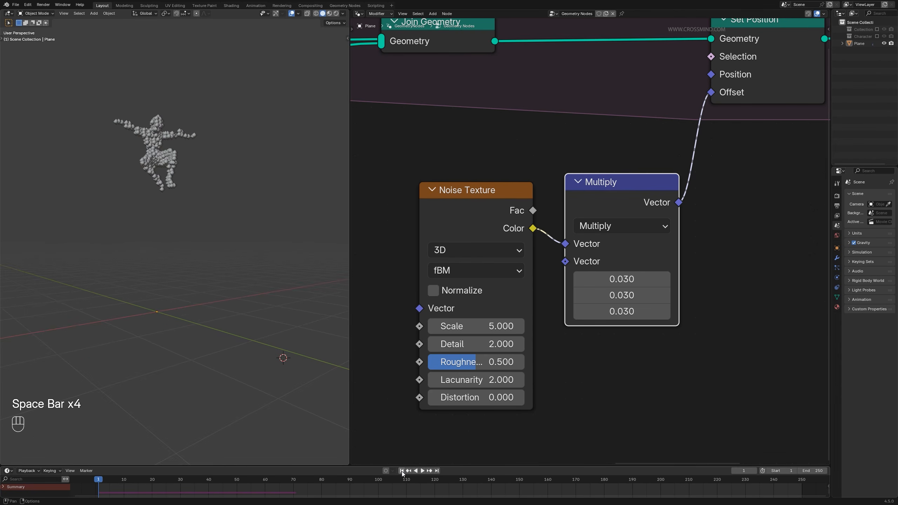
{"action": "key", "text": "space"}
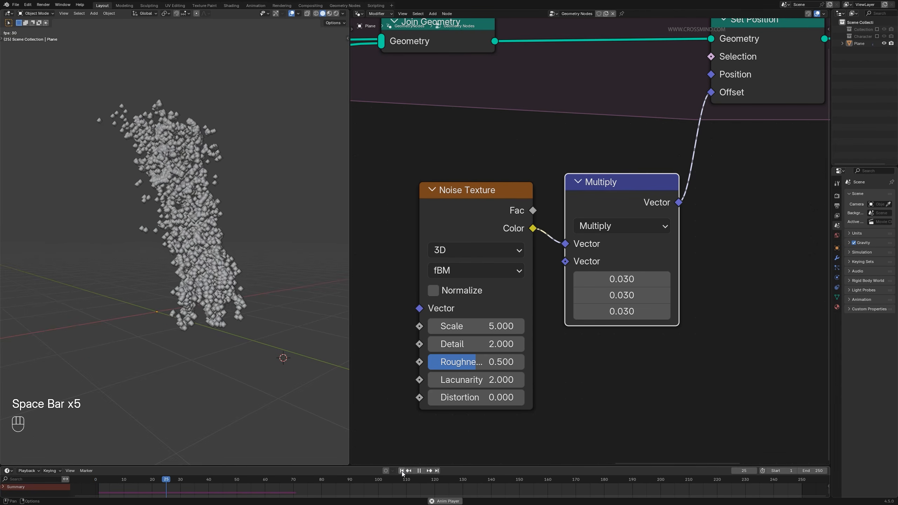
Step: Replay the simulation from frame 1 and stop it to examine how large the emitted points look
{"action": "key", "text": "space"}
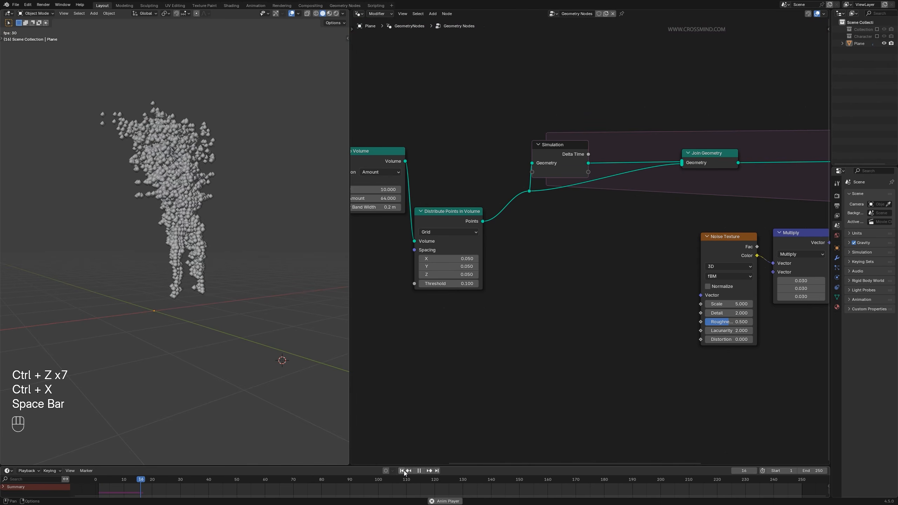
{"action": "key", "text": "space"}
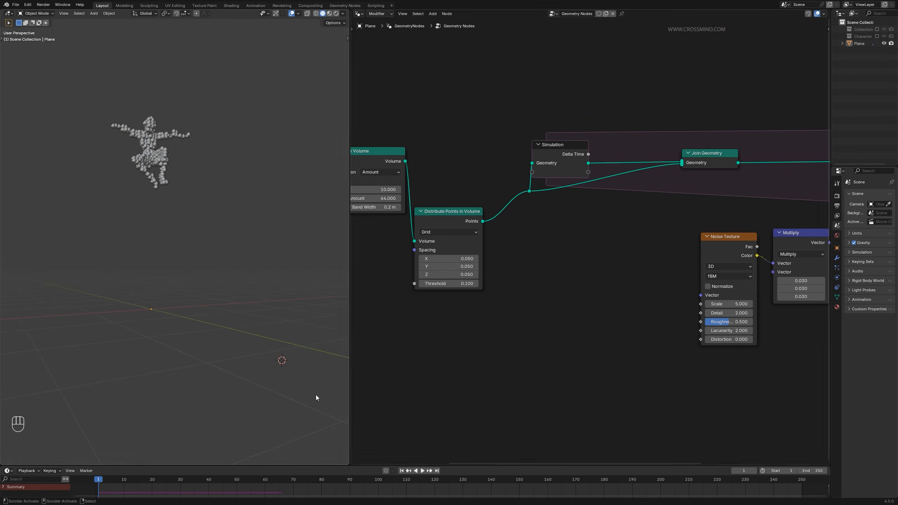
{"action": "middle_click_drag", "start_coordinate": [278, 363], "coordinate": [280, 367]}
{"action": "key", "text": "space"}
{"action": "key", "text": "space"}
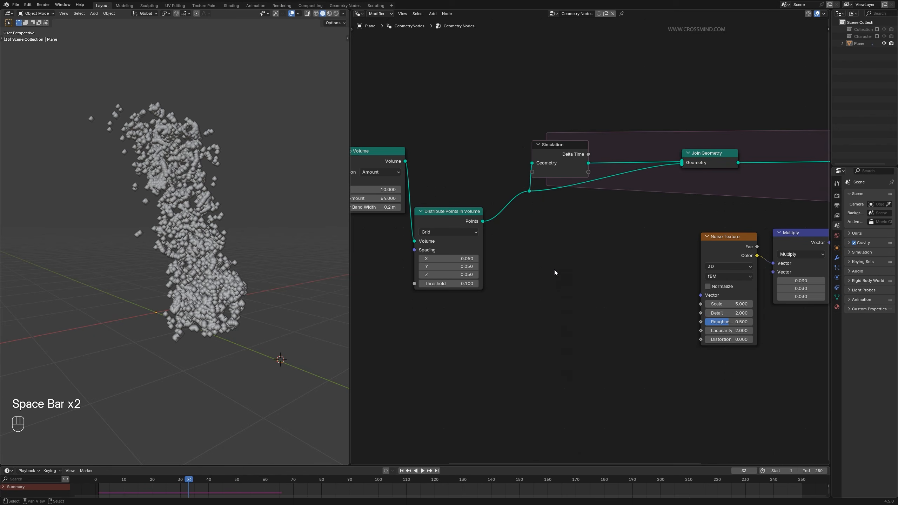
Step: Insert a Set Point Radius node after Distribute Points in Volume and set its radius to 0.02 m
{"action": "key", "text": "a"}
{"action": "key", "text": "shift+a"}
{"action": "type", "text": "set"}
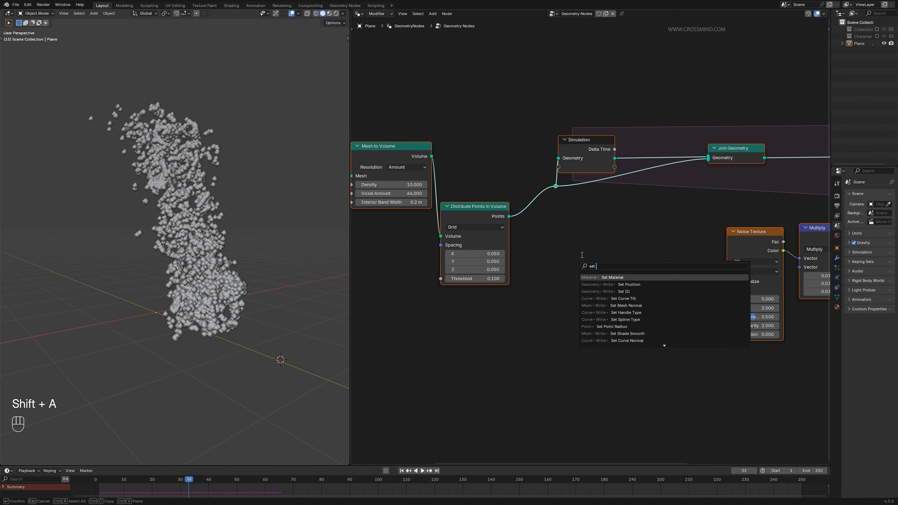
{"action": "type", "text": " point ra"}
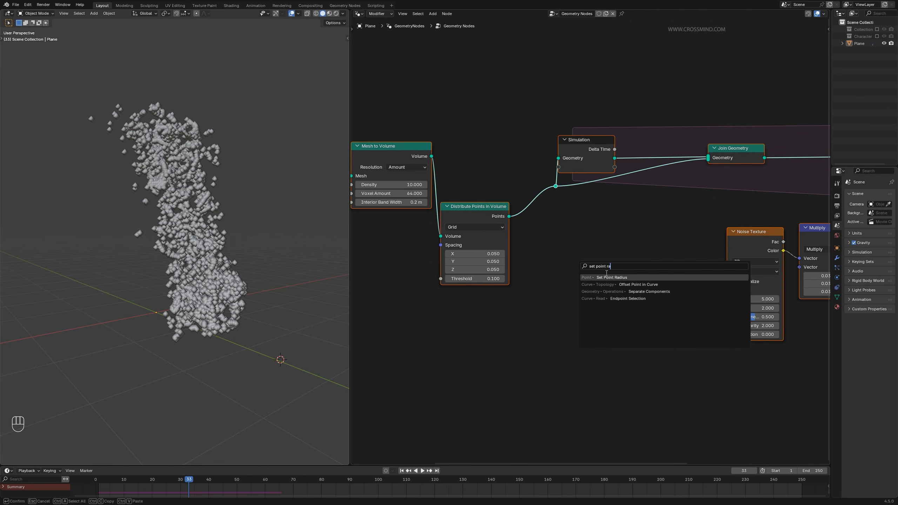
{"action": "key", "text": "Return"}
{"action": "left_click", "coordinate": [553, 218]}
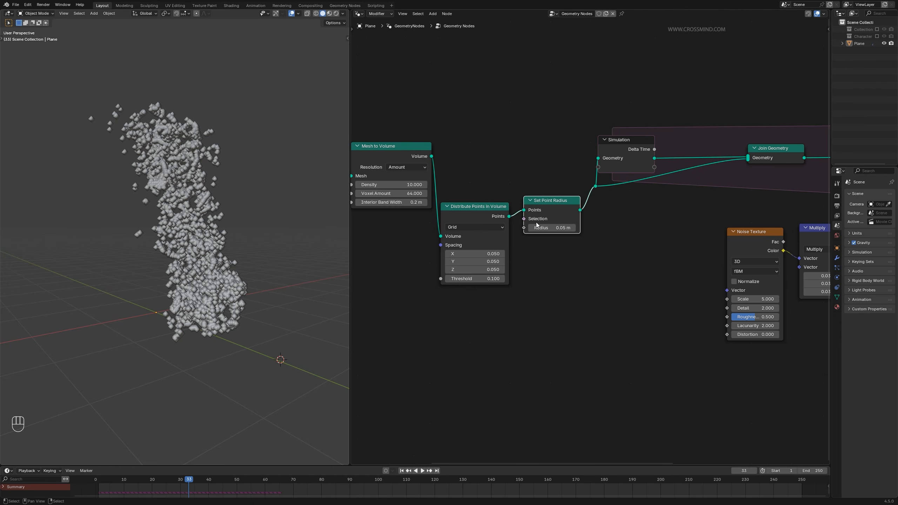
{"action": "left_click", "coordinate": [553, 228]}
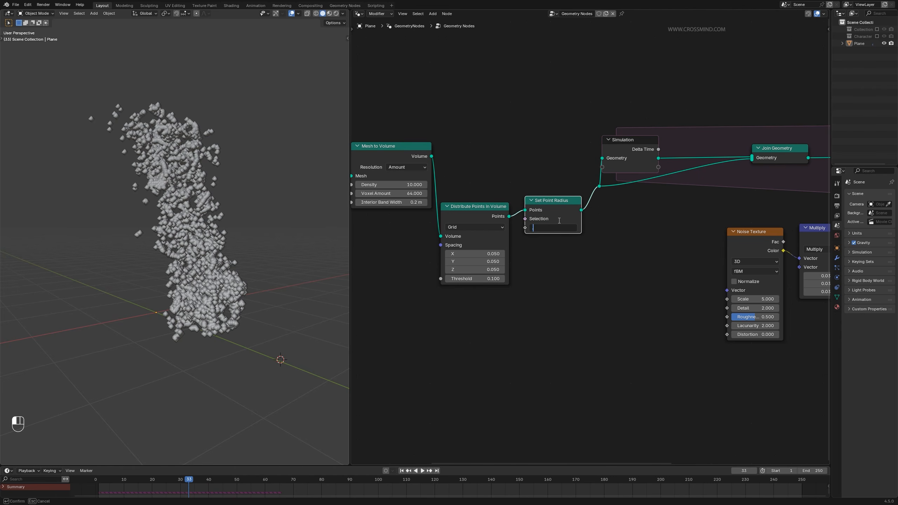
Step: Replay the simulation several times from frame 1 to examine the motion of the smaller points
{"action": "left_click", "coordinate": [401, 471]}
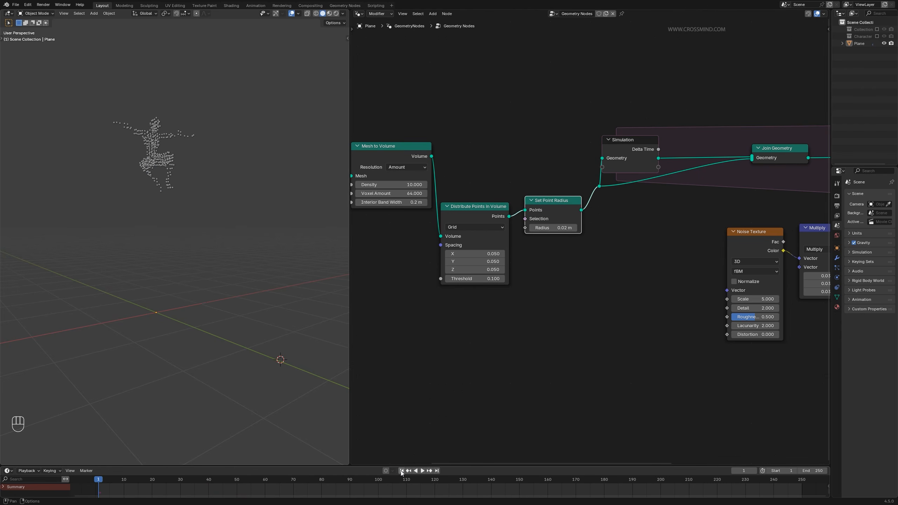
{"action": "key", "text": "space"}
{"action": "key", "text": "space"}
{"action": "left_click", "coordinate": [402, 471]}
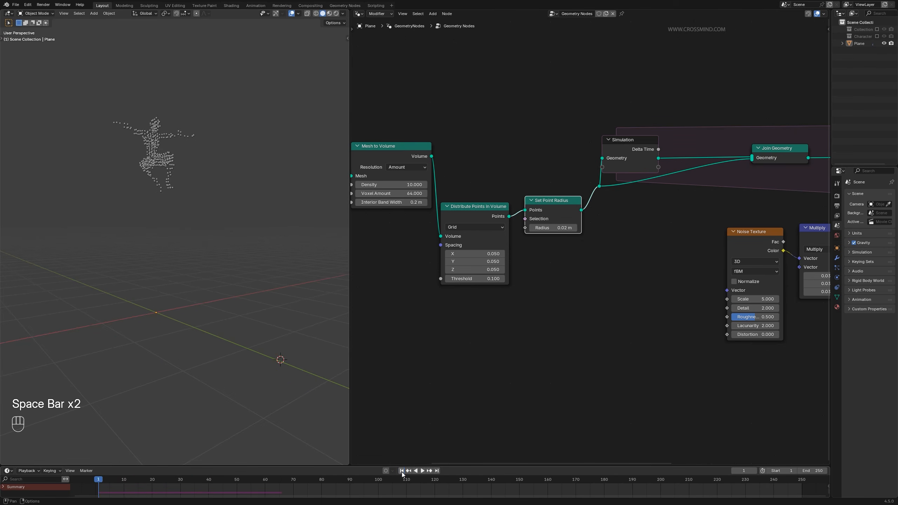
{"action": "key", "text": "space"}
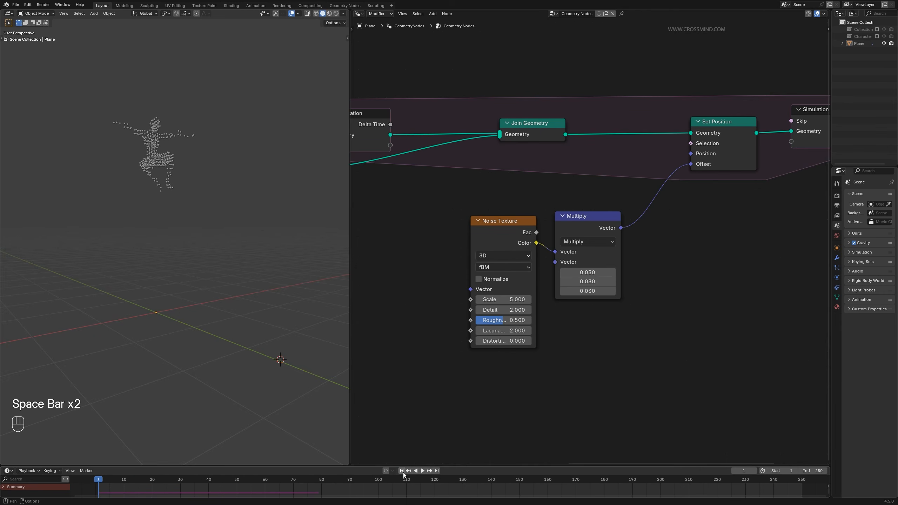
{"action": "key", "text": "space"}
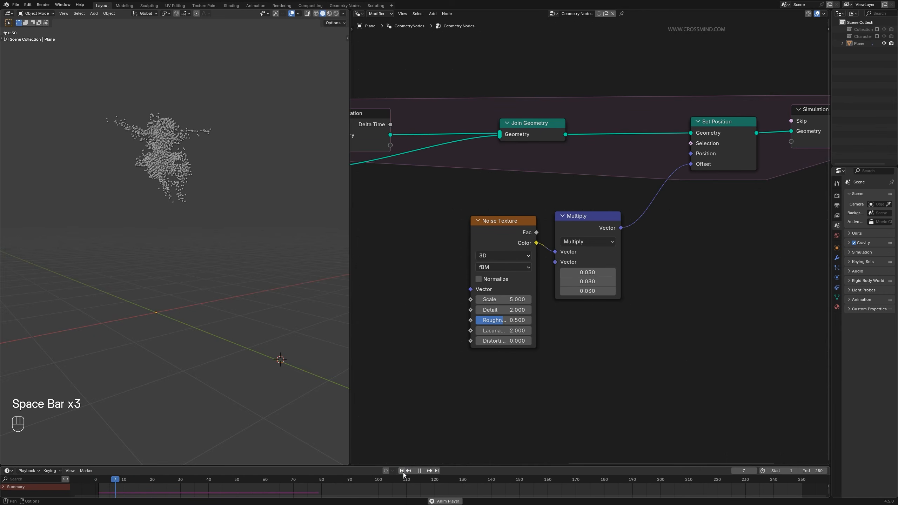
{"action": "left_click", "coordinate": [402, 472]}
{"action": "left_click", "coordinate": [403, 473]}
{"action": "key", "text": "space"}
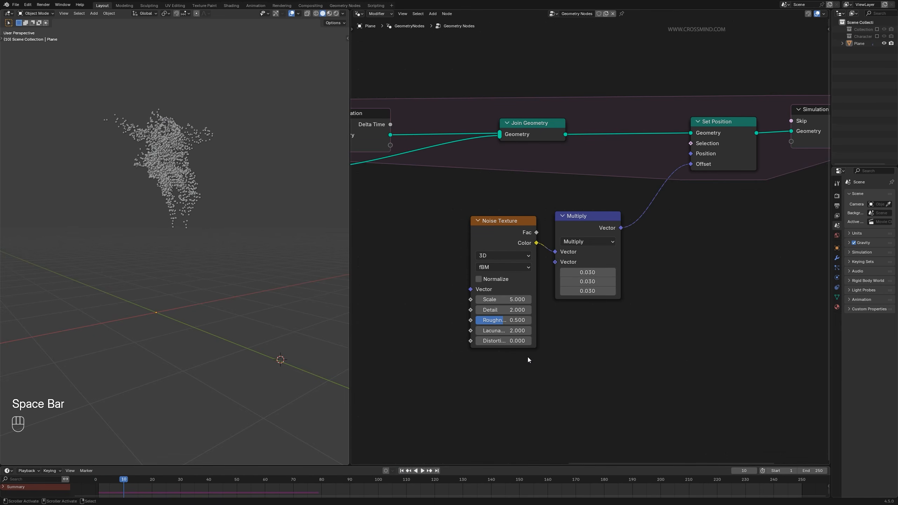
Step: Set the Noise Texture's scale to 2.4 and replay the simulation from frame 1 to check the motion
{"action": "left_click", "coordinate": [506, 299]}
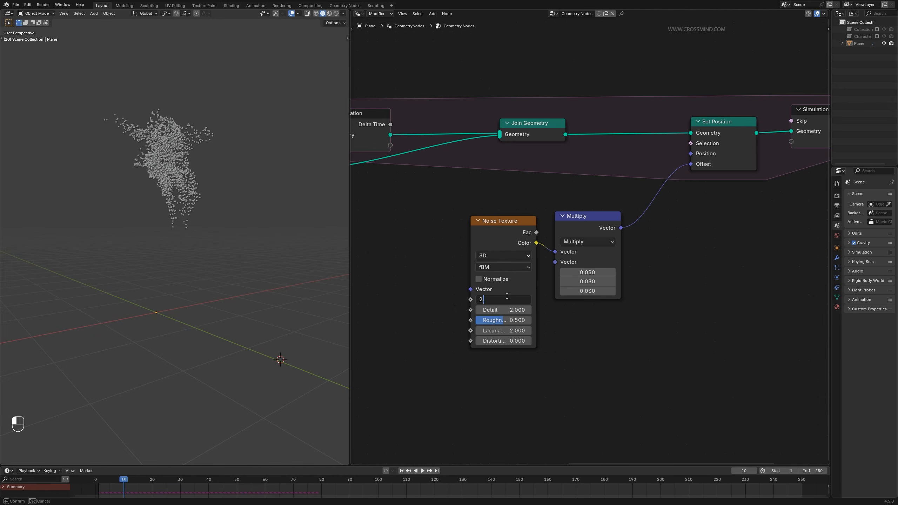
{"action": "key", "text": "space"}
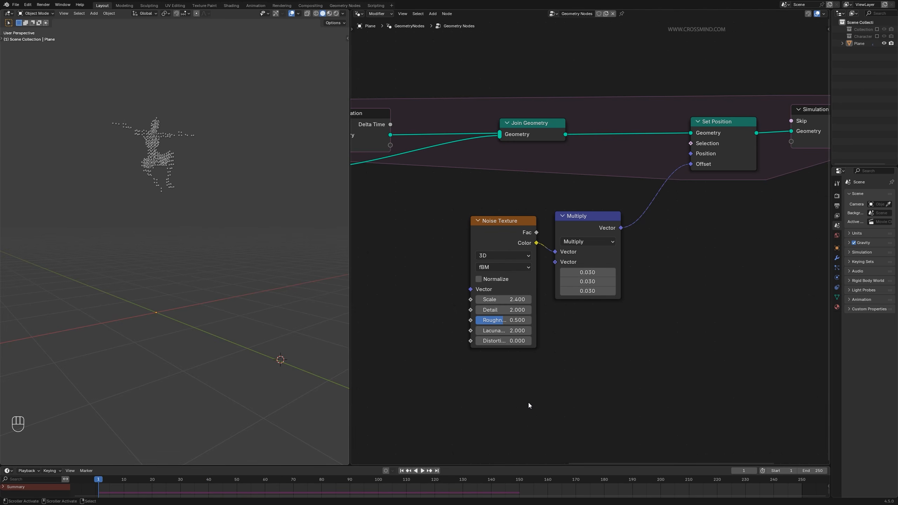
{"action": "key", "text": "space"}
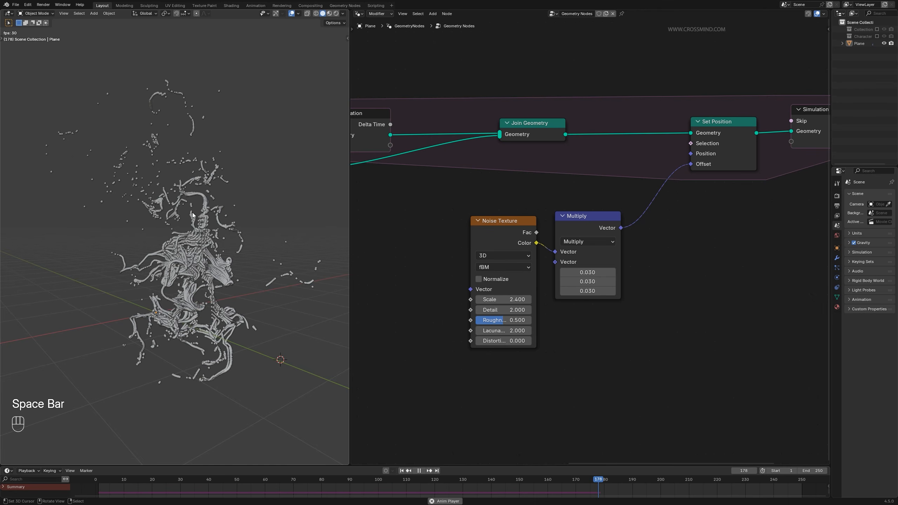
{"action": "left_click", "coordinate": [402, 472]}
{"action": "key", "text": "space"}
{"action": "key", "text": "space"}
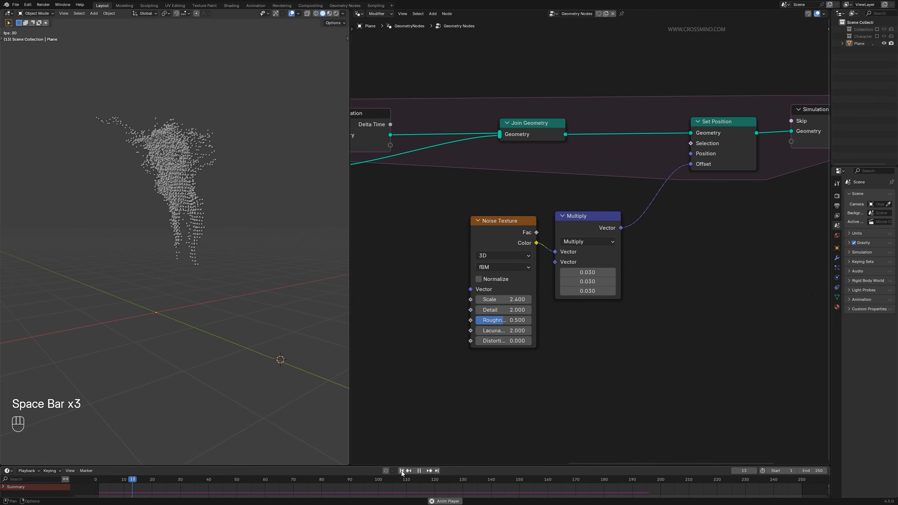
{"action": "key", "text": "space"}
Step: Switch the Noise Texture's dimensions to 4D
{"action": "middle_click_drag", "start_coordinate": [560, 345], "coordinate": [598, 329]}
{"action": "left_click", "coordinate": [531, 241]}
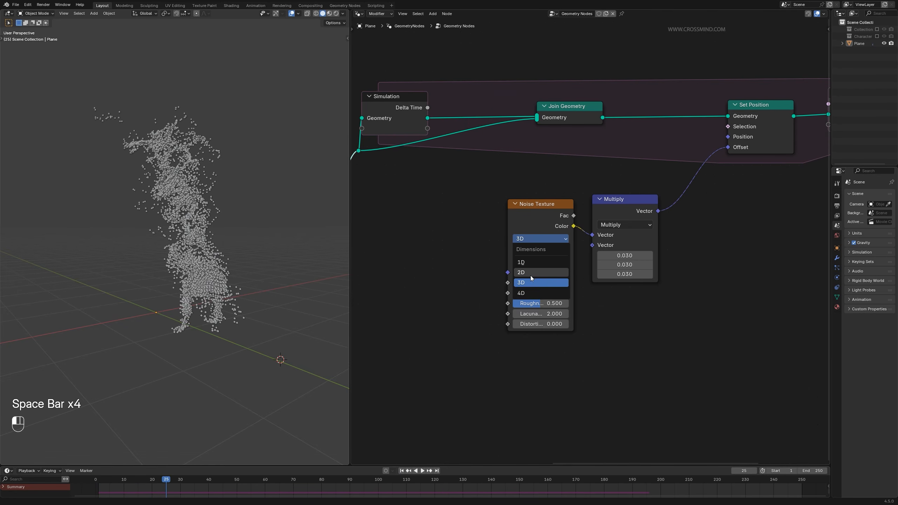
{"action": "left_click", "coordinate": [530, 293]}
{"action": "left_click", "coordinate": [536, 239]}
{"action": "scroll", "coordinate": [428, 322], "scroll_direction": "up", "scroll_amount": 1}
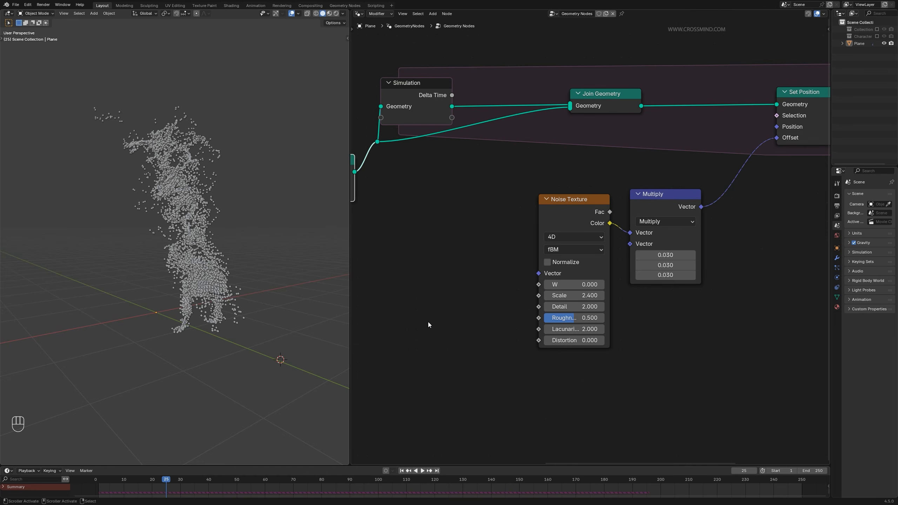
Step: Add a Scene Time node and connect its Seconds output to the Noise Texture's W input
{"action": "key", "text": "shift+a"}
{"action": "left_click", "coordinate": [429, 315]}
{"action": "type", "text": "sce"}
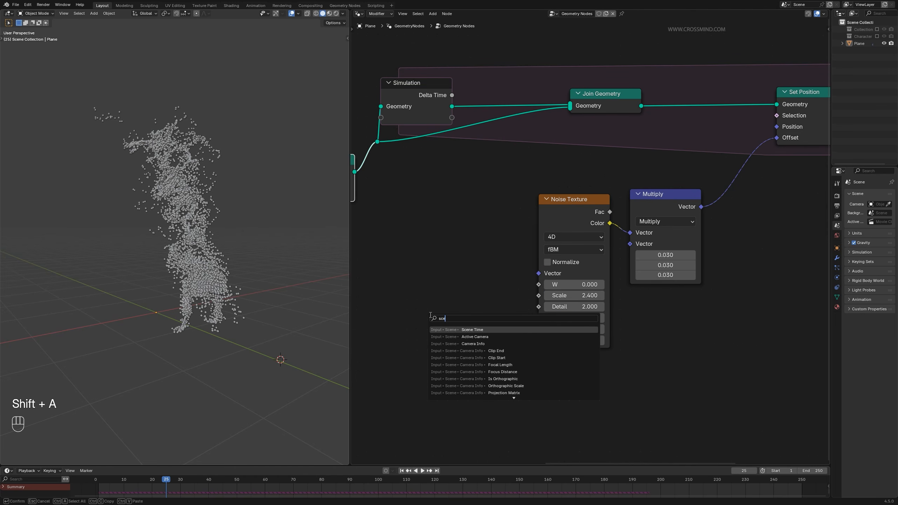
{"action": "key", "text": "Return"}
{"action": "left_click", "coordinate": [408, 305]}
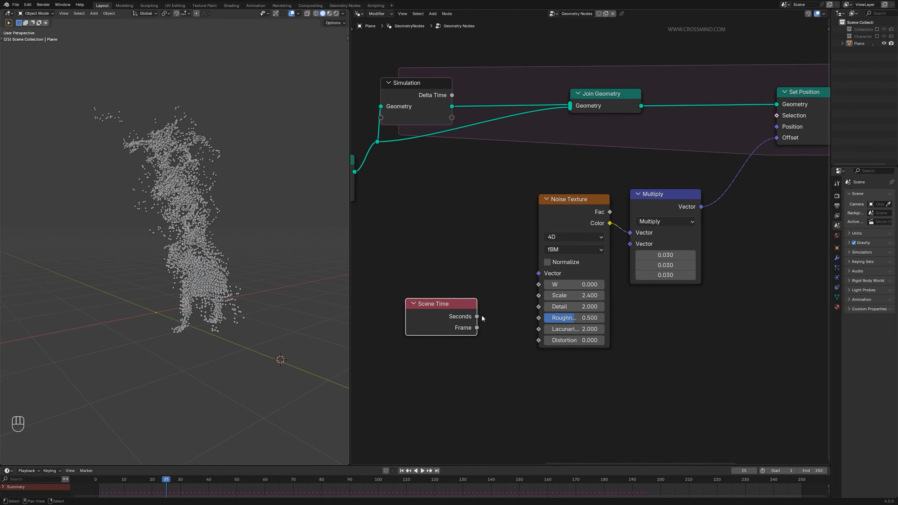
{"action": "left_click_drag", "start_coordinate": [529, 286], "coordinate": [532, 285]}
Step: Play the simulation to examine how the points move with the time-driven noise
{"action": "key", "text": "space"}
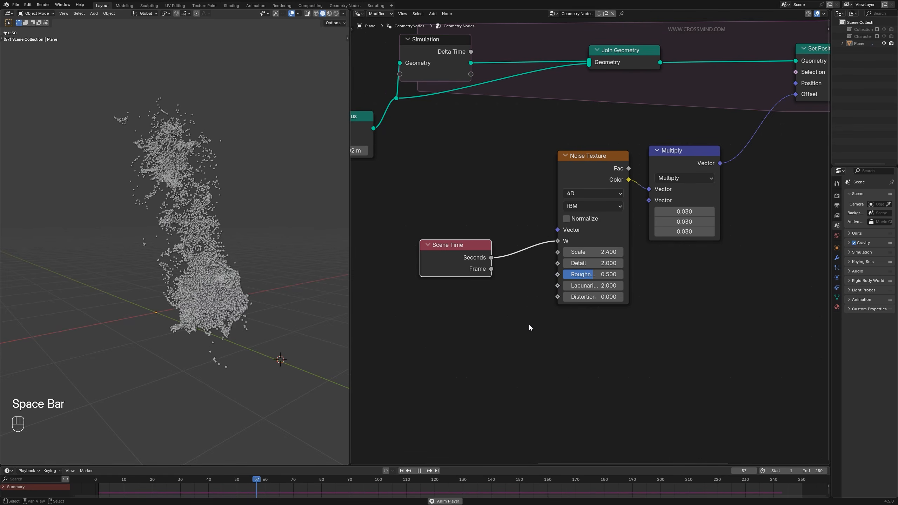
{"action": "key", "text": "space"}
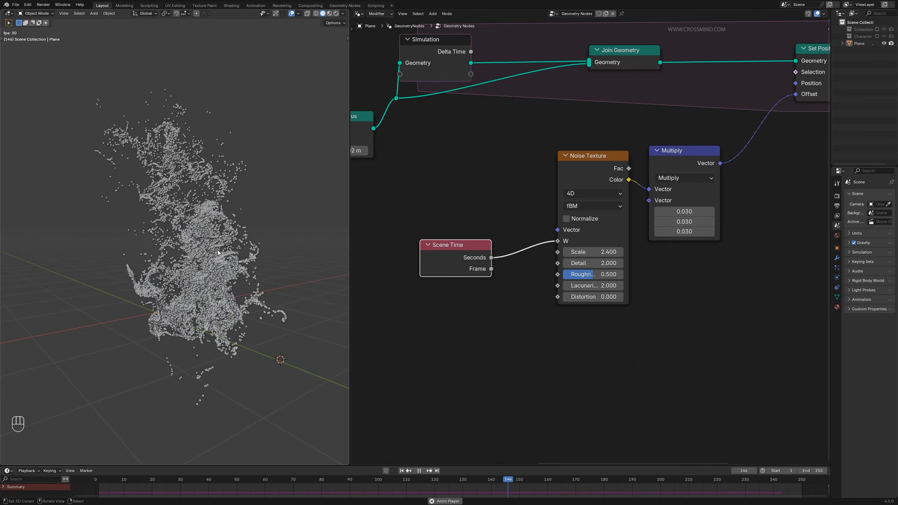
{"action": "key", "text": "space"}
Step: Insert a Math node set to Multiply by 0.4 between Scene Time's Seconds and the Noise Texture's W
{"action": "middle_click_drag", "start_coordinate": [460, 222], "coordinate": [467, 220]}
{"action": "key", "text": "shift+a"}
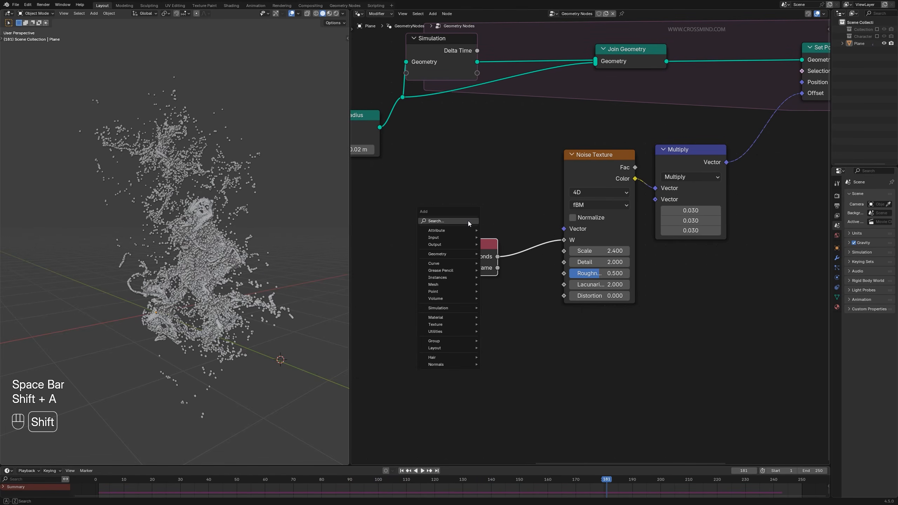
{"action": "type", "text": "mat"}
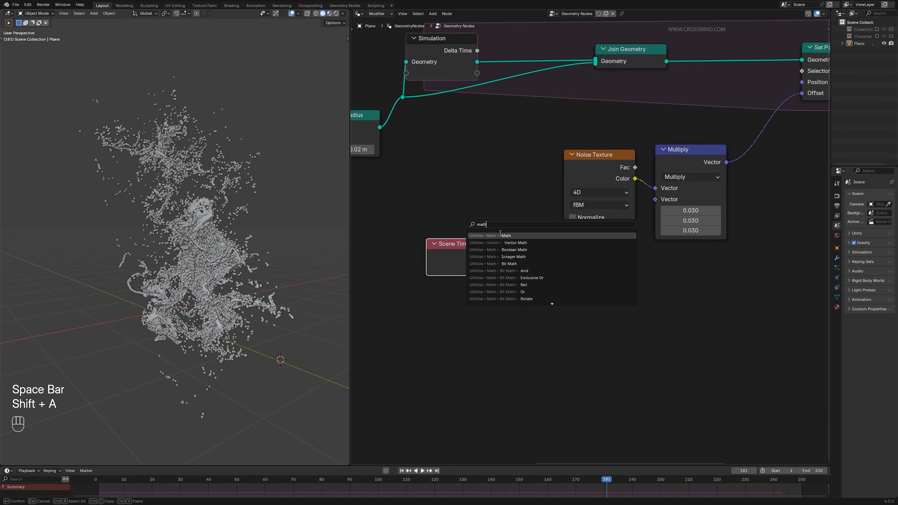
{"action": "type", "text": "h"}
{"action": "key", "text": "Return"}
{"action": "left_click", "coordinate": [551, 253]}
{"action": "scroll", "coordinate": [552, 250], "scroll_direction": "down", "scroll_amount": 1}
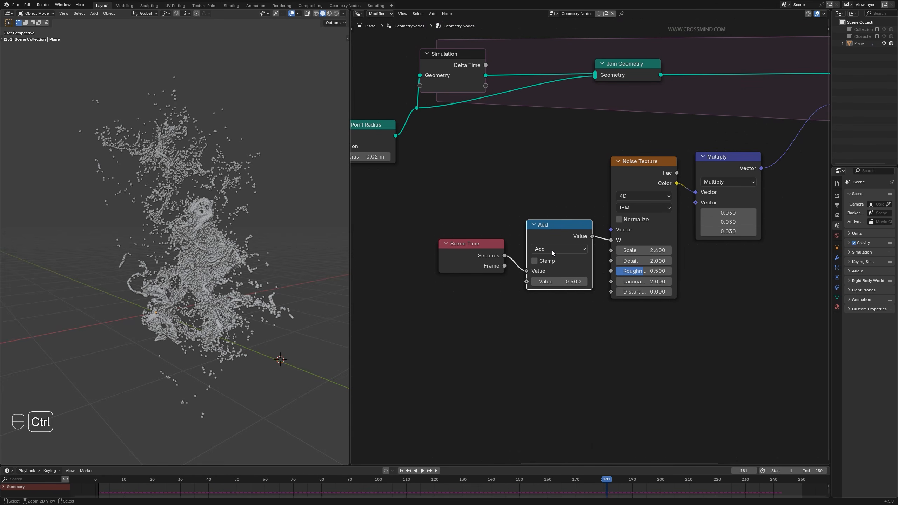
Step: Set the Noise Texture's scale to 2.27 while replaying the simulation, and save the file
{"action": "key", "text": "space"}
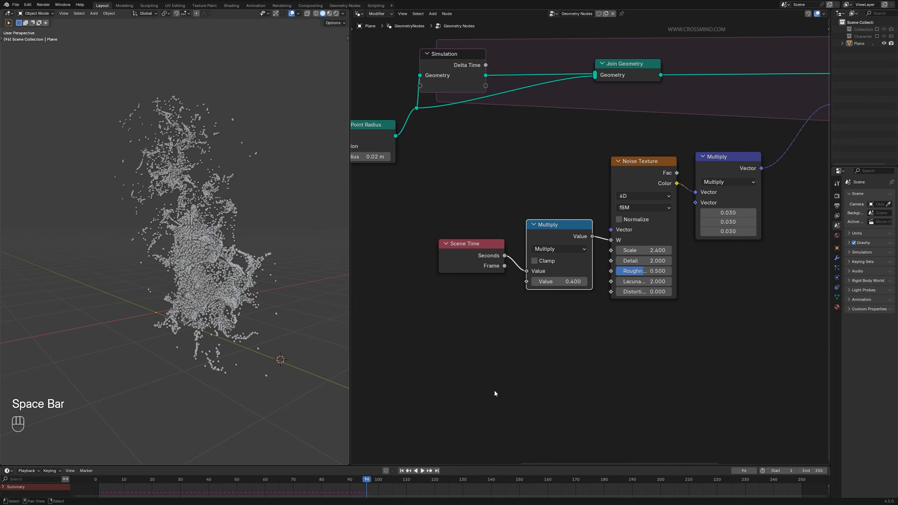
{"action": "left_click", "coordinate": [402, 470]}
{"action": "key", "text": "space"}
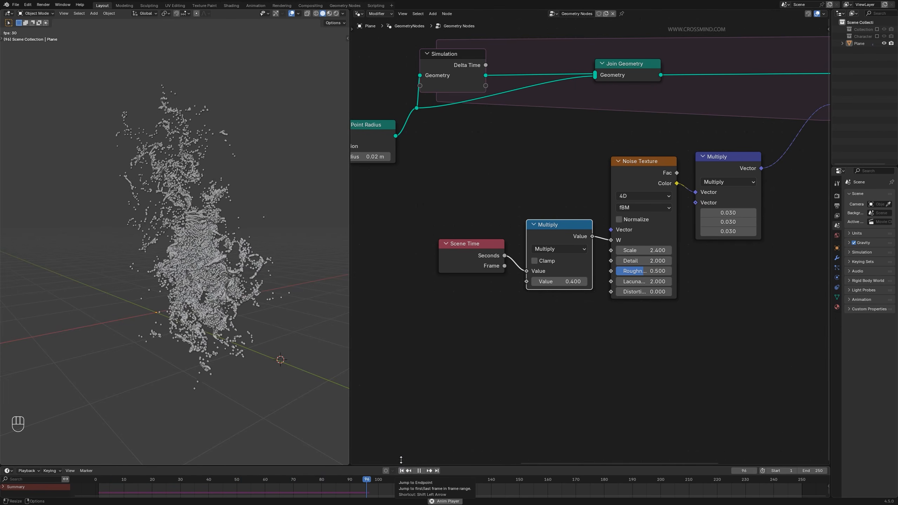
{"action": "key", "text": "space"}
{"action": "key", "text": "ctrl+s"}
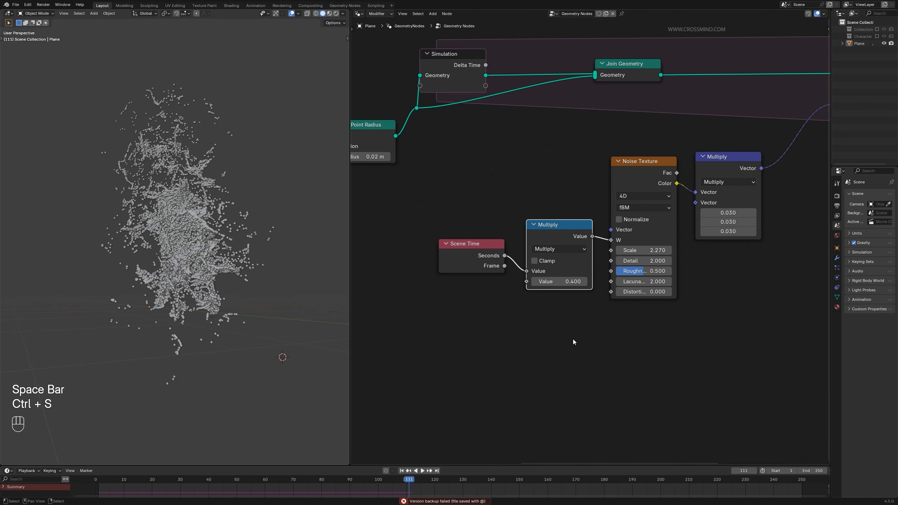
Step: Select the Scene Time, Noise Texture and both Multiply nodes and move them slightly farther below the simulation zone
{"action": "middle_click_drag", "start_coordinate": [660, 348], "coordinate": [603, 344]}
{"action": "scroll", "coordinate": [603, 344], "scroll_direction": "down", "scroll_amount": 4}
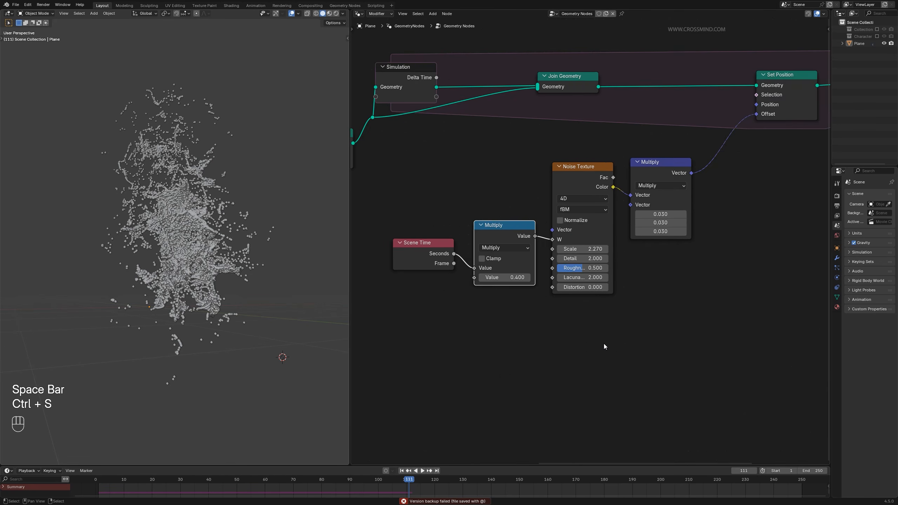
{"action": "left_click_drag", "start_coordinate": [455, 329], "coordinate": [693, 197]}
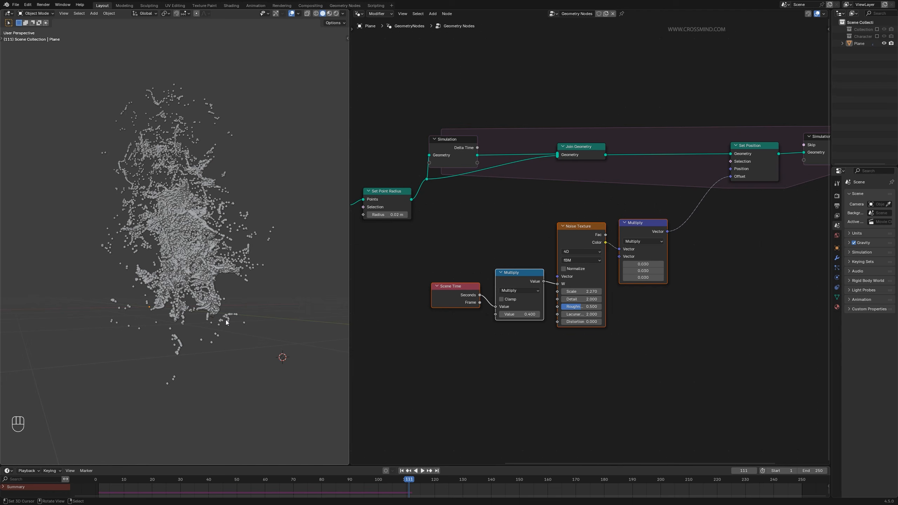
{"action": "scroll", "coordinate": [711, 311], "scroll_direction": "up", "scroll_amount": 2}
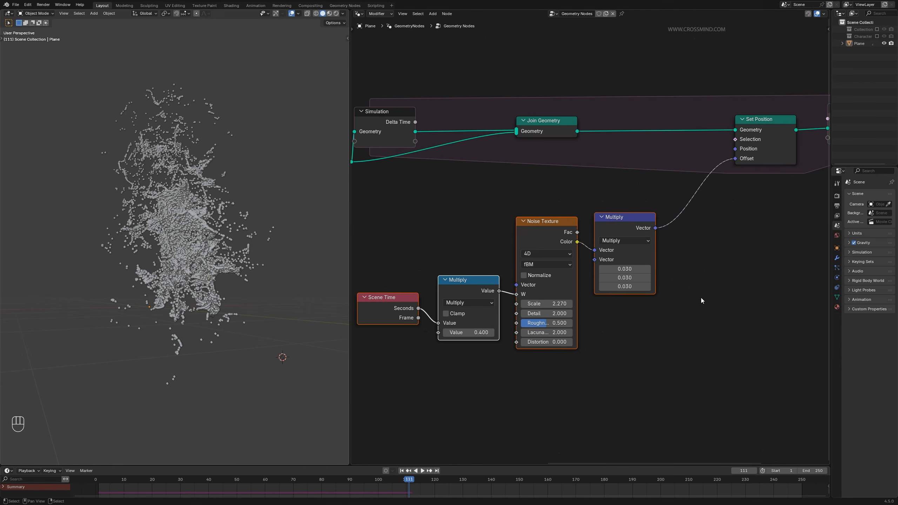
Step: Duplicate the vector Multiply node, insert the copy before Set Position's Offset and change its operation to Add
{"action": "left_click", "coordinate": [627, 225]}
{"action": "key", "text": "shift+d"}
{"action": "left_click", "coordinate": [705, 211]}
{"action": "left_click", "coordinate": [703, 225]}
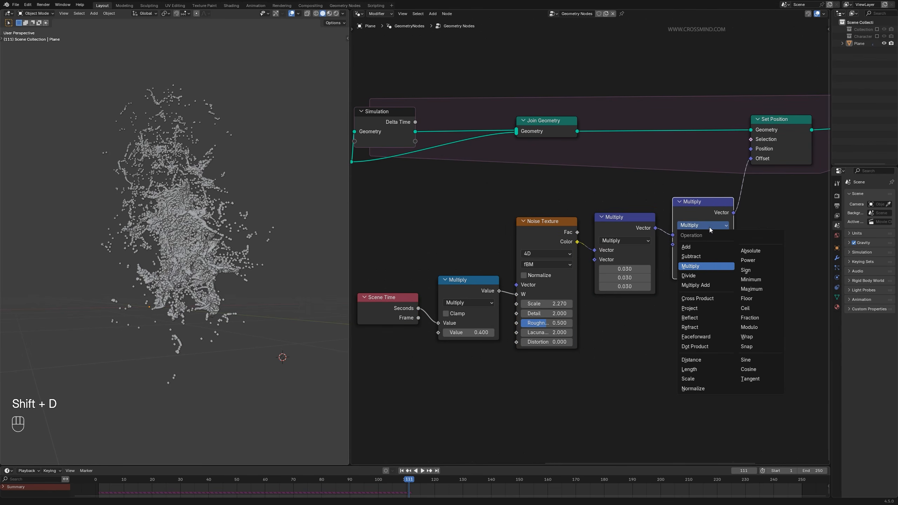
{"action": "left_click", "coordinate": [698, 245]}
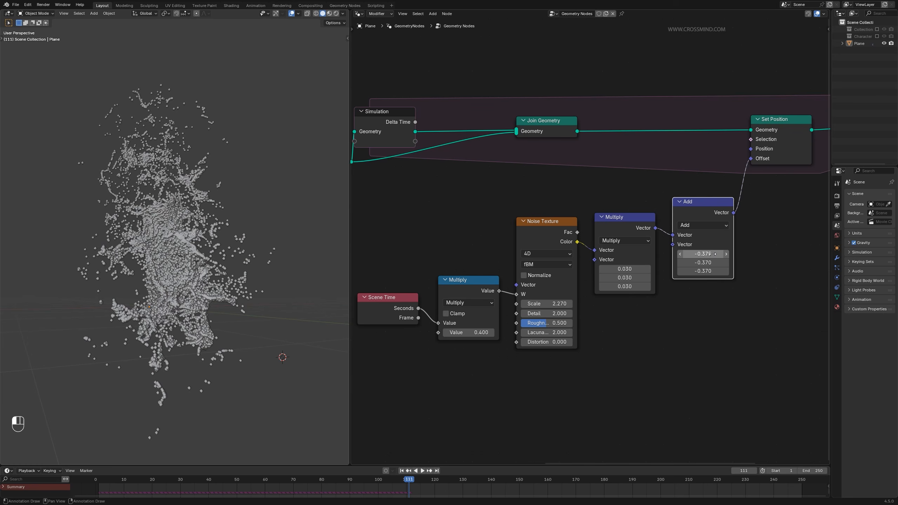
Step: Set the Add node's vector to 0, 0, 0.03 and replay the simulation from the first frame
{"action": "left_click_drag", "start_coordinate": [728, 255], "coordinate": [708, 254], "text": "alt"}
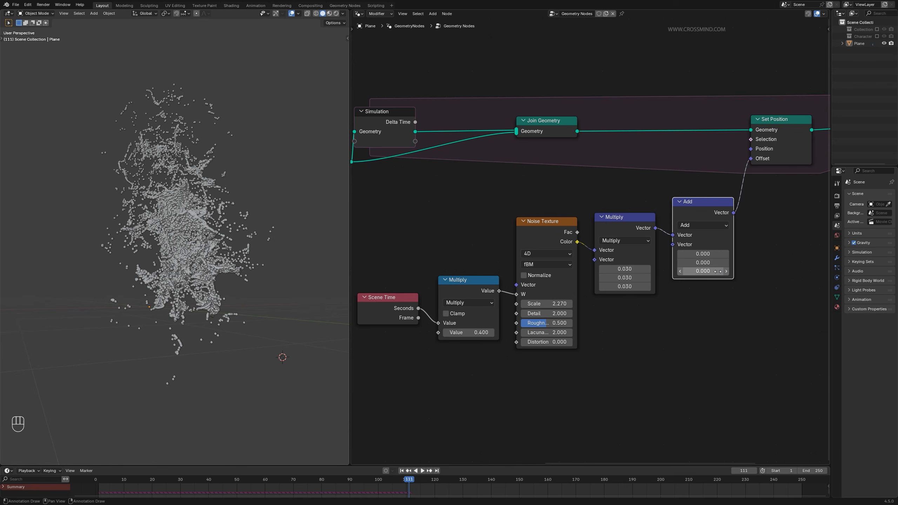
{"action": "left_click", "coordinate": [698, 271]}
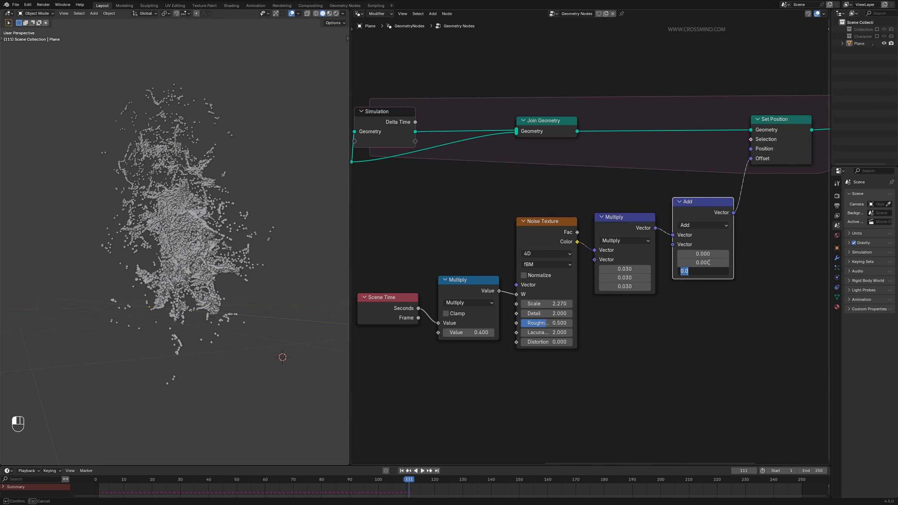
{"action": "type", "text": "0.03"}
{"action": "key", "text": "Return"}
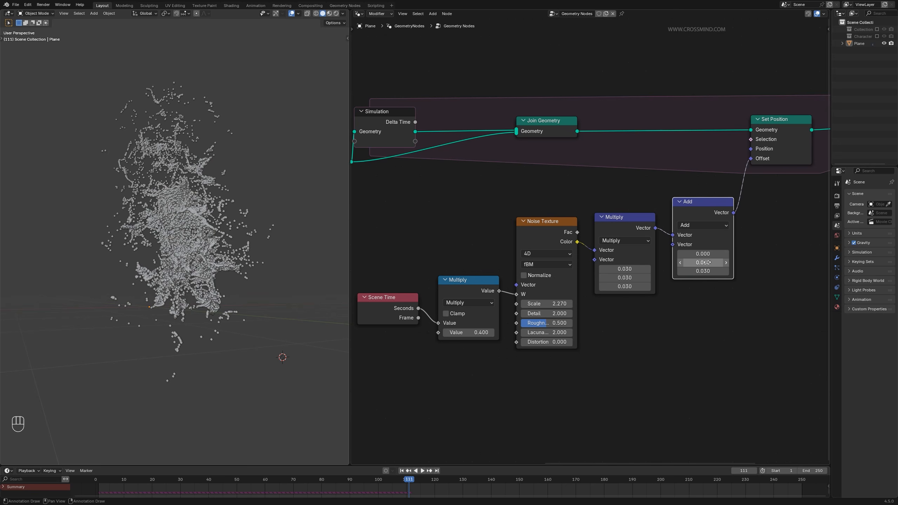
{"action": "left_click", "coordinate": [402, 470]}
{"action": "key", "text": "space"}
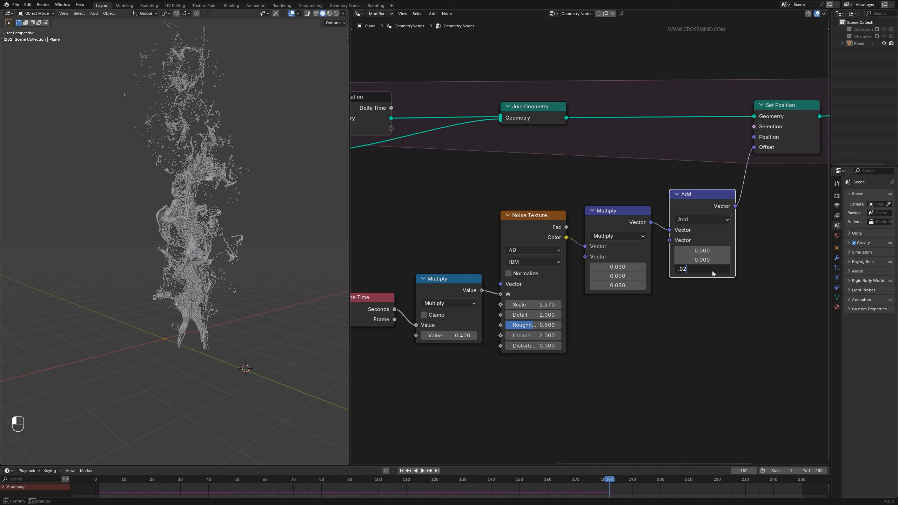
Step: Set the Add node's Z value to 0.02 while replaying the simulation, and save the file
{"action": "key", "text": "Return"}
{"action": "left_click", "coordinate": [402, 471]}
{"action": "left_click", "coordinate": [422, 471]}
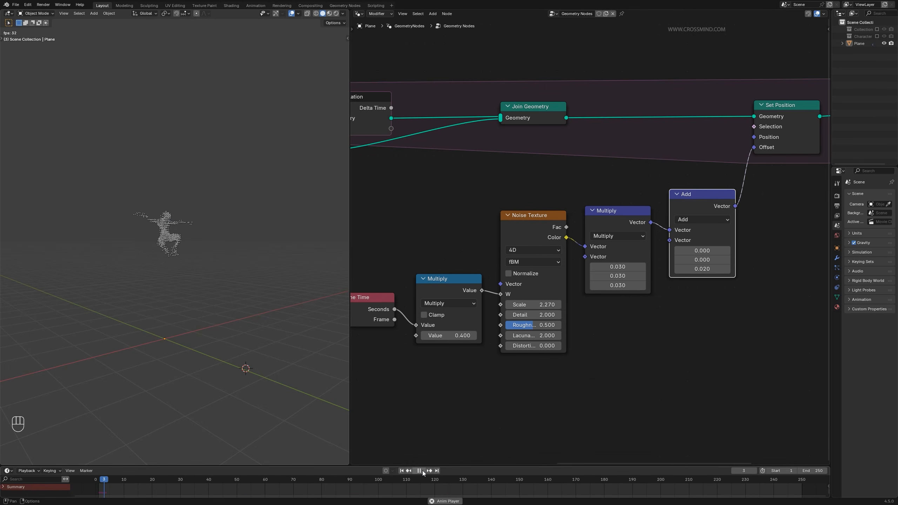
{"action": "scroll", "coordinate": [277, 380], "scroll_direction": "up", "scroll_amount": 4}
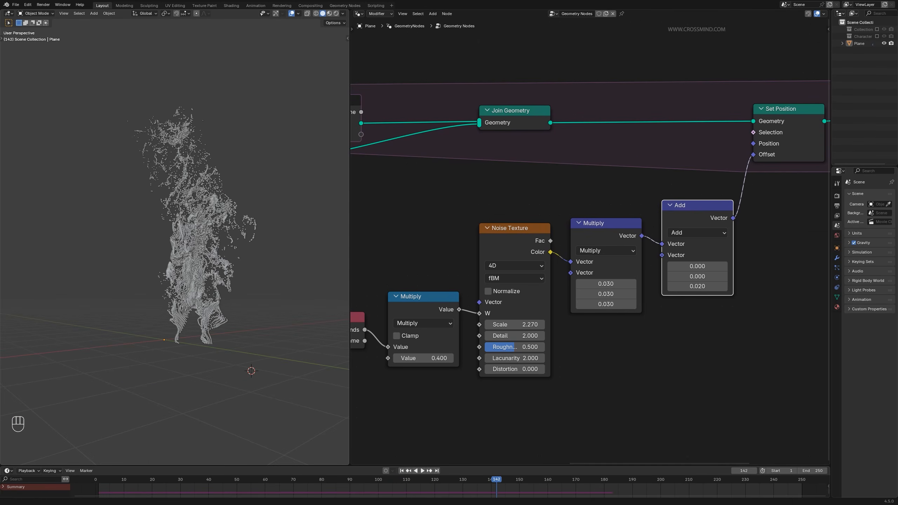
{"action": "left_click", "coordinate": [402, 471]}
{"action": "left_click", "coordinate": [422, 472]}
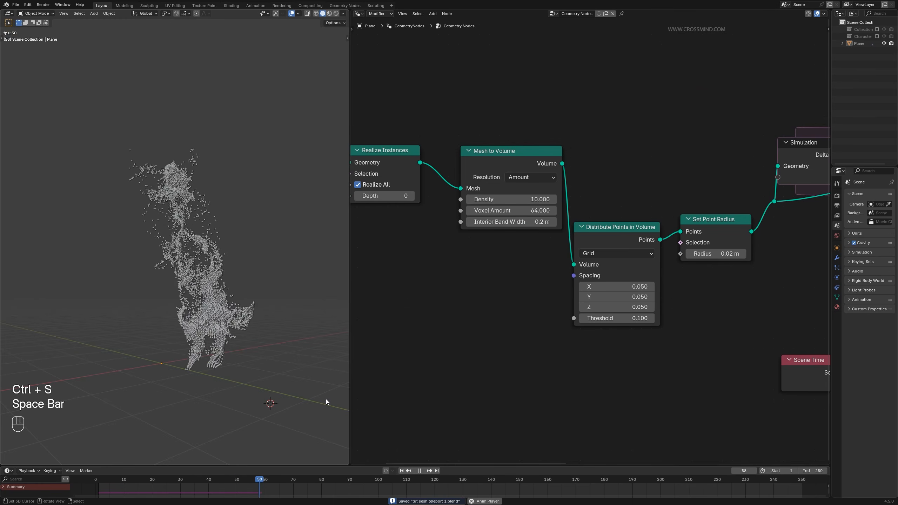
Step: Replay the simulation from the first frame to examine how the points rise from the character
{"action": "scroll", "coordinate": [325, 398], "scroll_direction": "up", "scroll_amount": 1}
{"action": "middle_click_drag", "start_coordinate": [325, 399], "coordinate": [320, 393]}
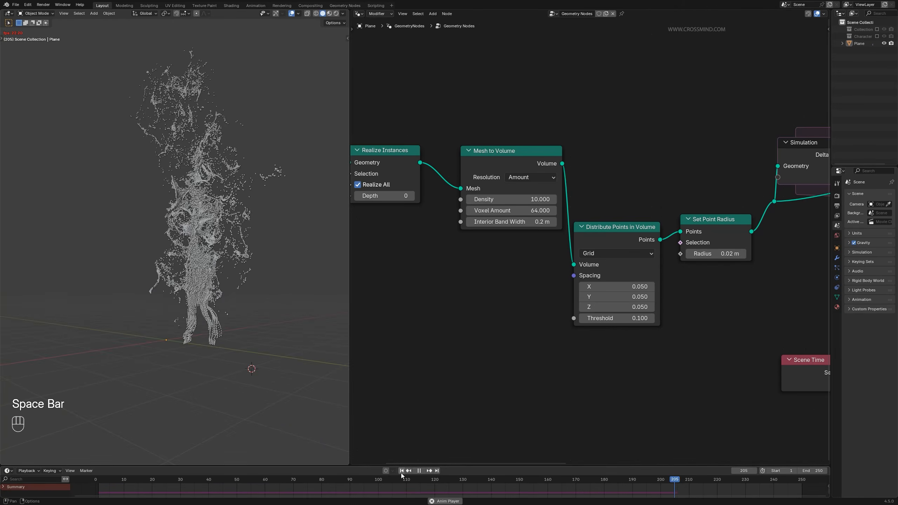
{"action": "left_click", "coordinate": [401, 471]}
{"action": "key", "text": "space"}
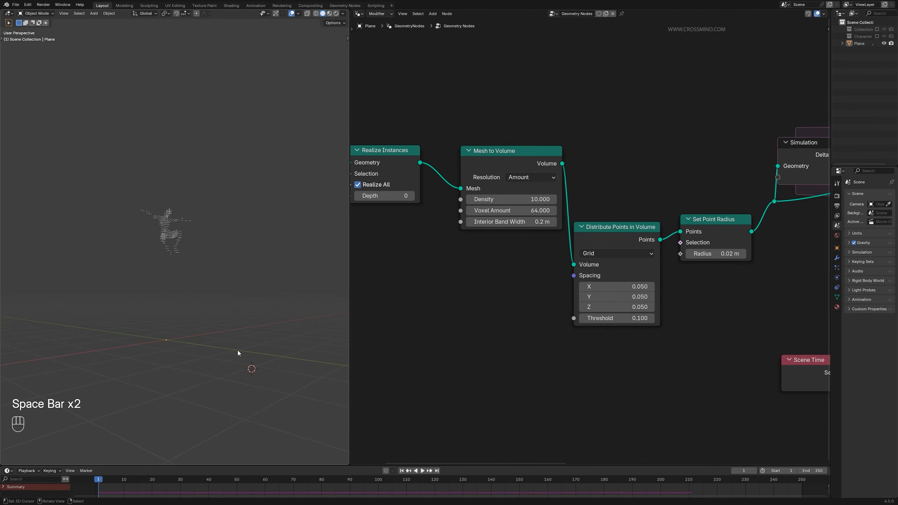
{"action": "key", "text": "space"}
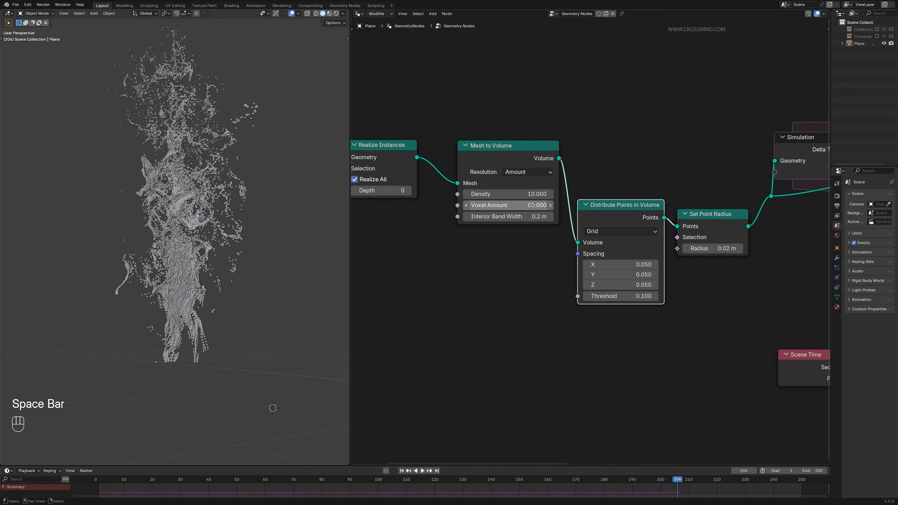
Step: Set Mesh to Volume's Voxel Amount to 98 and the point radius to 0.01 m, and replay the simulation
{"action": "left_click", "coordinate": [533, 205]}
{"action": "type", "text": "98"}
{"action": "key", "text": "Return"}
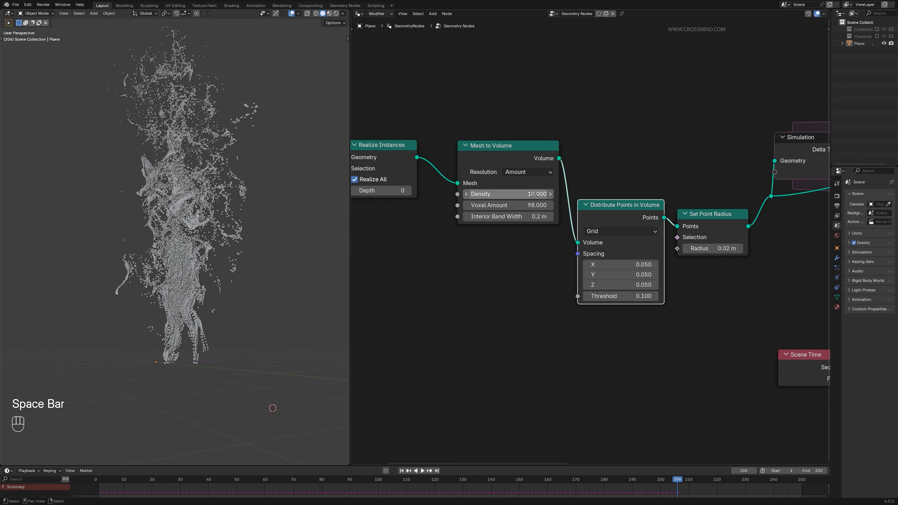
{"action": "left_click", "coordinate": [401, 471]}
{"action": "key", "text": "space"}
{"action": "key", "text": "space"}
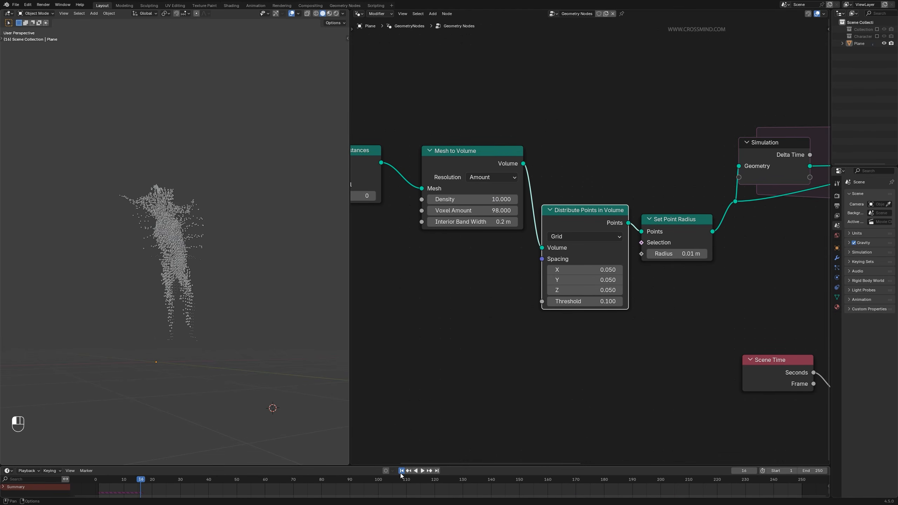
{"action": "key", "text": "space"}
{"action": "scroll", "coordinate": [240, 371], "scroll_direction": "up", "scroll_amount": 2}
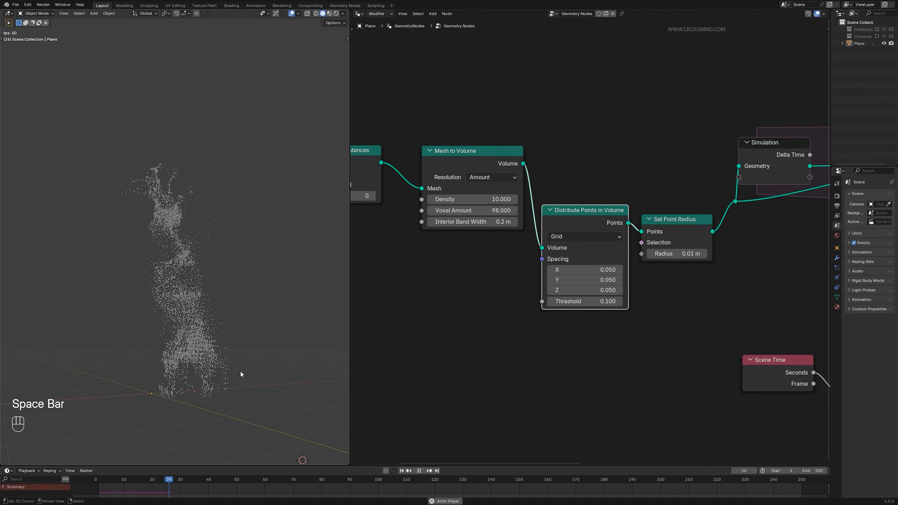
{"action": "middle_click_drag", "start_coordinate": [272, 369], "coordinate": [263, 335], "text": "shift"}
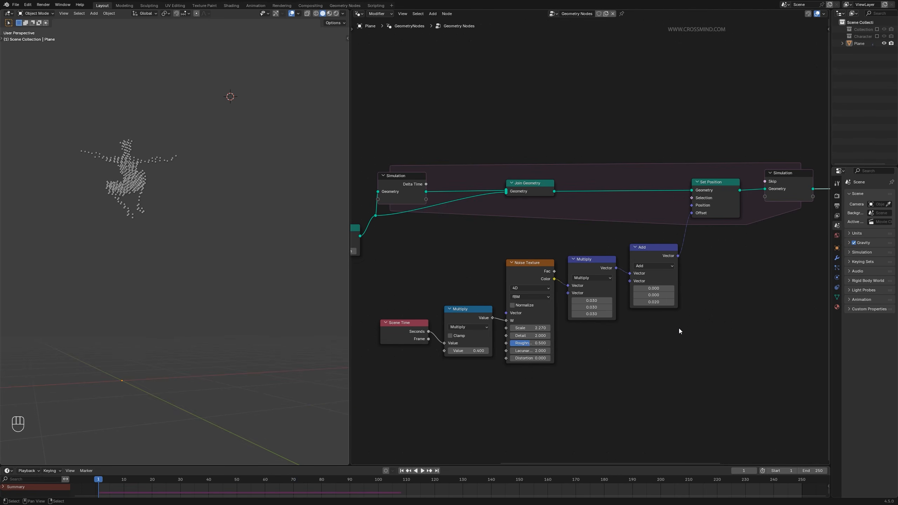
Step: Insert an Instance on Points node between the simulation zone's output and the Group Output
{"action": "middle_click_drag", "start_coordinate": [679, 329], "coordinate": [686, 331]}
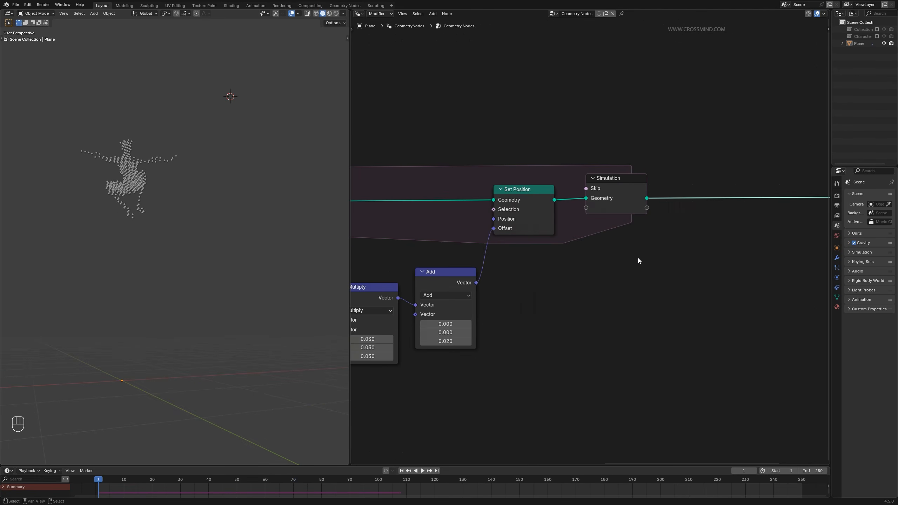
{"action": "key", "text": "shift+a"}
{"action": "left_click", "coordinate": [649, 254]}
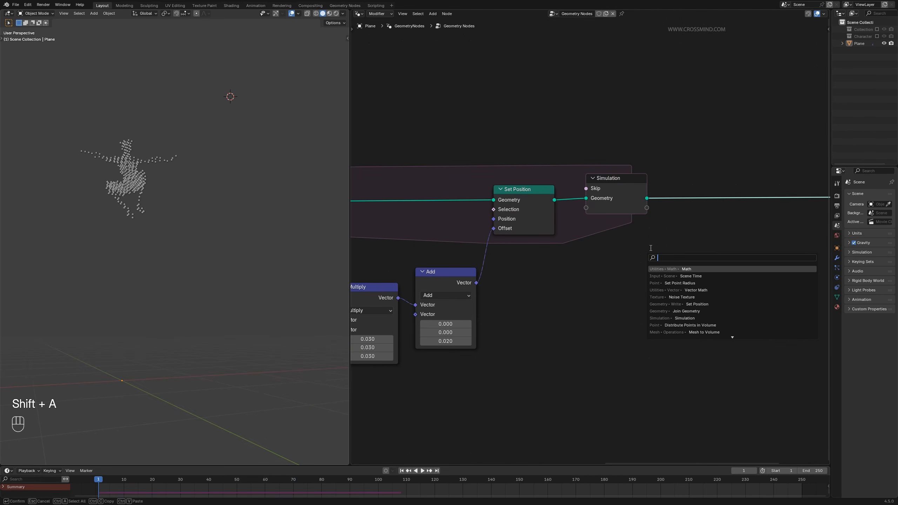
{"action": "type", "text": "instace"}
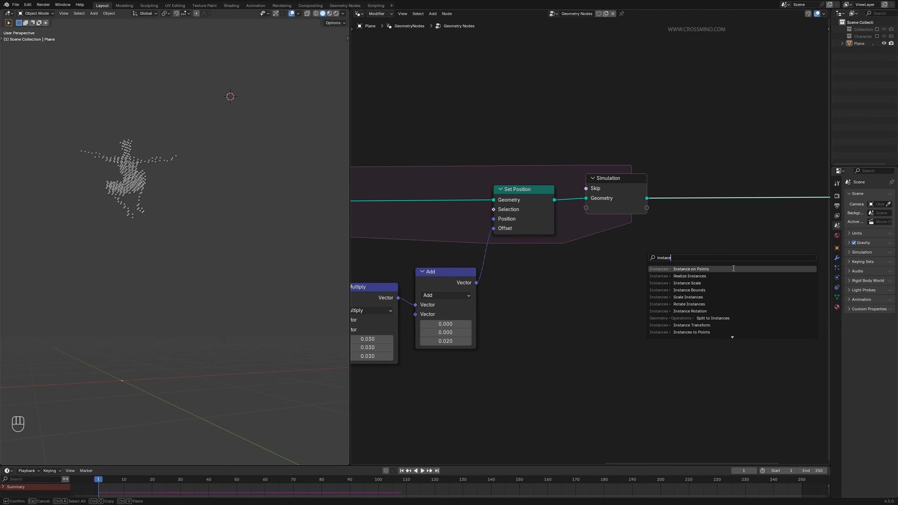
{"action": "key", "text": "Return"}
{"action": "left_click", "coordinate": [739, 198]}
Step: Add a Cube mesh node, connect its Mesh to Instance on Points' Instance input and collapse the node
{"action": "key", "text": "shift+a"}
{"action": "type", "text": "cu"}
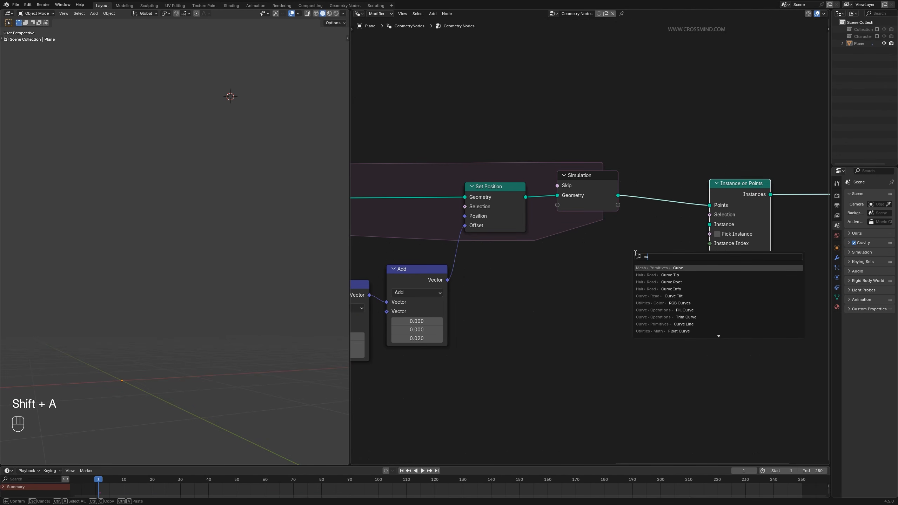
{"action": "left_click", "coordinate": [560, 301]}
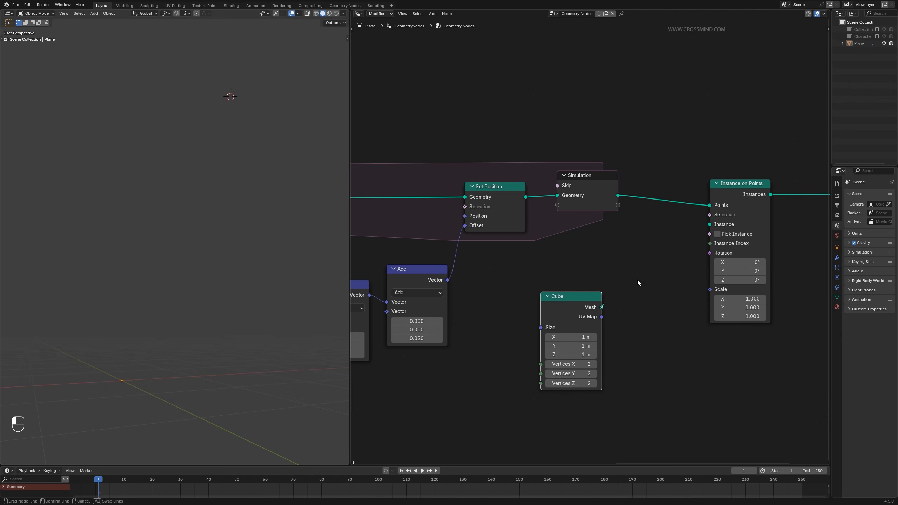
{"action": "left_click_drag", "start_coordinate": [638, 283], "coordinate": [659, 246]}
{"action": "key", "text": "h"}
Step: Play the simulation briefly and set Instance on Points' scale to 0.02 on all three axes
{"action": "key", "text": "space"}
{"action": "key", "text": "space"}
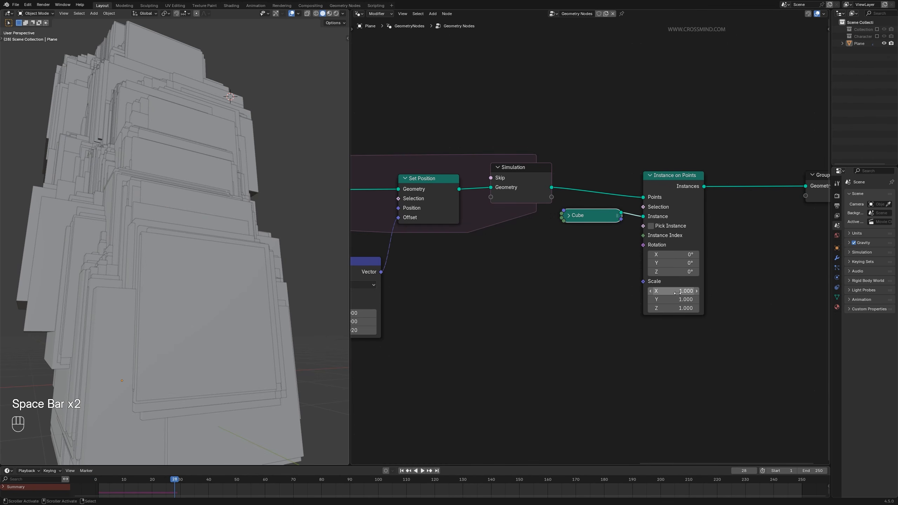
{"action": "left_click_drag", "start_coordinate": [662, 291], "coordinate": [622, 308], "text": "shift"}
{"action": "scroll", "coordinate": [651, 356], "scroll_direction": "up", "scroll_amount": 1}
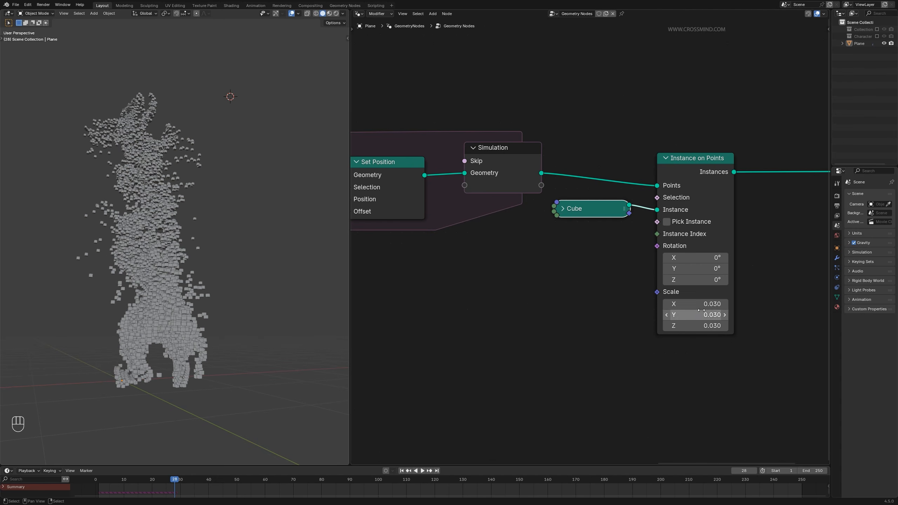
{"action": "left_click_drag", "start_coordinate": [701, 310], "coordinate": [701, 309]}
{"action": "type", "text": ".0"}
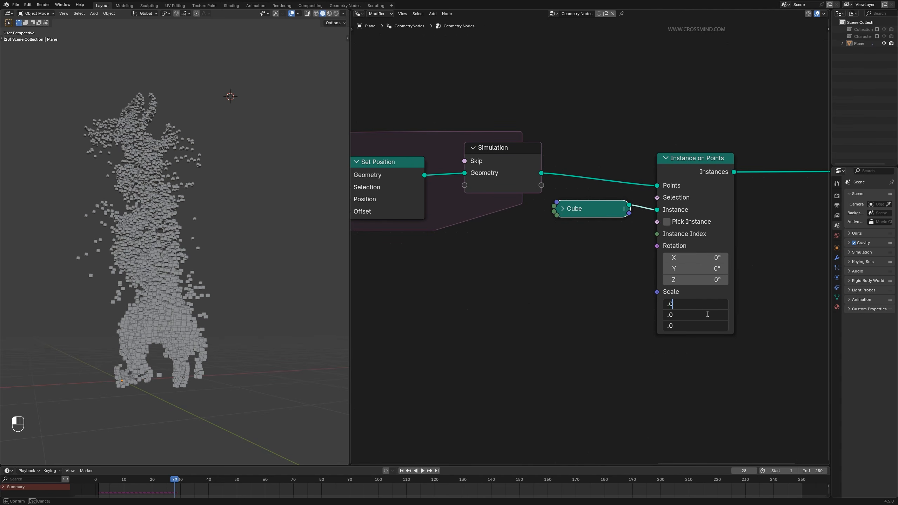
{"action": "type", "text": "2"}
{"action": "key", "text": "Return"}
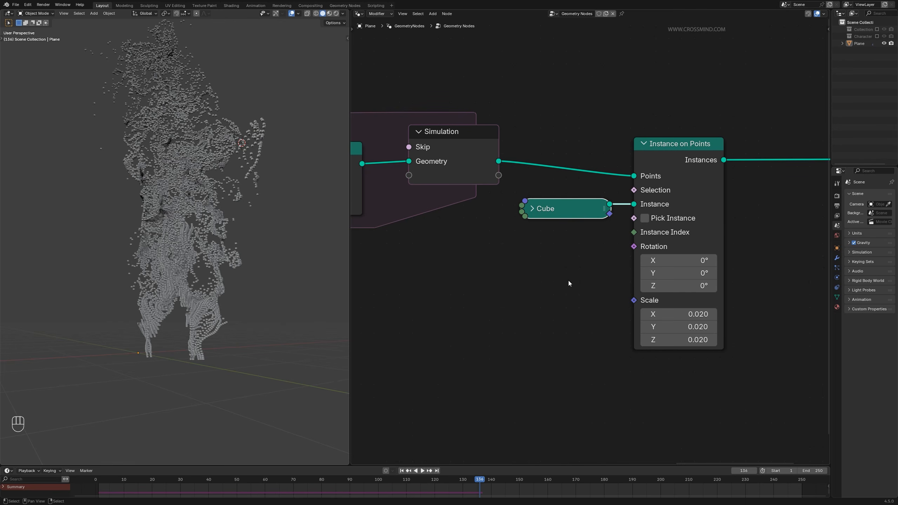
Step: Replay the simulation to examine the motion and size of the cube instances
{"action": "middle_click_drag", "start_coordinate": [568, 282], "coordinate": [581, 249]}
{"action": "scroll", "coordinate": [299, 303], "scroll_direction": "down", "scroll_amount": 1}
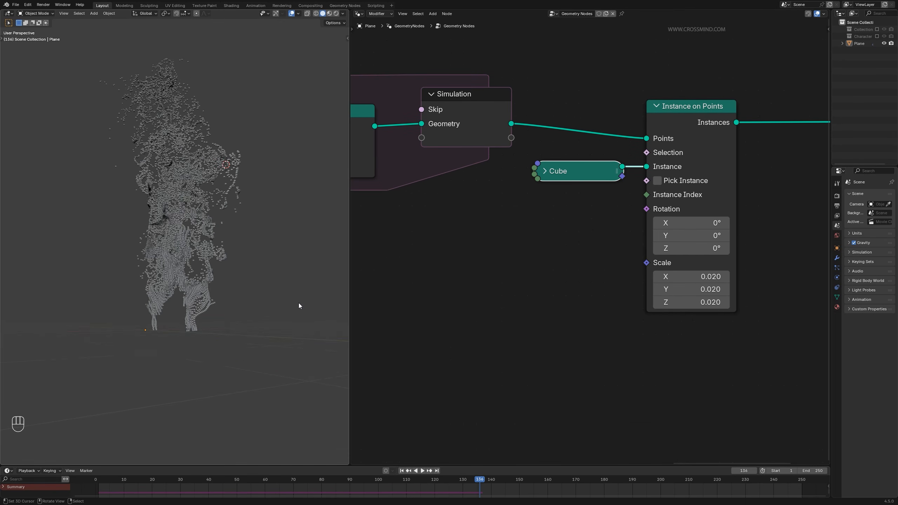
{"action": "middle_click_drag", "start_coordinate": [299, 303], "coordinate": [298, 301]}
{"action": "key", "text": "space"}
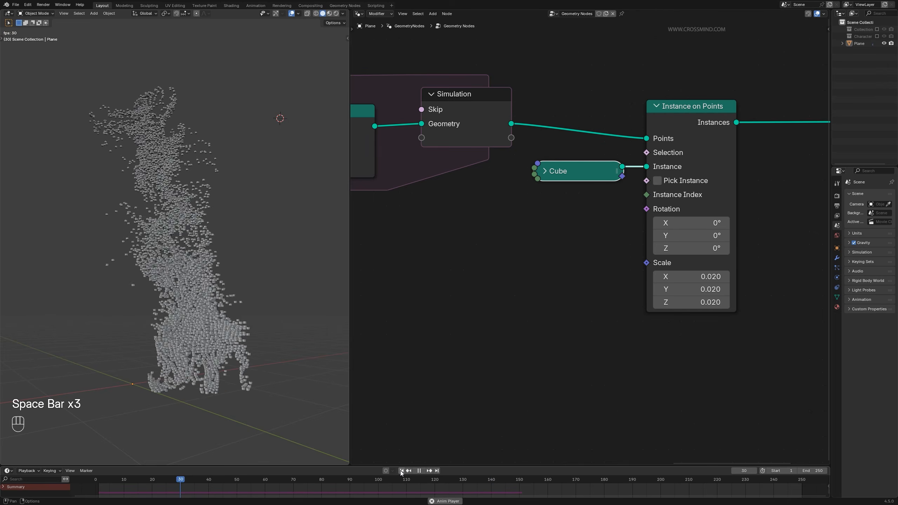
{"action": "key", "text": "space"}
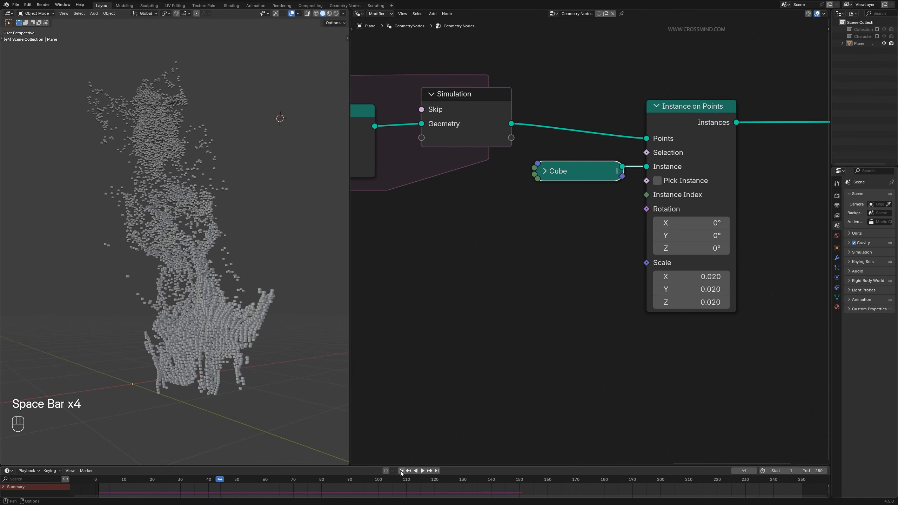
Step: Review the node tree from the cube instancing back to the Collection Info source
{"action": "scroll", "coordinate": [587, 342], "scroll_direction": "down", "scroll_amount": 2}
{"action": "middle_click_drag", "start_coordinate": [490, 310], "coordinate": [610, 341]}
{"action": "scroll", "coordinate": [587, 345], "scroll_direction": "down", "scroll_amount": 3}
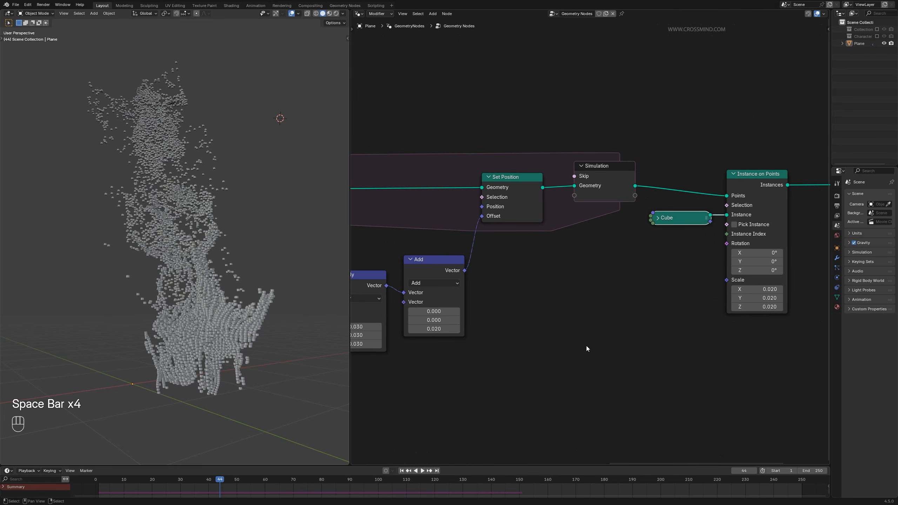
{"action": "middle_click_drag", "start_coordinate": [544, 392], "coordinate": [714, 364]}
{"action": "scroll", "coordinate": [676, 400], "scroll_direction": "down", "scroll_amount": 5}
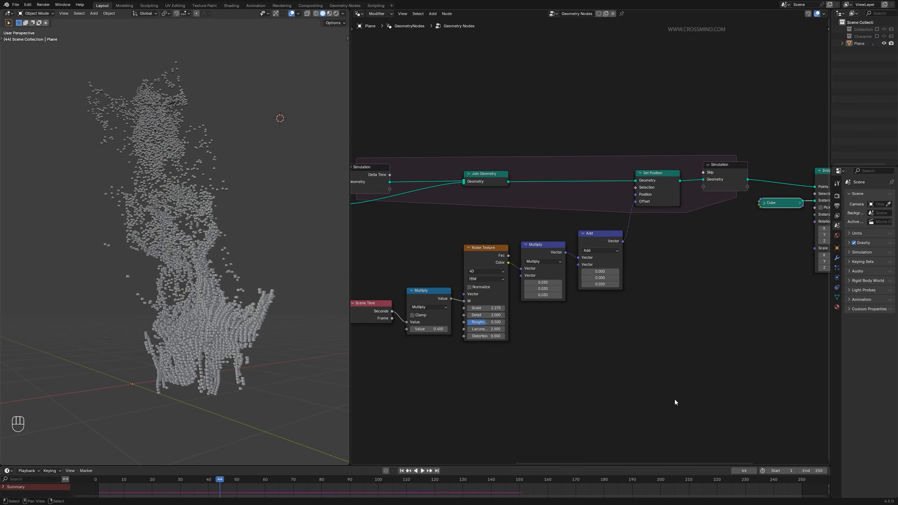
{"action": "middle_click_drag", "start_coordinate": [545, 422], "coordinate": [722, 378]}
{"action": "middle_click_drag", "start_coordinate": [592, 378], "coordinate": [689, 352]}
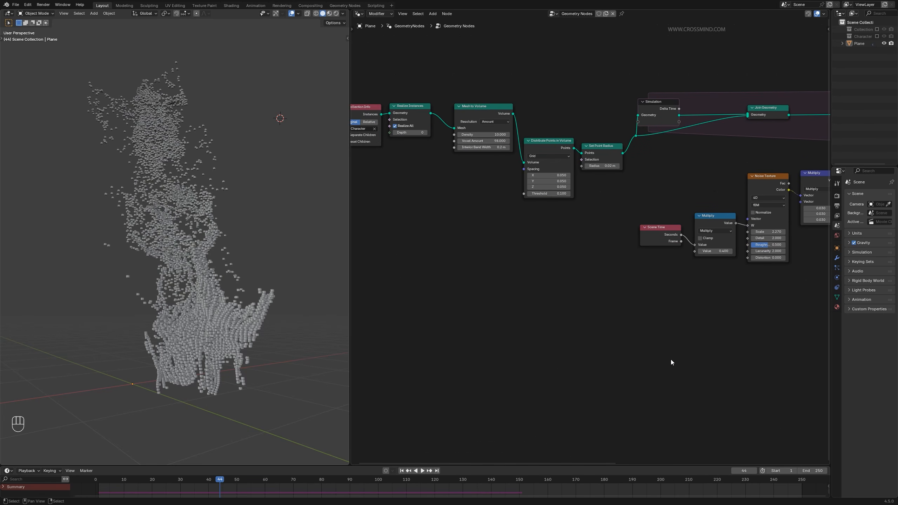
{"action": "scroll", "coordinate": [674, 360], "scroll_direction": "down", "scroll_amount": 2}
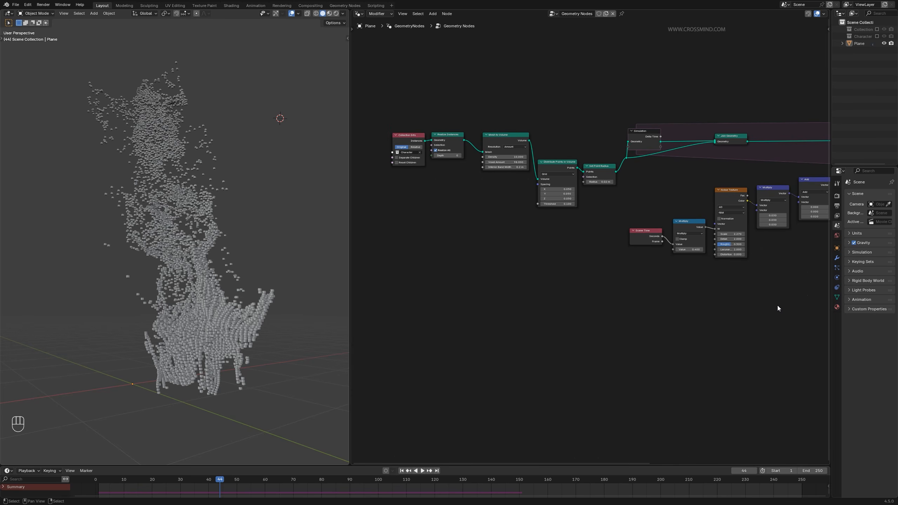
{"action": "middle_click_drag", "start_coordinate": [656, 324], "coordinate": [570, 313]}
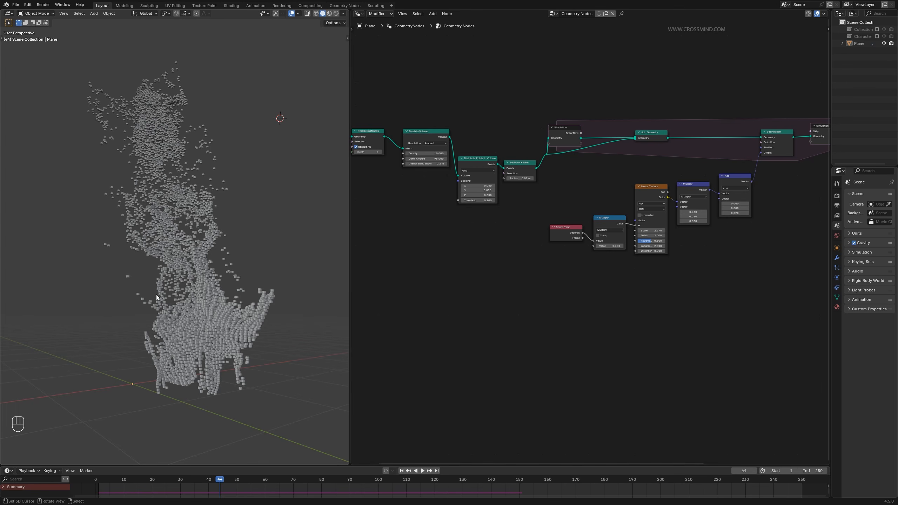
Step: Continue the cube simulation's playback, and examine the simulation zone with its noise offset nodes
{"action": "key", "text": "space"}
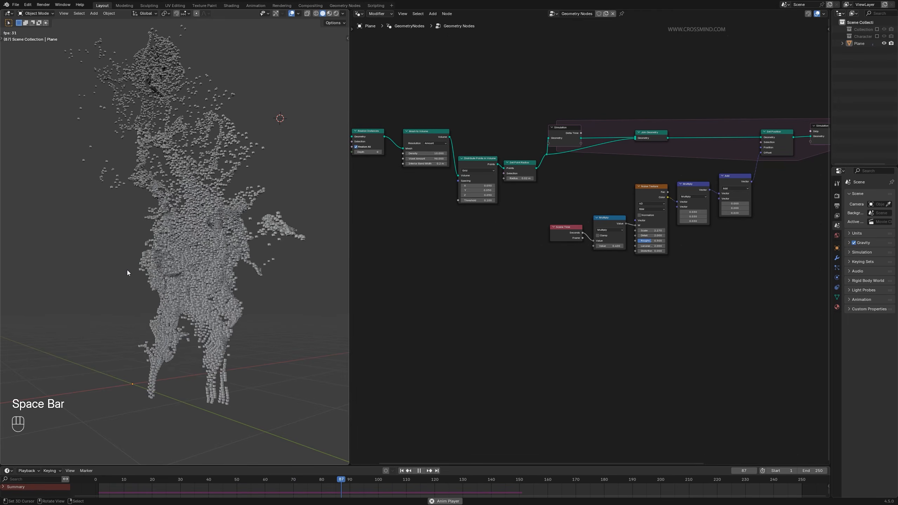
{"action": "key", "text": "space"}
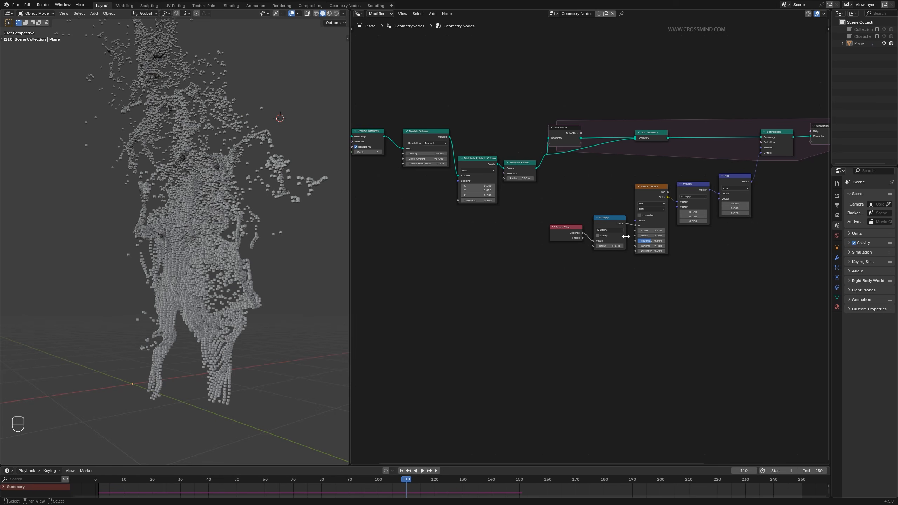
{"action": "middle_click_drag", "start_coordinate": [618, 278], "coordinate": [574, 329]}
{"action": "scroll", "coordinate": [574, 329], "scroll_direction": "up", "scroll_amount": 2}
{"action": "left_click_drag", "start_coordinate": [484, 138], "coordinate": [769, 337]}
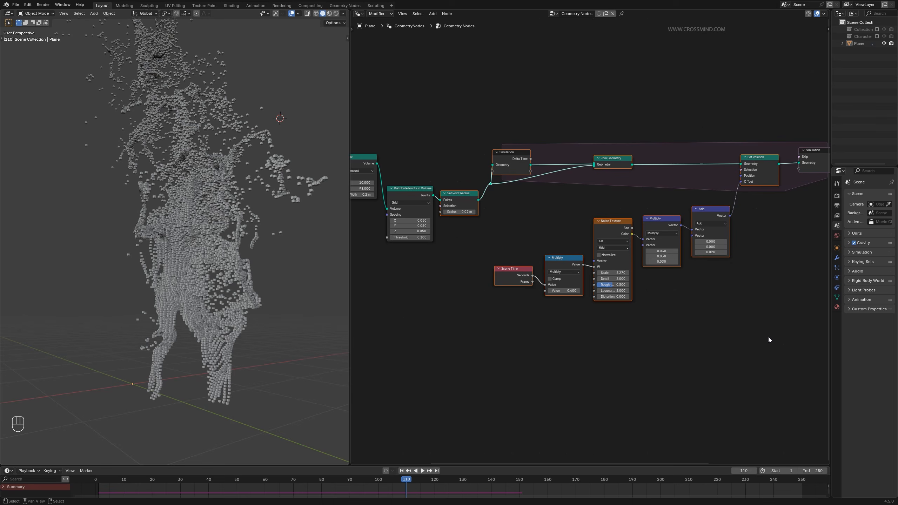
{"action": "left_click", "coordinate": [769, 337]}
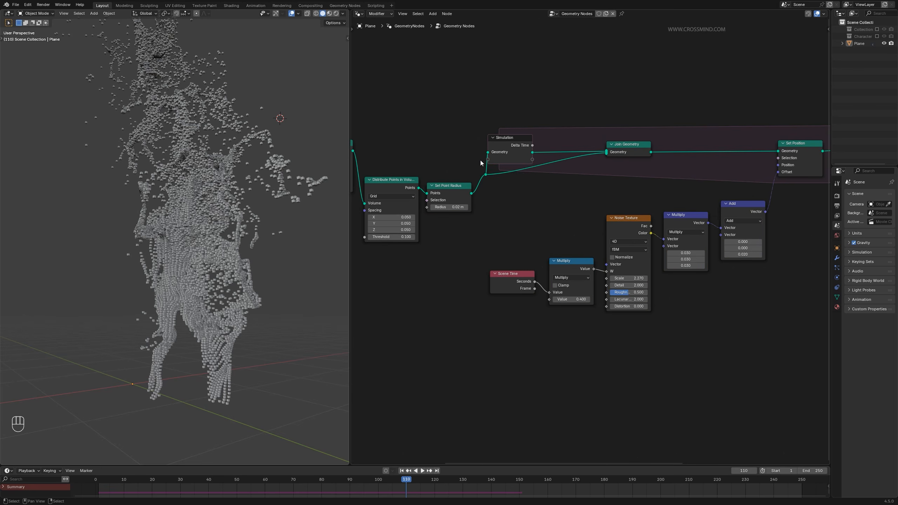
Step: Move the emitter nodes from Collection Info through Set Point Radius farther from the simulation zone to make room
{"action": "middle_click_drag", "start_coordinate": [566, 247], "coordinate": [578, 248]}
{"action": "scroll", "coordinate": [580, 251], "scroll_direction": "down", "scroll_amount": 3}
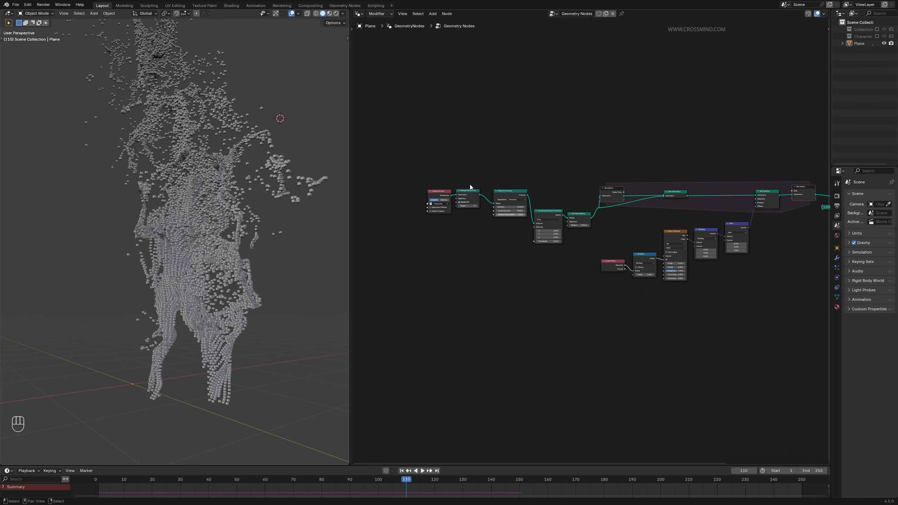
{"action": "left_click_drag", "start_coordinate": [410, 146], "coordinate": [597, 285]}
{"action": "key", "text": "g"}
{"action": "left_click", "coordinate": [526, 276]}
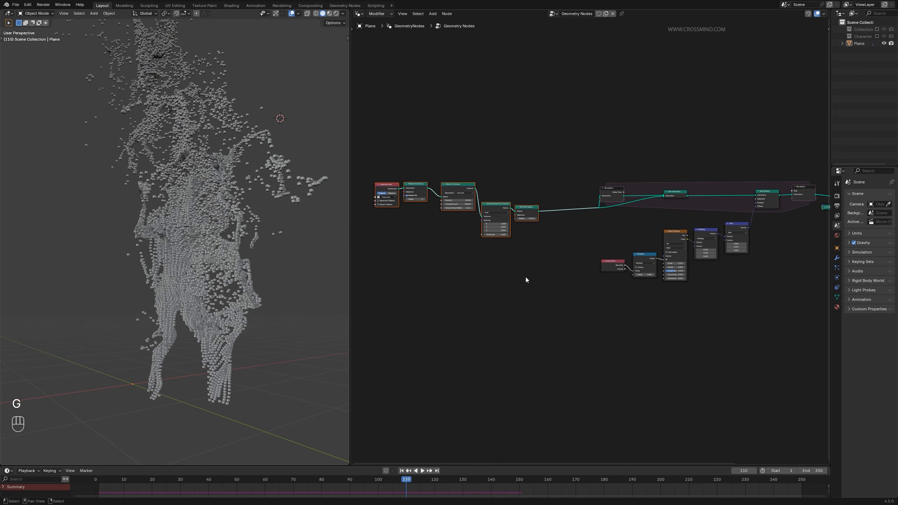
Step: Insert a Store Named Attribute node between Set Point Radius and the simulation zone, with the attribute name age
{"action": "scroll", "coordinate": [619, 252], "scroll_direction": "up", "scroll_amount": 2}
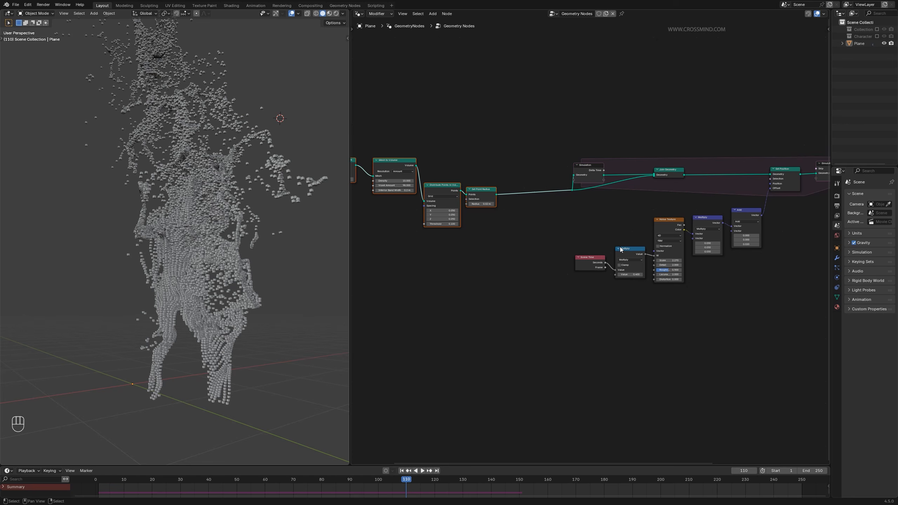
{"action": "scroll", "coordinate": [622, 246], "scroll_direction": "up", "scroll_amount": 1}
{"action": "key", "text": "shift+a"}
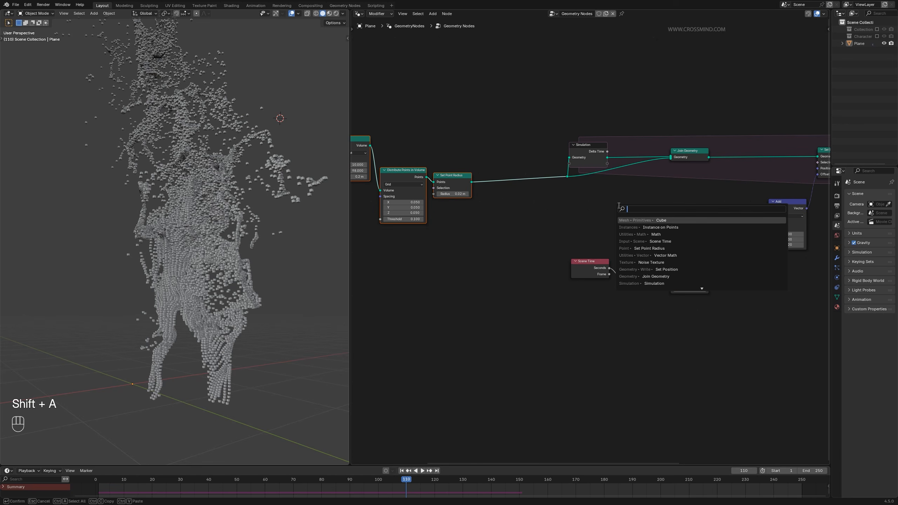
{"action": "type", "text": "store"}
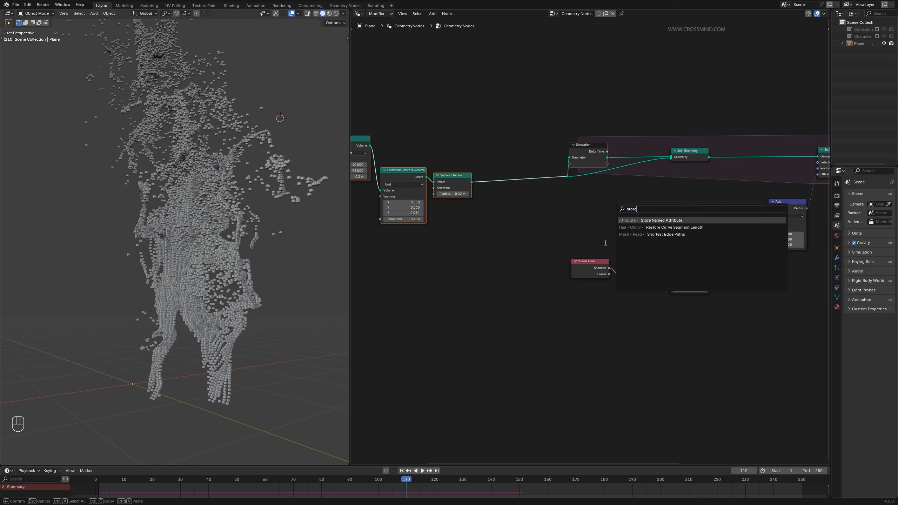
{"action": "key", "text": "Return"}
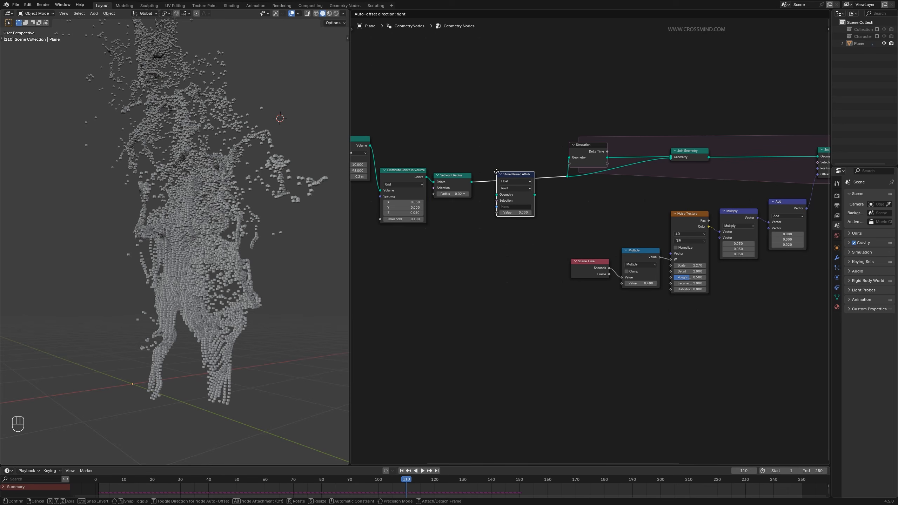
{"action": "left_click", "coordinate": [497, 172]}
{"action": "scroll", "coordinate": [516, 233], "scroll_direction": "up", "scroll_amount": 2}
{"action": "type", "text": "age"}
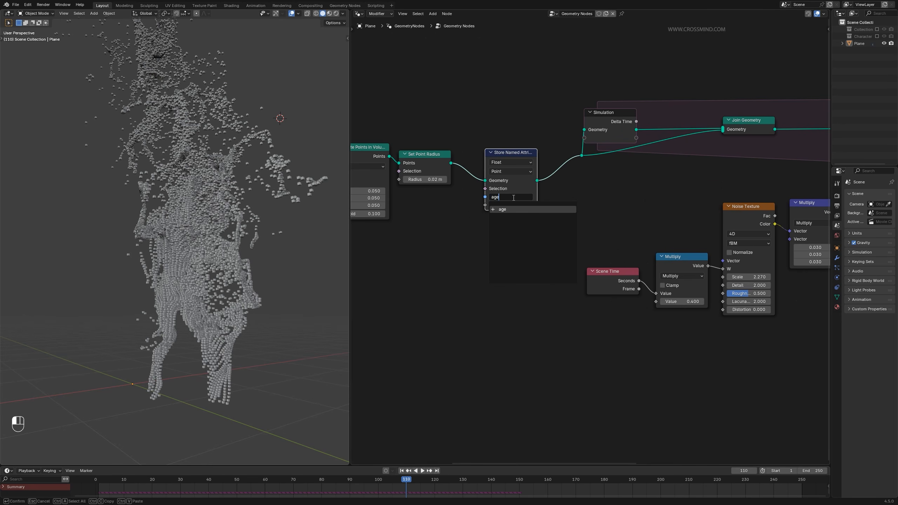
{"action": "key", "text": "Return"}
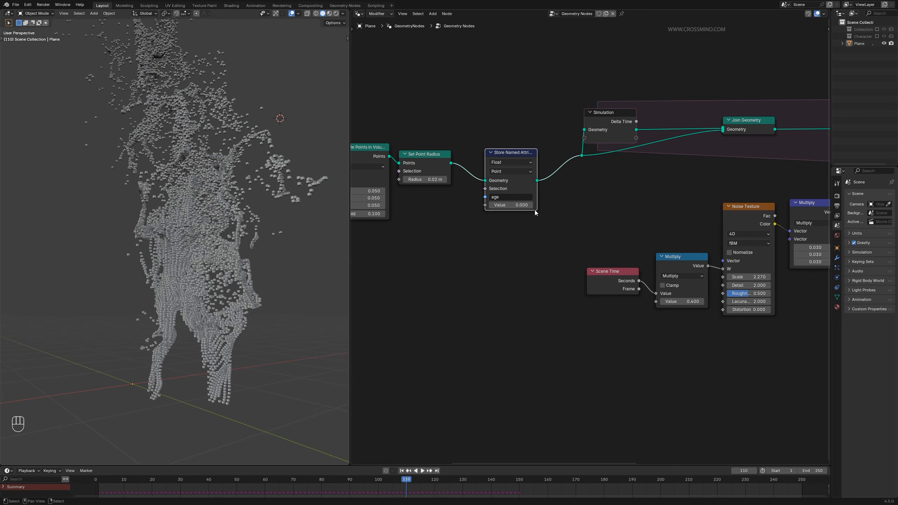
Step: Add a Named Attribute node to the tree near the simulation zone's input
{"action": "middle_click_drag", "start_coordinate": [619, 224], "coordinate": [366, 213]}
{"action": "scroll", "coordinate": [744, 215], "scroll_direction": "down", "scroll_amount": 6}
{"action": "middle_click_drag", "start_coordinate": [725, 215], "coordinate": [695, 213]}
{"action": "left_click_drag", "start_coordinate": [672, 120], "coordinate": [785, 211]}
{"action": "scroll", "coordinate": [367, 221], "scroll_direction": "up", "scroll_amount": 4}
{"action": "middle_click_drag", "start_coordinate": [368, 221], "coordinate": [527, 295]}
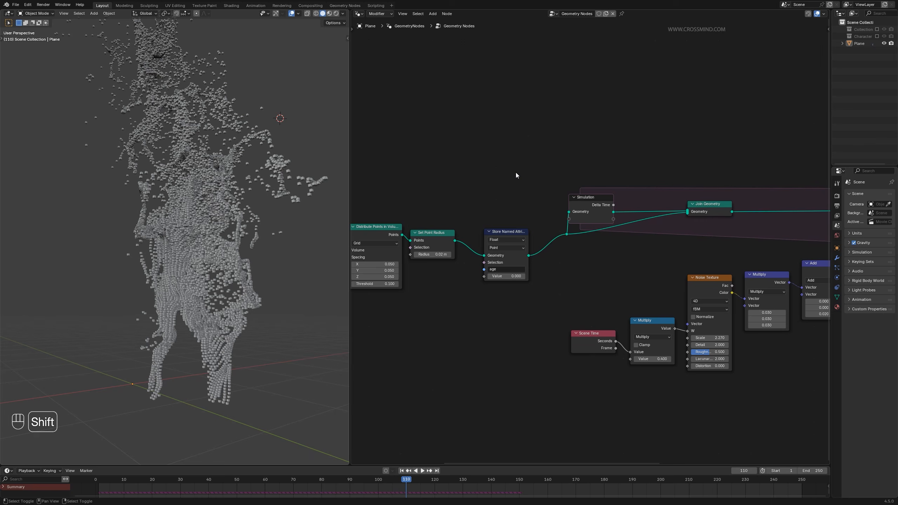
{"action": "key", "text": "shift+a"}
{"action": "left_click", "coordinate": [539, 151]}
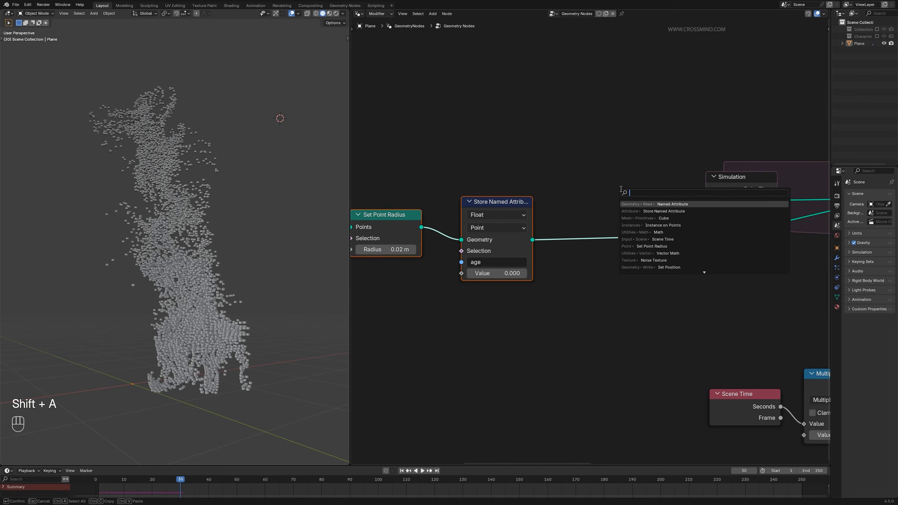
{"action": "type", "text": "nam"}
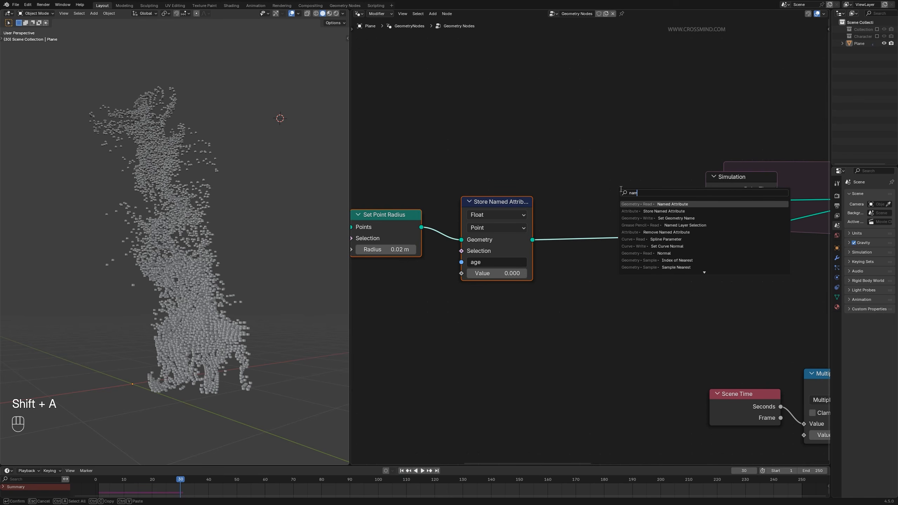
{"action": "key", "text": "Return"}
Step: Place the Named Attribute node above the link into the simulation zone and choose age as its attribute
{"action": "scroll", "coordinate": [623, 212], "scroll_direction": "up", "scroll_amount": 2}
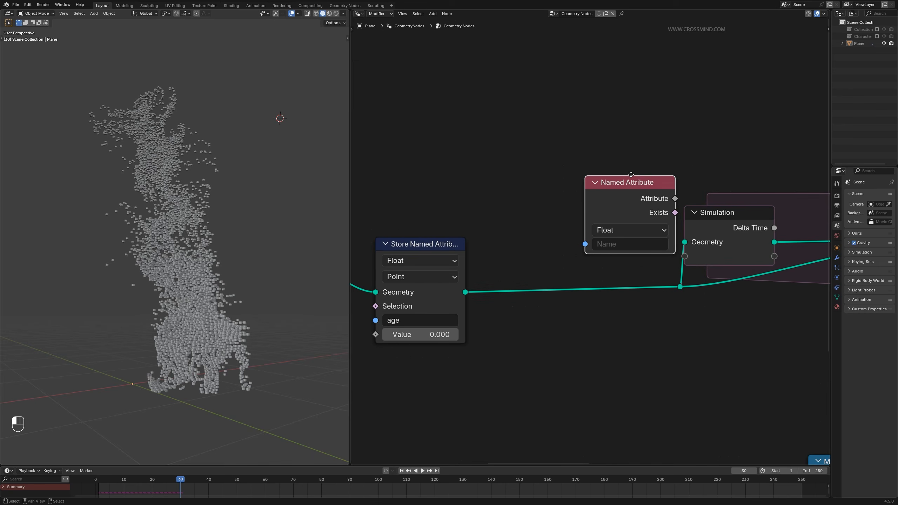
{"action": "left_click", "coordinate": [583, 214]}
{"action": "left_click", "coordinate": [583, 214]}
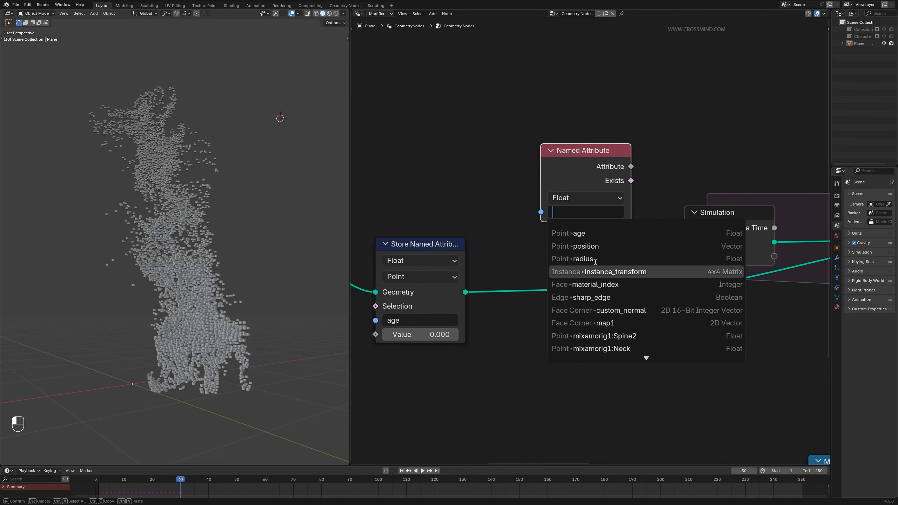
{"action": "left_click", "coordinate": [590, 233]}
{"action": "scroll", "coordinate": [614, 189], "scroll_direction": "down", "scroll_amount": 1}
{"action": "scroll", "coordinate": [617, 222], "scroll_direction": "down", "scroll_amount": 1}
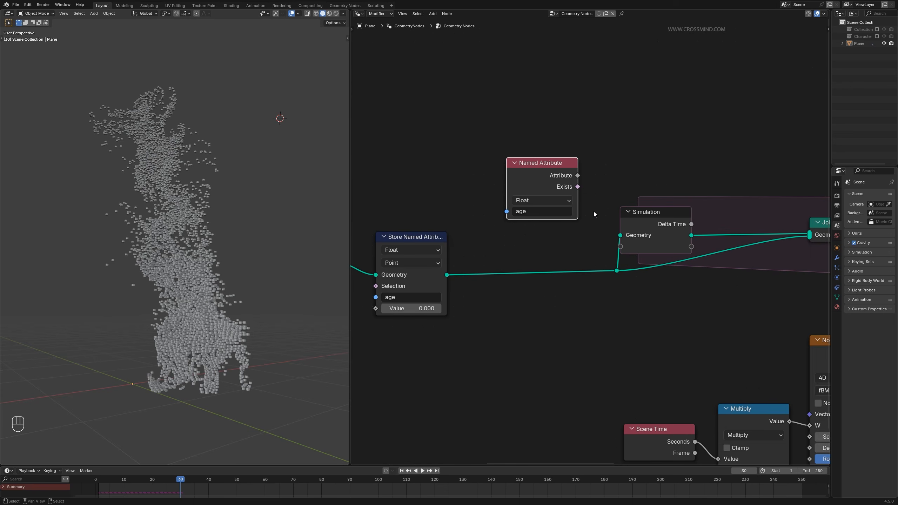
Step: Connect the age Named Attribute's output to the simulation input as a new Attribute state
{"action": "scroll", "coordinate": [594, 214], "scroll_direction": "up", "scroll_amount": 1}
{"action": "left_click_drag", "start_coordinate": [575, 164], "coordinate": [623, 250]}
{"action": "scroll", "coordinate": [563, 338], "scroll_direction": "down", "scroll_amount": 8}
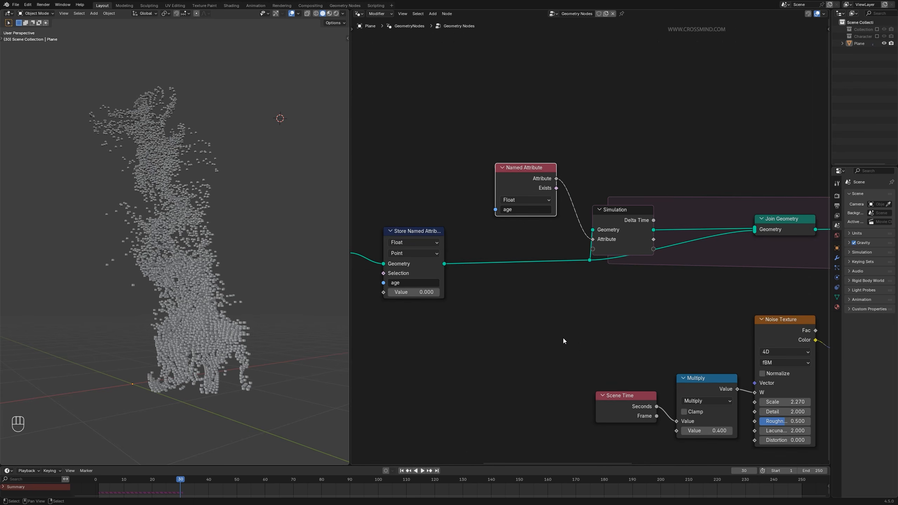
Step: Maximize the node editor and link the Attribute state from the simulation's input node to its output node
{"action": "middle_click_drag", "start_coordinate": [635, 285], "coordinate": [579, 287]}
{"action": "scroll", "coordinate": [578, 287], "scroll_direction": "up", "scroll_amount": 3}
{"action": "key", "text": "ctrl+space"}
{"action": "scroll", "coordinate": [502, 250], "scroll_direction": "up", "scroll_amount": 1}
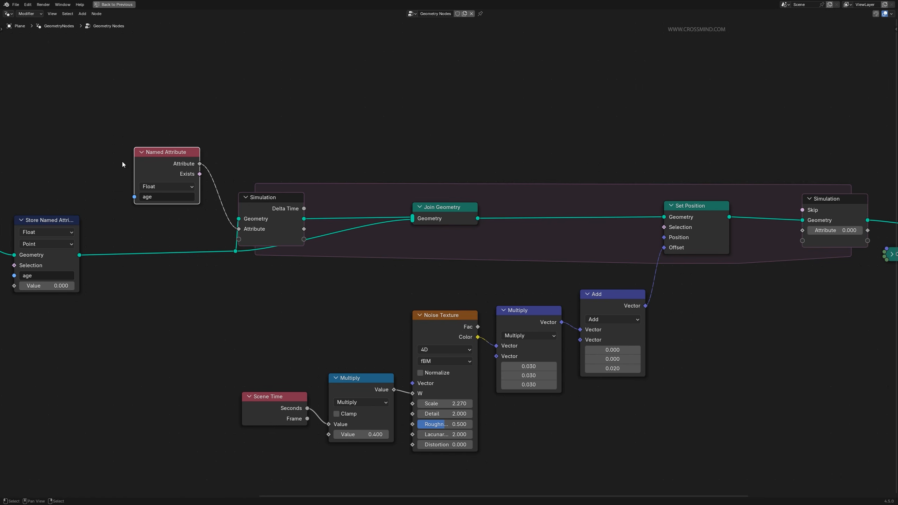
{"action": "left_click_drag", "start_coordinate": [114, 114], "coordinate": [180, 207]}
{"action": "left_click_drag", "start_coordinate": [307, 228], "coordinate": [809, 231]}
Step: Insert a Math node set to Add into the Attribute link inside the simulation zone, placed above Join Geometry
{"action": "key", "text": "shift+a"}
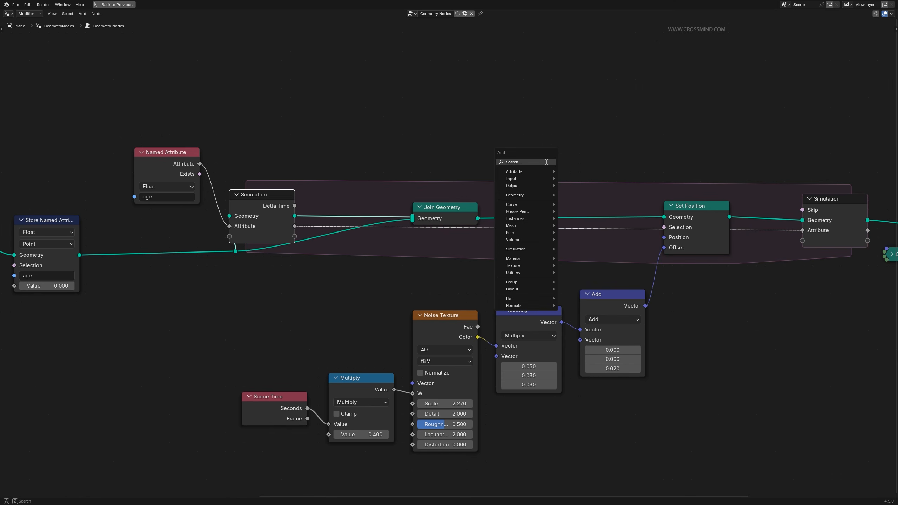
{"action": "type", "text": "math"}
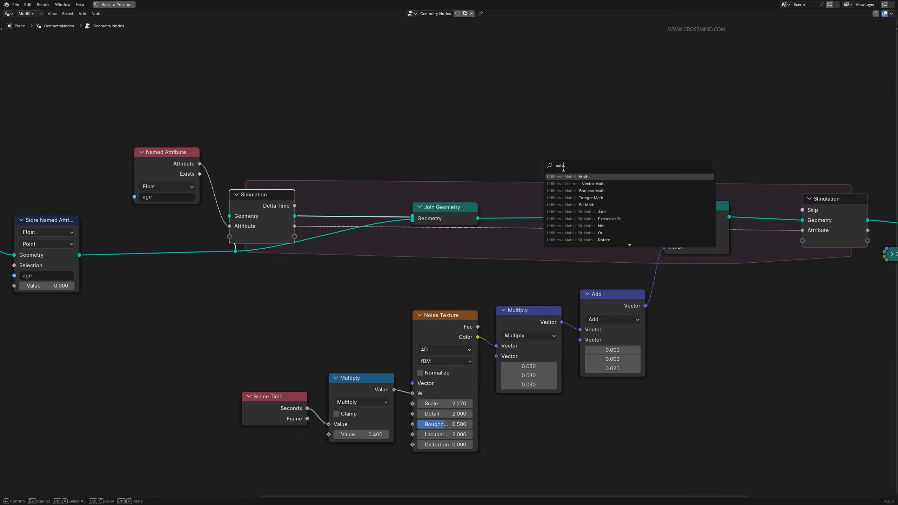
{"action": "key", "text": "Return"}
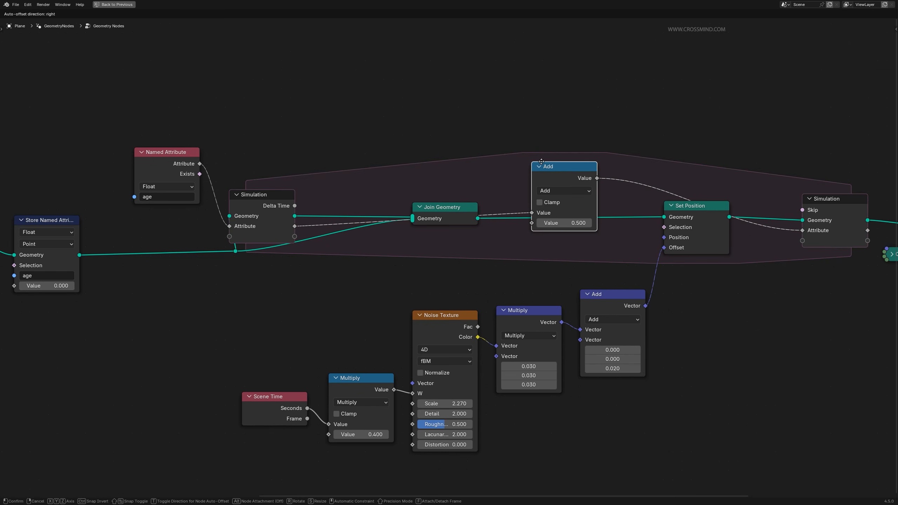
{"action": "left_click", "coordinate": [531, 103]}
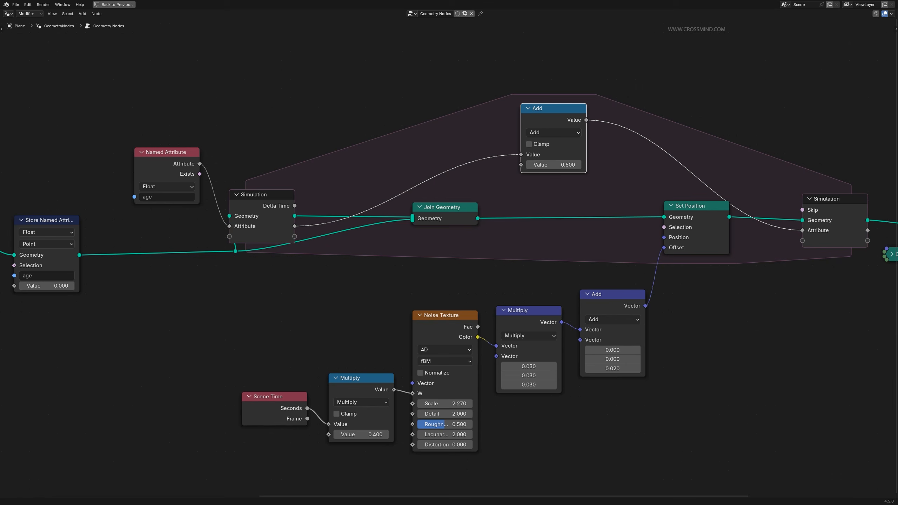
Step: Set the added value of the Add node on the Attribute link to 0.1
{"action": "scroll", "coordinate": [599, 323], "scroll_direction": "up", "scroll_amount": 3}
{"action": "left_click", "coordinate": [609, 223]}
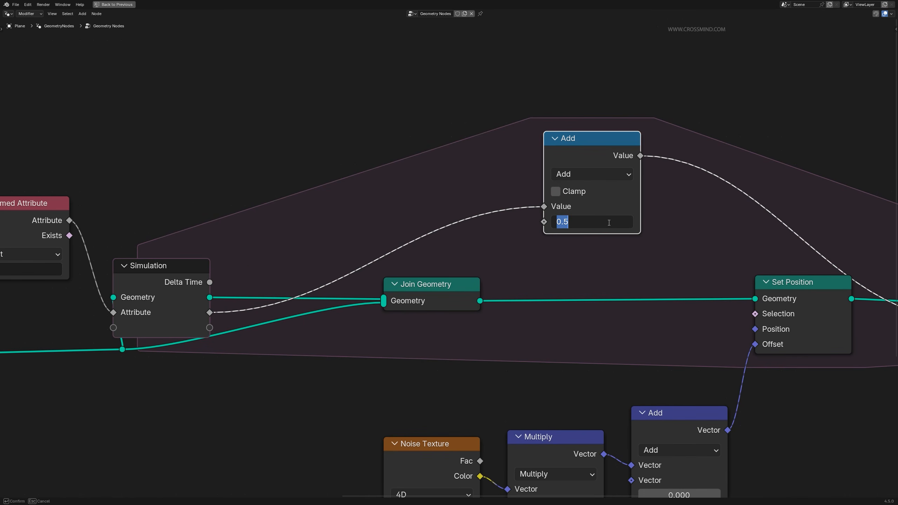
{"action": "scroll", "coordinate": [609, 222], "scroll_direction": "down", "scroll_amount": 2}
{"action": "type", "text": "0.1"}
{"action": "key", "text": "Return"}
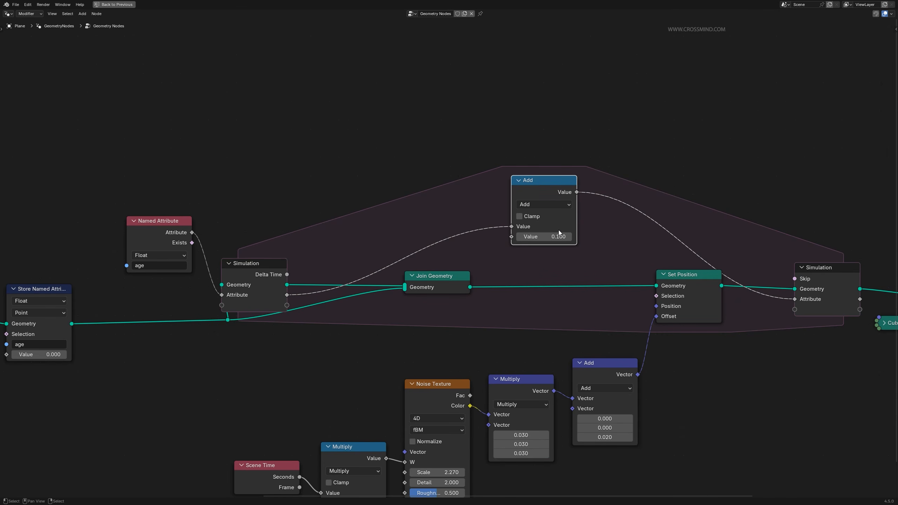
{"action": "scroll", "coordinate": [380, 262], "scroll_direction": "down", "scroll_amount": 2}
Step: Reposition the age Named Attribute node beside the simulation input and review the attribute link through the zone
{"action": "left_click_drag", "start_coordinate": [288, 190], "coordinate": [282, 215]}
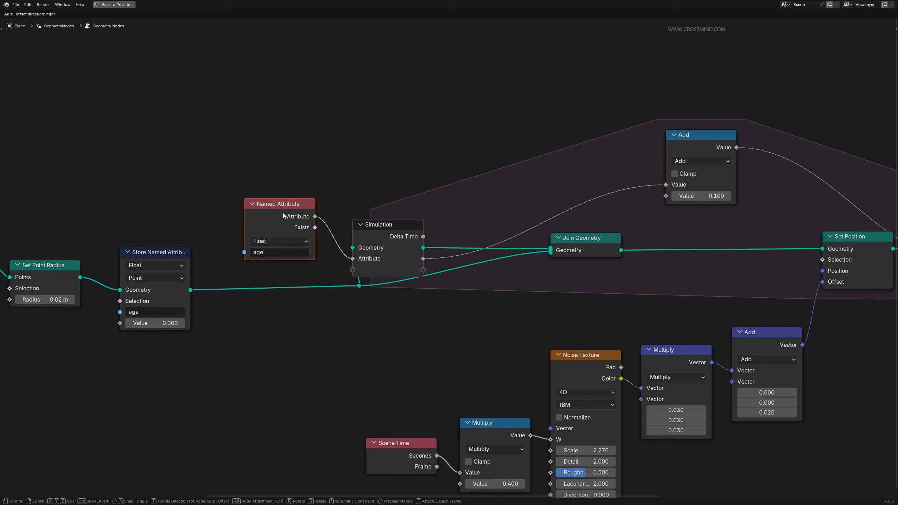
{"action": "scroll", "coordinate": [457, 285], "scroll_direction": "down", "scroll_amount": 4}
{"action": "middle_click_drag", "start_coordinate": [457, 285], "coordinate": [356, 278]}
{"action": "scroll", "coordinate": [229, 203], "scroll_direction": "up", "scroll_amount": 2}
{"action": "middle_click_drag", "start_coordinate": [229, 204], "coordinate": [164, 206]}
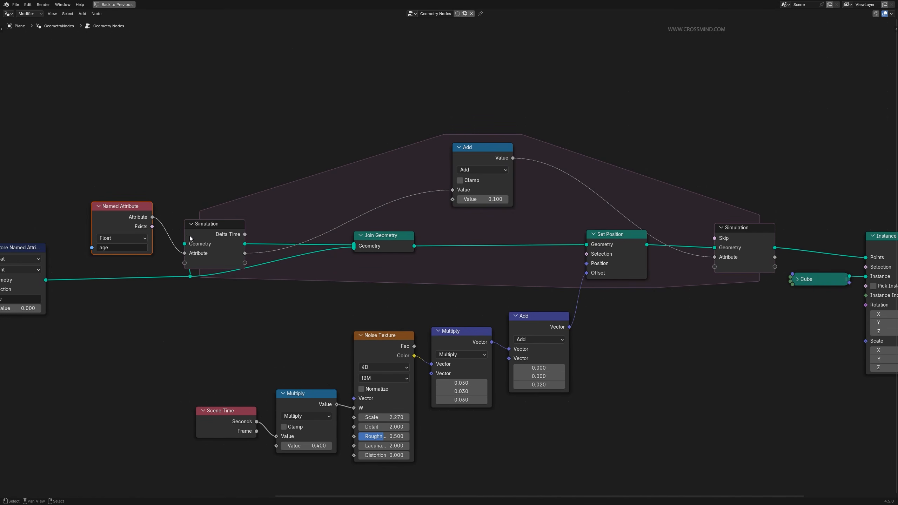
{"action": "middle_click_drag", "start_coordinate": [378, 287], "coordinate": [355, 294]}
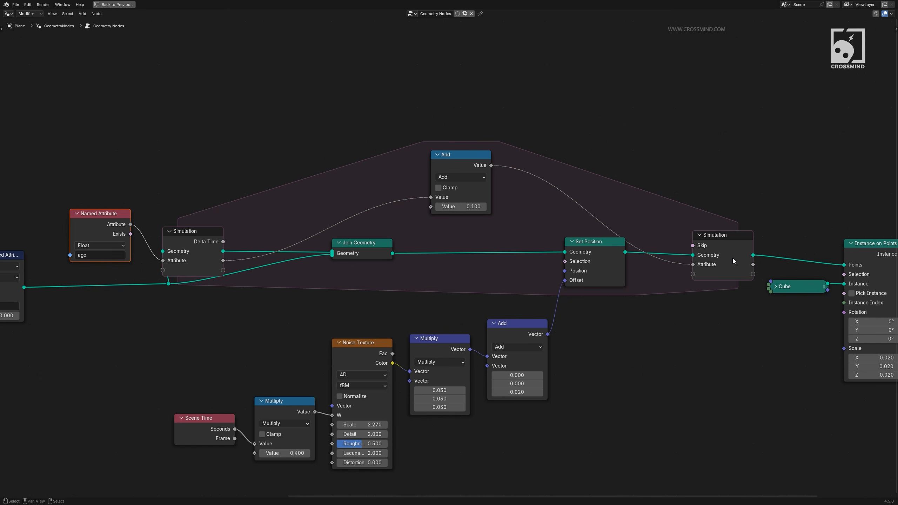
Step: Restore the split layout and preview the simulation output's geometry with a Viewer node
{"action": "key", "text": "ctrl+space"}
{"action": "middle_click_drag", "start_coordinate": [680, 312], "coordinate": [645, 303], "text": "shift"}
{"action": "scroll", "coordinate": [720, 329], "scroll_direction": "up", "scroll_amount": 3}
{"action": "middle_click_drag", "start_coordinate": [720, 329], "coordinate": [664, 333]}
{"action": "scroll", "coordinate": [664, 333], "scroll_direction": "up", "scroll_amount": 2}
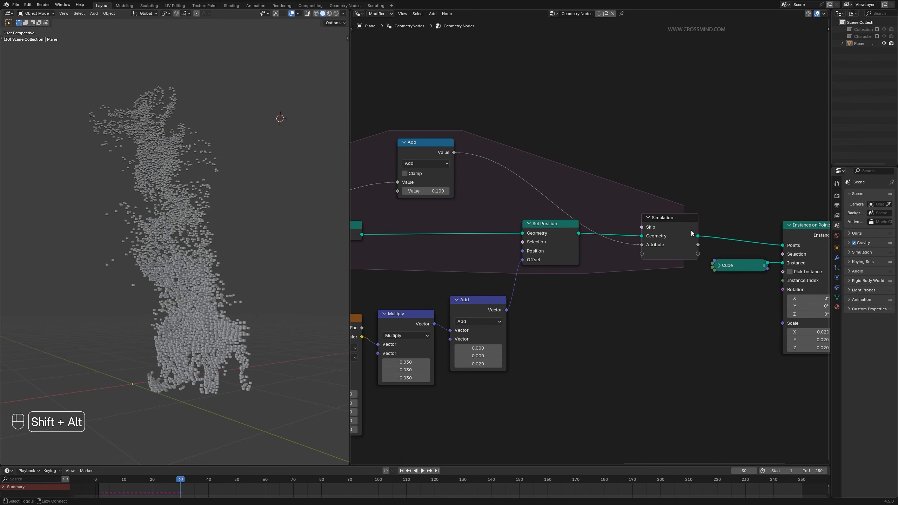
{"action": "left_click", "coordinate": [686, 230], "text": "ctrl+shift"}
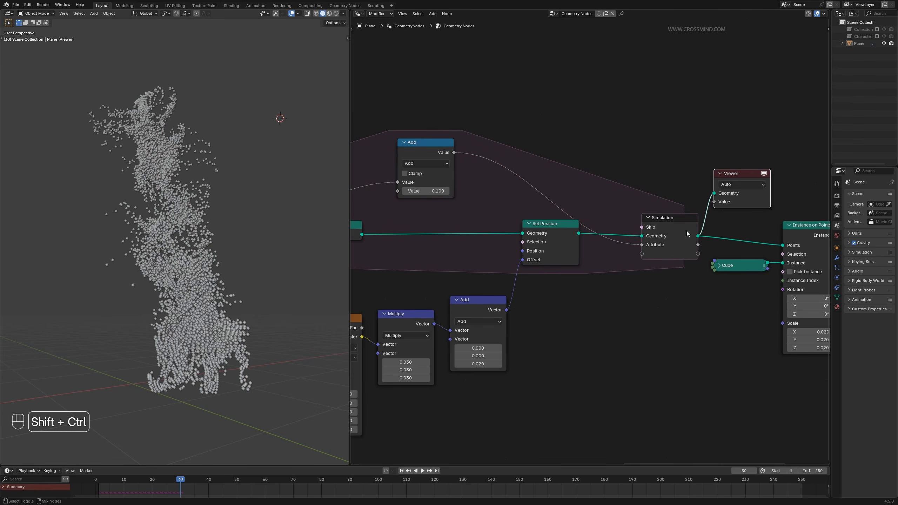
{"action": "key", "text": "ctrl+x"}
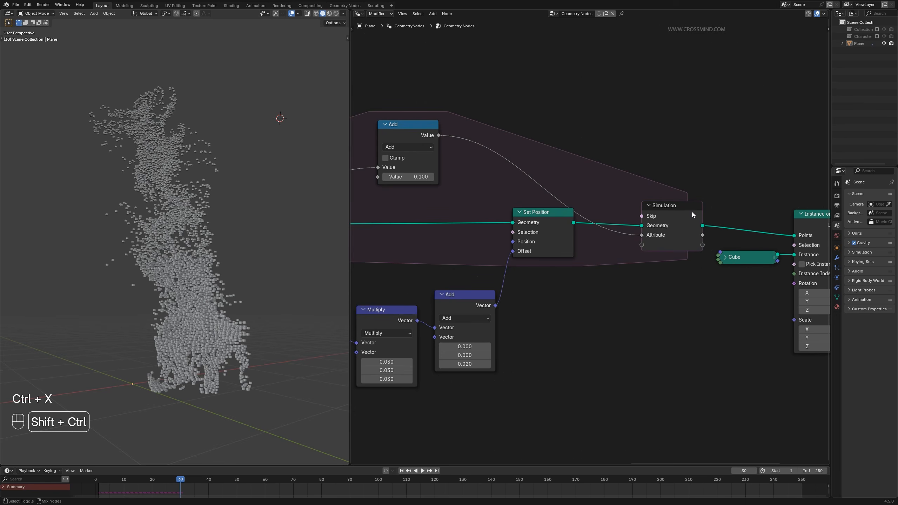
{"action": "left_click", "coordinate": [692, 212], "text": "ctrl+shift"}
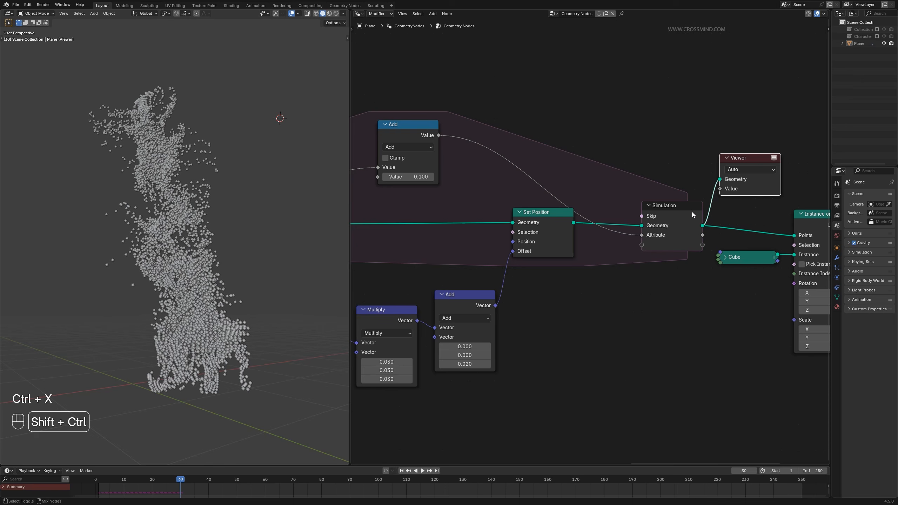
Step: Feed the simulation output's Attribute into the Viewer's Value to preview the point age
{"action": "middle_click_drag", "start_coordinate": [642, 303], "coordinate": [564, 295]}
{"action": "scroll", "coordinate": [564, 296], "scroll_direction": "down", "scroll_amount": 2}
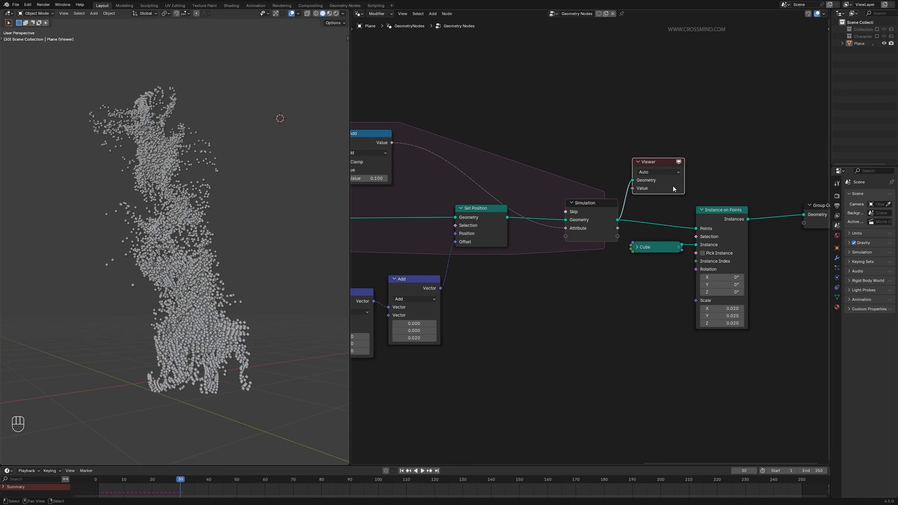
{"action": "left_click", "coordinate": [603, 211], "text": "ctrl+shift"}
{"action": "scroll", "coordinate": [603, 211], "scroll_direction": "up", "scroll_amount": 1}
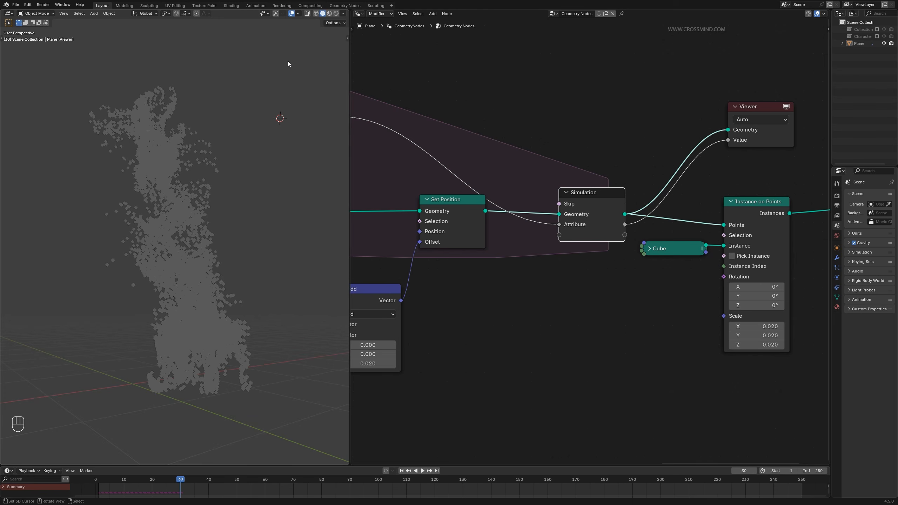
Step: Replay the simulation from the first frame to examine the age values on the points
{"action": "scroll", "coordinate": [288, 62], "scroll_direction": "down", "scroll_amount": 2}
{"action": "scroll", "coordinate": [496, 255], "scroll_direction": "down", "scroll_amount": 4}
{"action": "middle_click_drag", "start_coordinate": [505, 262], "coordinate": [565, 279]}
{"action": "scroll", "coordinate": [565, 278], "scroll_direction": "up", "scroll_amount": 1}
{"action": "key", "text": "space"}
{"action": "key", "text": "space"}
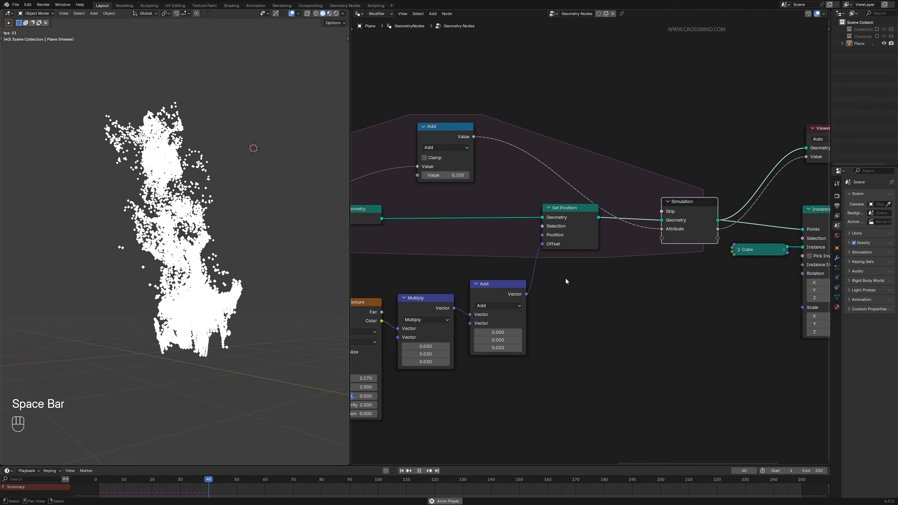
{"action": "left_click", "coordinate": [402, 470]}
{"action": "key", "text": "space"}
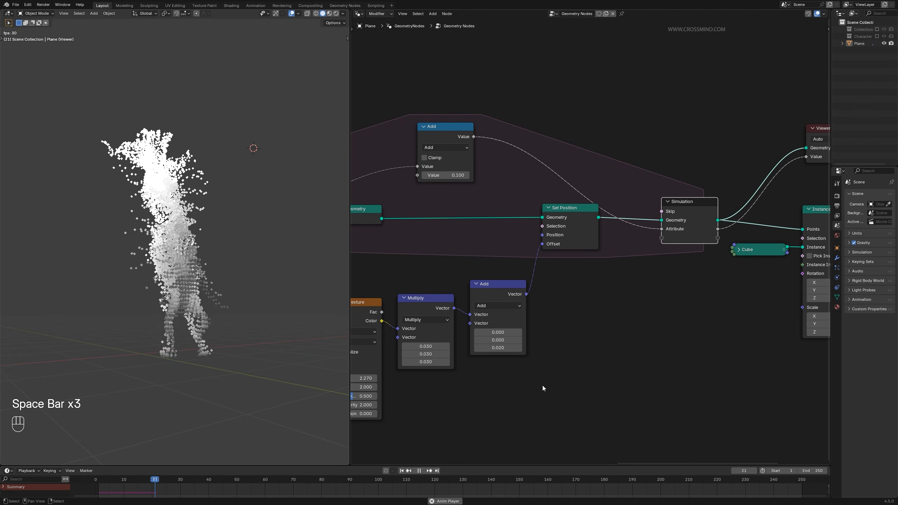
{"action": "key", "text": "space"}
Step: Continue the playback to frame 74 to examine how the age shading changes on rising points
{"action": "scroll", "coordinate": [199, 323], "scroll_direction": "up", "scroll_amount": 3}
{"action": "scroll", "coordinate": [199, 323], "scroll_direction": "down", "scroll_amount": 2}
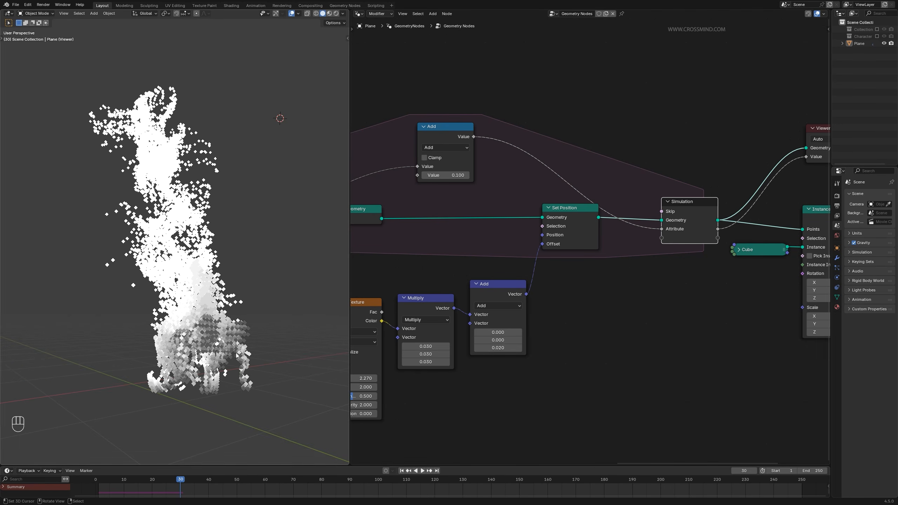
{"action": "key", "text": "space"}
{"action": "key", "text": "space"}
{"action": "key", "text": "space"}
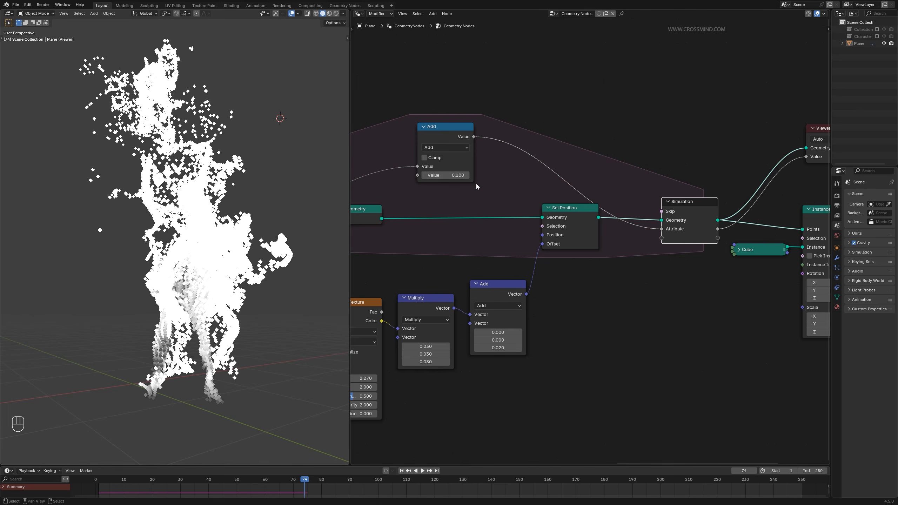
Step: Set the per-frame age increment in the simulation's Add node to 0.001
{"action": "left_click", "coordinate": [456, 175]}
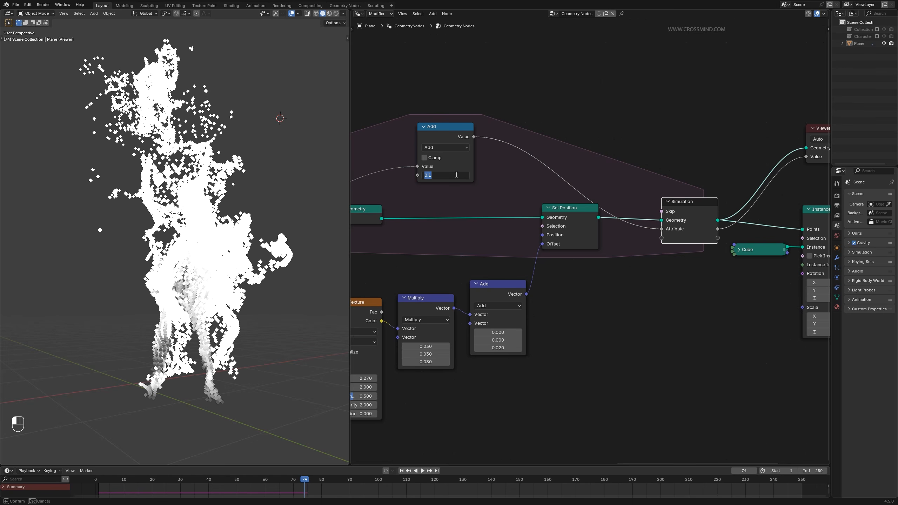
{"action": "type", "text": ".001"}
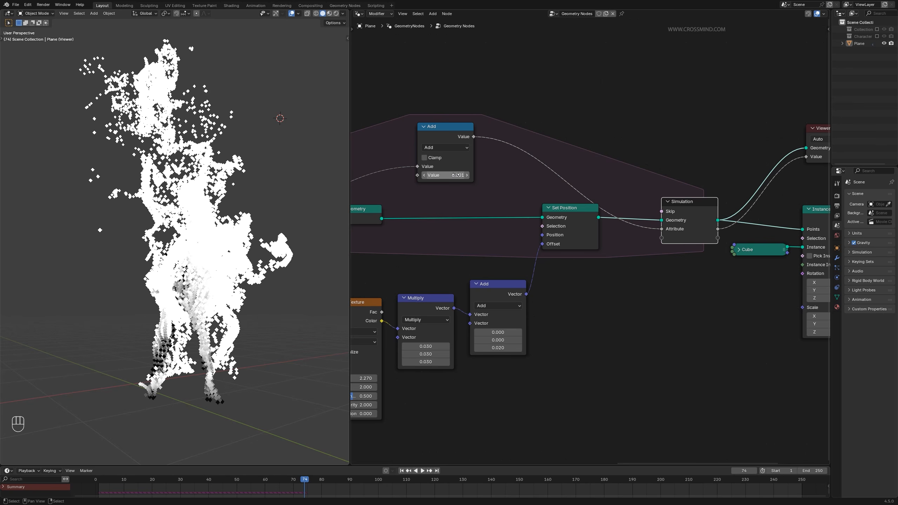
{"action": "key", "text": "Return"}
Step: Replay the simulation from the first frame to examine the age shading on the rising points
{"action": "left_click", "coordinate": [402, 471]}
{"action": "key", "text": "space"}
{"action": "key", "text": "space"}
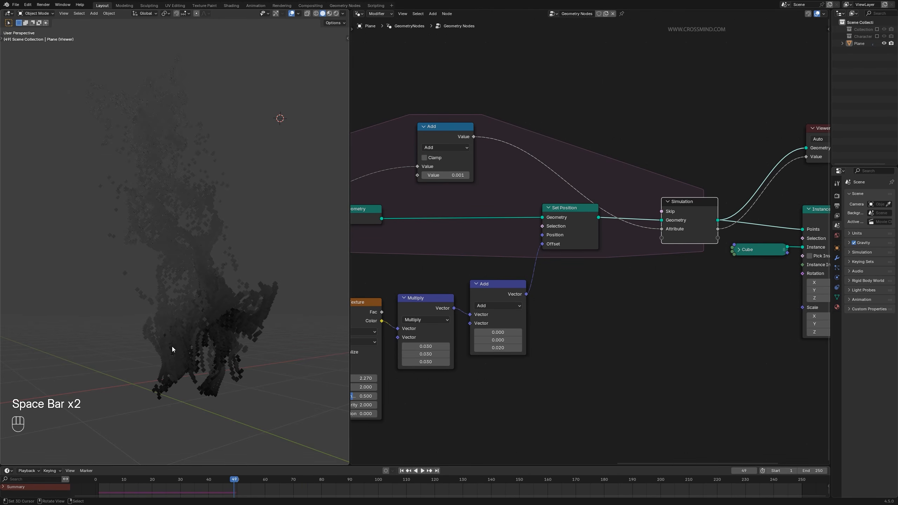
{"action": "key", "text": "space"}
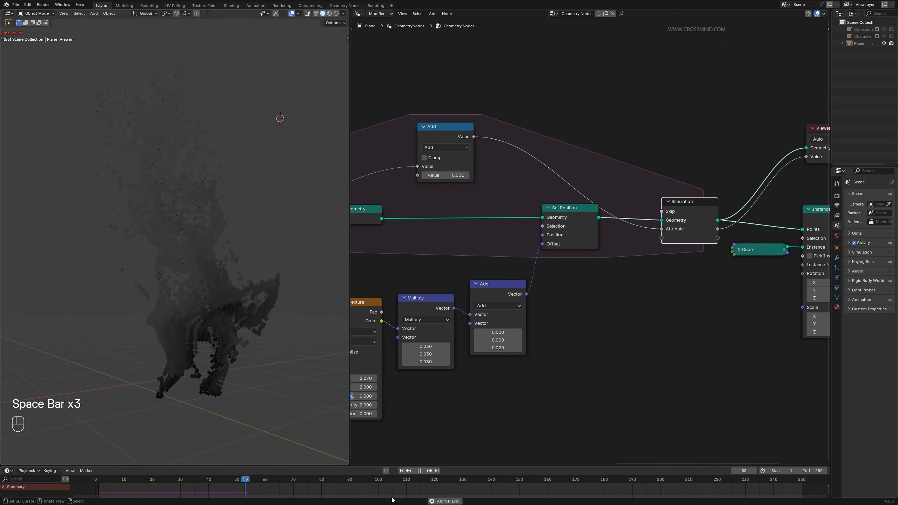
{"action": "left_click", "coordinate": [402, 471]}
{"action": "key", "text": "space"}
{"action": "key", "text": "space"}
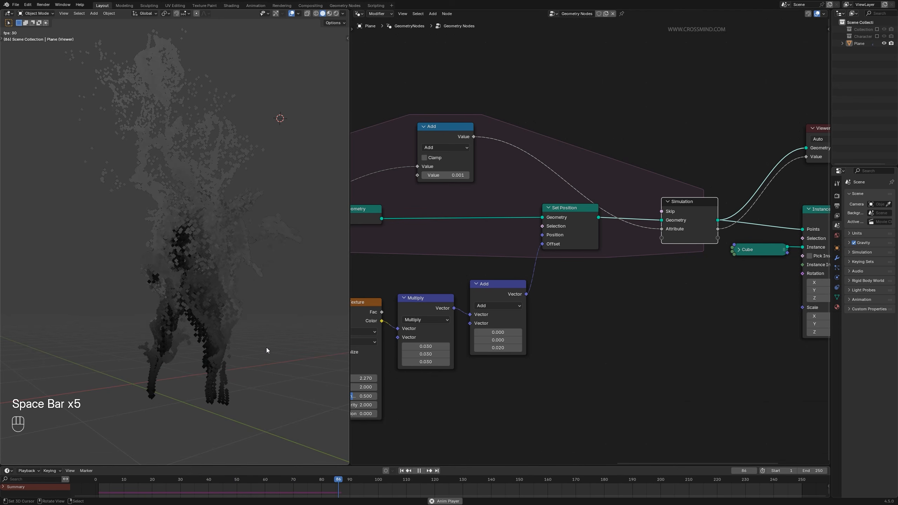
{"action": "key", "text": "space"}
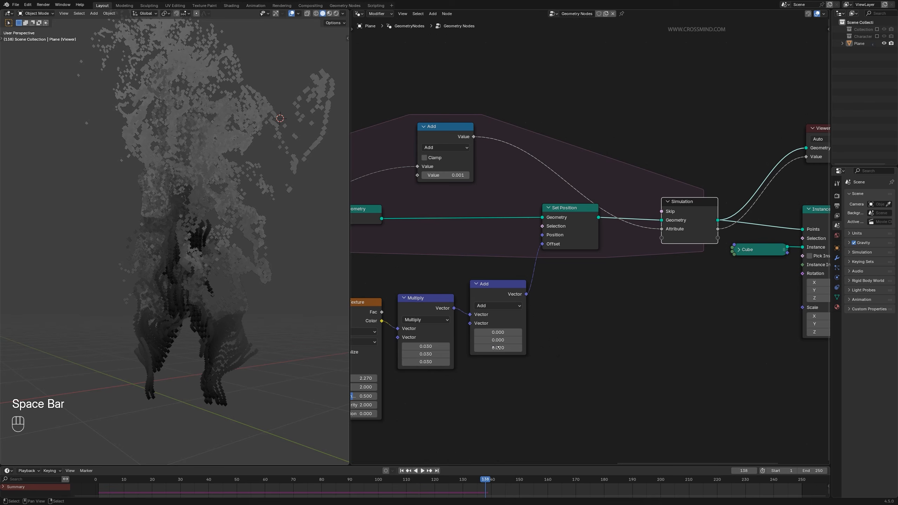
{"action": "key", "text": "space"}
{"action": "key", "text": "space"}
Step: Delete the Viewer node connected to the simulation output
{"action": "scroll", "coordinate": [605, 352], "scroll_direction": "down", "scroll_amount": 8}
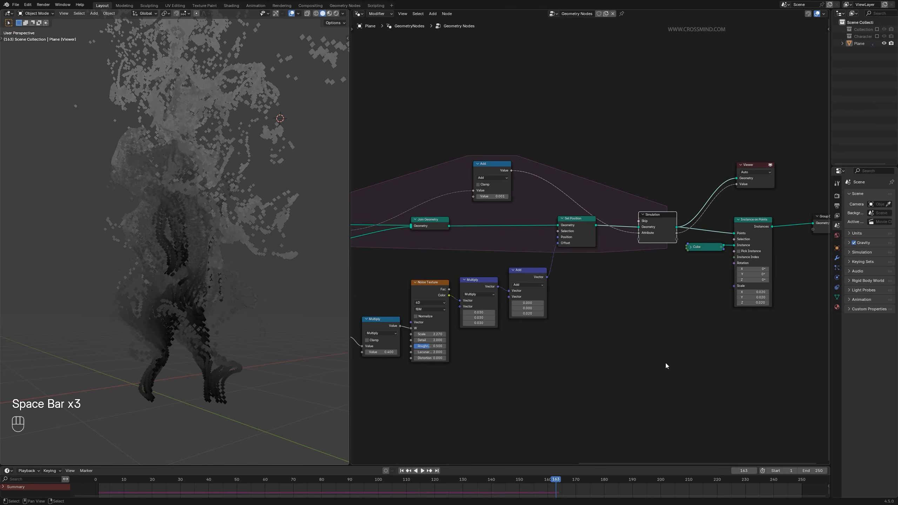
{"action": "middle_click_drag", "start_coordinate": [690, 353], "coordinate": [580, 338]}
{"action": "scroll", "coordinate": [580, 338], "scroll_direction": "up", "scroll_amount": 5}
{"action": "left_click", "coordinate": [609, 159]}
{"action": "key", "text": "ctrl+x"}
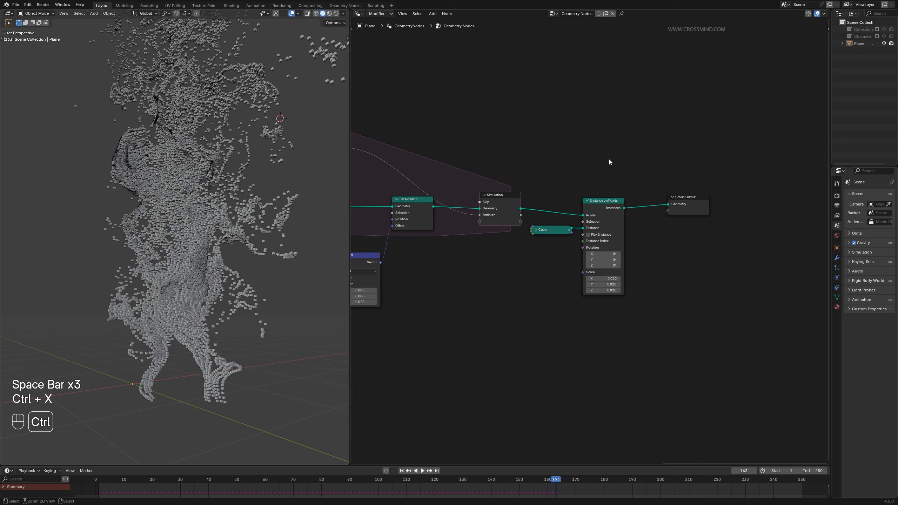
Step: Connect the simulation output's Attribute to the Scale input of Instance on Points so age drives cube size
{"action": "scroll", "coordinate": [661, 209], "scroll_direction": "up", "scroll_amount": 3}
{"action": "left_click_drag", "start_coordinate": [541, 148], "coordinate": [522, 149]}
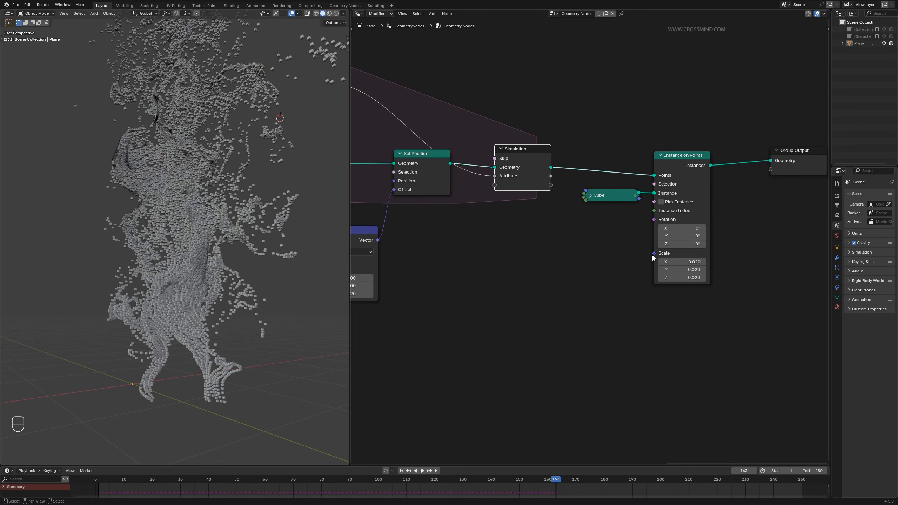
{"action": "left_click_drag", "start_coordinate": [685, 170], "coordinate": [700, 168]}
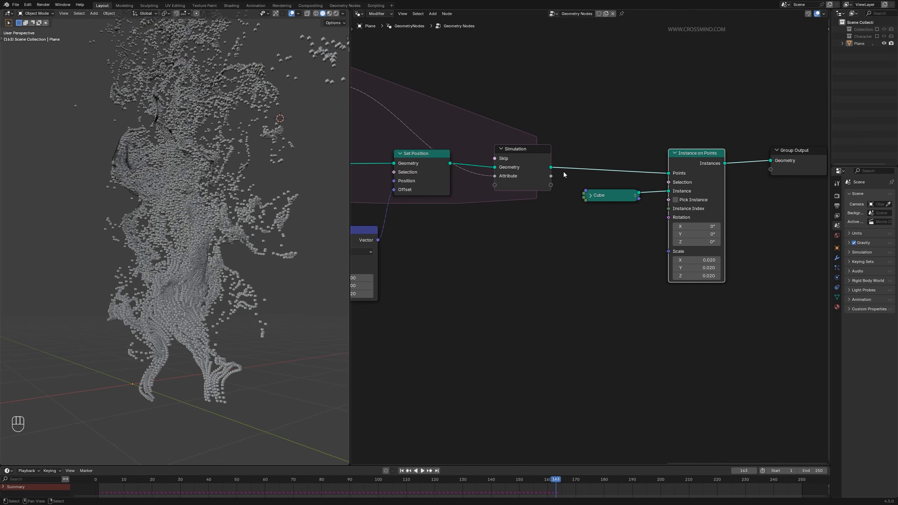
{"action": "left_click", "coordinate": [550, 175]}
{"action": "left_click_drag", "start_coordinate": [550, 176], "coordinate": [667, 252]}
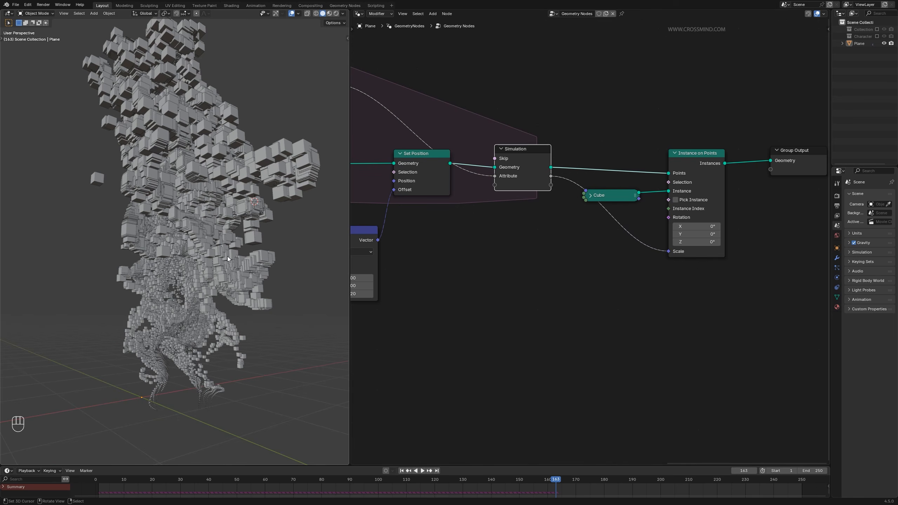
{"action": "middle_click_drag", "start_coordinate": [214, 397], "coordinate": [230, 367]}
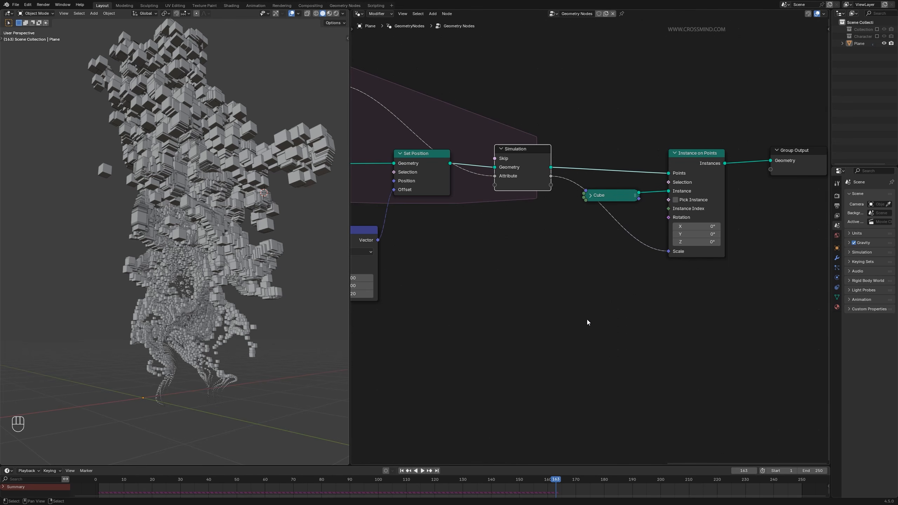
Step: Insert a Map Range node between the simulation's Attribute output and the instance Scale
{"action": "scroll", "coordinate": [734, 350], "scroll_direction": "up", "scroll_amount": 1}
{"action": "scroll", "coordinate": [734, 349], "scroll_direction": "up", "scroll_amount": 1}
{"action": "key", "text": "shift+a"}
{"action": "type", "text": "m"}
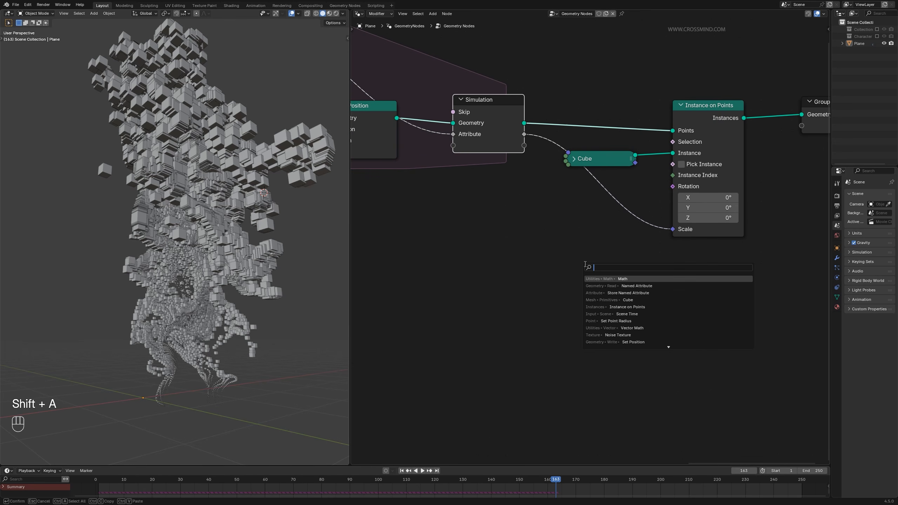
{"action": "type", "text": "ap ra"}
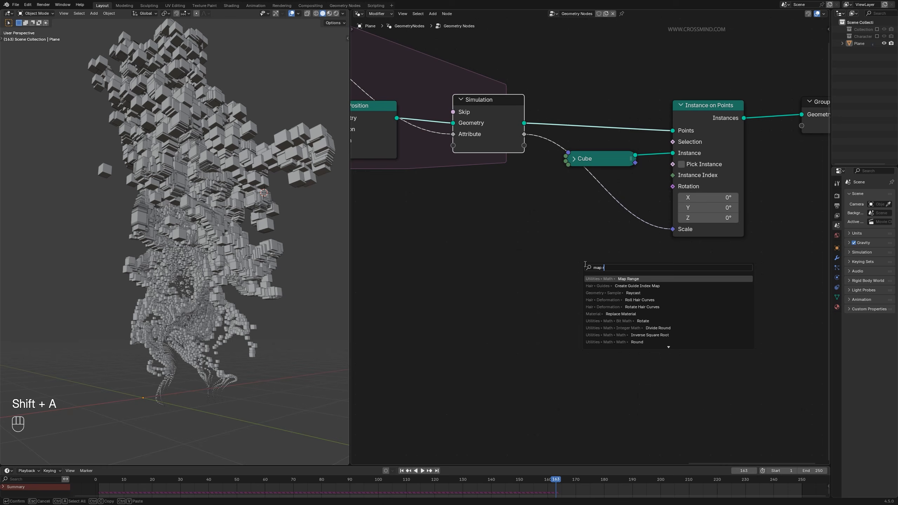
{"action": "left_click", "coordinate": [617, 280]}
{"action": "left_click", "coordinate": [575, 263]}
Step: Tune the Map Range to From Min -0.25, From Max 1.26, To Min -0.08 and To Max 0.2 while checking playback
{"action": "mouse_move", "coordinate": [612, 299]}
{"action": "left_mouse_down", "text": "shift"}
{"action": "mouse_move", "coordinate": [597, 299]}
{"action": "mouse_move", "coordinate": [617, 299]}
{"action": "left_mouse_up", "text": "shift"}
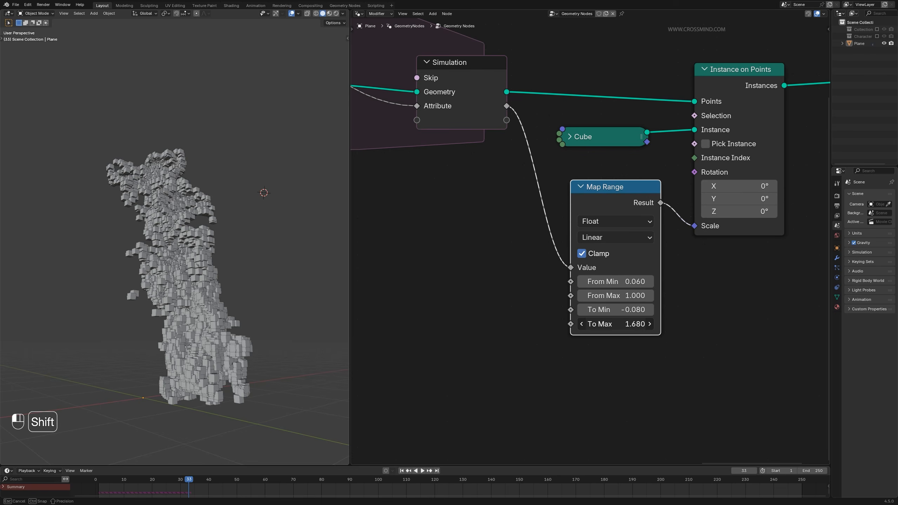
{"action": "left_click_drag", "start_coordinate": [615, 324], "coordinate": [619, 309], "text": "shift"}
{"action": "key", "text": "space"}
{"action": "key", "text": "space"}
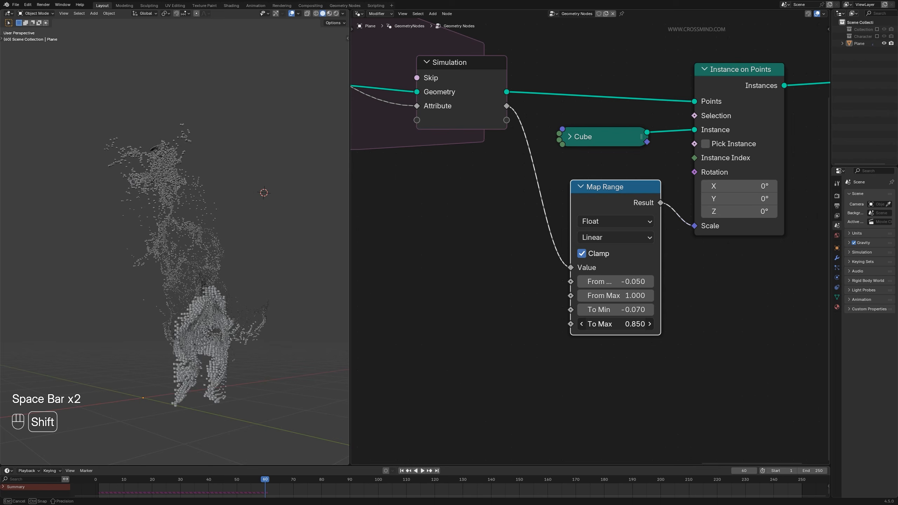
{"action": "left_click_drag", "start_coordinate": [615, 324], "coordinate": [599, 324], "text": "shift"}
{"action": "left_click_drag", "start_coordinate": [616, 281], "coordinate": [621, 281], "text": "shift"}
{"action": "key", "text": "space"}
{"action": "key", "text": "space"}
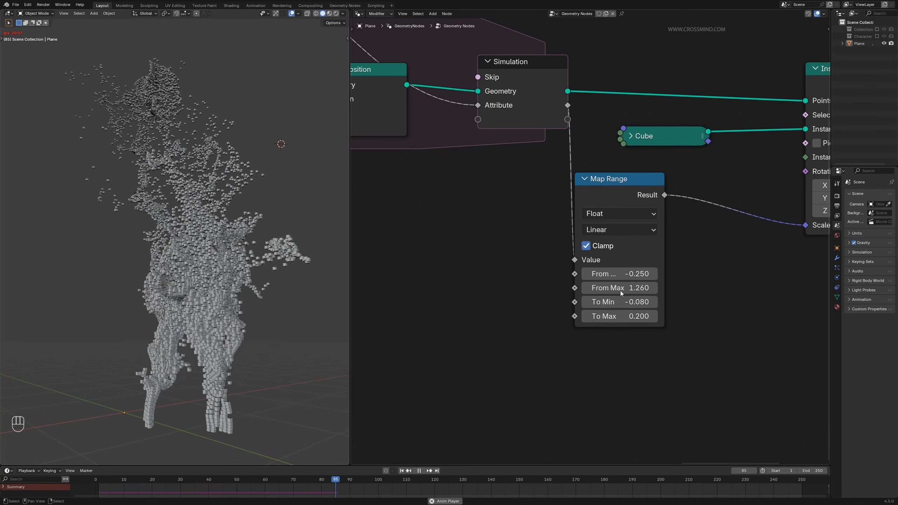
Step: Refine the Map Range to From Min -0.34, To Min -0.07 and To Max 0.18 with Clamp off, and save the file
{"action": "key", "text": "space"}
{"action": "left_click_drag", "start_coordinate": [640, 273], "coordinate": [619, 273], "text": "shift"}
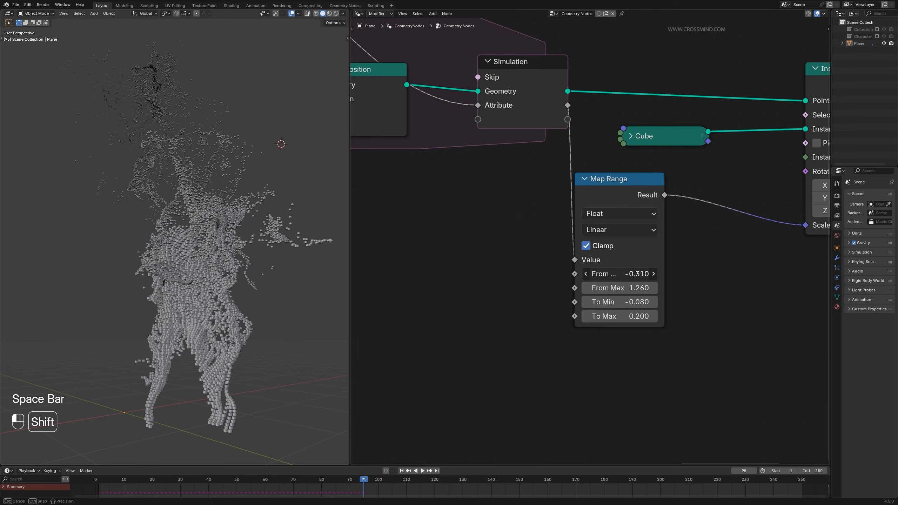
{"action": "key", "text": "space"}
{"action": "key", "text": "space"}
{"action": "key", "text": "ctrl+s"}
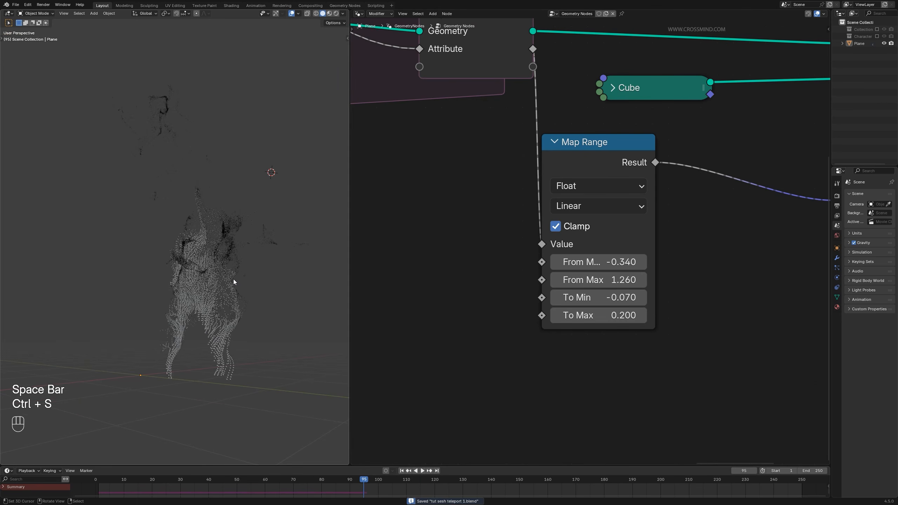
{"action": "key", "text": "space"}
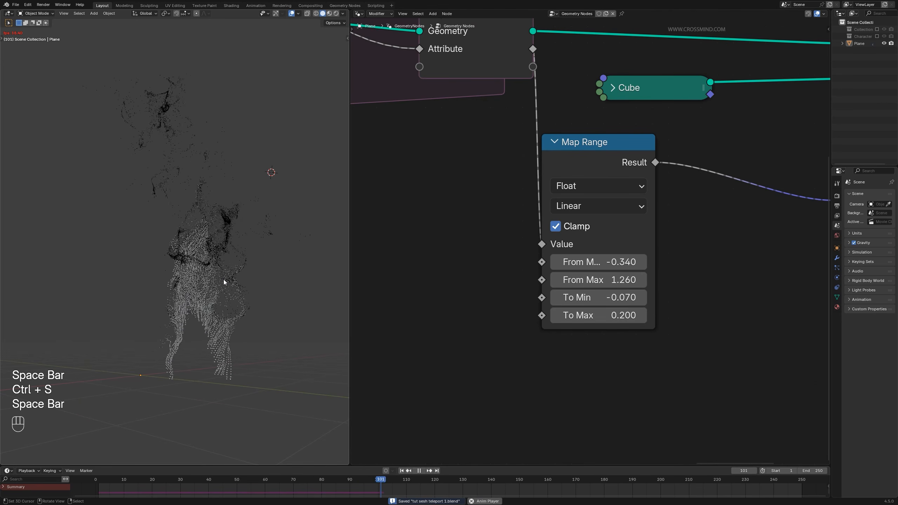
{"action": "key", "text": "space"}
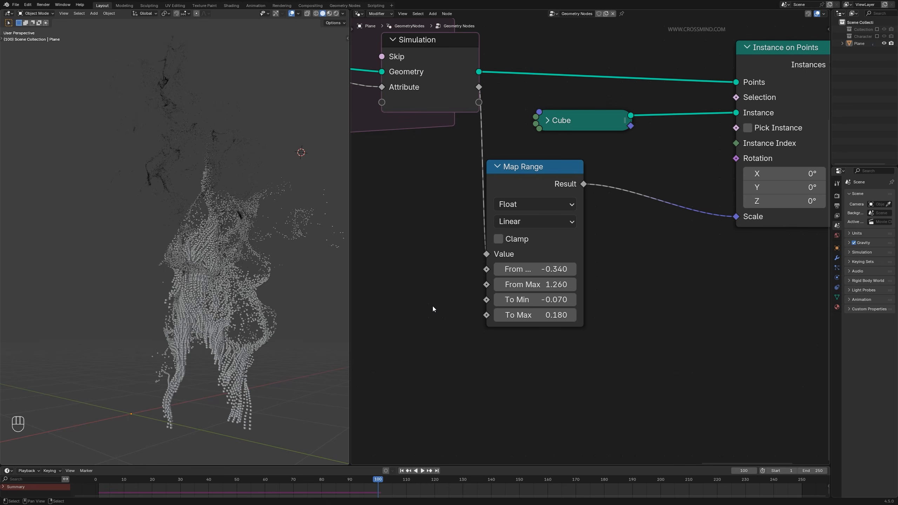
Step: Replay the simulation from the first frame to examine the cube scaling, and return to frame 101
{"action": "key", "text": "space"}
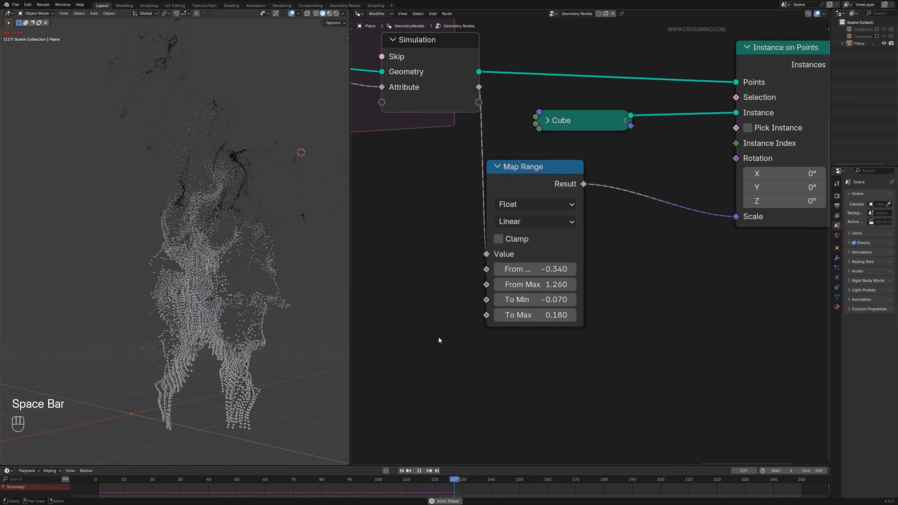
{"action": "key", "text": "space"}
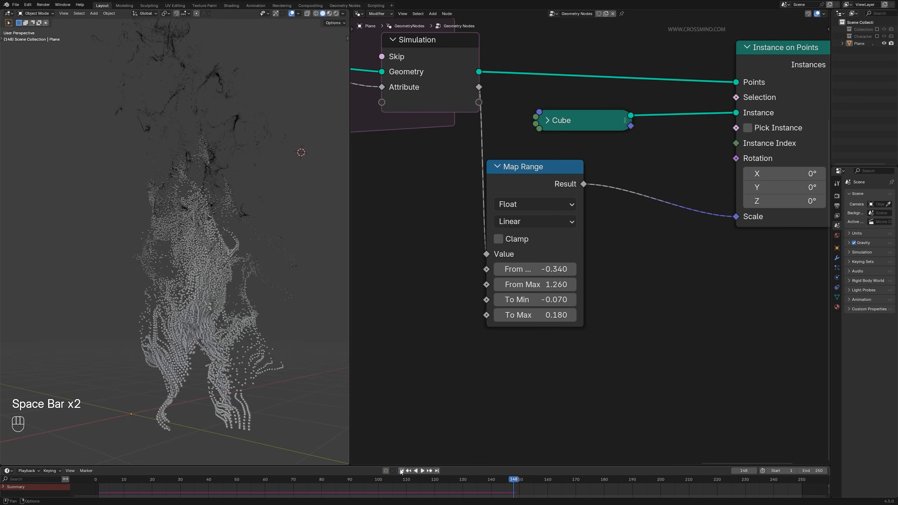
{"action": "left_click", "coordinate": [401, 470]}
{"action": "key", "text": "space"}
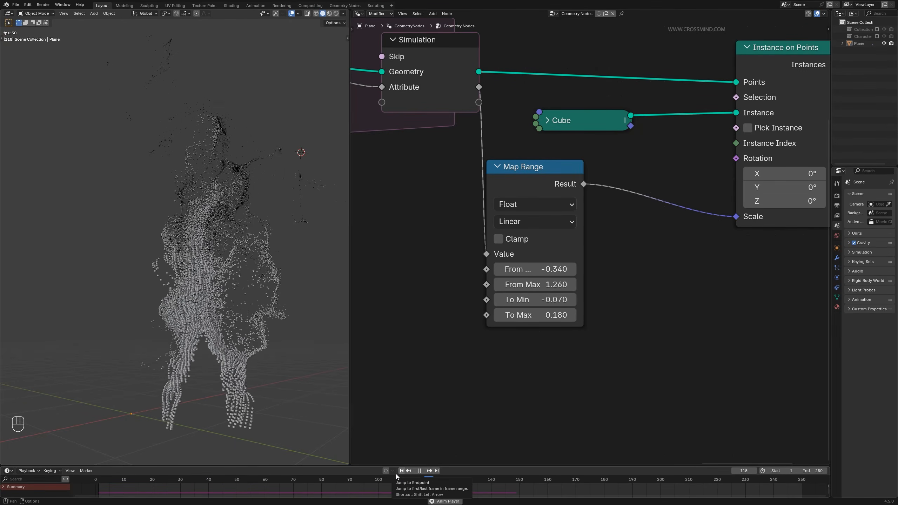
{"action": "key", "text": "space"}
{"action": "left_click", "coordinate": [381, 480]}
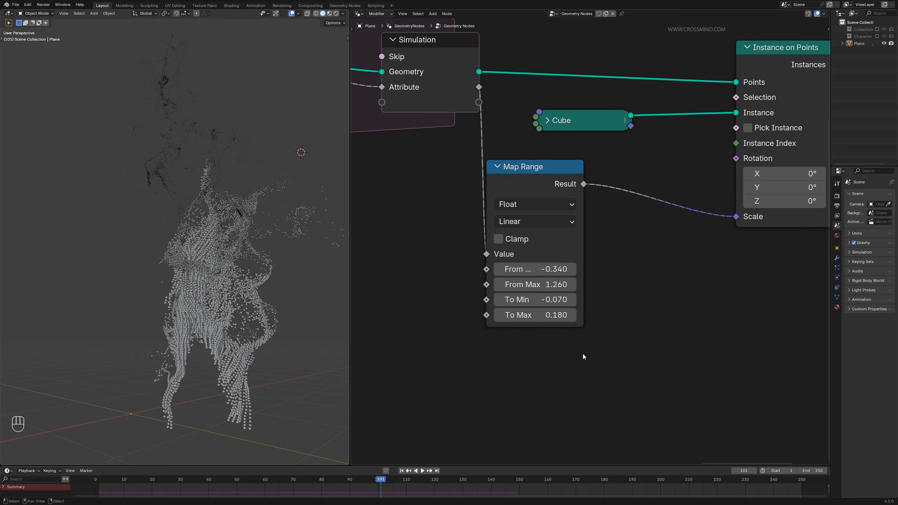
Step: Insert a Math node set to Multiply between the Map Range result and the instance Scale
{"action": "scroll", "coordinate": [588, 353], "scroll_direction": "down", "scroll_amount": 1}
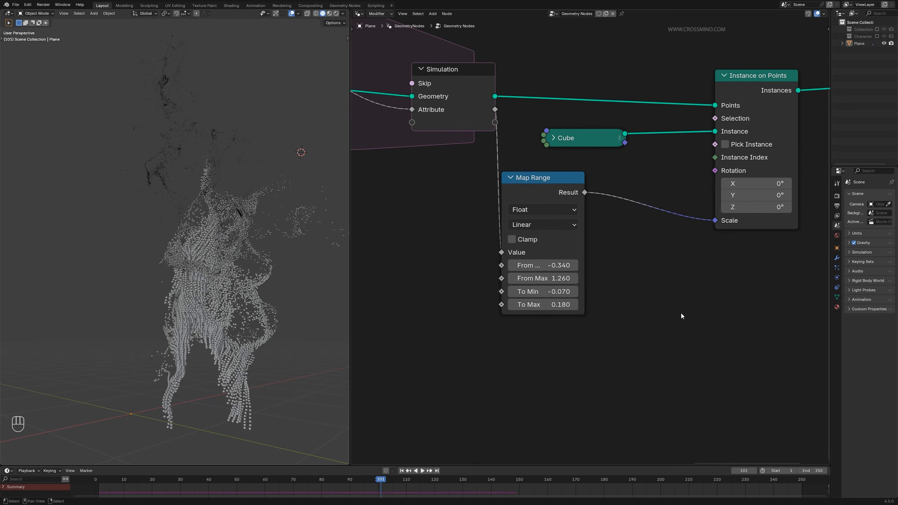
{"action": "scroll", "coordinate": [674, 310], "scroll_direction": "up", "scroll_amount": 1}
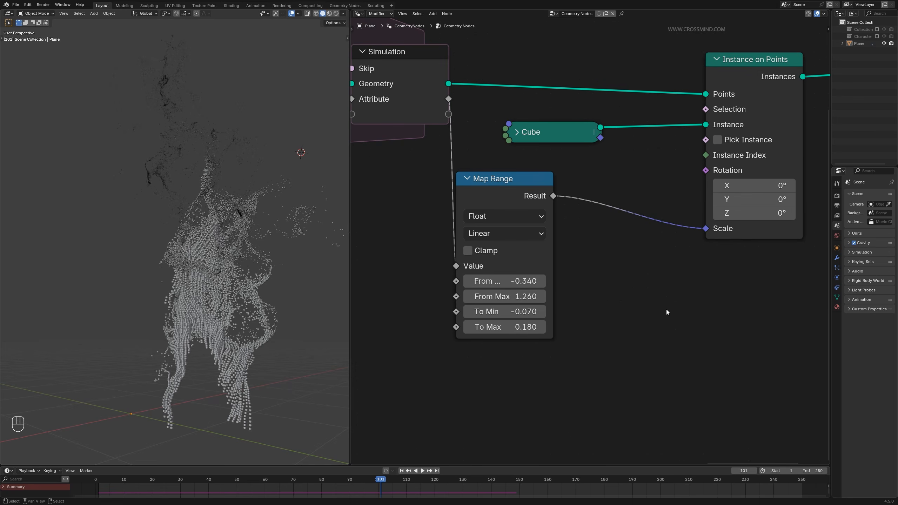
{"action": "scroll", "coordinate": [667, 309], "scroll_direction": "down", "scroll_amount": 2}
{"action": "key", "text": "shift+a"}
{"action": "type", "text": "math"}
{"action": "left_click", "coordinate": [684, 254]}
{"action": "left_click", "coordinate": [606, 208]}
{"action": "scroll", "coordinate": [623, 244], "scroll_direction": "up", "scroll_amount": 3}
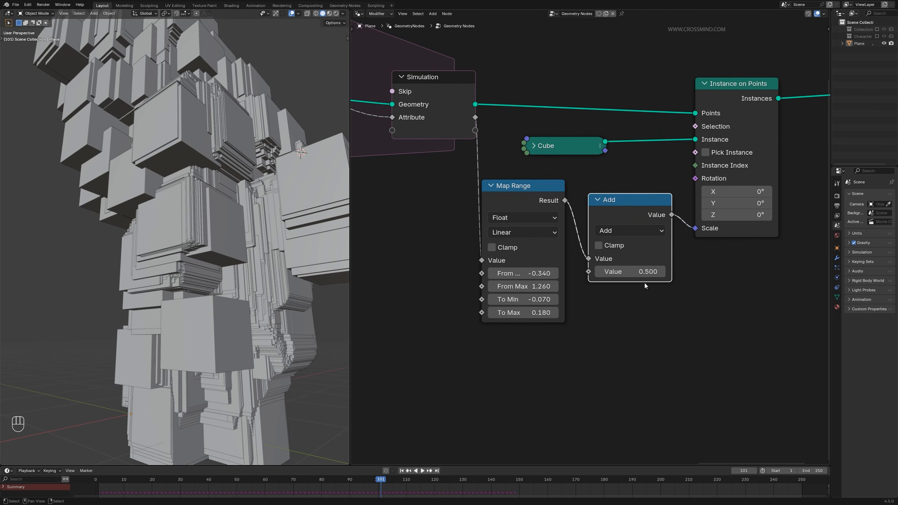
{"action": "left_click", "coordinate": [632, 232]}
{"action": "left_click", "coordinate": [263, 290]}
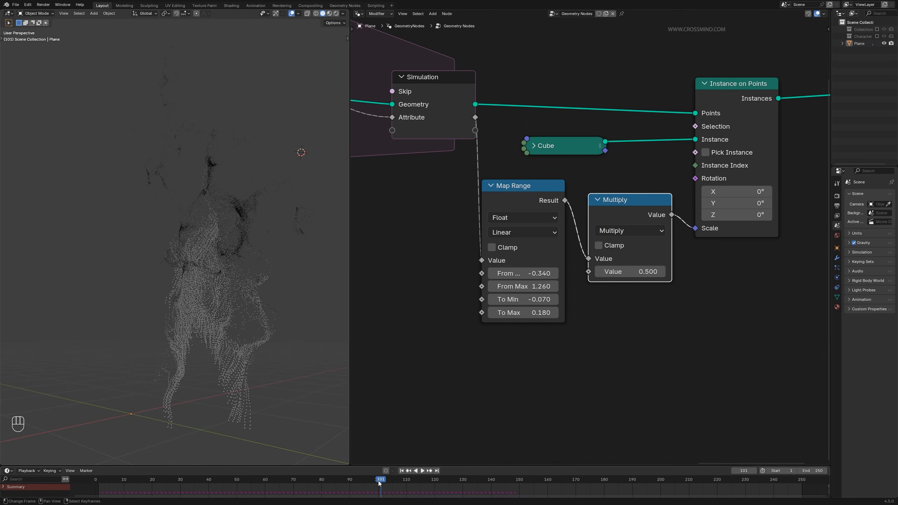
Step: Keyframe the Multiply node's value at 1 on frame 100, and select the plane object
{"action": "left_click", "coordinate": [378, 480]}
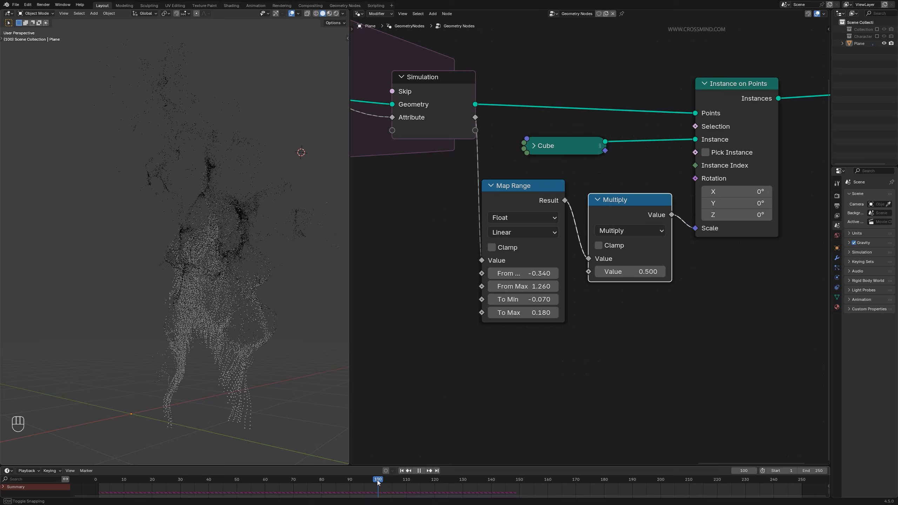
{"action": "left_click", "coordinate": [635, 273]}
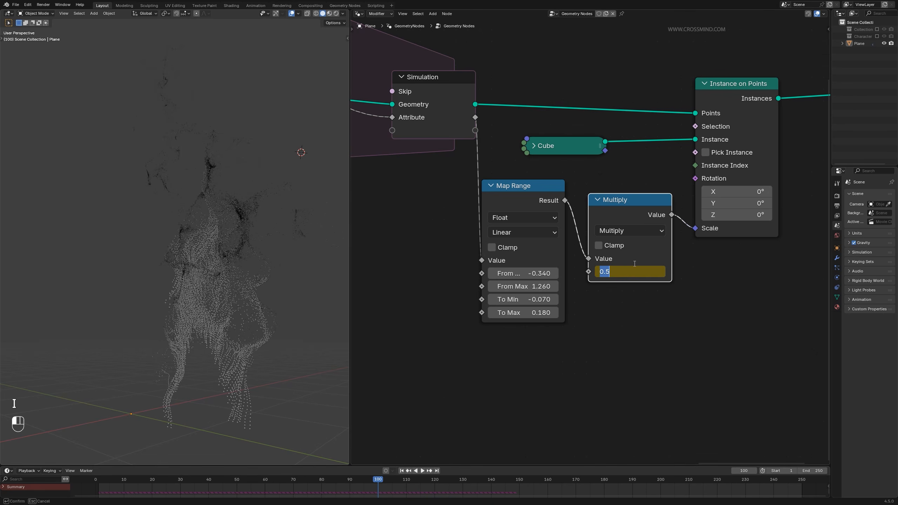
{"action": "type", "text": "1"}
{"action": "key", "text": "Return"}
{"action": "key", "text": "i"}
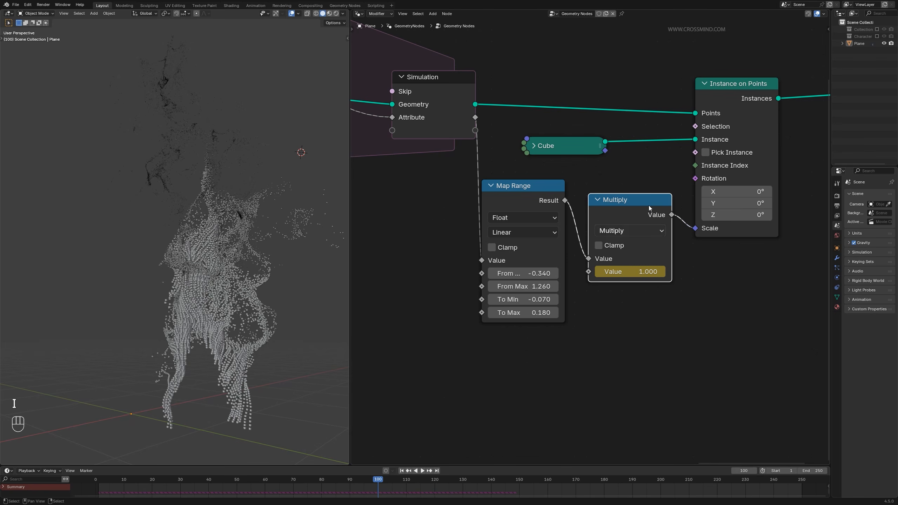
{"action": "left_click", "coordinate": [675, 276]}
{"action": "left_click", "coordinate": [625, 213]}
{"action": "left_click", "coordinate": [271, 338]}
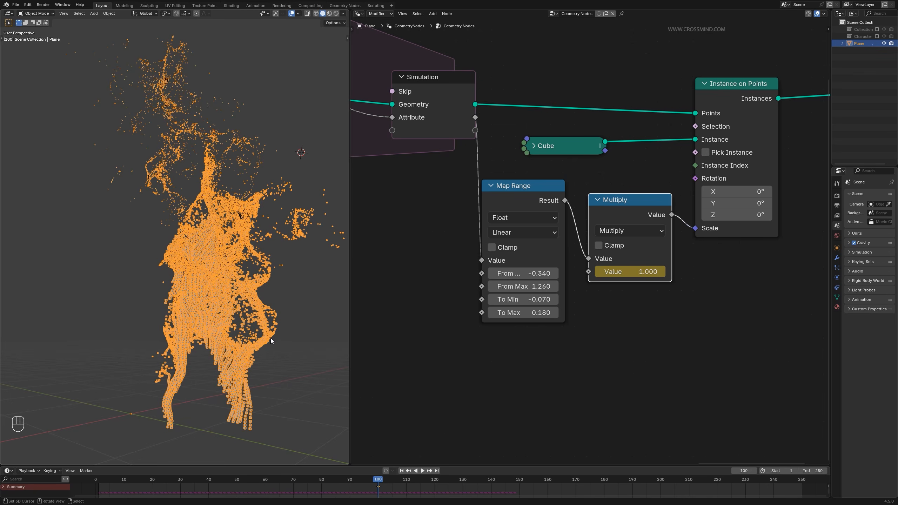
Step: Hide the viewport overlays and keyframe the Multiply node's value at 0.3 on frame 126
{"action": "left_click_drag", "start_coordinate": [376, 482], "coordinate": [451, 486]}
{"action": "left_click", "coordinate": [291, 13]}
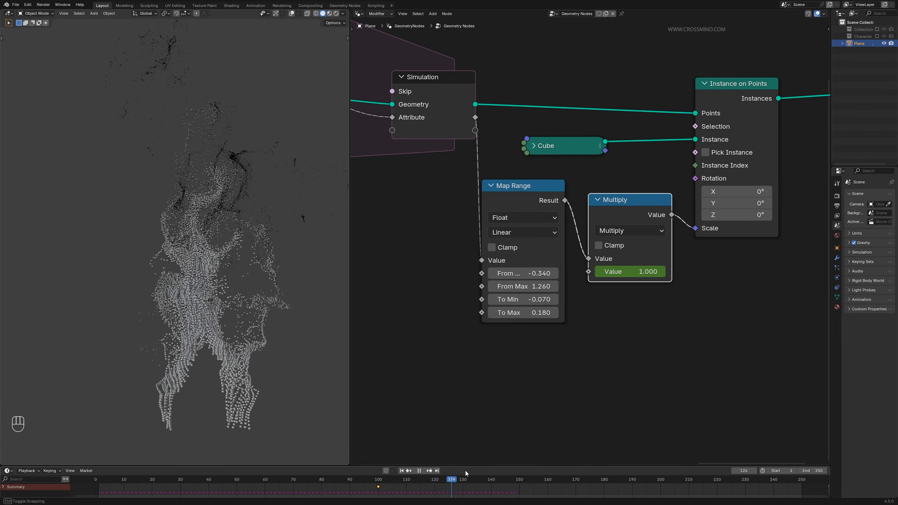
{"action": "left_click", "coordinate": [647, 271]}
{"action": "type", "text": "0"}
{"action": "key", "text": "Return"}
{"action": "key", "text": "i"}
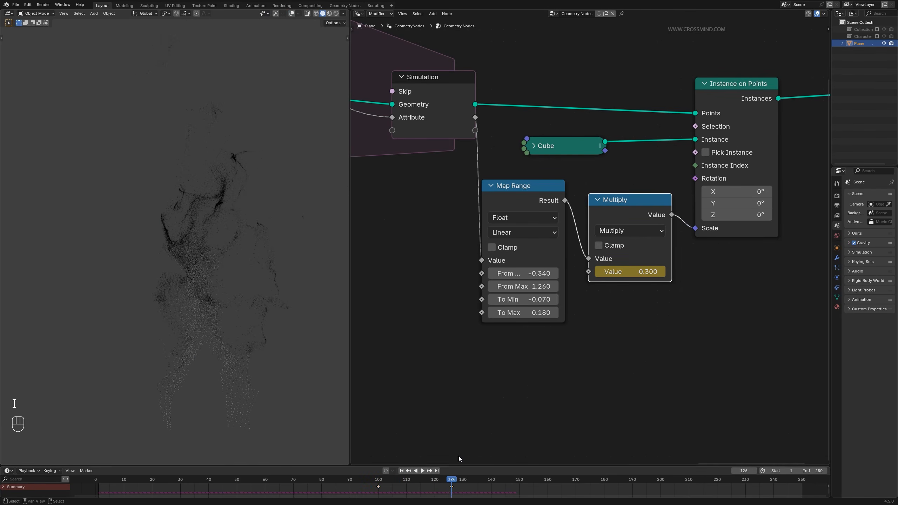
Step: Replay the simulation from the first frame to examine how the cubes shrink, pausing around frame 136
{"action": "left_click_drag", "start_coordinate": [452, 482], "coordinate": [356, 482]}
{"action": "left_click", "coordinate": [402, 471]}
{"action": "key", "text": "space"}
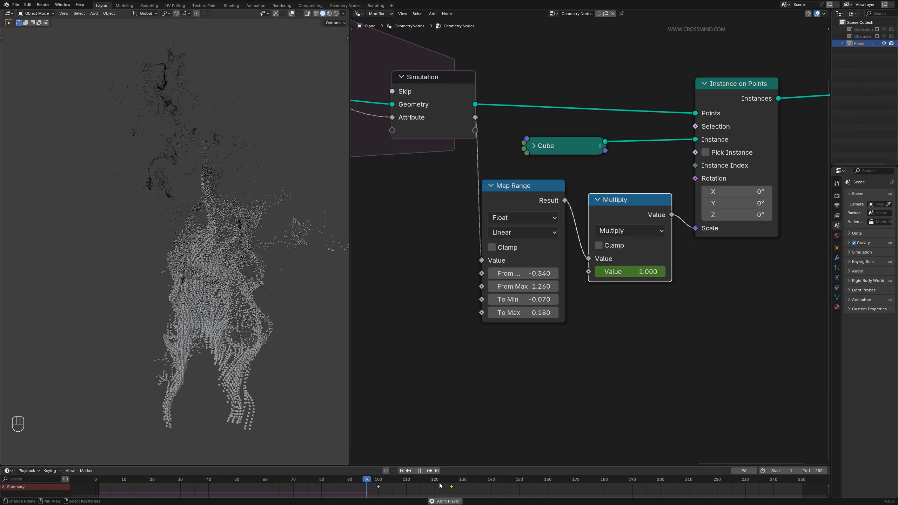
{"action": "key", "text": "space"}
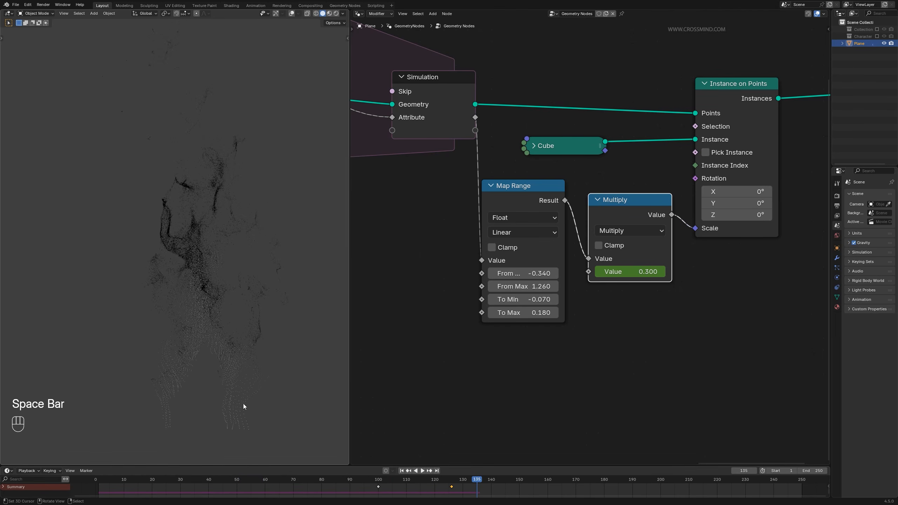
{"action": "key", "text": "space"}
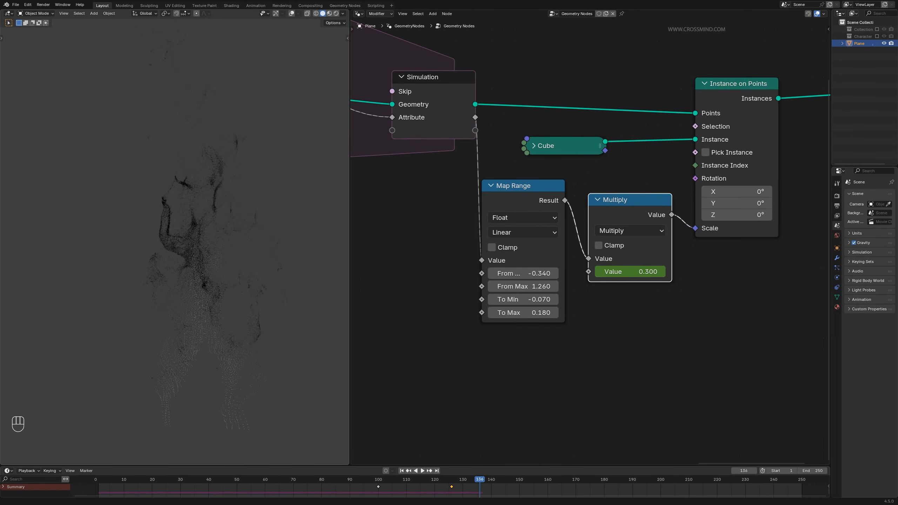
Step: Keyframe the Mesh to Volume node's Density at 10 on frame 120
{"action": "middle_click_drag", "start_coordinate": [464, 338], "coordinate": [762, 337]}
{"action": "scroll", "coordinate": [640, 369], "scroll_direction": "down", "scroll_amount": 10}
{"action": "scroll", "coordinate": [762, 336], "scroll_direction": "up", "scroll_amount": 4}
{"action": "middle_click_drag", "start_coordinate": [490, 279], "coordinate": [734, 308]}
{"action": "scroll", "coordinate": [400, 171], "scroll_direction": "up", "scroll_amount": 3}
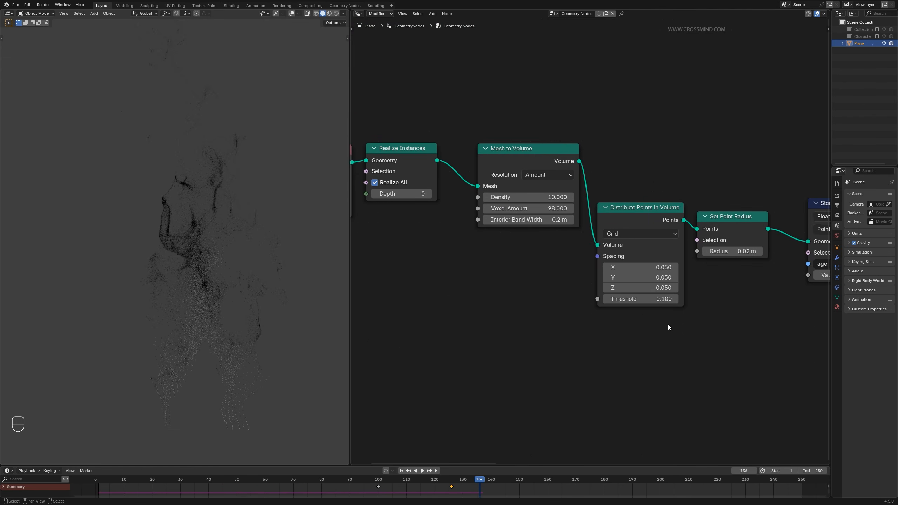
{"action": "left_click_drag", "start_coordinate": [416, 485], "coordinate": [435, 485]}
{"action": "key", "text": "i"}
Step: Keyframe the Mesh to Volume node's Density on frame 148, trying 2 and settling on 0
{"action": "left_click_drag", "start_coordinate": [415, 480], "coordinate": [513, 481]}
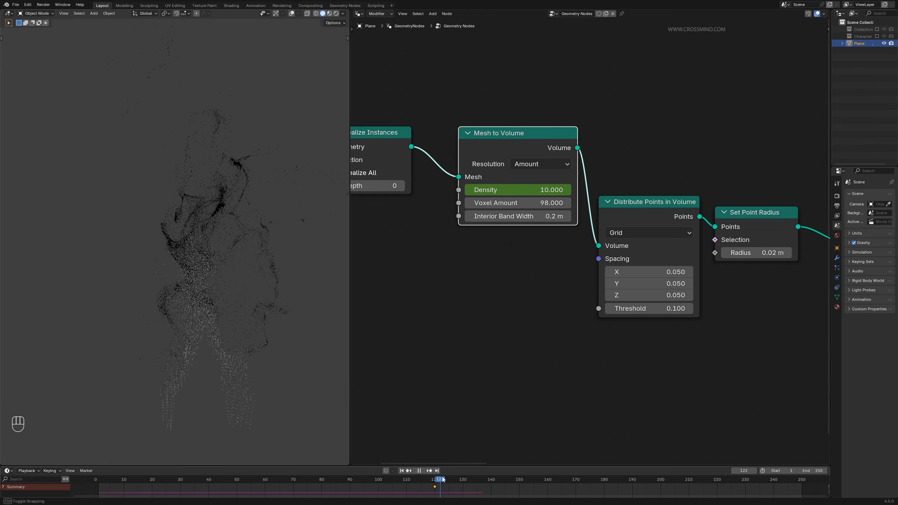
{"action": "left_click", "coordinate": [530, 191]}
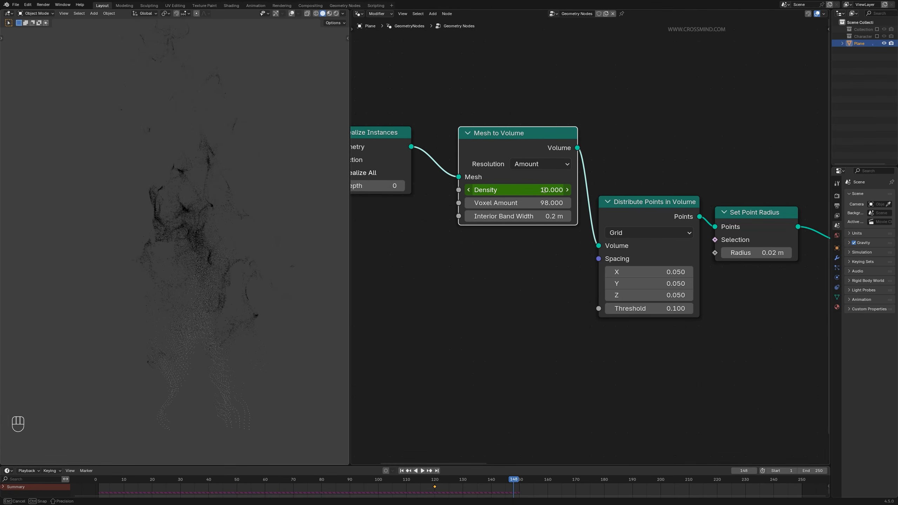
{"action": "type", "text": "2"}
{"action": "key", "text": "Return"}
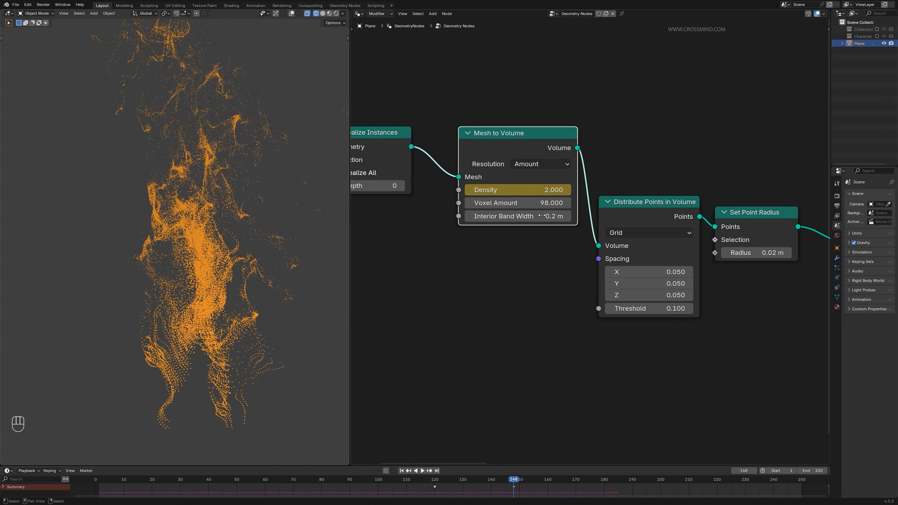
{"action": "left_click", "coordinate": [550, 190]}
{"action": "key", "text": "Return"}
Step: Replay the simulation from the first frame to examine how the emission stops, and return to frame 1
{"action": "left_click", "coordinate": [402, 471]}
{"action": "key", "text": "space"}
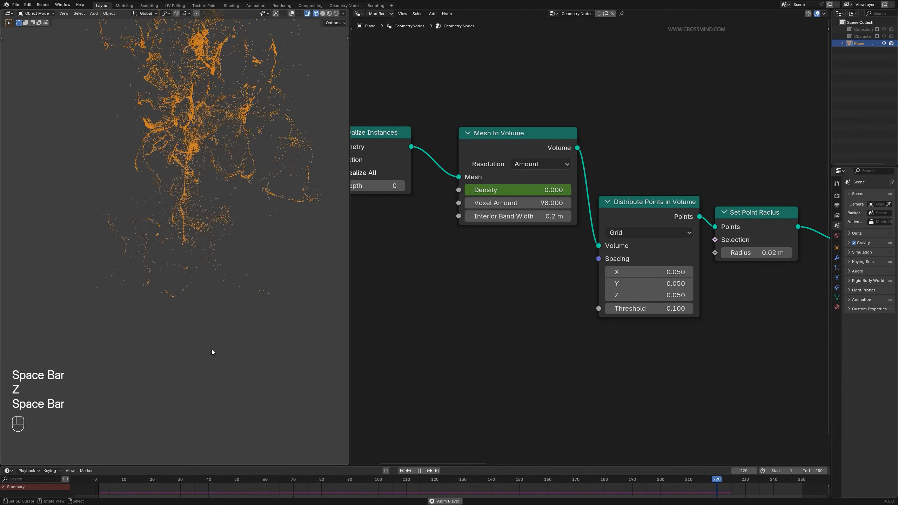
{"action": "key", "text": "space"}
{"action": "left_click", "coordinate": [402, 471]}
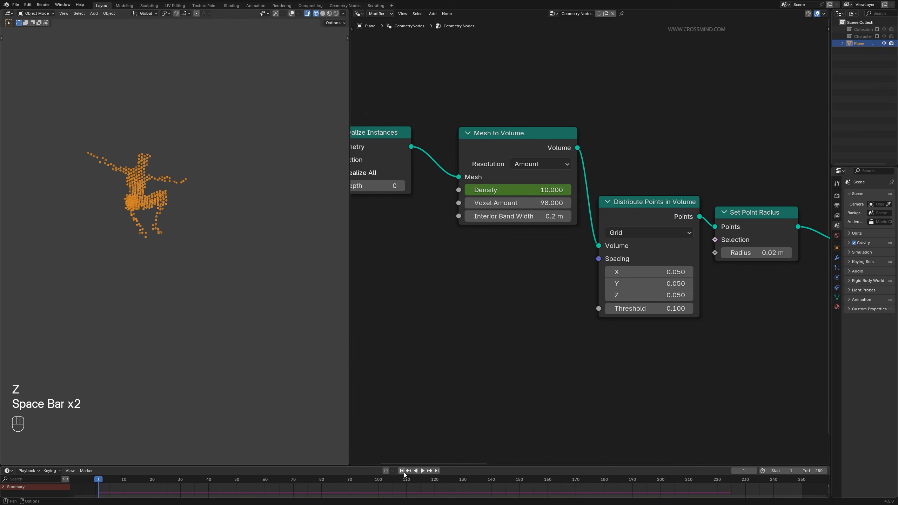
Step: Move the Group Output node farther away from Instance on Points to make room for more nodes
{"action": "scroll", "coordinate": [685, 353], "scroll_direction": "down", "scroll_amount": 6}
{"action": "middle_click_drag", "start_coordinate": [615, 314], "coordinate": [732, 303]}
{"action": "scroll", "coordinate": [693, 283], "scroll_direction": "up", "scroll_amount": 3}
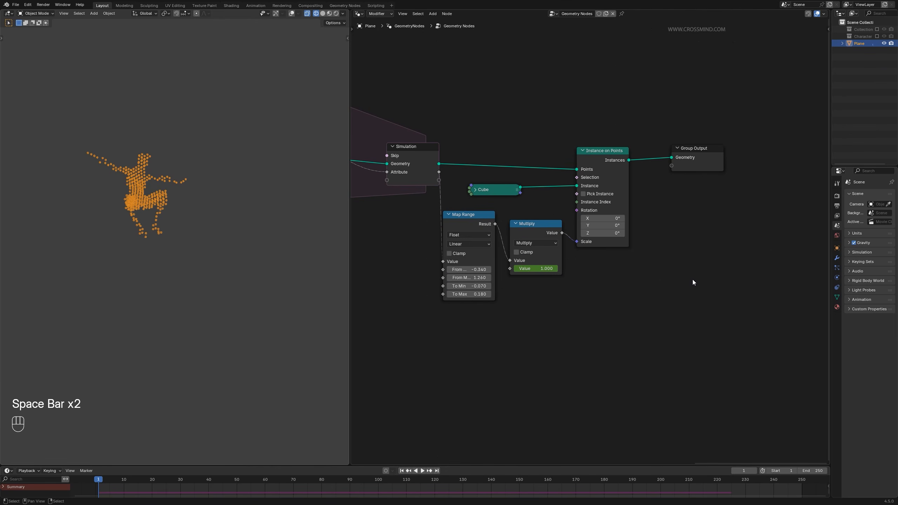
{"action": "key", "text": "g"}
{"action": "scroll", "coordinate": [768, 203], "scroll_direction": "down", "scroll_amount": 2}
{"action": "key", "text": "g"}
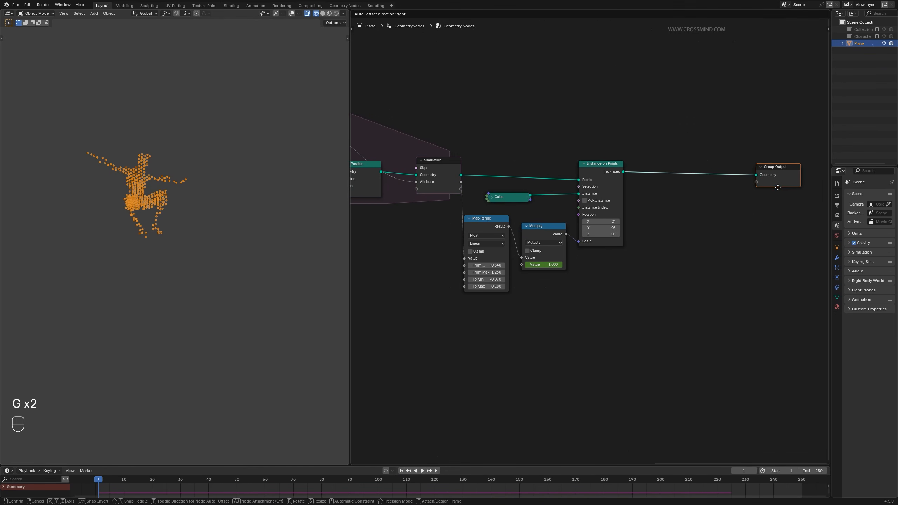
Step: Search the available nodes for "de" to add a new node to the tree
{"action": "key", "text": "shift+a"}
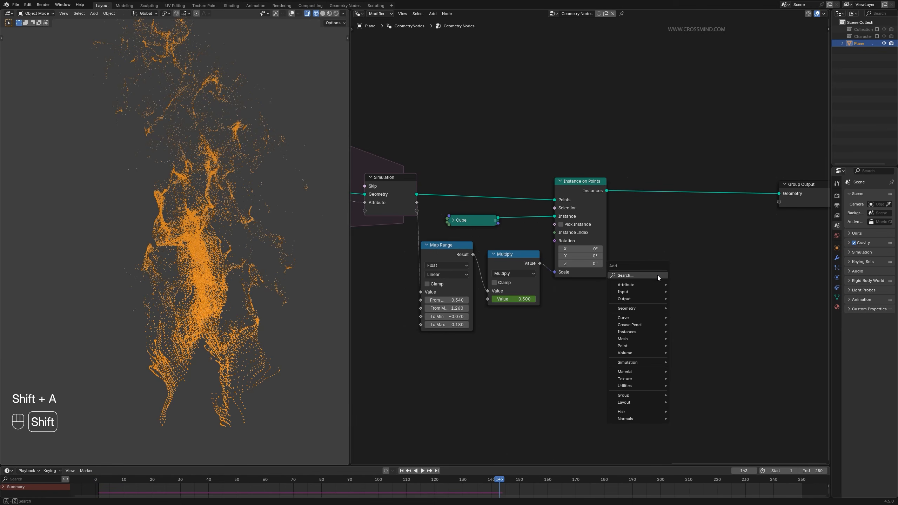
{"action": "left_click", "coordinate": [658, 276]}
{"action": "type", "text": "de"}
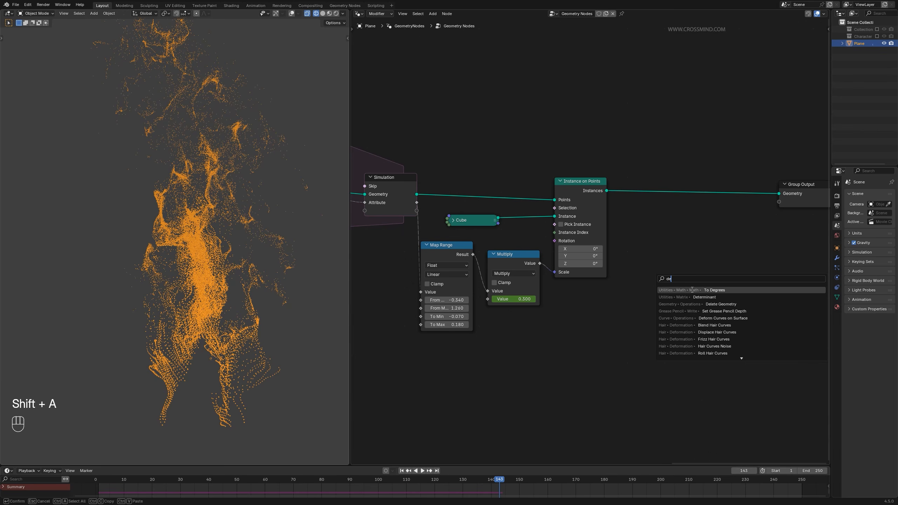
Step: Add a Delete Geometry node between Instance on Points and Group Output
{"action": "type", "text": "lete"}
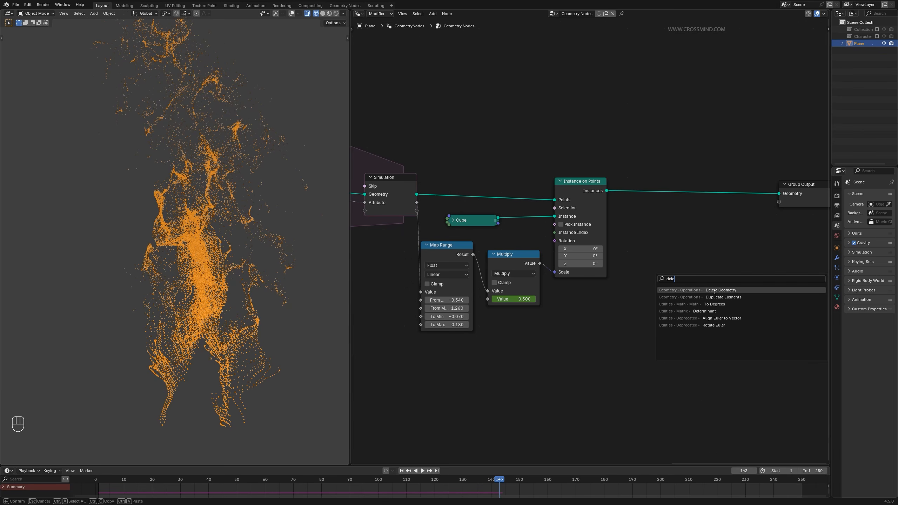
{"action": "key", "text": "Return"}
{"action": "left_click", "coordinate": [676, 181]}
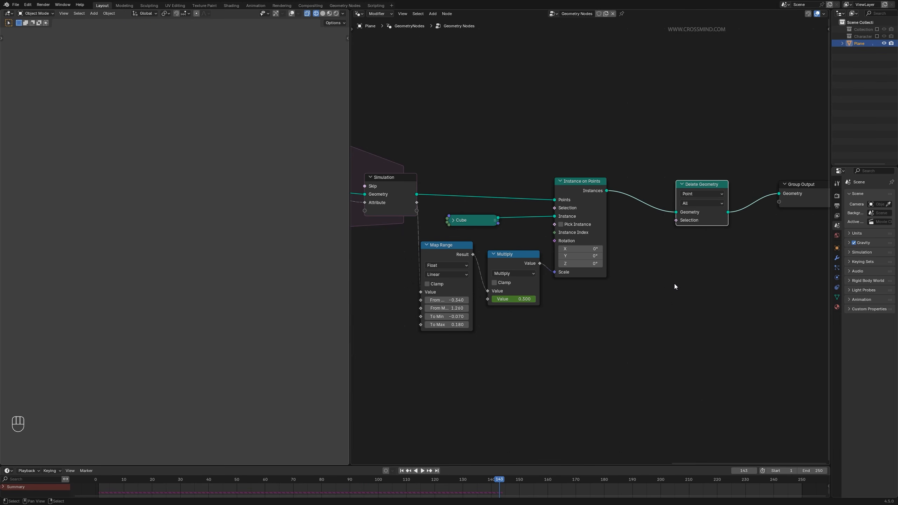
Step: Duplicate the Map Range node with its Attribute link kept and connect its Result to the Delete Geometry Selection input
{"action": "scroll", "coordinate": [675, 284], "scroll_direction": "down", "scroll_amount": 5}
{"action": "middle_click_drag", "start_coordinate": [596, 318], "coordinate": [653, 302]}
{"action": "scroll", "coordinate": [653, 302], "scroll_direction": "up", "scroll_amount": 2}
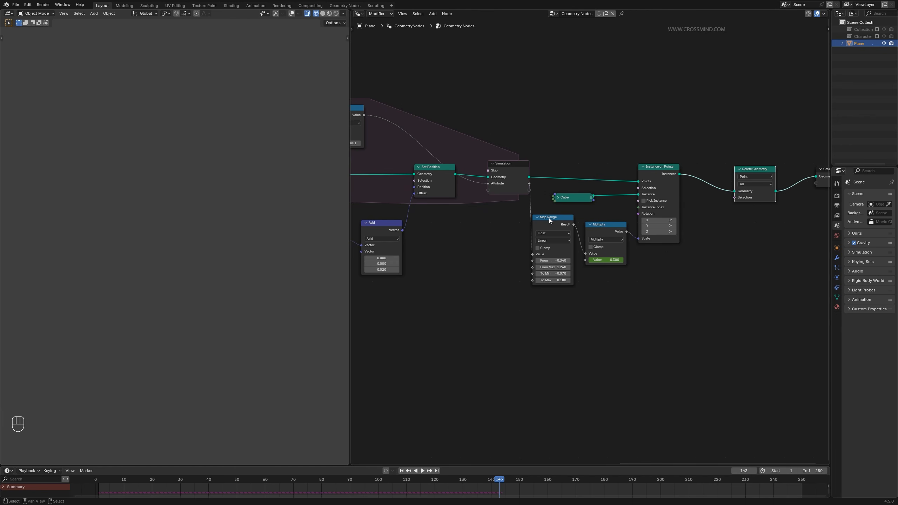
{"action": "middle_click_drag", "start_coordinate": [596, 325], "coordinate": [526, 370]}
{"action": "scroll", "coordinate": [526, 371], "scroll_direction": "up", "scroll_amount": 3}
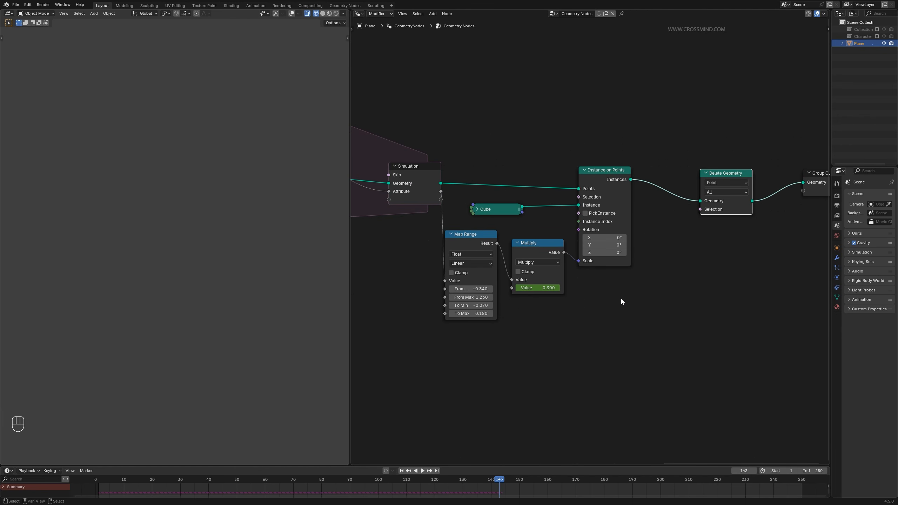
{"action": "middle_click_drag", "start_coordinate": [621, 299], "coordinate": [586, 277]}
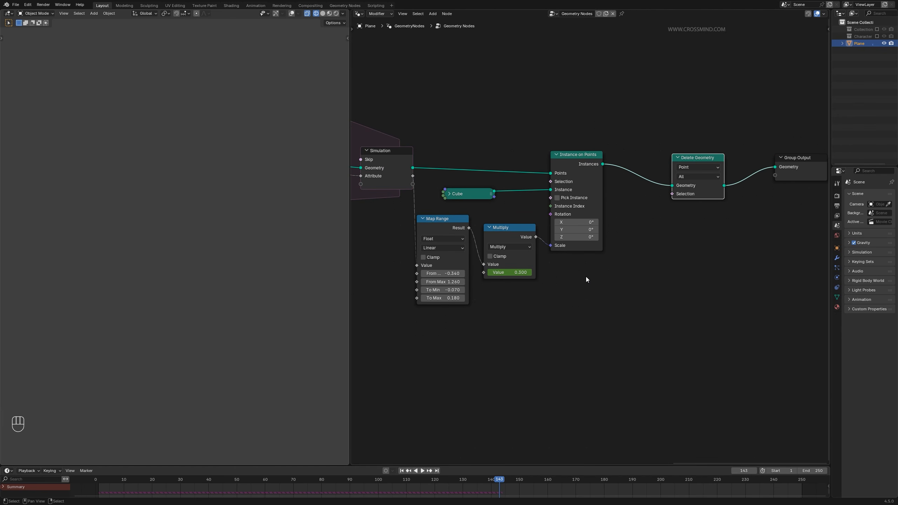
{"action": "left_click", "coordinate": [399, 155]}
{"action": "left_click", "coordinate": [447, 221]}
{"action": "key", "text": "ctrl+shift+d"}
{"action": "left_click", "coordinate": [505, 342]}
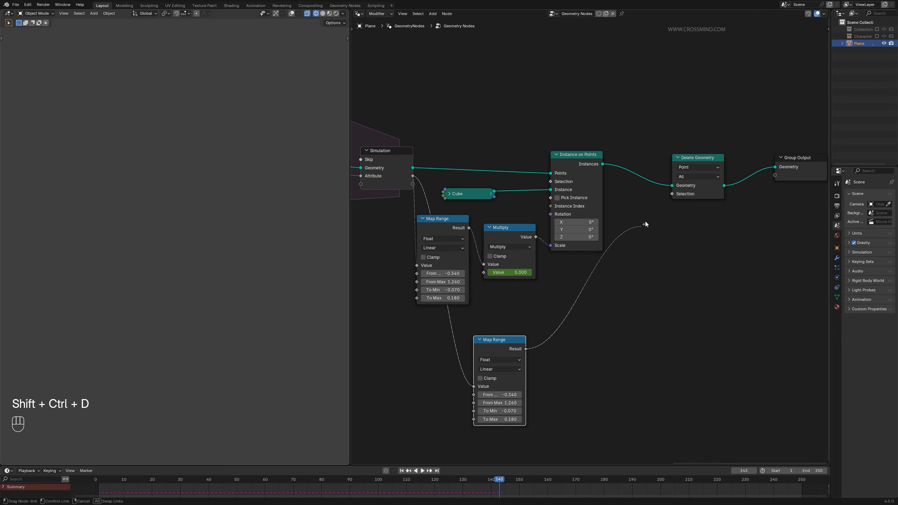
{"action": "left_click_drag", "start_coordinate": [646, 222], "coordinate": [667, 199]}
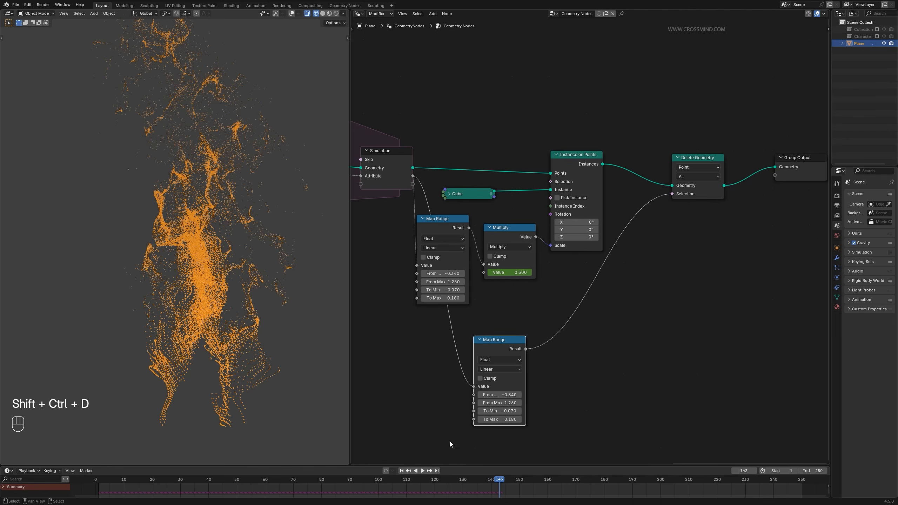
Step: Play the simulation from the first frame to check the effect of the Delete Geometry node
{"action": "left_click", "coordinate": [402, 471]}
{"action": "key", "text": "space"}
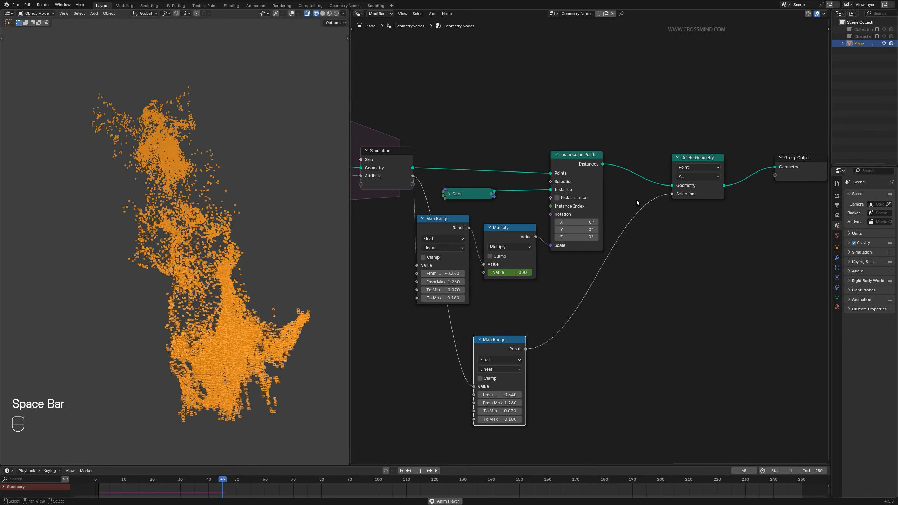
{"action": "left_click", "coordinate": [698, 177]}
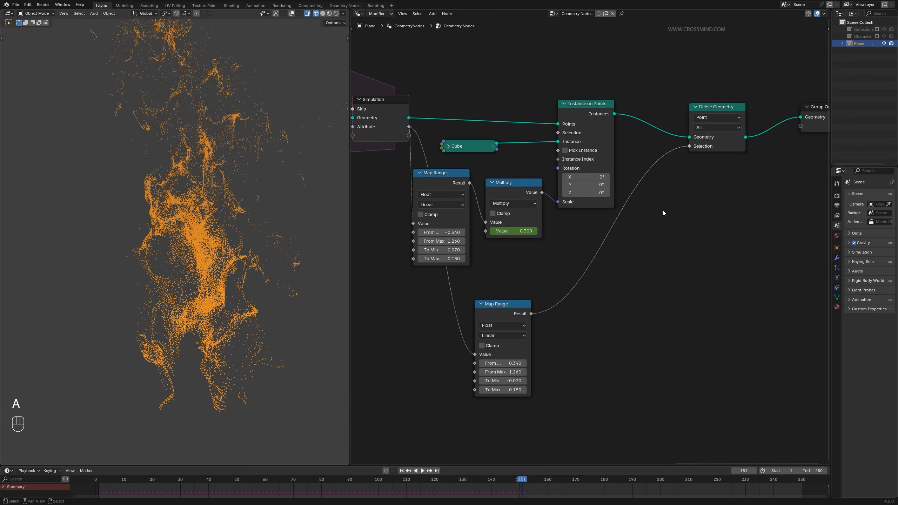
Step: Insert a Realize Instances node between Instance on Points and Delete Geometry
{"action": "key", "text": "a"}
{"action": "key", "text": "a"}
{"action": "key", "text": "shift+a"}
{"action": "type", "text": "rea"}
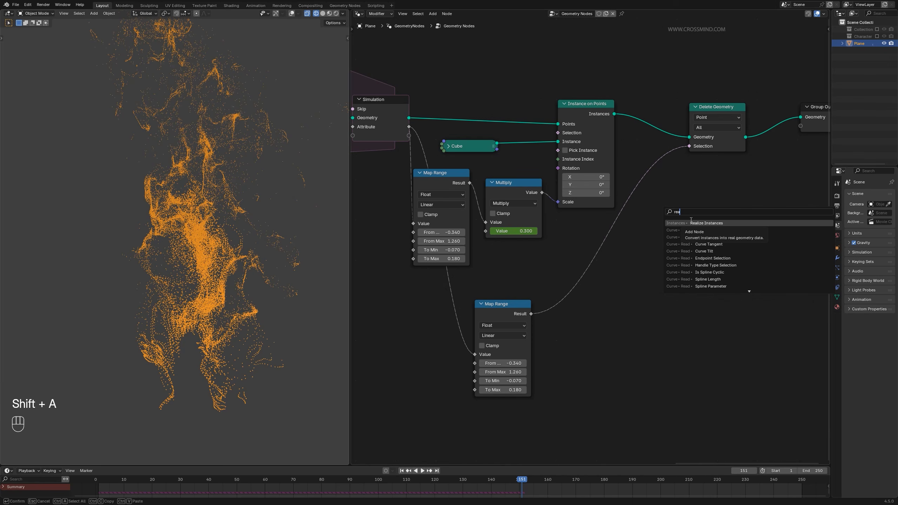
{"action": "left_click", "coordinate": [704, 223]}
{"action": "left_click", "coordinate": [637, 101]}
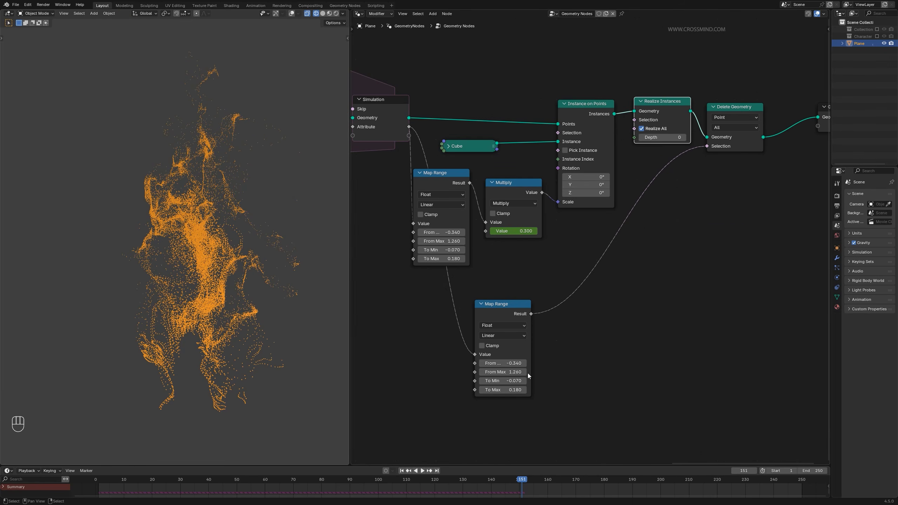
Step: Replay the simulation from the first frame to check how the particles disappear with realized instances
{"action": "left_click_drag", "start_coordinate": [516, 364], "coordinate": [516, 363], "text": "shift"}
{"action": "left_click", "coordinate": [401, 471]}
{"action": "key", "text": "space"}
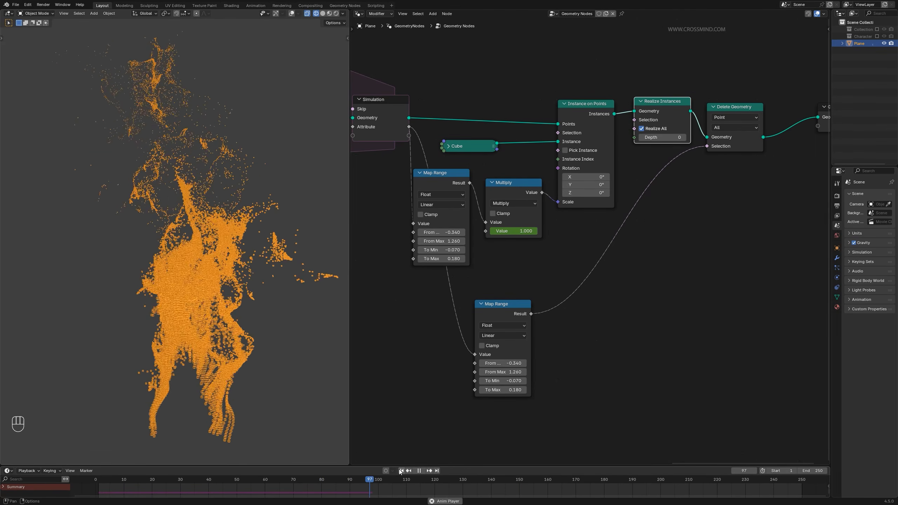
{"action": "key", "text": "space"}
{"action": "key", "text": "z"}
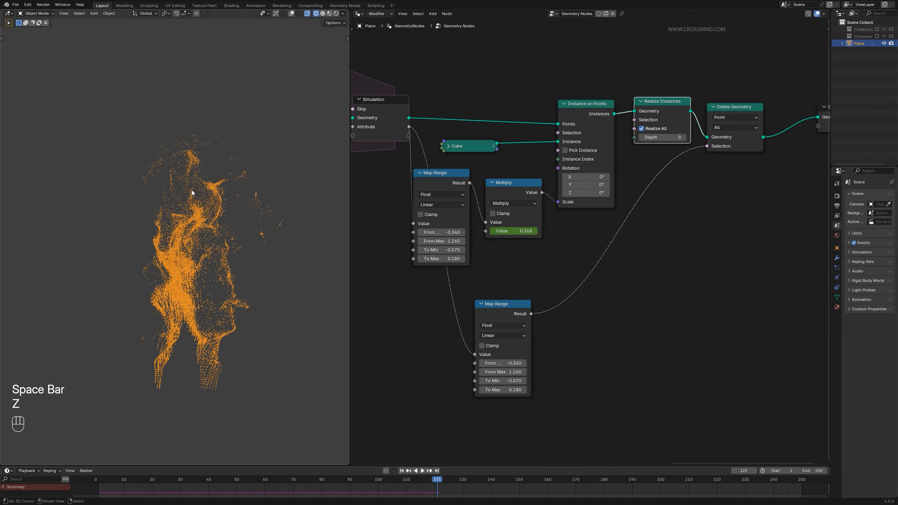
{"action": "key", "text": "space"}
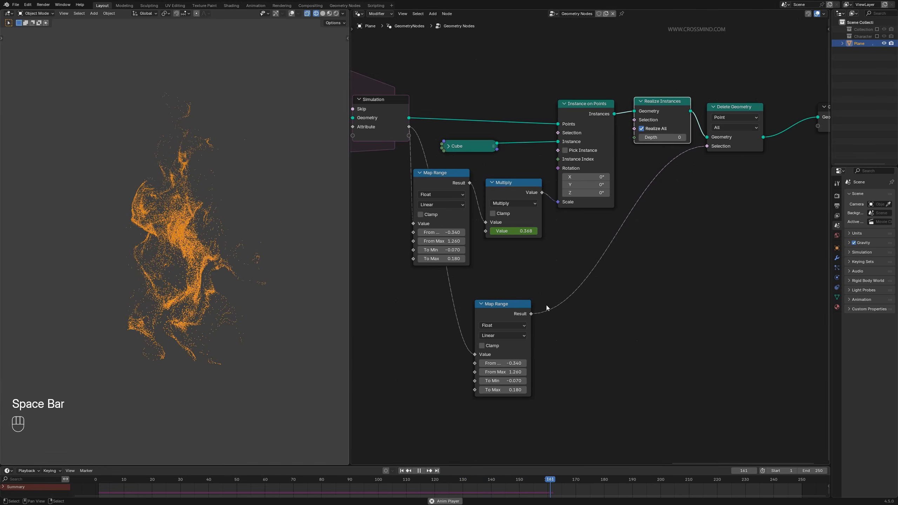
{"action": "key", "text": "space"}
Step: Examine the Multiply and Delete Geometry nodes while playing the rest of the simulation in short stretches
{"action": "scroll", "coordinate": [538, 176], "scroll_direction": "up", "scroll_amount": 1}
{"action": "left_click", "coordinate": [538, 177]}
{"action": "key", "text": "space"}
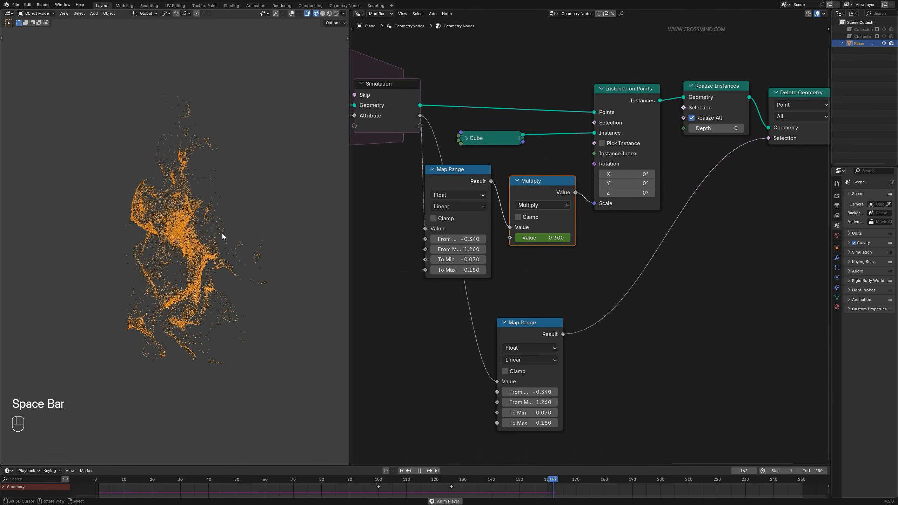
{"action": "key", "text": "space"}
{"action": "middle_click_drag", "start_coordinate": [799, 117], "coordinate": [763, 110]}
{"action": "left_click", "coordinate": [764, 104]}
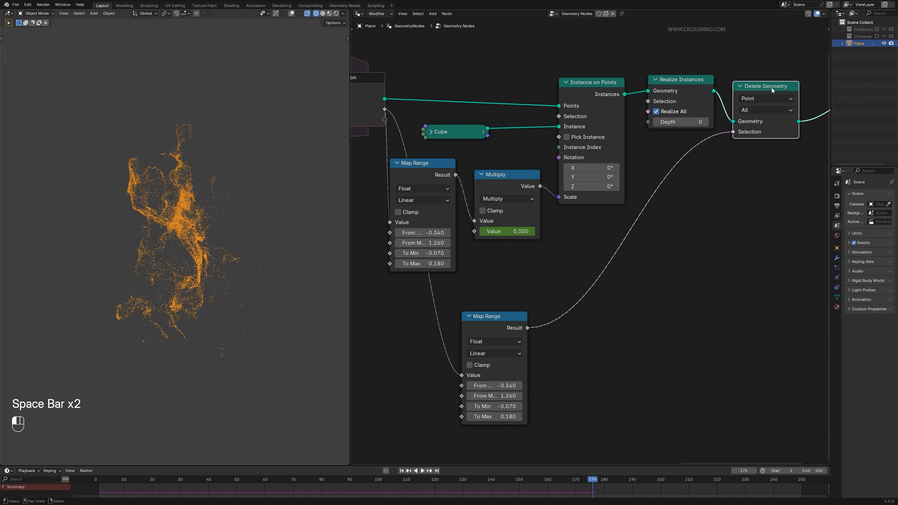
{"action": "key", "text": "space"}
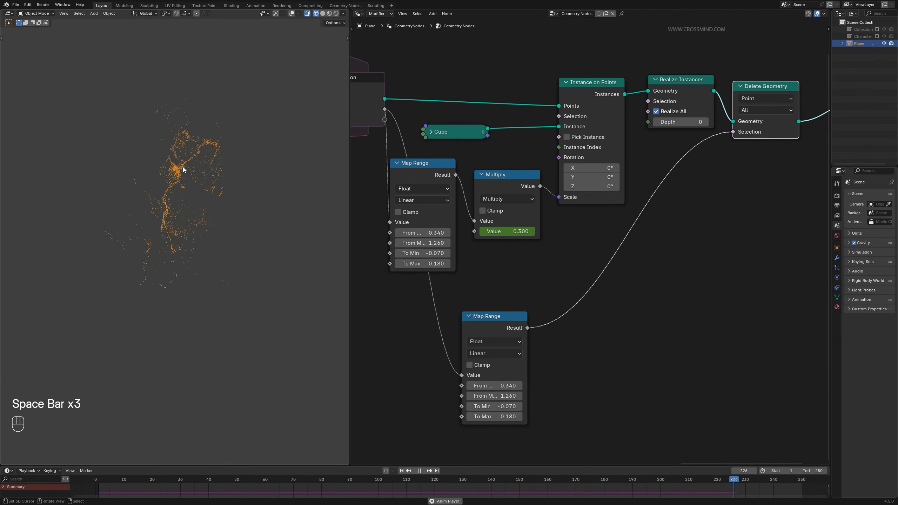
{"action": "key", "text": "space"}
{"action": "middle_click_drag", "start_coordinate": [766, 123], "coordinate": [723, 125]}
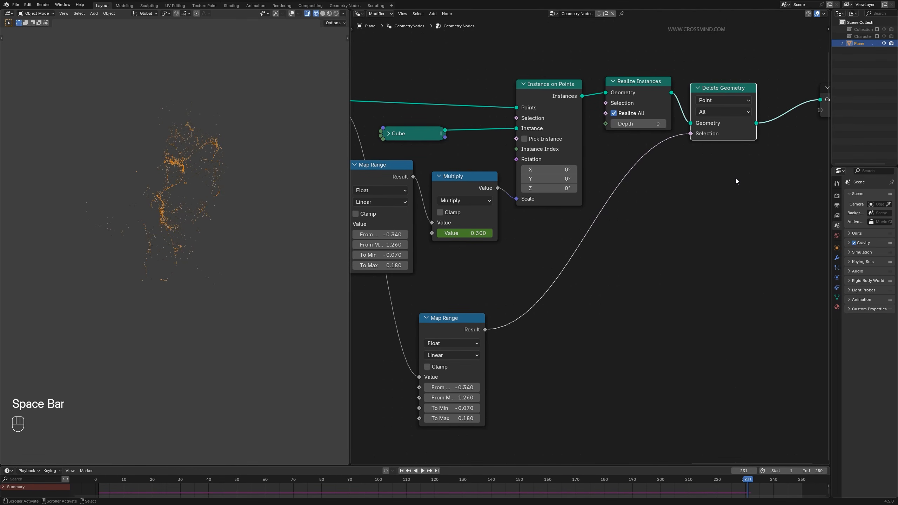
Step: Mute the Delete Geometry and Multiply nodes and play the simulation from the first frame without them
{"action": "key", "text": "m"}
{"action": "left_click", "coordinate": [475, 177]}
{"action": "key", "text": "m"}
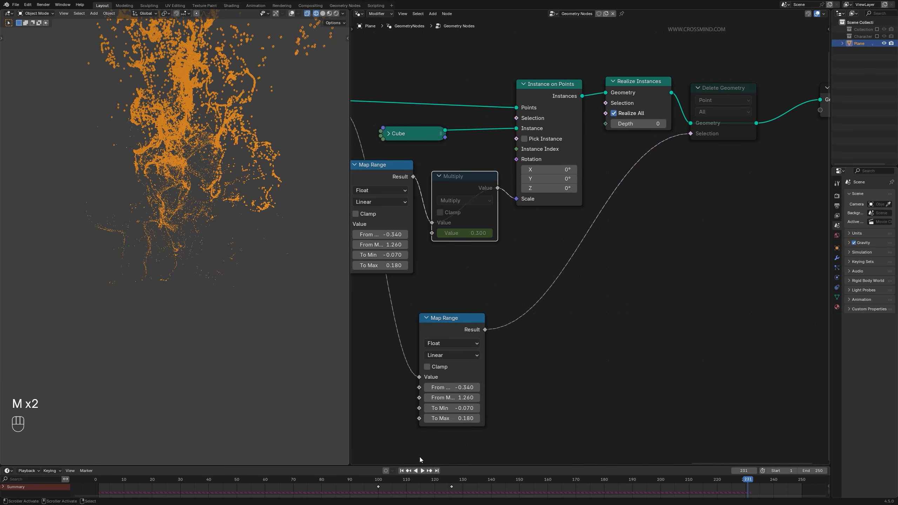
{"action": "left_click", "coordinate": [402, 471]}
{"action": "key", "text": "space"}
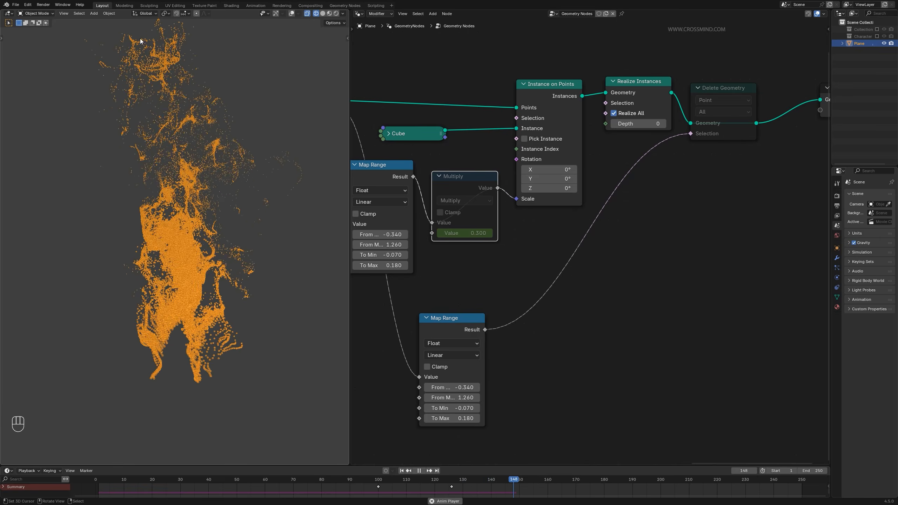
{"action": "key", "text": "space"}
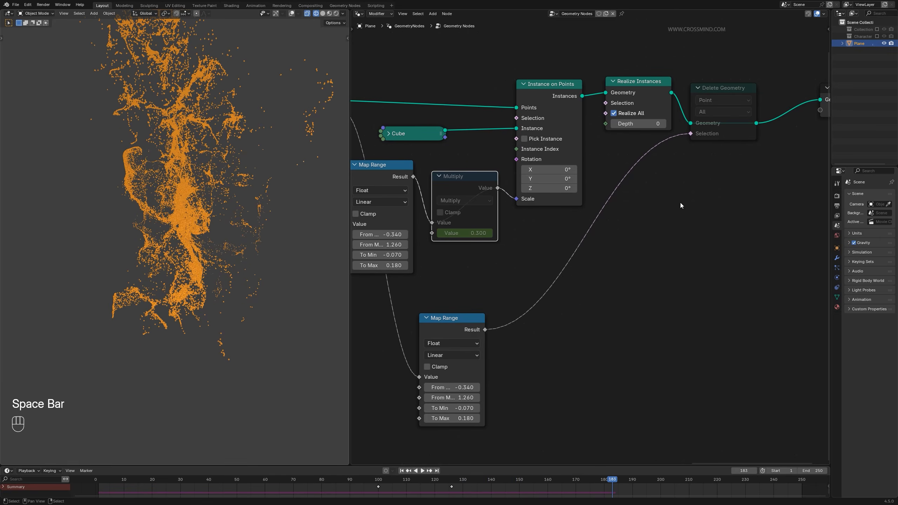
Step: Unmute the Delete Geometry node and replay the simulation from the first frame with only the deletion active
{"action": "middle_click_drag", "start_coordinate": [729, 91], "coordinate": [757, 87]}
{"action": "left_click", "coordinate": [757, 87]}
{"action": "key", "text": "m"}
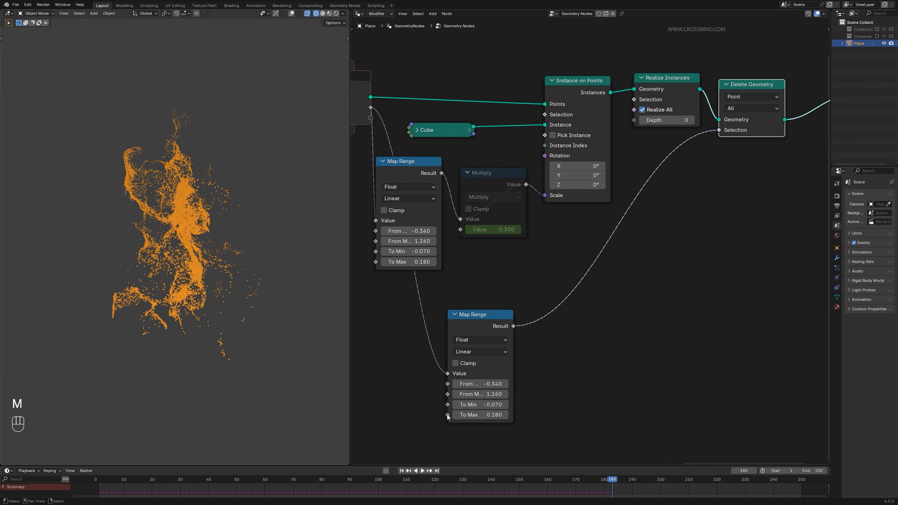
{"action": "left_click", "coordinate": [402, 471]}
{"action": "key", "text": "space"}
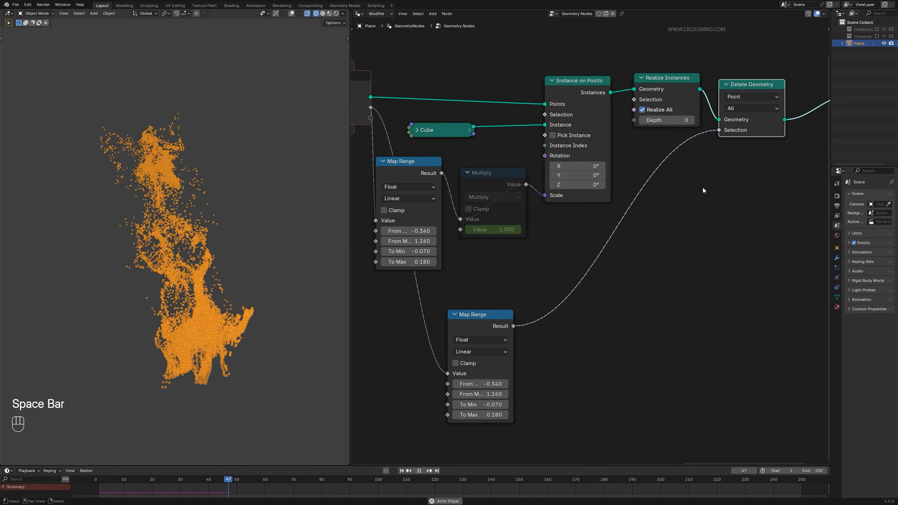
{"action": "middle_click_drag", "start_coordinate": [605, 320], "coordinate": [619, 319]}
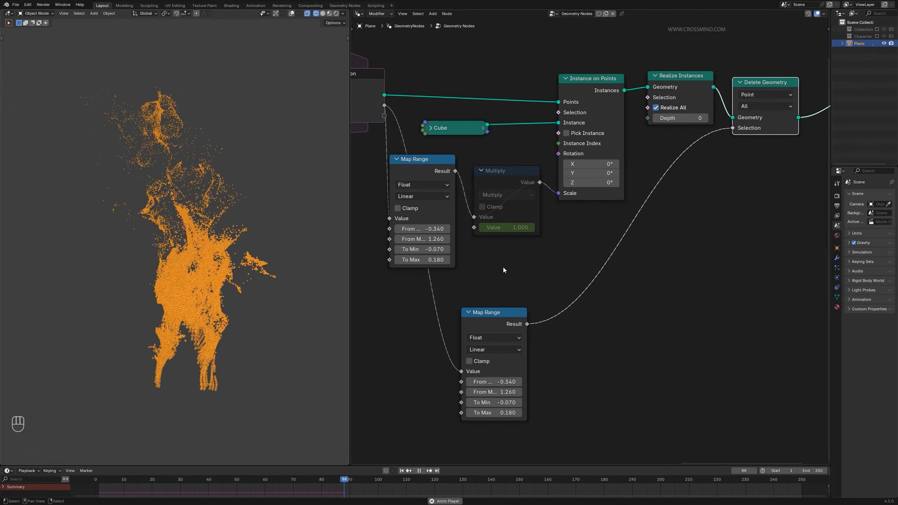
Step: Unmute the Multiply node and play the simulation from the first frame with both nodes active
{"action": "left_click", "coordinate": [504, 174]}
{"action": "key", "text": "m"}
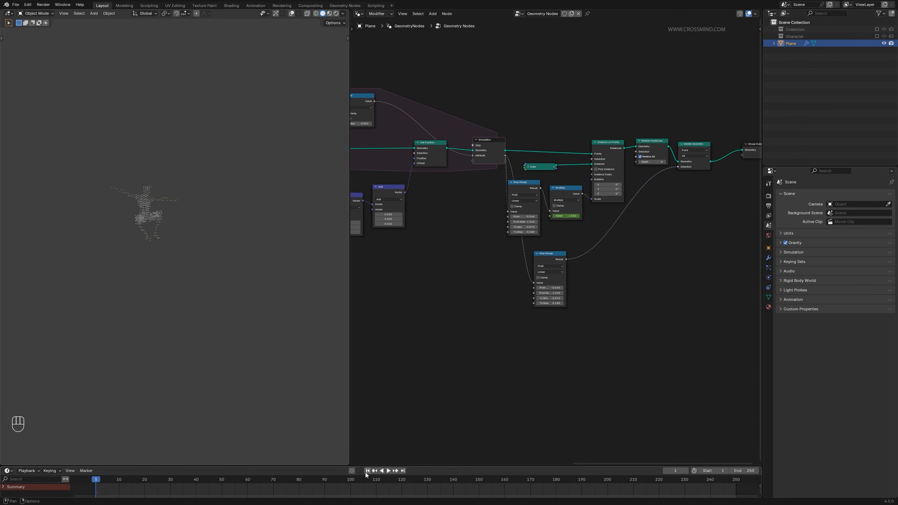
{"action": "key", "text": "space"}
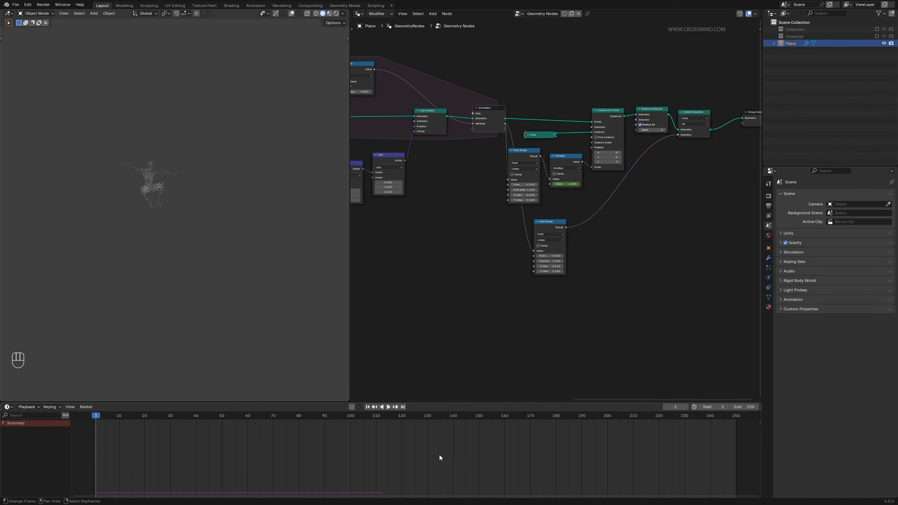
{"action": "key", "text": "space"}
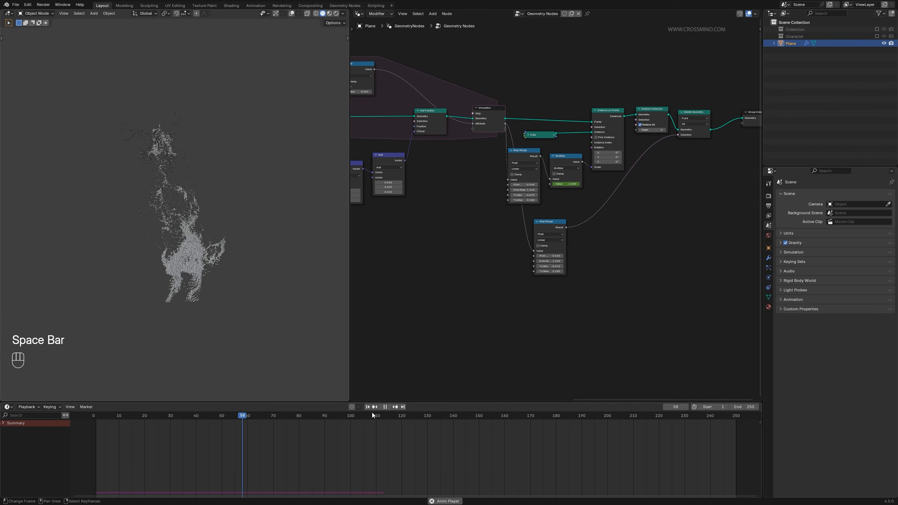
{"action": "key", "text": "space"}
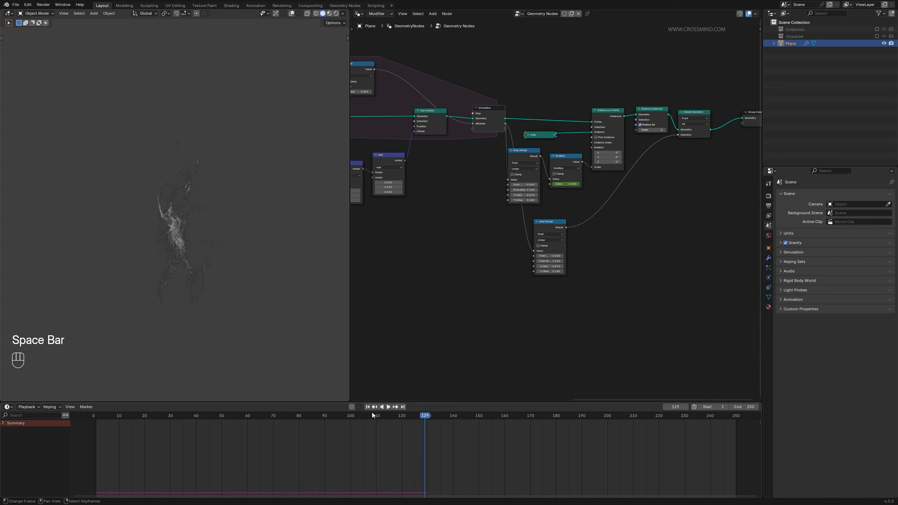
Step: Play the simulation again from the first frame and stop at frame 55
{"action": "key", "text": "space"}
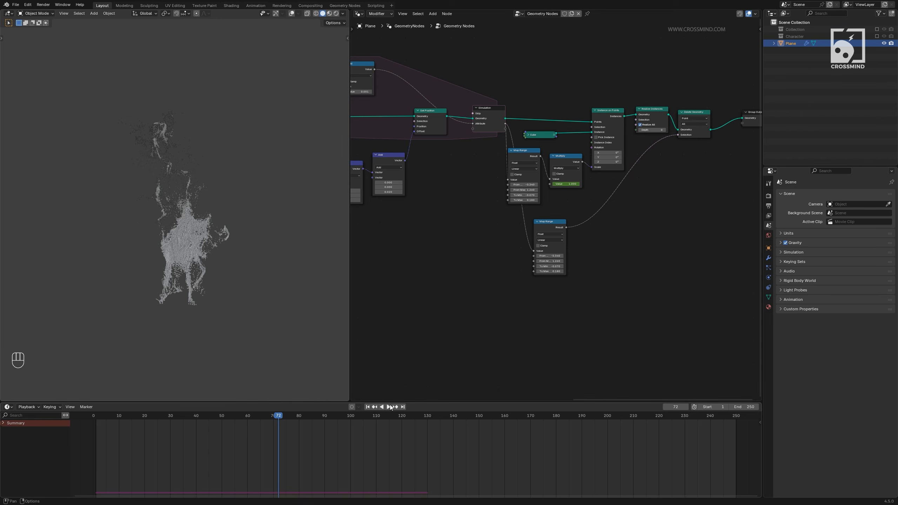
{"action": "left_click", "coordinate": [368, 407]}
{"action": "key", "text": "space"}
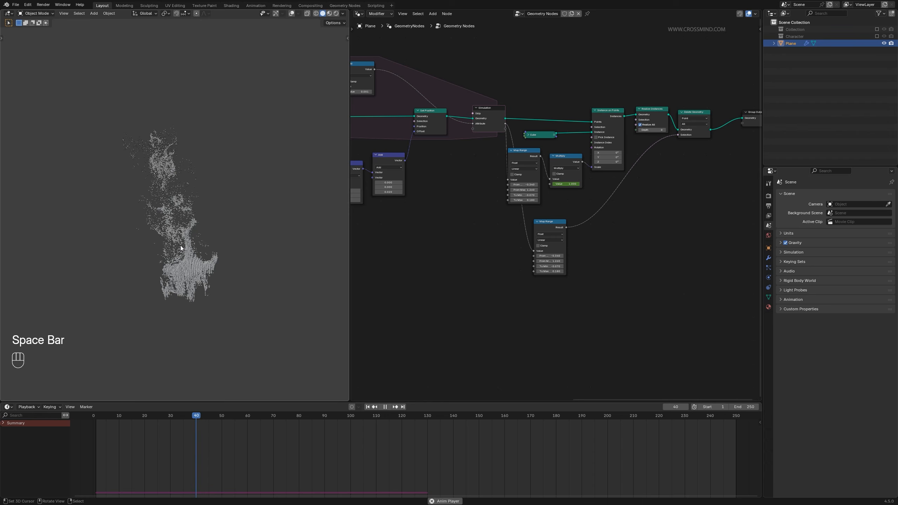
{"action": "key", "text": "space"}
Step: Enable the collection holding the armature in the view layer and show the viewport overlays
{"action": "left_click", "coordinate": [878, 29]}
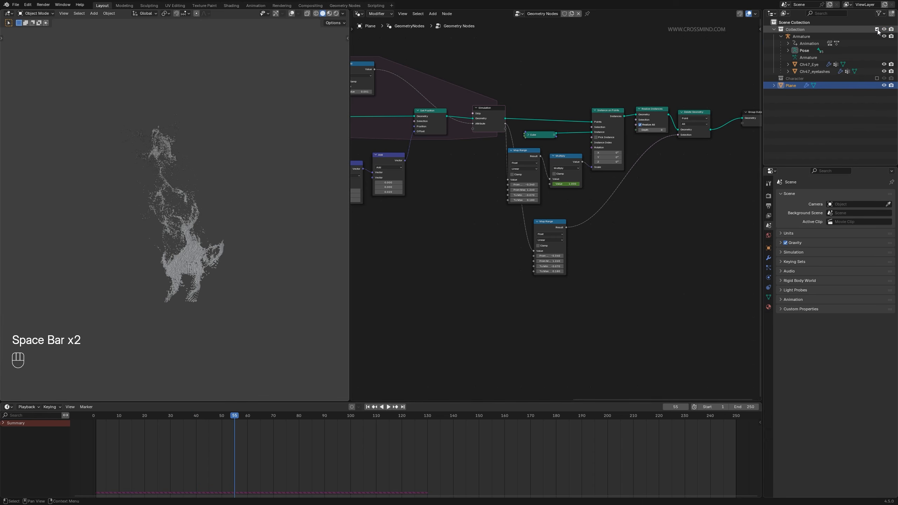
{"action": "left_click", "coordinate": [296, 14]}
{"action": "left_click", "coordinate": [224, 184]}
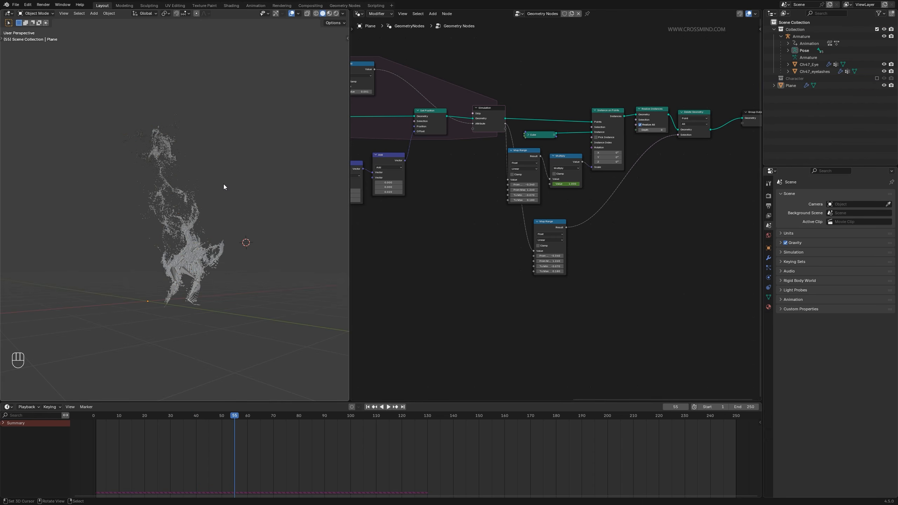
Step: Toggle local view, hide the Plane object and select the armature in the viewport
{"action": "key", "text": "KP_Divide"}
{"action": "key", "text": "KP_Divide"}
{"action": "key", "text": "KP_Divide"}
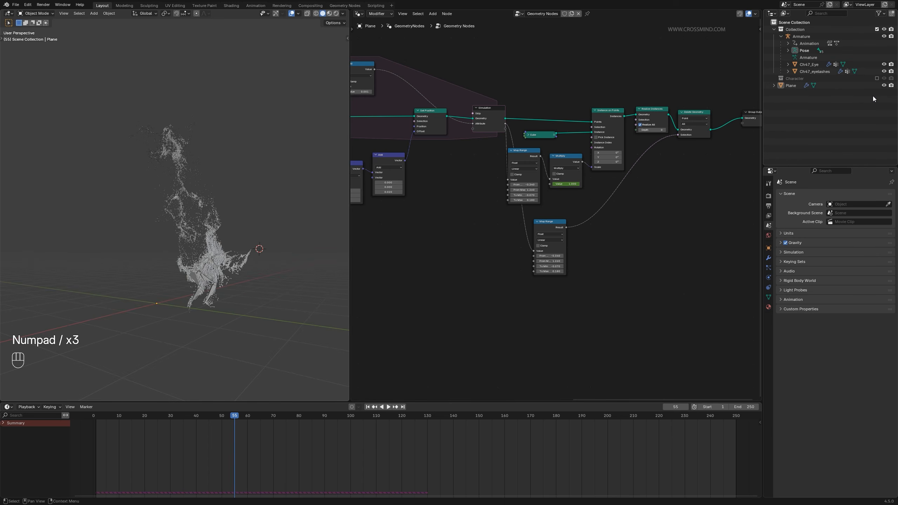
{"action": "left_click", "coordinate": [884, 86]}
{"action": "left_click", "coordinate": [213, 270]}
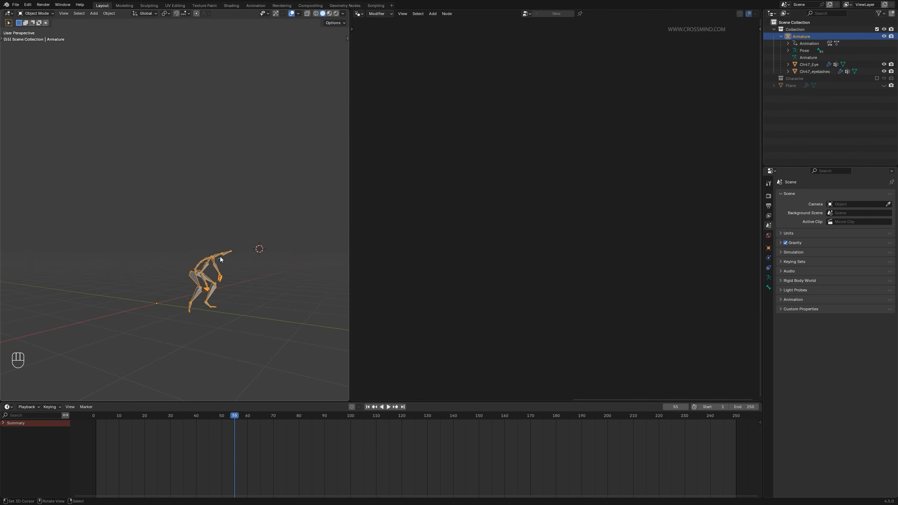
Step: Put the armature in Pose Mode and show the Nonlinear Animation editor in an enlarged timeline area
{"action": "left_click", "coordinate": [44, 13]}
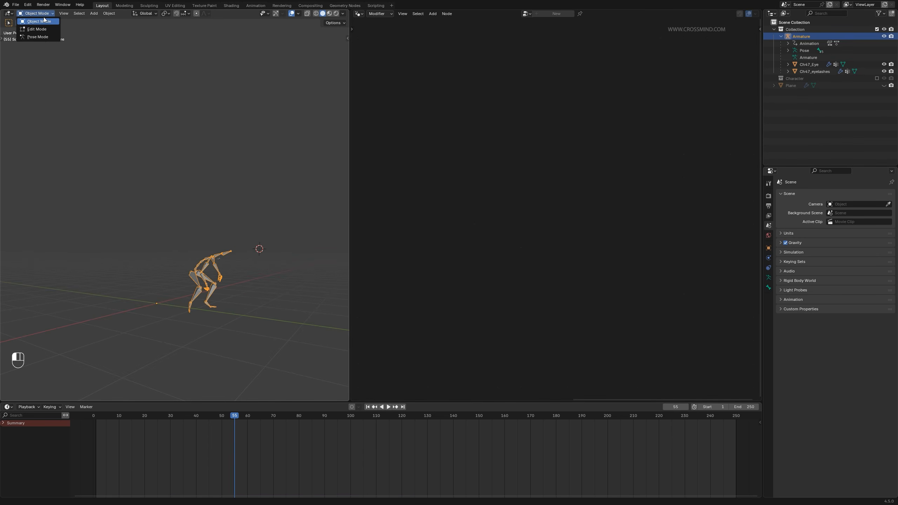
{"action": "left_click", "coordinate": [40, 36]}
{"action": "left_click_drag", "start_coordinate": [318, 403], "coordinate": [318, 359]}
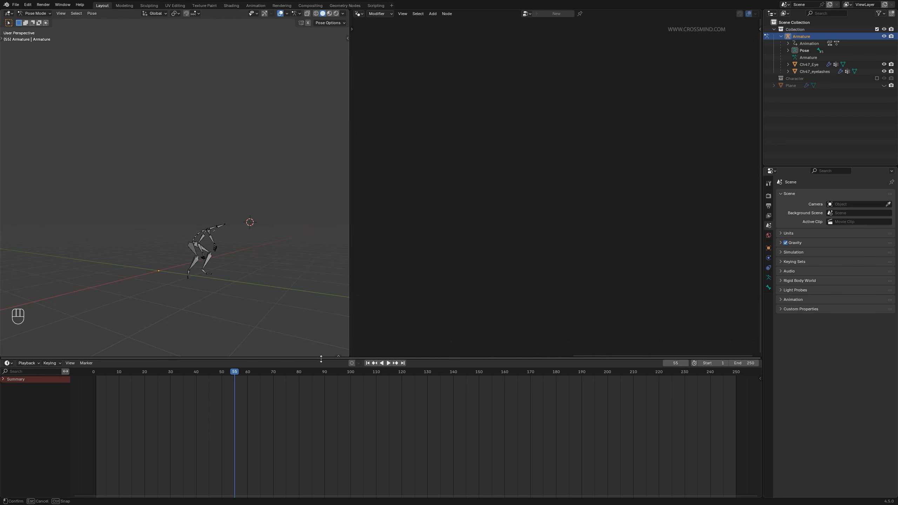
{"action": "left_click", "coordinate": [8, 363]}
{"action": "left_click", "coordinate": [112, 411]}
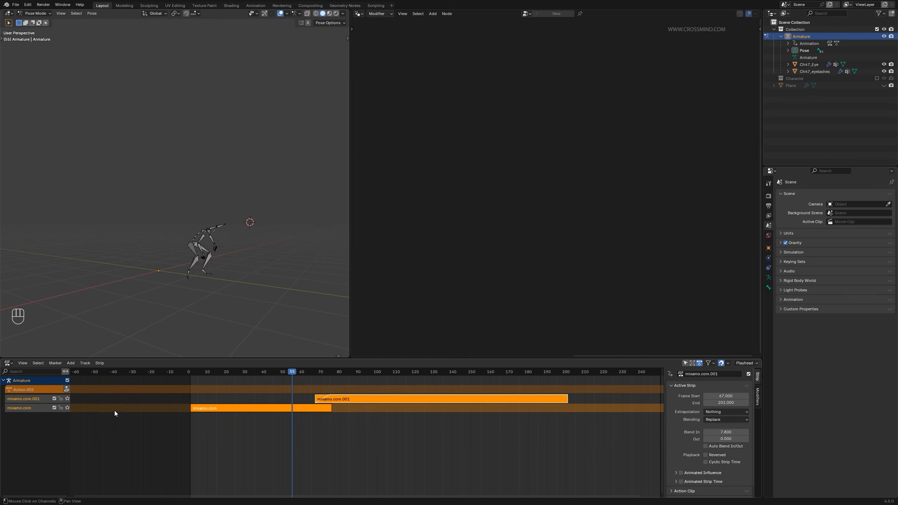
Step: Select both the mixamo.com and mixamo.com.001 strips and shift them forward in time together
{"action": "left_click", "coordinate": [303, 411]}
{"action": "left_click", "coordinate": [351, 397]}
{"action": "middle_click_drag", "start_coordinate": [312, 431], "coordinate": [237, 424]}
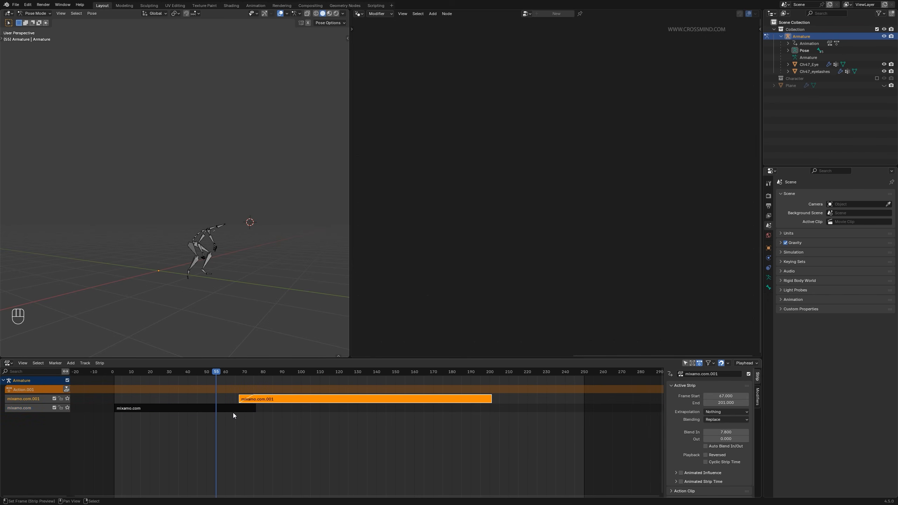
{"action": "key", "text": "b"}
{"action": "left_click_drag", "start_coordinate": [235, 424], "coordinate": [270, 401]}
{"action": "key", "text": "g"}
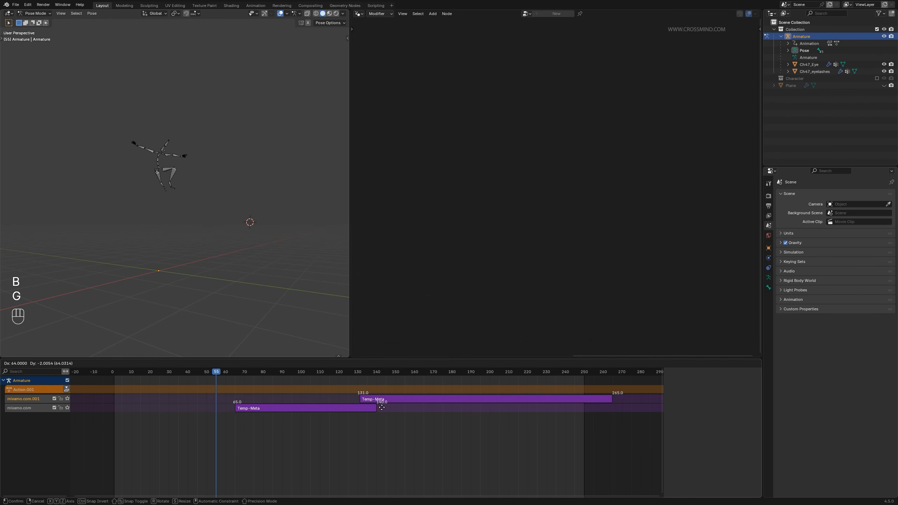
{"action": "left_click", "coordinate": [438, 409]}
Step: Switch the animation area back to the Timeline editor and reduce its height
{"action": "left_click", "coordinate": [7, 363]}
{"action": "left_click_drag", "start_coordinate": [317, 372], "coordinate": [273, 428]}
{"action": "left_click", "coordinate": [114, 389]}
Step: Play the armature's animation from the first frame and again from about frame 90 to review the shifted timing
{"action": "key", "text": "shift+Left"}
{"action": "middle_click_drag", "start_coordinate": [233, 295], "coordinate": [269, 297]}
{"action": "middle_click_drag", "start_coordinate": [204, 255], "coordinate": [126, 245]}
{"action": "key", "text": "space"}
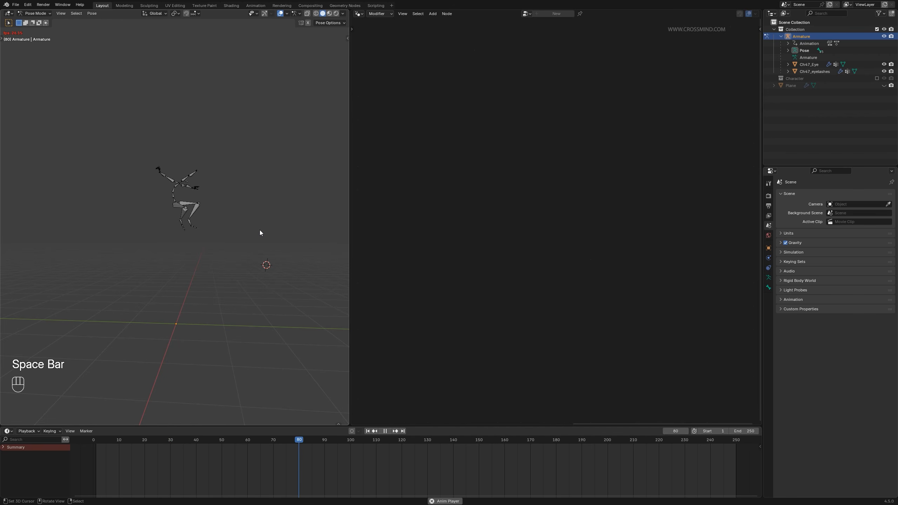
{"action": "middle_click_drag", "start_coordinate": [259, 230], "coordinate": [289, 315]}
{"action": "key", "text": "space"}
{"action": "left_click", "coordinate": [327, 444]}
{"action": "key", "text": "space"}
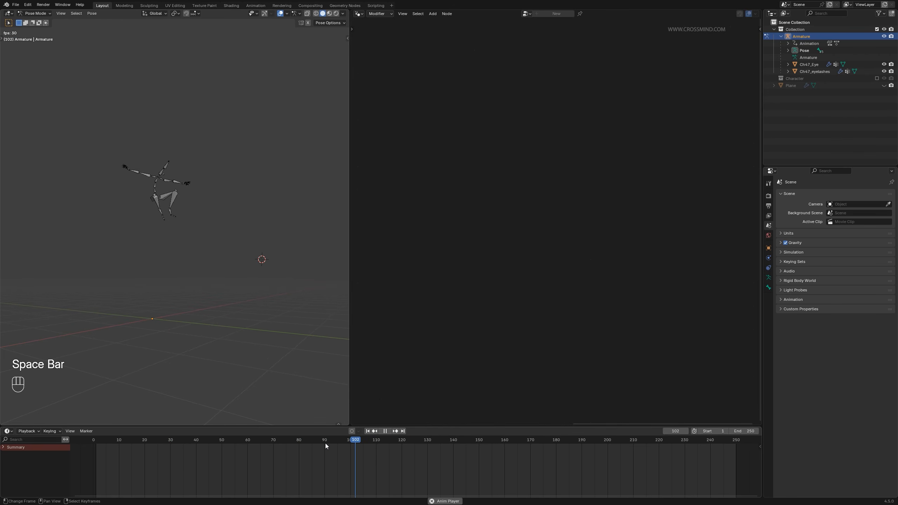
{"action": "key", "text": "space"}
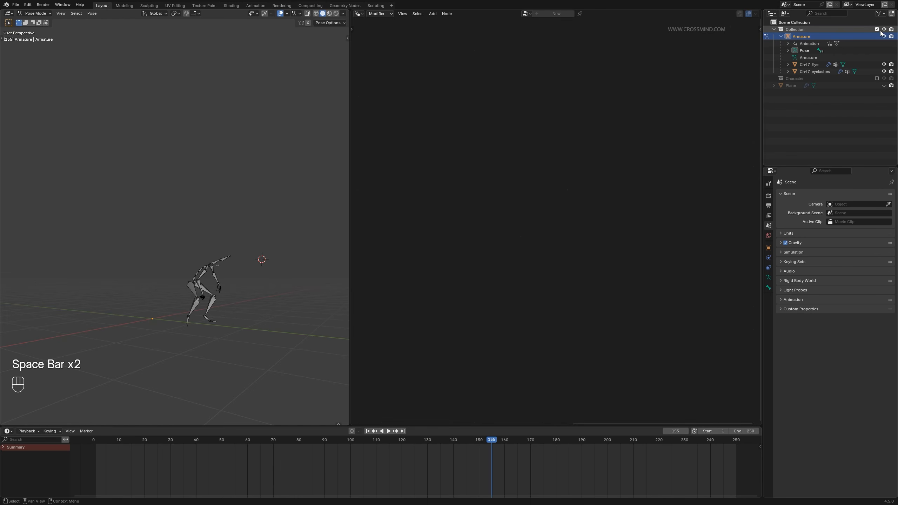
Step: Exclude the armature's collection from the view layer, unhide the Plane object and return to the first frame
{"action": "left_click", "coordinate": [878, 29]}
{"action": "left_click", "coordinate": [885, 43]}
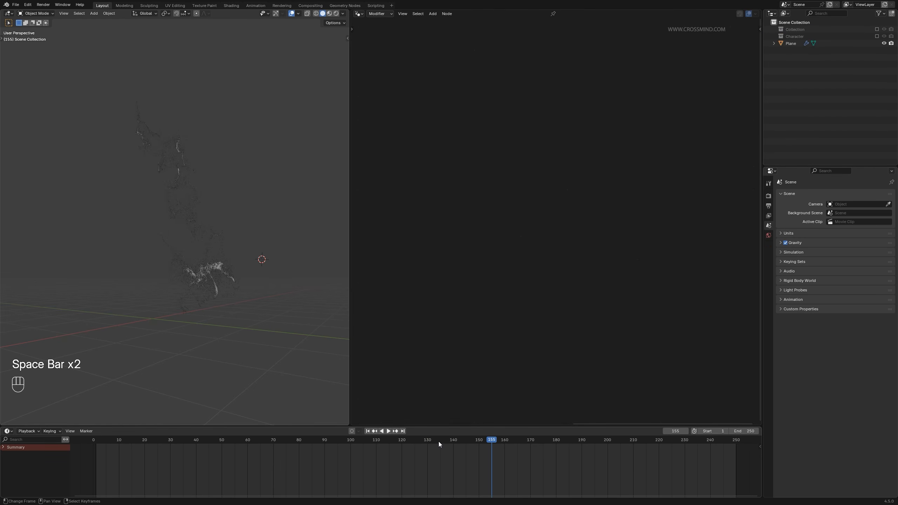
{"action": "left_click", "coordinate": [368, 430]}
Step: Show the viewport in wireframe, select the Plane object and play the particle simulation
{"action": "key", "text": "z"}
{"action": "right_click", "coordinate": [156, 198]}
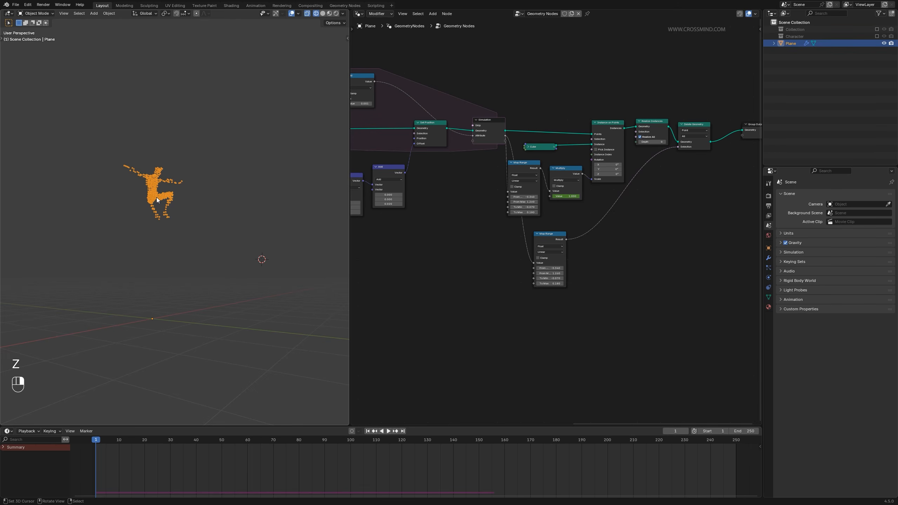
{"action": "key", "text": "space"}
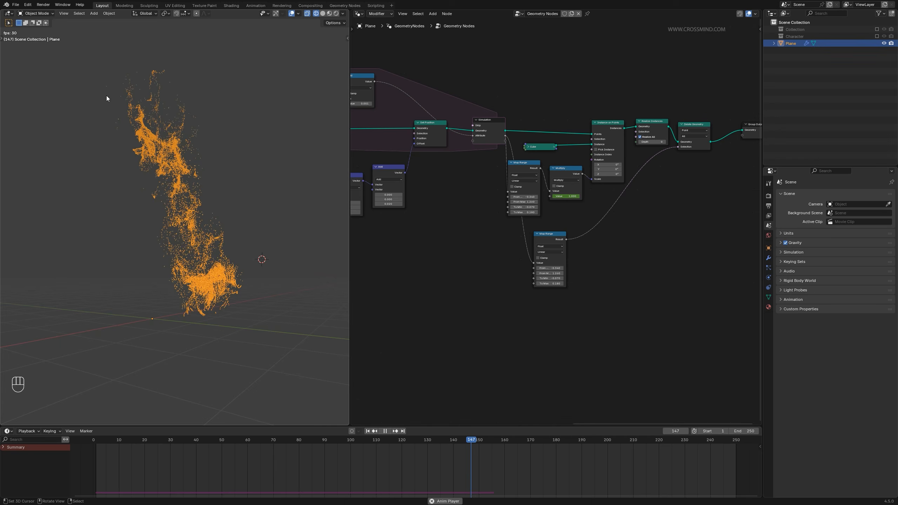
{"action": "key", "text": "space"}
{"action": "key", "text": "space"}
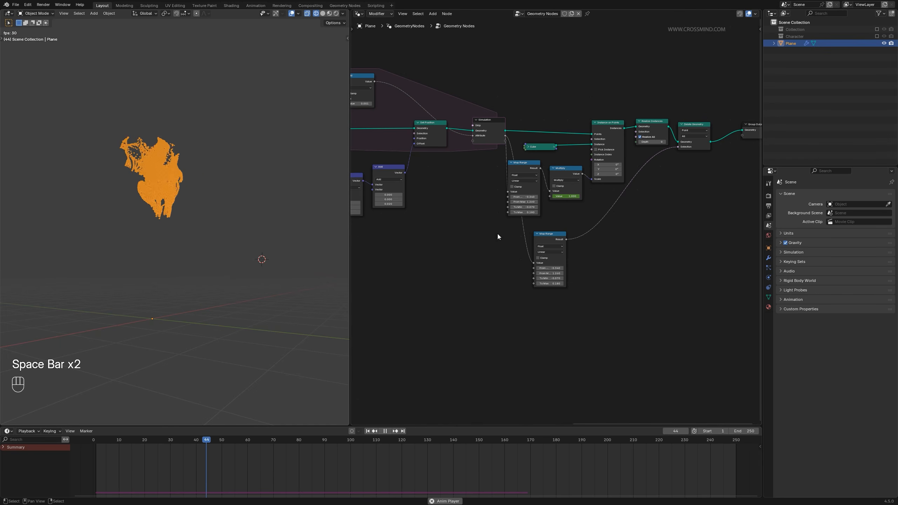
{"action": "key", "text": "space"}
Step: Move the Group Output node farther away from the Delete Geometry node
{"action": "middle_click_drag", "start_coordinate": [687, 248], "coordinate": [554, 273]}
{"action": "scroll", "coordinate": [610, 193], "scroll_direction": "up", "scroll_amount": 2}
{"action": "left_click", "coordinate": [633, 151]}
{"action": "key", "text": "g"}
{"action": "left_click", "coordinate": [724, 182]}
Step: Examine the Mesh to Volume node and its Density keyframes at the start of the node tree
{"action": "scroll", "coordinate": [703, 213], "scroll_direction": "down", "scroll_amount": 2}
{"action": "middle_click_drag", "start_coordinate": [627, 288], "coordinate": [592, 296]}
{"action": "scroll", "coordinate": [592, 297], "scroll_direction": "up", "scroll_amount": 1}
{"action": "middle_click_drag", "start_coordinate": [497, 270], "coordinate": [637, 301]}
{"action": "scroll", "coordinate": [508, 258], "scroll_direction": "up", "scroll_amount": 4}
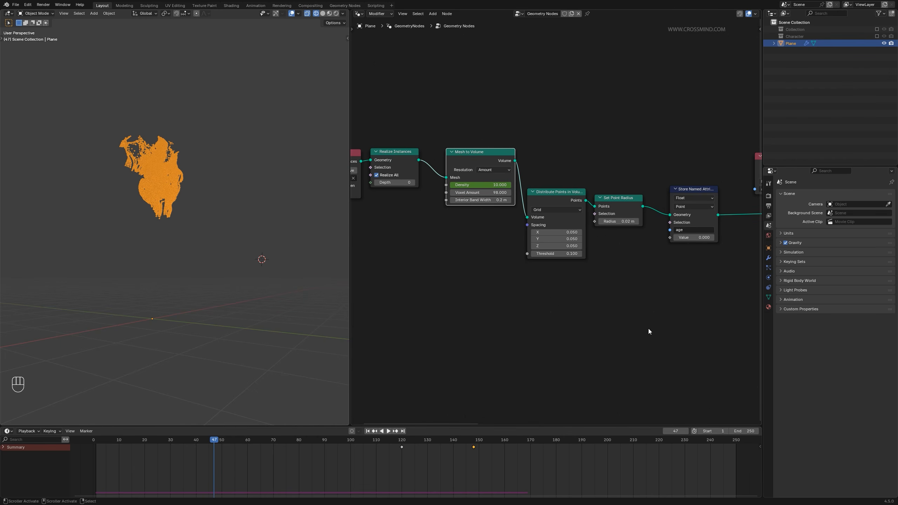
{"action": "middle_click_drag", "start_coordinate": [488, 166], "coordinate": [506, 277]}
{"action": "scroll", "coordinate": [625, 223], "scroll_direction": "up", "scroll_amount": 1}
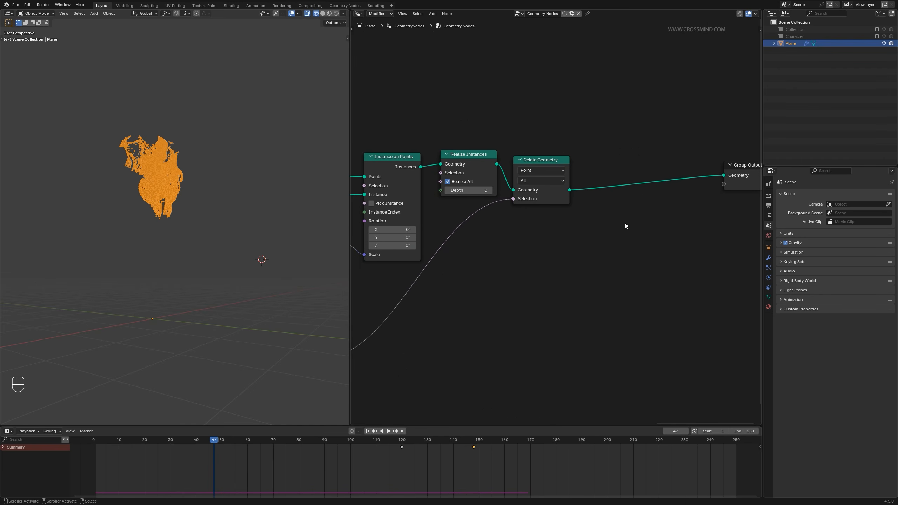
Step: Insert a Geometry-type Switch node on the link between Delete Geometry and Group Output
{"action": "key", "text": "shift+a"}
{"action": "type", "text": "sw"}
{"action": "left_click", "coordinate": [669, 232]}
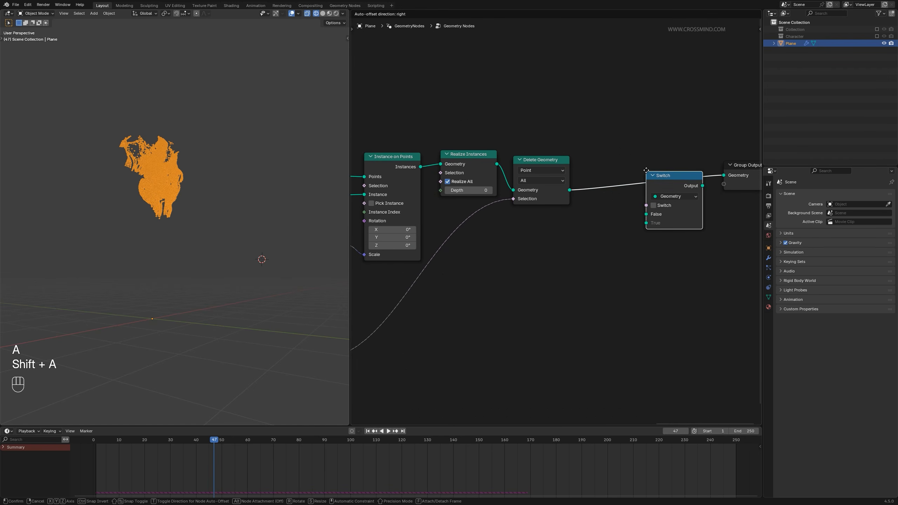
{"action": "left_click", "coordinate": [640, 166]}
Step: Reconnect the Delete Geometry output to the Switch node's True input and return to the first frame
{"action": "middle_click_drag", "start_coordinate": [638, 255], "coordinate": [575, 262]}
{"action": "scroll", "coordinate": [575, 262], "scroll_direction": "up", "scroll_amount": 1}
{"action": "key", "text": "space"}
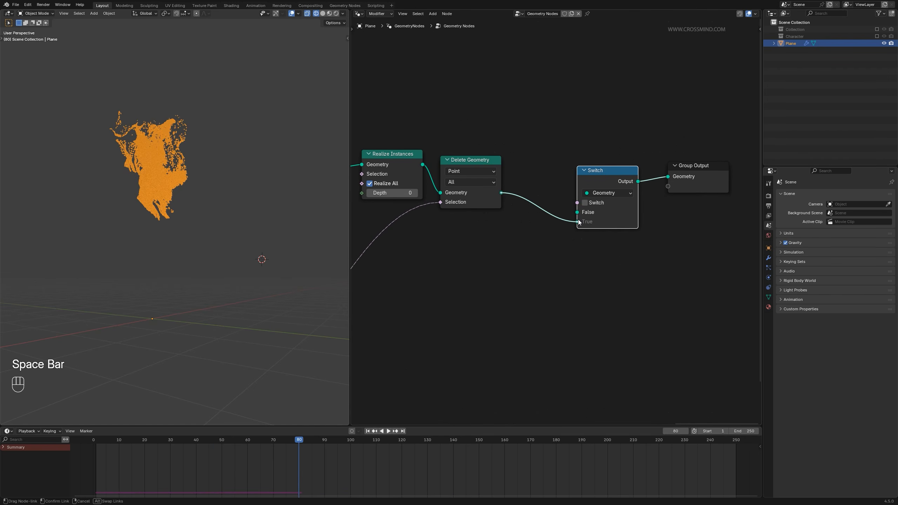
{"action": "left_click_drag", "start_coordinate": [579, 222], "coordinate": [578, 221]}
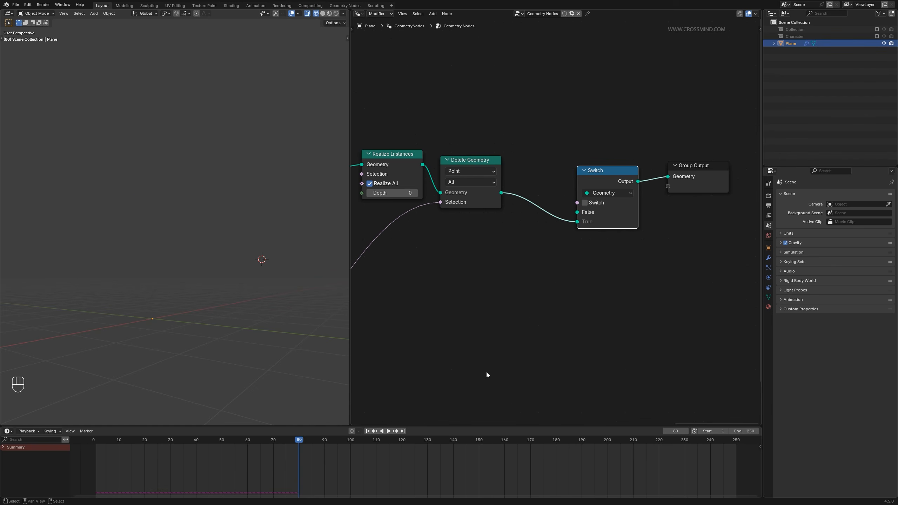
{"action": "key", "text": "shift+Left"}
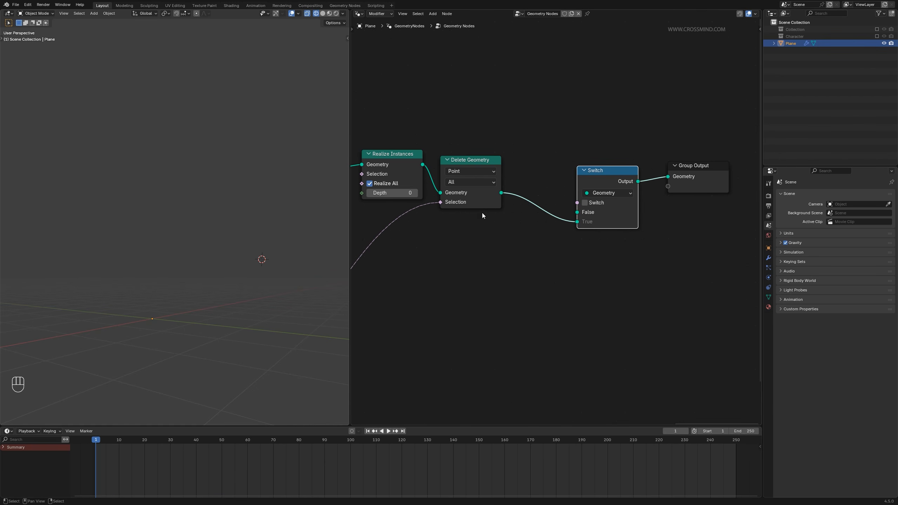
Step: Keyframe the Switch node's toggle as disabled at frame 99 and play the animation
{"action": "middle_click_drag", "start_coordinate": [516, 240], "coordinate": [533, 238]}
{"action": "middle_click_drag", "start_coordinate": [596, 212], "coordinate": [608, 203]}
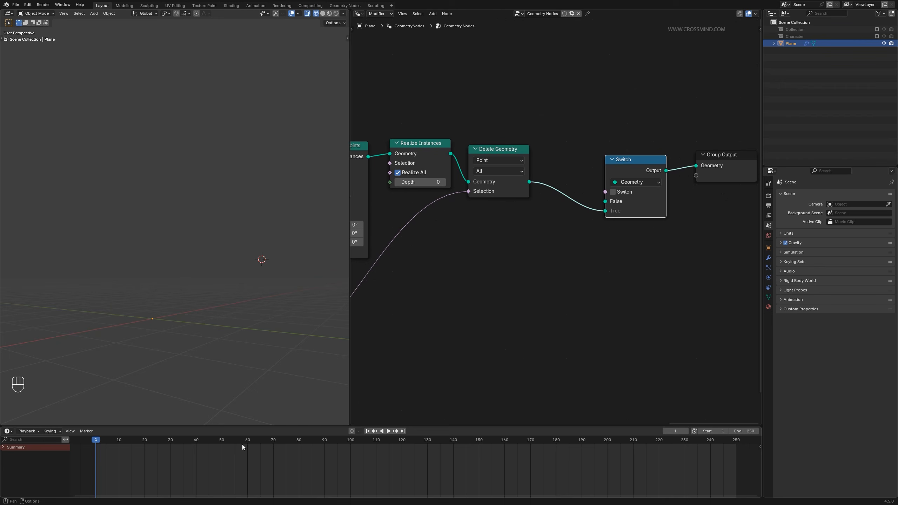
{"action": "left_click_drag", "start_coordinate": [137, 445], "coordinate": [348, 442]}
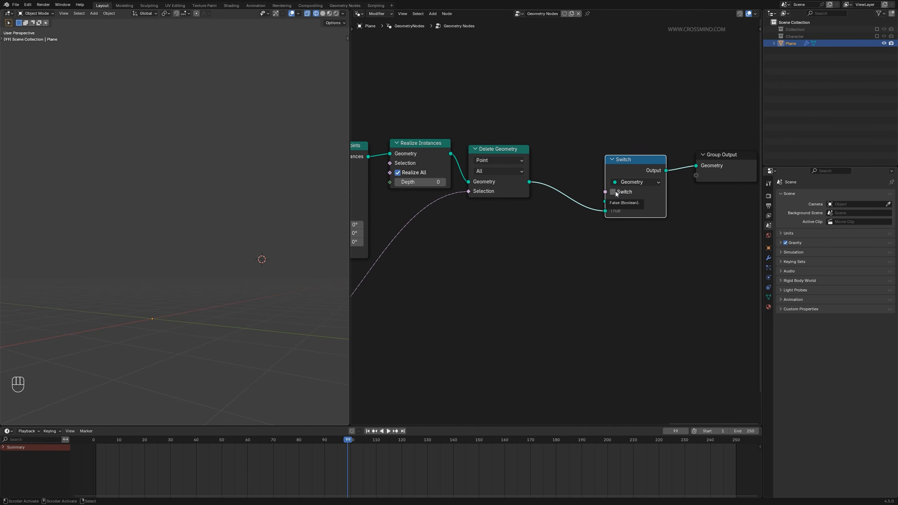
{"action": "key", "text": "space"}
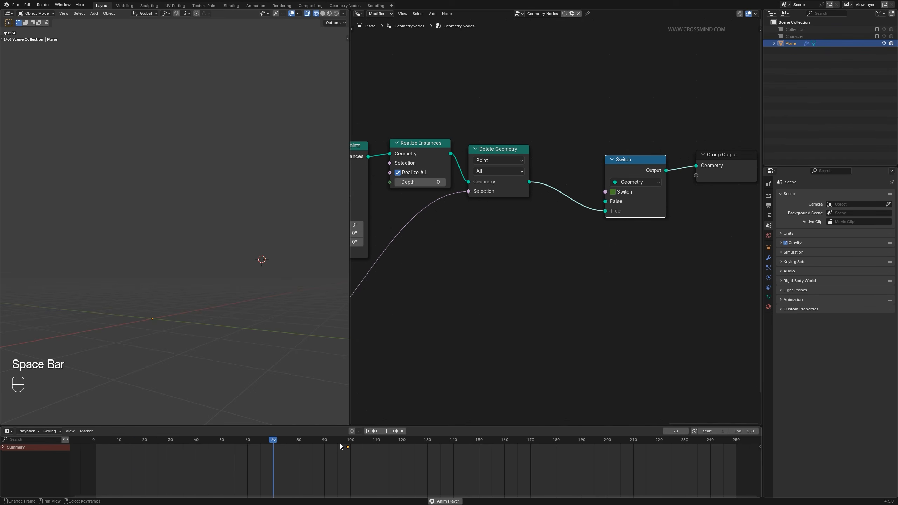
{"action": "key", "text": "space"}
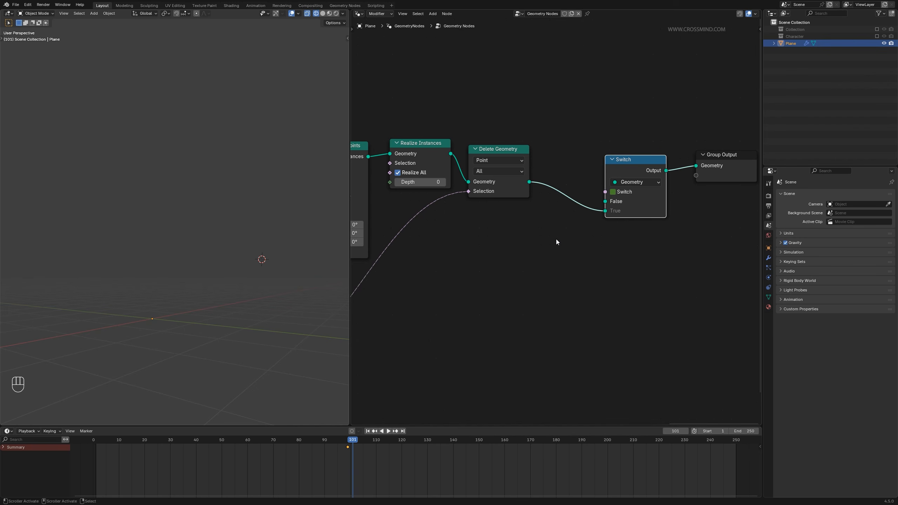
Step: Enable the Switch node's toggle at frame 101 and keyframe it, tidying the node's position
{"action": "left_click", "coordinate": [614, 192]}
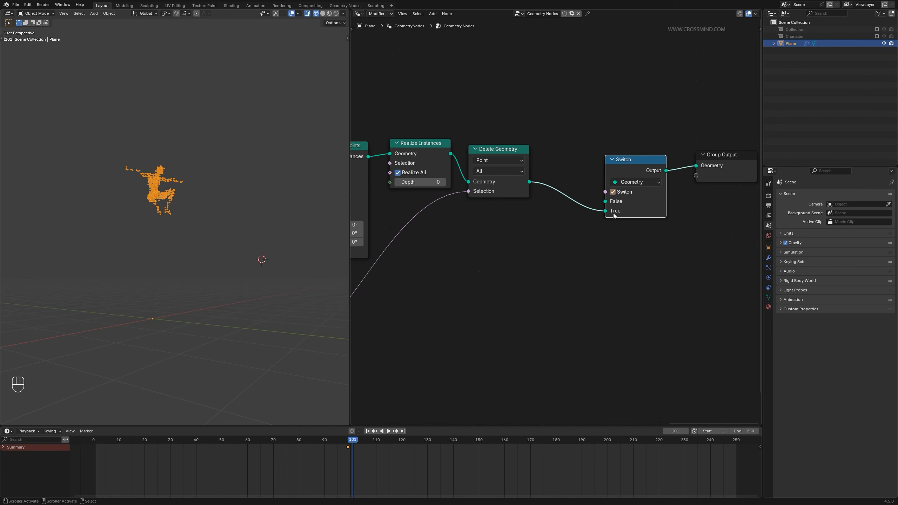
{"action": "mouse_move", "coordinate": [614, 215]}
{"action": "left_click_drag", "start_coordinate": [627, 161], "coordinate": [614, 150]}
{"action": "middle_click_drag", "start_coordinate": [692, 119], "coordinate": [644, 122]}
{"action": "left_click_drag", "start_coordinate": [641, 111], "coordinate": [703, 164]}
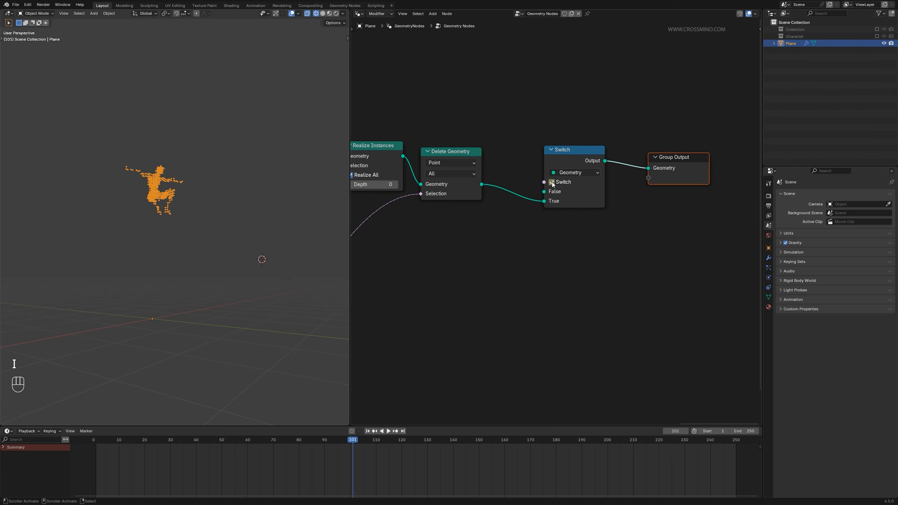
{"action": "left_click", "coordinate": [576, 156]}
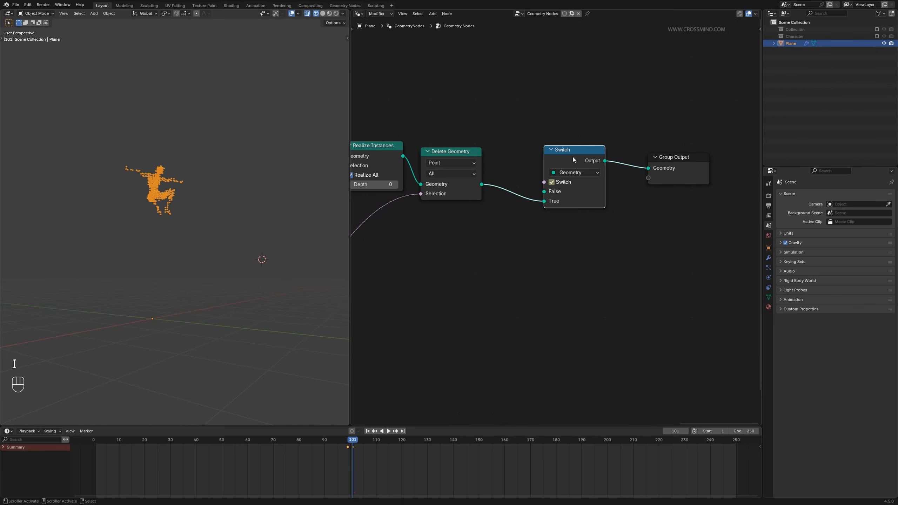
Step: Scrub around the Switch keyframes and play the animation from the first frame to check when the particles appear
{"action": "left_click", "coordinate": [351, 441]}
{"action": "left_click_drag", "start_coordinate": [349, 441], "coordinate": [356, 441]}
{"action": "key", "text": "shift+Left"}
{"action": "key", "text": "space"}
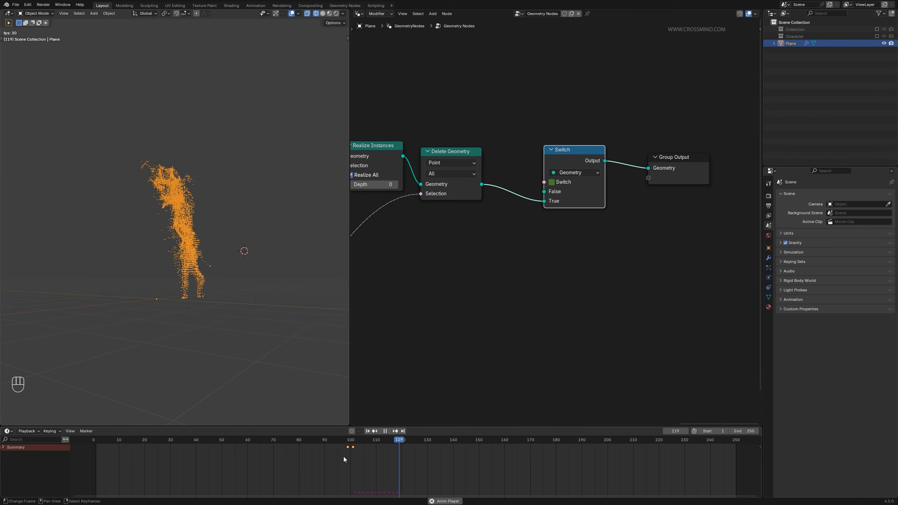
{"action": "key", "text": "space"}
{"action": "left_click_drag", "start_coordinate": [344, 441], "coordinate": [412, 441]}
{"action": "key", "text": "space"}
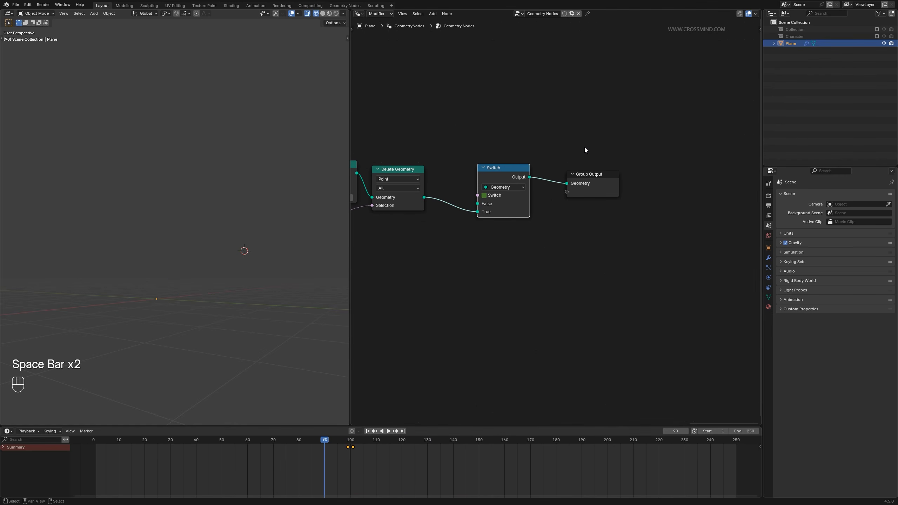
Step: Move Group Output farther from the Switch node and insert a Set Material node between them
{"action": "left_click_drag", "start_coordinate": [558, 147], "coordinate": [623, 217]}
{"action": "key", "text": "g"}
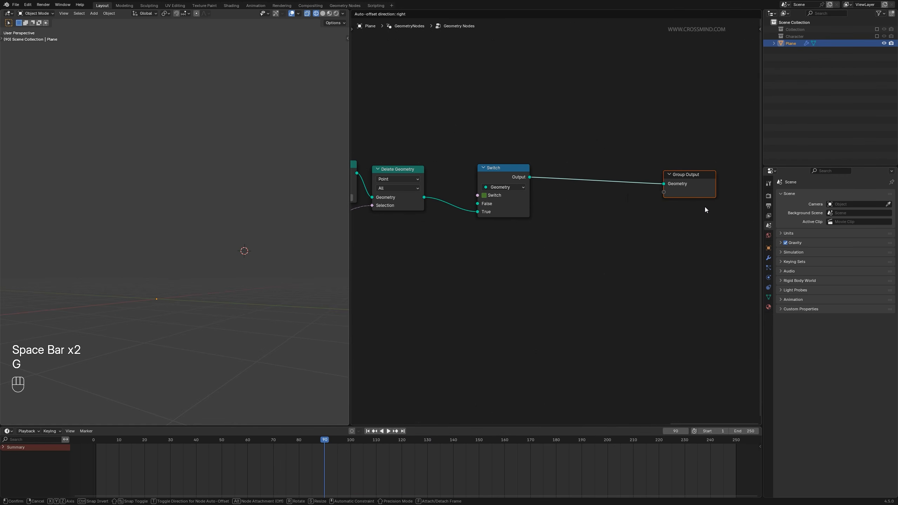
{"action": "left_click", "coordinate": [705, 206]}
{"action": "key", "text": "shift+a"}
{"action": "type", "text": "set"}
{"action": "key", "text": "Return"}
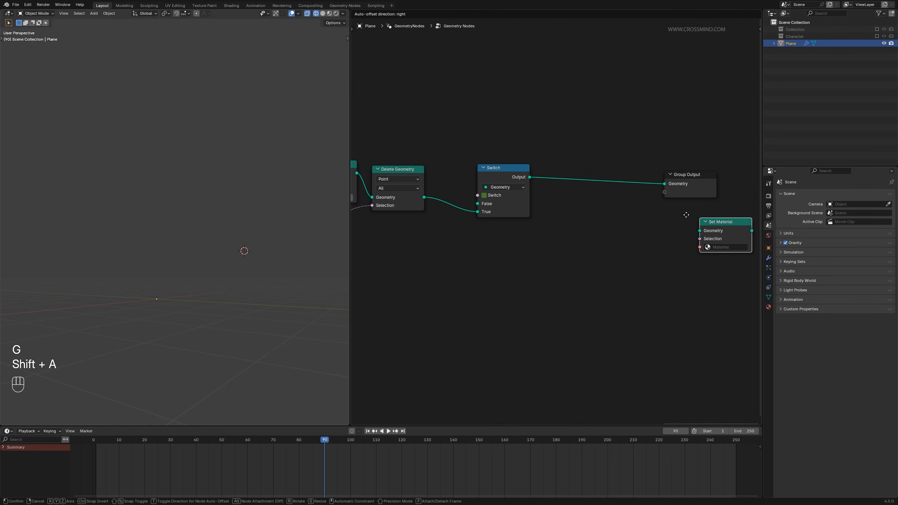
{"action": "left_click", "coordinate": [570, 160]}
{"action": "scroll", "coordinate": [613, 292], "scroll_direction": "up", "scroll_amount": 1}
Step: Create a new material named Particles on the Plane and assign it in the Set Material node
{"action": "left_click", "coordinate": [769, 306]}
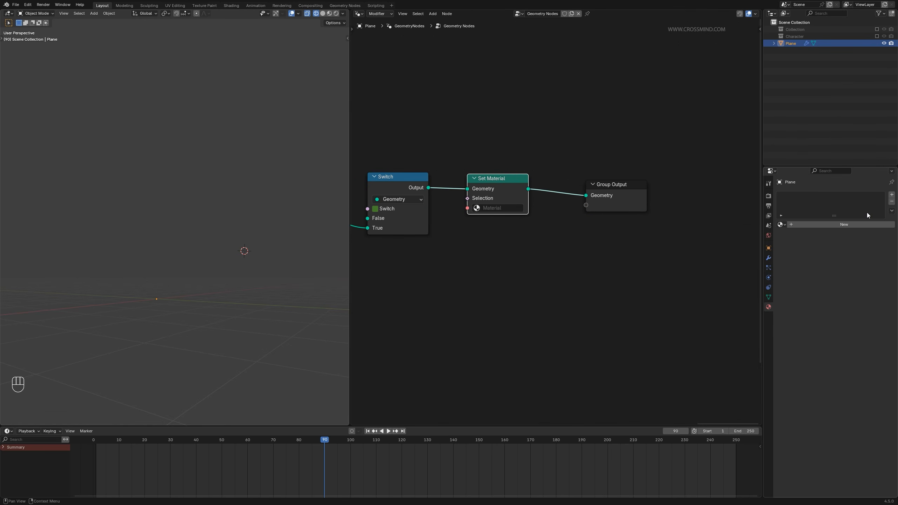
{"action": "left_click", "coordinate": [863, 225]}
{"action": "double_click", "coordinate": [806, 196]}
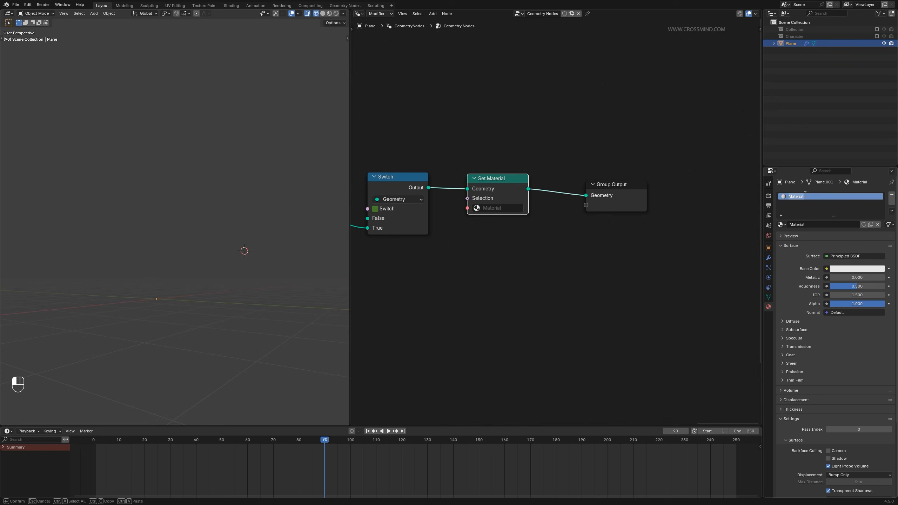
{"action": "type", "text": "Particles"}
{"action": "key", "text": "Return"}
{"action": "left_click", "coordinate": [498, 207]}
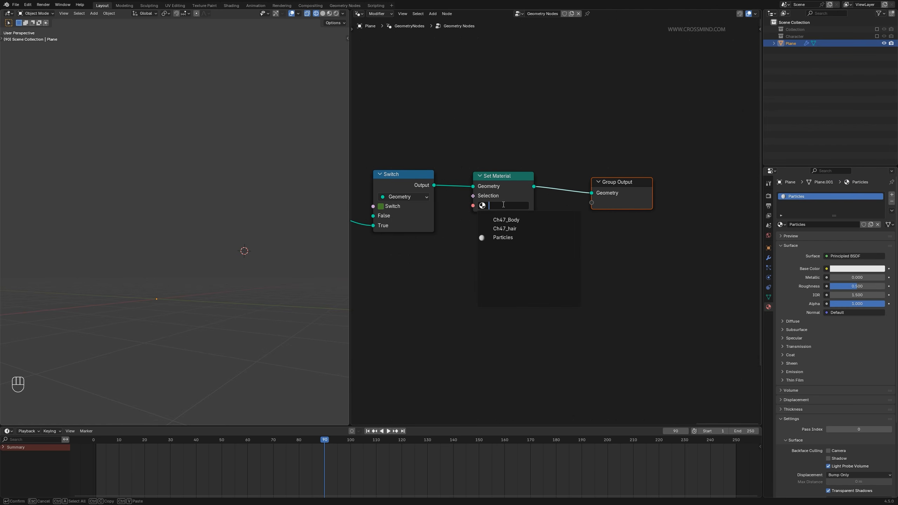
{"action": "left_click", "coordinate": [503, 238]}
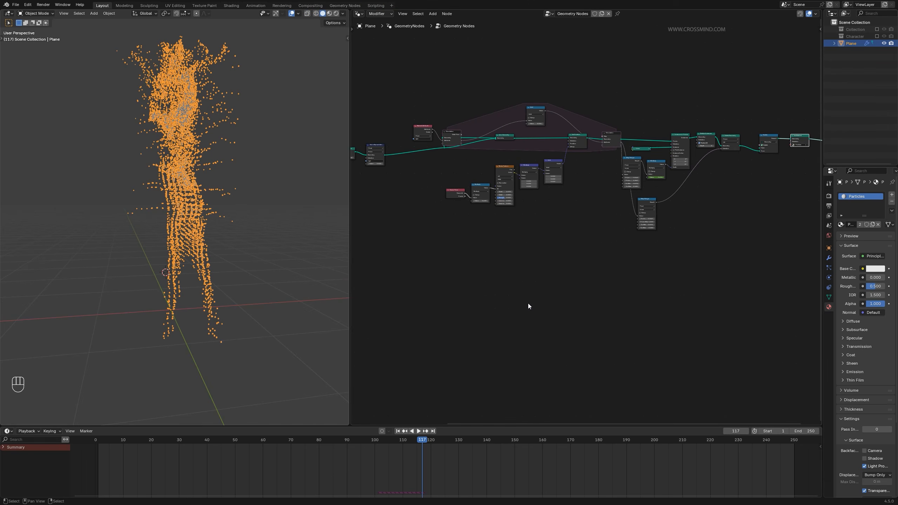
Step: Play the simulation with the Plane deselected to view the particles in solid shading
{"action": "key", "text": "space"}
{"action": "left_click", "coordinate": [305, 276]}
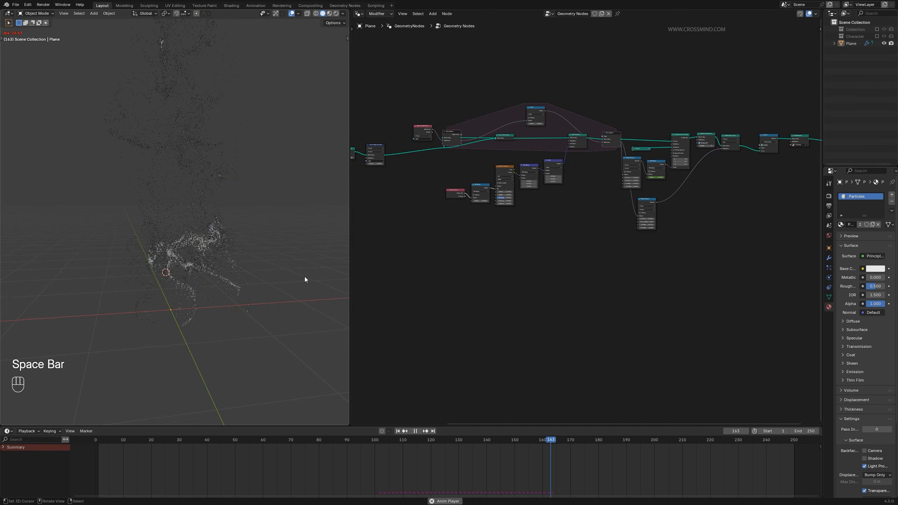
{"action": "key", "text": "space"}
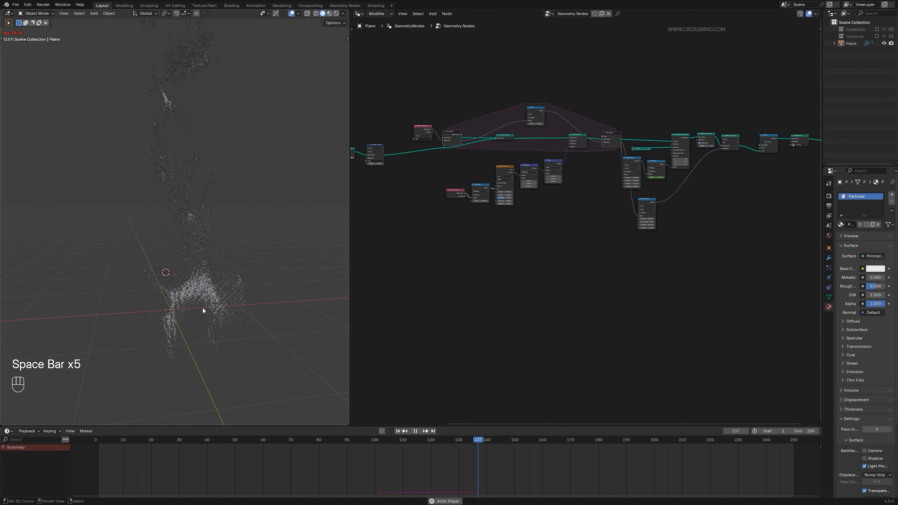
Step: Duplicate the Collection Info and Realize Instances nodes below the node tree and route the copy to the output
{"action": "key", "text": "space"}
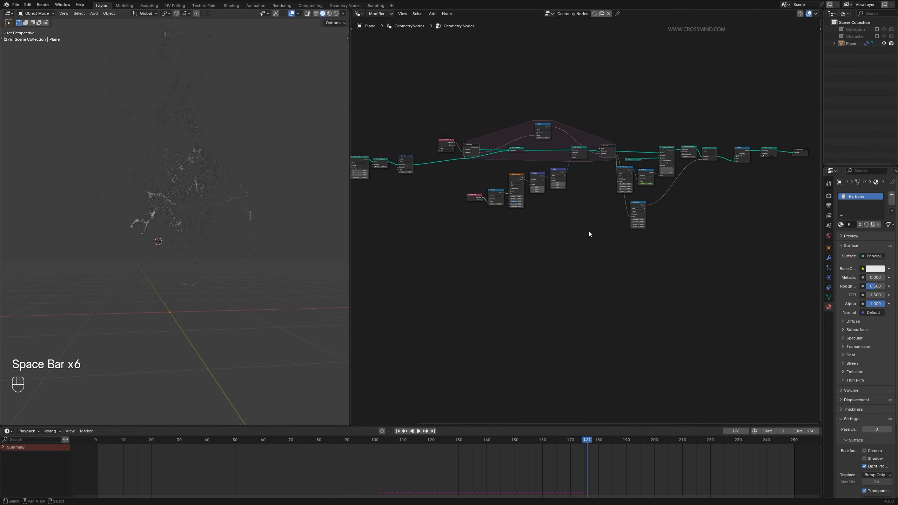
{"action": "scroll", "coordinate": [590, 247], "scroll_direction": "down", "scroll_amount": 1}
{"action": "key", "text": "ctrl+space"}
{"action": "scroll", "coordinate": [514, 318], "scroll_direction": "up", "scroll_amount": 4}
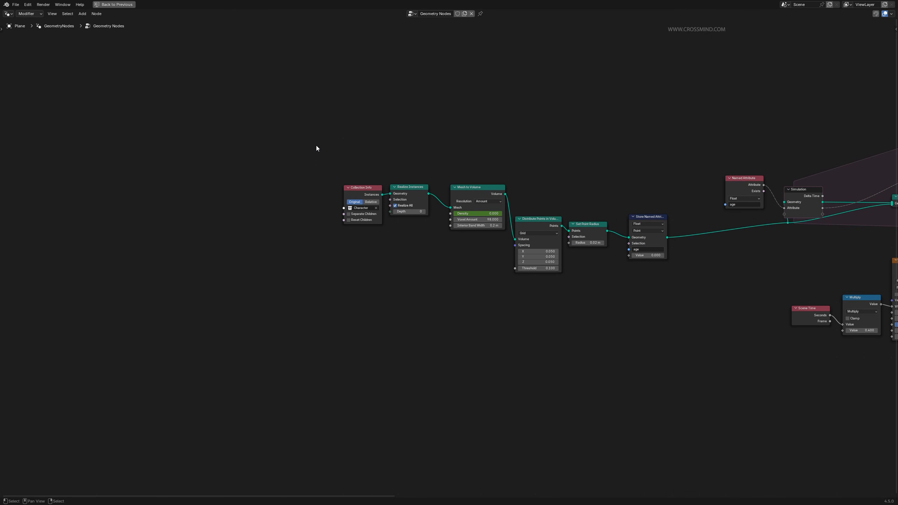
{"action": "left_click_drag", "start_coordinate": [316, 145], "coordinate": [429, 213]}
{"action": "scroll", "coordinate": [405, 272], "scroll_direction": "up", "scroll_amount": 3}
{"action": "left_click_drag", "start_coordinate": [226, 90], "coordinate": [327, 255]}
{"action": "left_click_drag", "start_coordinate": [252, 59], "coordinate": [363, 203]}
{"action": "scroll", "coordinate": [379, 332], "scroll_direction": "down", "scroll_amount": 5}
{"action": "scroll", "coordinate": [380, 334], "scroll_direction": "down", "scroll_amount": 5}
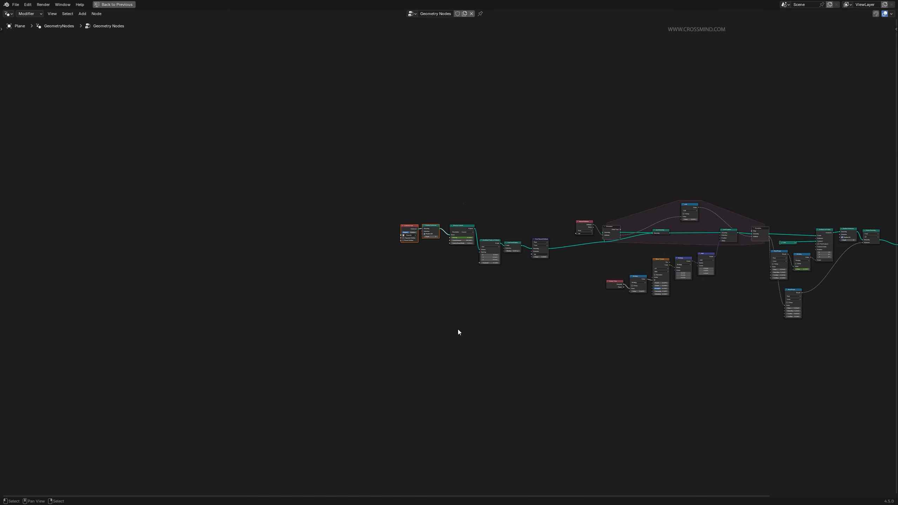
{"action": "middle_click_drag", "start_coordinate": [457, 332], "coordinate": [313, 189]}
{"action": "key", "text": "shift+d"}
{"action": "left_click", "coordinate": [494, 363]}
{"action": "scroll", "coordinate": [494, 278], "scroll_direction": "up", "scroll_amount": 7}
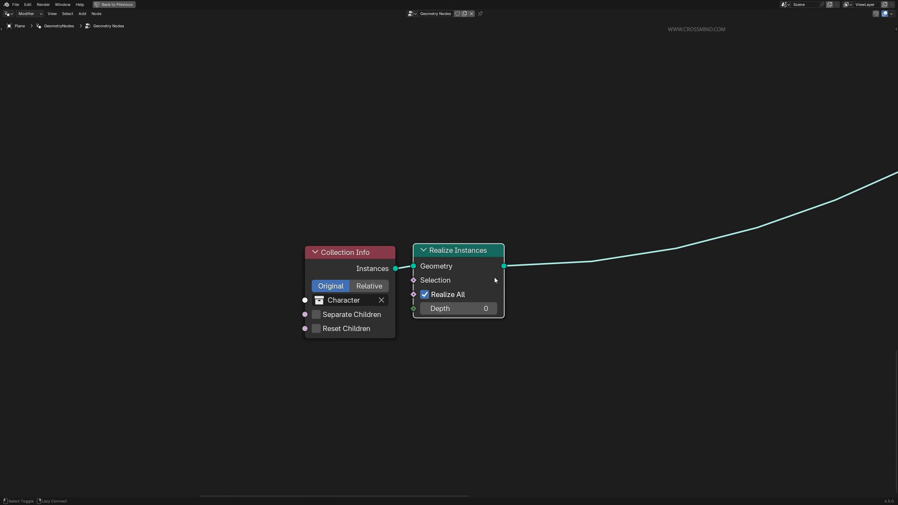
{"action": "key", "text": "ctrl+space"}
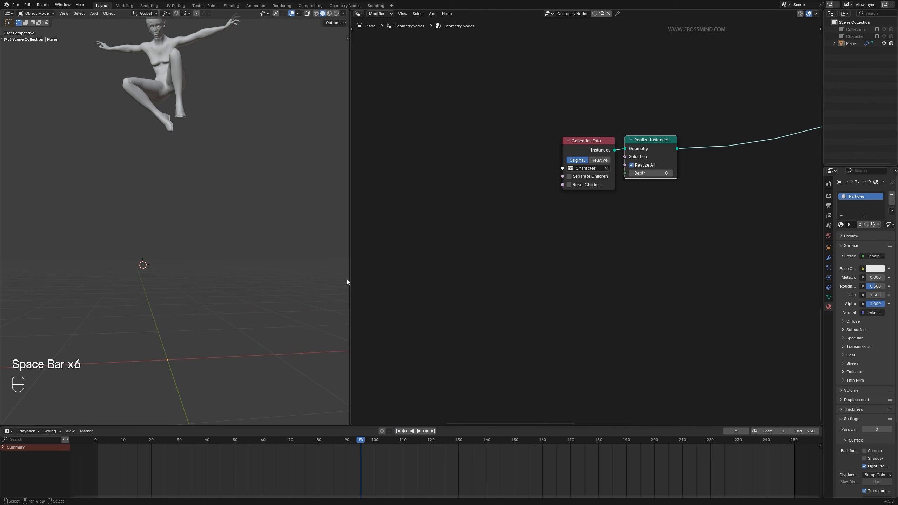
Step: Play the character animation in front view and sketch temporary annotation curves across the legs
{"action": "key", "text": "KP_1"}
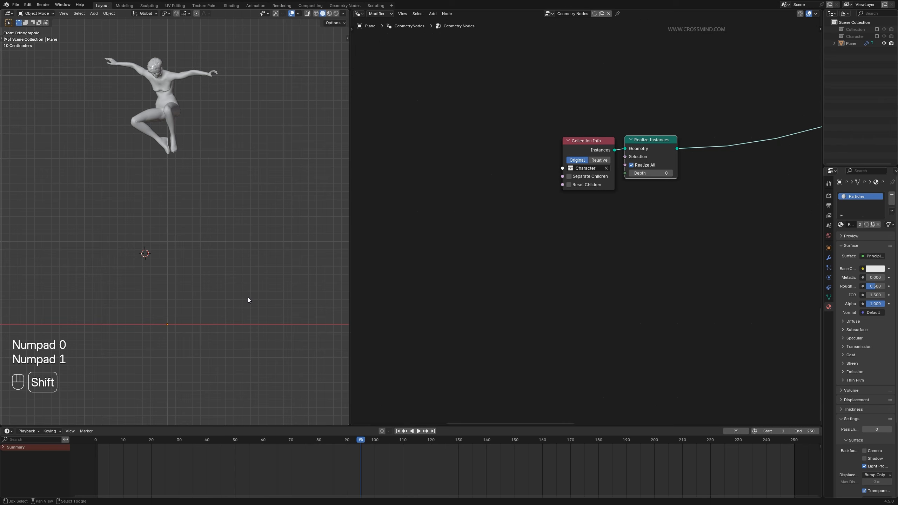
{"action": "middle_click_drag", "start_coordinate": [248, 298], "coordinate": [269, 334], "text": "shift"}
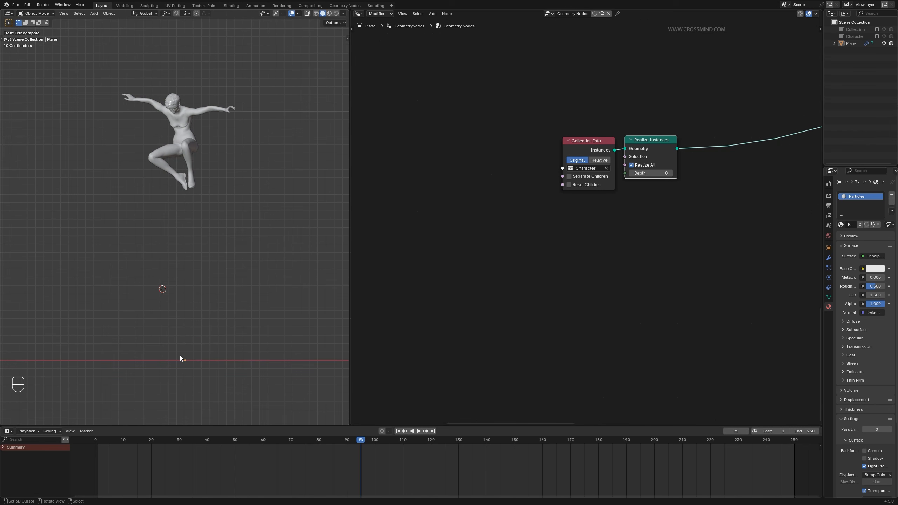
{"action": "key", "text": "space"}
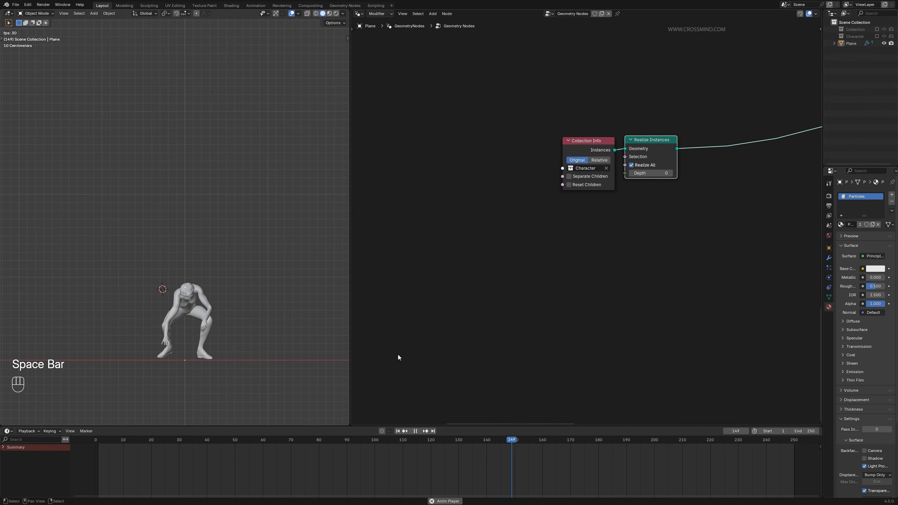
{"action": "key", "text": "space"}
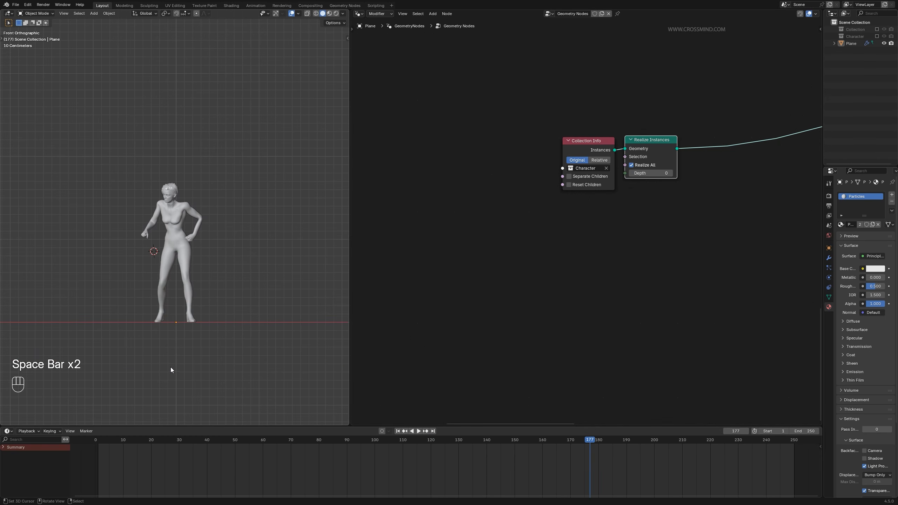
{"action": "scroll", "coordinate": [171, 370], "scroll_direction": "up", "scroll_amount": 2}
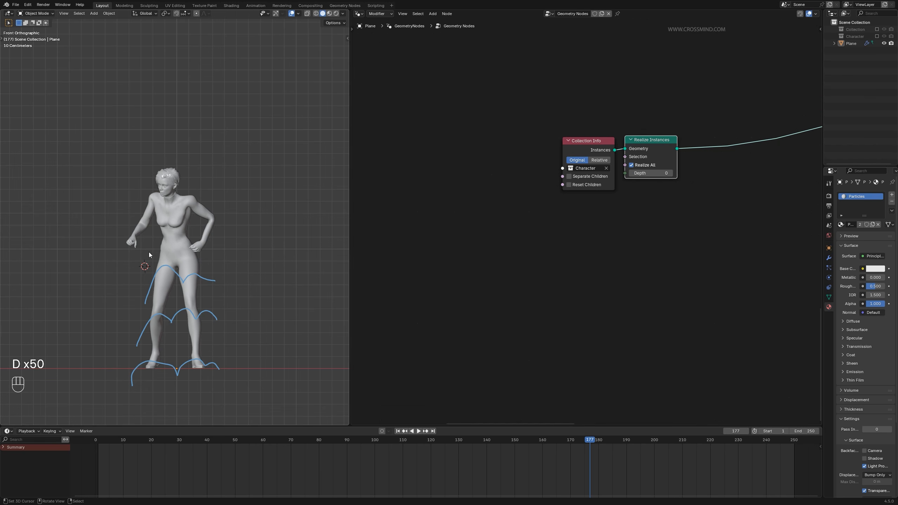
{"action": "key", "text": "space"}
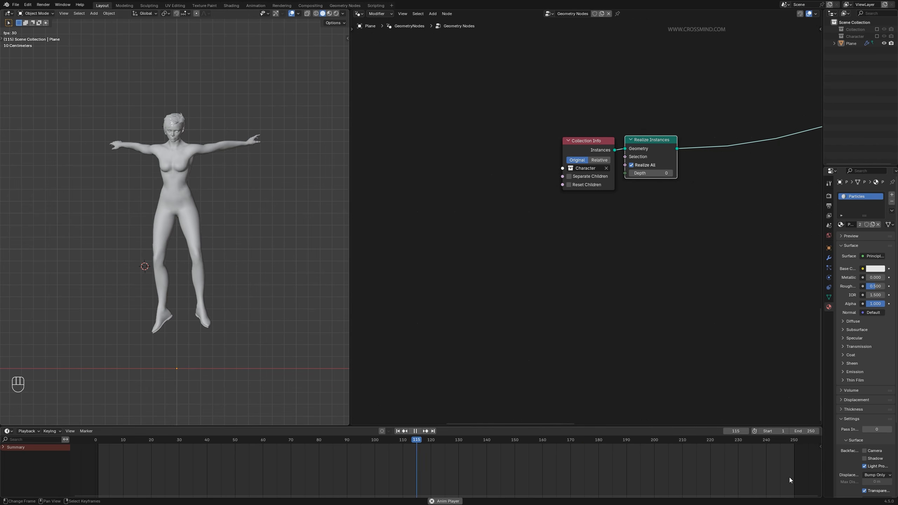
{"action": "key", "text": "space"}
Step: Add a UV Sphere node with a 0.1 m radius and join it with the duplicated Realize Instances output
{"action": "key", "text": "shift+a"}
{"action": "type", "text": "sph"}
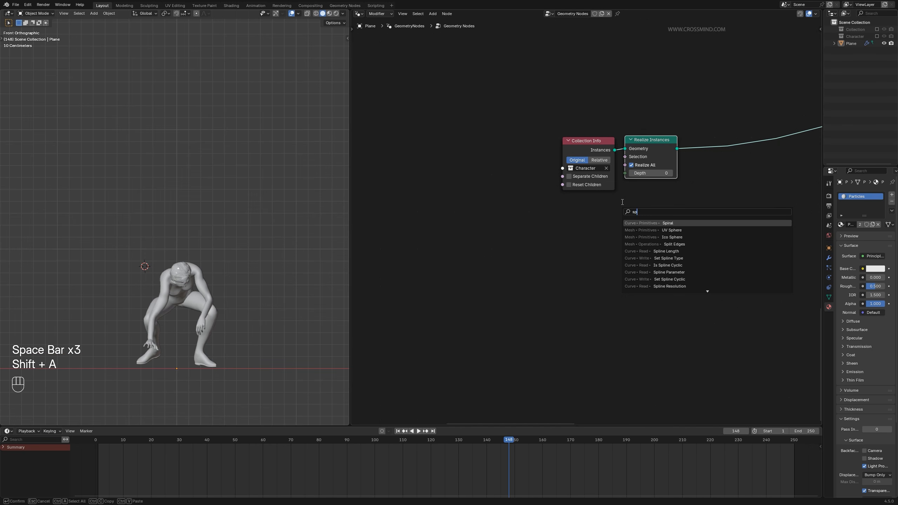
{"action": "left_click", "coordinate": [671, 222]}
{"action": "left_click", "coordinate": [627, 243]}
{"action": "middle_click_drag", "start_coordinate": [627, 243], "coordinate": [512, 242]}
{"action": "scroll", "coordinate": [511, 241], "scroll_direction": "up", "scroll_amount": 1}
{"action": "right_click_drag", "start_coordinate": [548, 148], "coordinate": [537, 261], "text": "ctrl+shift"}
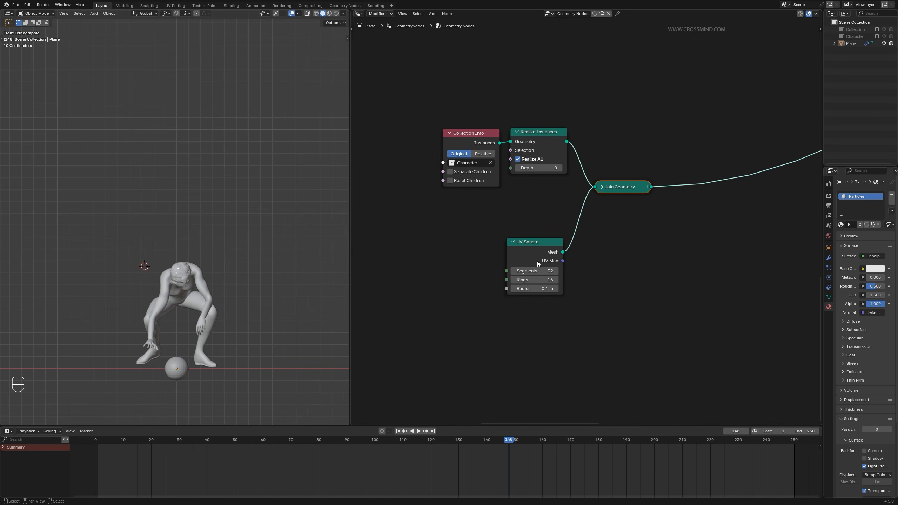
Step: Insert a Transform Geometry node after the UV Sphere and set its translation to Y -1.14 m and Z -0.08 m
{"action": "middle_click_drag", "start_coordinate": [226, 329], "coordinate": [283, 327]}
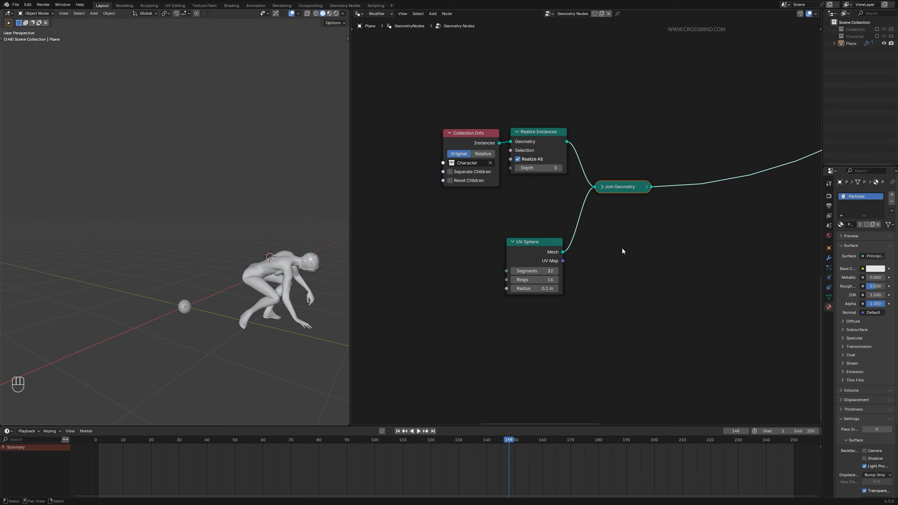
{"action": "key", "text": "shift+a"}
{"action": "type", "text": "trans"}
{"action": "key", "text": "Return"}
{"action": "left_click", "coordinate": [561, 207]}
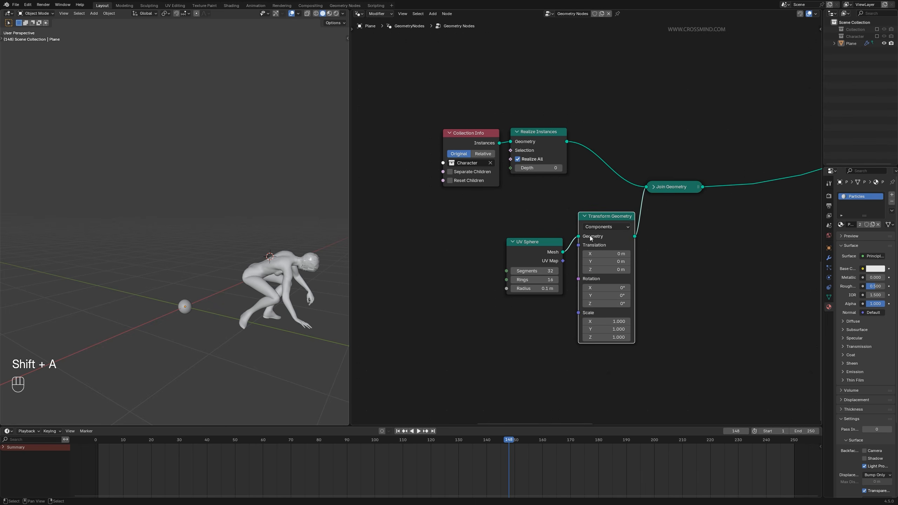
{"action": "mouse_move", "coordinate": [607, 262]}
{"action": "left_mouse_down"}
{"action": "mouse_move", "coordinate": [624, 261]}
{"action": "mouse_move", "coordinate": [611, 262]}
{"action": "left_mouse_up"}
{"action": "middle_click_drag", "start_coordinate": [341, 359], "coordinate": [252, 319]}
{"action": "mouse_move", "coordinate": [607, 269]}
{"action": "left_mouse_down", "text": "shift"}
{"action": "mouse_move", "coordinate": [615, 269]}
{"action": "mouse_move", "coordinate": [608, 270]}
{"action": "left_mouse_up", "text": "shift"}
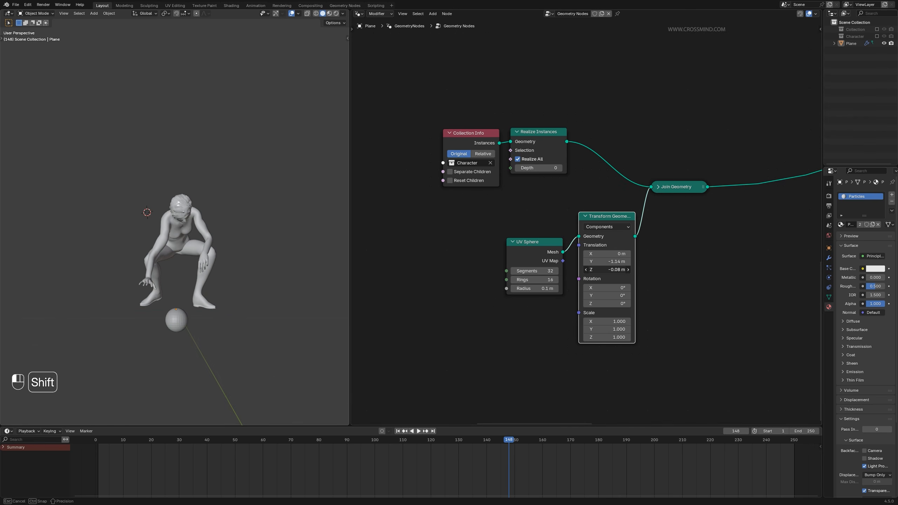
Step: Dissolve the Join Geometry node so only the Realize Instances link continues to the output
{"action": "scroll", "coordinate": [675, 255], "scroll_direction": "down", "scroll_amount": 4}
{"action": "middle_click_drag", "start_coordinate": [675, 256], "coordinate": [634, 263]}
{"action": "left_click", "coordinate": [615, 206]}
{"action": "key", "text": "ctrl+x"}
{"action": "scroll", "coordinate": [627, 246], "scroll_direction": "up", "scroll_amount": 4}
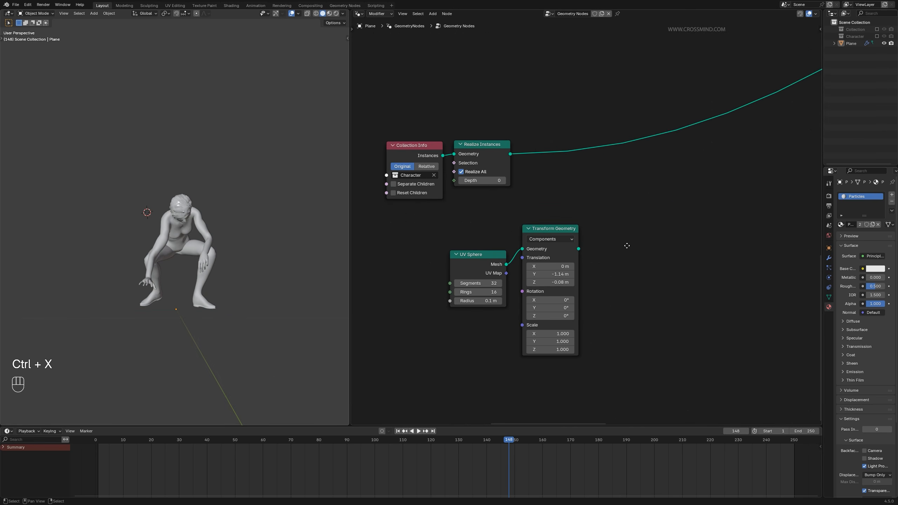
Step: Add a Geometry Proximity node fed by the Transform Geometry output
{"action": "scroll", "coordinate": [627, 246], "scroll_direction": "up", "scroll_amount": 1}
{"action": "left_click_drag", "start_coordinate": [554, 252], "coordinate": [616, 224]}
{"action": "type", "text": "p"}
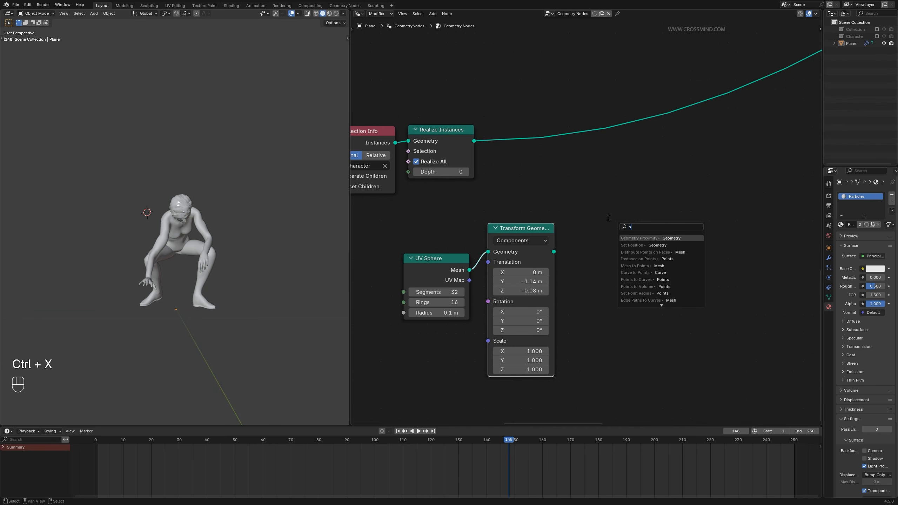
{"action": "type", "text": "rox"}
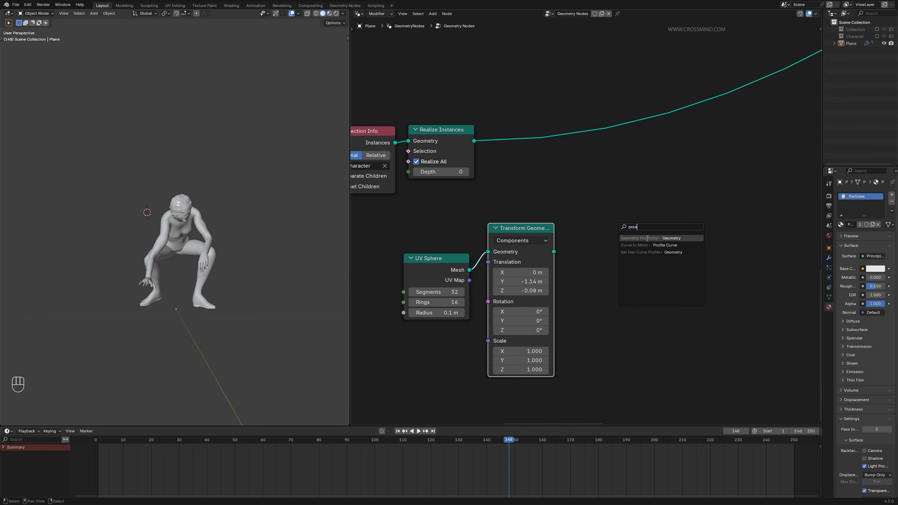
{"action": "left_click", "coordinate": [649, 239]}
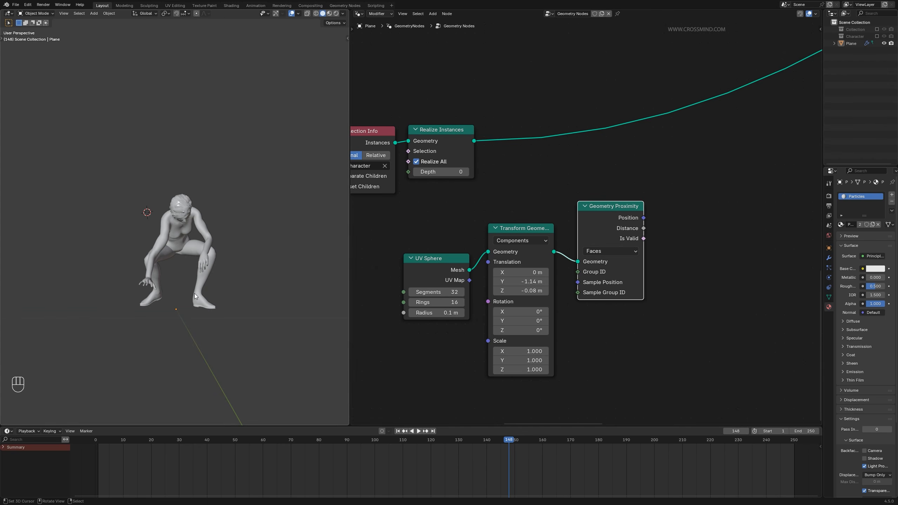
Step: Move the UV Sphere, Transform Geometry and Geometry Proximity nodes farther below the duplicated Realize Instances node
{"action": "middle_click_drag", "start_coordinate": [575, 270], "coordinate": [595, 266]}
{"action": "scroll", "coordinate": [615, 265], "scroll_direction": "down", "scroll_amount": 4}
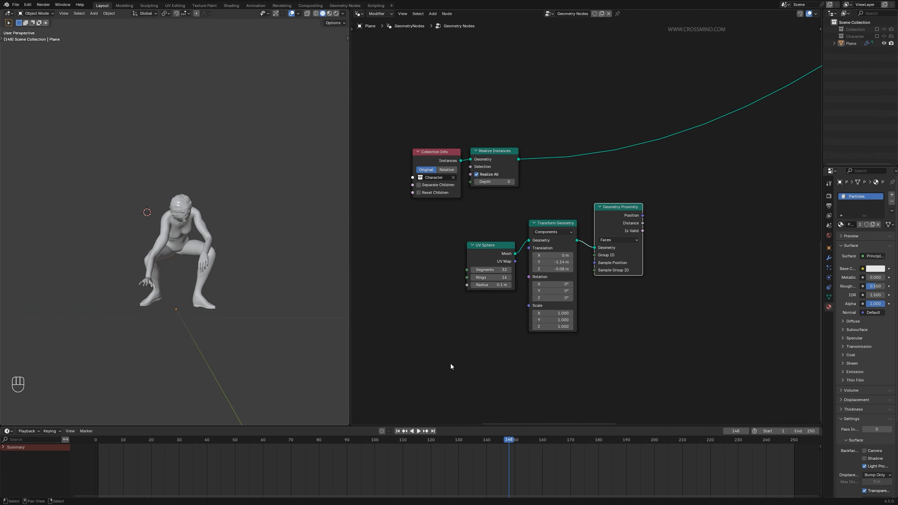
{"action": "left_click_drag", "start_coordinate": [451, 364], "coordinate": [628, 255]}
{"action": "key", "text": "g"}
{"action": "left_click", "coordinate": [575, 284]}
{"action": "scroll", "coordinate": [574, 260], "scroll_direction": "up", "scroll_amount": 3}
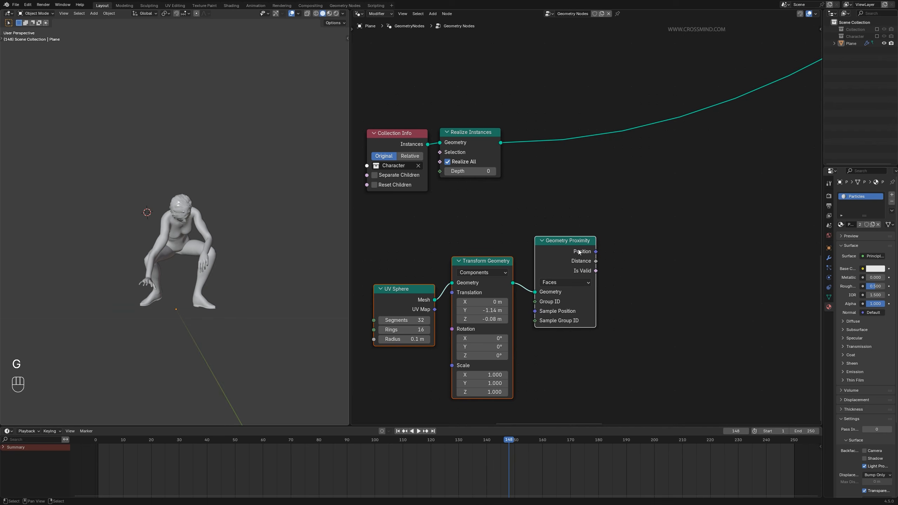
{"action": "scroll", "coordinate": [579, 253], "scroll_direction": "down", "scroll_amount": 2}
{"action": "key", "text": "a"}
{"action": "key", "text": "a"}
{"action": "key", "text": "a"}
{"action": "scroll", "coordinate": [651, 201], "scroll_direction": "up", "scroll_amount": 2}
{"action": "left_click", "coordinate": [614, 282]}
{"action": "scroll", "coordinate": [587, 223], "scroll_direction": "down", "scroll_amount": 2}
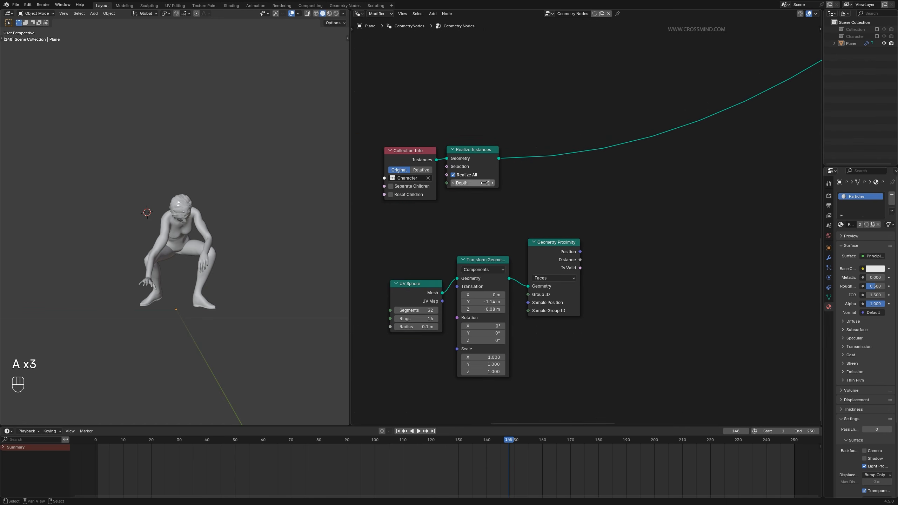
Step: Preview the Geometry Proximity distance on the character with a Viewer node and play the animation from different angles
{"action": "left_click", "coordinate": [487, 163], "text": "ctrl+shift"}
{"action": "left_click", "coordinate": [555, 249], "text": "ctrl+shift"}
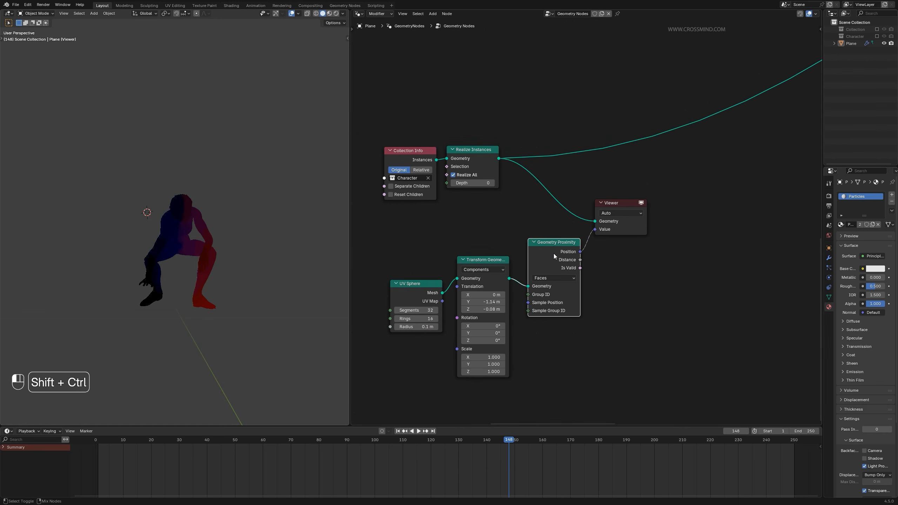
{"action": "middle_click_drag", "start_coordinate": [222, 254], "coordinate": [169, 306]}
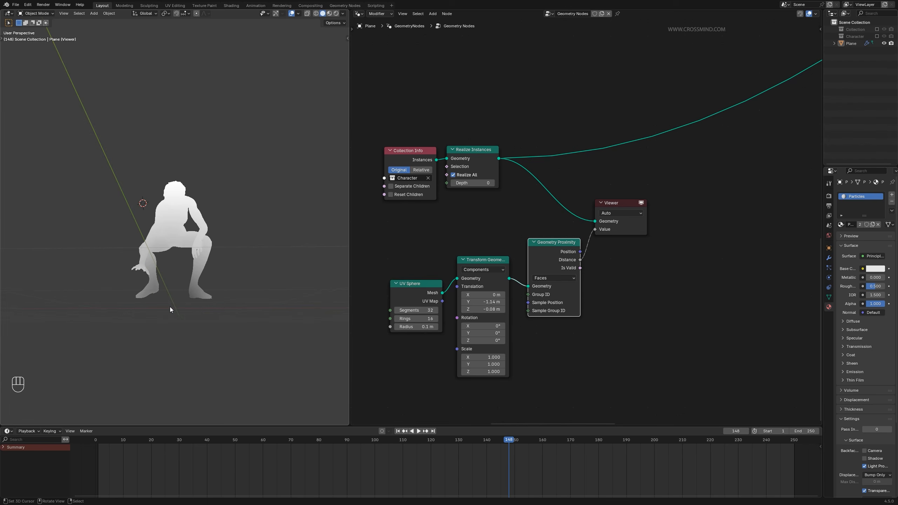
{"action": "key", "text": "space"}
{"action": "key", "text": "space"}
{"action": "middle_click_drag", "start_coordinate": [268, 361], "coordinate": [179, 317]}
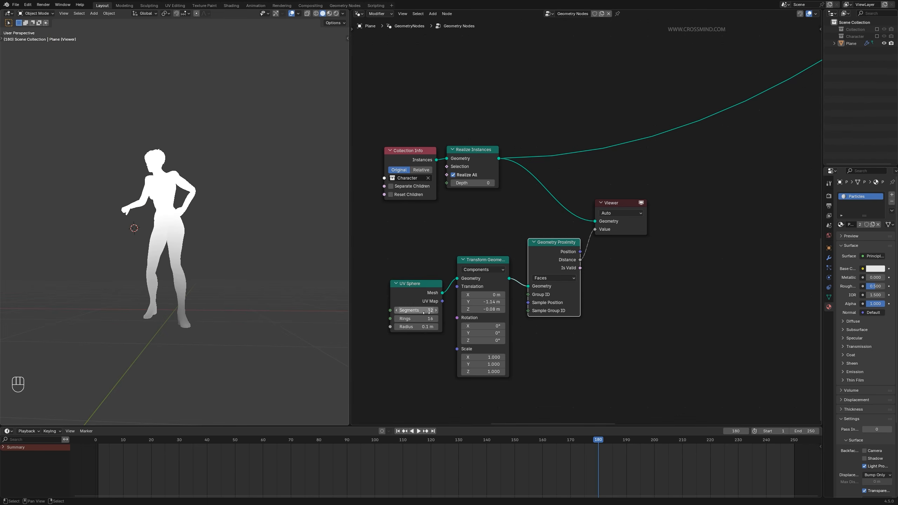
Step: Set the sphere's Z translation to -0.19 m and insert a Map Range node between the proximity distance and the Viewer
{"action": "mouse_move", "coordinate": [493, 309]}
{"action": "left_mouse_down", "text": "shift"}
{"action": "mouse_move", "coordinate": [474, 309]}
{"action": "mouse_move", "coordinate": [493, 309]}
{"action": "left_mouse_up", "text": "shift"}
{"action": "key", "text": "shift+a"}
{"action": "type", "text": "map ra"}
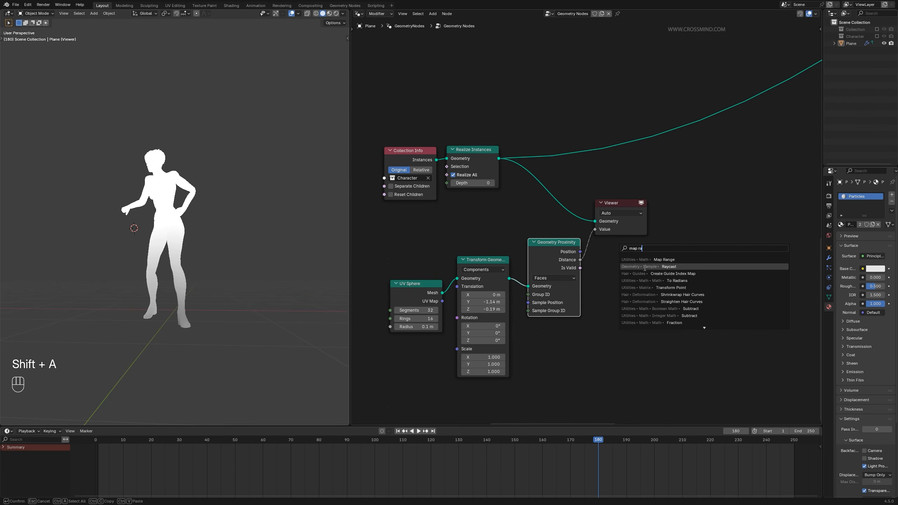
{"action": "left_click", "coordinate": [639, 259]}
{"action": "left_click", "coordinate": [575, 232]}
{"action": "left_click_drag", "start_coordinate": [621, 293], "coordinate": [636, 292], "text": "shift"}
{"action": "right_click", "coordinate": [637, 292]}
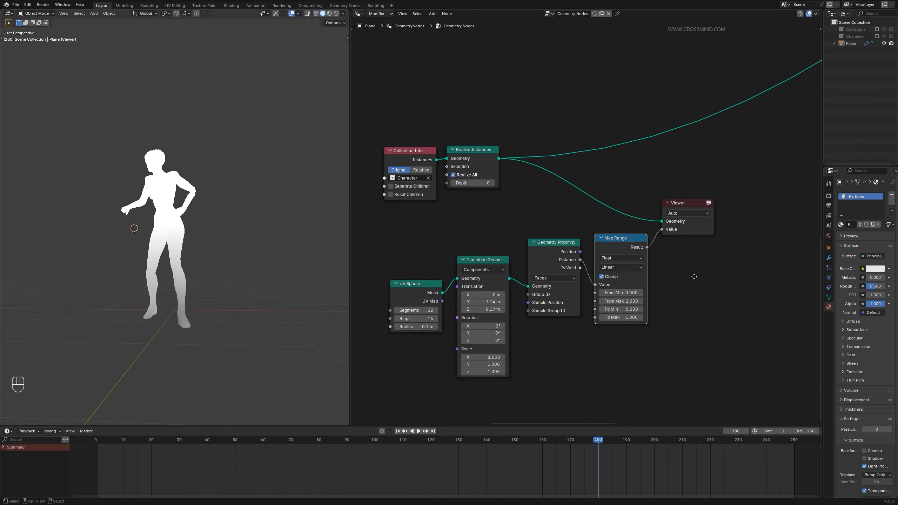
Step: Remove the Viewer node from the node tree
{"action": "middle_click_drag", "start_coordinate": [694, 277], "coordinate": [667, 286]}
{"action": "left_click", "coordinate": [676, 239]}
{"action": "key", "text": "x"}
{"action": "key", "text": "a"}
Step: Insert a Delete Geometry node after the duplicated Realize Instances node and feed its Selection with the Map Range result
{"action": "key", "text": "shift+a"}
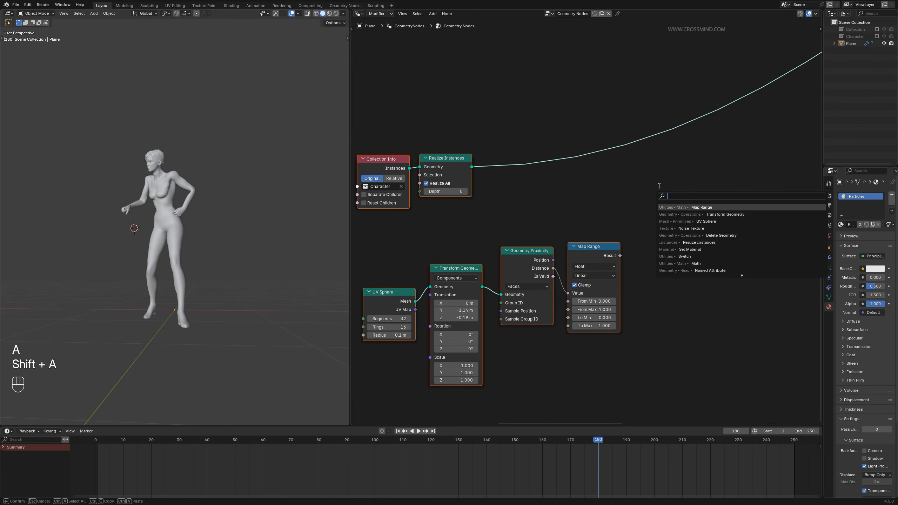
{"action": "type", "text": "de"}
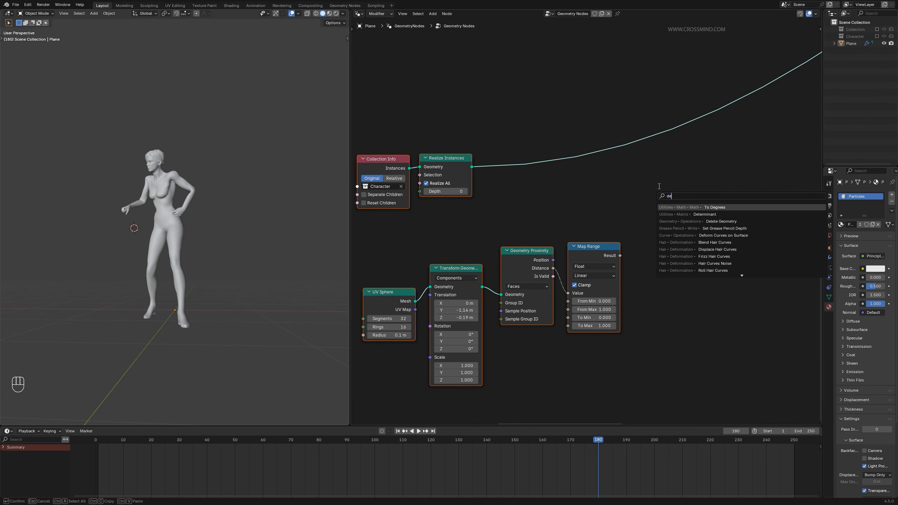
{"action": "left_click", "coordinate": [721, 221]}
{"action": "left_click", "coordinate": [671, 203]}
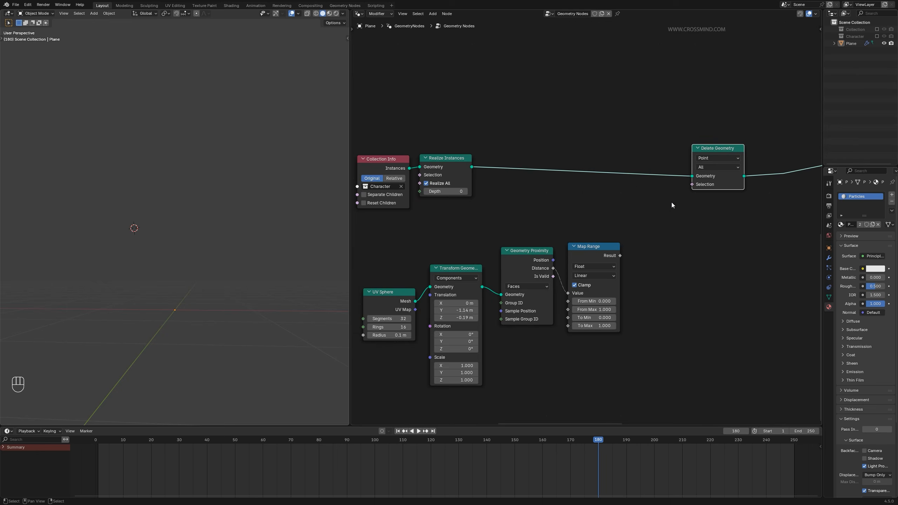
{"action": "scroll", "coordinate": [672, 203], "scroll_direction": "up", "scroll_amount": 3}
{"action": "middle_click_drag", "start_coordinate": [642, 275], "coordinate": [584, 275]}
{"action": "left_click_drag", "start_coordinate": [571, 264], "coordinate": [630, 210]}
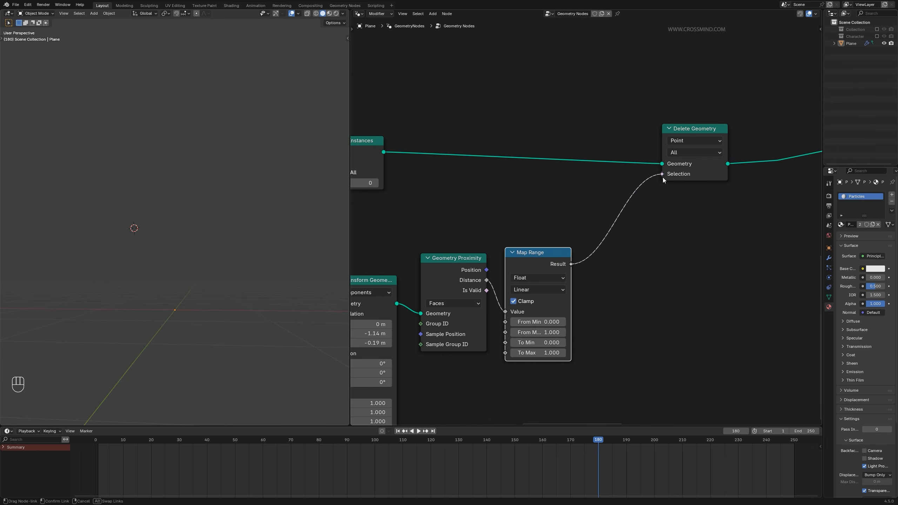
{"action": "scroll", "coordinate": [613, 268], "scroll_direction": "down", "scroll_amount": 1}
Step: Preview the Map Range result on the character with a Viewer node and set From Min to 0.590
{"action": "left_click", "coordinate": [418, 103], "text": "ctrl+shift"}
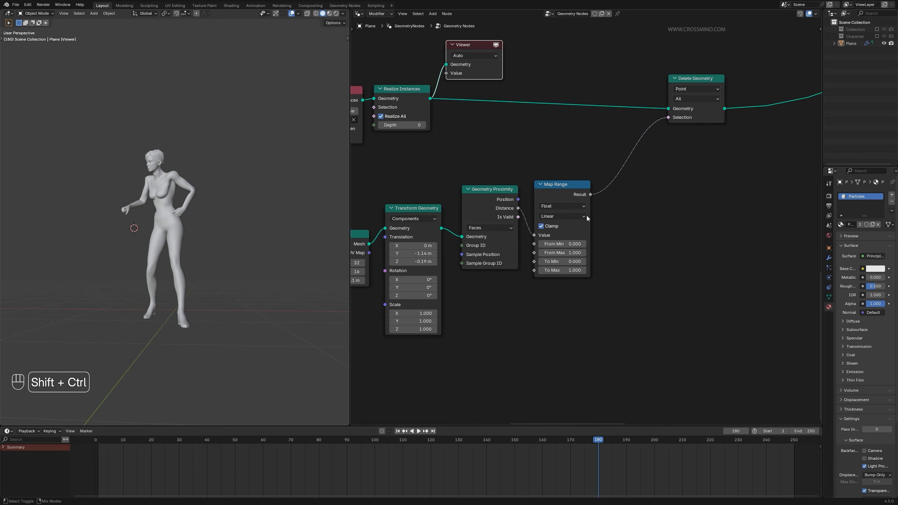
{"action": "left_click", "coordinate": [587, 216], "text": "ctrl+shift"}
{"action": "scroll", "coordinate": [587, 216], "scroll_direction": "up", "scroll_amount": 2}
{"action": "left_click_drag", "start_coordinate": [553, 252], "coordinate": [572, 252], "text": "shift"}
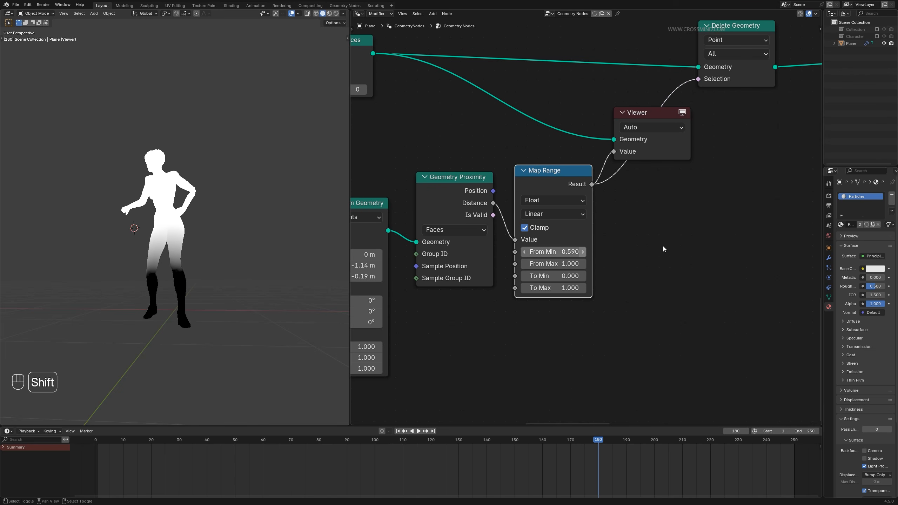
Step: Preview the Delete Geometry output with the Viewer node
{"action": "middle_click_drag", "start_coordinate": [743, 63], "coordinate": [719, 90]}
{"action": "left_click", "coordinate": [719, 104], "text": "ctrl+shift"}
{"action": "scroll", "coordinate": [693, 138], "scroll_direction": "down", "scroll_amount": 1}
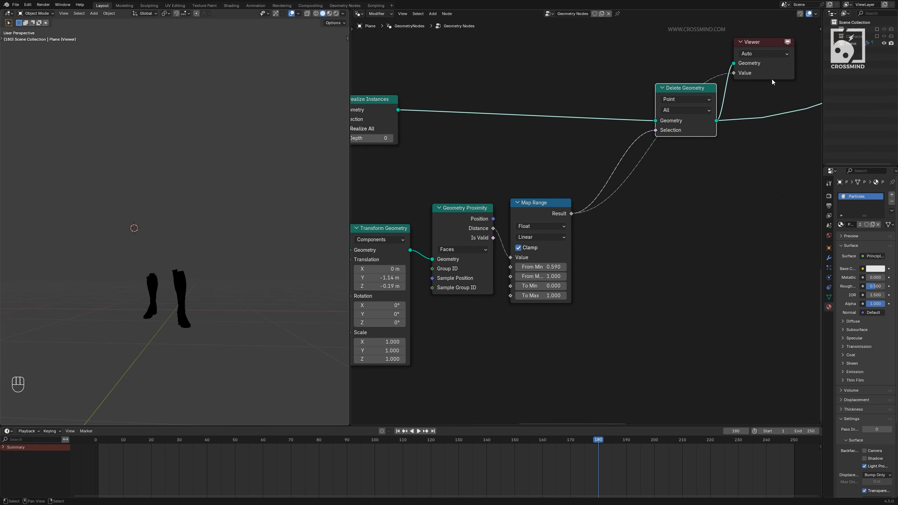
Step: Delete the Viewer node connected to the Delete Geometry output
{"action": "left_click", "coordinate": [773, 78]}
{"action": "key", "text": "ctrl+x"}
{"action": "scroll", "coordinate": [651, 248], "scroll_direction": "up", "scroll_amount": 1}
{"action": "scroll", "coordinate": [585, 219], "scroll_direction": "up", "scroll_amount": 1}
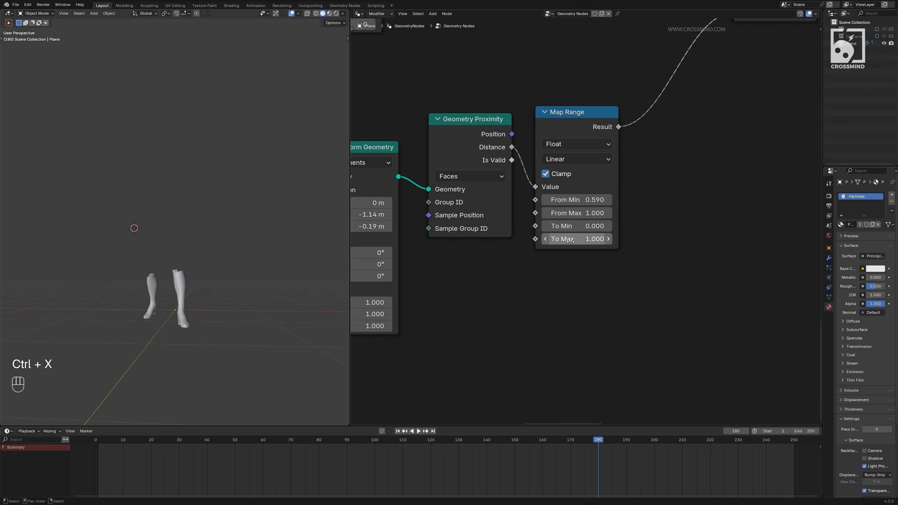
Step: Reset the Map Range's From Min to 0 and set its To Min to -1
{"action": "left_click_drag", "start_coordinate": [577, 200], "coordinate": [592, 226], "text": "shift"}
{"action": "right_click", "coordinate": [594, 200]}
{"action": "left_click_drag", "start_coordinate": [598, 227], "coordinate": [588, 213], "text": "shift"}
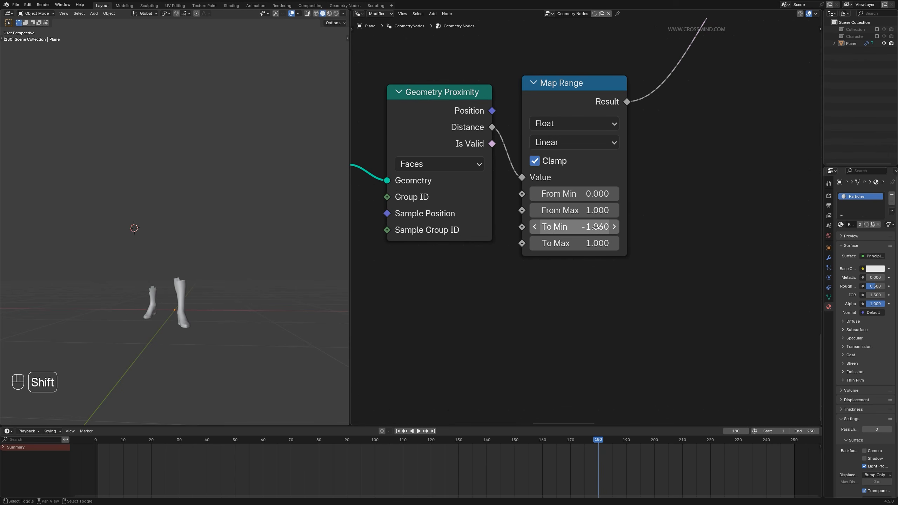
{"action": "left_click", "coordinate": [597, 226]}
{"action": "type", "text": "-1"}
{"action": "key", "text": "Return"}
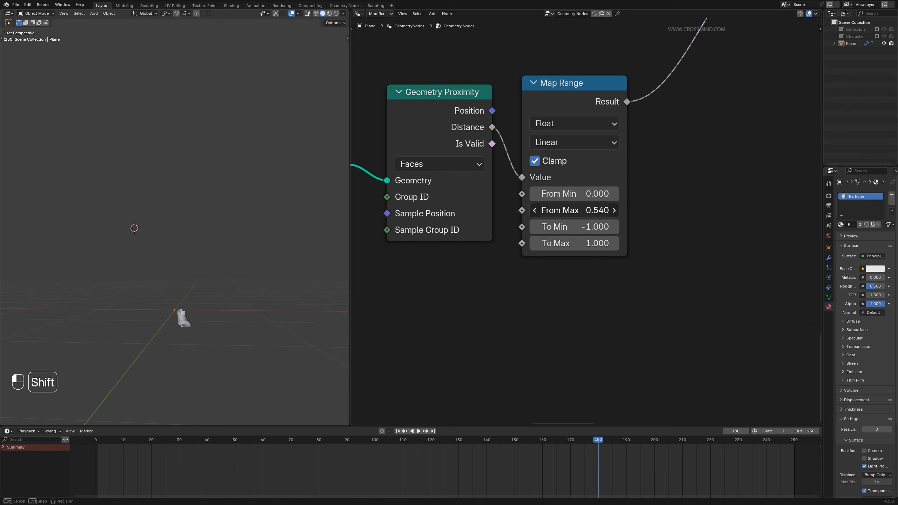
Step: Try a From Max of 1.990 on the Map Range and scrub the animation to check how much of the character shows
{"action": "mouse_move", "coordinate": [598, 210]}
{"action": "left_mouse_down", "text": "shift"}
{"action": "mouse_move", "coordinate": [620, 210]}
{"action": "mouse_move", "coordinate": [578, 210]}
{"action": "mouse_move", "coordinate": [606, 211]}
{"action": "mouse_move", "coordinate": [598, 210]}
{"action": "left_mouse_up", "text": "shift"}
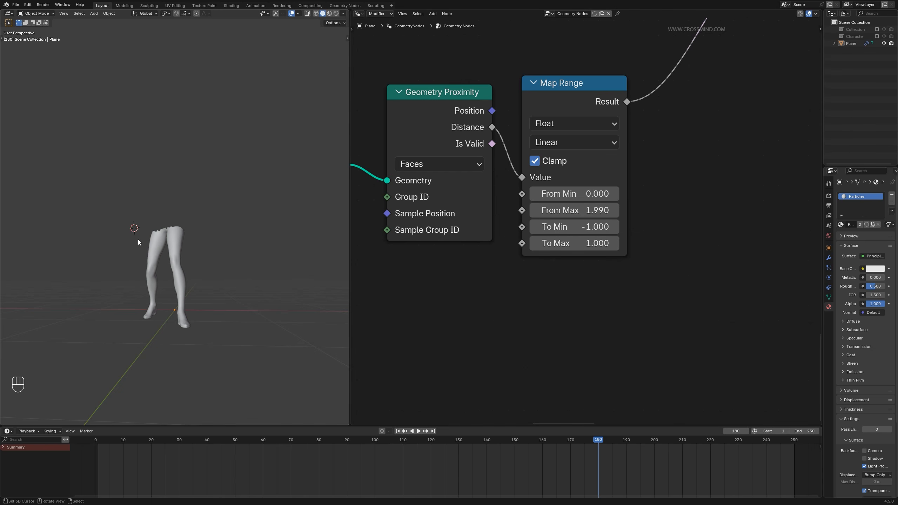
{"action": "middle_click_drag", "start_coordinate": [139, 242], "coordinate": [200, 237]}
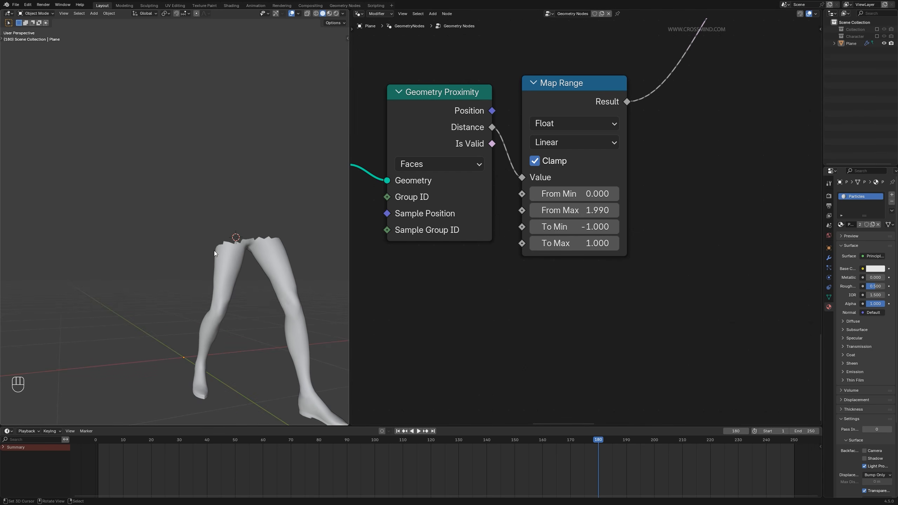
{"action": "left_click_drag", "start_coordinate": [494, 439], "coordinate": [565, 440]}
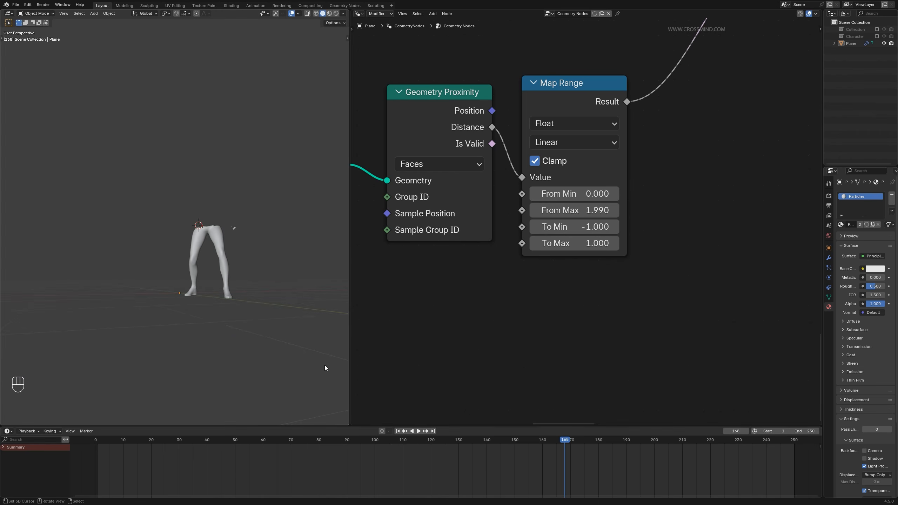
{"action": "left_click_drag", "start_coordinate": [477, 443], "coordinate": [598, 440]}
Step: Add a Noise Texture node below the Geometry Proximity node and connect its Color output to the Map Range's To Max
{"action": "scroll", "coordinate": [574, 279], "scroll_direction": "up", "scroll_amount": 1}
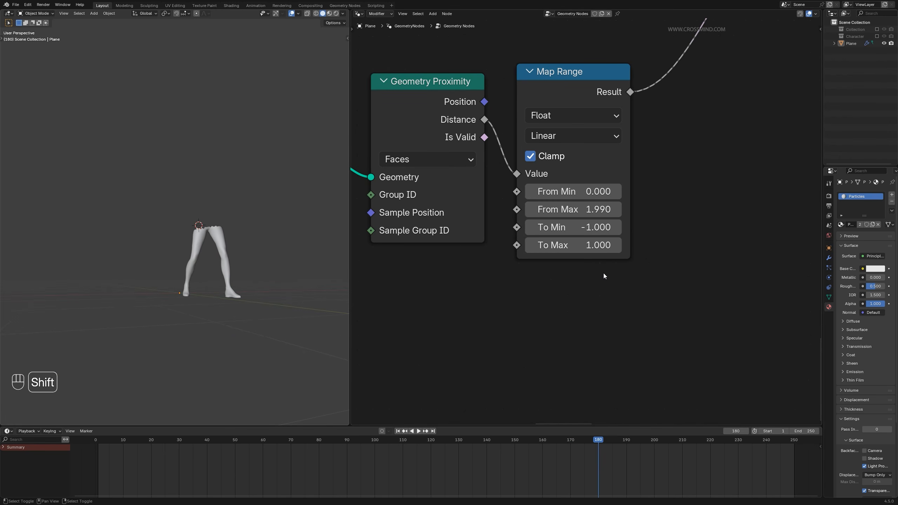
{"action": "key", "text": "shift+a"}
{"action": "left_click", "coordinate": [593, 278]}
{"action": "type", "text": "noise"}
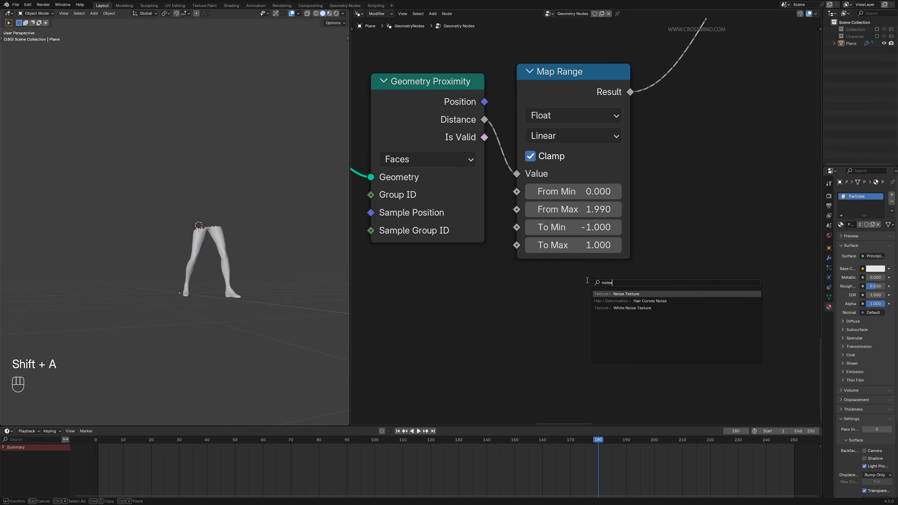
{"action": "left_click", "coordinate": [627, 294]}
{"action": "left_click", "coordinate": [560, 277]}
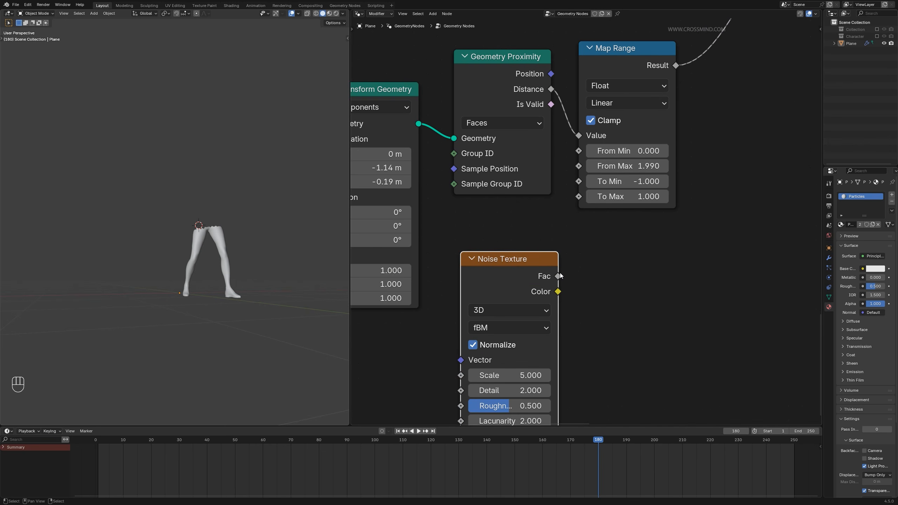
{"action": "left_click_drag", "start_coordinate": [589, 201], "coordinate": [581, 198]}
Step: Set the Noise Texture's Scale to 8.240 while checking the ragged edge on the character
{"action": "scroll", "coordinate": [601, 288], "scroll_direction": "up", "scroll_amount": 2}
{"action": "middle_click_drag", "start_coordinate": [539, 393], "coordinate": [552, 254]}
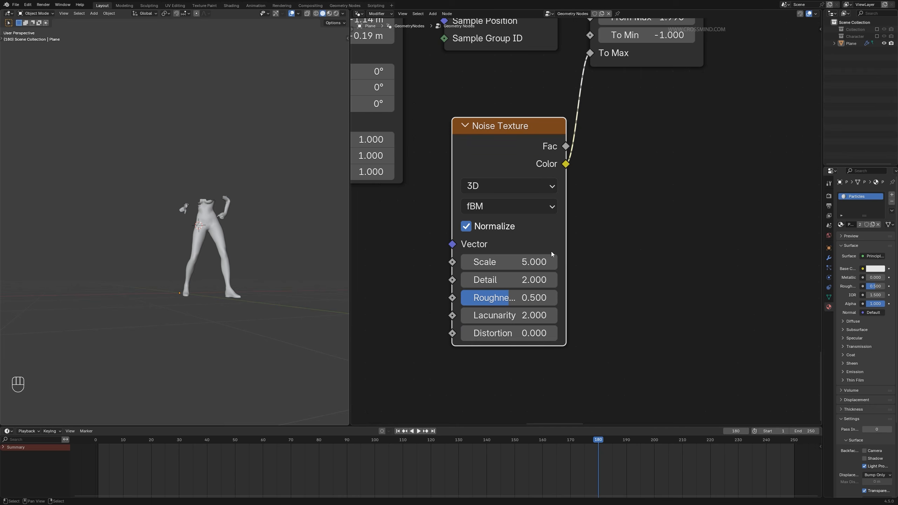
{"action": "left_click_drag", "start_coordinate": [541, 262], "coordinate": [508, 262], "text": "shift"}
{"action": "scroll", "coordinate": [286, 212], "scroll_direction": "up", "scroll_amount": 4}
{"action": "middle_click_drag", "start_coordinate": [286, 212], "coordinate": [278, 214], "text": "shift"}
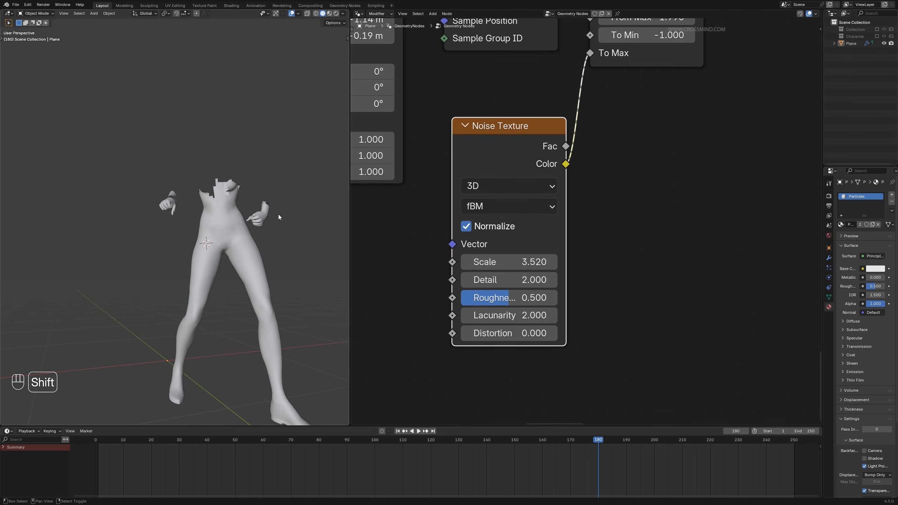
{"action": "mouse_move", "coordinate": [507, 269]}
{"action": "left_mouse_down", "text": "shift"}
{"action": "mouse_move", "coordinate": [527, 270]}
{"action": "mouse_move", "coordinate": [499, 270]}
{"action": "mouse_move", "coordinate": [514, 262]}
{"action": "left_mouse_up", "text": "shift"}
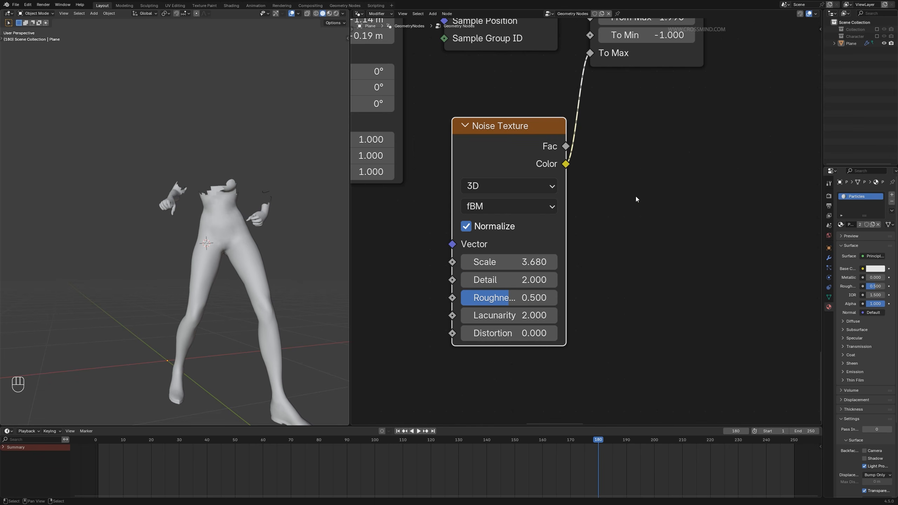
Step: Try a From Max of 1.590 on the Map Range with the noise connected
{"action": "scroll", "coordinate": [636, 199], "scroll_direction": "down", "scroll_amount": 1}
{"action": "middle_click_drag", "start_coordinate": [642, 177], "coordinate": [603, 288]}
{"action": "mouse_move", "coordinate": [630, 143]}
{"action": "left_mouse_down", "text": "shift"}
{"action": "mouse_move", "coordinate": [654, 143]}
{"action": "mouse_move", "coordinate": [597, 143]}
{"action": "mouse_move", "coordinate": [616, 143]}
{"action": "left_mouse_up", "text": "shift"}
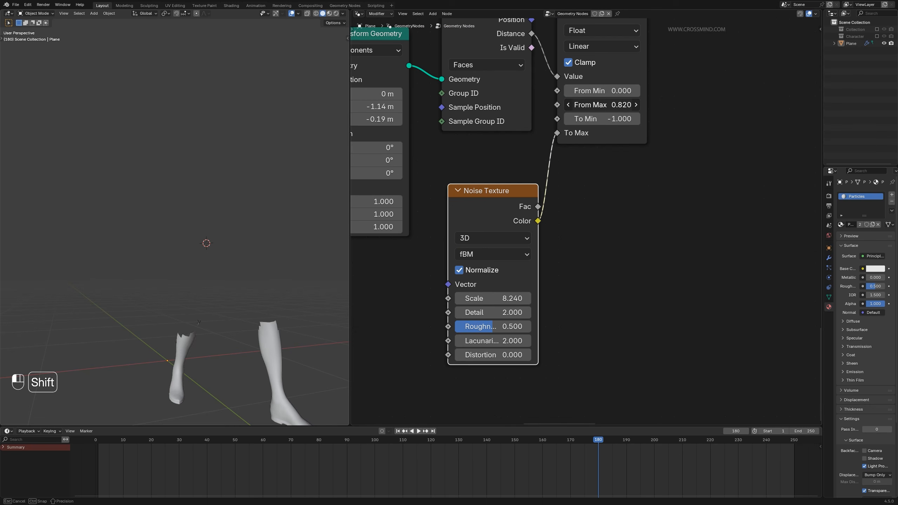
{"action": "left_click_drag", "start_coordinate": [601, 105], "coordinate": [608, 103], "text": "shift"}
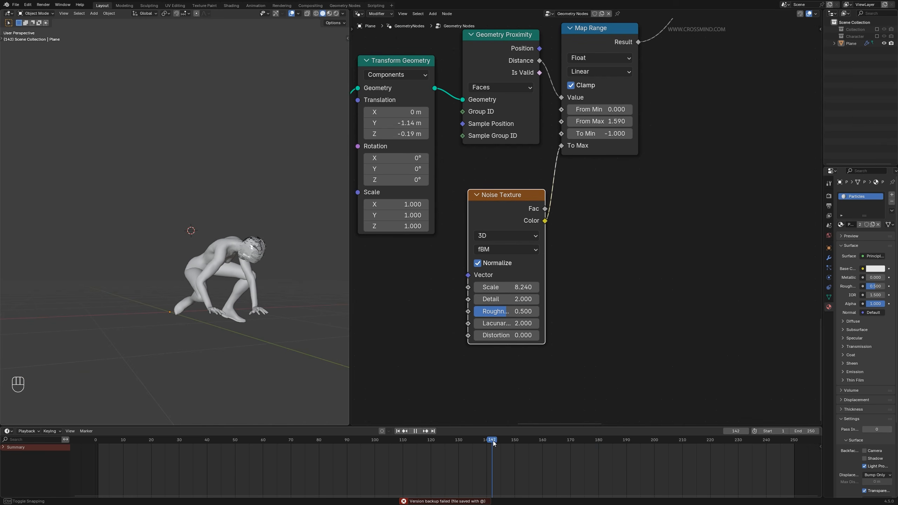
Step: Keyframe the Map Range's From Max at 0.030 on frame 164
{"action": "left_click", "coordinate": [398, 441]}
{"action": "left_click_drag", "start_coordinate": [408, 442], "coordinate": [555, 423]}
{"action": "middle_click_drag", "start_coordinate": [624, 213], "coordinate": [622, 270]}
{"action": "left_click_drag", "start_coordinate": [598, 178], "coordinate": [537, 178], "text": "shift"}
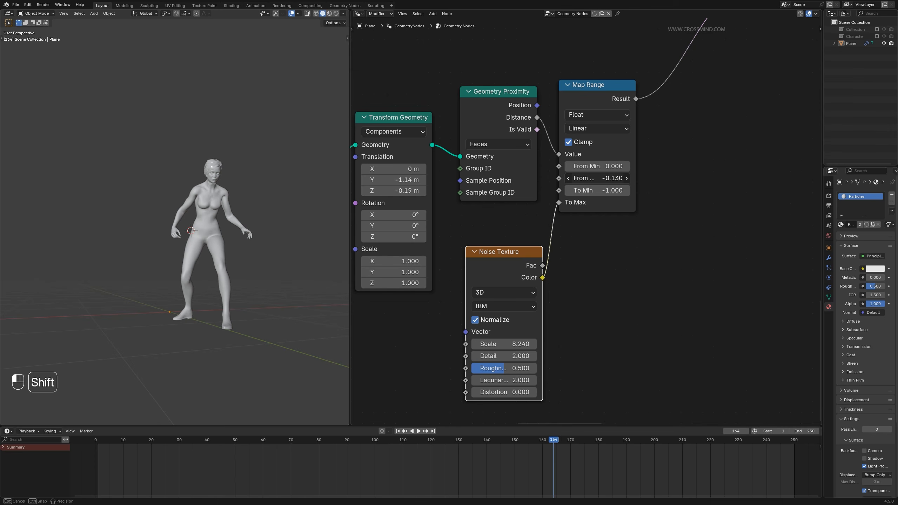
{"action": "left_click", "coordinate": [598, 178]}
{"action": "left_click_drag", "start_coordinate": [609, 178], "coordinate": [617, 178], "text": "shift"}
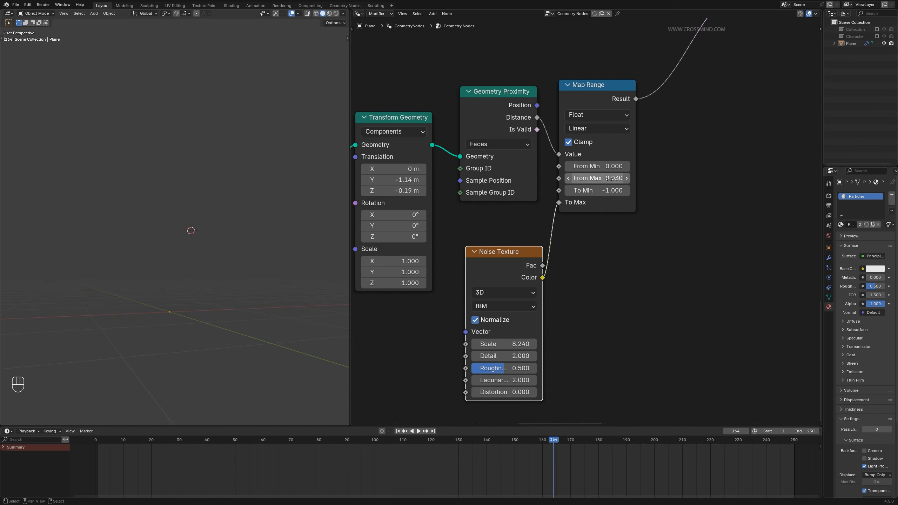
{"action": "key", "text": "i"}
{"action": "left_click", "coordinate": [607, 146]}
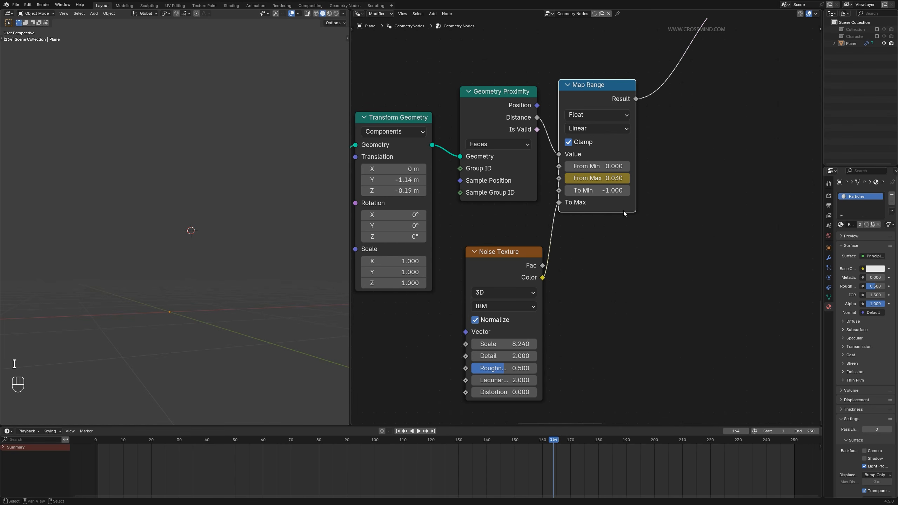
Step: Keyframe the Map Range's From Max at 3.190 on frame 191 of the selected Plane and play back the reveal
{"action": "middle_click_drag", "start_coordinate": [623, 210], "coordinate": [608, 201]}
{"action": "left_click", "coordinate": [856, 44]}
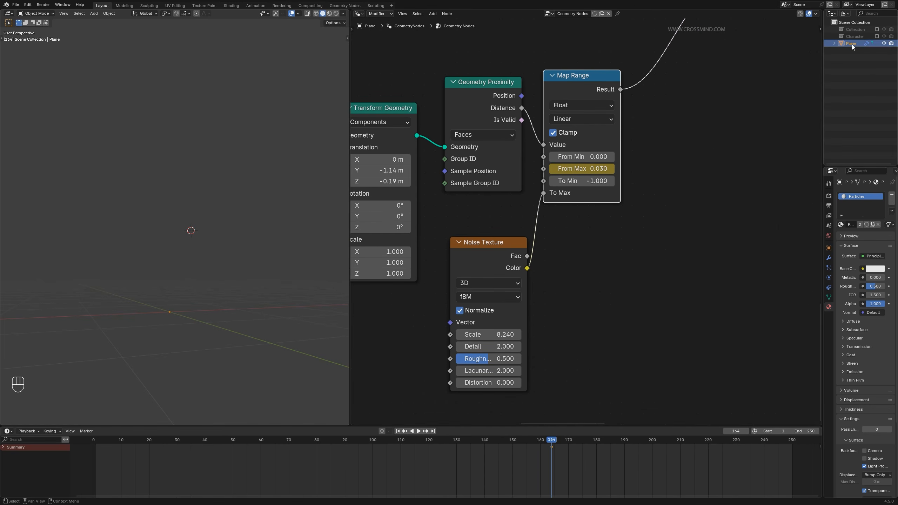
{"action": "left_click_drag", "start_coordinate": [561, 440], "coordinate": [567, 444]}
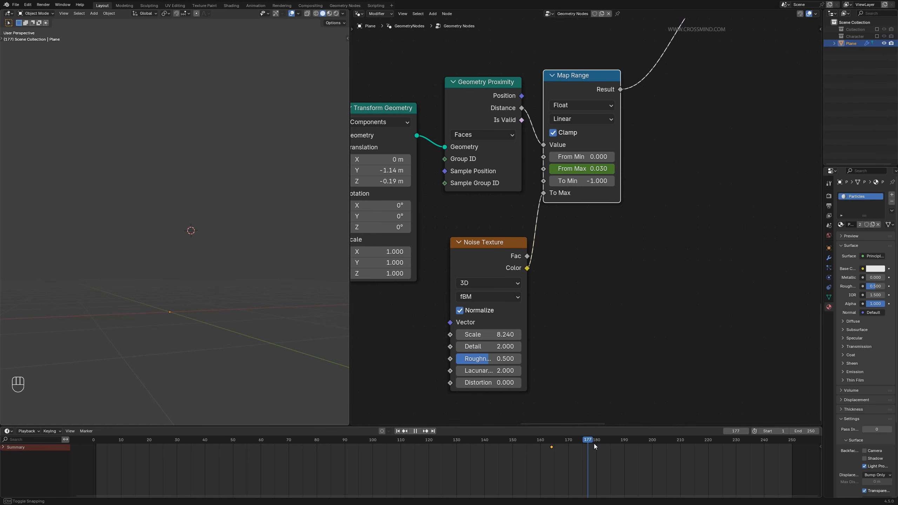
{"action": "key", "text": "space"}
{"action": "mouse_move", "coordinate": [588, 170]}
{"action": "left_mouse_down", "text": "shift"}
{"action": "mouse_move", "coordinate": [607, 169]}
{"action": "mouse_move", "coordinate": [593, 169]}
{"action": "left_mouse_up", "text": "shift"}
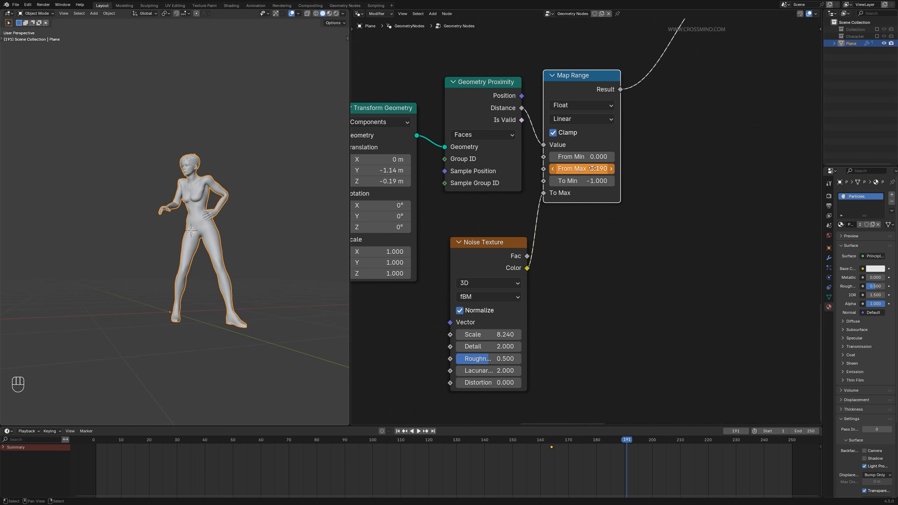
{"action": "key", "text": "i"}
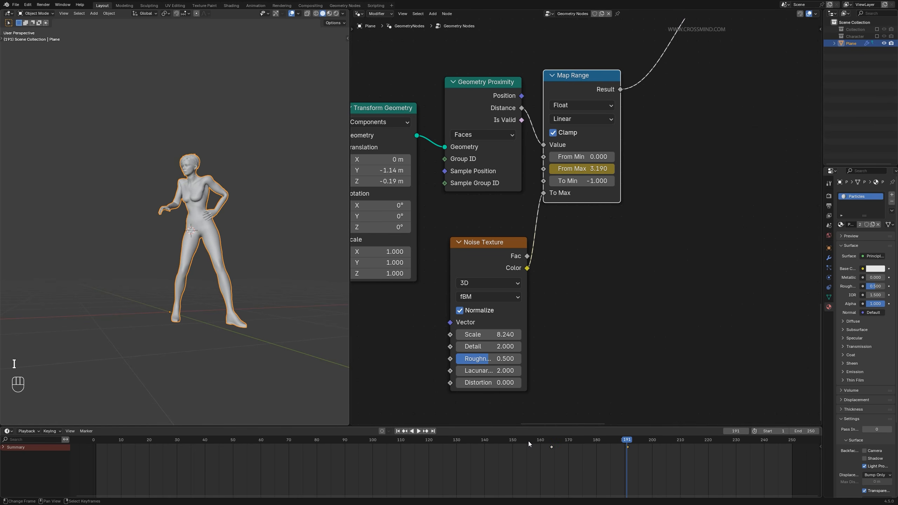
{"action": "left_click_drag", "start_coordinate": [528, 441], "coordinate": [429, 439]}
{"action": "left_click_drag", "start_coordinate": [285, 444], "coordinate": [579, 432]}
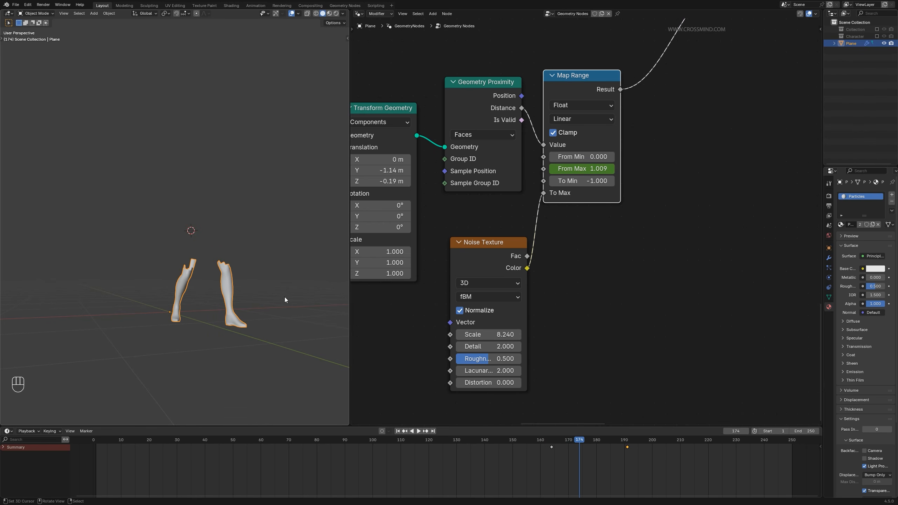
{"action": "key", "text": "space"}
{"action": "key", "text": "space"}
Step: Spread the two From Max keyframes apart, placing the ending one past frame 250, and extend the scene's end frame to 334
{"action": "scroll", "coordinate": [564, 467], "scroll_direction": "down", "scroll_amount": 2}
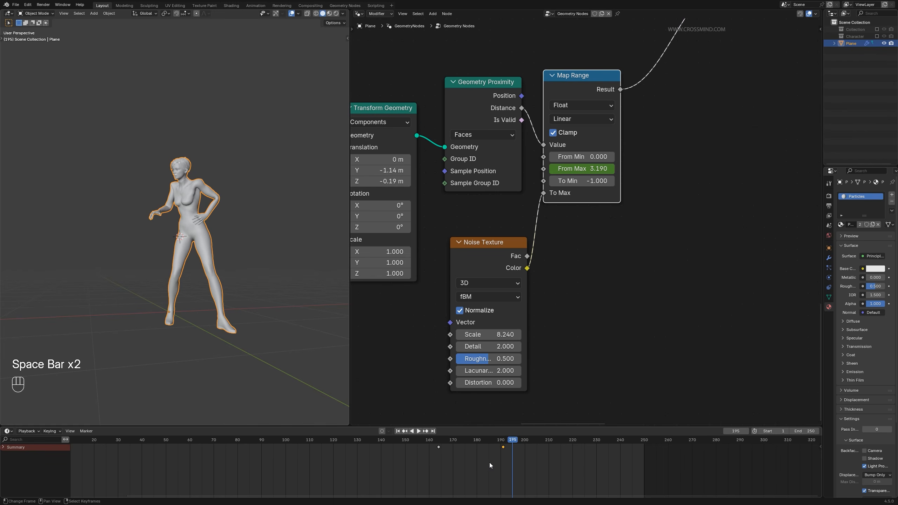
{"action": "right_click", "coordinate": [440, 448]}
{"action": "key", "text": "g"}
{"action": "left_click", "coordinate": [437, 449]}
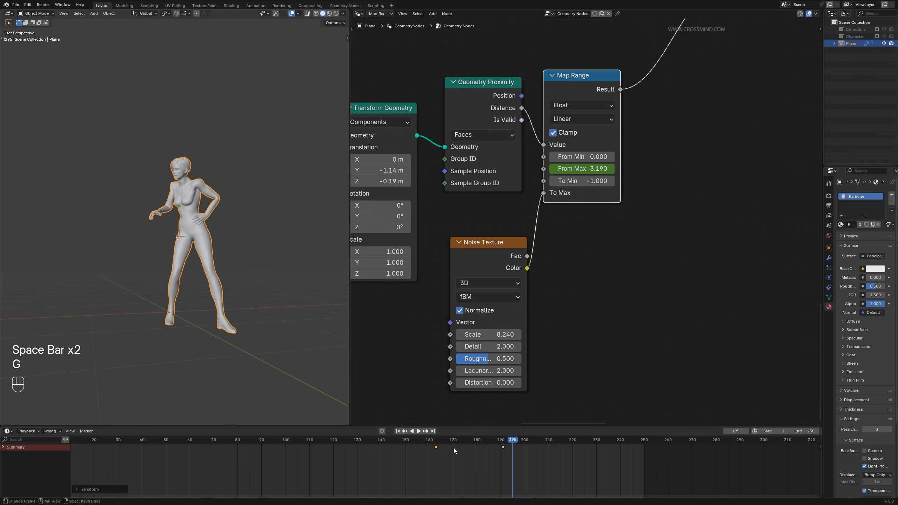
{"action": "right_click", "coordinate": [505, 449]}
{"action": "key", "text": "g"}
{"action": "left_click", "coordinate": [578, 449]}
{"action": "left_click", "coordinate": [441, 440]}
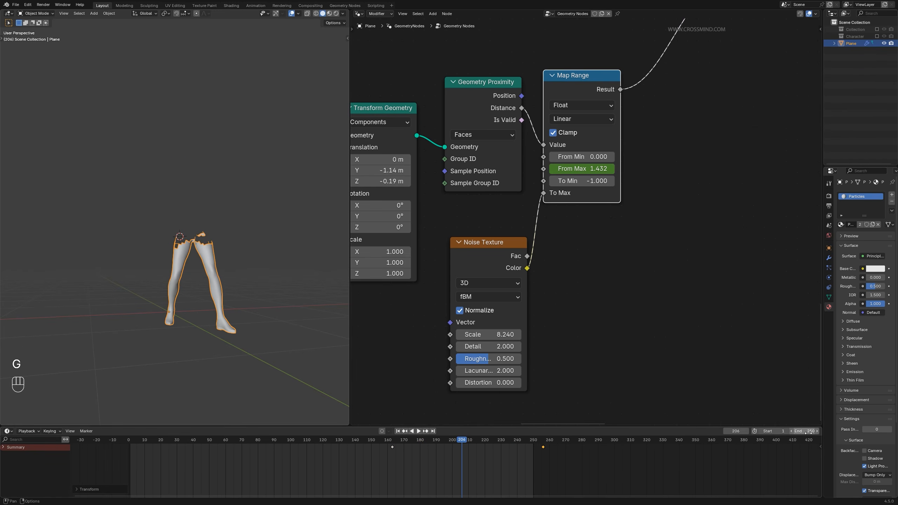
{"action": "left_click_drag", "start_coordinate": [805, 431], "coordinate": [831, 431]}
{"action": "key", "text": "space"}
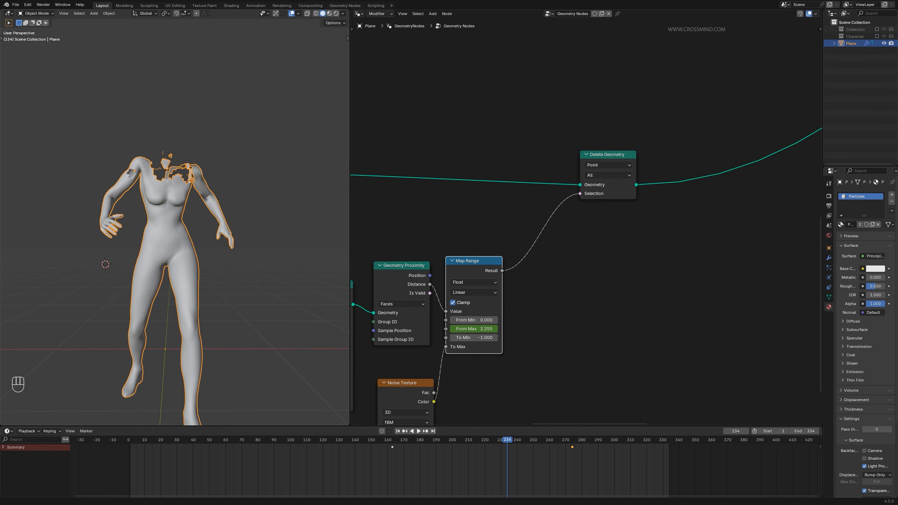
Step: Insert an Extrude Mesh node on the link after the Delete Geometry node
{"action": "middle_click_drag", "start_coordinate": [683, 191], "coordinate": [638, 205]}
{"action": "key", "text": "shift+a"}
{"action": "type", "text": "ext"}
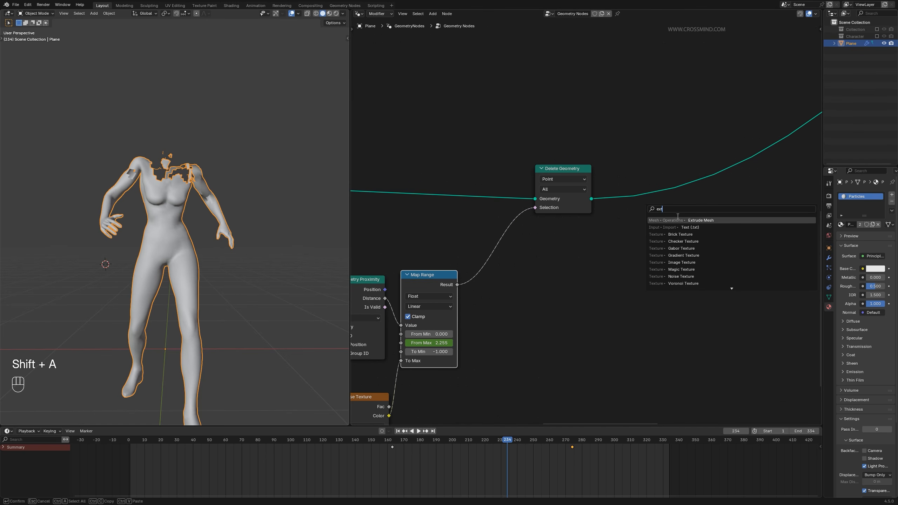
{"action": "left_click", "coordinate": [678, 219]}
{"action": "left_click", "coordinate": [630, 157]}
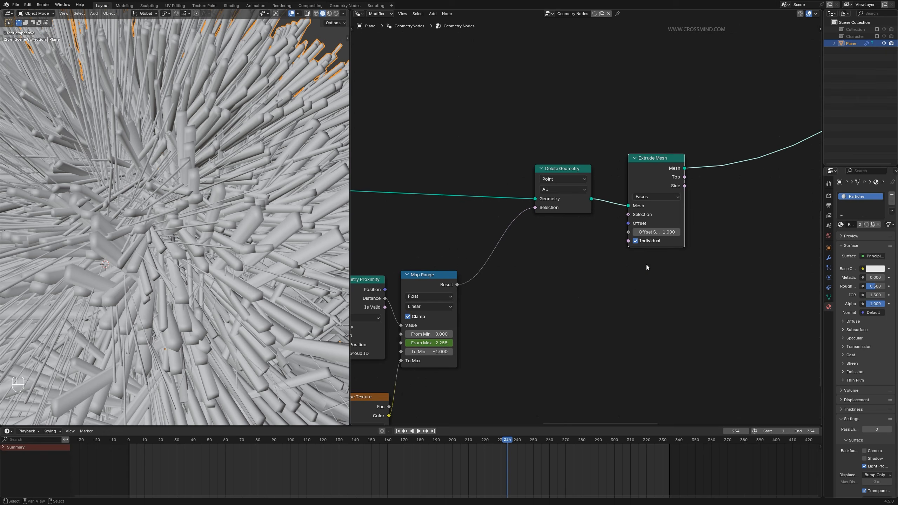
Step: Connect the Map Range Result to the Selection input of the Extrude Mesh node
{"action": "scroll", "coordinate": [658, 328], "scroll_direction": "down", "scroll_amount": 5}
{"action": "scroll", "coordinate": [579, 295], "scroll_direction": "up", "scroll_amount": 3}
{"action": "middle_click_drag", "start_coordinate": [563, 287], "coordinate": [617, 253]}
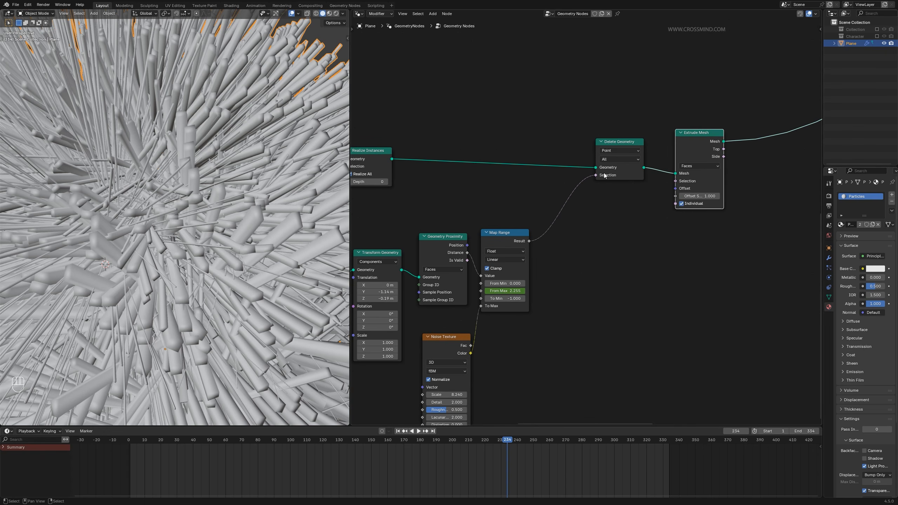
{"action": "middle_click_drag", "start_coordinate": [535, 263], "coordinate": [561, 235]}
{"action": "left_click_drag", "start_coordinate": [542, 209], "coordinate": [697, 155]}
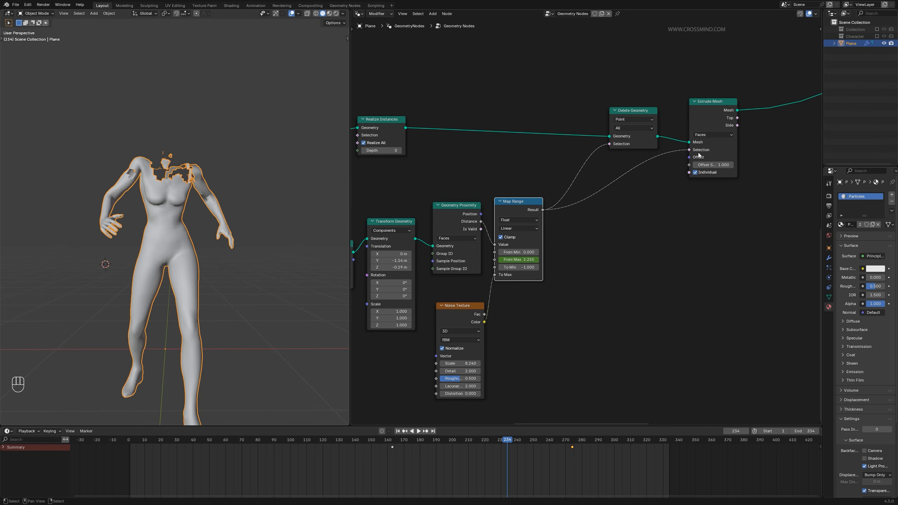
Step: Set the Extrude Mesh node's Offset Scale to 0.020 while the Delete Geometry node is temporarily muted
{"action": "scroll", "coordinate": [642, 245], "scroll_direction": "up", "scroll_amount": 1}
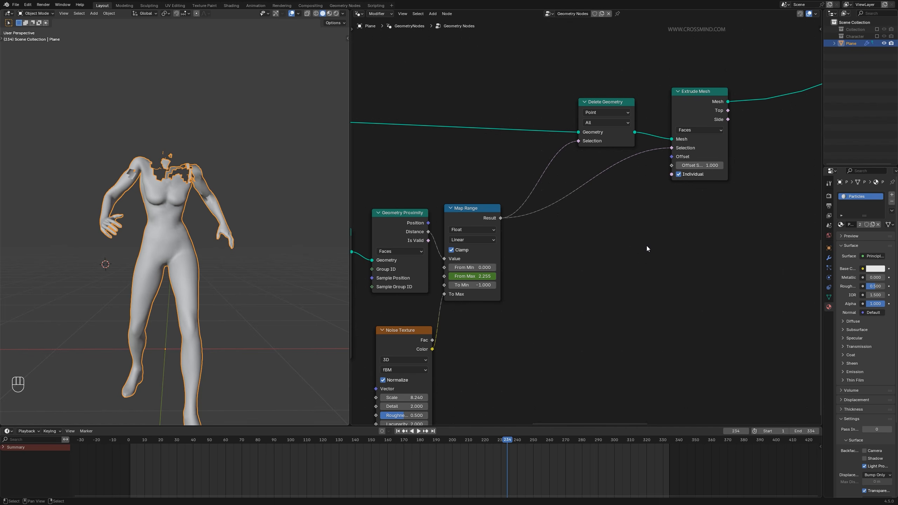
{"action": "middle_click_drag", "start_coordinate": [691, 297], "coordinate": [704, 286]}
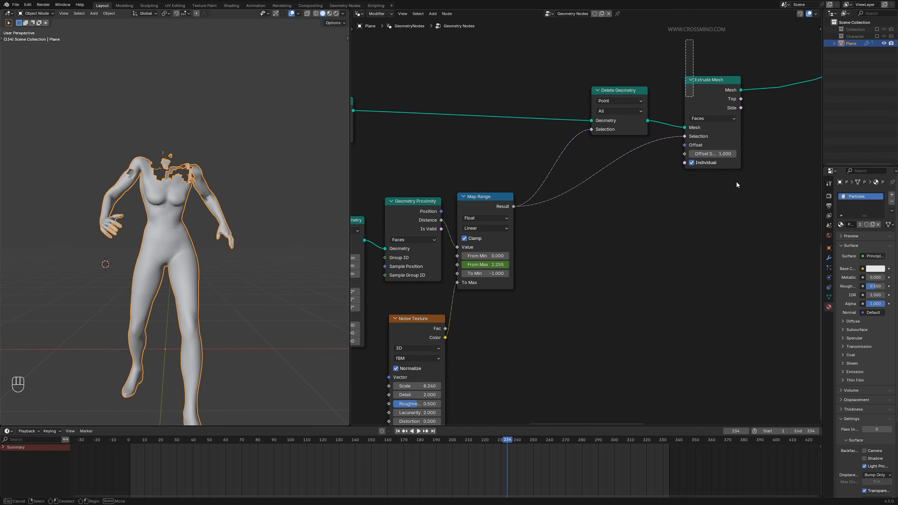
{"action": "left_click_drag", "start_coordinate": [581, 57], "coordinate": [640, 118]}
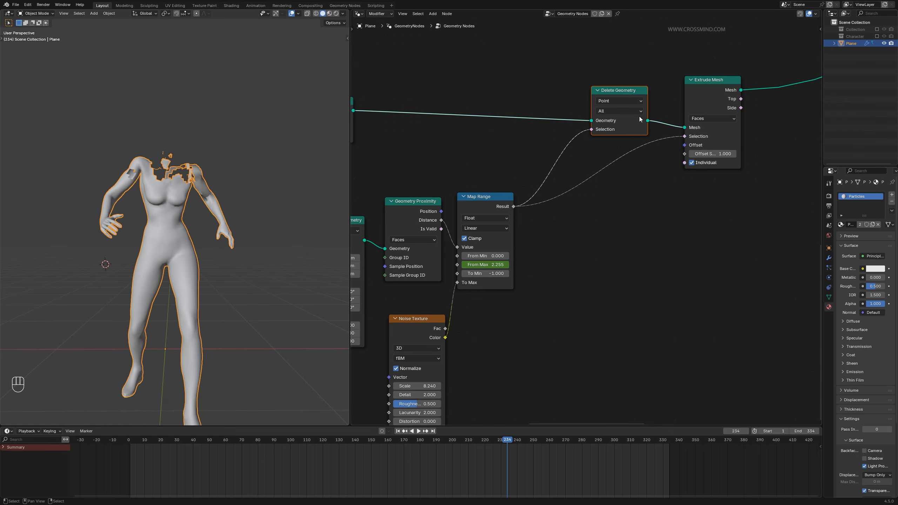
{"action": "key", "text": "m"}
{"action": "middle_click_drag", "start_coordinate": [73, 195], "coordinate": [115, 184]}
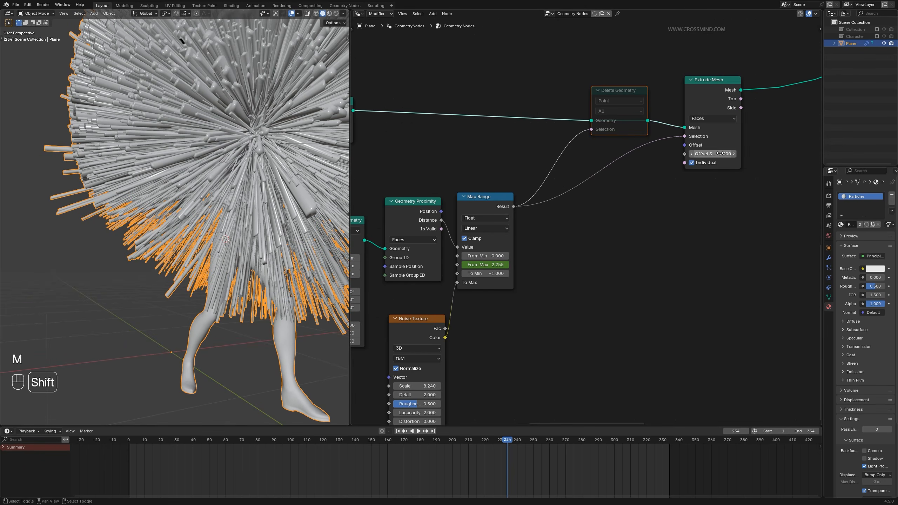
{"action": "left_click_drag", "start_coordinate": [712, 154], "coordinate": [555, 178], "text": "shift"}
{"action": "key", "text": "m"}
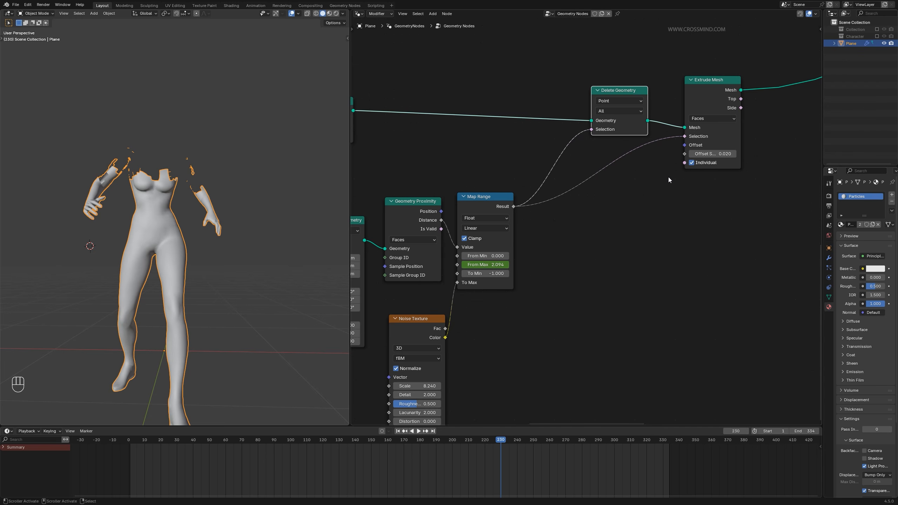
Step: Insert a Map Range node between the existing Map Range Result and the Extrude Mesh Selection, with From Min set to -0.030
{"action": "left_click", "coordinate": [721, 119]}
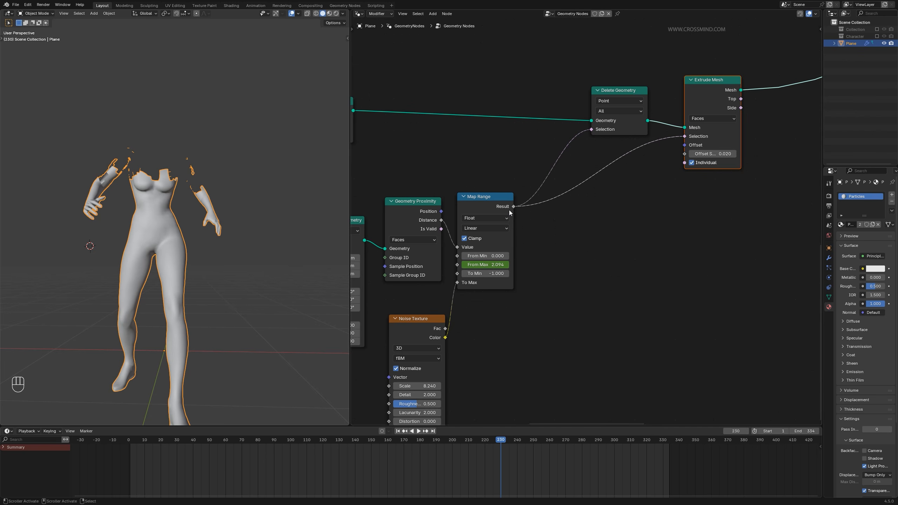
{"action": "key", "text": "shift+a"}
{"action": "type", "text": "ma"}
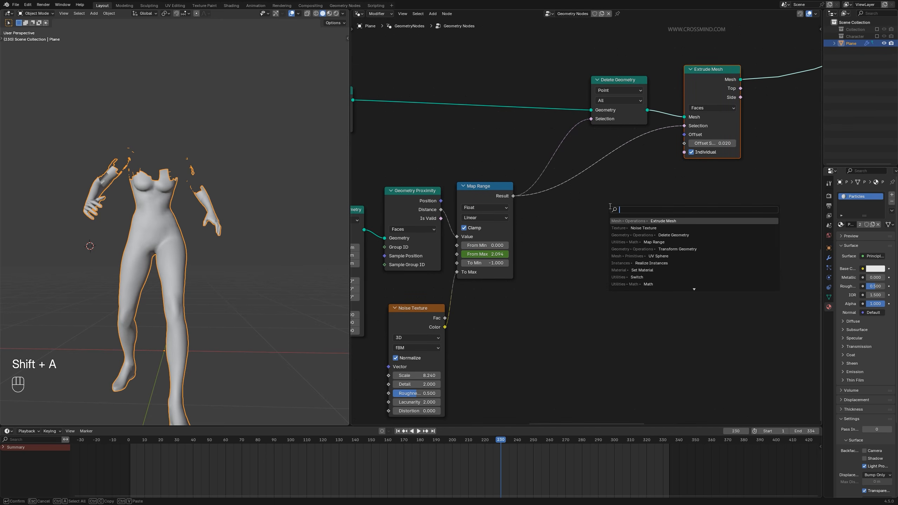
{"action": "type", "text": "p"}
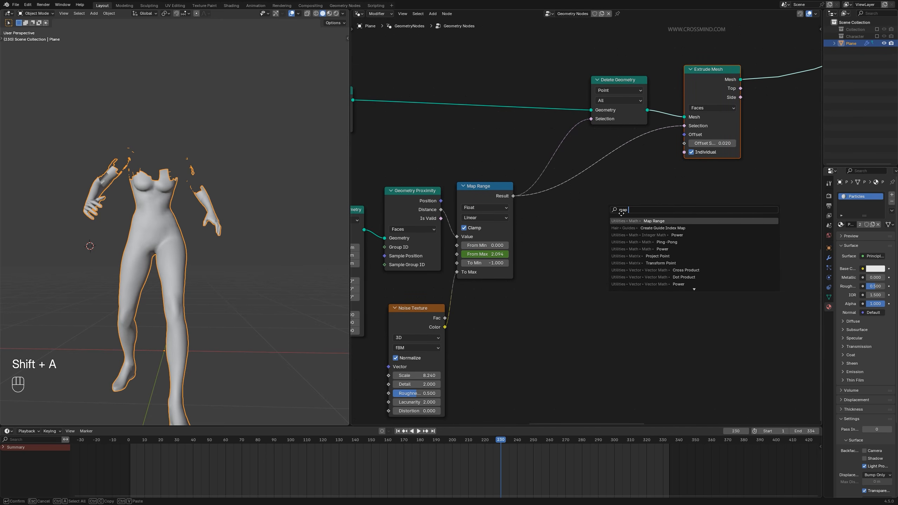
{"action": "key", "text": "Return"}
{"action": "left_click", "coordinate": [580, 155]}
{"action": "scroll", "coordinate": [602, 202], "scroll_direction": "up", "scroll_amount": 3}
{"action": "mouse_move", "coordinate": [612, 217]}
{"action": "left_mouse_down", "text": "shift"}
{"action": "mouse_move", "coordinate": [631, 217]}
{"action": "mouse_move", "coordinate": [600, 217]}
{"action": "mouse_move", "coordinate": [612, 217]}
{"action": "left_mouse_up", "text": "shift"}
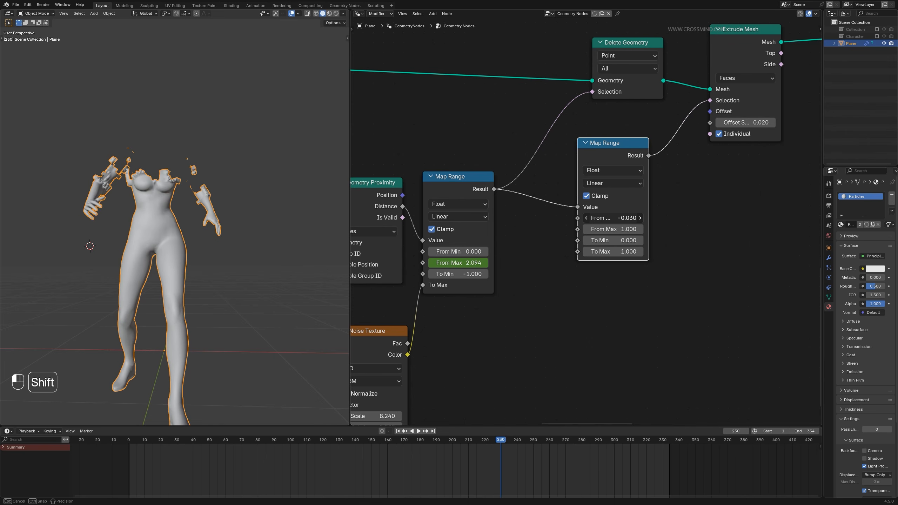
Step: Play and scrub the reveal between about frames 180 and 250 to examine the extruded faces along its edge
{"action": "key", "text": "space"}
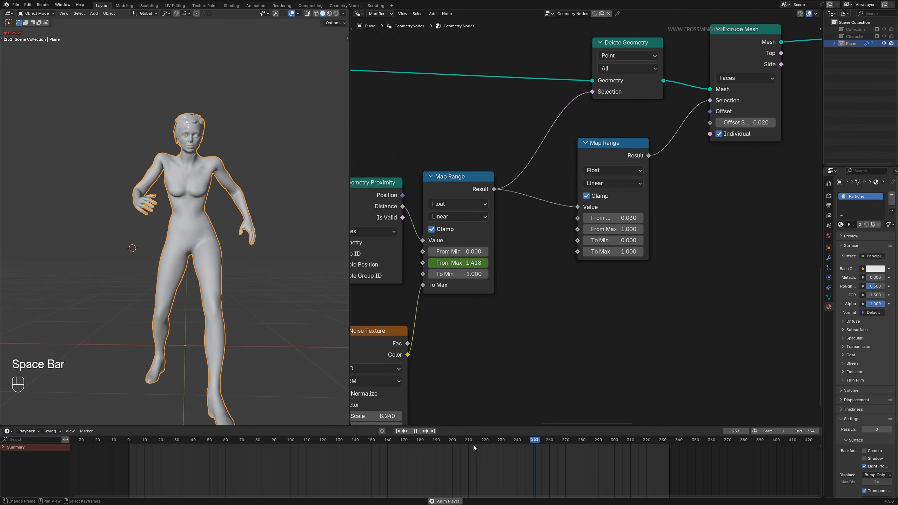
{"action": "left_click_drag", "start_coordinate": [473, 445], "coordinate": [433, 446]}
{"action": "key", "text": "space"}
{"action": "key", "text": "space"}
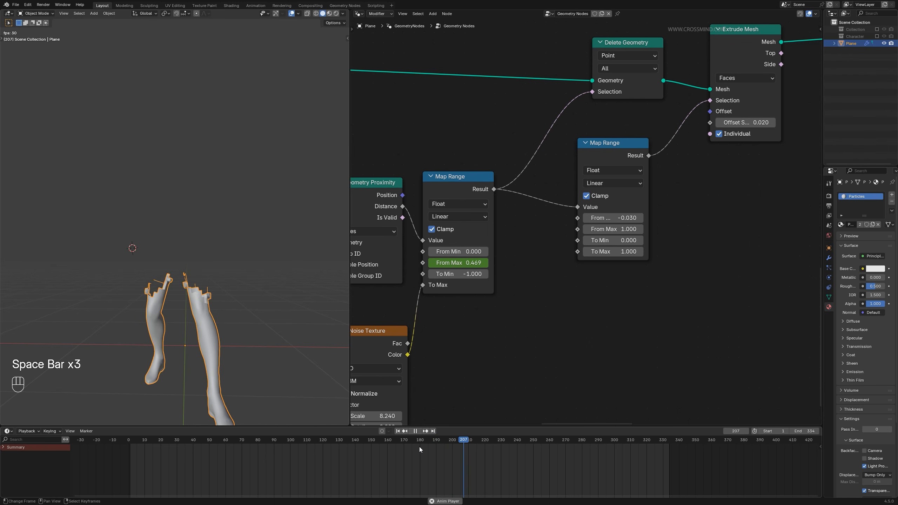
{"action": "key", "text": "space"}
{"action": "left_click", "coordinate": [421, 447]}
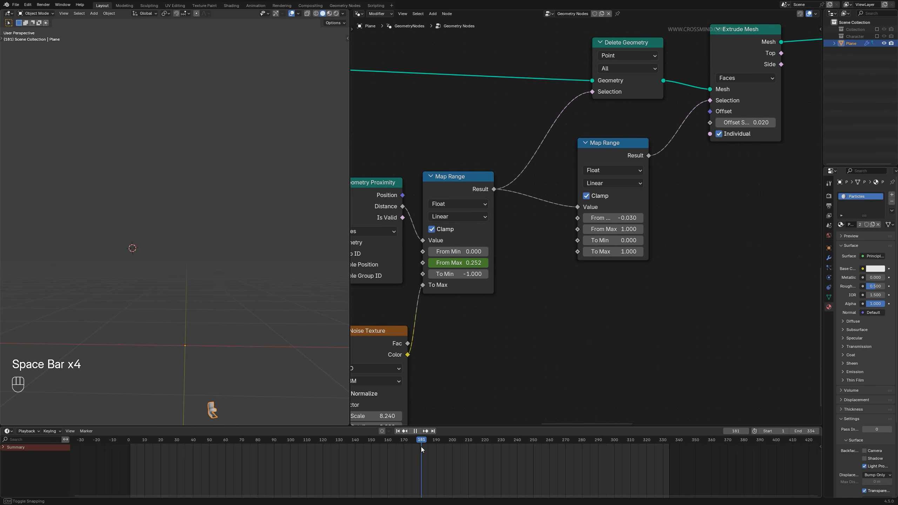
{"action": "key", "text": "space"}
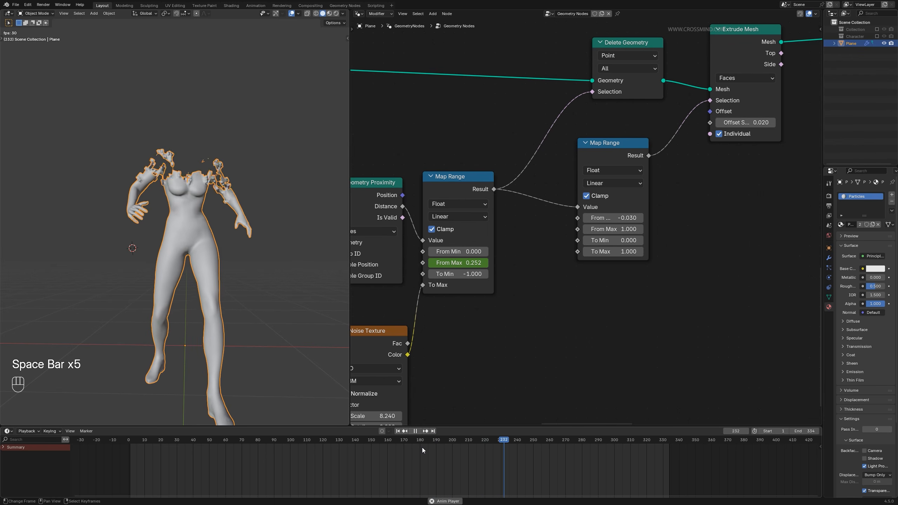
{"action": "key", "text": "space"}
{"action": "left_click_drag", "start_coordinate": [541, 324], "coordinate": [661, 165]}
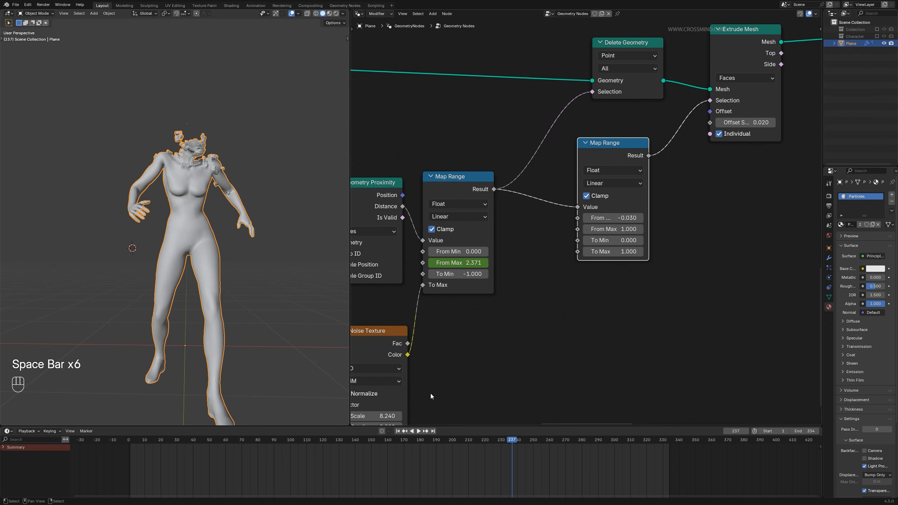
{"action": "left_click", "coordinate": [443, 445]}
{"action": "key", "text": "space"}
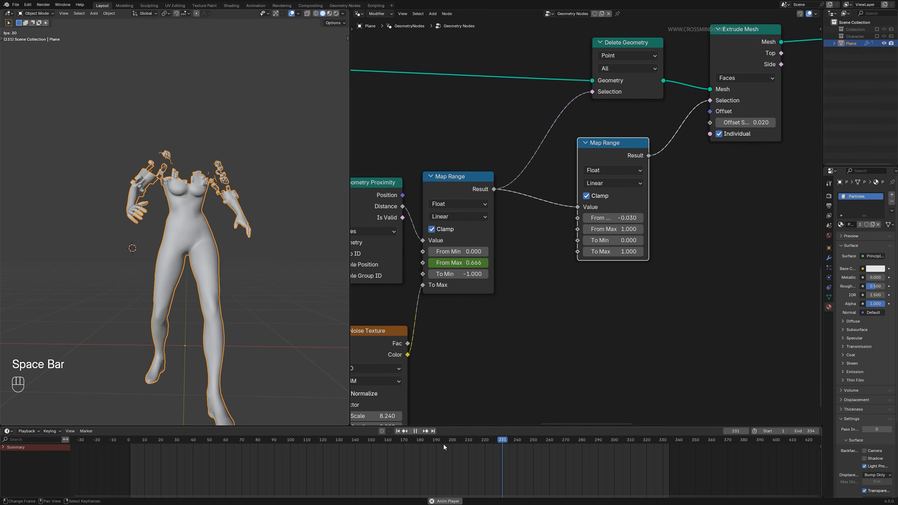
{"action": "key", "text": "space"}
{"action": "left_click_drag", "start_coordinate": [444, 445], "coordinate": [499, 446]}
Step: Set the Extrude Mesh node's Offset Scale to 0.010
{"action": "middle_click_drag", "start_coordinate": [702, 275], "coordinate": [587, 324]}
{"action": "scroll", "coordinate": [637, 168], "scroll_direction": "up", "scroll_amount": 3}
{"action": "left_click_drag", "start_coordinate": [654, 169], "coordinate": [638, 169], "text": "shift"}
{"action": "scroll", "coordinate": [638, 169], "scroll_direction": "down", "scroll_amount": 4}
{"action": "middle_click_drag", "start_coordinate": [729, 152], "coordinate": [628, 201]}
{"action": "left_click", "coordinate": [627, 201]}
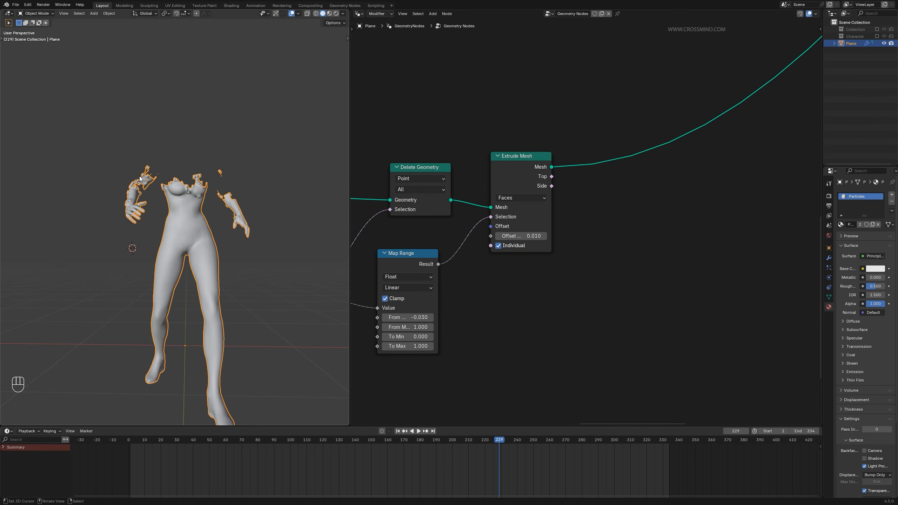
Step: Play the reveal, scrub to frame 226 and switch the viewport to Material Preview shading
{"action": "key", "text": "space"}
{"action": "key", "text": "space"}
{"action": "left_click_drag", "start_coordinate": [529, 444], "coordinate": [494, 441]}
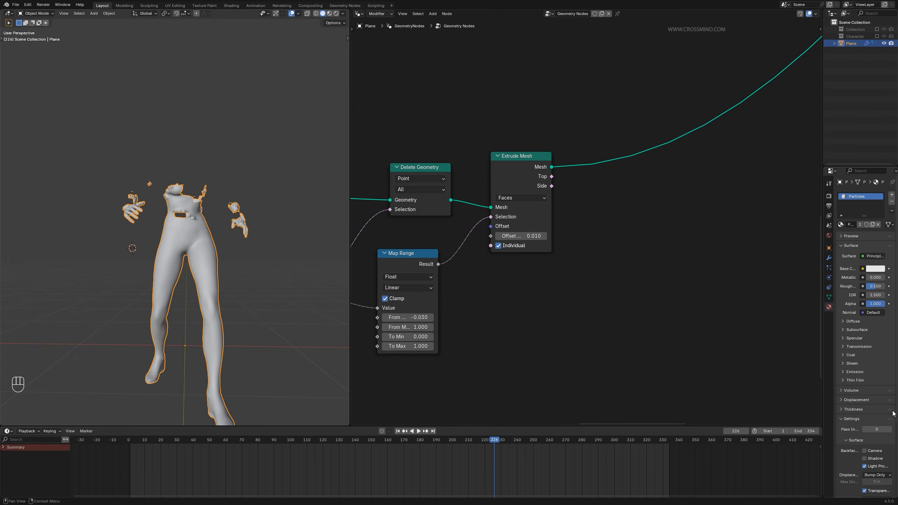
{"action": "middle_click_drag", "start_coordinate": [600, 273], "coordinate": [587, 288]}
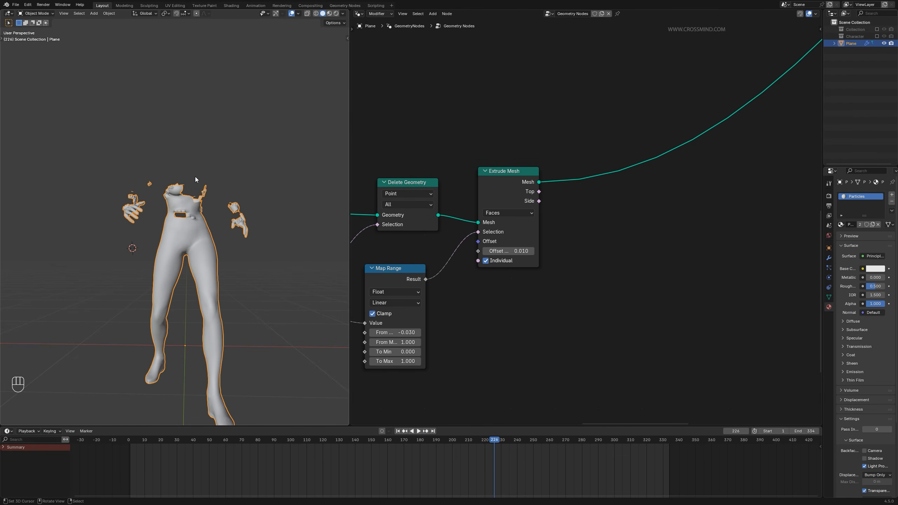
{"action": "scroll", "coordinate": [182, 297], "scroll_direction": "down", "scroll_amount": 2}
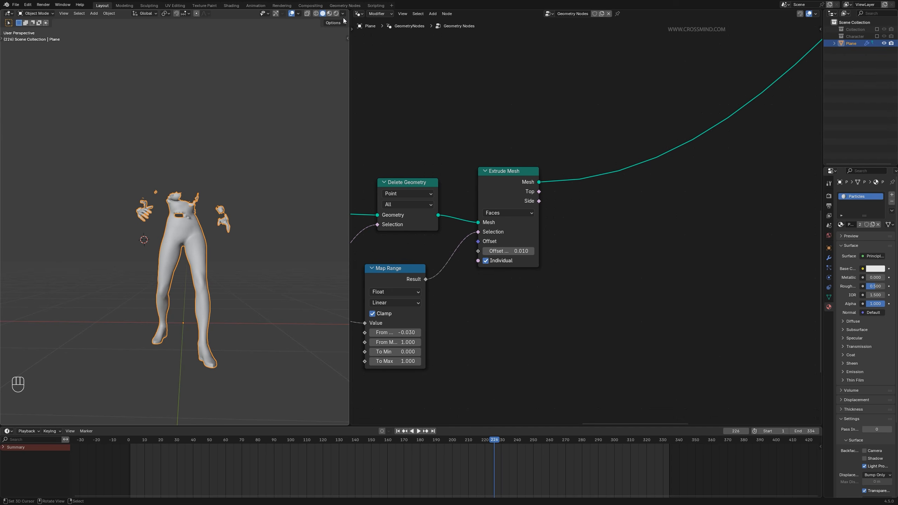
{"action": "left_click", "coordinate": [329, 13]}
{"action": "middle_click_drag", "start_coordinate": [572, 301], "coordinate": [665, 270]}
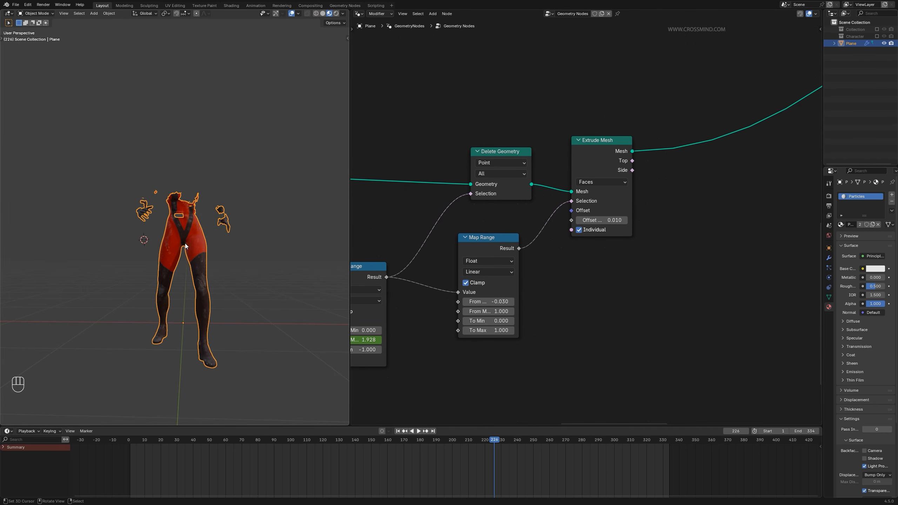
Step: Insert a Set Material node on the link after the Extrude Mesh node
{"action": "scroll", "coordinate": [582, 190], "scroll_direction": "up", "scroll_amount": 2}
{"action": "key", "text": "shift+a"}
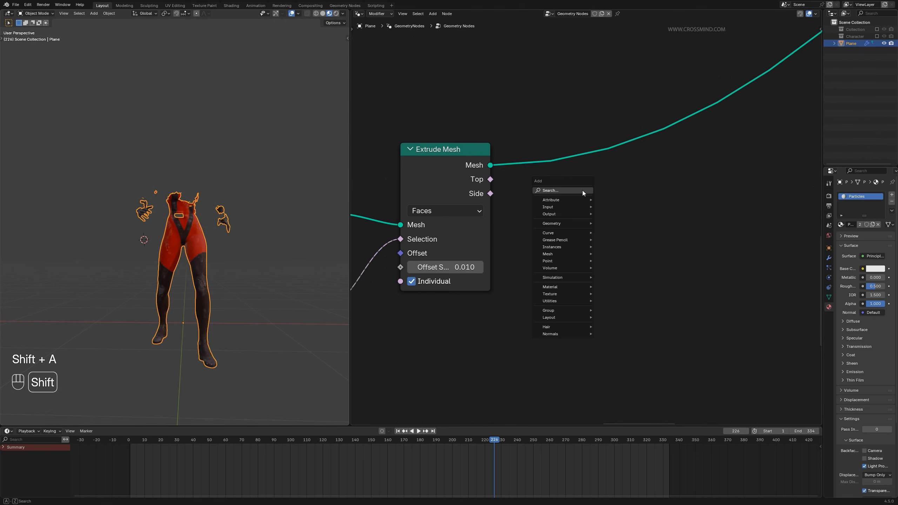
{"action": "type", "text": "set"}
{"action": "left_click", "coordinate": [615, 206]}
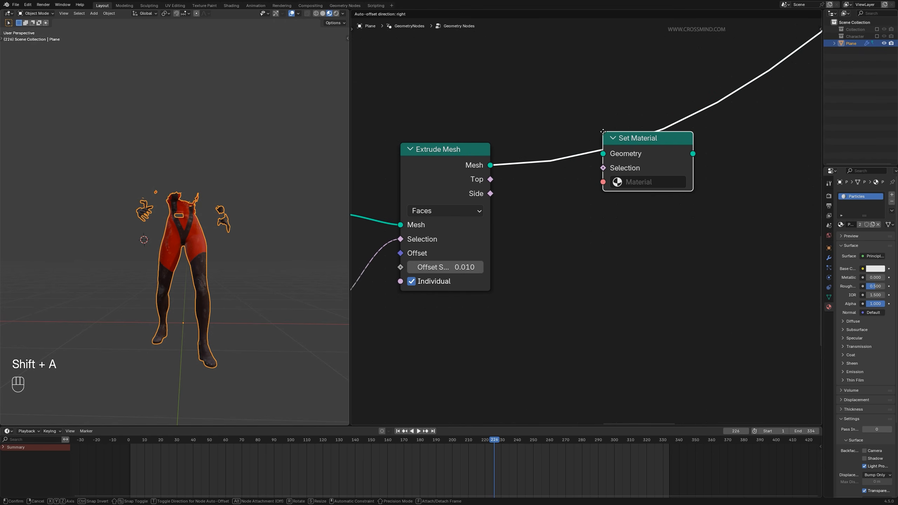
{"action": "left_click", "coordinate": [603, 134]}
{"action": "key", "text": "g"}
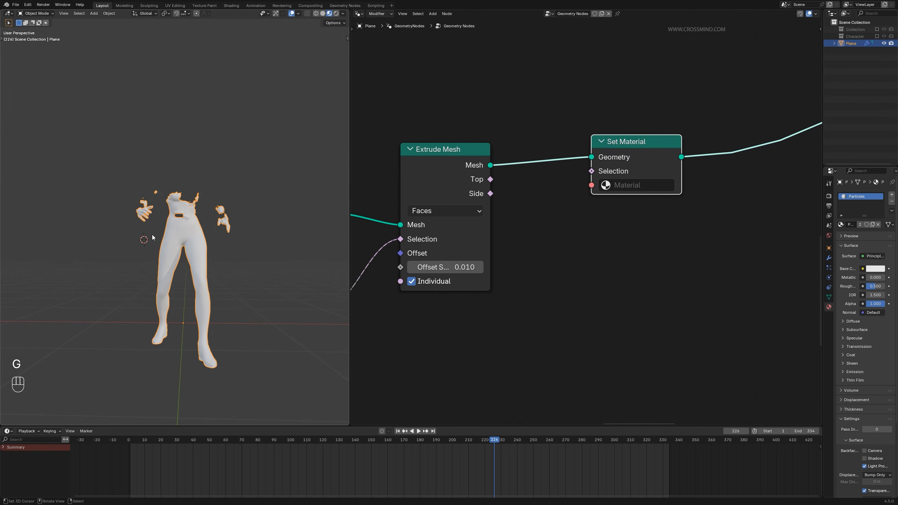
Step: Connect the Extrude Mesh node's Side output to the Selection input of the Set Material node
{"action": "key", "text": "Home"}
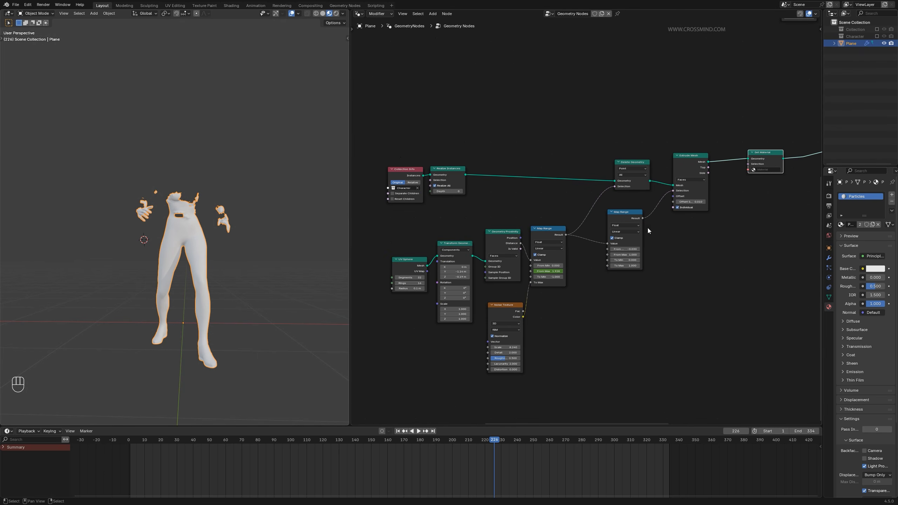
{"action": "left_click_drag", "start_coordinate": [376, 128], "coordinate": [444, 209]}
{"action": "middle_click_drag", "start_coordinate": [687, 237], "coordinate": [559, 288]}
{"action": "scroll", "coordinate": [559, 288], "scroll_direction": "up", "scroll_amount": 3}
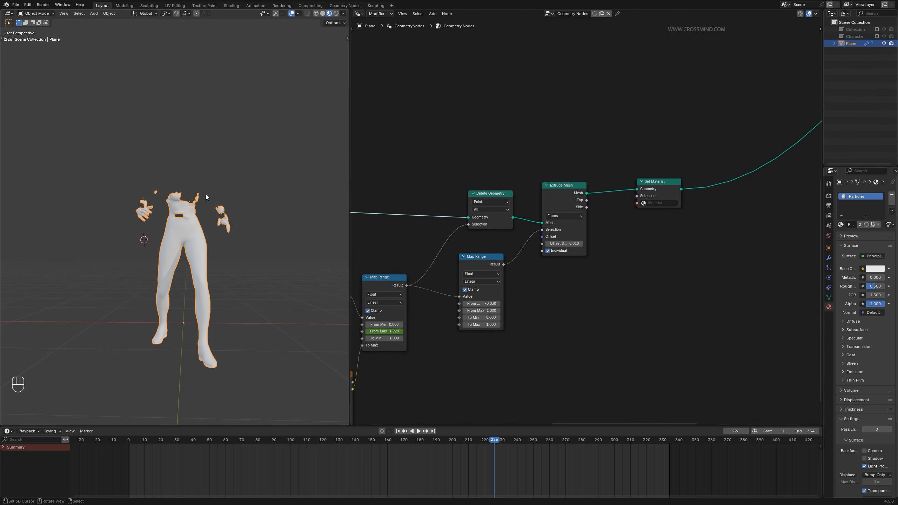
{"action": "scroll", "coordinate": [655, 234], "scroll_direction": "up", "scroll_amount": 4}
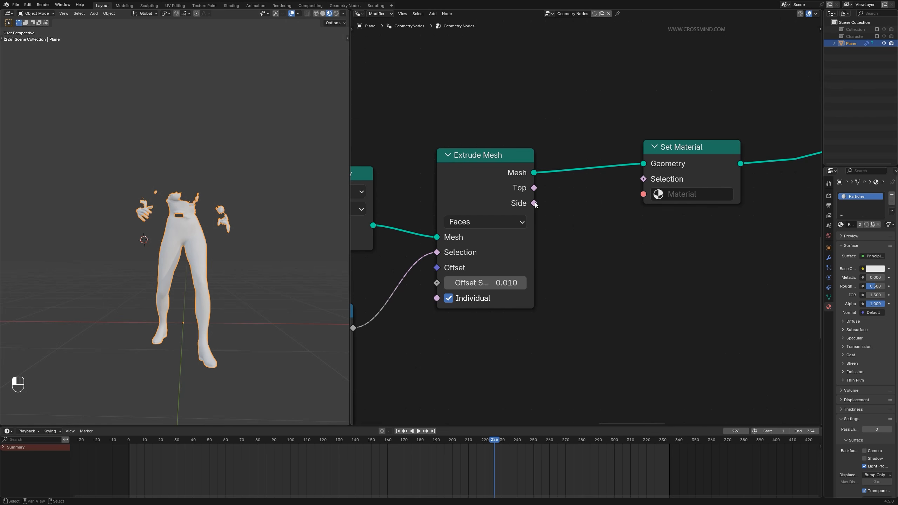
{"action": "left_click_drag", "start_coordinate": [535, 202], "coordinate": [643, 180]}
{"action": "scroll", "coordinate": [226, 190], "scroll_direction": "up", "scroll_amount": 4}
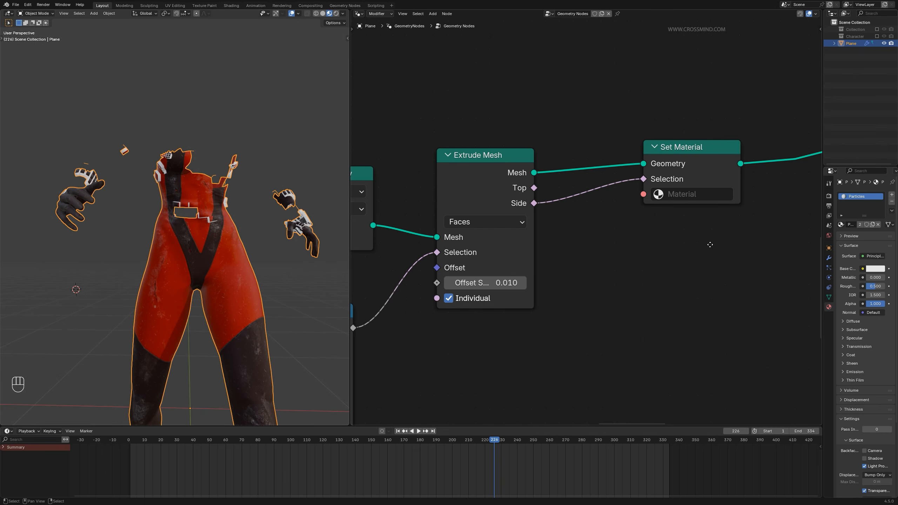
Step: Add a second material slot to the plane with a new material named Body illum
{"action": "left_click", "coordinate": [892, 195]}
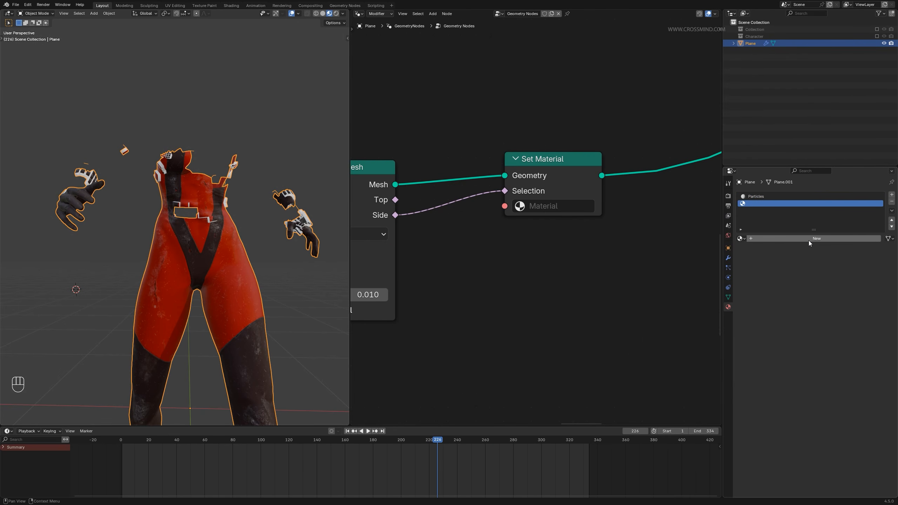
{"action": "left_click", "coordinate": [809, 238]}
{"action": "double_click", "coordinate": [765, 203]}
{"action": "type", "text": "Bo"}
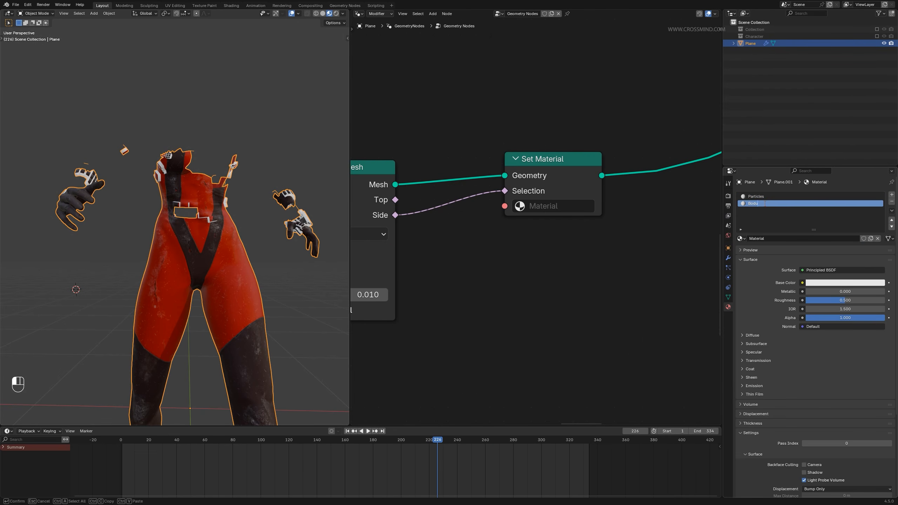
{"action": "type", "text": "dy illum"}
{"action": "key", "text": "Return"}
Step: Assign Body illum in the Set Material node and change the material's Base Color to cyan blue
{"action": "left_click", "coordinate": [553, 206]}
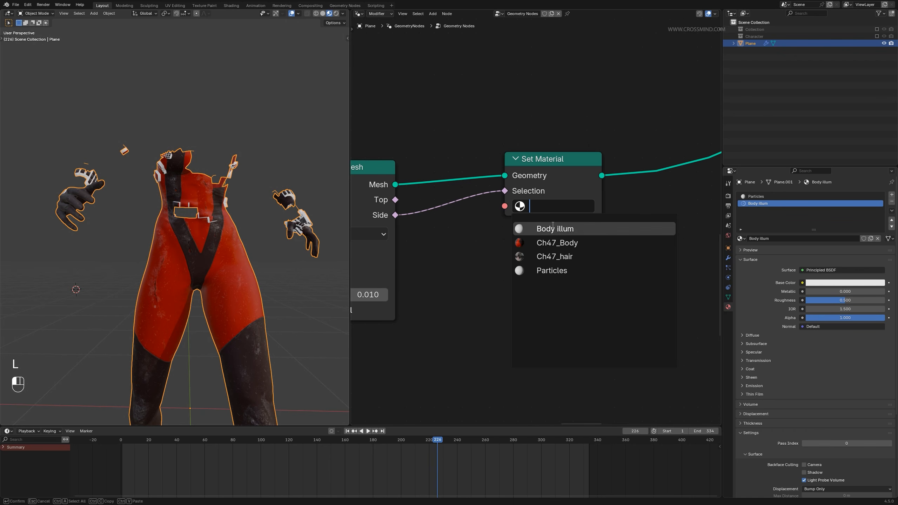
{"action": "left_click", "coordinate": [538, 227]}
{"action": "scroll", "coordinate": [535, 276], "scroll_direction": "down", "scroll_amount": 2}
{"action": "left_click", "coordinate": [845, 283]}
{"action": "left_click_drag", "start_coordinate": [859, 198], "coordinate": [849, 170]}
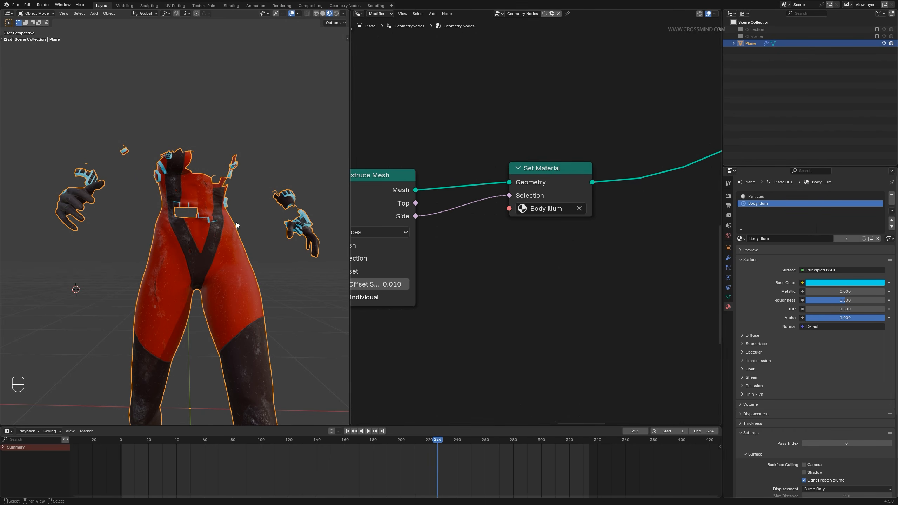
Step: Hide the viewport overlays and move the Set Material node closer to the Extrude Mesh node
{"action": "scroll", "coordinate": [236, 225], "scroll_direction": "down", "scroll_amount": 4}
{"action": "left_click", "coordinate": [292, 13]}
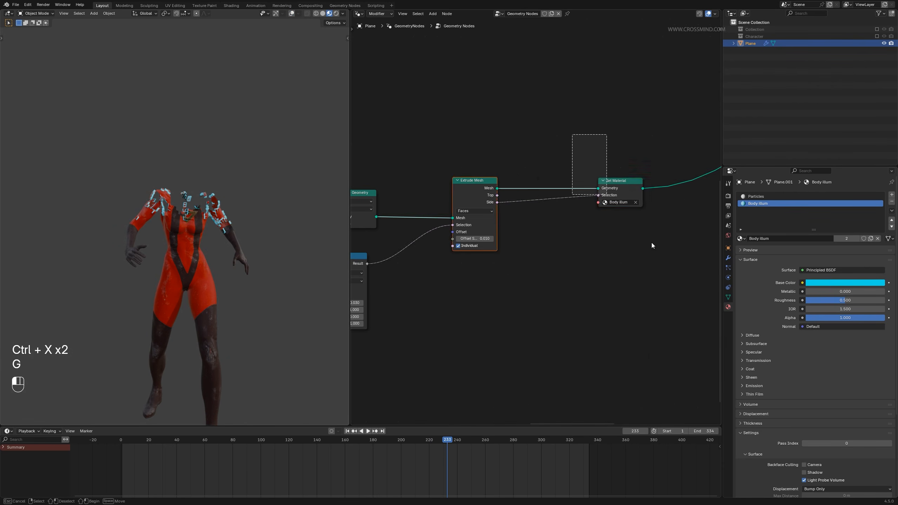
{"action": "key", "text": "g"}
{"action": "left_click", "coordinate": [596, 248]}
Step: Maximize the node editor and connect the particle branch's Set Material node to the Group Output
{"action": "scroll", "coordinate": [598, 335], "scroll_direction": "down", "scroll_amount": 4}
{"action": "key", "text": "ctrl+space"}
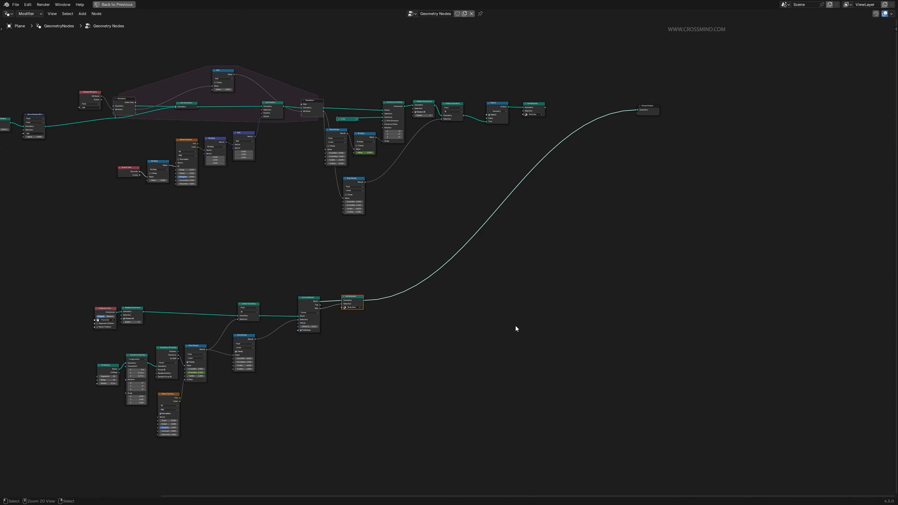
{"action": "left_click", "coordinate": [515, 327]}
{"action": "scroll", "coordinate": [562, 275], "scroll_direction": "up", "scroll_amount": 4}
{"action": "middle_click_drag", "start_coordinate": [572, 178], "coordinate": [568, 215]}
{"action": "scroll", "coordinate": [568, 215], "scroll_direction": "up", "scroll_amount": 1}
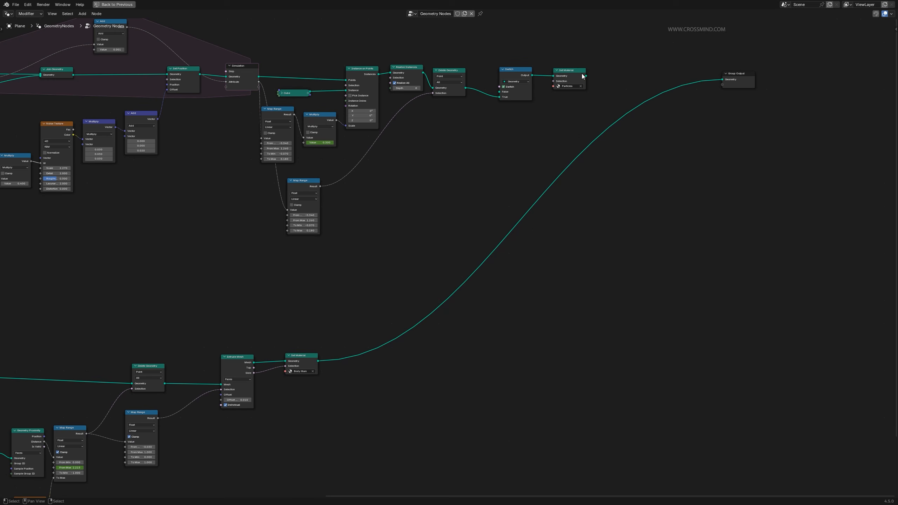
{"action": "left_click", "coordinate": [577, 72], "text": "alt+shift"}
Step: Add a Join Geometry node and insert it between the Particles Set Material node and the Group Output
{"action": "key", "text": "shift+a"}
{"action": "left_click", "coordinate": [577, 139]}
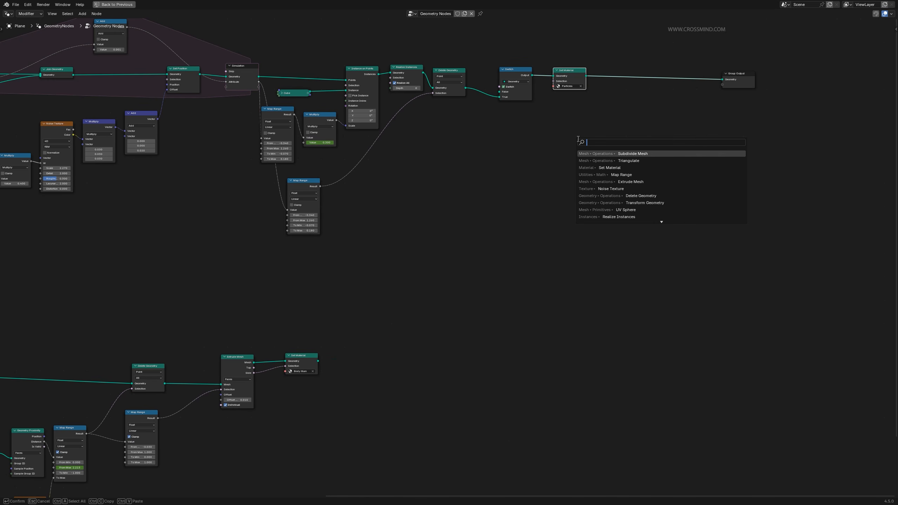
{"action": "type", "text": "join"}
{"action": "key", "text": "Return"}
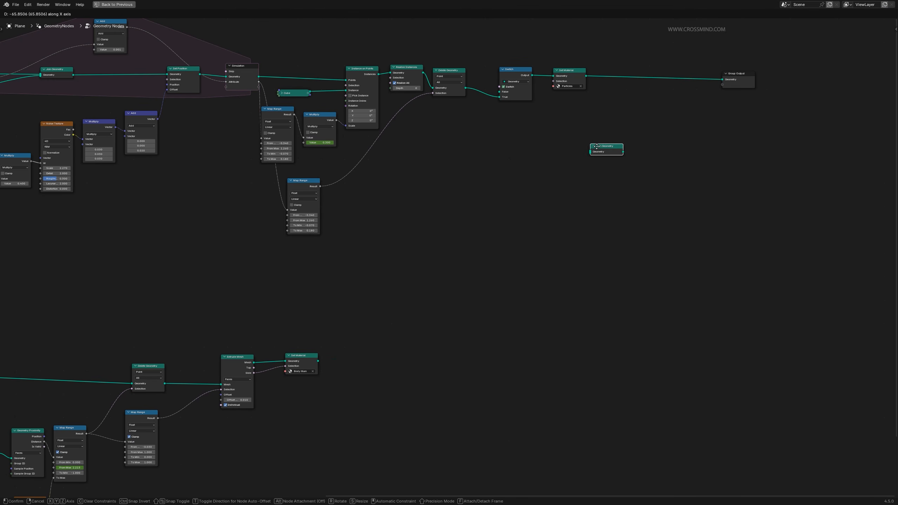
{"action": "left_click", "coordinate": [600, 153]}
{"action": "middle_click_drag", "start_coordinate": [601, 153], "coordinate": [535, 328]}
{"action": "scroll", "coordinate": [536, 327], "scroll_direction": "up", "scroll_amount": 7}
{"action": "left_click_drag", "start_coordinate": [544, 315], "coordinate": [633, 198]}
Step: Move the Join Geometry and Group Output nodes down between the particle and body branches
{"action": "scroll", "coordinate": [633, 199], "scroll_direction": "down", "scroll_amount": 10}
{"action": "middle_click_drag", "start_coordinate": [634, 199], "coordinate": [541, 163]}
{"action": "left_click_drag", "start_coordinate": [531, 150], "coordinate": [594, 176]}
{"action": "key", "text": "g"}
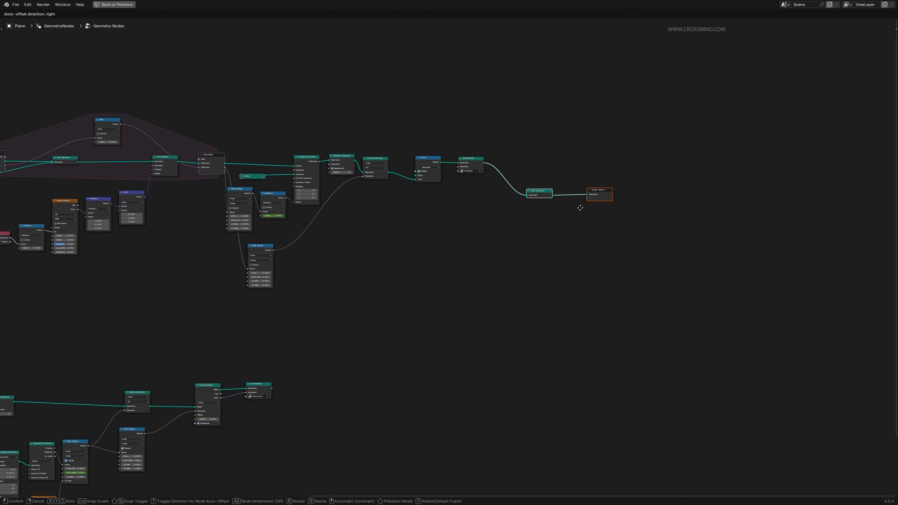
{"action": "left_click", "coordinate": [559, 312]}
Step: Connect the Body illum Set Material output to the Join Geometry node, restore the full layout and play the combined animation
{"action": "middle_click_drag", "start_coordinate": [389, 411], "coordinate": [433, 290]}
{"action": "scroll", "coordinate": [433, 290], "scroll_direction": "up", "scroll_amount": 8}
{"action": "middle_click_drag", "start_coordinate": [437, 256], "coordinate": [353, 327]}
{"action": "scroll", "coordinate": [352, 327], "scroll_direction": "up", "scroll_amount": 1}
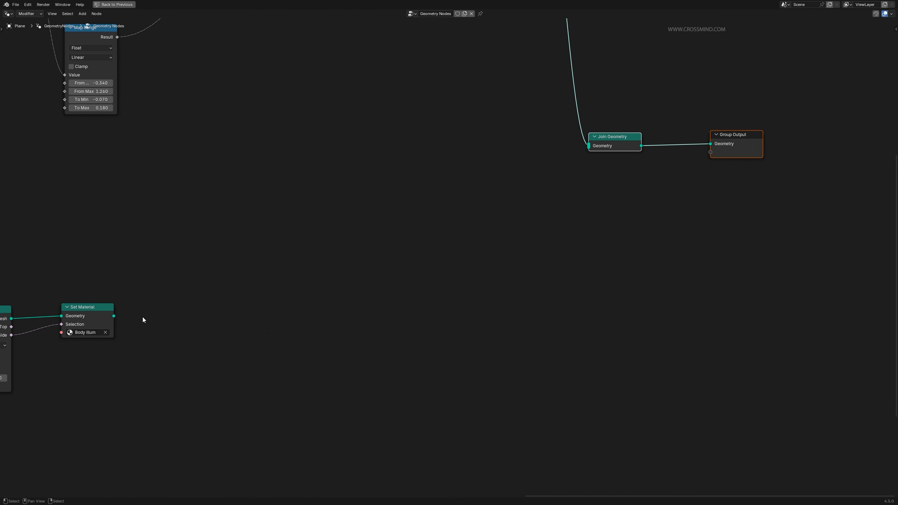
{"action": "left_click_drag", "start_coordinate": [113, 316], "coordinate": [589, 146]}
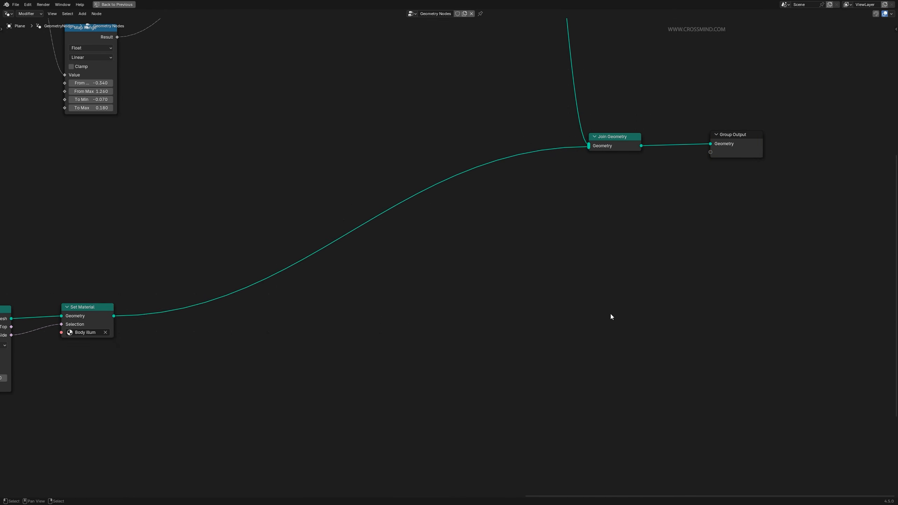
{"action": "key", "text": "ctrl+space"}
{"action": "key", "text": "space"}
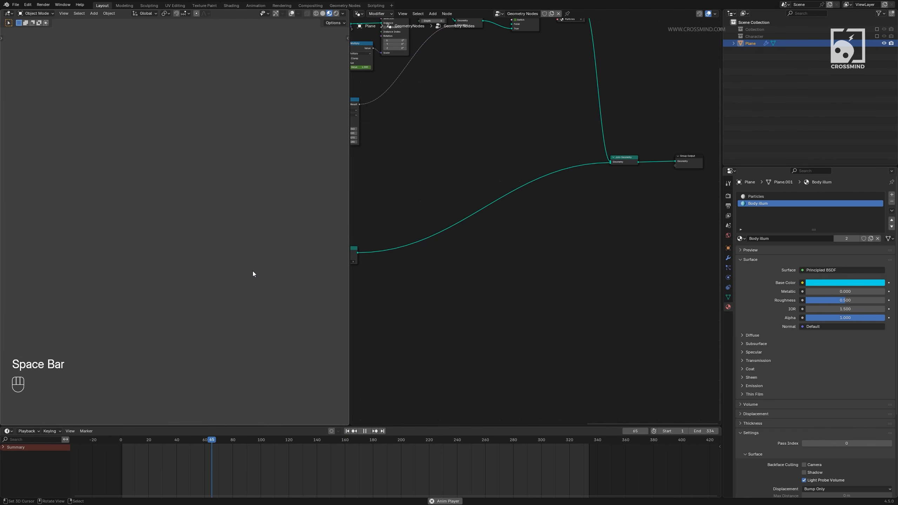
Step: Show the viewport overlays and play the animation to compare the timing of the particles and the mesh reveal
{"action": "left_click", "coordinate": [291, 14]}
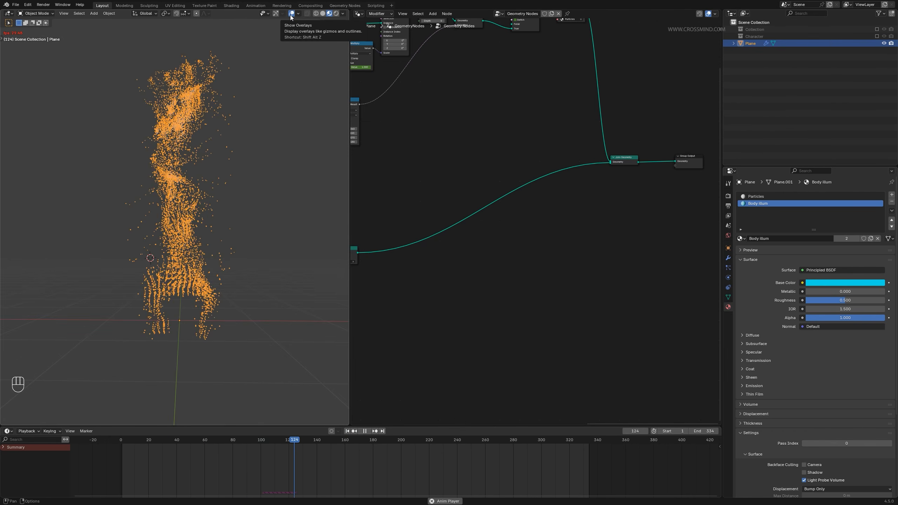
{"action": "scroll", "coordinate": [271, 292], "scroll_direction": "up", "scroll_amount": 3}
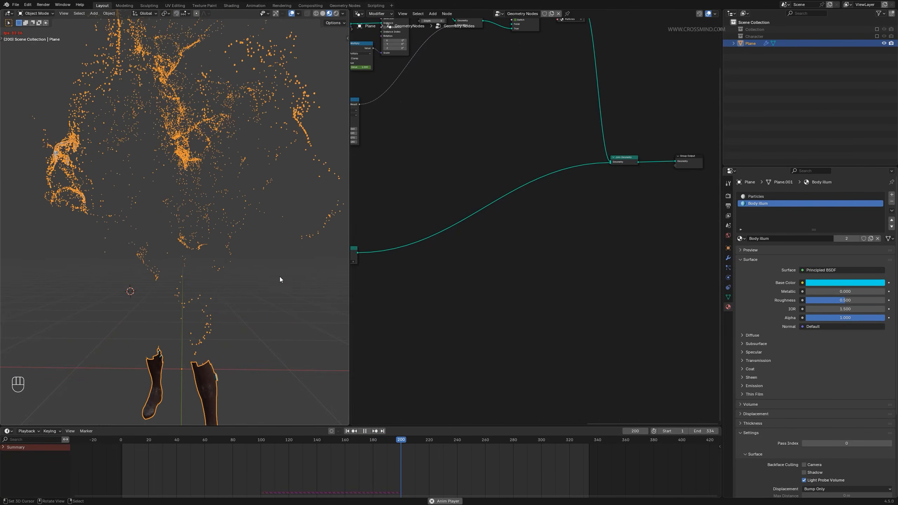
{"action": "scroll", "coordinate": [273, 250], "scroll_direction": "down", "scroll_amount": 3}
{"action": "key", "text": "space"}
{"action": "key", "text": "space"}
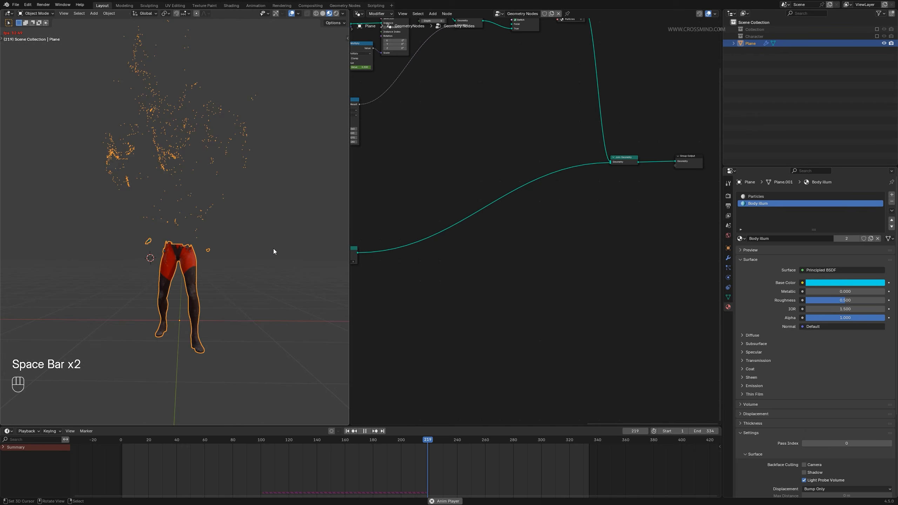
{"action": "key", "text": "space"}
Step: Shift both From Max keyframes of the body reveal's Map Range node about 10 frames earlier
{"action": "scroll", "coordinate": [581, 283], "scroll_direction": "up", "scroll_amount": 5}
{"action": "left_click", "coordinate": [515, 168]}
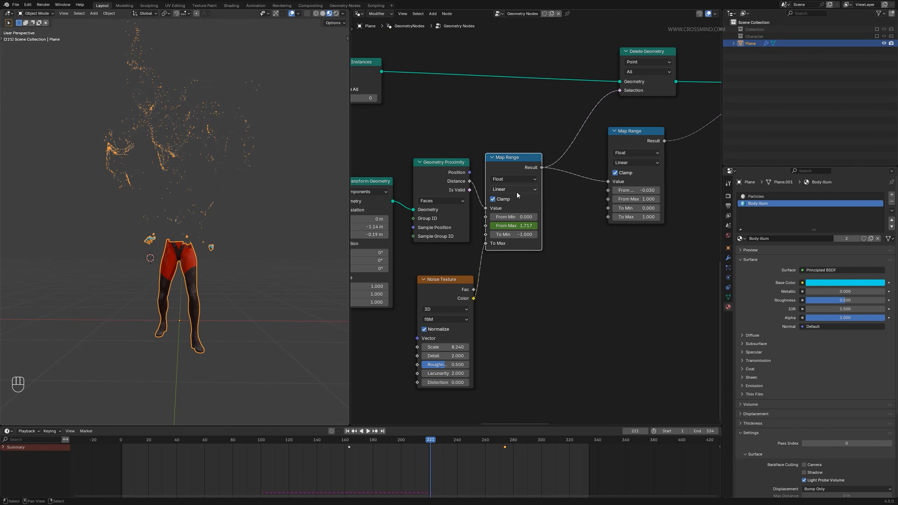
{"action": "key", "text": "g"}
{"action": "left_click", "coordinate": [478, 458]}
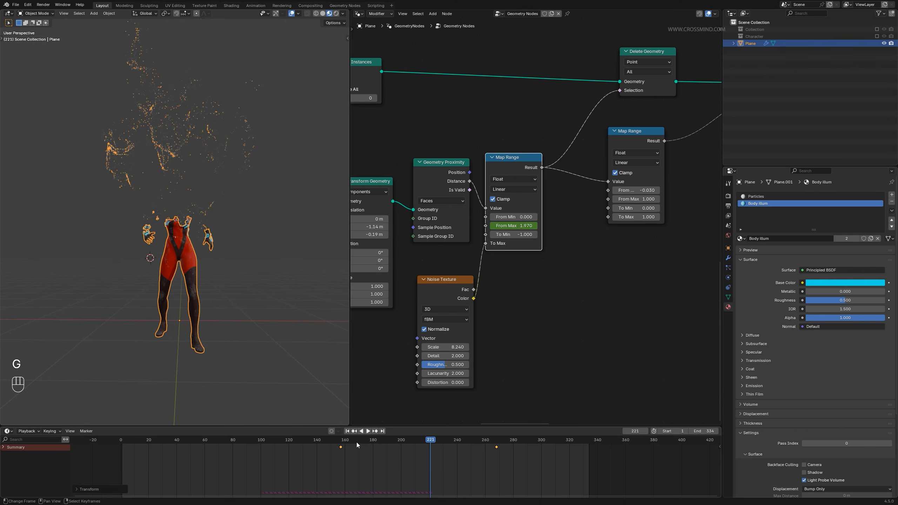
{"action": "key", "text": "space"}
{"action": "key", "text": "g"}
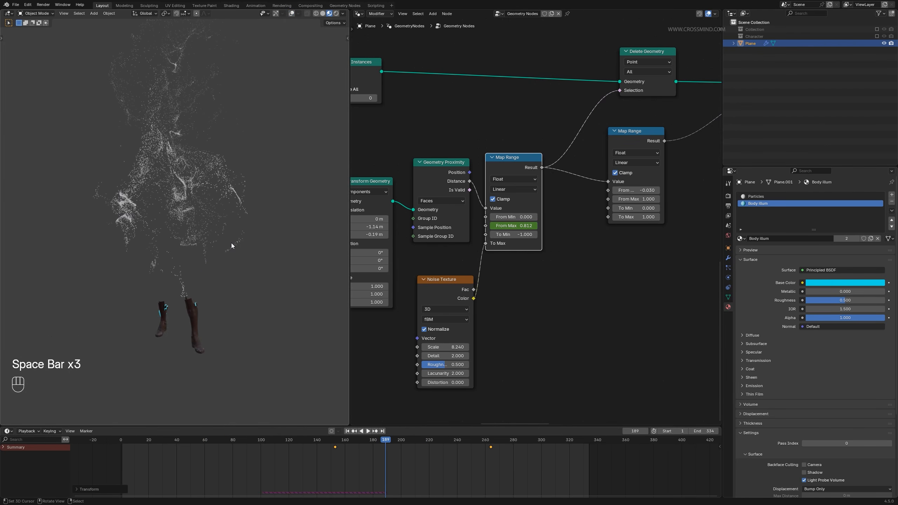
Step: Switch the viewport to wireframe shading and replay the animation from the start
{"action": "key", "text": "z"}
{"action": "key", "text": "space"}
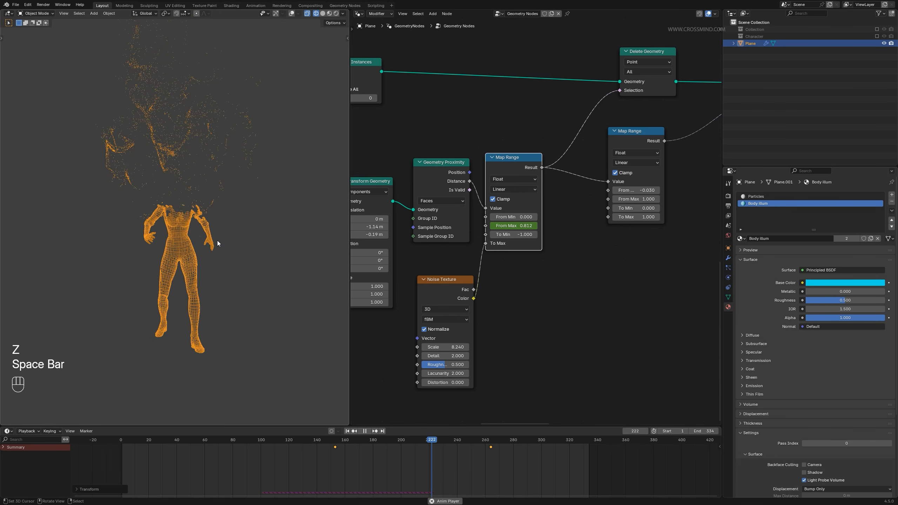
{"action": "key", "text": "space"}
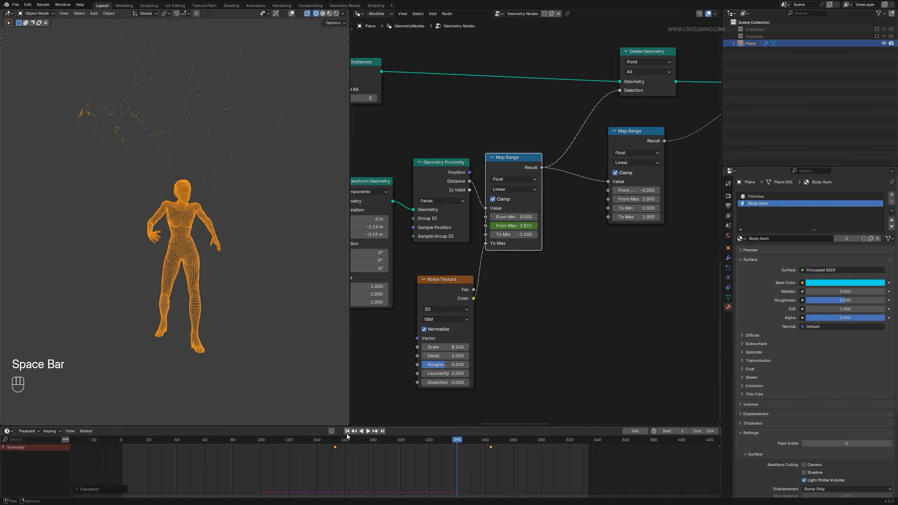
{"action": "key", "text": "space"}
{"action": "key", "text": "space"}
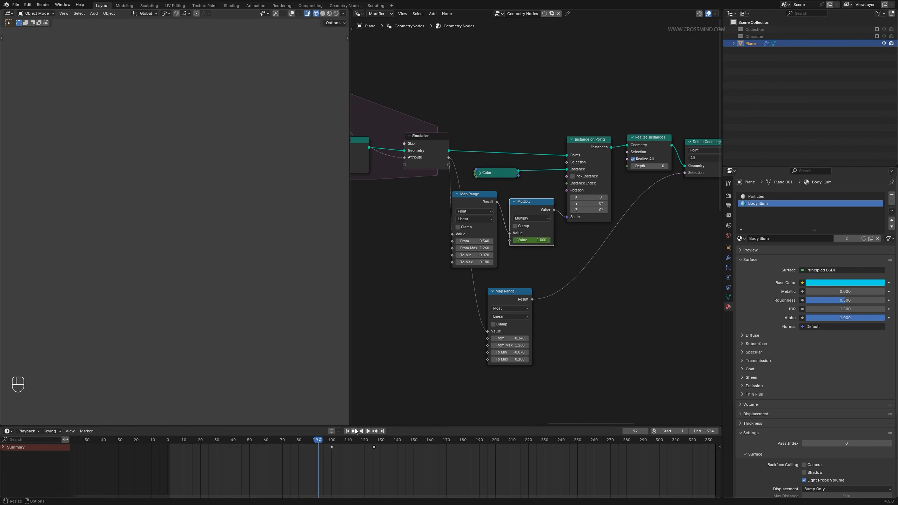
{"action": "key", "text": "space"}
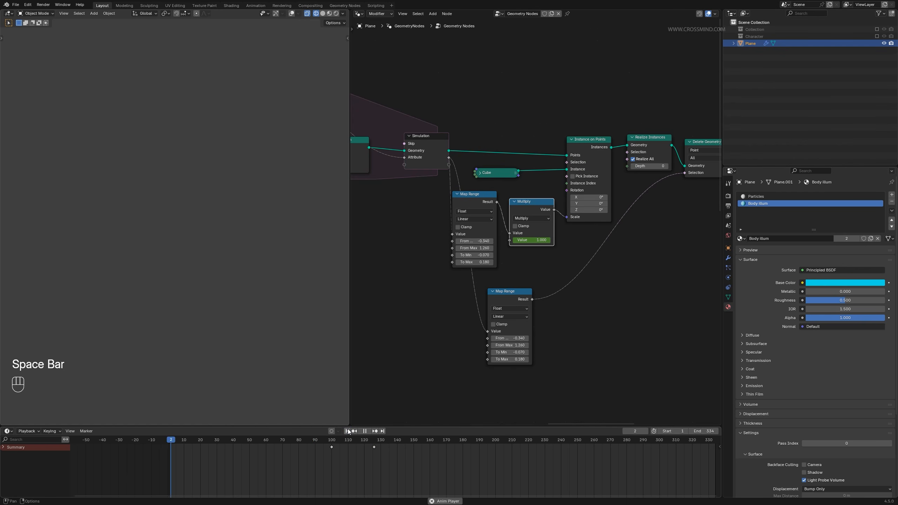
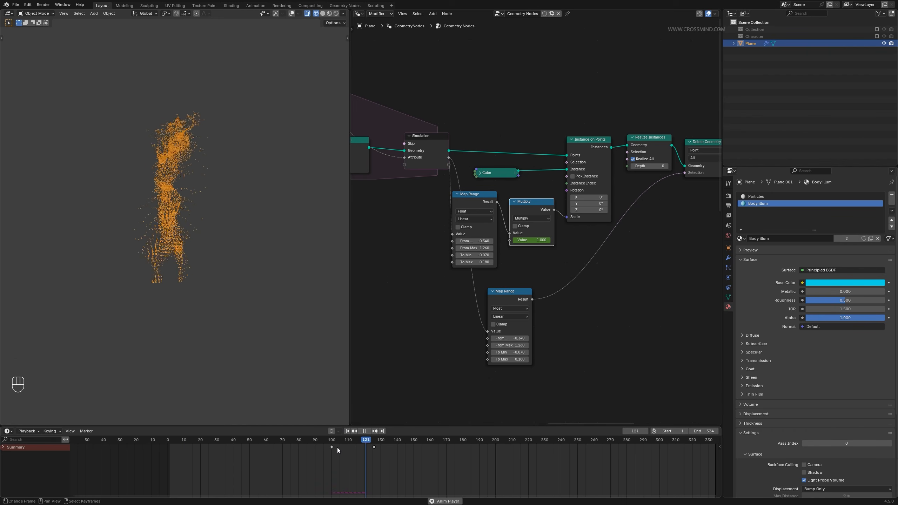
Step: Play up to frame 172 and move both keyframes of the particle scale's Multiply node to about frames 178 and 204
{"action": "key", "text": "space"}
{"action": "middle_click_drag", "start_coordinate": [456, 459], "coordinate": [361, 452]}
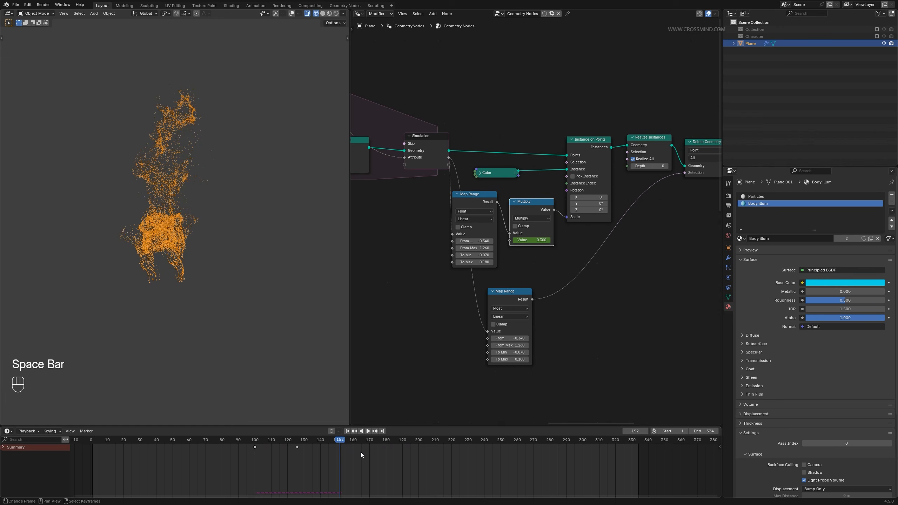
{"action": "key", "text": "space"}
{"action": "scroll", "coordinate": [528, 288], "scroll_direction": "up", "scroll_amount": 1}
{"action": "key", "text": "space"}
{"action": "scroll", "coordinate": [528, 288], "scroll_direction": "up", "scroll_amount": 3}
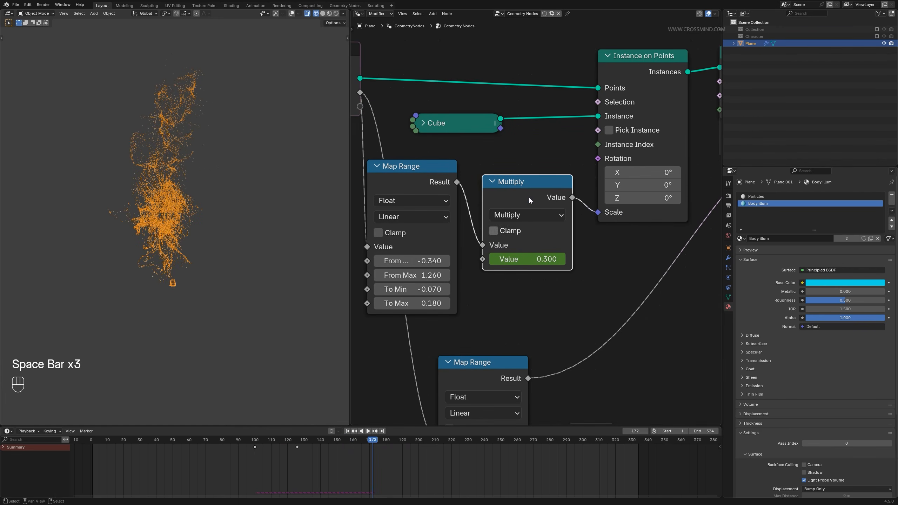
{"action": "key", "text": "a"}
{"action": "key", "text": "g"}
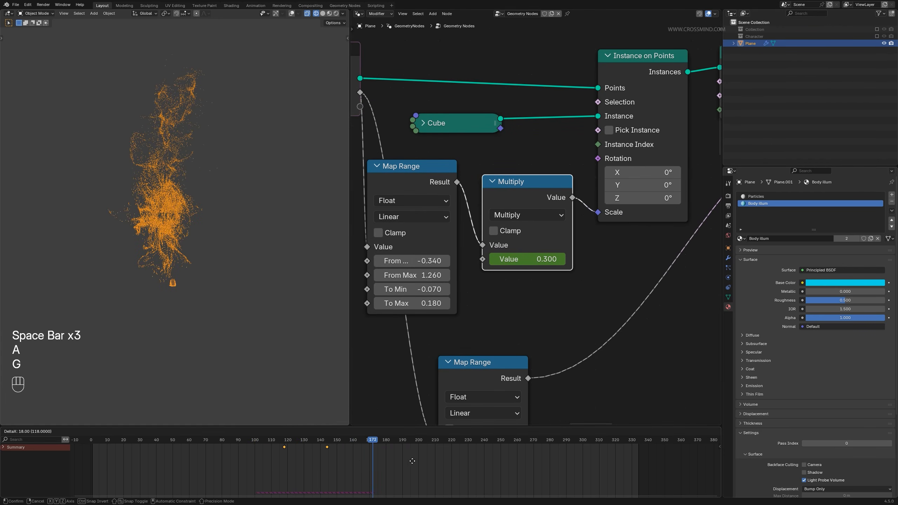
{"action": "left_click", "coordinate": [443, 463]}
Step: Replay the reveal and shift the Multiply node's keyframes to about frames 183 and 209
{"action": "key", "text": "space"}
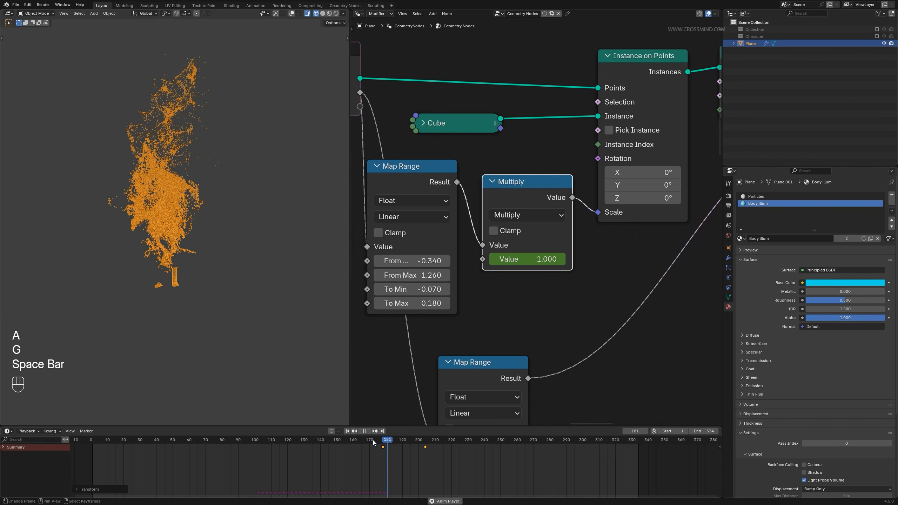
{"action": "key", "text": "space"}
{"action": "scroll", "coordinate": [373, 441], "scroll_direction": "up", "scroll_amount": 2}
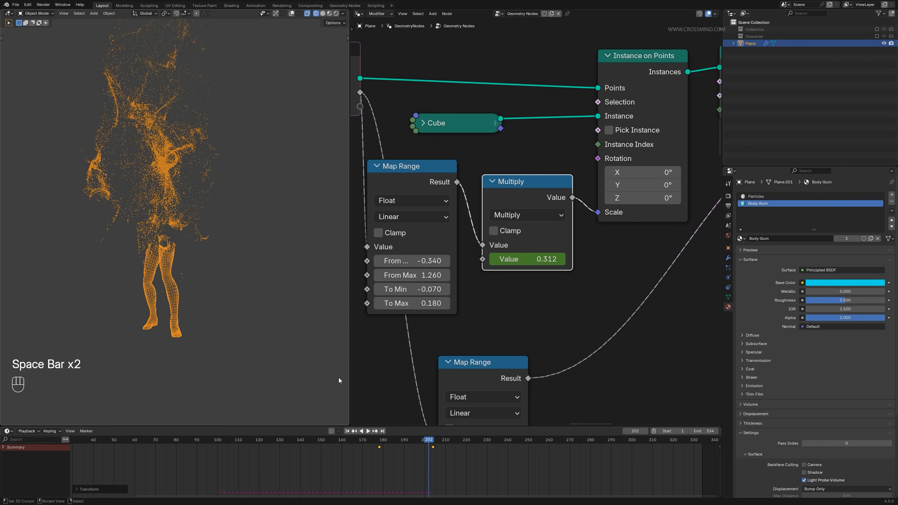
{"action": "left_click", "coordinate": [349, 444]}
{"action": "key", "text": "space"}
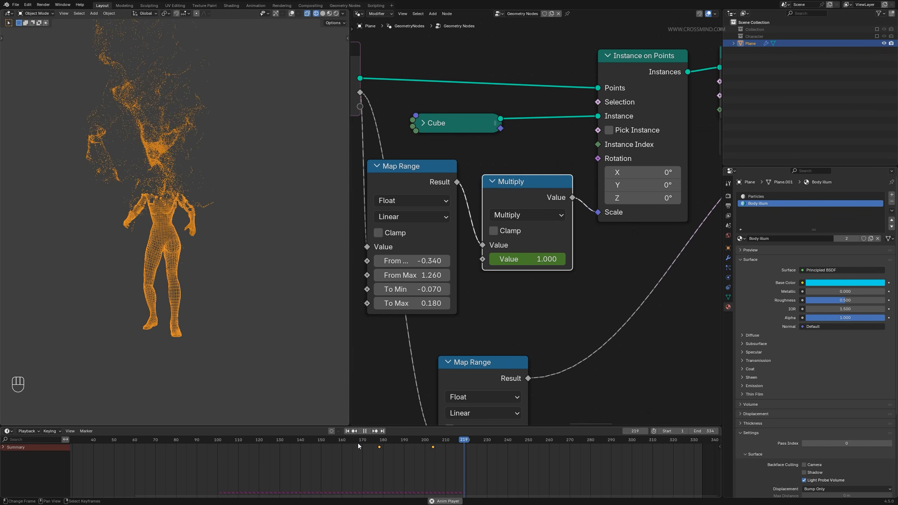
{"action": "key", "text": "space"}
{"action": "key", "text": "g"}
{"action": "left_click", "coordinate": [421, 444]}
Step: Check the Mesh to Volume keyframes and spread the Multiply node's keyframes to about frames 130 and 215
{"action": "left_click_drag", "start_coordinate": [407, 441], "coordinate": [391, 451]}
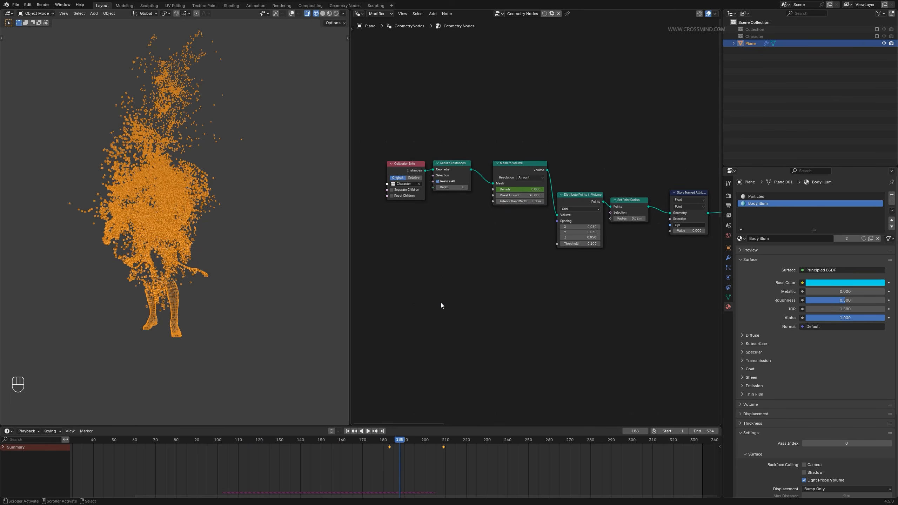
{"action": "scroll", "coordinate": [508, 194], "scroll_direction": "up", "scroll_amount": 1}
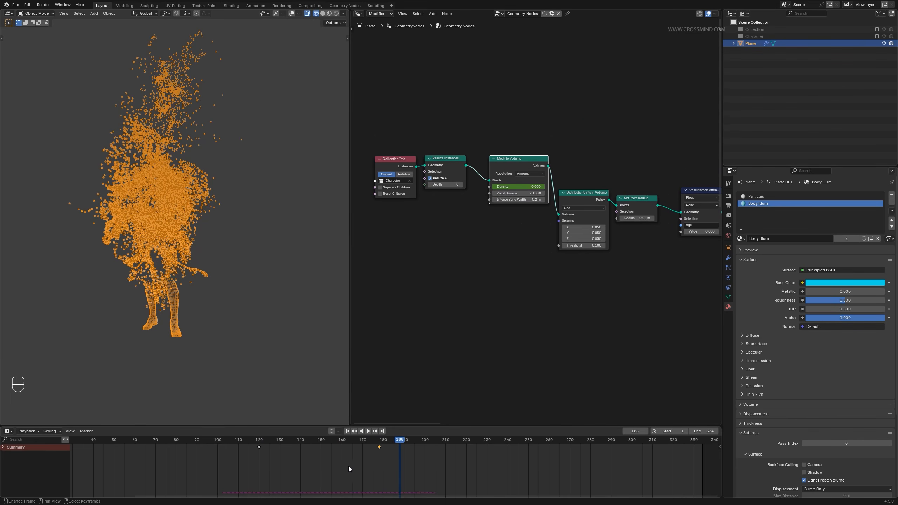
{"action": "key", "text": "g"}
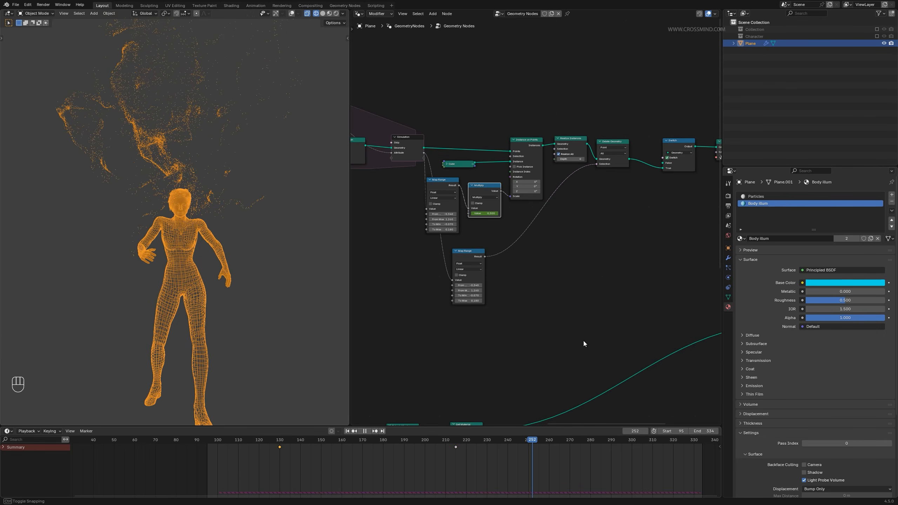
Step: Go to frame 236 and keyframe From Min at -0.340 on the Map Range node feeding the particles' Delete Geometry selection
{"action": "scroll", "coordinate": [555, 257], "scroll_direction": "up", "scroll_amount": 5}
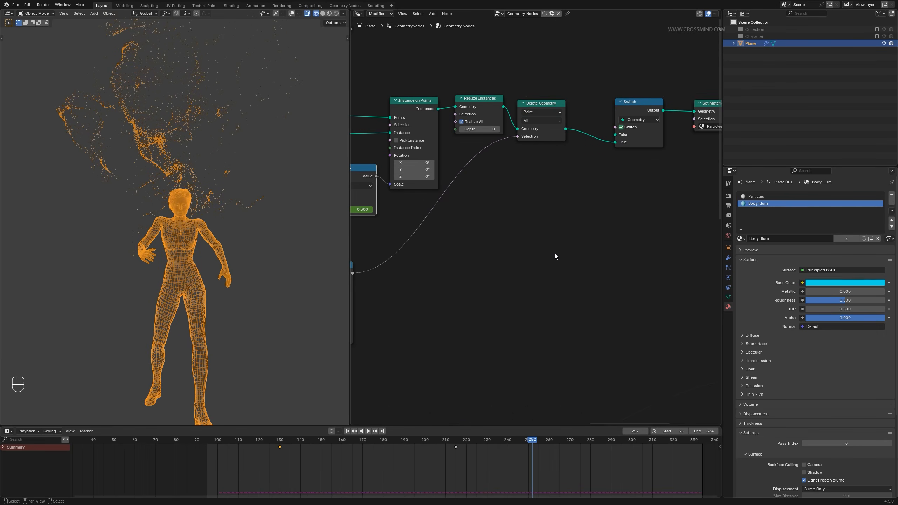
{"action": "left_click", "coordinate": [528, 105]}
{"action": "middle_click_drag", "start_coordinate": [460, 253], "coordinate": [656, 213]}
{"action": "scroll", "coordinate": [656, 214], "scroll_direction": "up", "scroll_amount": 1}
{"action": "left_click_drag", "start_coordinate": [518, 440], "coordinate": [499, 441]}
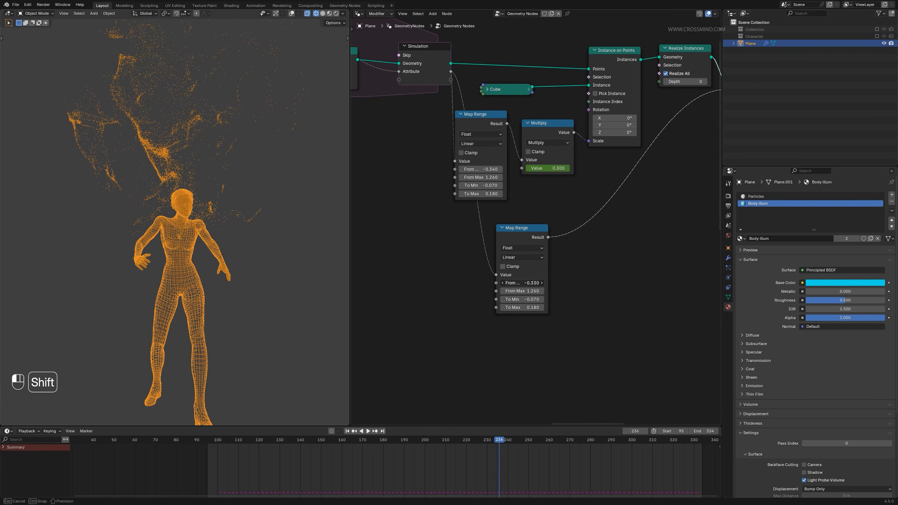
{"action": "mouse_move", "coordinate": [523, 283]}
{"action": "left_mouse_down", "text": "shift"}
{"action": "mouse_move", "coordinate": [514, 283]}
{"action": "mouse_move", "coordinate": [529, 282]}
{"action": "left_mouse_up", "text": "shift"}
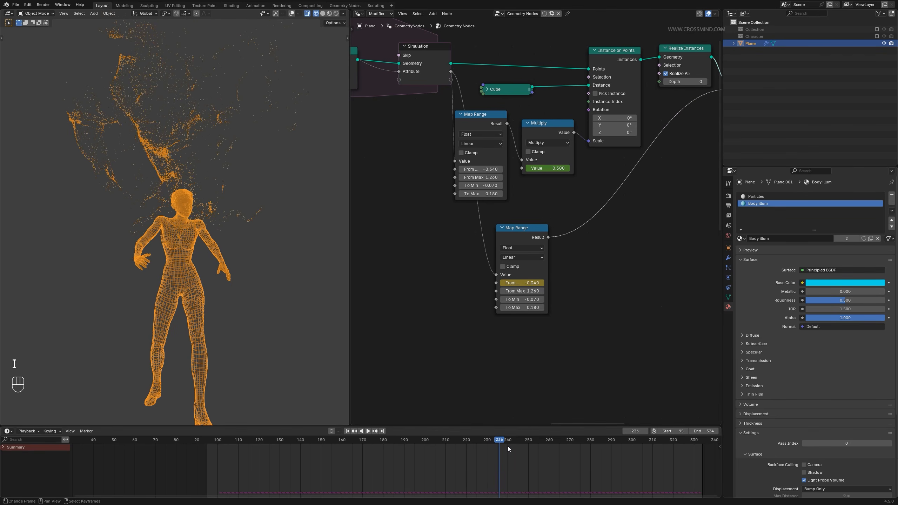
Step: Select that Map Range node and move its From Min keyframe to about frame 209
{"action": "left_click", "coordinate": [532, 238]}
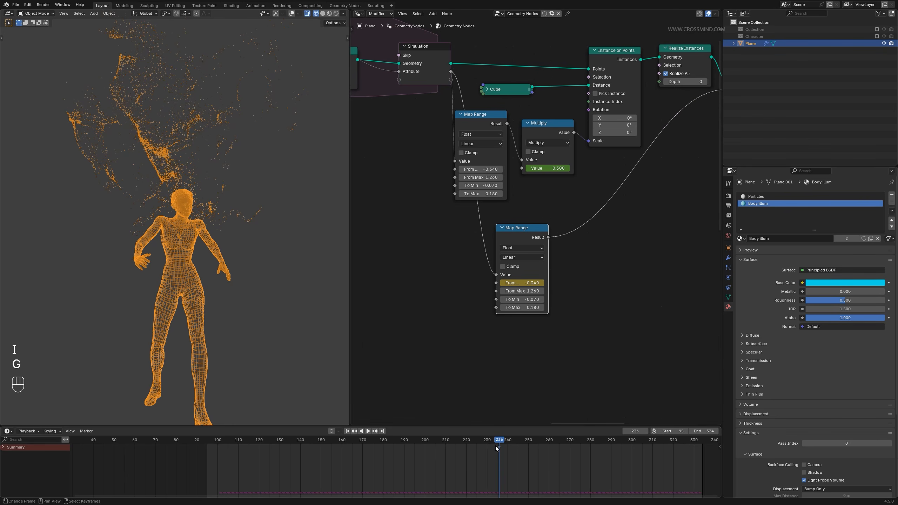
{"action": "right_click", "coordinate": [499, 446]}
{"action": "key", "text": "g"}
{"action": "left_click", "coordinate": [444, 447]}
Step: Play the animation to frame 230 and keyframe the Map Range's From Min at -0.390
{"action": "key", "text": "space"}
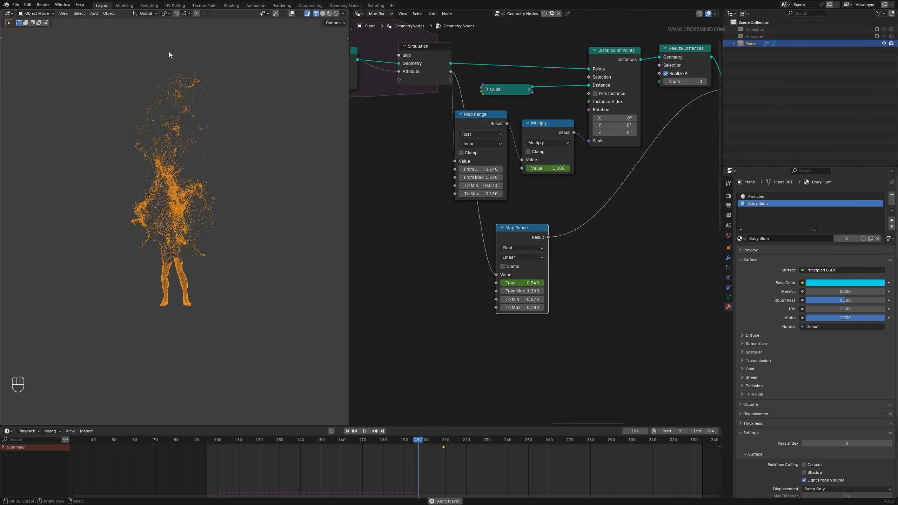
{"action": "key", "text": "space"}
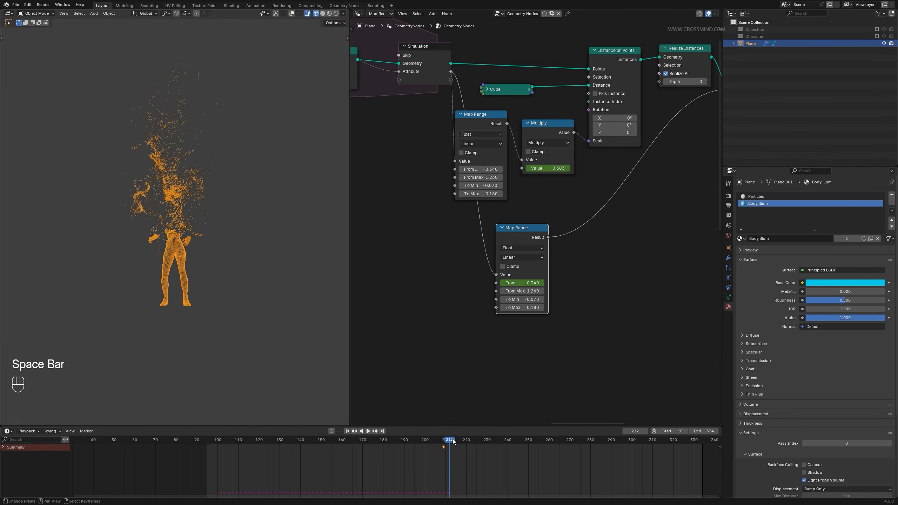
{"action": "key", "text": "space"}
{"action": "key", "text": "space"}
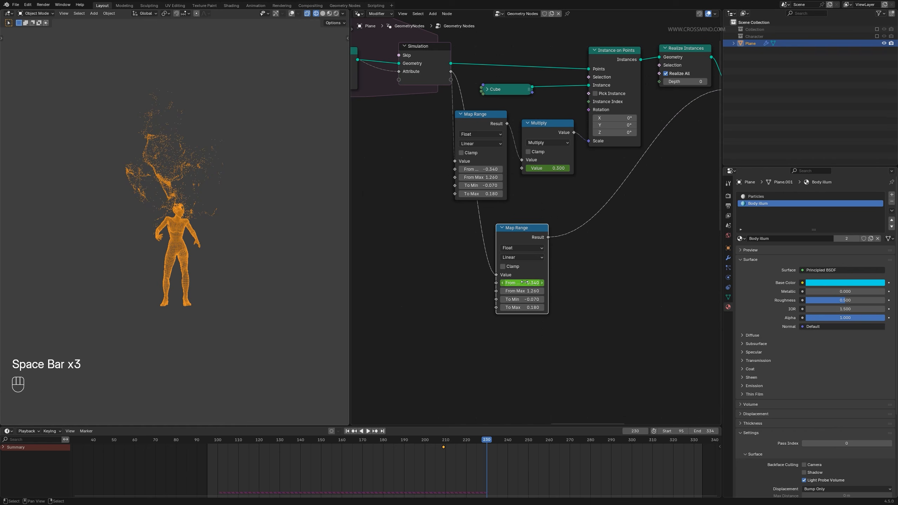
{"action": "left_click_drag", "start_coordinate": [525, 282], "coordinate": [520, 282], "text": "shift"}
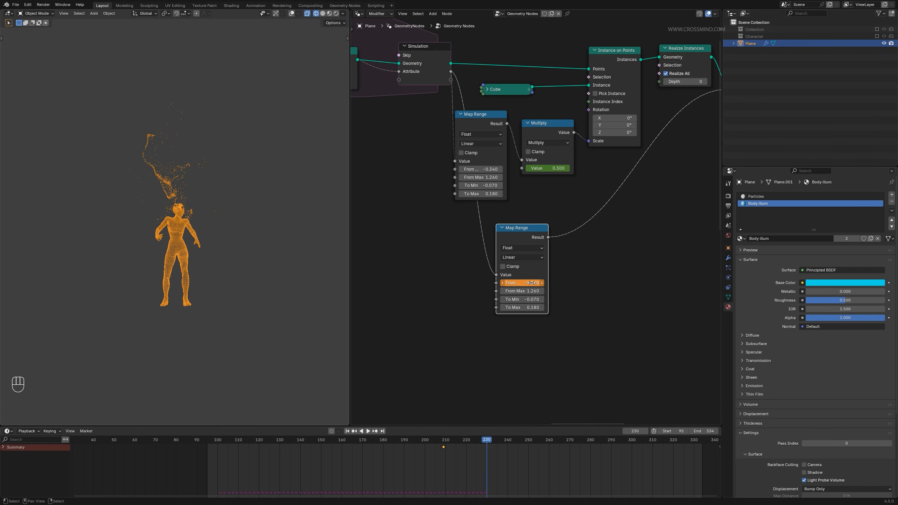
Step: Keyframe the Map Range's To Min at -0.070 on frame 209 and at an adjusted value on frame 230
{"action": "left_click_drag", "start_coordinate": [532, 300], "coordinate": [527, 300], "text": "shift"}
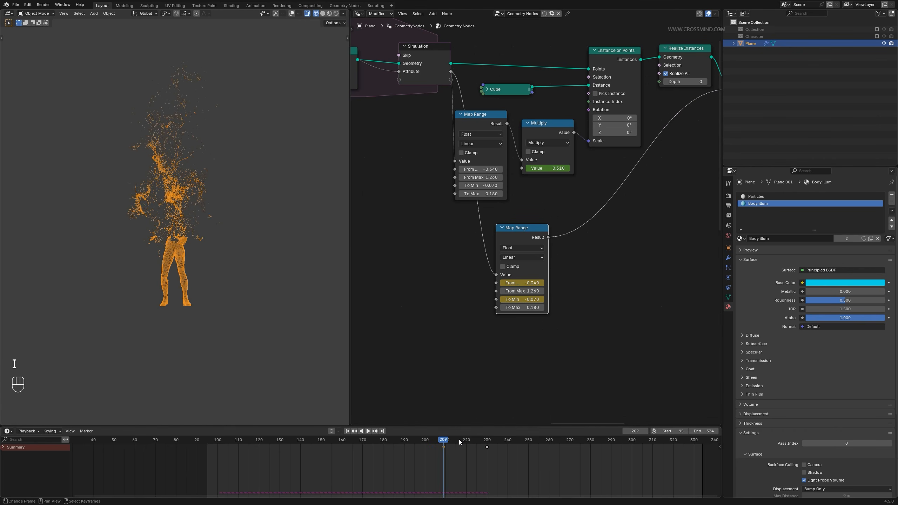
{"action": "left_click_drag", "start_coordinate": [459, 440], "coordinate": [487, 444]}
{"action": "scroll", "coordinate": [498, 407], "scroll_direction": "up", "scroll_amount": 2}
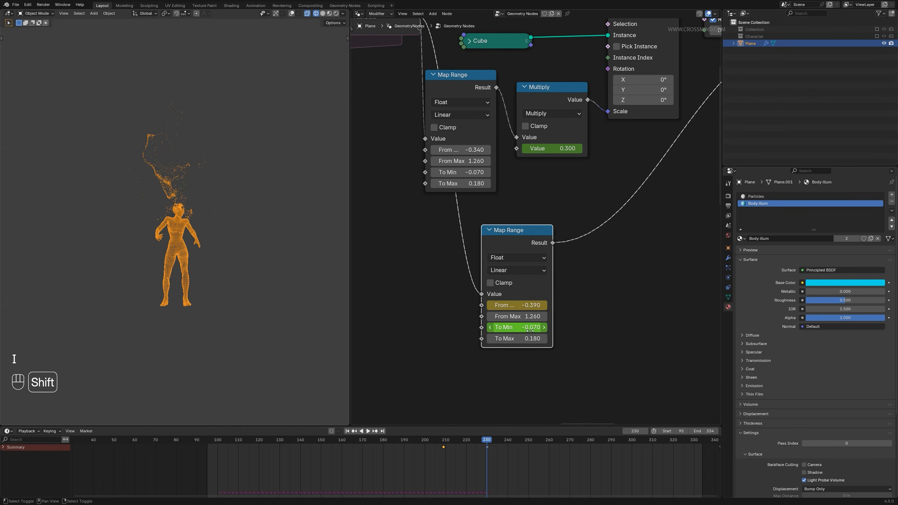
{"action": "left_click_drag", "start_coordinate": [529, 327], "coordinate": [527, 327], "text": "shift"}
Step: Play back the retimed particle effect and switch the viewport to solid shading
{"action": "key", "text": "space"}
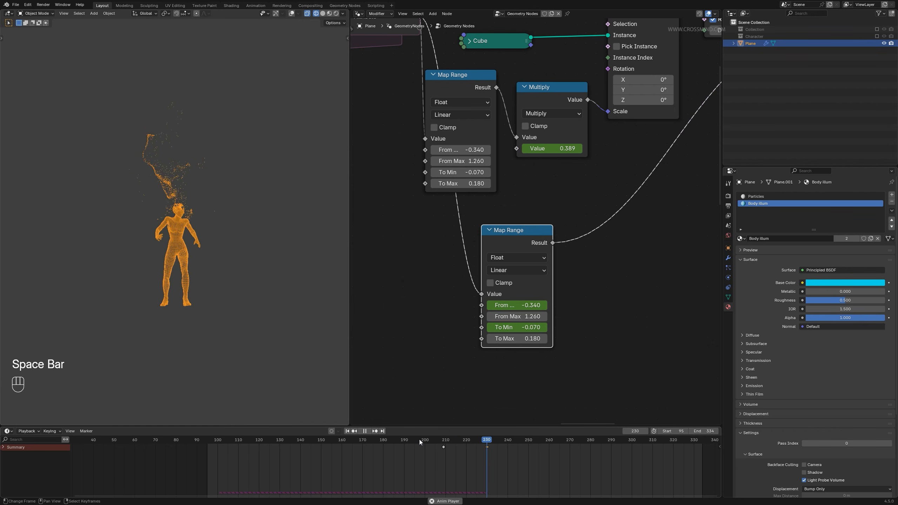
{"action": "key", "text": "space"}
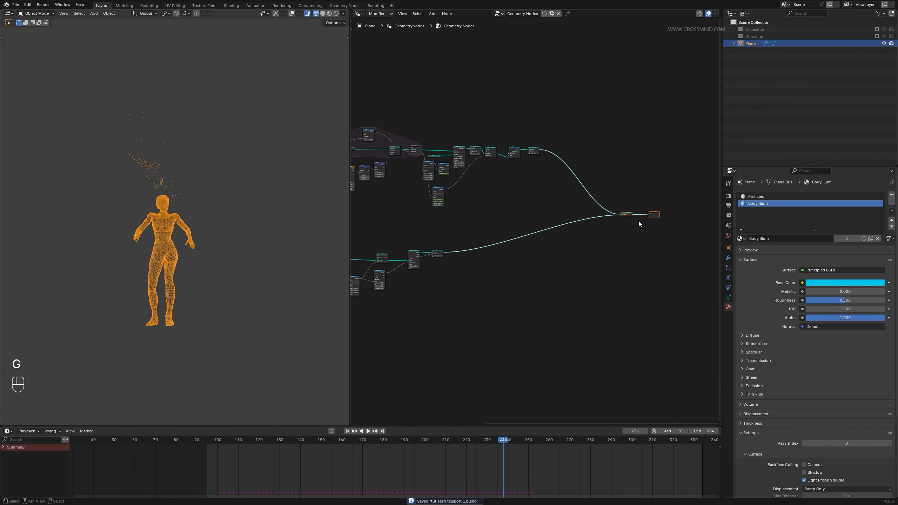
{"action": "scroll", "coordinate": [281, 260], "scroll_direction": "up", "scroll_amount": 4}
{"action": "middle_click_drag", "start_coordinate": [261, 278], "coordinate": [310, 356]}
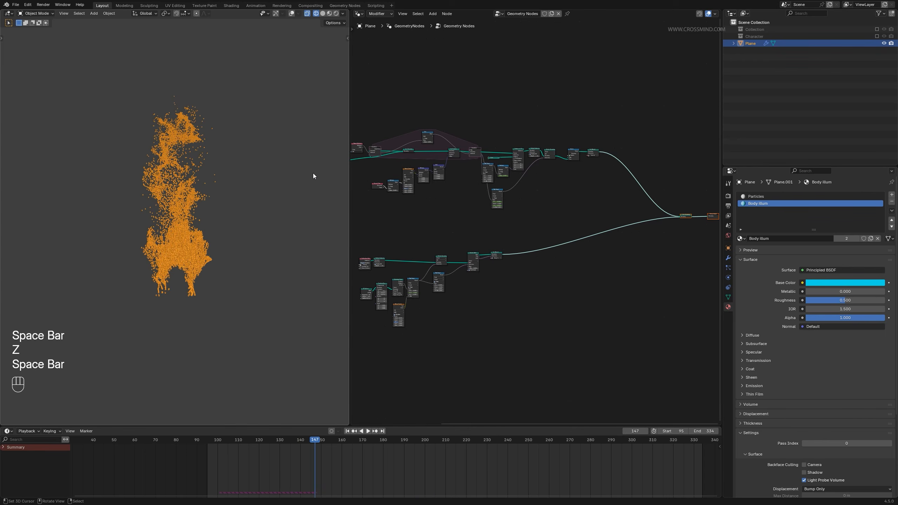
{"action": "key", "text": "z"}
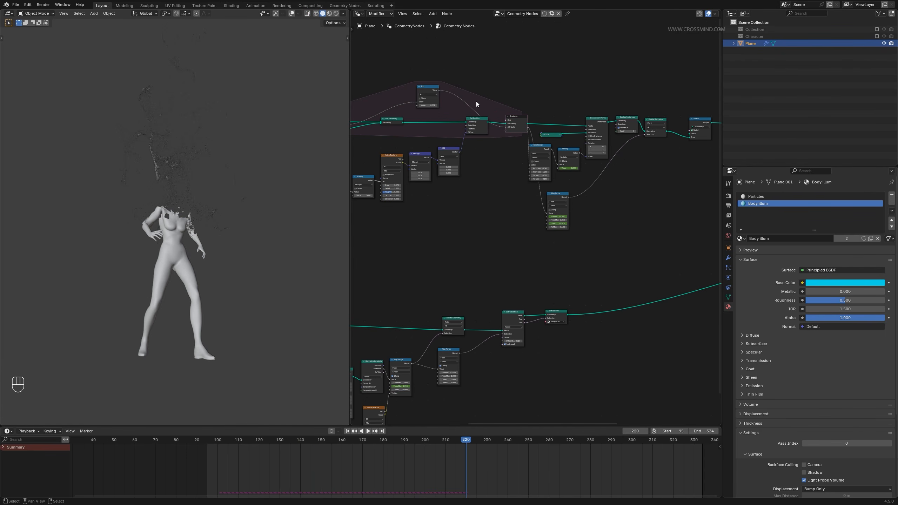
Step: Set the render engine to Cycles on GPU Compute and the viewport maximum samples to 256
{"action": "left_click", "coordinate": [728, 196]}
{"action": "left_click", "coordinate": [827, 199]}
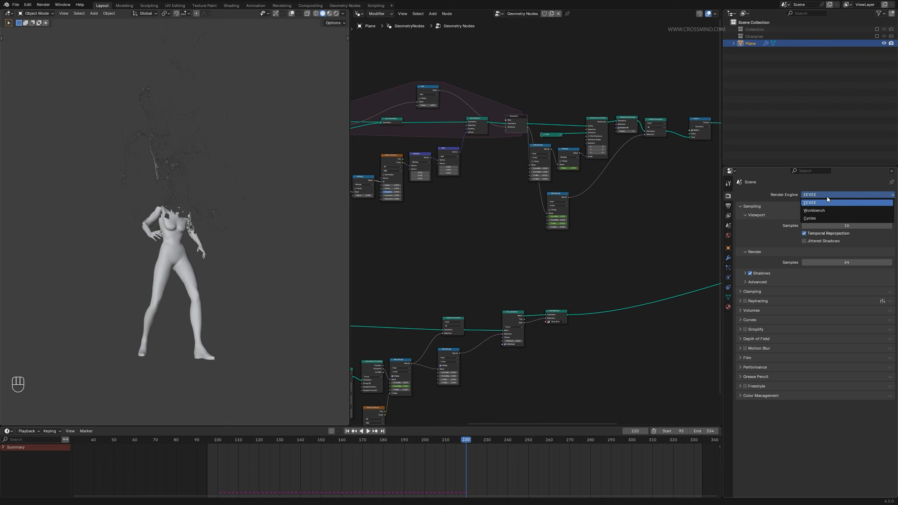
{"action": "left_click", "coordinate": [822, 216]}
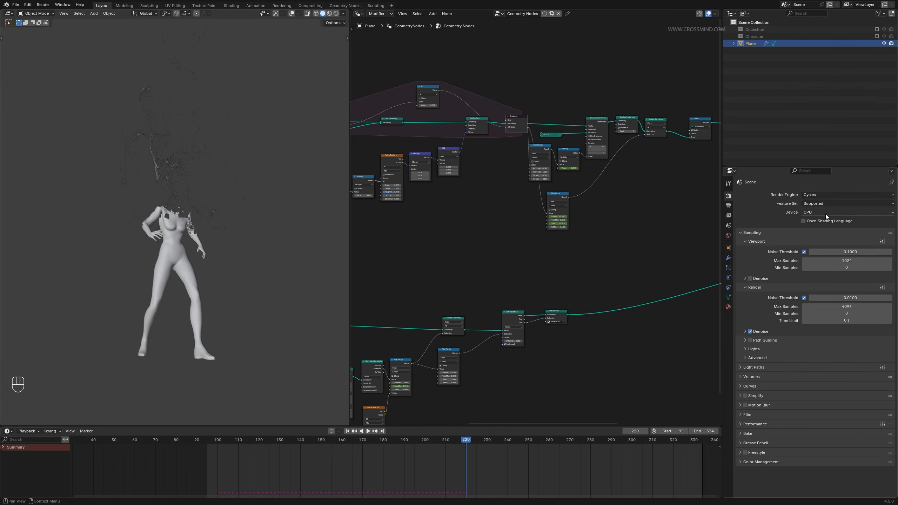
{"action": "left_click", "coordinate": [825, 213]}
{"action": "left_click", "coordinate": [824, 229]}
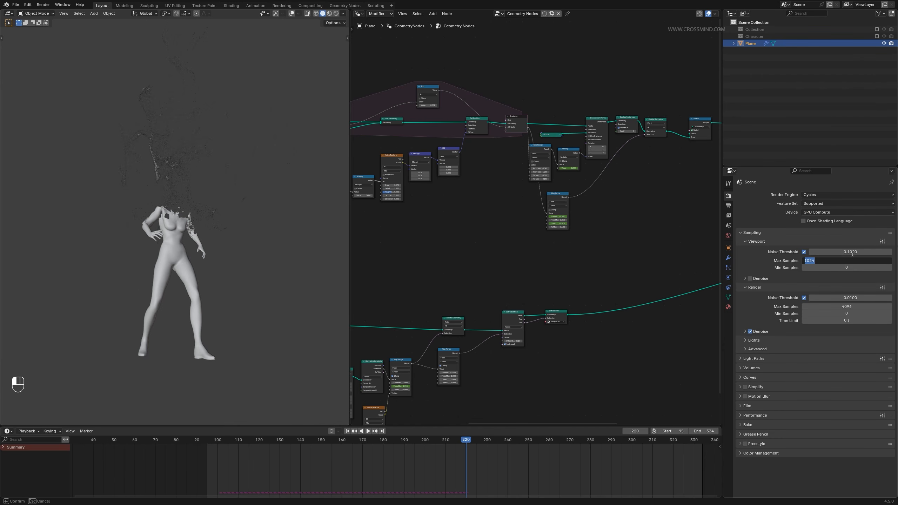
{"action": "type", "text": "256"}
{"action": "key", "text": "Return"}
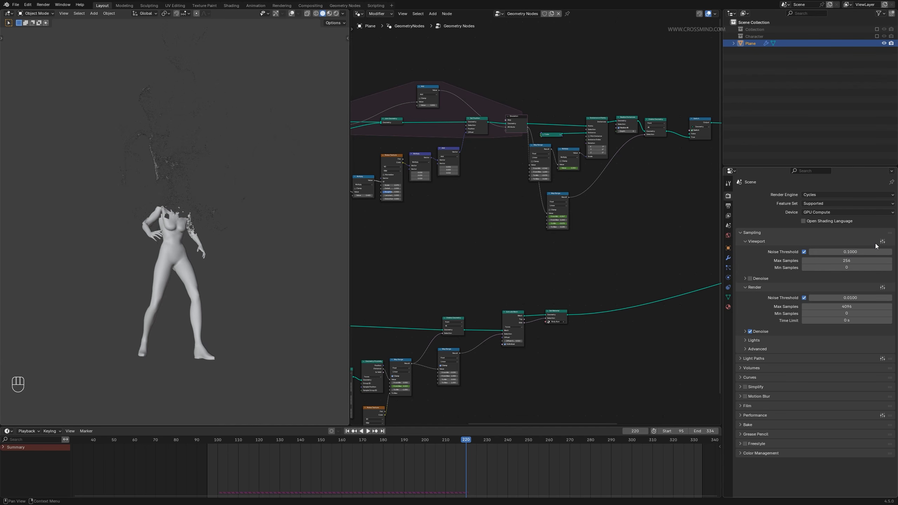
Step: Switch the viewport to rendered shading, turn off Scene World lighting and open the choice of HDRI environments
{"action": "left_click", "coordinate": [336, 14]}
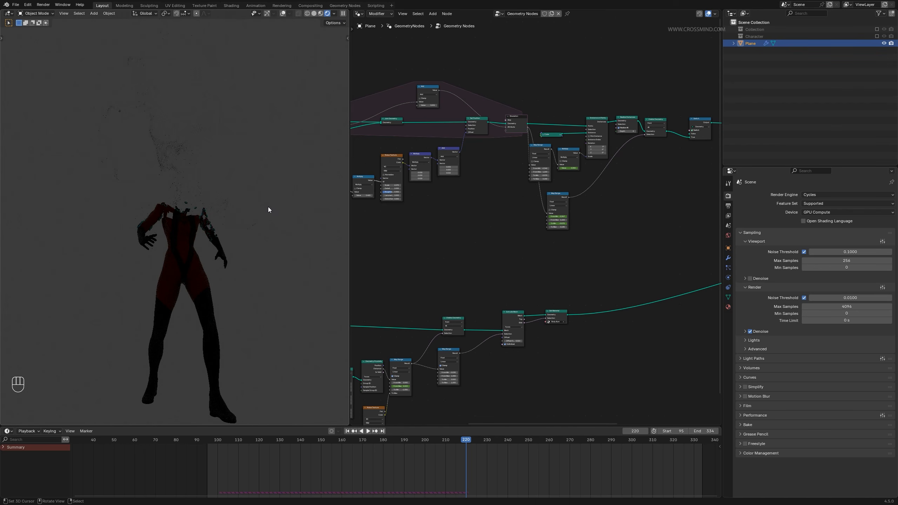
{"action": "left_click", "coordinate": [335, 13]}
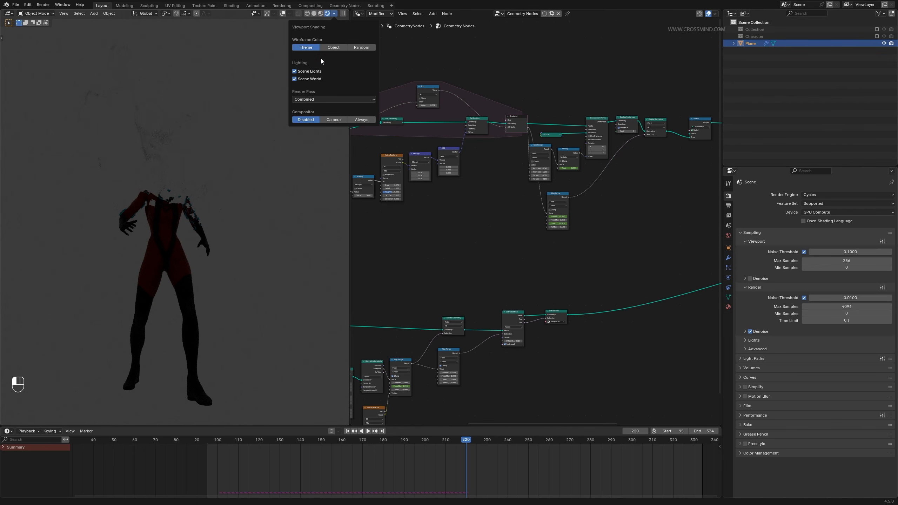
{"action": "left_click", "coordinate": [307, 77]}
{"action": "left_click", "coordinate": [333, 102]}
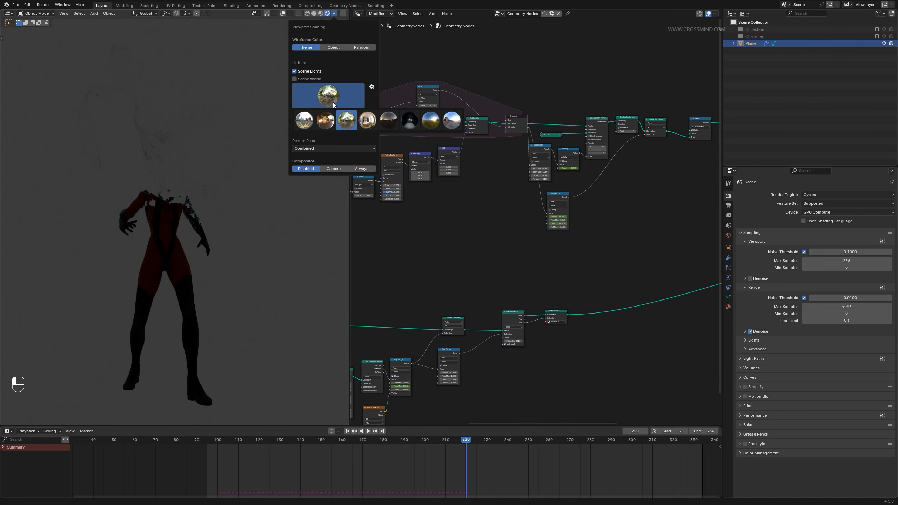
{"action": "key", "text": "space"}
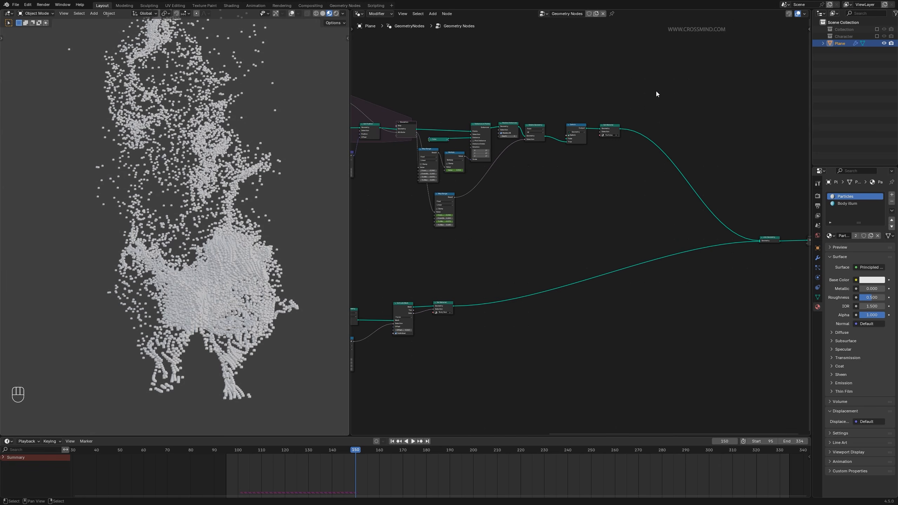
Step: Switch the node area from the geometry nodes to the Shader Editor to show the Particles material
{"action": "left_click_drag", "start_coordinate": [657, 94], "coordinate": [604, 155]}
{"action": "scroll", "coordinate": [539, 238], "scroll_direction": "up", "scroll_amount": 4}
{"action": "middle_click_drag", "start_coordinate": [541, 235], "coordinate": [626, 192]}
{"action": "left_click_drag", "start_coordinate": [567, 232], "coordinate": [495, 311]}
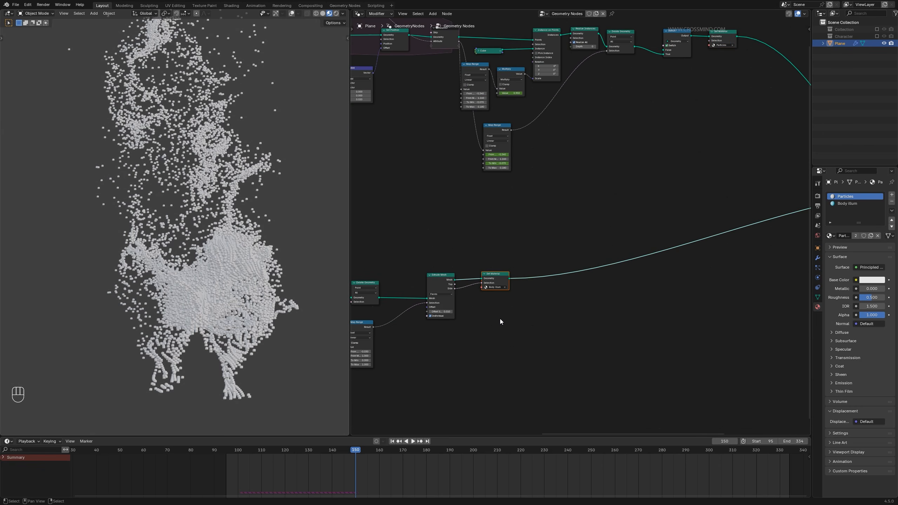
{"action": "scroll", "coordinate": [651, 278], "scroll_direction": "up", "scroll_amount": 2}
{"action": "middle_click_drag", "start_coordinate": [652, 278], "coordinate": [611, 284]}
{"action": "left_click", "coordinate": [360, 14]}
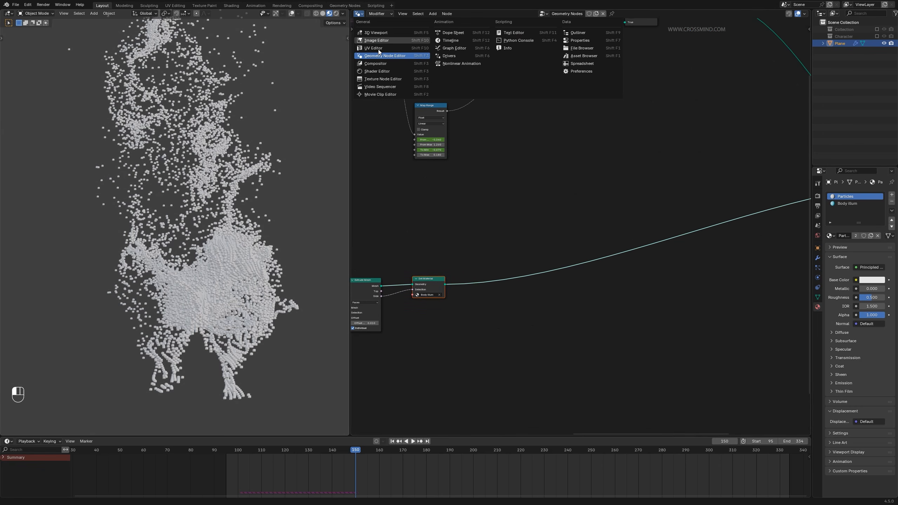
{"action": "left_click", "coordinate": [379, 71]}
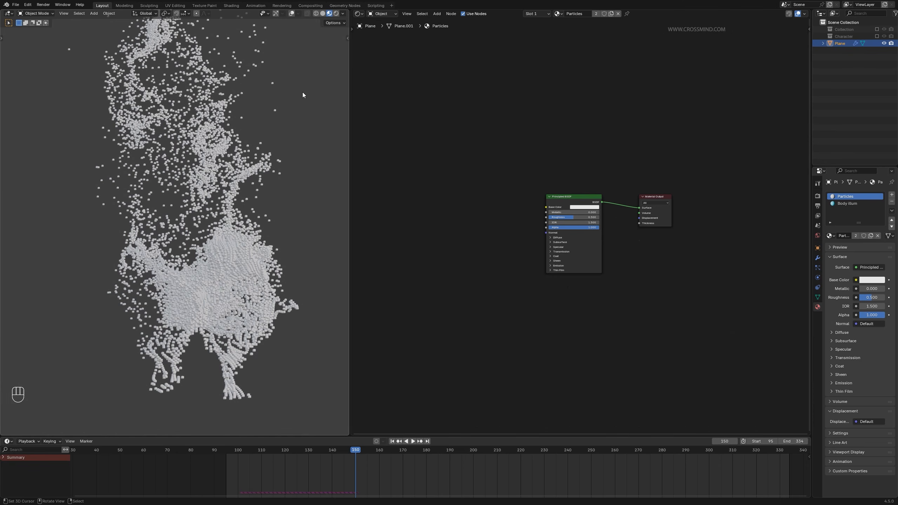
Step: Replace the Particles material's Principled BSDF with a Translucent BSDF connected to the Material Output surface
{"action": "middle_click_drag", "start_coordinate": [255, 201], "coordinate": [244, 218], "text": "shift"}
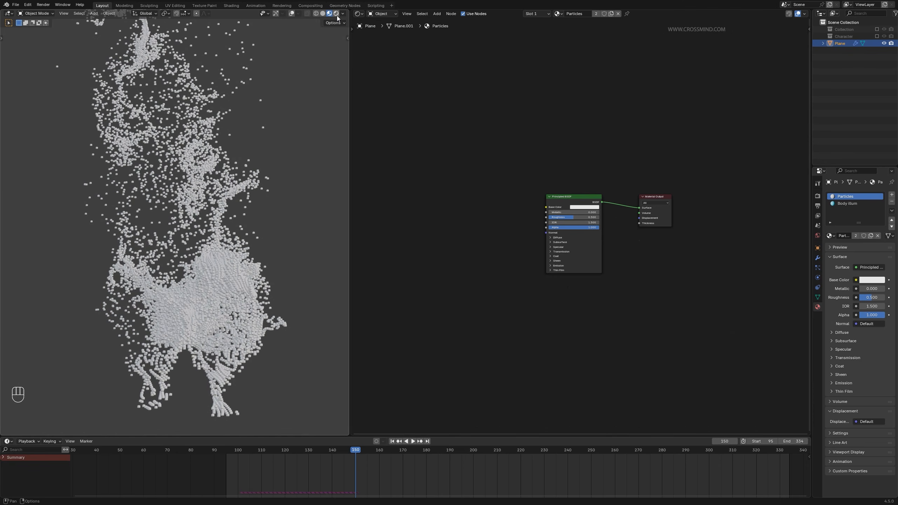
{"action": "scroll", "coordinate": [530, 230], "scroll_direction": "up", "scroll_amount": 3}
{"action": "key", "text": "shift+a"}
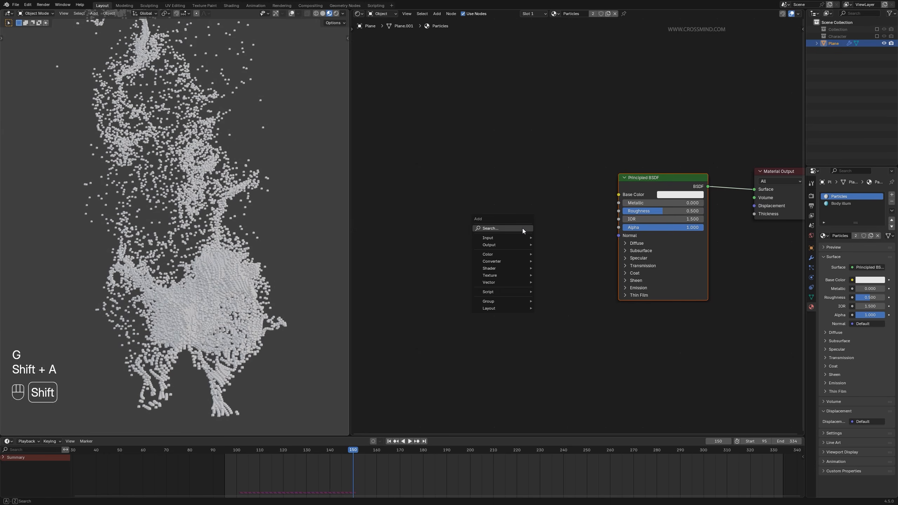
{"action": "left_click", "coordinate": [523, 228]}
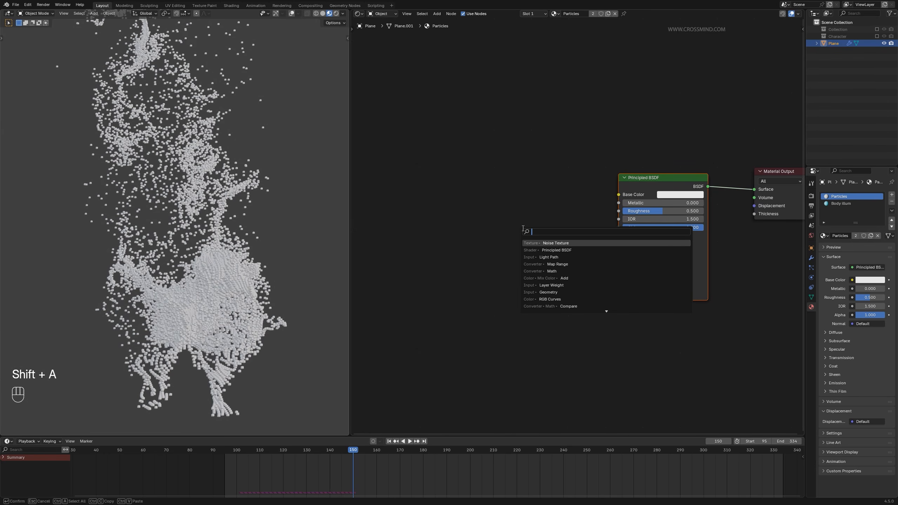
{"action": "type", "text": "tra"}
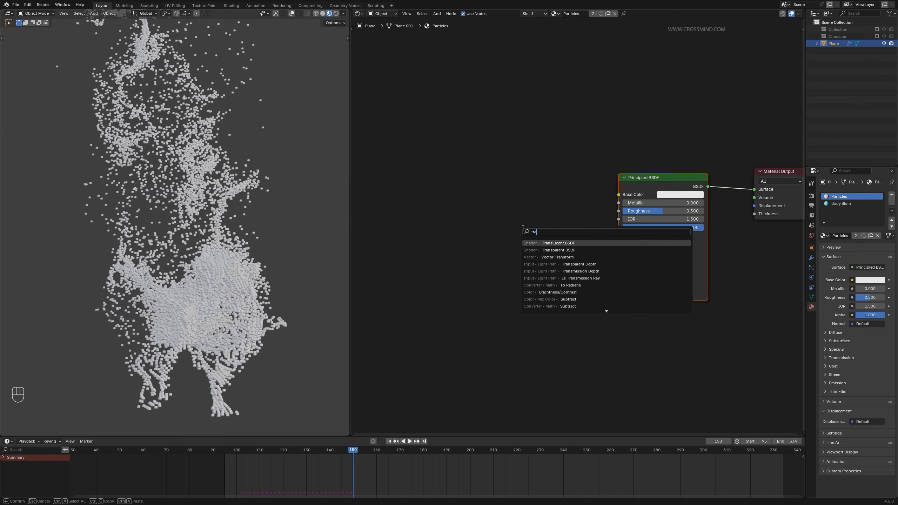
{"action": "left_click", "coordinate": [562, 243]}
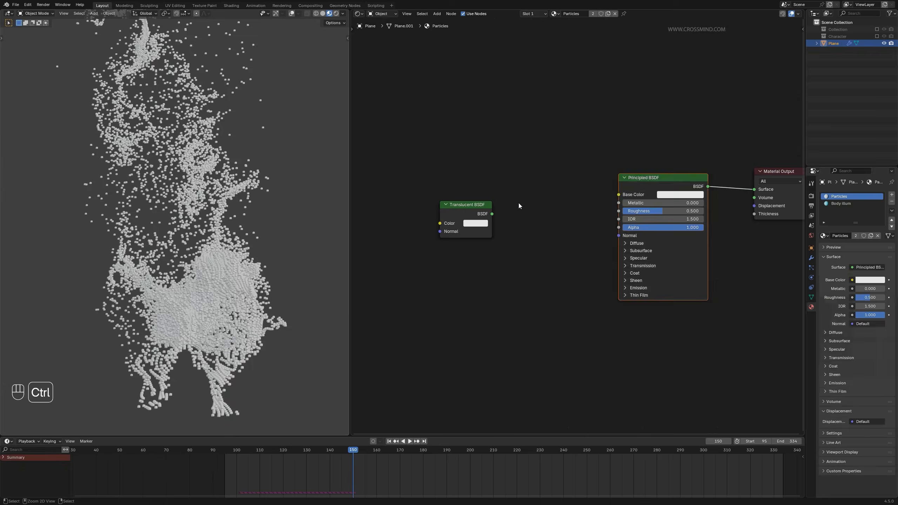
{"action": "key", "text": "ctrl+x"}
{"action": "left_click_drag", "start_coordinate": [474, 207], "coordinate": [577, 192]}
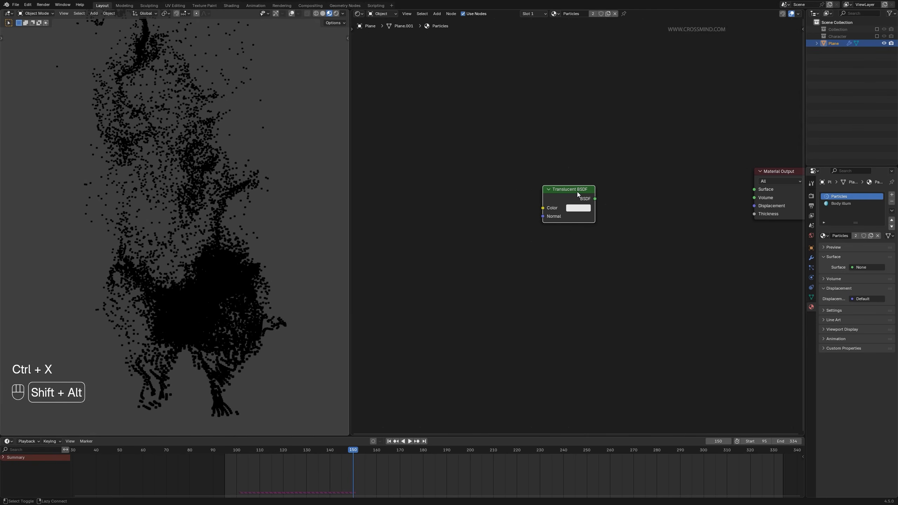
{"action": "left_click", "coordinate": [577, 192], "text": "ctrl+shift"}
Step: Add a Hue/Saturation/Value node with a teal color and feed it into the Translucent BSDF's Color
{"action": "scroll", "coordinate": [566, 205], "scroll_direction": "up", "scroll_amount": 3}
{"action": "key", "text": "shift+a"}
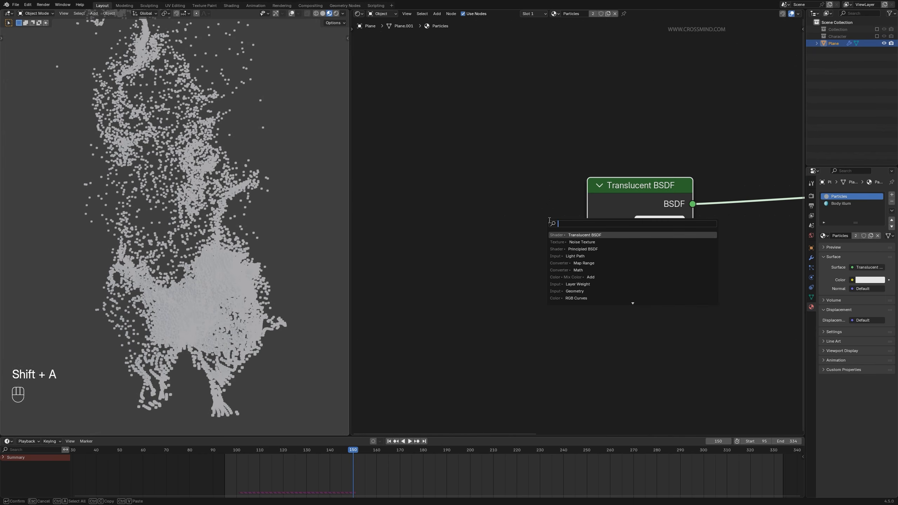
{"action": "type", "text": "hue"}
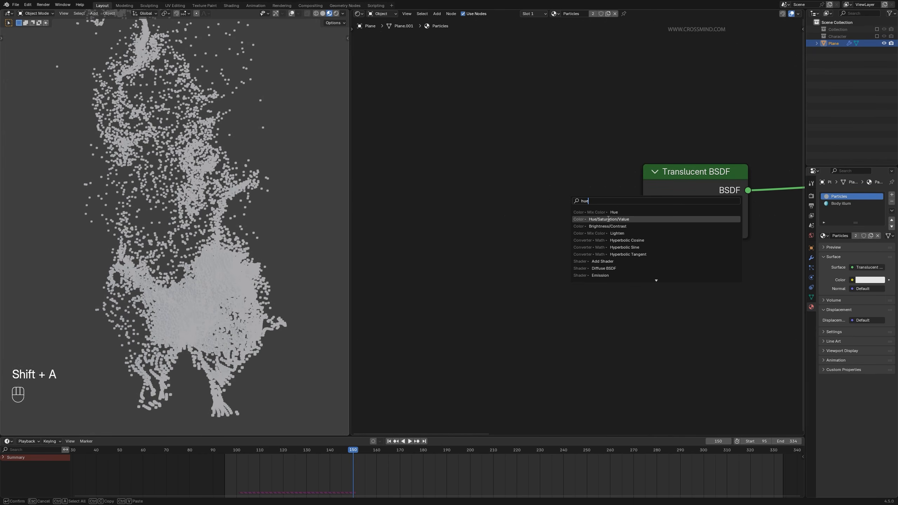
{"action": "left_click", "coordinate": [609, 219]}
{"action": "left_click", "coordinate": [582, 217]}
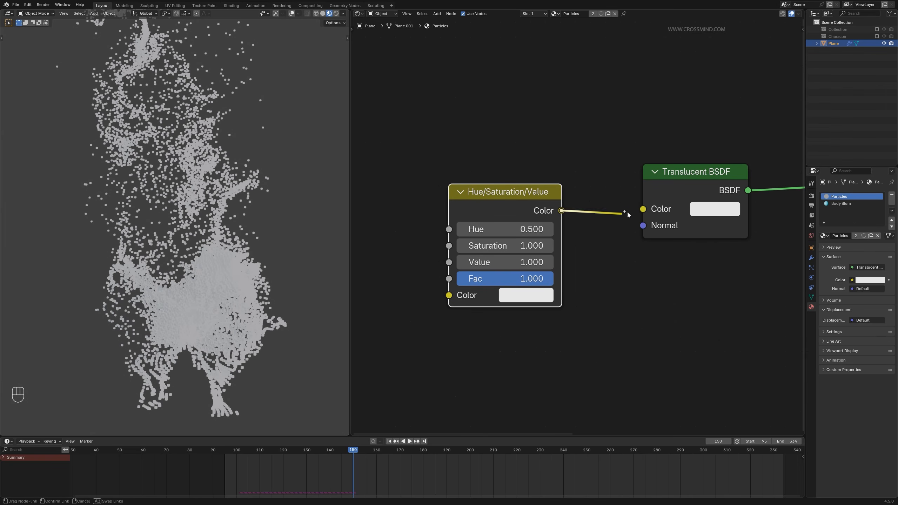
{"action": "left_click_drag", "start_coordinate": [628, 215], "coordinate": [631, 212]}
{"action": "scroll", "coordinate": [568, 237], "scroll_direction": "up", "scroll_amount": 1}
{"action": "left_click", "coordinate": [555, 293]}
{"action": "mouse_move", "coordinate": [593, 92]}
{"action": "left_mouse_down"}
{"action": "mouse_move", "coordinate": [593, 124]}
{"action": "mouse_move", "coordinate": [584, 58]}
{"action": "left_mouse_up"}
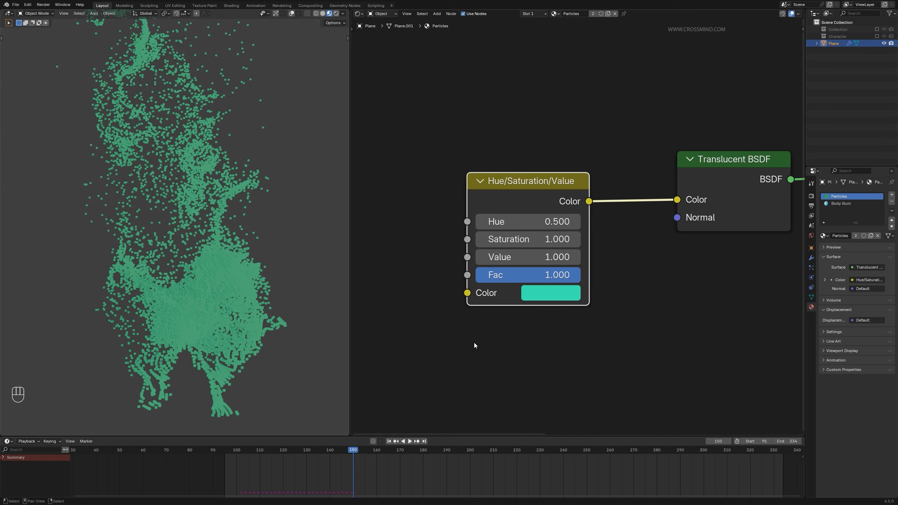
Step: Add an Attribute node reading the geometry attribute "age" and connect its Fac output to the Hue input
{"action": "mouse_move", "coordinate": [541, 221]}
{"action": "left_mouse_down", "text": "shift"}
{"action": "mouse_move", "coordinate": [492, 221]}
{"action": "mouse_move", "coordinate": [573, 221]}
{"action": "mouse_move", "coordinate": [520, 222]}
{"action": "mouse_move", "coordinate": [573, 222]}
{"action": "mouse_move", "coordinate": [543, 221]}
{"action": "left_mouse_up", "text": "shift"}
{"action": "middle_click_drag", "start_coordinate": [542, 221], "coordinate": [642, 221], "text": "shift"}
{"action": "mouse_move", "coordinate": [642, 221]}
{"action": "left_mouse_down", "text": "shift"}
{"action": "mouse_move", "coordinate": [587, 221]}
{"action": "mouse_move", "coordinate": [665, 221]}
{"action": "mouse_move", "coordinate": [642, 221]}
{"action": "left_mouse_up", "text": "shift"}
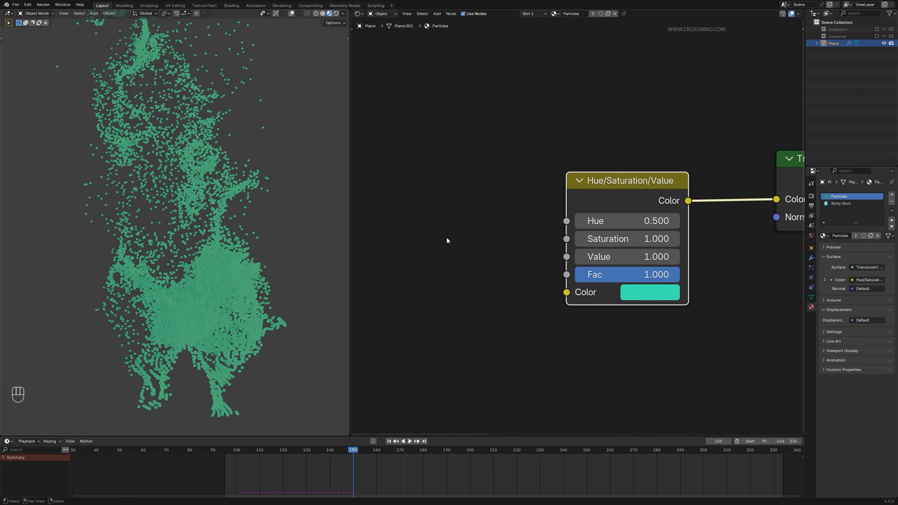
{"action": "key", "text": "shift+a"}
{"action": "type", "text": "at"}
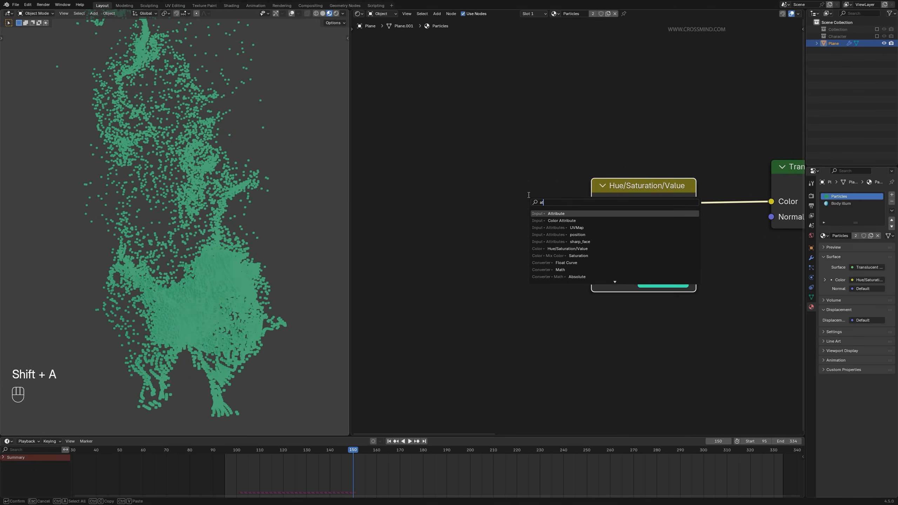
{"action": "type", "text": "t"}
{"action": "key", "text": "Return"}
{"action": "left_click", "coordinate": [481, 310]}
{"action": "left_click", "coordinate": [481, 310]}
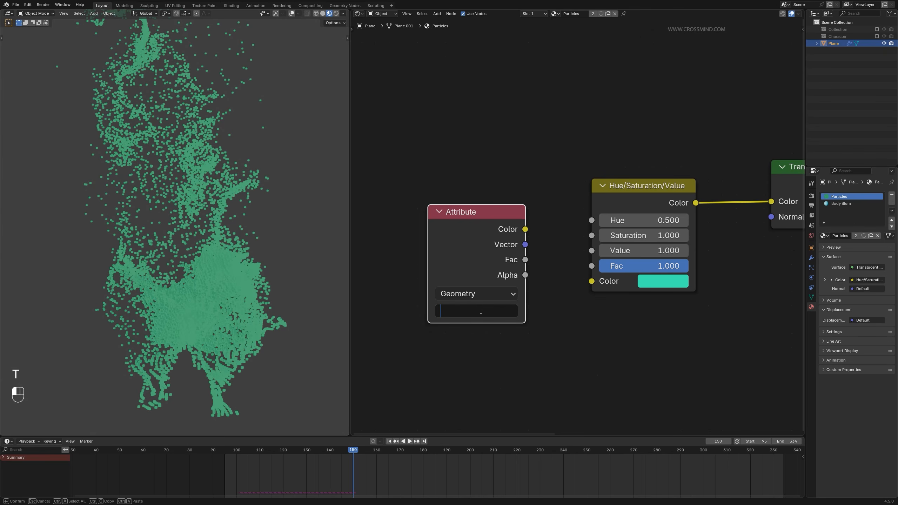
{"action": "type", "text": "age"}
{"action": "key", "text": "Return"}
{"action": "left_click_drag", "start_coordinate": [519, 261], "coordinate": [465, 240]}
{"action": "left_click_drag", "start_coordinate": [568, 224], "coordinate": [583, 225]}
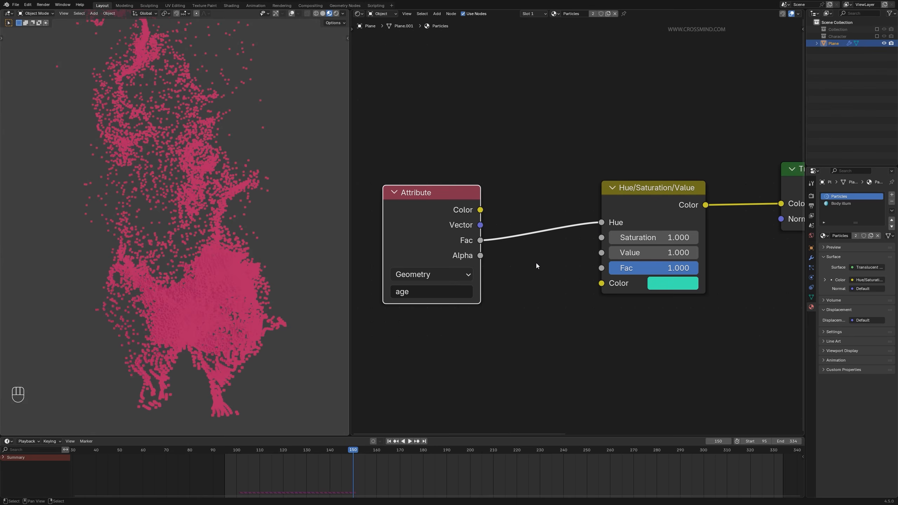
{"action": "middle_click_drag", "start_coordinate": [255, 252], "coordinate": [250, 277], "text": "shift"}
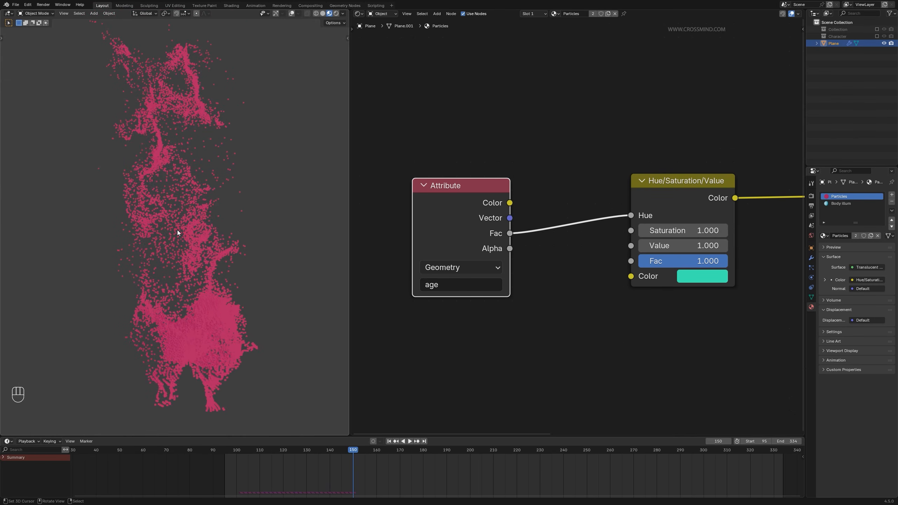
{"action": "key", "text": "shift+a"}
{"action": "mouse_move", "coordinate": [582, 202]}
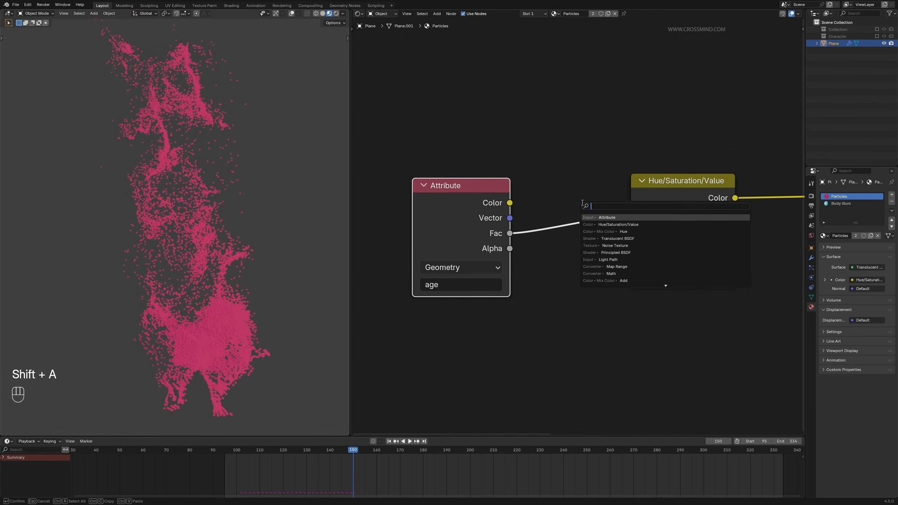
{"action": "type", "text": "ma"}
{"action": "key", "text": "Escape"}
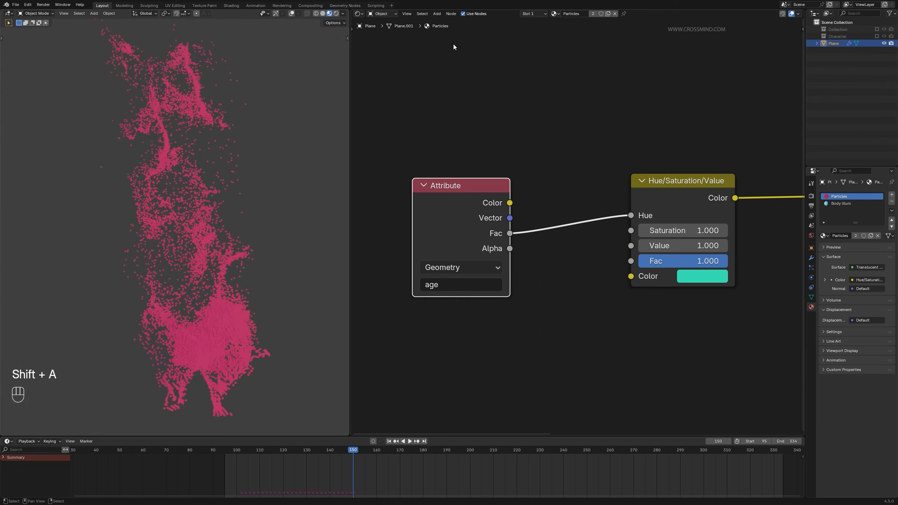
Step: Return the node area to the Geometry Node Editor, maximize it and bring up the end of the node tree
{"action": "left_click", "coordinate": [359, 15]}
{"action": "left_click", "coordinate": [375, 63]}
{"action": "key", "text": "ctrl+space"}
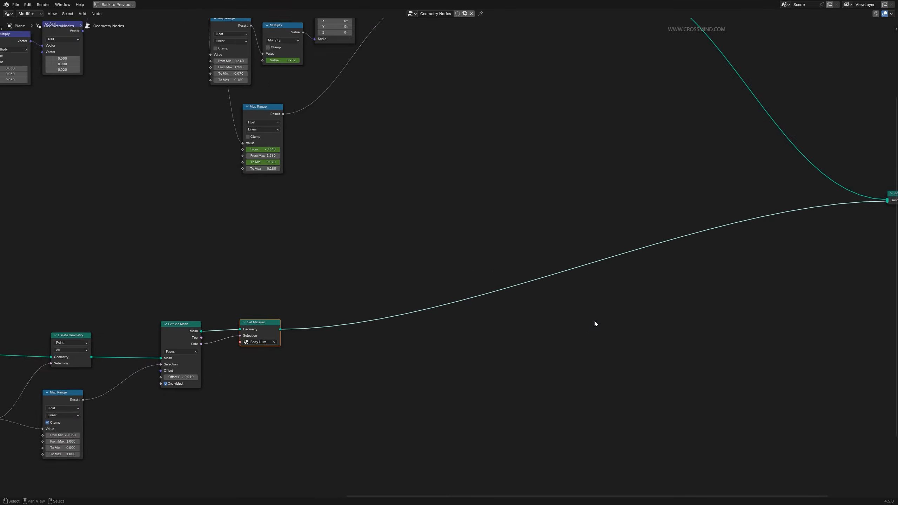
{"action": "scroll", "coordinate": [594, 321], "scroll_direction": "down", "scroll_amount": 10}
{"action": "middle_click_drag", "start_coordinate": [601, 285], "coordinate": [575, 349]}
{"action": "scroll", "coordinate": [573, 346], "scroll_direction": "up", "scroll_amount": 8}
{"action": "middle_click_drag", "start_coordinate": [669, 304], "coordinate": [552, 293]}
{"action": "scroll", "coordinate": [552, 293], "scroll_direction": "up", "scroll_amount": 2}
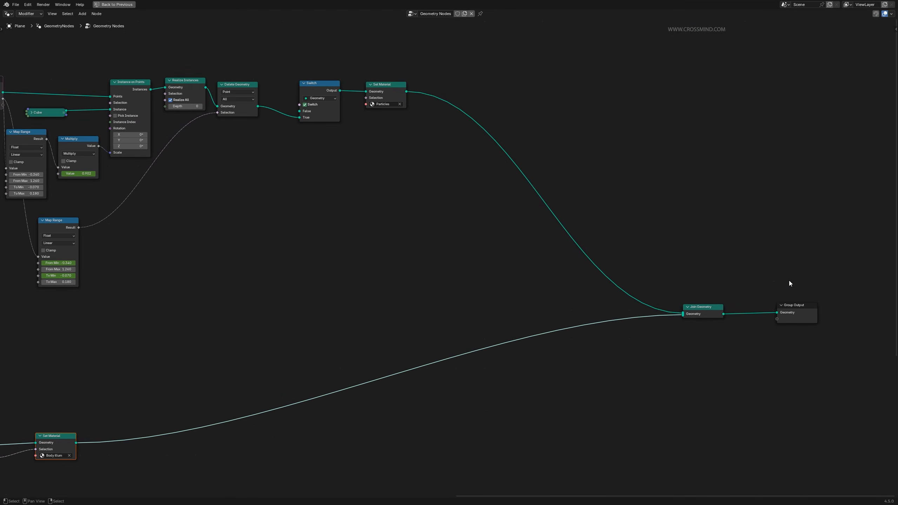
Step: Move the Group Output node farther away from the Join Geometry node
{"action": "left_click", "coordinate": [797, 317]}
{"action": "key", "text": "g"}
{"action": "left_click", "coordinate": [852, 348]}
{"action": "middle_click_drag", "start_coordinate": [772, 301], "coordinate": [758, 289]}
{"action": "scroll", "coordinate": [731, 271], "scroll_direction": "up", "scroll_amount": 2}
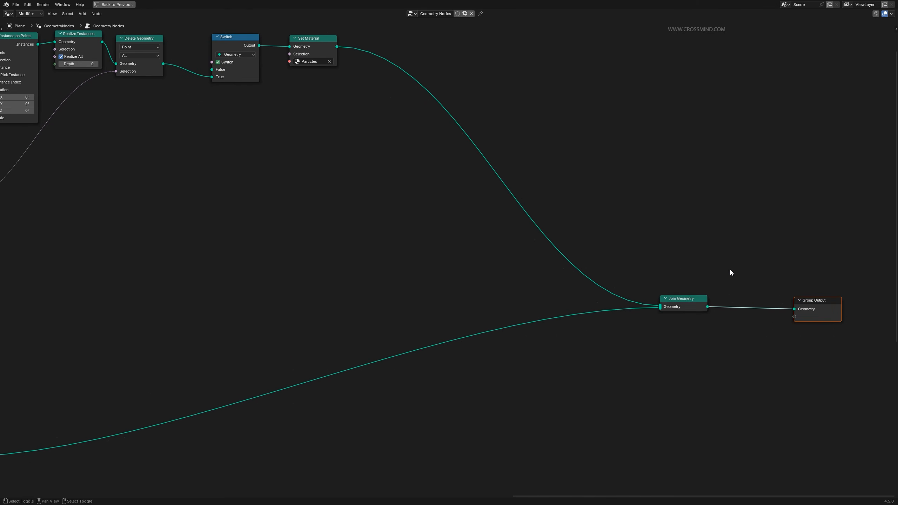
Step: Add a Store Named Attribute node and insert it between the Switch and the Particles Set Material node
{"action": "key", "text": "shift+a"}
{"action": "type", "text": "store"}
{"action": "key", "text": "Return"}
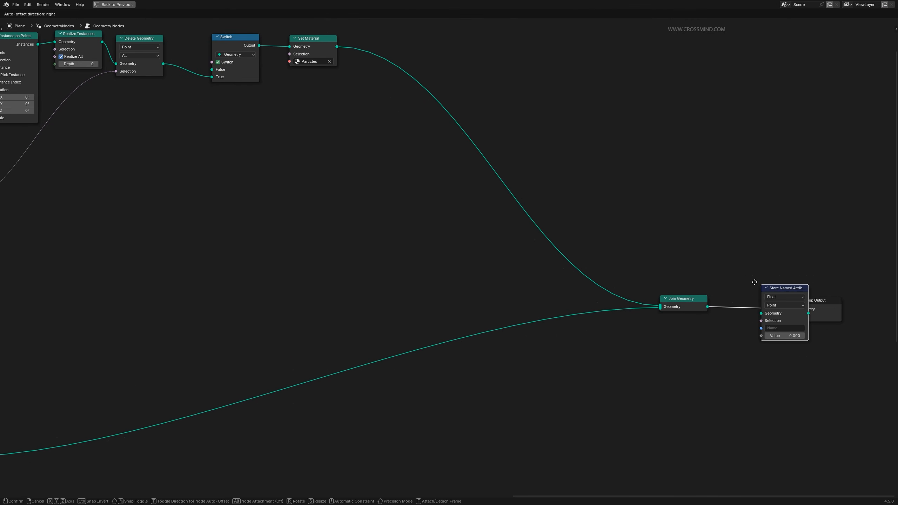
{"action": "scroll", "coordinate": [755, 282], "scroll_direction": "down", "scroll_amount": 3}
{"action": "left_click", "coordinate": [548, 154]}
{"action": "middle_click_drag", "start_coordinate": [504, 190], "coordinate": [574, 219]}
{"action": "scroll", "coordinate": [574, 219], "scroll_direction": "up", "scroll_amount": 3}
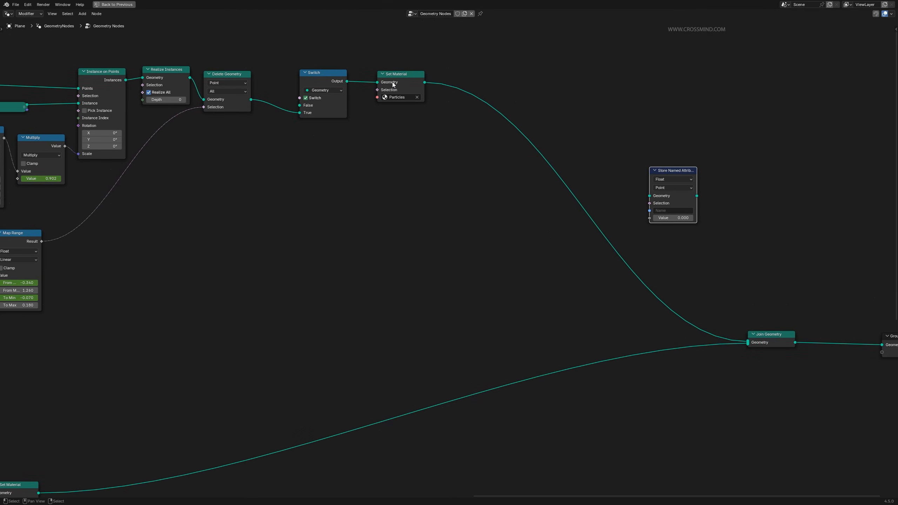
{"action": "left_click_drag", "start_coordinate": [673, 171], "coordinate": [384, 72]}
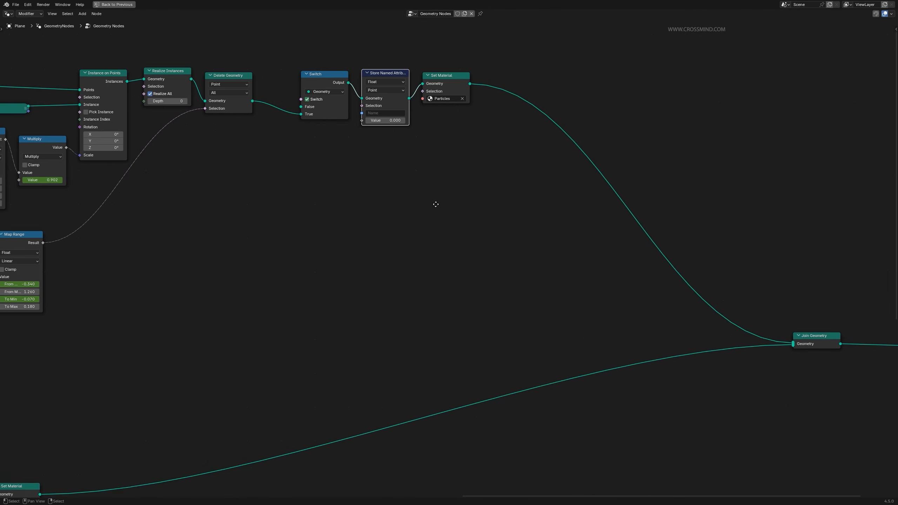
Step: Name the attribute in the Store Named Attribute node "age"
{"action": "middle_click_drag", "start_coordinate": [417, 195], "coordinate": [564, 258]}
{"action": "scroll", "coordinate": [563, 259], "scroll_direction": "up", "scroll_amount": 1}
{"action": "left_click", "coordinate": [544, 173]}
{"action": "type", "text": "age"}
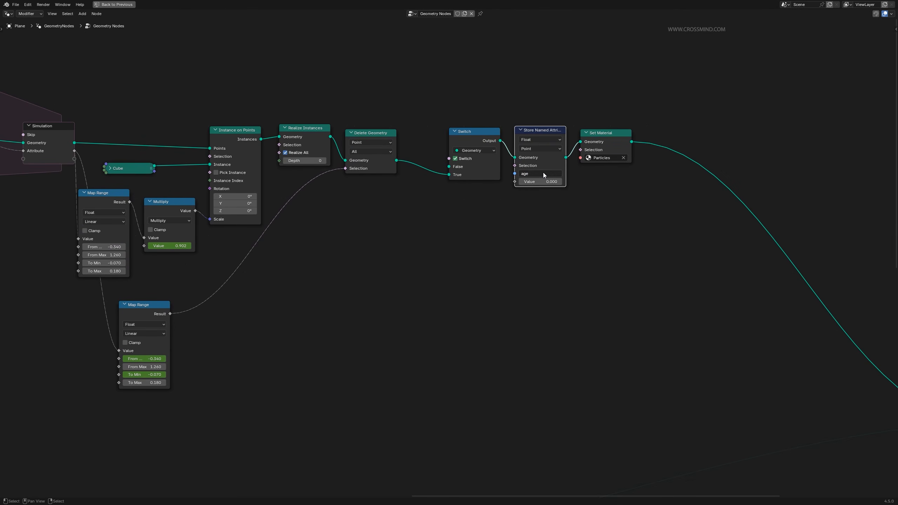
Step: Link the Simulation node's Attribute output to the Value of the Store Named Attribute node and set its domain to Face
{"action": "scroll", "coordinate": [536, 192], "scroll_direction": "down", "scroll_amount": 3}
{"action": "scroll", "coordinate": [204, 257], "scroll_direction": "up", "scroll_amount": 4}
{"action": "left_click", "coordinate": [184, 169]}
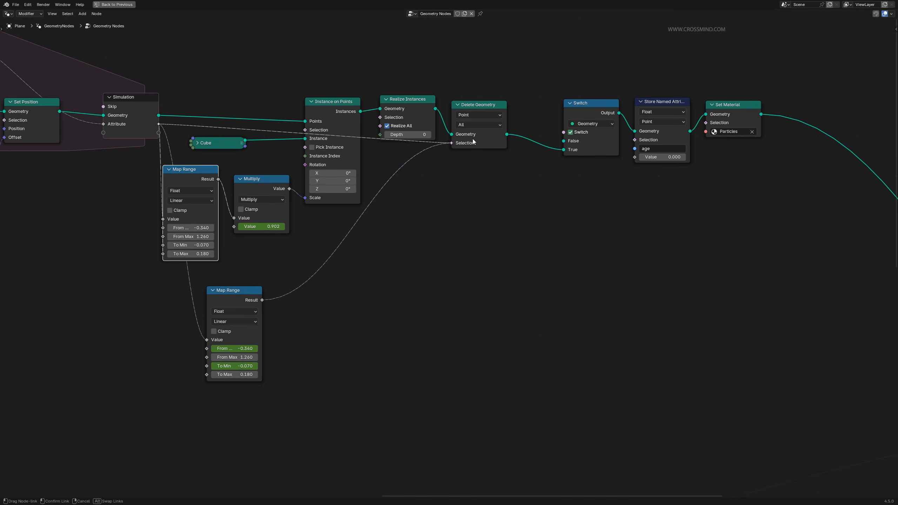
{"action": "left_click_drag", "start_coordinate": [600, 152], "coordinate": [633, 160]}
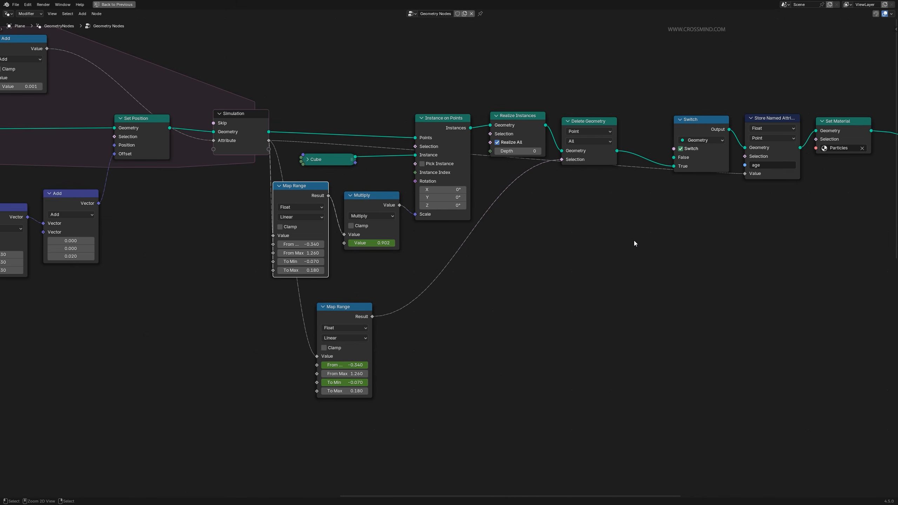
{"action": "left_click", "coordinate": [691, 74]}
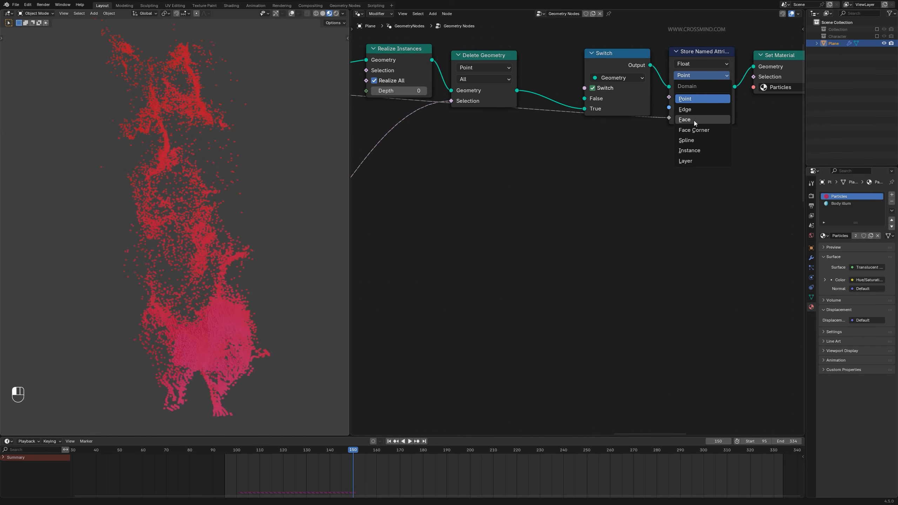
{"action": "left_click", "coordinate": [694, 121]}
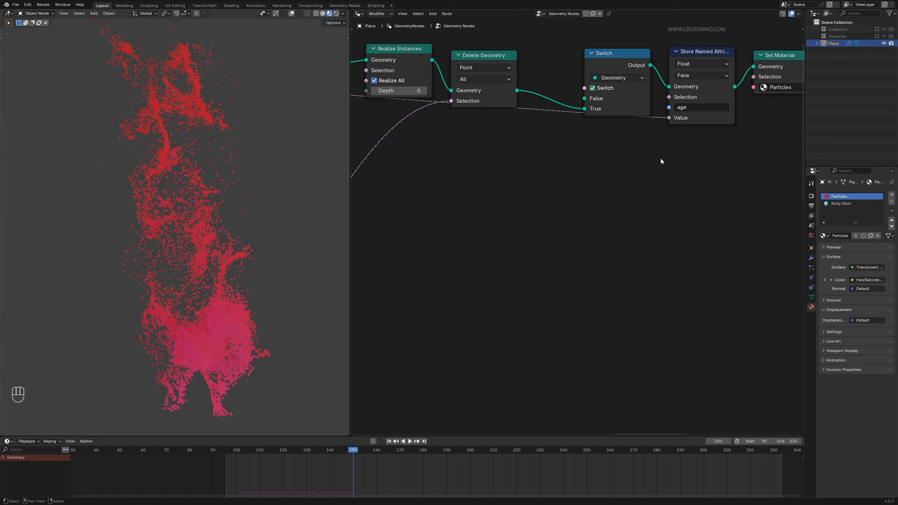
Step: Split the node area horizontally and show the Particles material's shader nodes in the lower half
{"action": "scroll", "coordinate": [241, 221], "scroll_direction": "down", "scroll_amount": 1}
{"action": "middle_click_drag", "start_coordinate": [620, 149], "coordinate": [590, 187]}
{"action": "scroll", "coordinate": [590, 187], "scroll_direction": "down", "scroll_amount": 2}
{"action": "left_click_drag", "start_coordinate": [640, 149], "coordinate": [642, 154]}
{"action": "left_click_drag", "start_coordinate": [353, 11], "coordinate": [403, 226]}
{"action": "left_click", "coordinate": [359, 227]}
{"action": "left_click", "coordinate": [377, 285]}
{"action": "scroll", "coordinate": [573, 356], "scroll_direction": "up", "scroll_amount": 2}
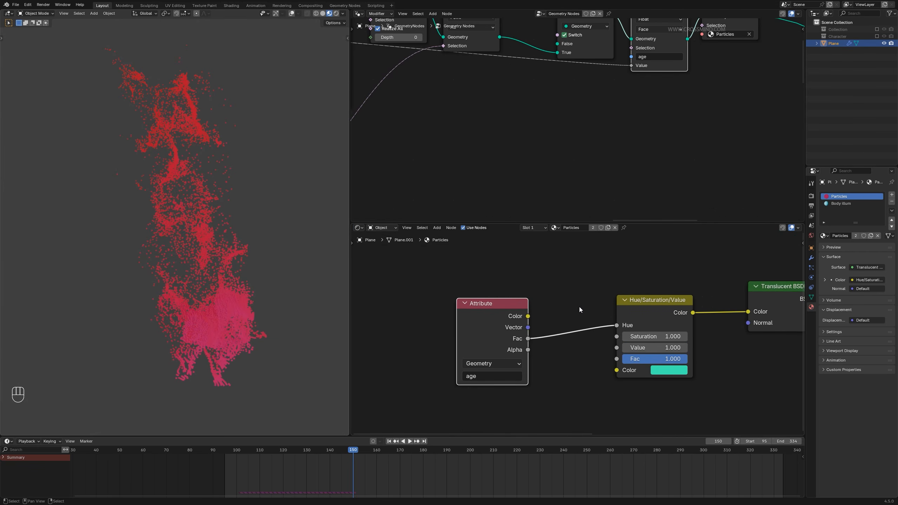
Step: Insert a Map Range node between the Attribute node's Fac output and the Hue input, with To Min set to -0.350
{"action": "key", "text": "shift+a"}
{"action": "left_click", "coordinate": [578, 305]}
{"action": "type", "text": "map"}
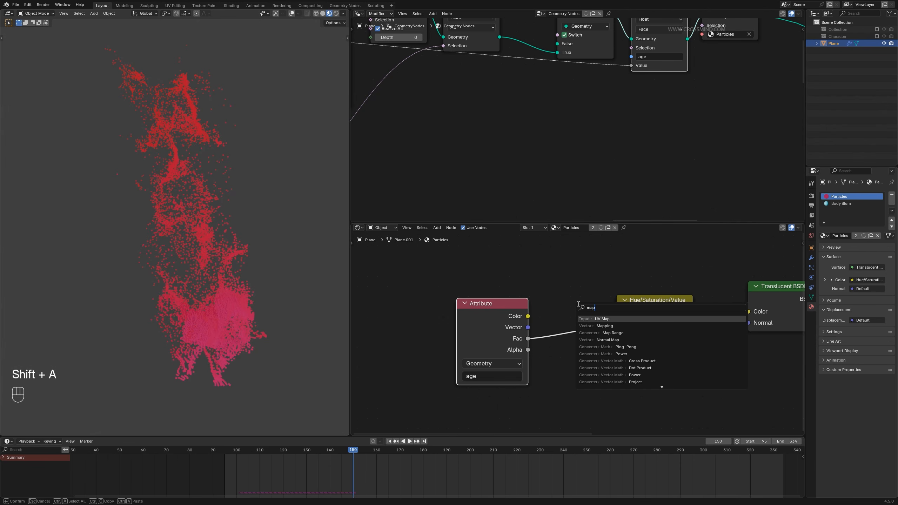
{"action": "left_click", "coordinate": [605, 333]}
{"action": "left_click", "coordinate": [587, 366]}
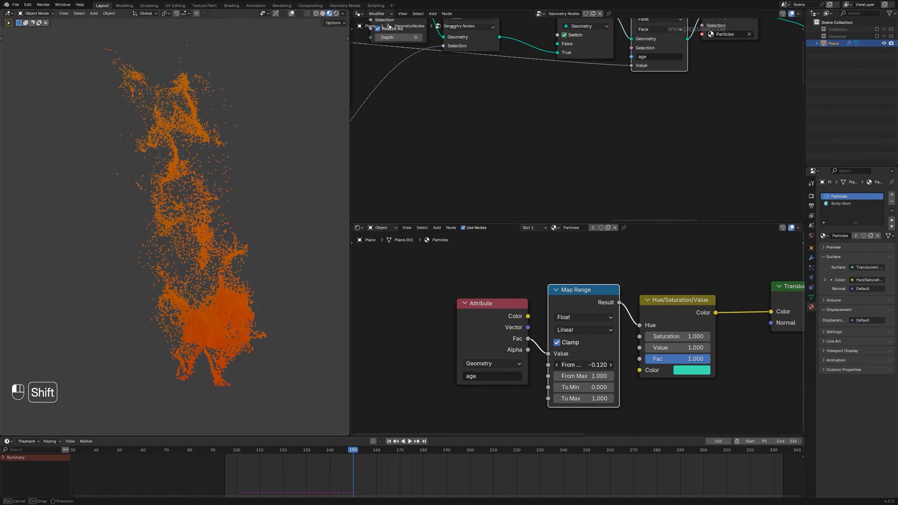
{"action": "left_click_drag", "start_coordinate": [583, 388], "coordinate": [570, 388]}
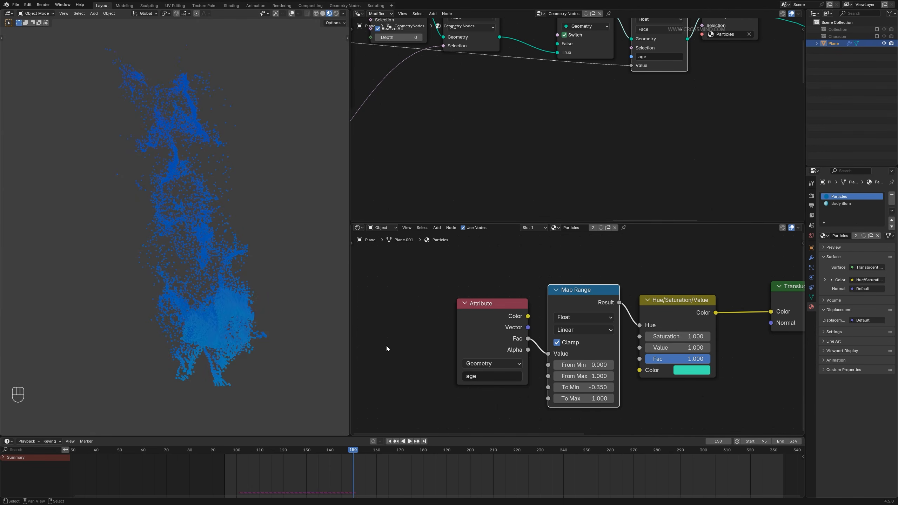
Step: Play back the particle animation, turn off Clamp on the material's Map Range node and set its From Max to 0.830
{"action": "key", "text": "space"}
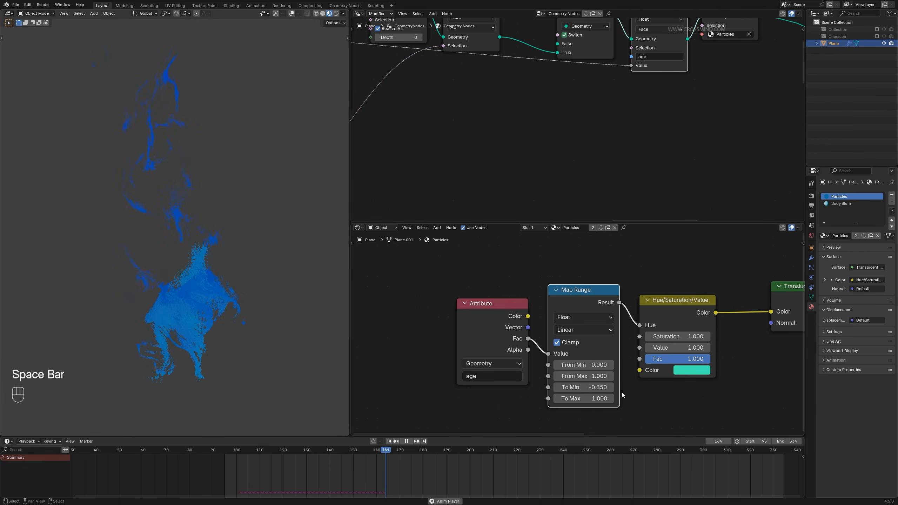
{"action": "key", "text": "space"}
{"action": "left_click", "coordinate": [389, 441]}
{"action": "key", "text": "space"}
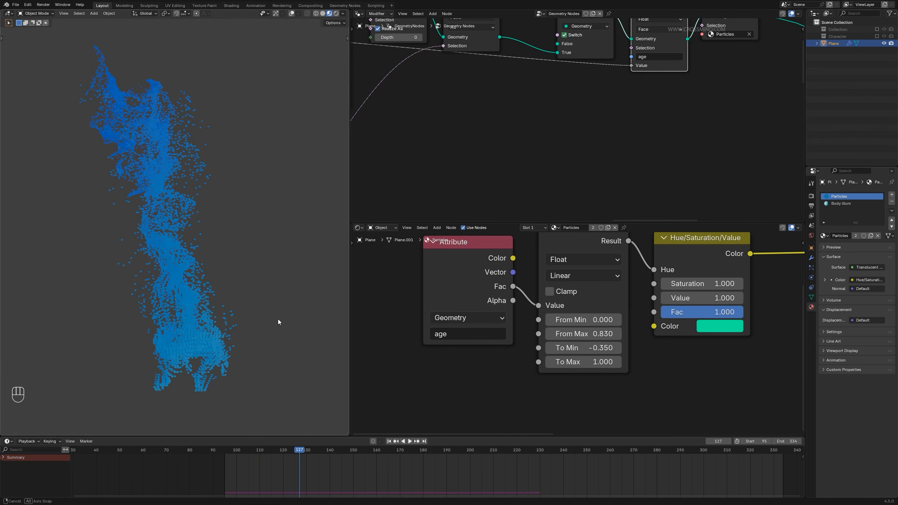
{"action": "scroll", "coordinate": [709, 340], "scroll_direction": "down", "scroll_amount": 3}
{"action": "middle_click_drag", "start_coordinate": [695, 328], "coordinate": [664, 333]}
{"action": "scroll", "coordinate": [664, 333], "scroll_direction": "up", "scroll_amount": 2}
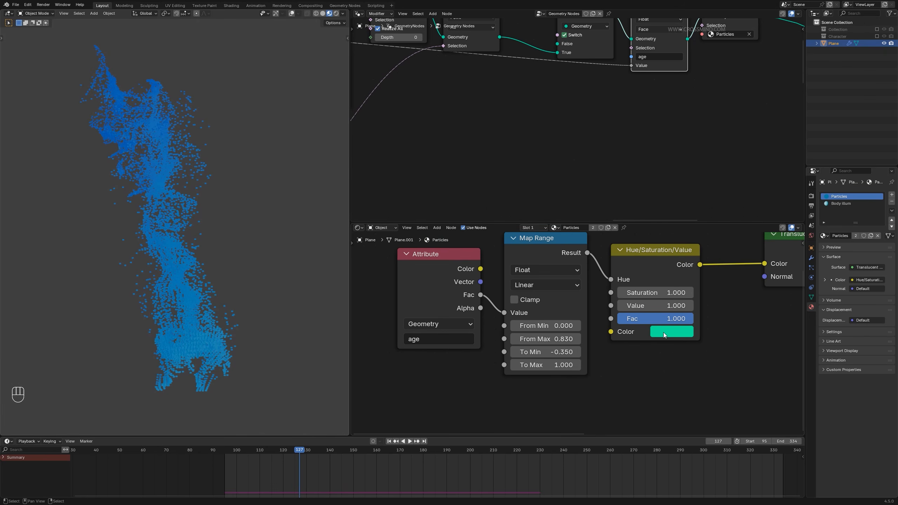
Step: Replay the animation from the first frame to review the age-based particle coloring
{"action": "key", "text": "space"}
{"action": "key", "text": "space"}
{"action": "left_click", "coordinate": [389, 441]}
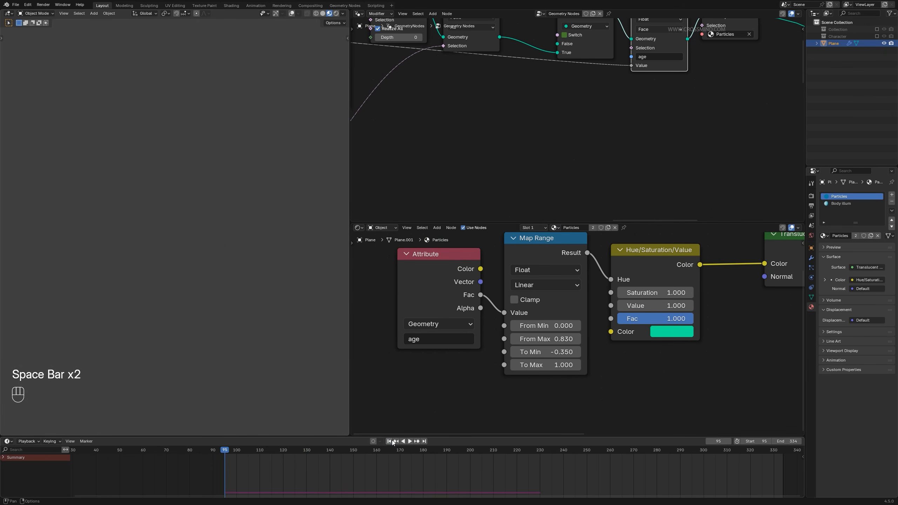
{"action": "key", "text": "space"}
{"action": "key", "text": "space"}
{"action": "left_click", "coordinate": [391, 440]}
{"action": "key", "text": "space"}
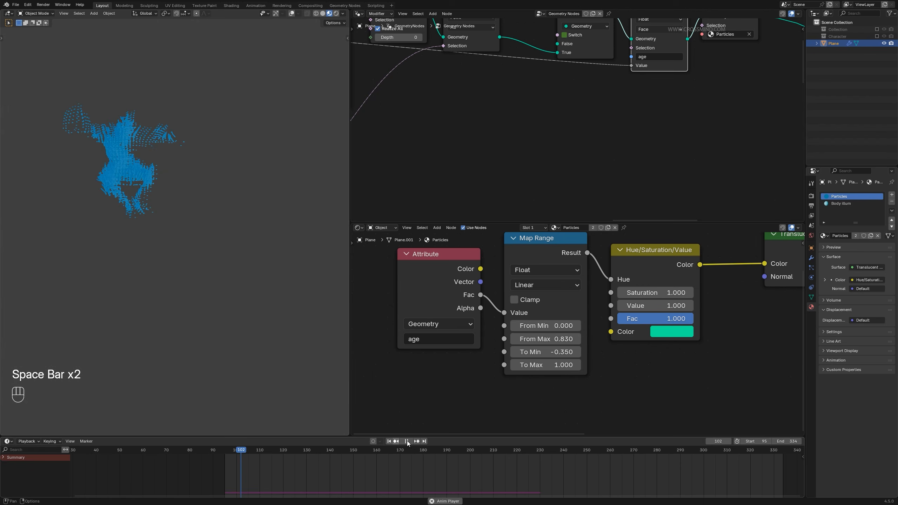
{"action": "key", "text": "space"}
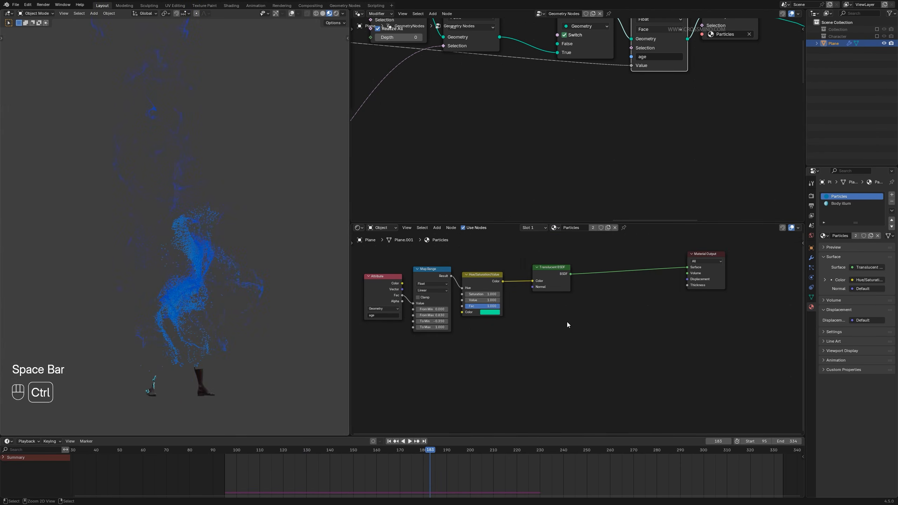
Step: Add an Emission shader and blend it with the Translucent BSDF through a Mix Shader feeding the Material Output
{"action": "key", "text": "ctrl+space"}
{"action": "key", "text": "shift+a"}
{"action": "left_click", "coordinate": [516, 264]}
{"action": "type", "text": "e"}
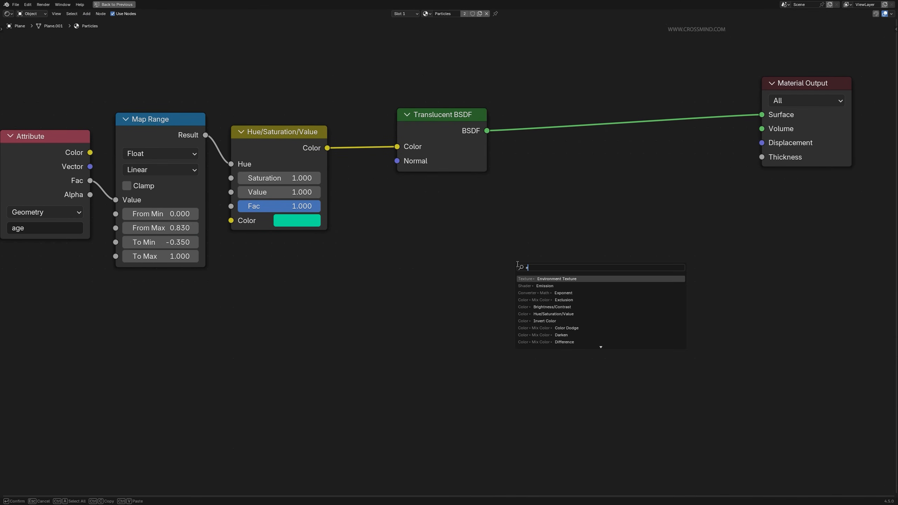
{"action": "left_click", "coordinate": [545, 286]}
{"action": "right_click_drag", "start_coordinate": [467, 128], "coordinate": [485, 291], "text": "ctrl+shift"}
{"action": "scroll", "coordinate": [673, 284], "scroll_direction": "down", "scroll_amount": 2}
{"action": "left_click", "coordinate": [502, 297]}
{"action": "key", "text": "g"}
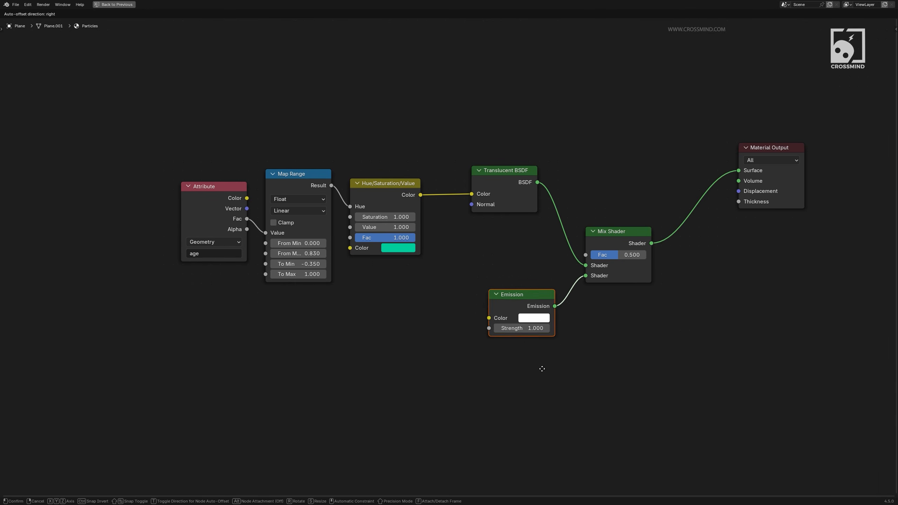
{"action": "left_click", "coordinate": [509, 312]}
{"action": "key", "text": "ctrl+space"}
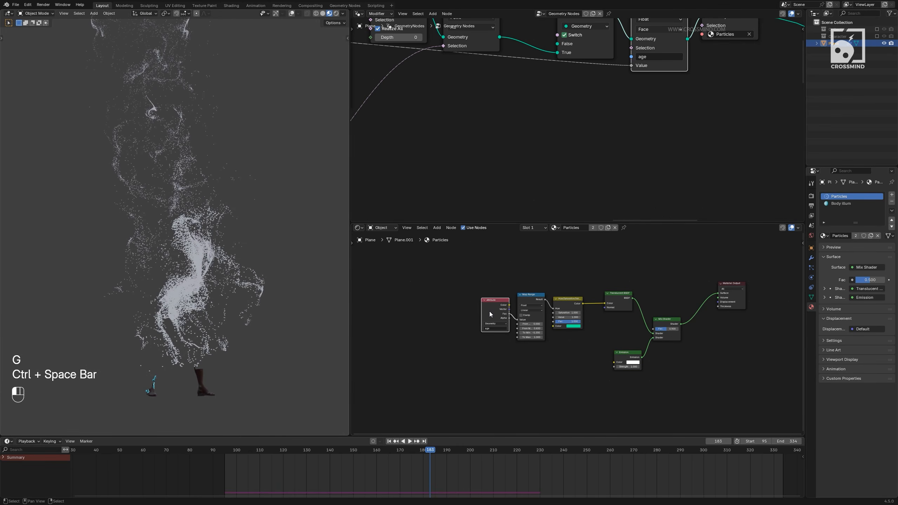
{"action": "key", "text": "shift+d"}
{"action": "scroll", "coordinate": [492, 340], "scroll_direction": "up", "scroll_amount": 2}
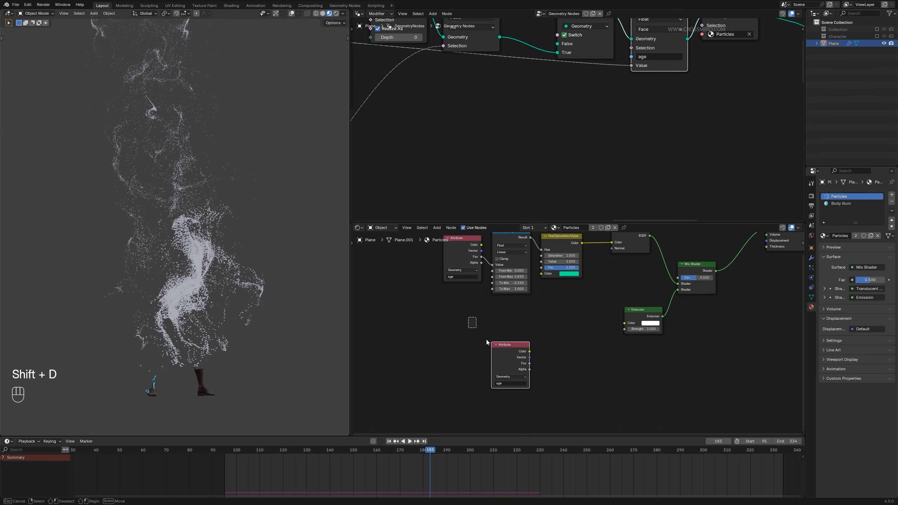
{"action": "left_click_drag", "start_coordinate": [487, 342], "coordinate": [491, 343]}
{"action": "key", "text": "ctrl+x"}
Step: Duplicate the Attribute and Map Range nodes together and link the copied Map Range result to the Mix Shader's Fac
{"action": "left_click_drag", "start_coordinate": [440, 335], "coordinate": [522, 239]}
{"action": "key", "text": "shift+d"}
{"action": "left_click", "coordinate": [518, 371]}
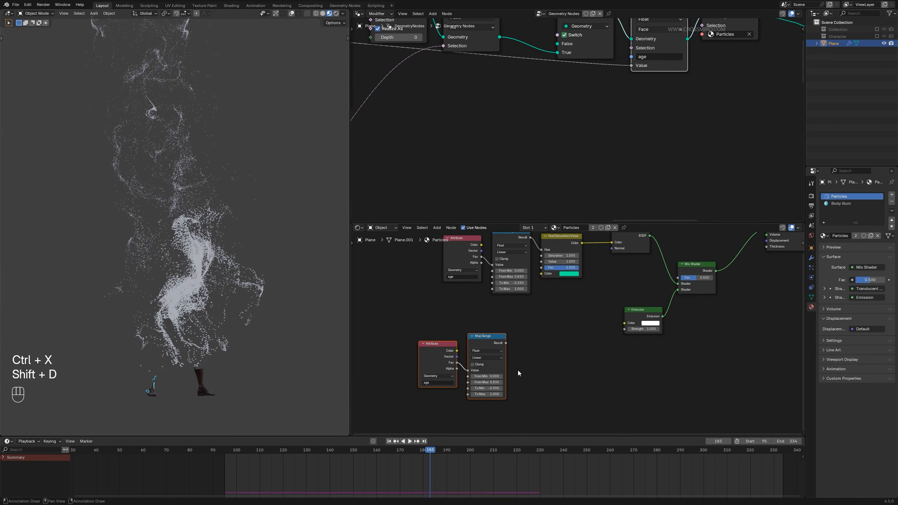
{"action": "scroll", "coordinate": [518, 371], "scroll_direction": "up", "scroll_amount": 1}
{"action": "left_click_drag", "start_coordinate": [488, 346], "coordinate": [492, 351]}
{"action": "left_click_drag", "start_coordinate": [704, 268], "coordinate": [704, 266]}
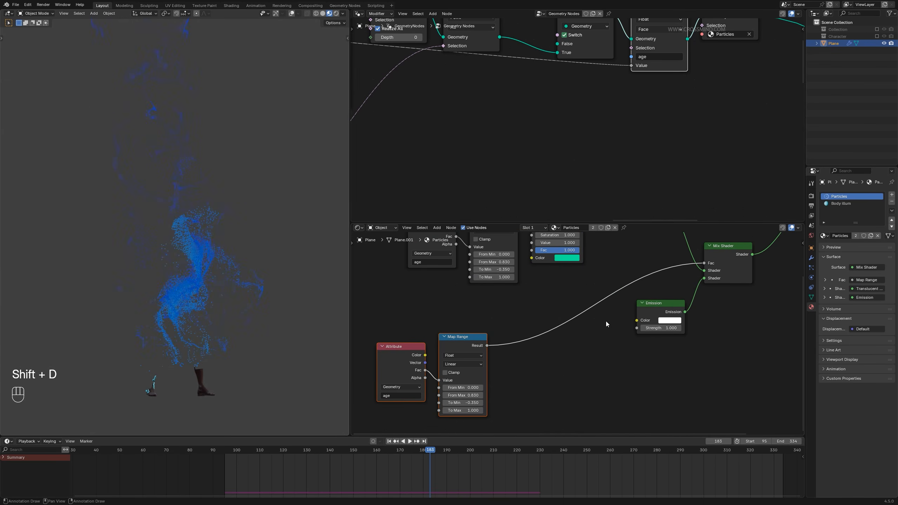
{"action": "middle_click_drag", "start_coordinate": [606, 321], "coordinate": [618, 306]}
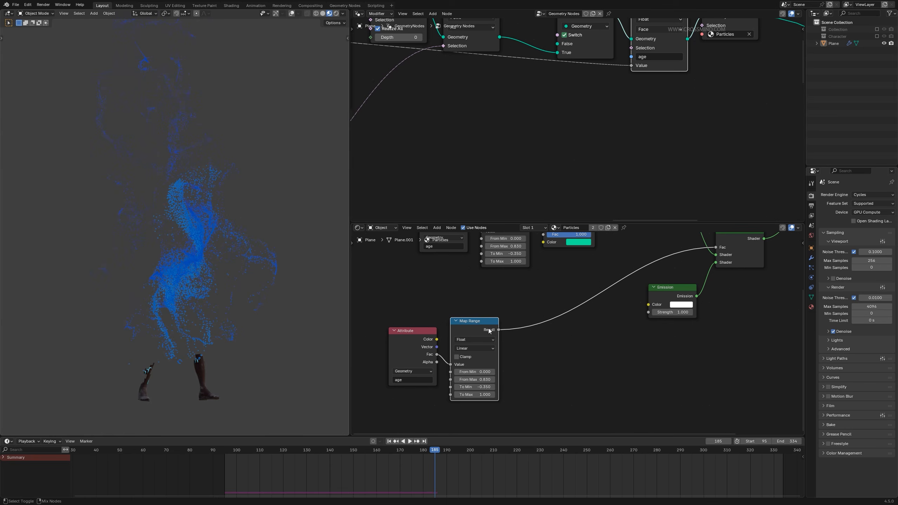
Step: Clamp the Map Range driving the mix factor and set From Min -0.040, From Max 1.000, To Min -0.500 and To Max 5.300
{"action": "left_click", "coordinate": [477, 326], "text": "ctrl+shift"}
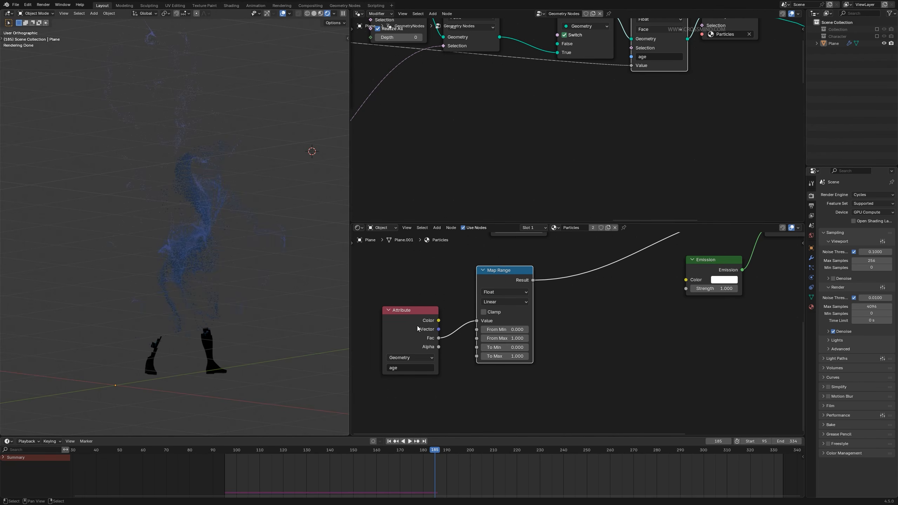
{"action": "scroll", "coordinate": [447, 395], "scroll_direction": "up", "scroll_amount": 2}
{"action": "mouse_move", "coordinate": [520, 319]}
{"action": "left_mouse_down"}
{"action": "mouse_move", "coordinate": [531, 319]}
{"action": "mouse_move", "coordinate": [511, 319]}
{"action": "left_mouse_up"}
{"action": "left_click_drag", "start_coordinate": [523, 355], "coordinate": [508, 315]}
{"action": "key", "text": "shift+Left"}
{"action": "scroll", "coordinate": [278, 368], "scroll_direction": "down", "scroll_amount": 2}
{"action": "key", "text": "space"}
{"action": "key", "text": "space"}
{"action": "scroll", "coordinate": [566, 375], "scroll_direction": "up", "scroll_amount": 3}
{"action": "scroll", "coordinate": [577, 333], "scroll_direction": "down", "scroll_amount": 2}
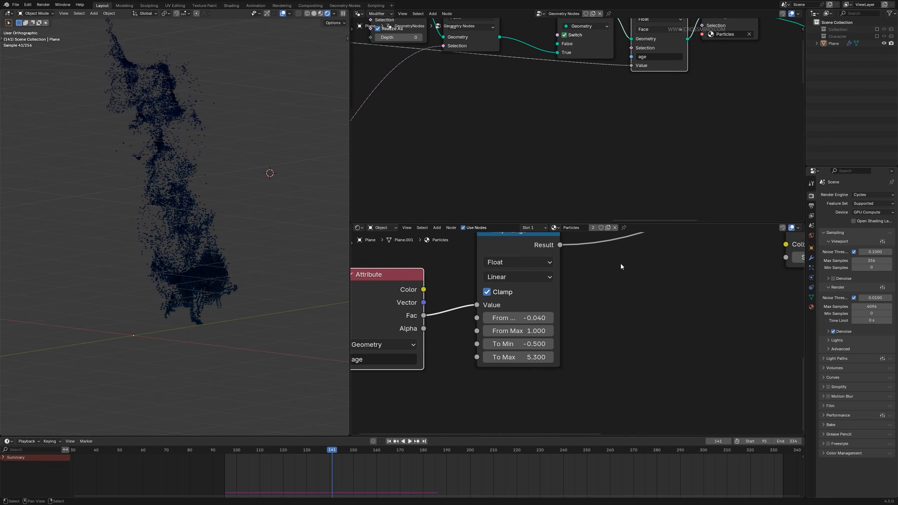
Step: Insert an Add math node with value 0.200 between the Map Range and the Mix Shader's Fac, and hide the viewport overlays
{"action": "middle_click_drag", "start_coordinate": [620, 264], "coordinate": [602, 325]}
{"action": "key", "text": "shift+a"}
{"action": "left_click", "coordinate": [607, 318]}
{"action": "type", "text": "add"}
{"action": "key", "text": "Return"}
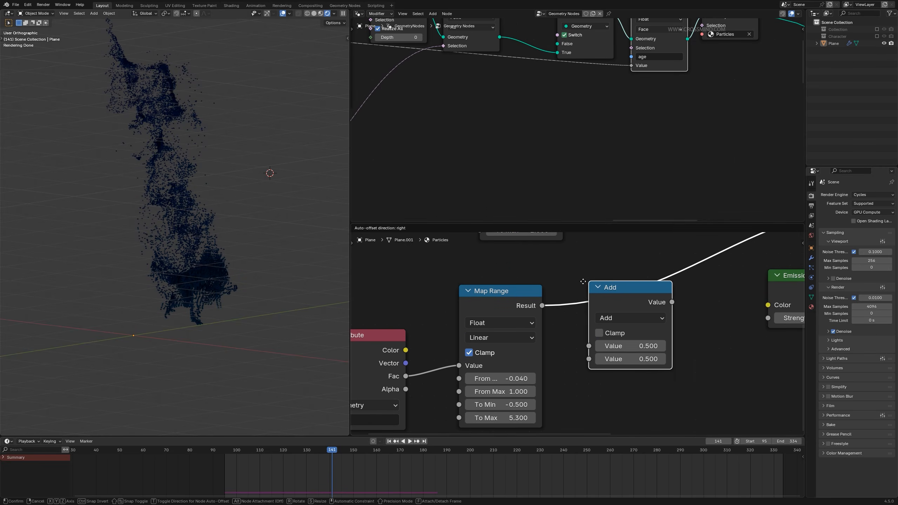
{"action": "left_click_drag", "start_coordinate": [623, 359], "coordinate": [625, 359]}
{"action": "middle_click_drag", "start_coordinate": [259, 277], "coordinate": [258, 284]}
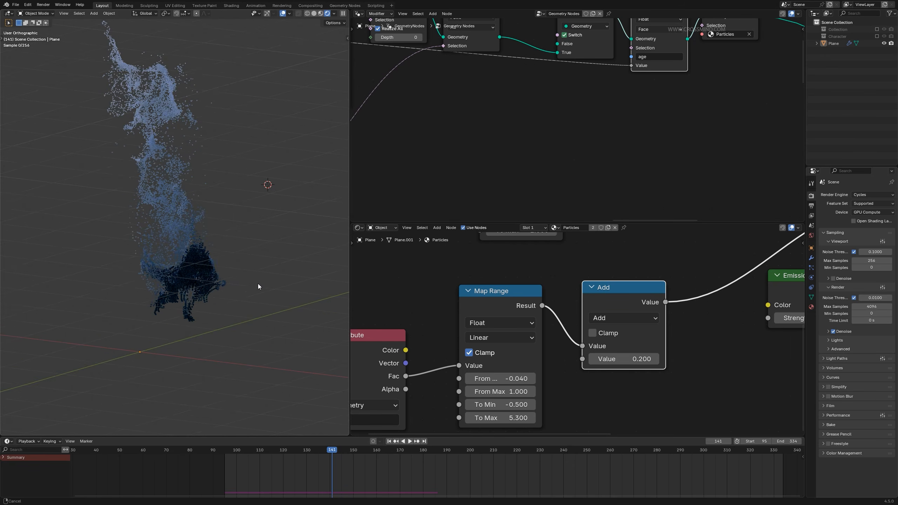
{"action": "key", "text": "alt+shift+z"}
{"action": "middle_click_drag", "start_coordinate": [505, 378], "coordinate": [517, 314]}
{"action": "left_click_drag", "start_coordinate": [517, 314], "coordinate": [524, 331]}
{"action": "key", "text": "ctrl+z"}
{"action": "right_click", "coordinate": [532, 331]}
Step: Set the Emission shader's strength to 1.510 and give it a cyan color
{"action": "middle_click_drag", "start_coordinate": [532, 331], "coordinate": [416, 368]}
{"action": "left_click_drag", "start_coordinate": [707, 291], "coordinate": [729, 291]}
{"action": "scroll", "coordinate": [708, 291], "scroll_direction": "down", "scroll_amount": 1}
{"action": "middle_click_drag", "start_coordinate": [629, 236], "coordinate": [548, 332]}
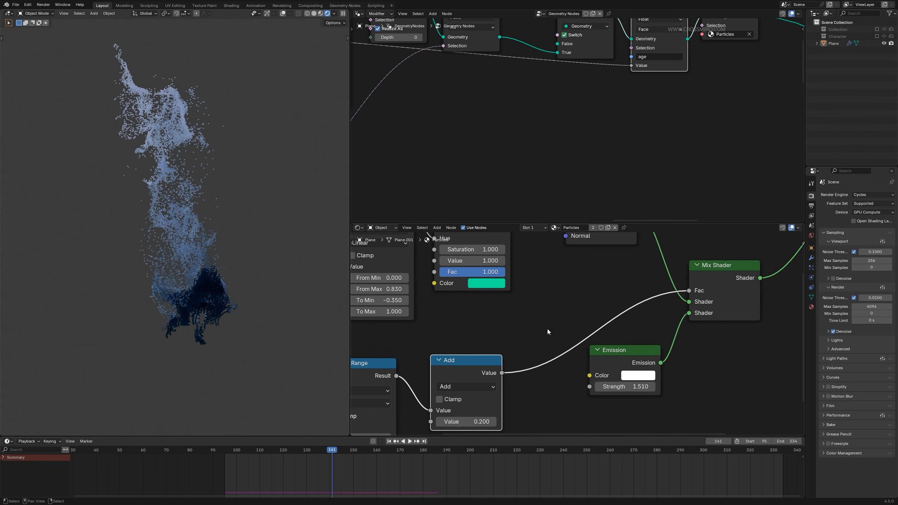
{"action": "key", "text": "ctrl+v"}
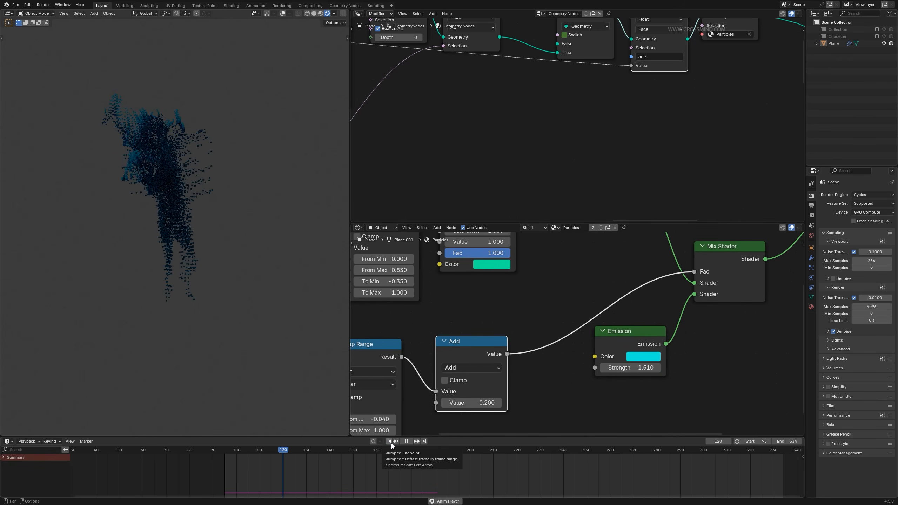
Step: Set the Add node's value to 0.240 and play back the animation to check the emission blend
{"action": "key", "text": "space"}
{"action": "key", "text": "space"}
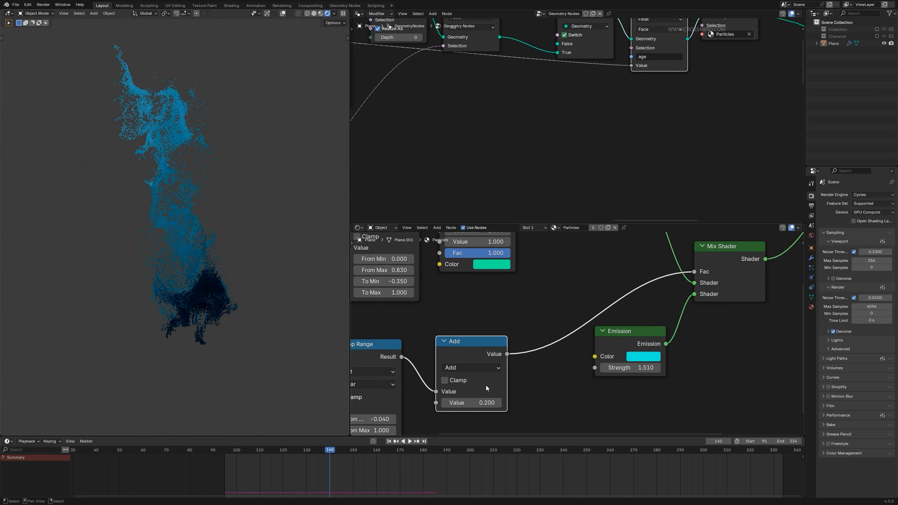
{"action": "middle_click_drag", "start_coordinate": [486, 386], "coordinate": [534, 324]}
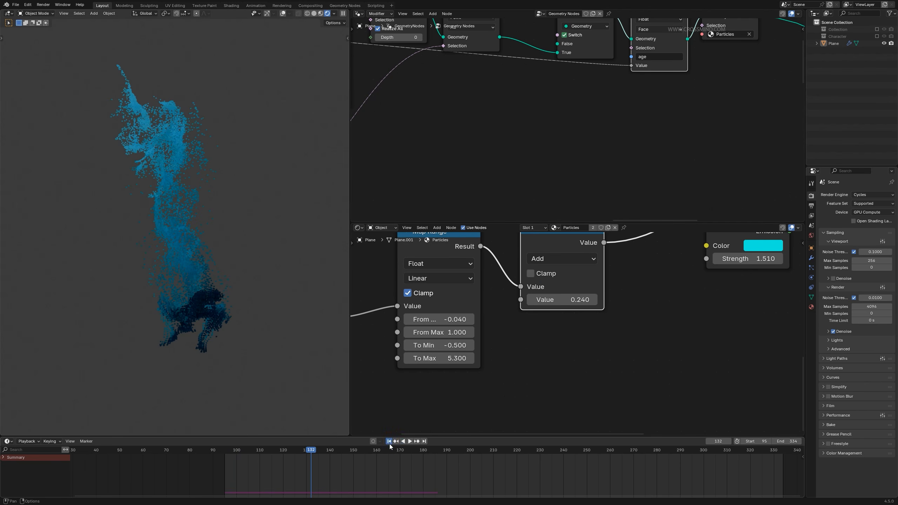
{"action": "key", "text": "space"}
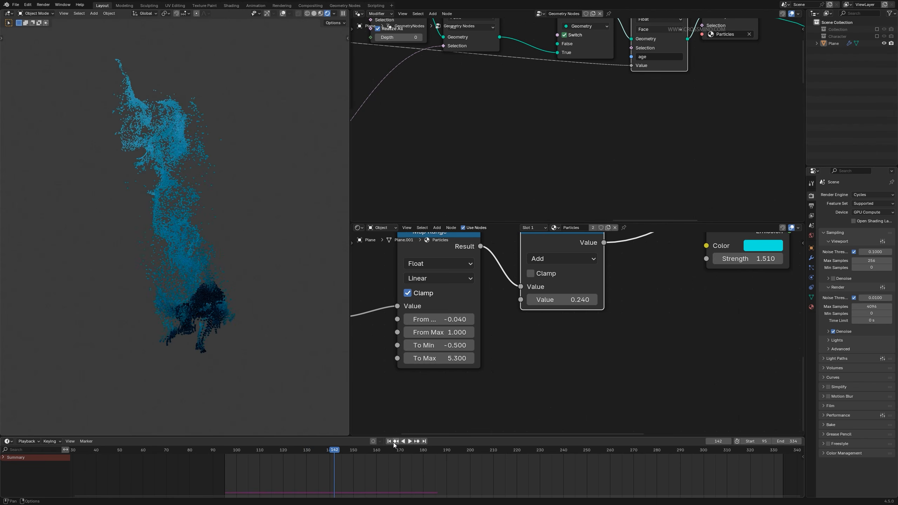
{"action": "key", "text": "space"}
{"action": "key", "text": "space"}
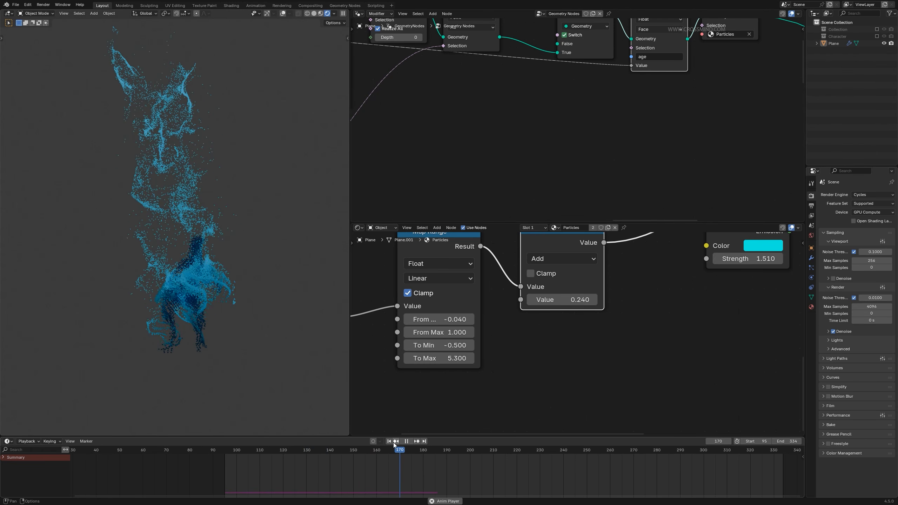
{"action": "key", "text": "space"}
Step: Keyframe the To Max value of 5.300 on the mix-factor Map Range at frame 173
{"action": "middle_click_drag", "start_coordinate": [642, 349], "coordinate": [634, 370]}
{"action": "key", "text": "i"}
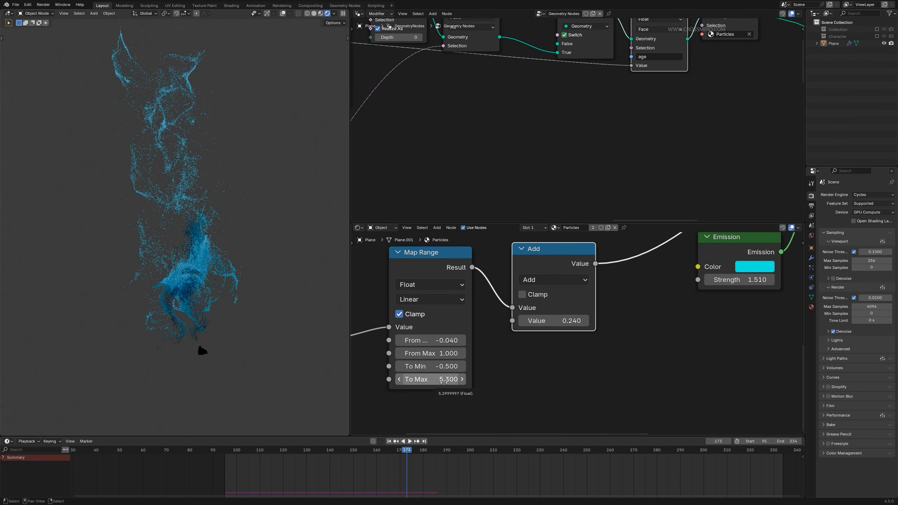
{"action": "left_click", "coordinate": [437, 262]}
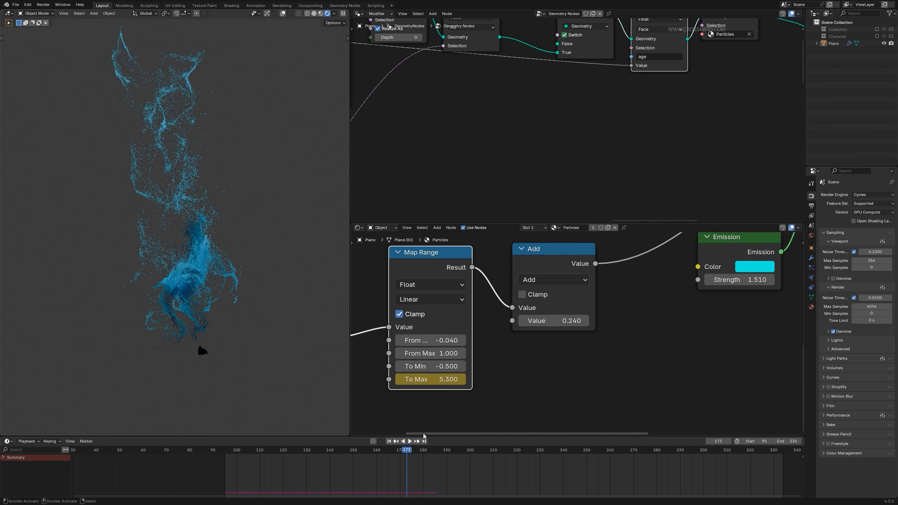
Step: At frame 203, set the Map Range's To Max to 2.880 and keyframe it
{"action": "left_click_drag", "start_coordinate": [411, 450], "coordinate": [477, 447]}
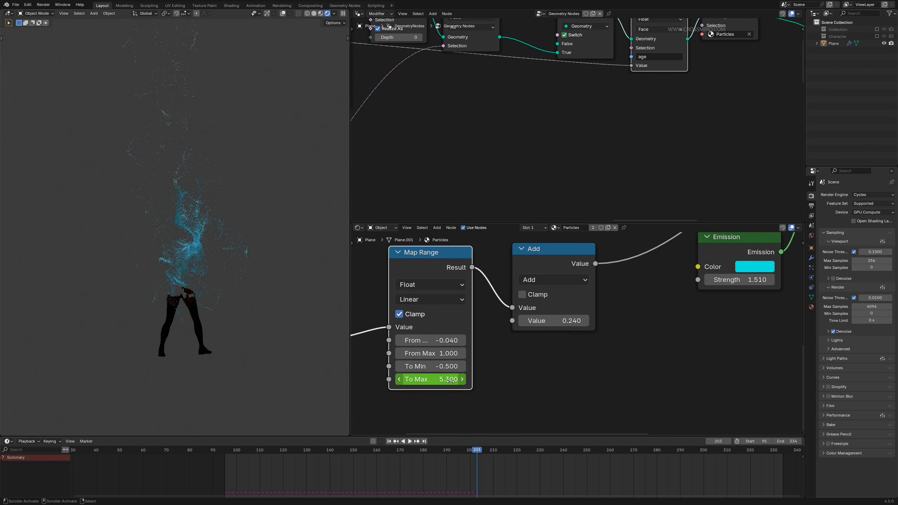
{"action": "mouse_move", "coordinate": [442, 380]}
{"action": "left_mouse_down"}
{"action": "mouse_move", "coordinate": [420, 380]}
{"action": "mouse_move", "coordinate": [457, 382]}
{"action": "left_mouse_up"}
{"action": "key", "text": "i"}
{"action": "key", "text": "i"}
{"action": "left_click", "coordinate": [550, 262]}
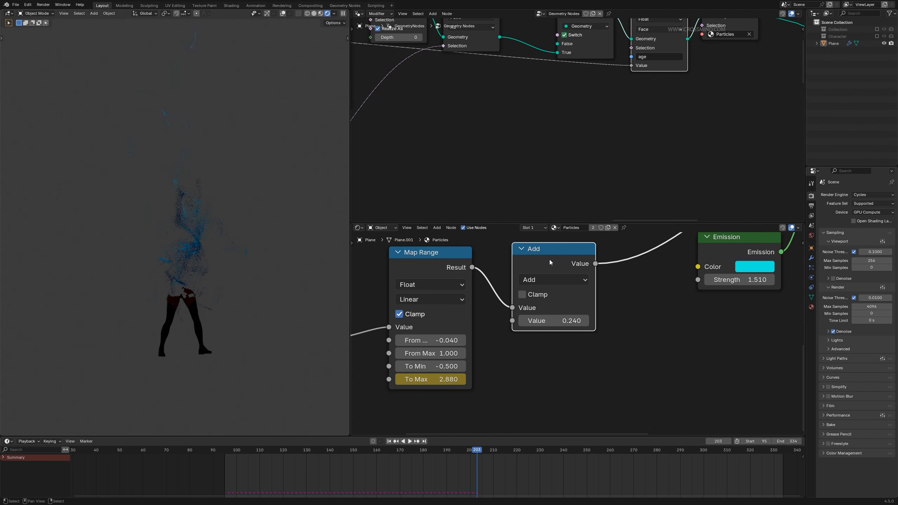
Step: Keyframe the Add node's value at 0.240, raise it to 0.260 and keyframe it again at frame 195
{"action": "left_click_drag", "start_coordinate": [431, 462], "coordinate": [458, 454]}
{"action": "key", "text": "i"}
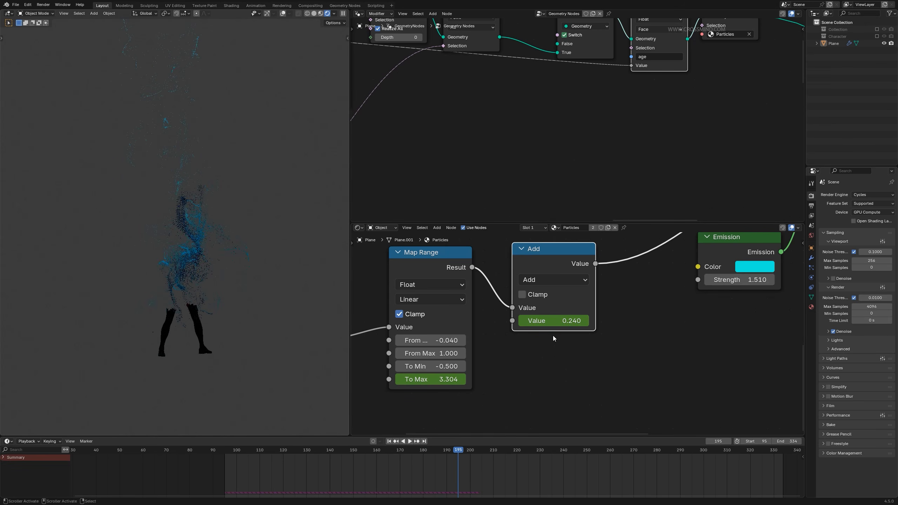
{"action": "mouse_move", "coordinate": [554, 321]}
{"action": "left_mouse_down"}
{"action": "mouse_move", "coordinate": [531, 321]}
{"action": "mouse_move", "coordinate": [609, 321]}
{"action": "mouse_move", "coordinate": [558, 321]}
{"action": "left_mouse_up"}
{"action": "key", "text": "i"}
Step: Select the plane and scrub the timeline to frame 194 to check the keyframed emission blend
{"action": "left_click", "coordinate": [189, 261]}
{"action": "left_click_drag", "start_coordinate": [403, 451], "coordinate": [447, 449]}
{"action": "scroll", "coordinate": [559, 373], "scroll_direction": "down", "scroll_amount": 8}
{"action": "middle_click_drag", "start_coordinate": [607, 324], "coordinate": [599, 376]}
{"action": "scroll", "coordinate": [595, 385], "scroll_direction": "up", "scroll_amount": 1}
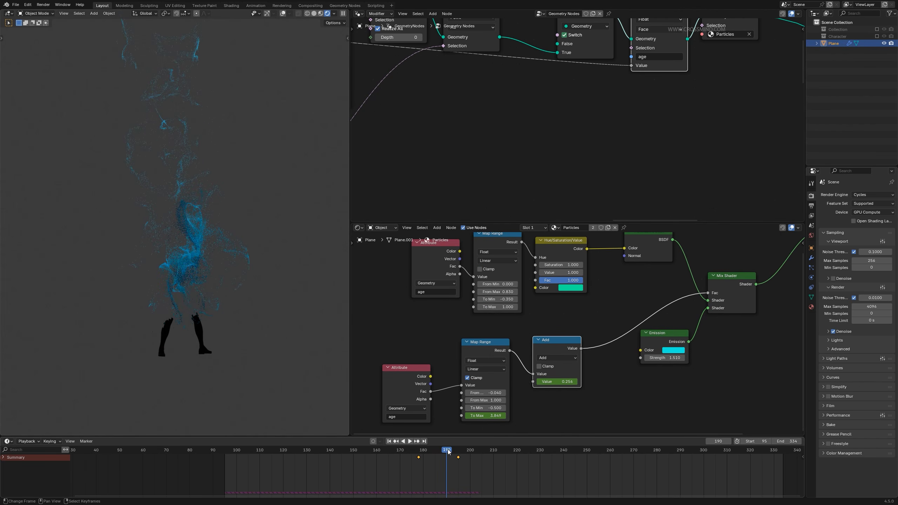
{"action": "left_click_drag", "start_coordinate": [448, 452], "coordinate": [451, 452]}
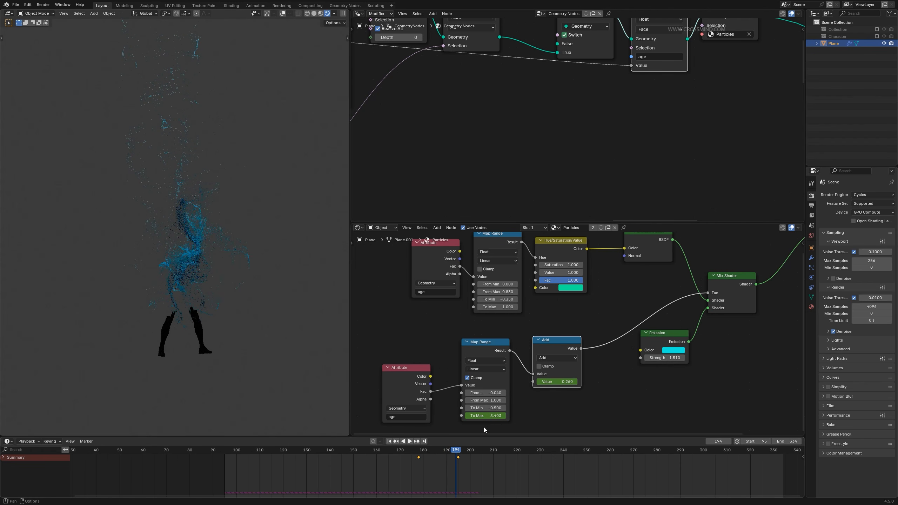
Step: Keyframe the Hue/Saturation/Value node's color, move to frame 201 and set the color to red
{"action": "middle_click_drag", "start_coordinate": [545, 301], "coordinate": [545, 342]}
{"action": "scroll", "coordinate": [558, 329], "scroll_direction": "up", "scroll_amount": 3}
{"action": "left_click", "coordinate": [562, 255]}
{"action": "key", "text": "i"}
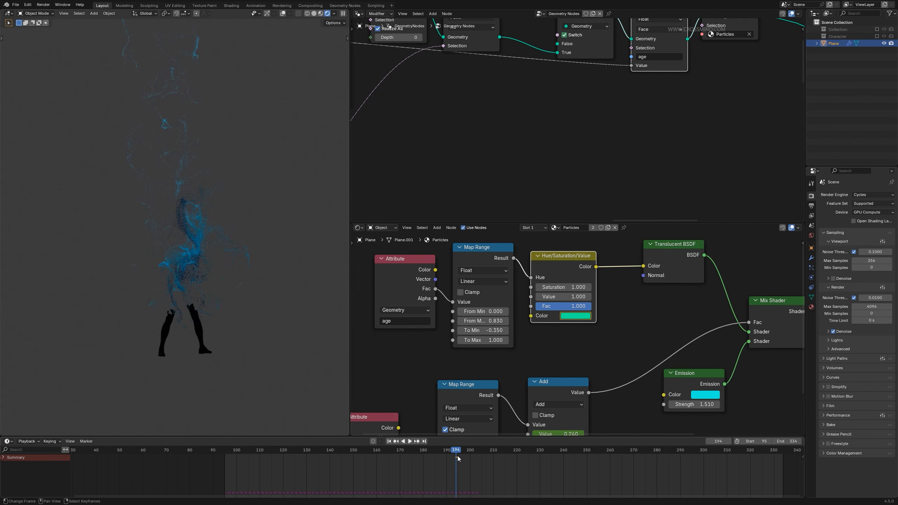
{"action": "left_click_drag", "start_coordinate": [458, 459], "coordinate": [472, 459]}
{"action": "scroll", "coordinate": [570, 332], "scroll_direction": "up", "scroll_amount": 2}
{"action": "left_click", "coordinate": [573, 309]}
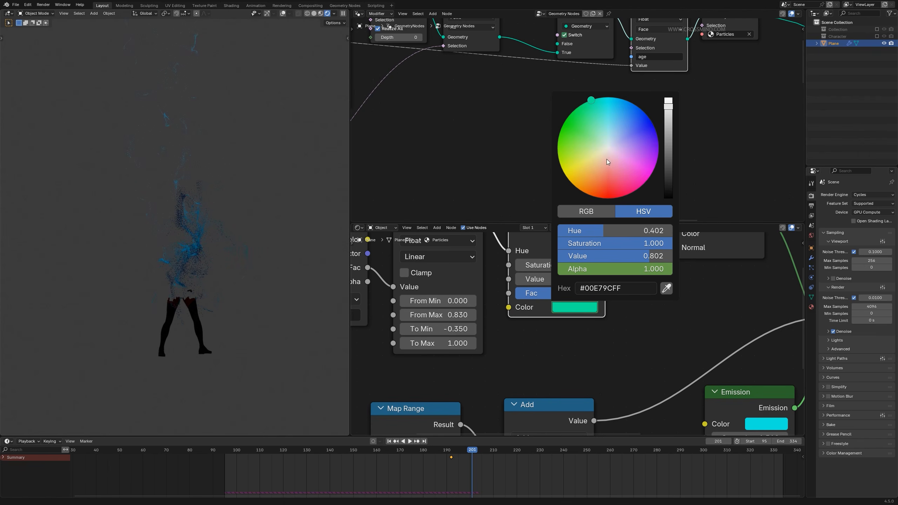
{"action": "left_click", "coordinate": [608, 187]}
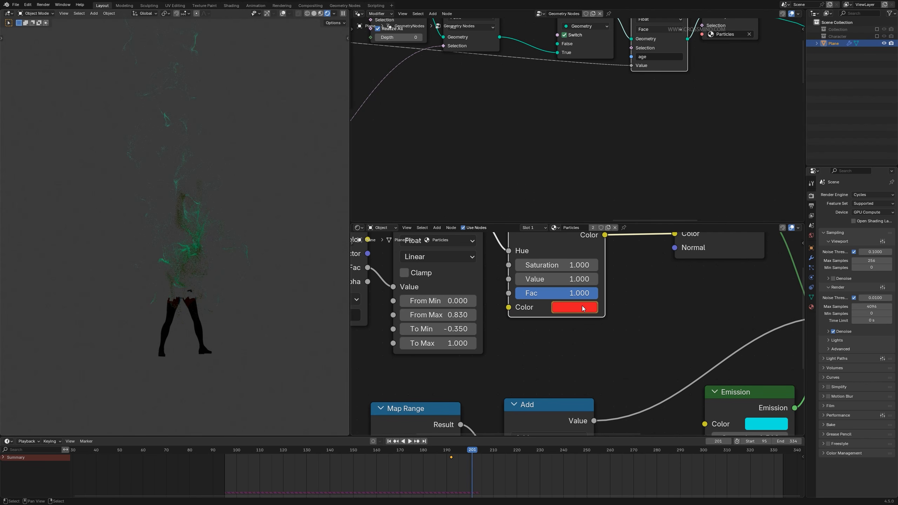
Step: Switch the viewport to Material Preview and preview the Translucent BSDF output on the particles
{"action": "scroll", "coordinate": [583, 306], "scroll_direction": "down", "scroll_amount": 2}
{"action": "left_click", "coordinate": [322, 13]}
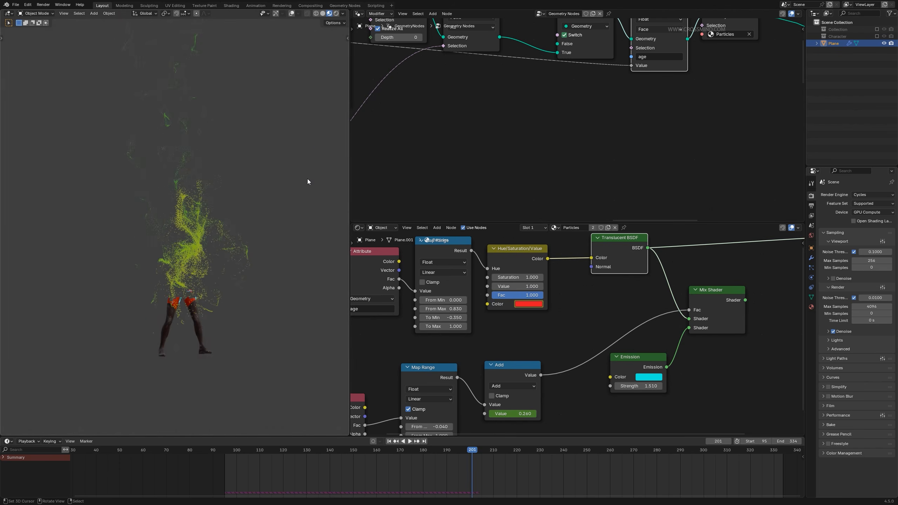
{"action": "scroll", "coordinate": [551, 324], "scroll_direction": "up", "scroll_amount": 1}
{"action": "left_click", "coordinate": [518, 299]}
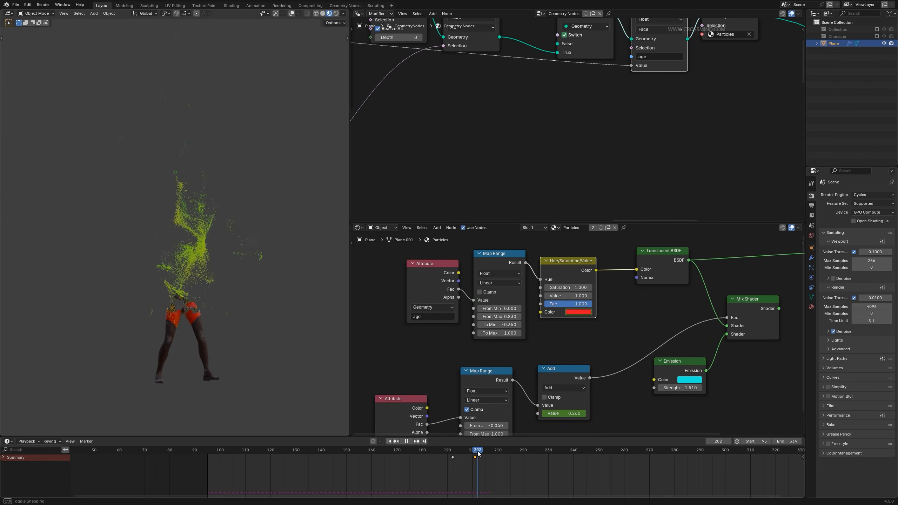
Step: Set the Hue/Saturation/Value color to pink and shift both color keyframes to about frames 181 and 193
{"action": "left_click", "coordinate": [578, 312]}
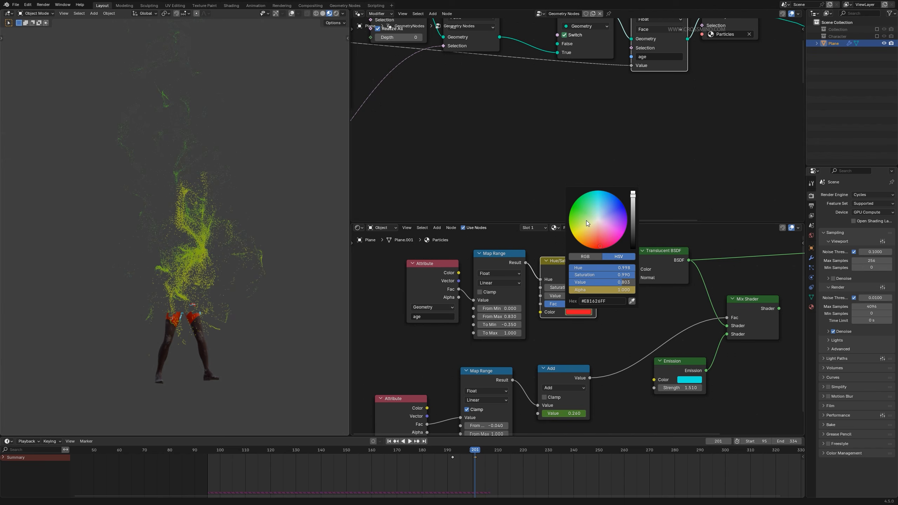
{"action": "left_click_drag", "start_coordinate": [587, 221], "coordinate": [622, 230]}
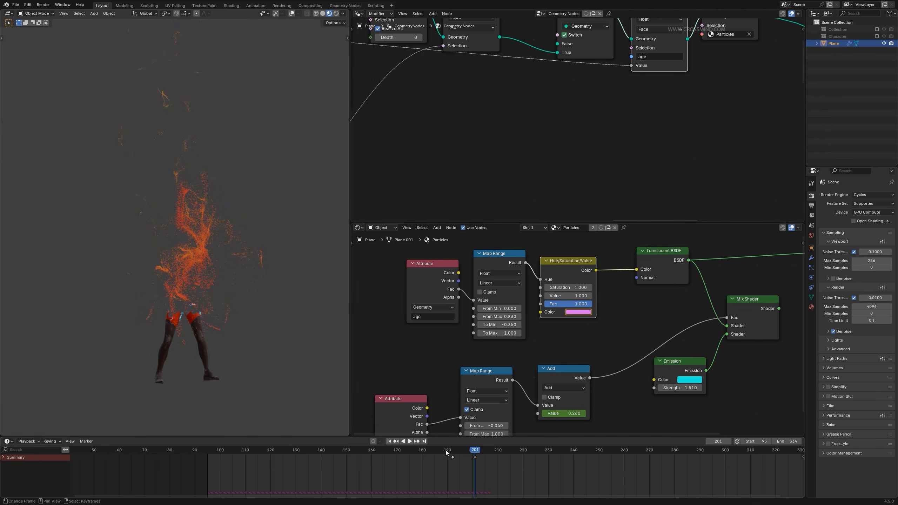
{"action": "left_click_drag", "start_coordinate": [446, 450], "coordinate": [424, 457]}
{"action": "key", "text": "a"}
{"action": "left_click_drag", "start_coordinate": [485, 451], "coordinate": [504, 453]}
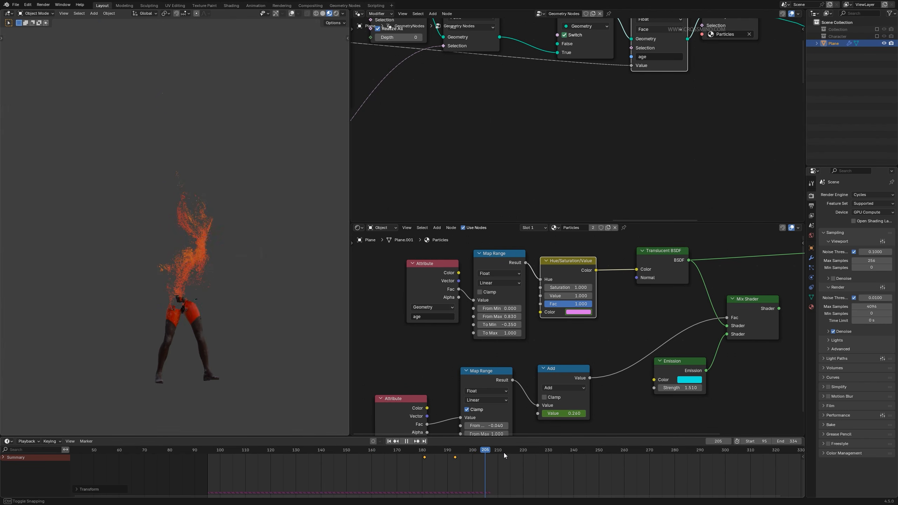
Step: Play back and scrub the animation to check the particle colors, and save the file
{"action": "key", "text": "space"}
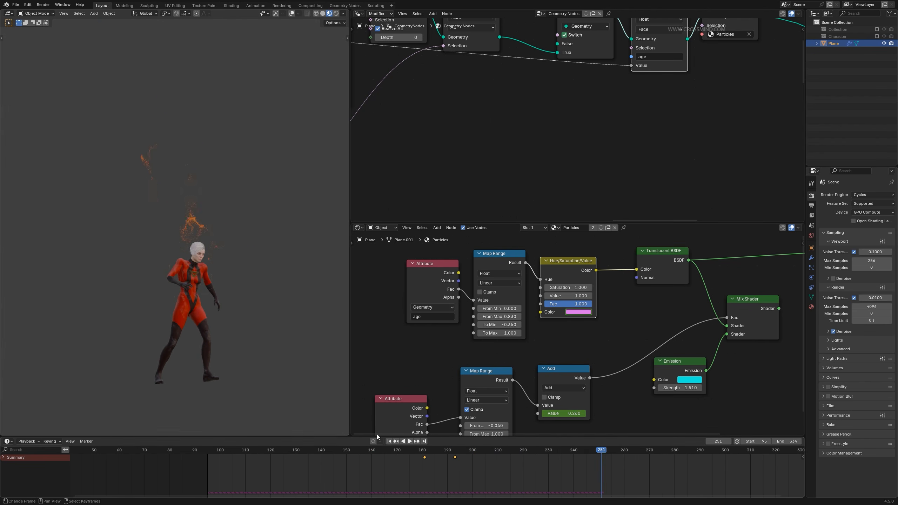
{"action": "left_click_drag", "start_coordinate": [587, 451], "coordinate": [599, 451]}
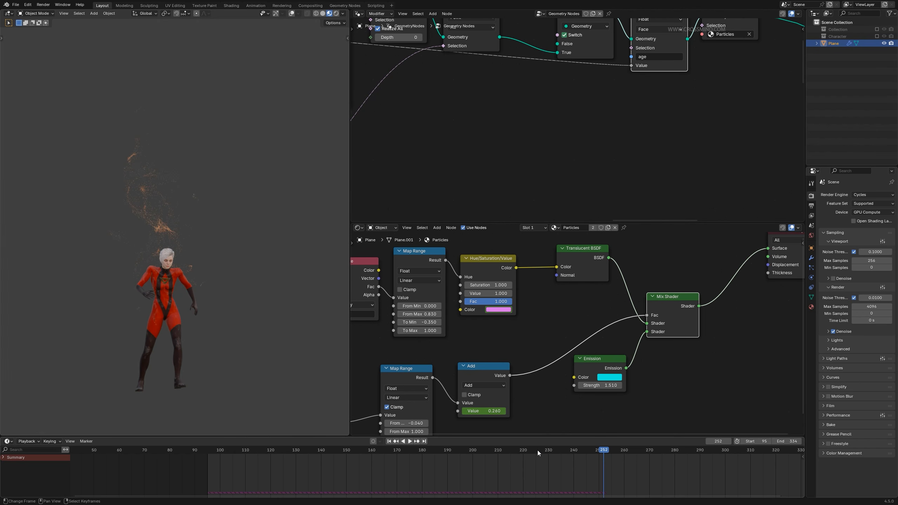
{"action": "left_click_drag", "start_coordinate": [538, 451], "coordinate": [469, 435]}
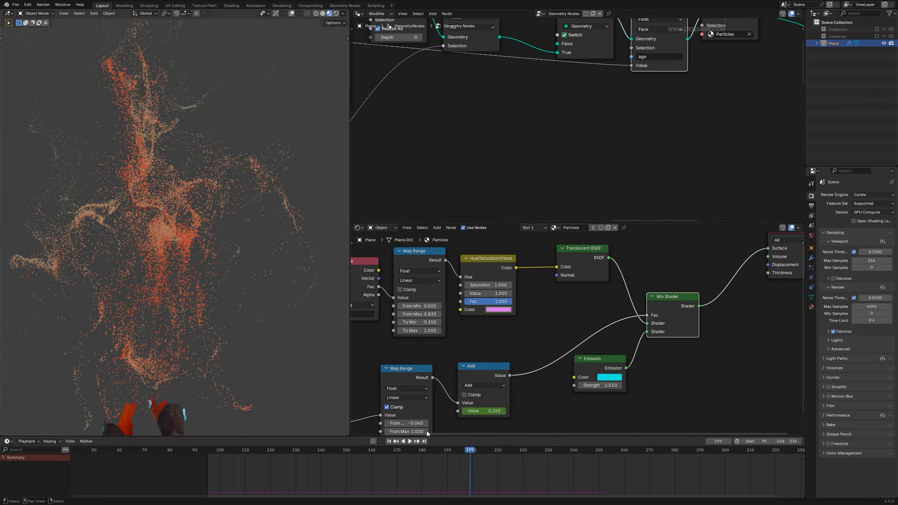
{"action": "key", "text": "space"}
{"action": "key", "text": "ctrl+s"}
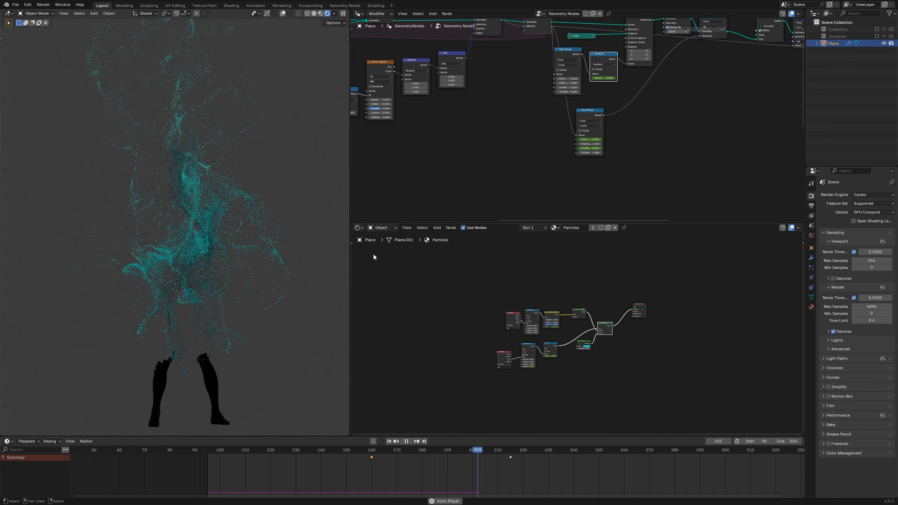
{"action": "key", "text": "space"}
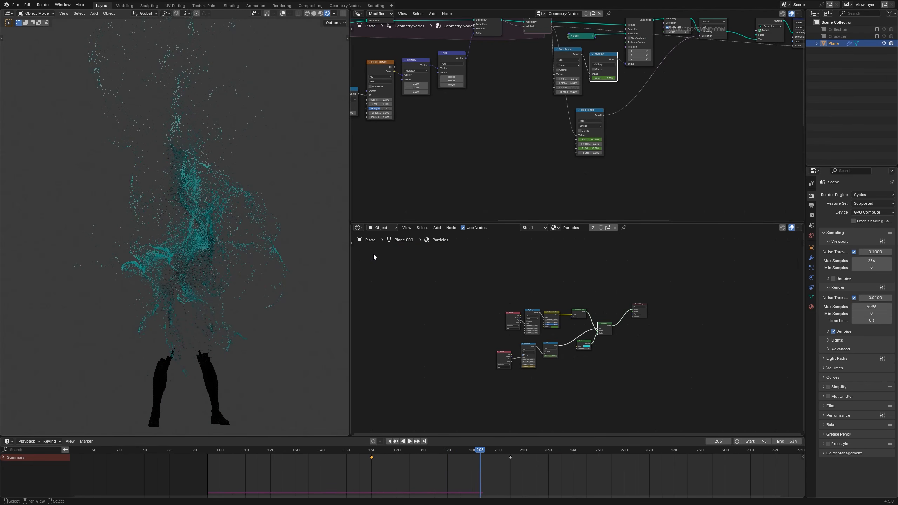
Step: Turn off Scene World for the rendered viewport and open the Body Illum material's nodes
{"action": "left_click", "coordinate": [334, 14]}
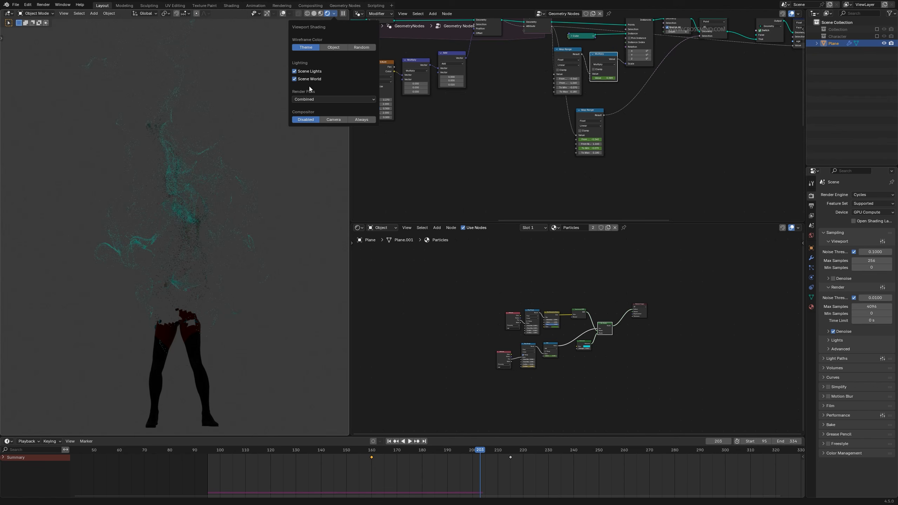
{"action": "left_click", "coordinate": [301, 80]}
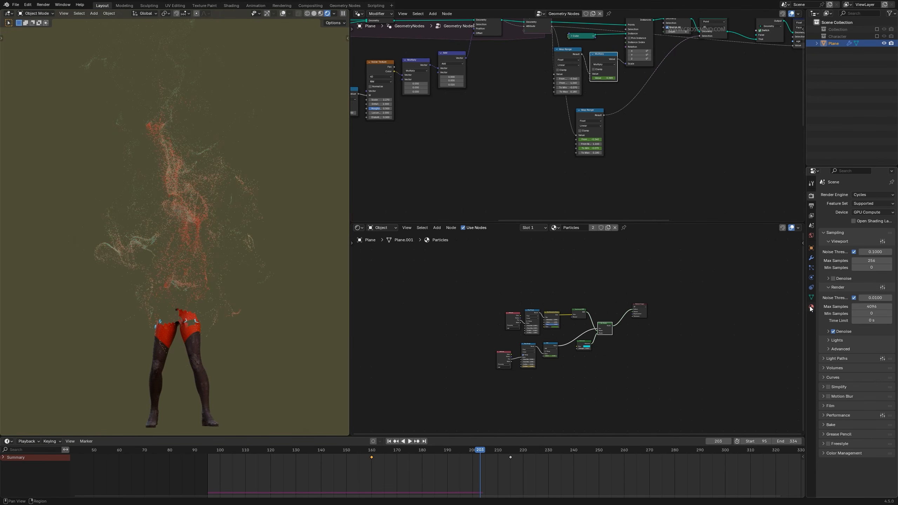
{"action": "left_click", "coordinate": [811, 307]}
{"action": "left_click", "coordinate": [846, 203]}
{"action": "scroll", "coordinate": [632, 338], "scroll_direction": "up", "scroll_amount": 5}
{"action": "middle_click_drag", "start_coordinate": [632, 339], "coordinate": [613, 320]}
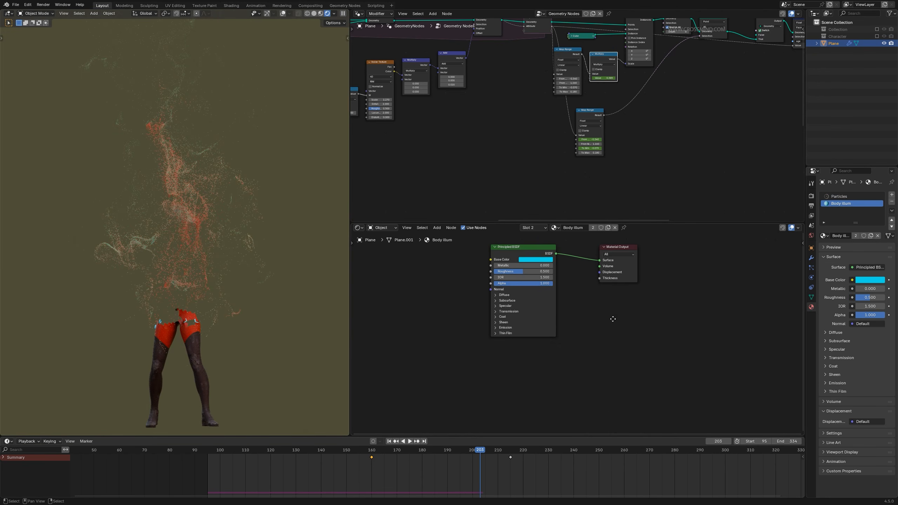
{"action": "scroll", "coordinate": [636, 343], "scroll_direction": "up", "scroll_amount": 2}
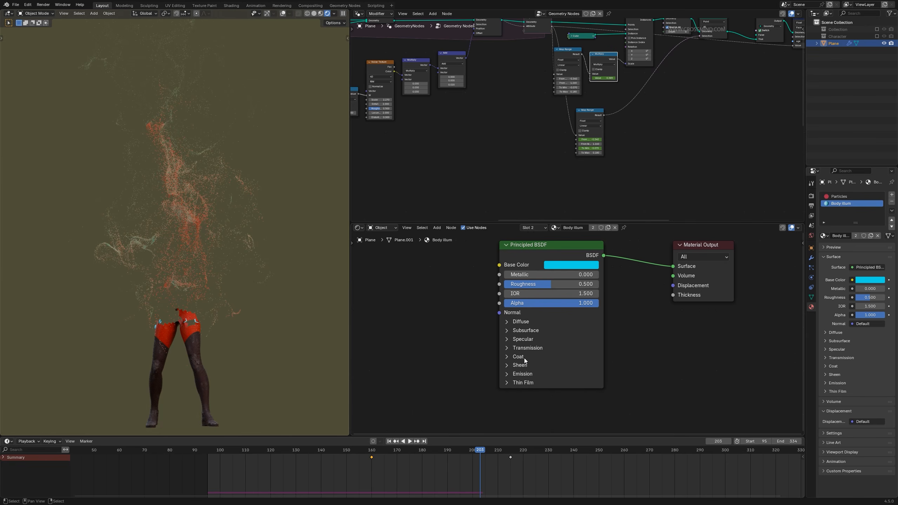
Step: Copy the Principled BSDF's base color to its emission color and shift the emission to turquoise green
{"action": "left_click", "coordinate": [523, 374]}
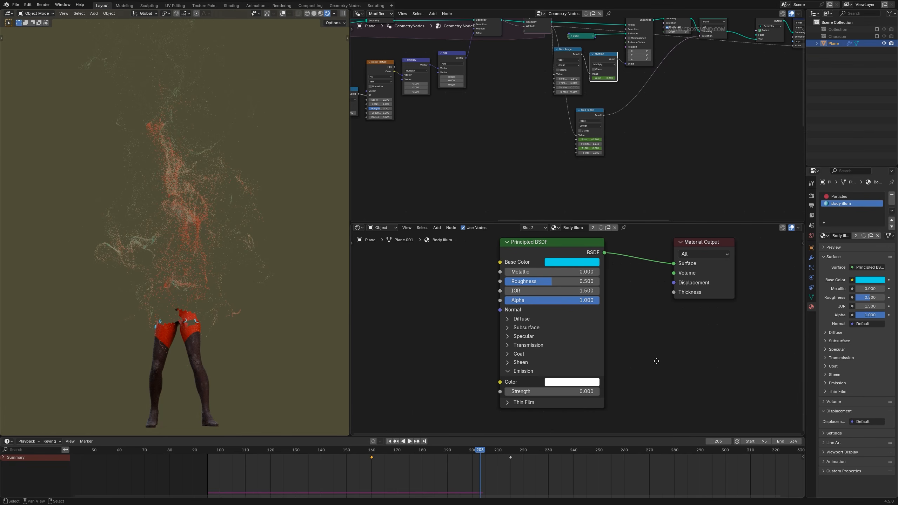
{"action": "middle_click_drag", "start_coordinate": [581, 288], "coordinate": [594, 282]}
{"action": "key", "text": "ctrl+c"}
{"action": "key", "text": "ctrl+v"}
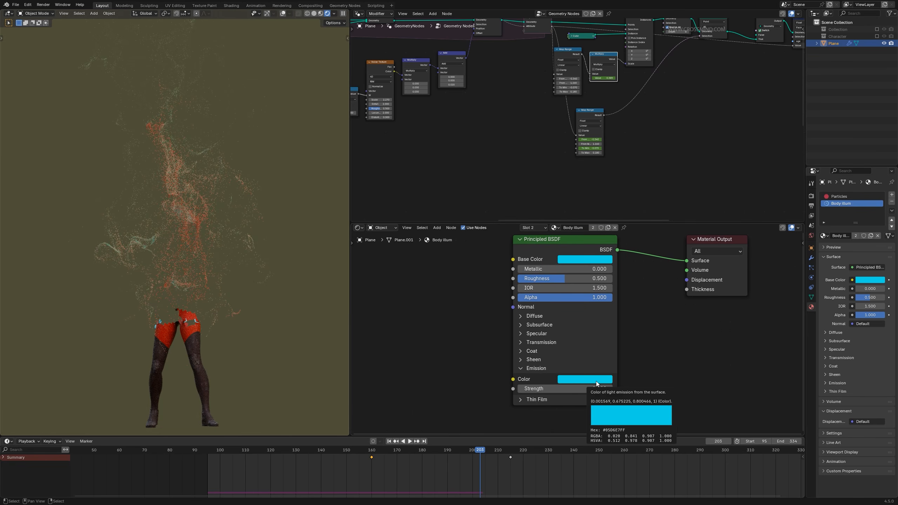
{"action": "left_click", "coordinate": [597, 382]}
{"action": "left_click", "coordinate": [595, 321]}
Step: Set the Body Illum emission strength to 2 and play the animation from the start frame
{"action": "left_click", "coordinate": [389, 442]}
{"action": "key", "text": "space"}
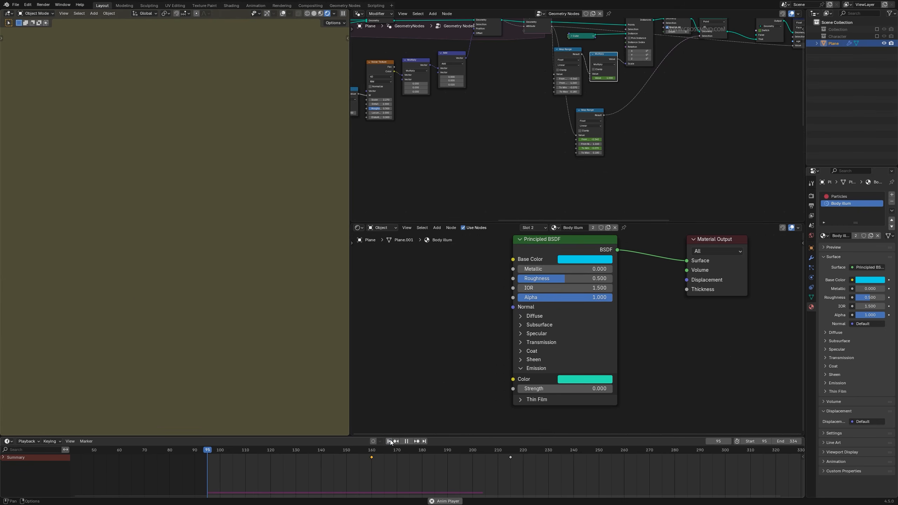
{"action": "key", "text": "space"}
{"action": "left_click", "coordinate": [566, 388]}
{"action": "type", "text": "2"}
{"action": "key", "text": "Return"}
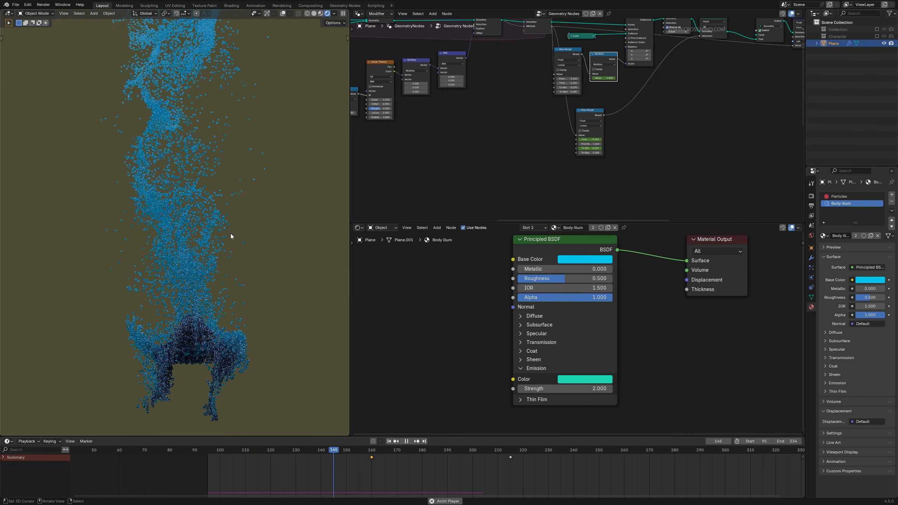
{"action": "key", "text": "space"}
Step: Turn Scene World back on and add a reroute to the particle branch, disconnecting it from the Join Geometry node
{"action": "left_click", "coordinate": [334, 13]}
{"action": "left_click", "coordinate": [320, 78]}
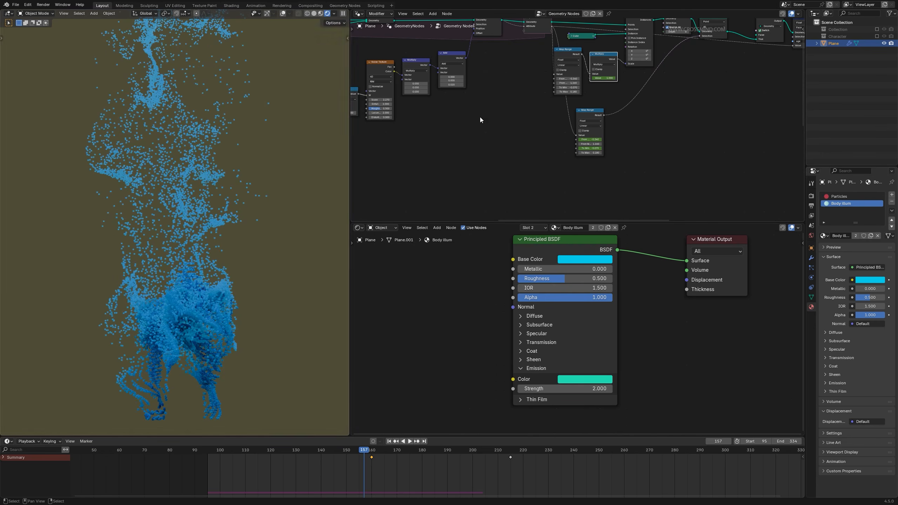
{"action": "scroll", "coordinate": [601, 149], "scroll_direction": "down", "scroll_amount": 4}
{"action": "middle_click_drag", "start_coordinate": [778, 161], "coordinate": [600, 137]}
{"action": "scroll", "coordinate": [601, 106], "scroll_direction": "up", "scroll_amount": 1}
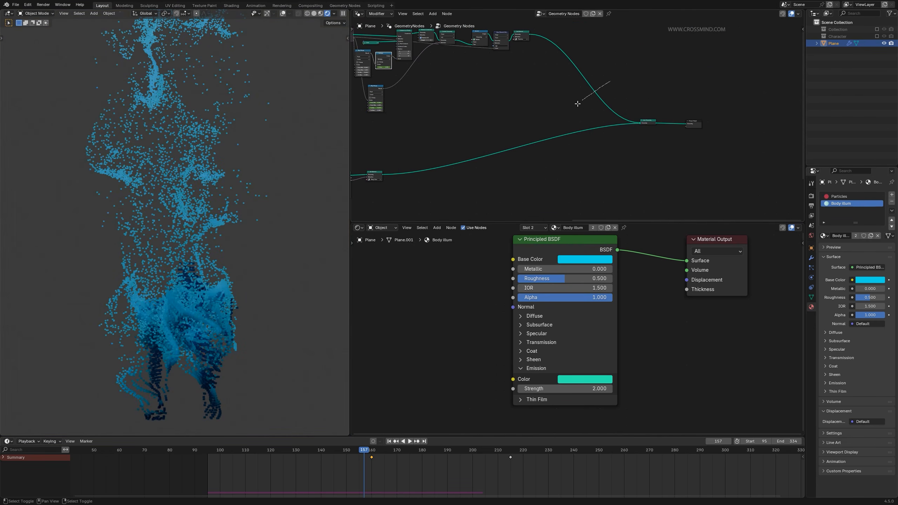
{"action": "right_click_drag", "start_coordinate": [578, 104], "coordinate": [575, 106], "text": "shift"}
{"action": "scroll", "coordinate": [577, 110], "scroll_direction": "up", "scroll_amount": 3}
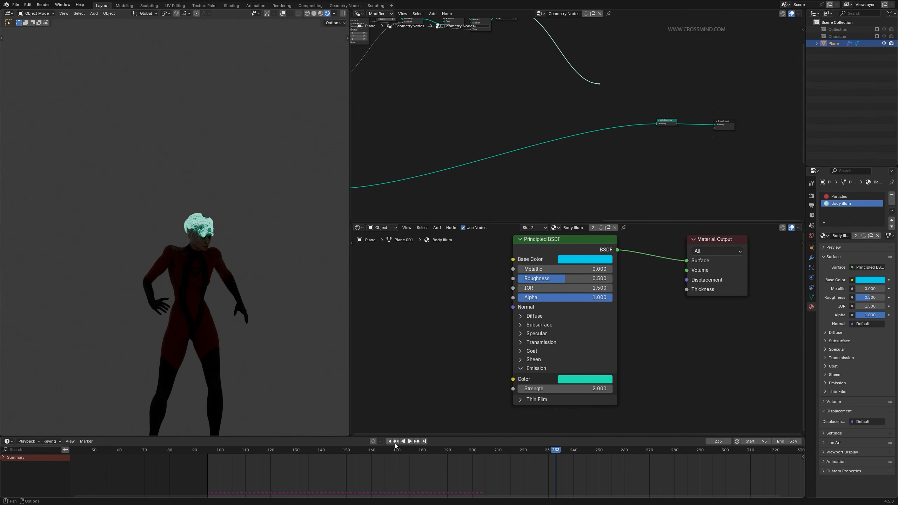
Step: Play the body alone from the start frame and set the Body Illum emission strength to 3
{"action": "left_click", "coordinate": [390, 442]}
{"action": "key", "text": "space"}
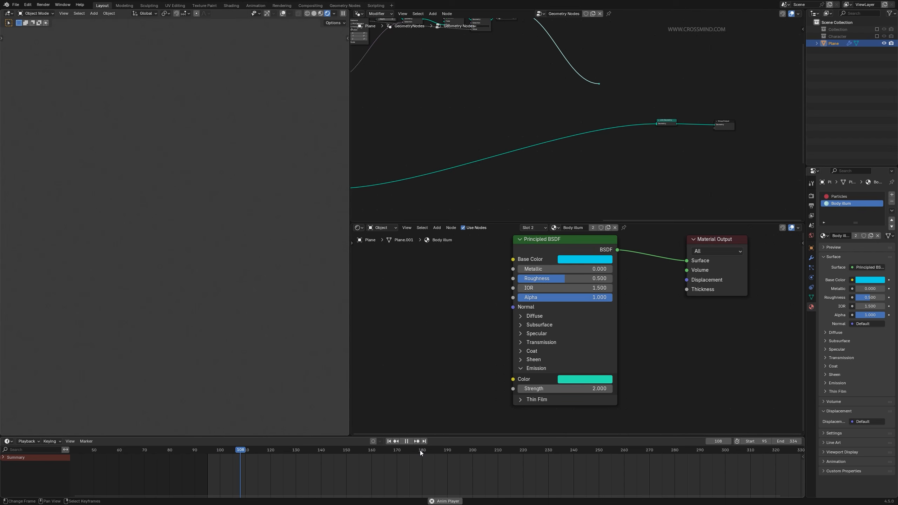
{"action": "key", "text": "space"}
{"action": "left_click", "coordinate": [566, 388]}
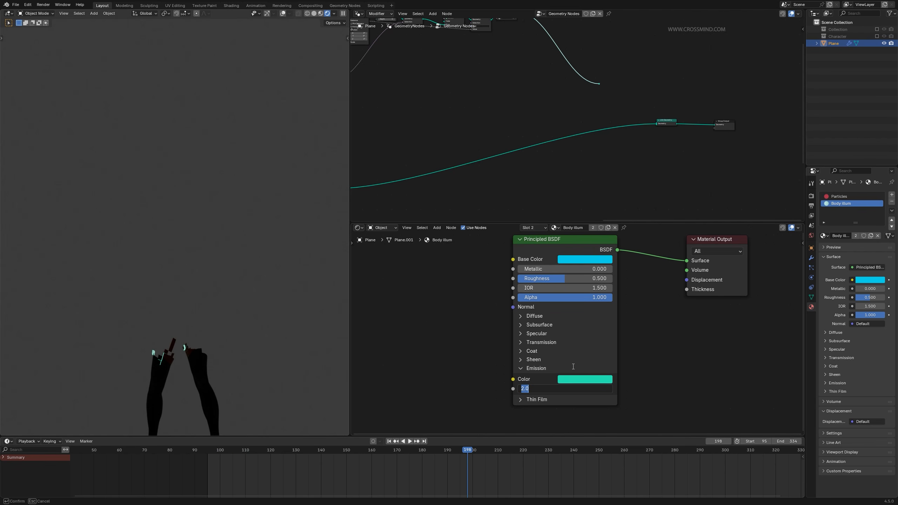
{"action": "type", "text": "3"}
{"action": "key", "text": "Return"}
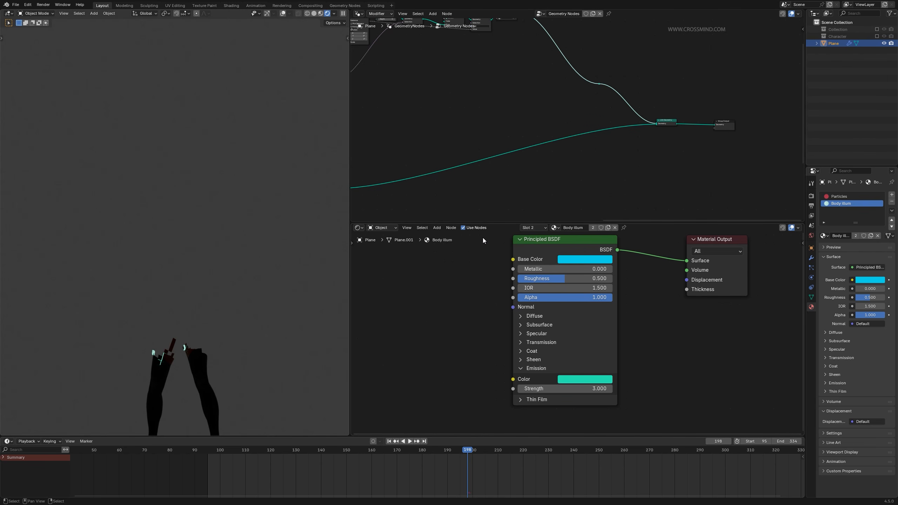
Step: Play the animation with the particles reconnected and set the Body Illum emission strength to 5
{"action": "left_click", "coordinate": [388, 441]}
{"action": "key", "text": "space"}
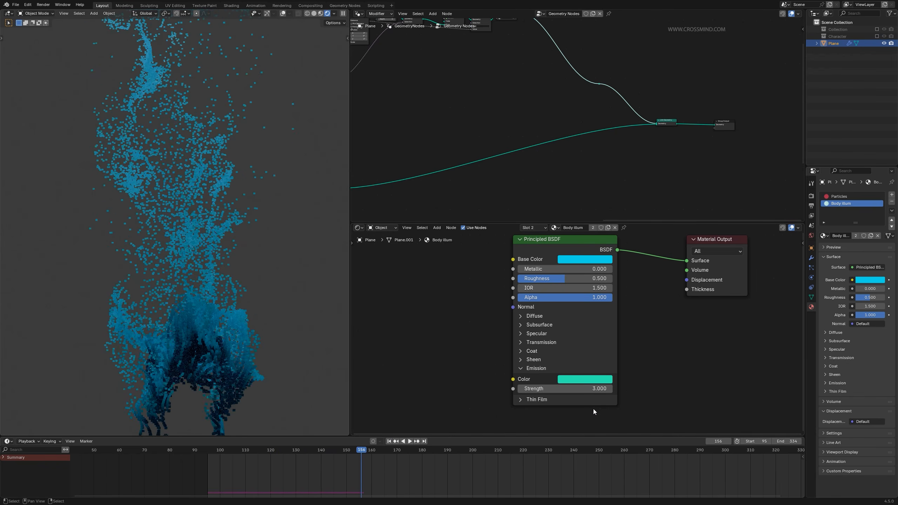
{"action": "left_click", "coordinate": [581, 389]}
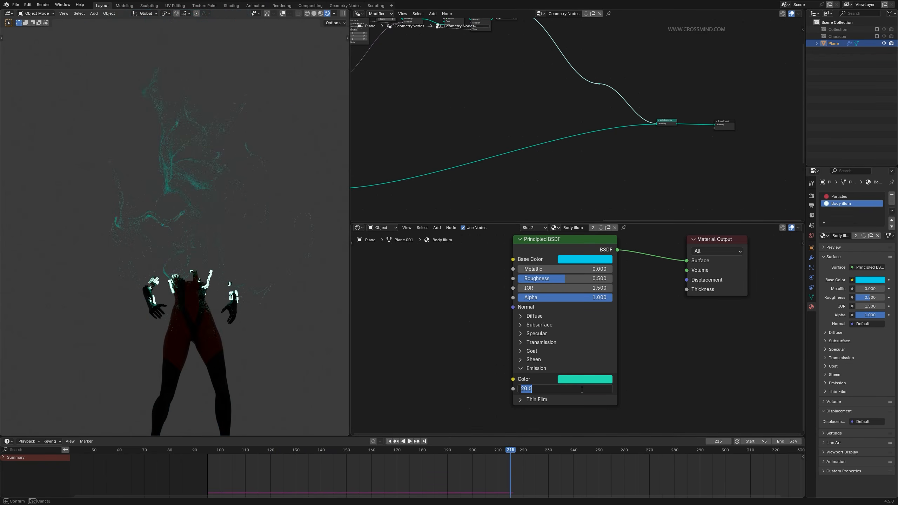
{"action": "type", "text": "5"}
{"action": "key", "text": "Return"}
Step: Turn off Camera in the world's ray visibility settings
{"action": "scroll", "coordinate": [132, 266], "scroll_direction": "up", "scroll_amount": 3}
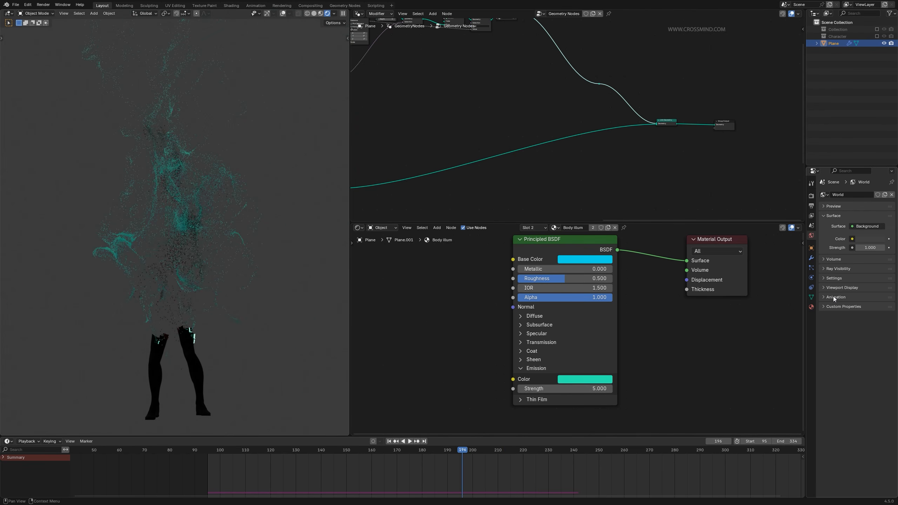
{"action": "left_click", "coordinate": [848, 289]}
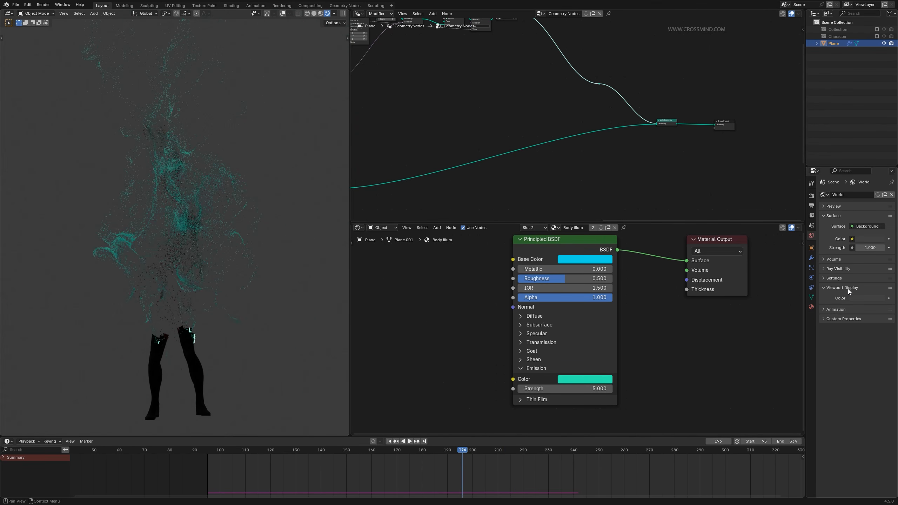
{"action": "left_click", "coordinate": [827, 268]}
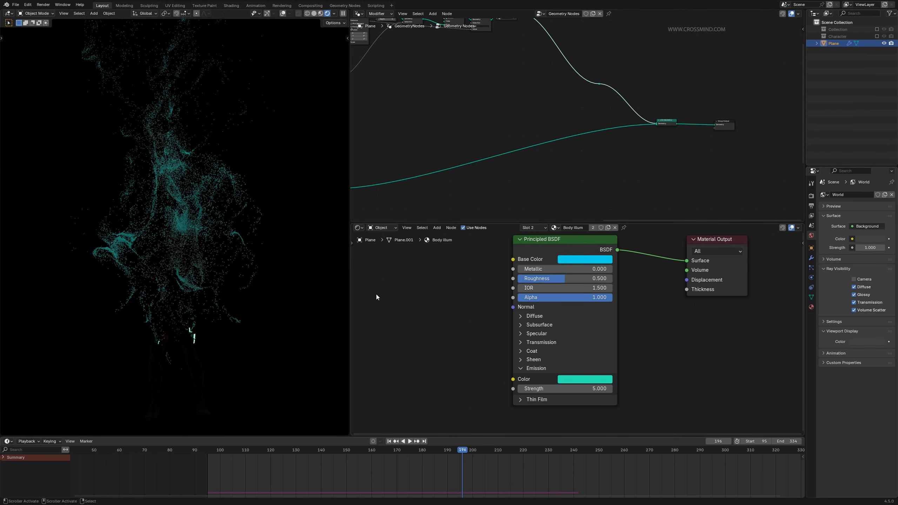
Step: Play the particle teleport animation from the start frame to review the glowing body edge against the black background
{"action": "middle_click_drag", "start_coordinate": [311, 293], "coordinate": [194, 260]}
{"action": "key", "text": "space"}
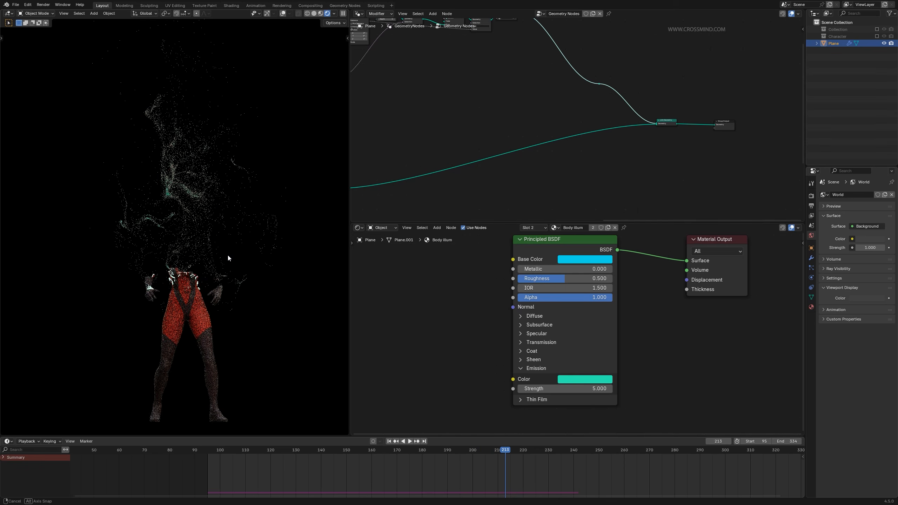
{"action": "left_click", "coordinate": [389, 441]}
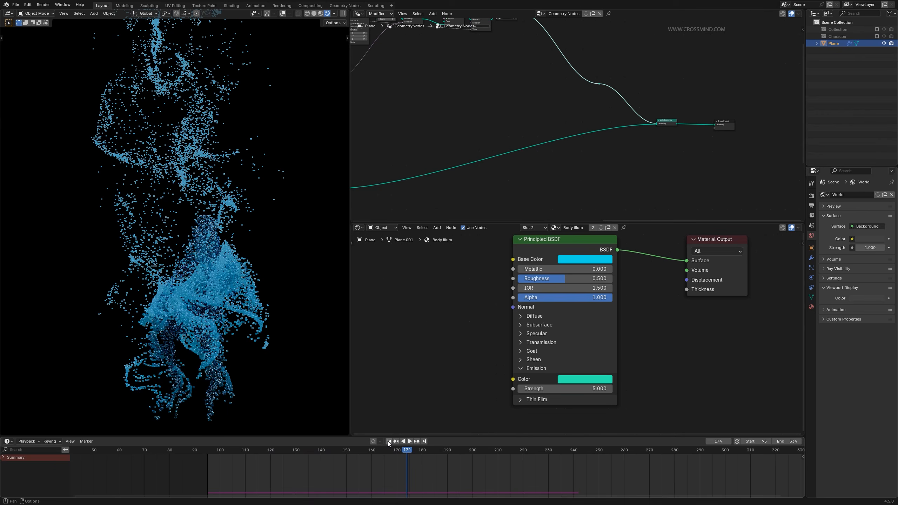
{"action": "key", "text": "space"}
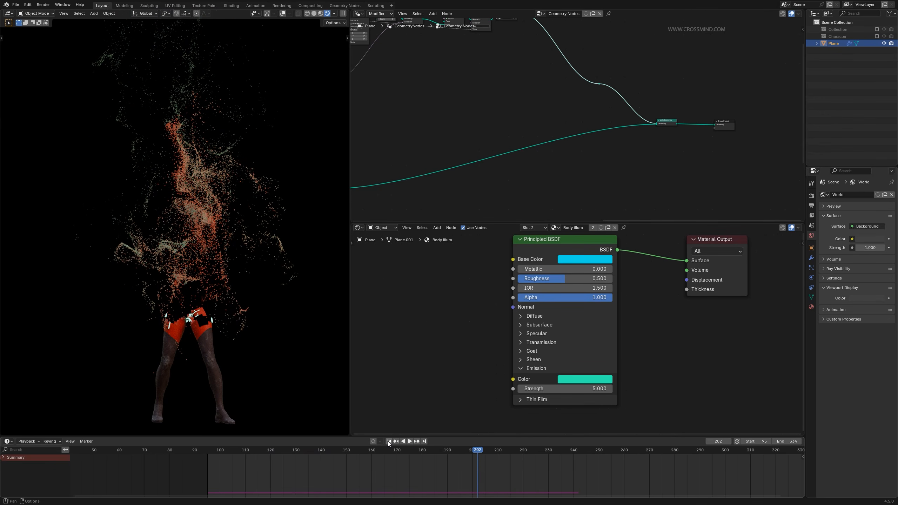
{"action": "key", "text": "space"}
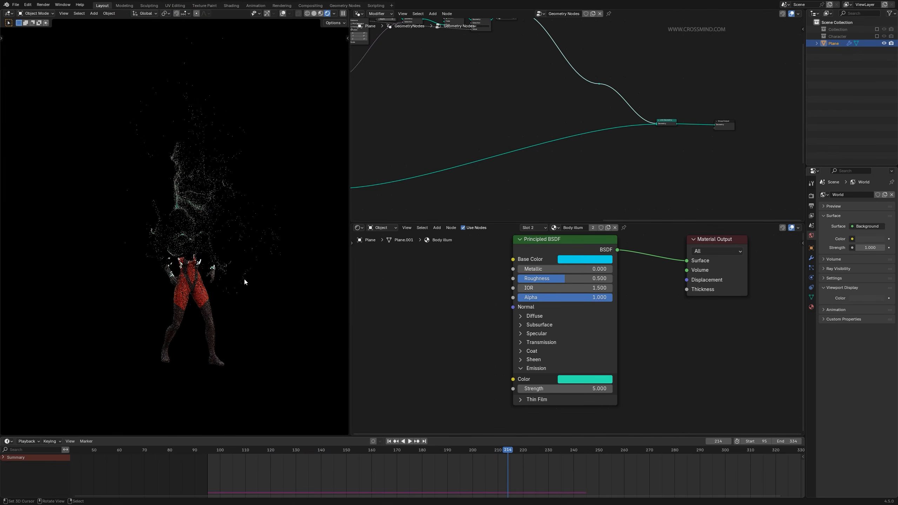
Step: Save the project file and set the 3D viewport to Material Preview shading
{"action": "key", "text": "shift+z"}
{"action": "key", "text": "ctrl+s"}
{"action": "scroll", "coordinate": [501, 320], "scroll_direction": "down", "scroll_amount": 1}
{"action": "scroll", "coordinate": [501, 318], "scroll_direction": "down", "scroll_amount": 2}
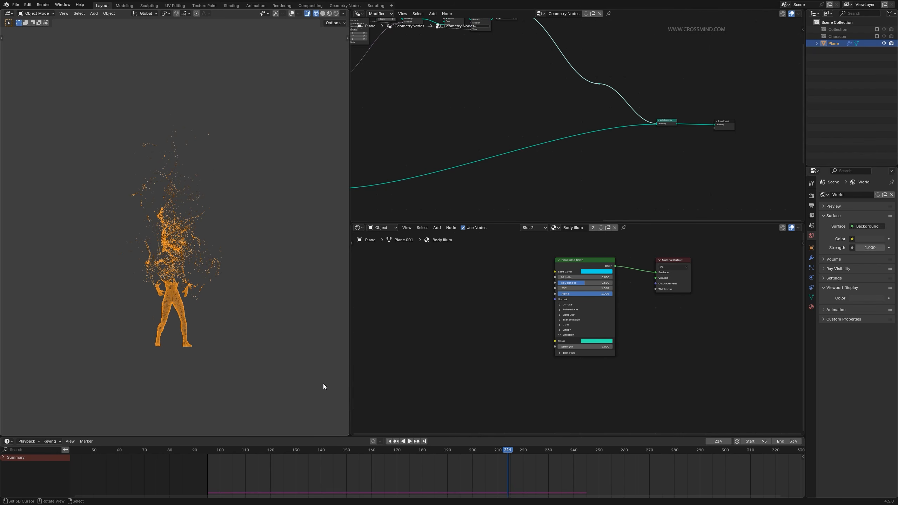
{"action": "left_click", "coordinate": [329, 13]}
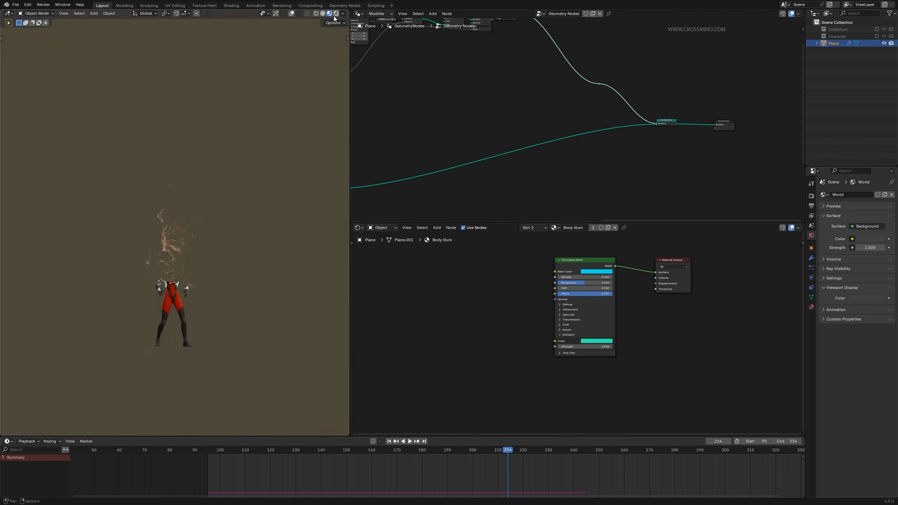
{"action": "left_click_drag", "start_coordinate": [380, 465], "coordinate": [480, 465]}
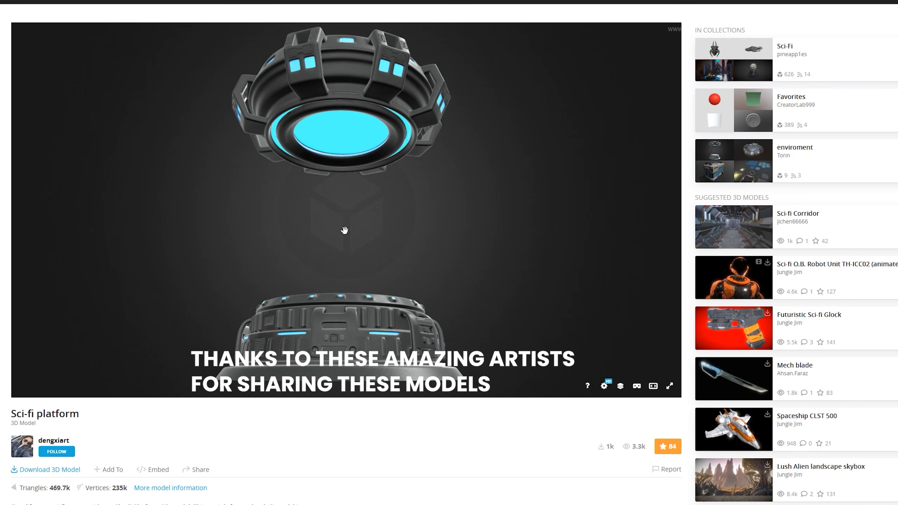
Step: Switch to Sketchfab in the browser and examine the Sci-fi platform and FREE Sci Fi Panel 006 models from several angles
{"action": "mouse_move", "coordinate": [345, 230]}
{"action": "left_mouse_down"}
{"action": "mouse_move", "coordinate": [492, 204]}
{"action": "mouse_move", "coordinate": [380, 251]}
{"action": "mouse_move", "coordinate": [424, 212]}
{"action": "left_mouse_up"}
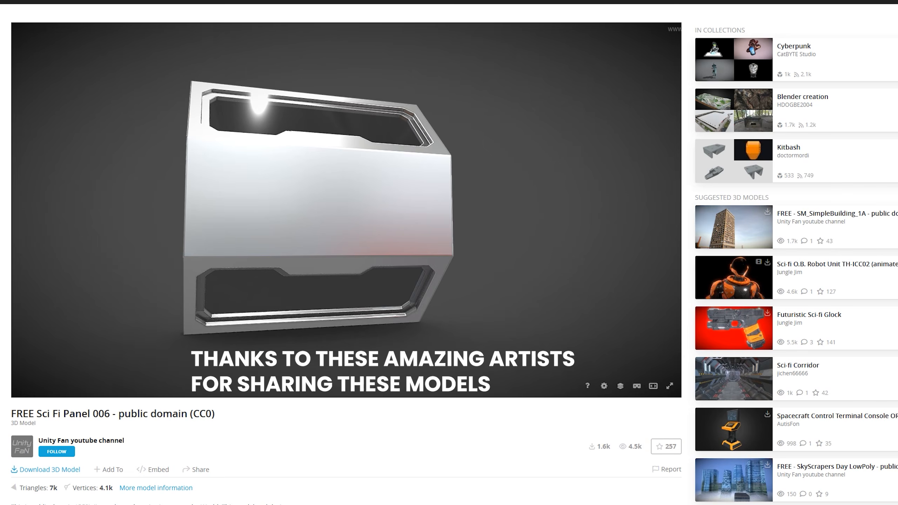
{"action": "left_click_drag", "start_coordinate": [494, 195], "coordinate": [411, 199]}
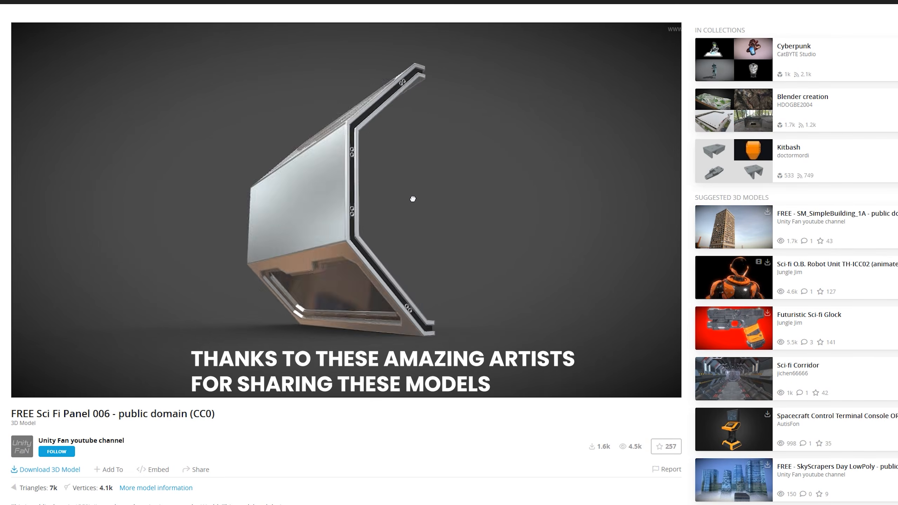
{"action": "scroll", "coordinate": [61, 462], "scroll_direction": "down", "scroll_amount": 3}
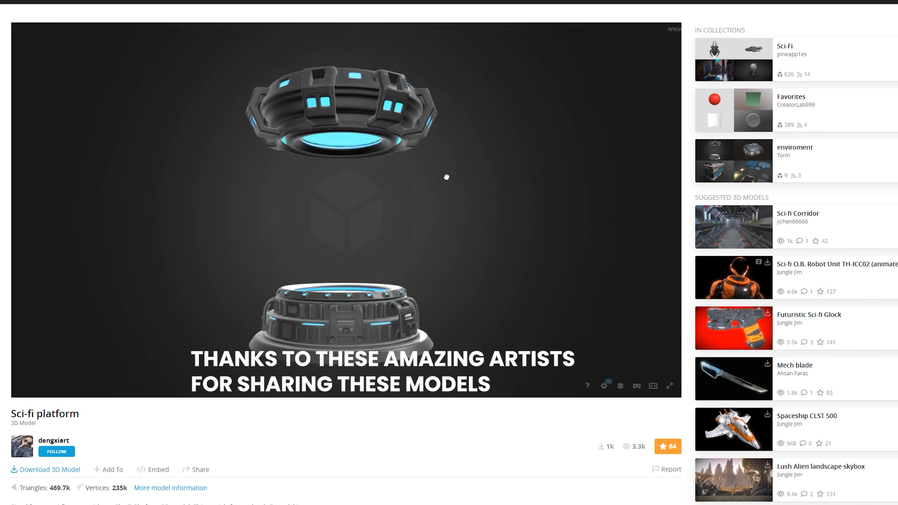
Step: Inspect the Sci-fi platform model in its 3D preview and view the available download formats
{"action": "left_click_drag", "start_coordinate": [446, 176], "coordinate": [550, 197]}
{"action": "scroll", "coordinate": [32, 440], "scroll_direction": "down", "scroll_amount": 2}
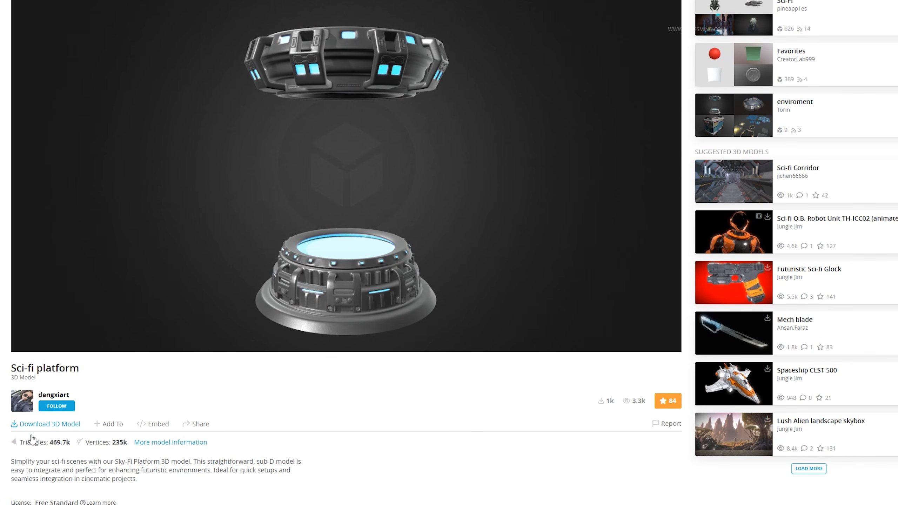
{"action": "left_click", "coordinate": [66, 426]}
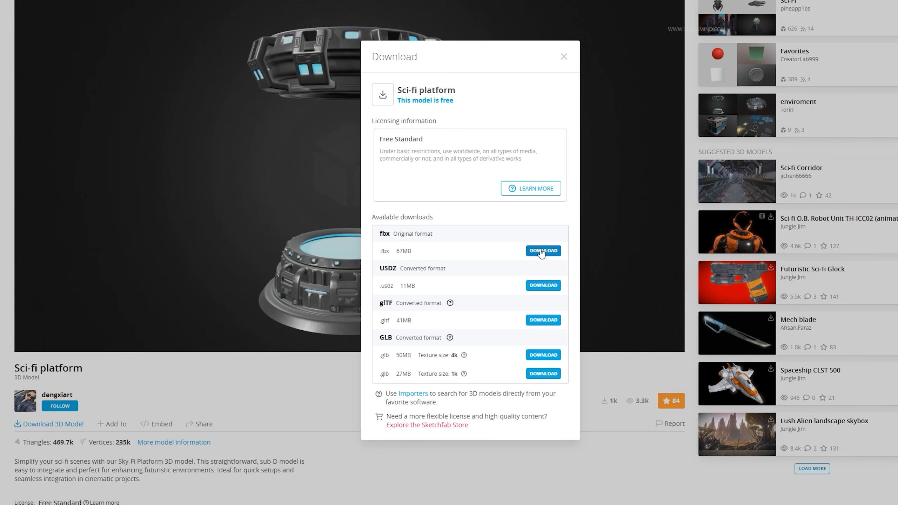
{"action": "key", "text": "Escape"}
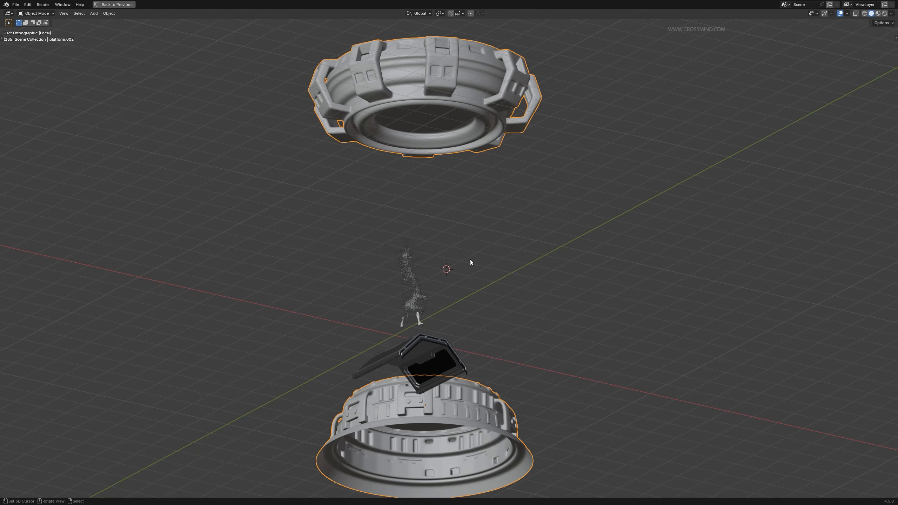
Step: Switch to Blender and scale down the imported sci-fi platform
{"action": "middle_click_drag", "start_coordinate": [442, 270], "coordinate": [463, 311]}
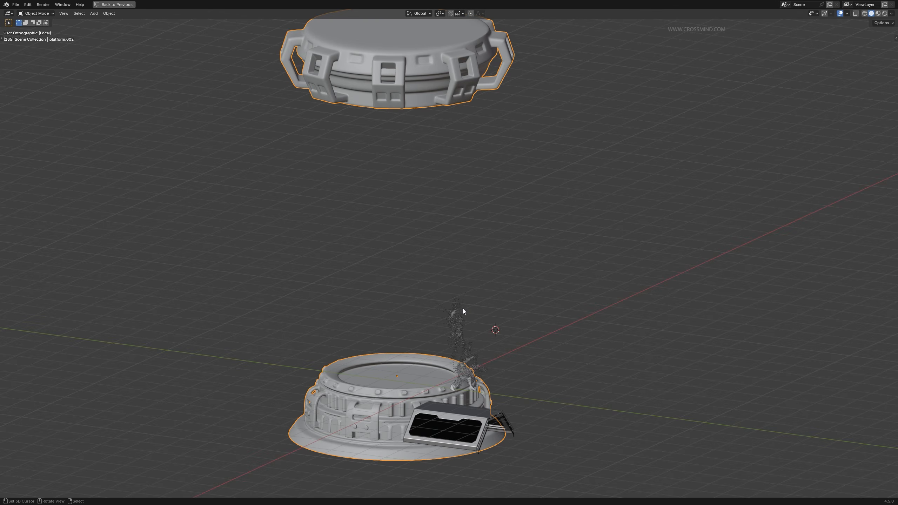
{"action": "key", "text": "s"}
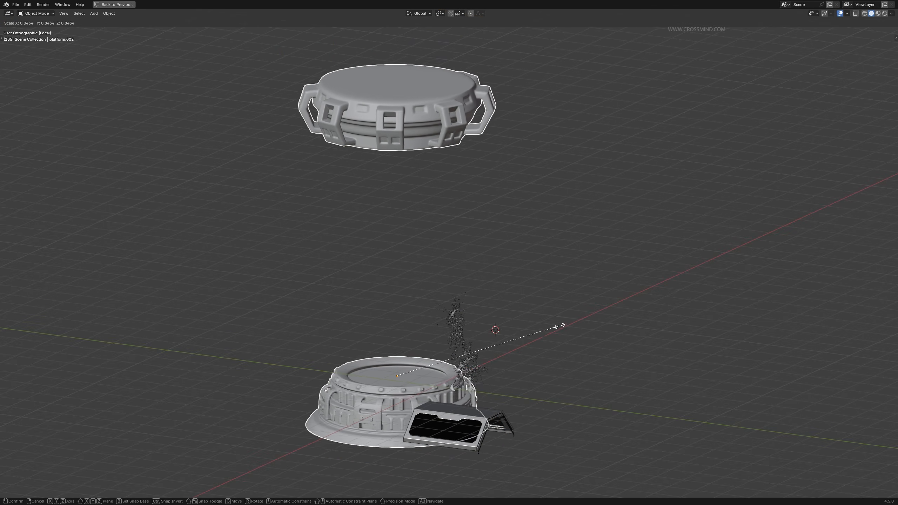
{"action": "left_click", "coordinate": [472, 335]}
{"action": "scroll", "coordinate": [474, 331], "scroll_direction": "up", "scroll_amount": 2}
{"action": "mouse_move", "coordinate": [488, 336]}
{"action": "middle_mouse_down"}
{"action": "mouse_move", "coordinate": [475, 332]}
{"action": "mouse_move", "coordinate": [432, 226]}
{"action": "middle_mouse_up"}
Step: Switch the viewport to Material Preview and examine the textured platform from several angles
{"action": "left_click", "coordinate": [878, 13]}
{"action": "middle_click_drag", "start_coordinate": [530, 294], "coordinate": [432, 275]}
{"action": "scroll", "coordinate": [433, 275], "scroll_direction": "up", "scroll_amount": 2}
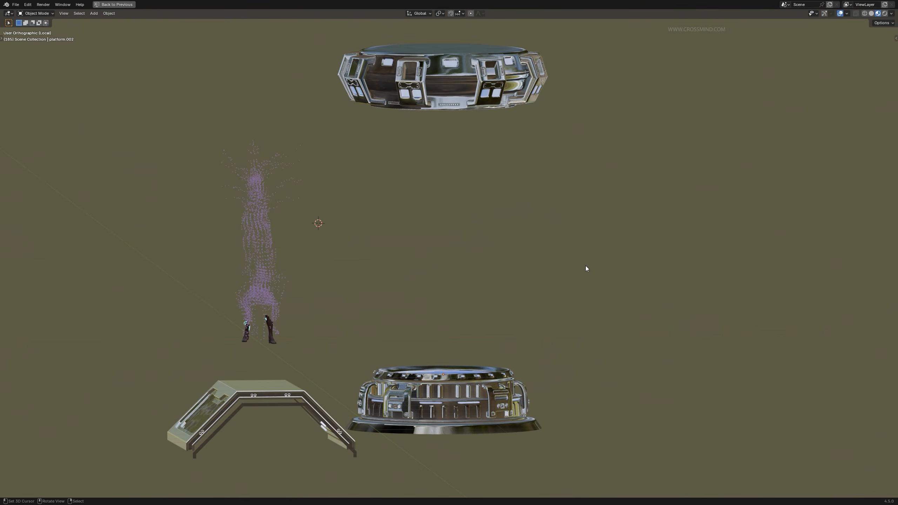
{"action": "middle_click_drag", "start_coordinate": [585, 265], "coordinate": [556, 357]}
{"action": "key", "text": "ctrl+space"}
{"action": "scroll", "coordinate": [555, 357], "scroll_direction": "down", "scroll_amount": 1}
{"action": "mouse_move", "coordinate": [269, 236]}
{"action": "middle_mouse_down"}
{"action": "mouse_move", "coordinate": [201, 230]}
{"action": "mouse_move", "coordinate": [258, 222]}
{"action": "middle_mouse_up"}
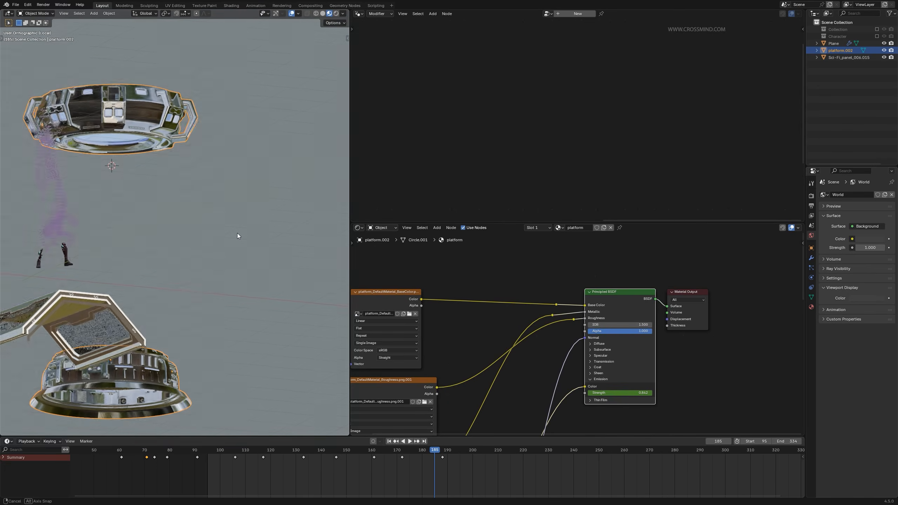
{"action": "scroll", "coordinate": [201, 231], "scroll_direction": "down", "scroll_amount": 3}
{"action": "middle_click_drag", "start_coordinate": [258, 222], "coordinate": [269, 254]}
{"action": "key", "text": "ctrl+space"}
{"action": "scroll", "coordinate": [535, 247], "scroll_direction": "up", "scroll_amount": 2}
{"action": "scroll", "coordinate": [536, 247], "scroll_direction": "down", "scroll_amount": 2}
Step: In front view, move the platform so its base sits under the character's feet and resize it to fit
{"action": "key", "text": "KP_1"}
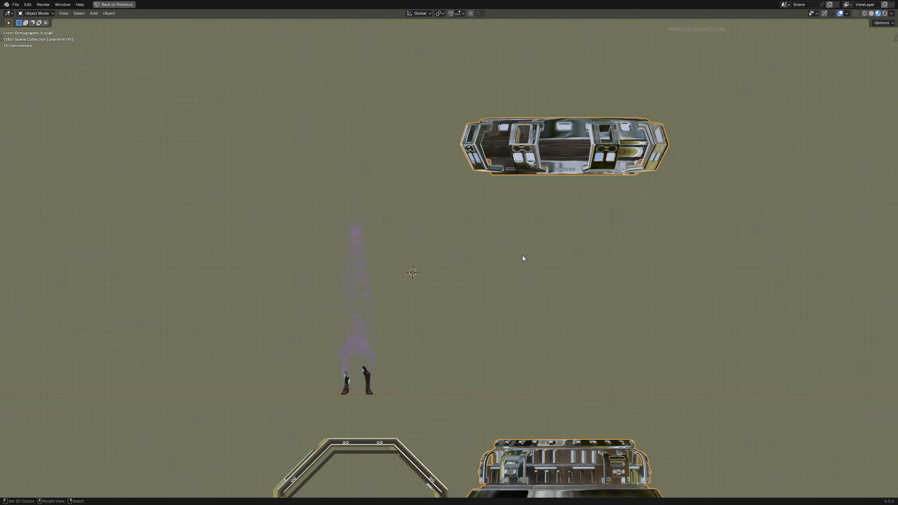
{"action": "scroll", "coordinate": [523, 257], "scroll_direction": "down", "scroll_amount": 3}
{"action": "key", "text": "s"}
{"action": "left_click", "coordinate": [610, 353]}
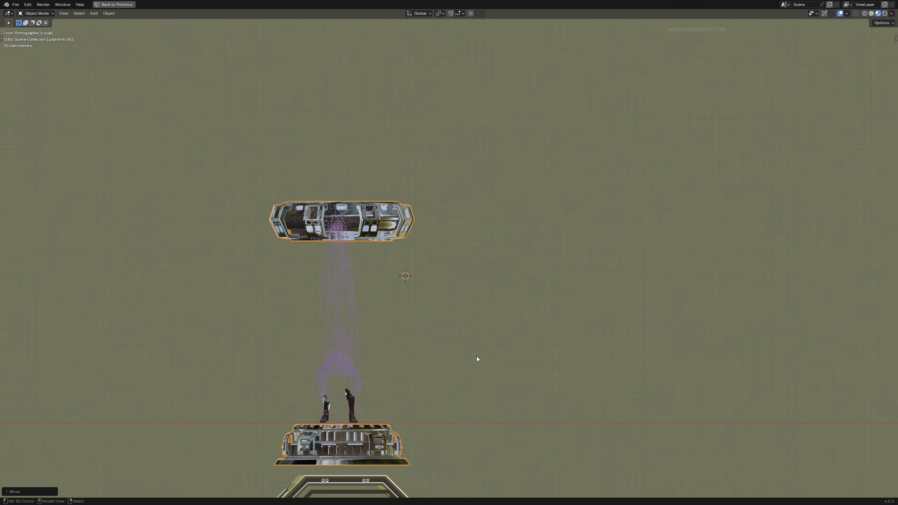
{"action": "key", "text": "s"}
{"action": "left_click", "coordinate": [494, 325]}
Step: In side view, move the platform along Y so its base sits under the character's feet
{"action": "key", "text": "KP_3"}
{"action": "scroll", "coordinate": [502, 303], "scroll_direction": "down", "scroll_amount": 3}
{"action": "key", "text": "g"}
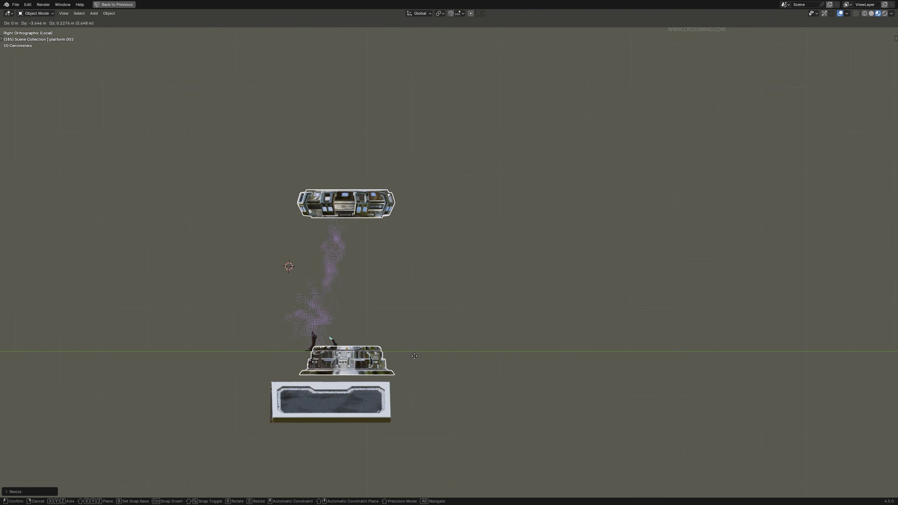
{"action": "scroll", "coordinate": [403, 361], "scroll_direction": "up", "scroll_amount": 4}
{"action": "left_click", "coordinate": [423, 406]}
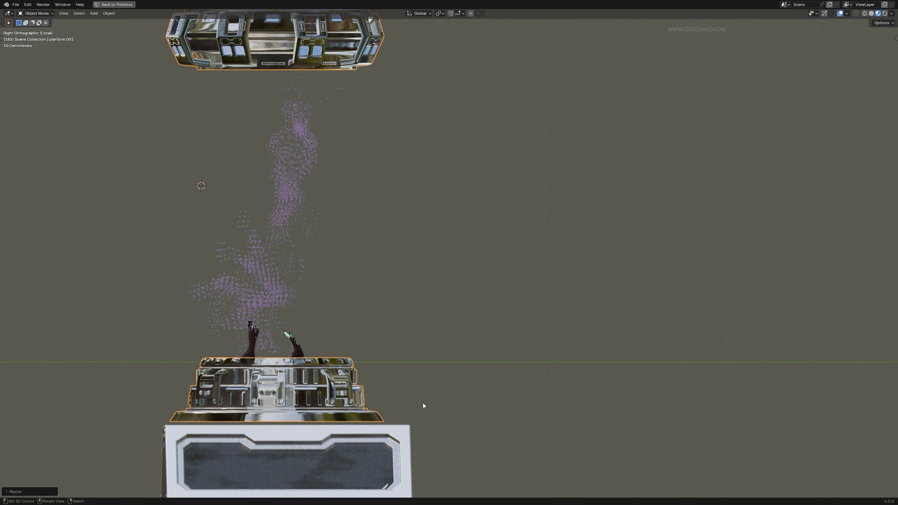
{"action": "scroll", "coordinate": [424, 406], "scroll_direction": "down", "scroll_amount": 3}
{"action": "scroll", "coordinate": [448, 345], "scroll_direction": "up", "scroll_amount": 1}
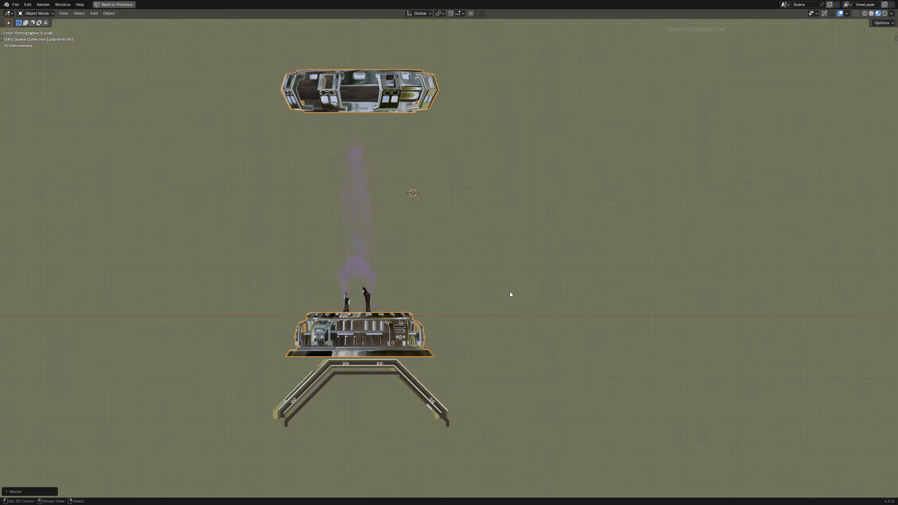
Step: In wireframe, fine-tune the platform's scale and position around the character
{"action": "key", "text": "shift+z"}
{"action": "key", "text": "s"}
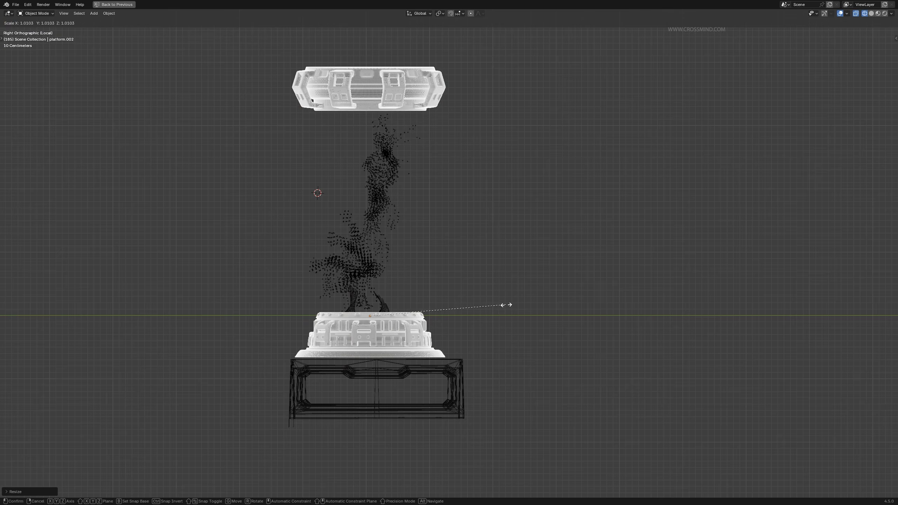
{"action": "left_click", "coordinate": [511, 309]}
{"action": "key", "text": "g"}
{"action": "left_click", "coordinate": [507, 312]}
Step: Scrub and play the animation to check how the character fits the platform
{"action": "right_click_drag", "start_coordinate": [459, 368], "coordinate": [297, 375]}
{"action": "middle_click_drag", "start_coordinate": [334, 290], "coordinate": [455, 304]}
{"action": "key", "text": "shift+z"}
{"action": "key", "text": "space"}
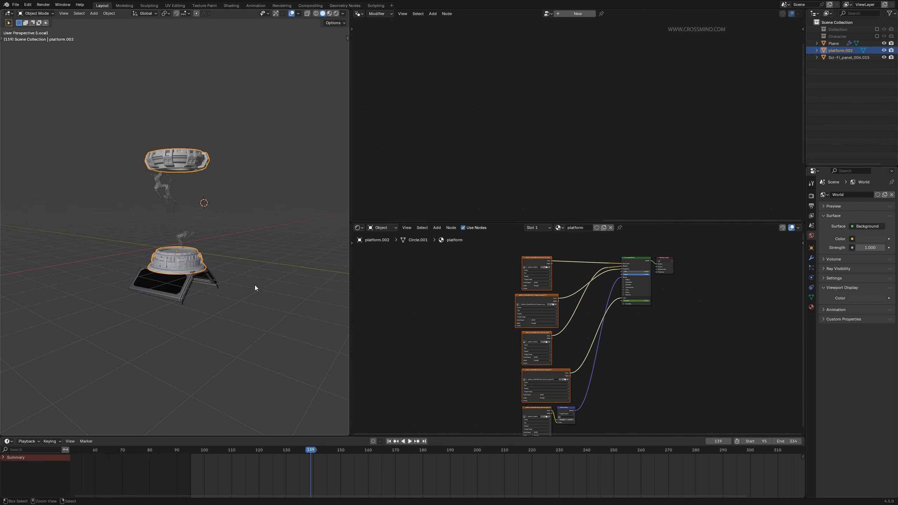
{"action": "key", "text": "shift+z"}
{"action": "key", "text": "ctrl+space"}
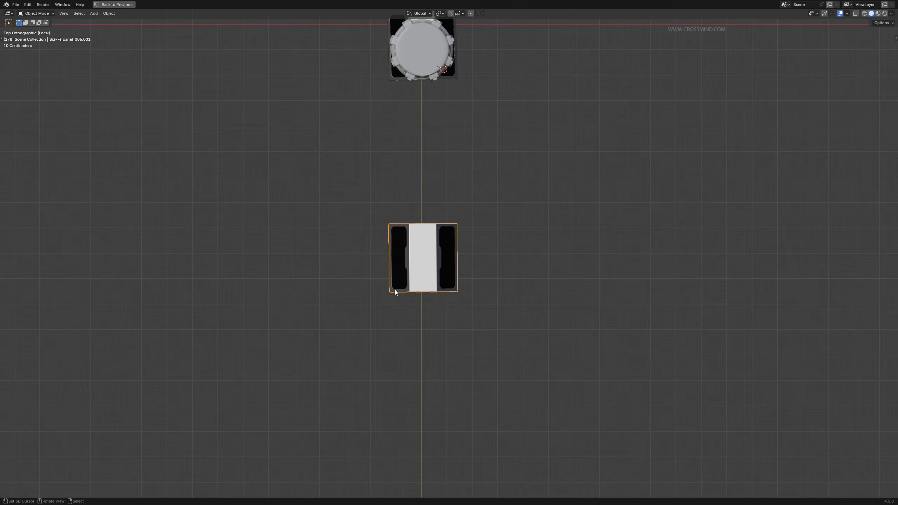
Step: In top view, duplicate the sci-fi panel along the Y axis and place the copy flush against the original's end
{"action": "middle_click_drag", "start_coordinate": [444, 283], "coordinate": [448, 209], "text": "shift"}
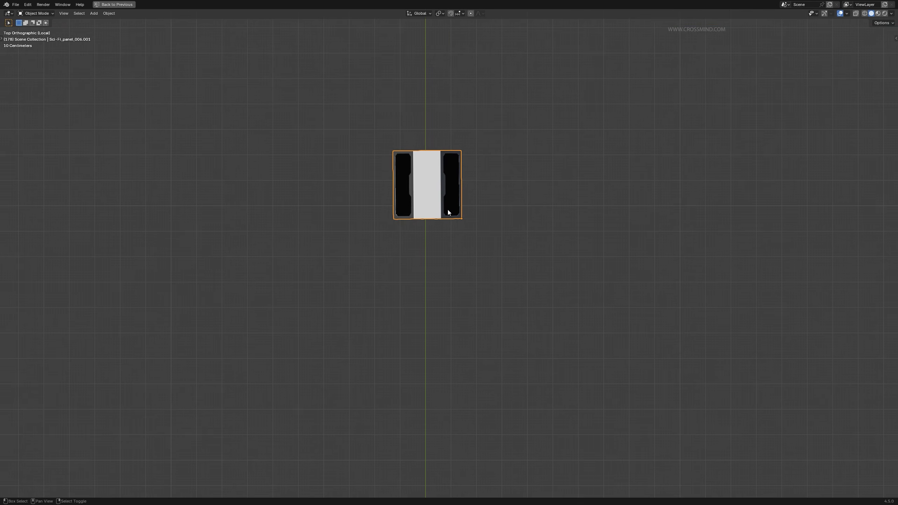
{"action": "scroll", "coordinate": [447, 209], "scroll_direction": "up", "scroll_amount": 2}
{"action": "right_click", "coordinate": [472, 203]}
{"action": "right_click", "coordinate": [456, 194]}
{"action": "key", "text": "shift+d"}
{"action": "key", "text": "x"}
{"action": "key", "text": "y"}
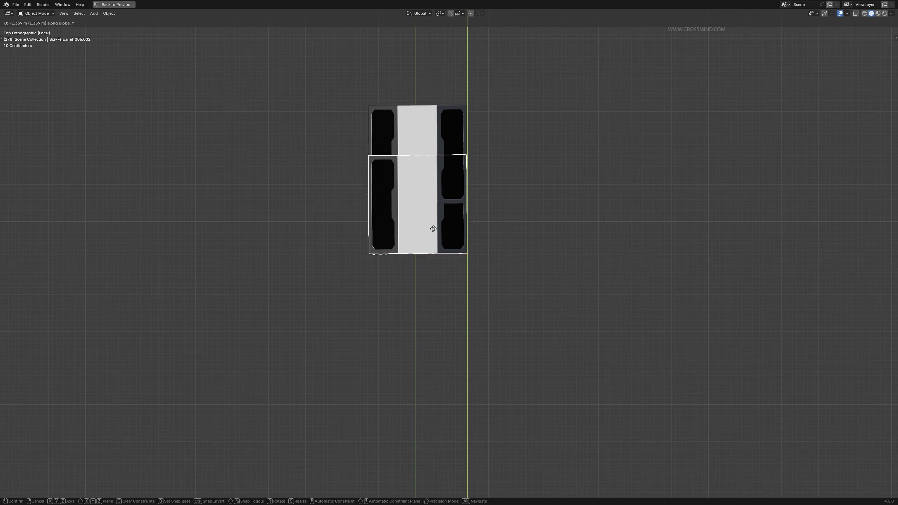
{"action": "left_click", "coordinate": [447, 279]}
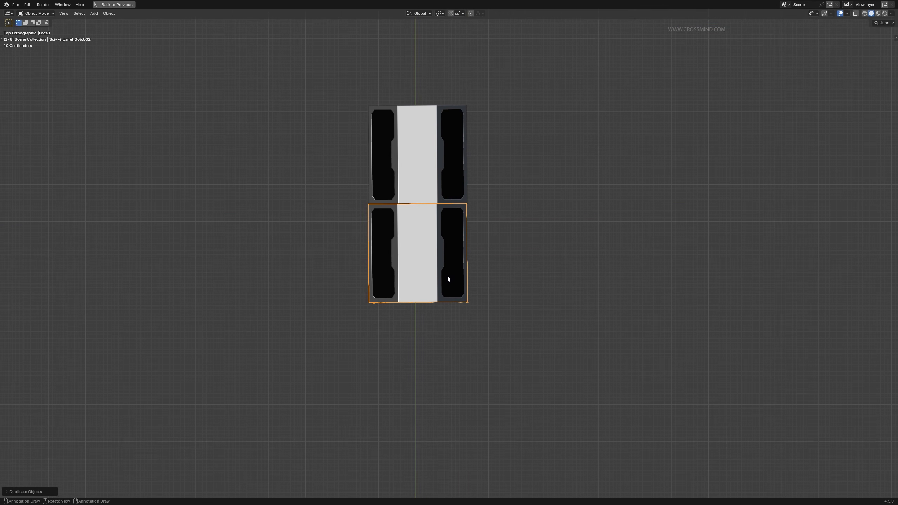
Step: Repeat the panel duplication with the same offset to build a long continuous row along Y
{"action": "key", "text": "shift+r"}
{"action": "key", "text": "shift+r"}
{"action": "key", "text": "shift+r"}
{"action": "key", "text": "shift+r"}
{"action": "scroll", "coordinate": [501, 283], "scroll_direction": "down", "scroll_amount": 10}
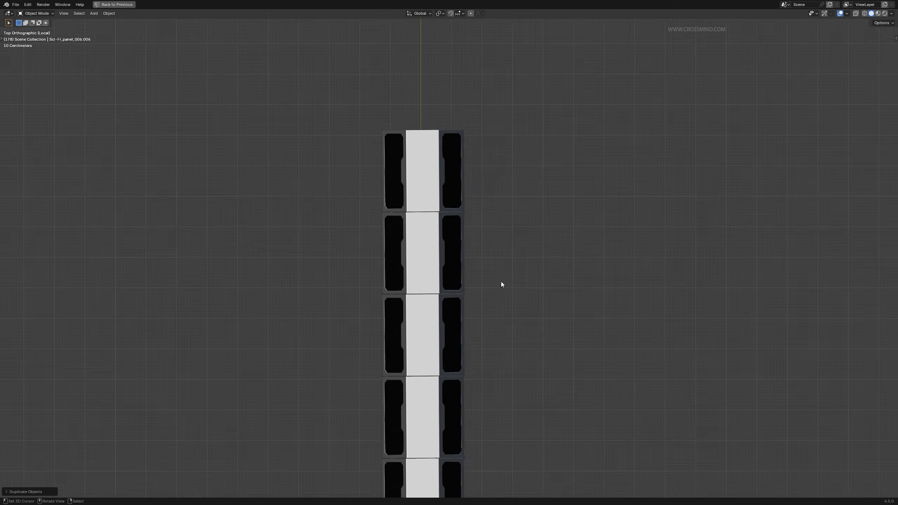
{"action": "key", "text": "shift+r"}
{"action": "key", "text": "shift+r"}
{"action": "key", "text": "shift+r"}
{"action": "key", "text": "shift+r"}
{"action": "key", "text": "shift+r"}
{"action": "key", "text": "shift+r"}
{"action": "key", "text": "shift+r"}
{"action": "key", "text": "shift+r"}
{"action": "key", "text": "shift+r"}
{"action": "key", "text": "shift+r"}
{"action": "key", "text": "shift+r"}
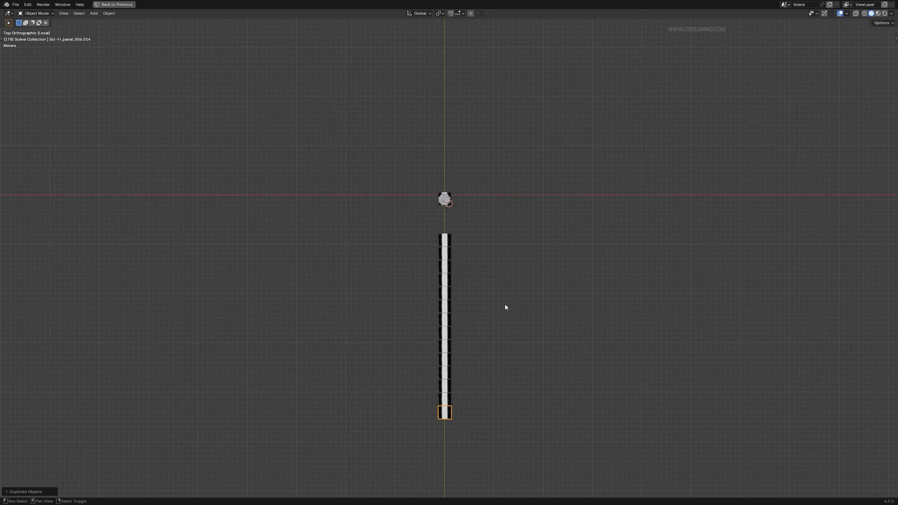
{"action": "key", "text": "shift+r"}
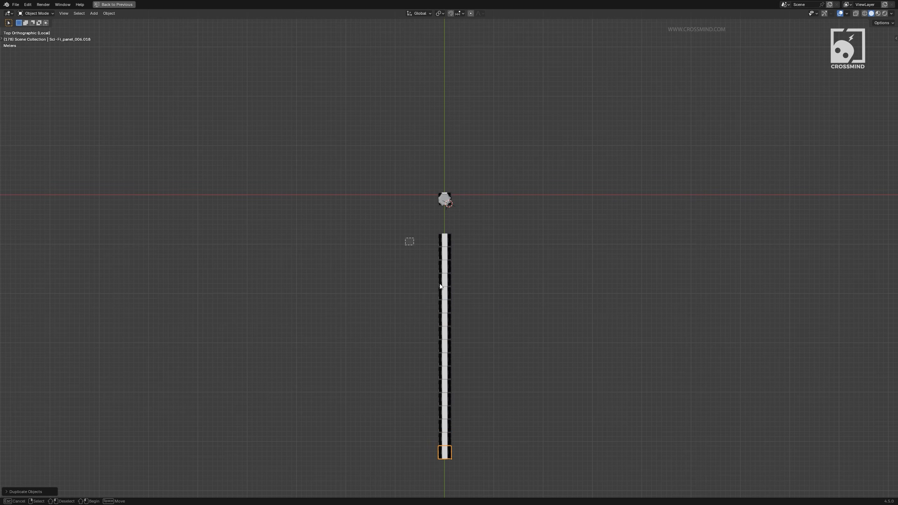
Step: Select all panels in the row and join them into one object
{"action": "left_click_drag", "start_coordinate": [407, 238], "coordinate": [491, 472]}
{"action": "scroll", "coordinate": [510, 360], "scroll_direction": "up", "scroll_amount": 2}
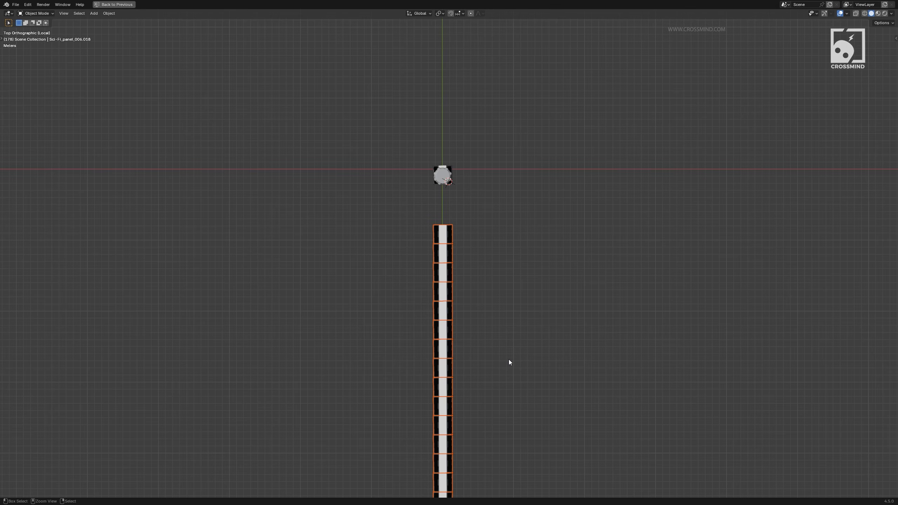
{"action": "key", "text": "ctrl+j"}
{"action": "key", "text": "x"}
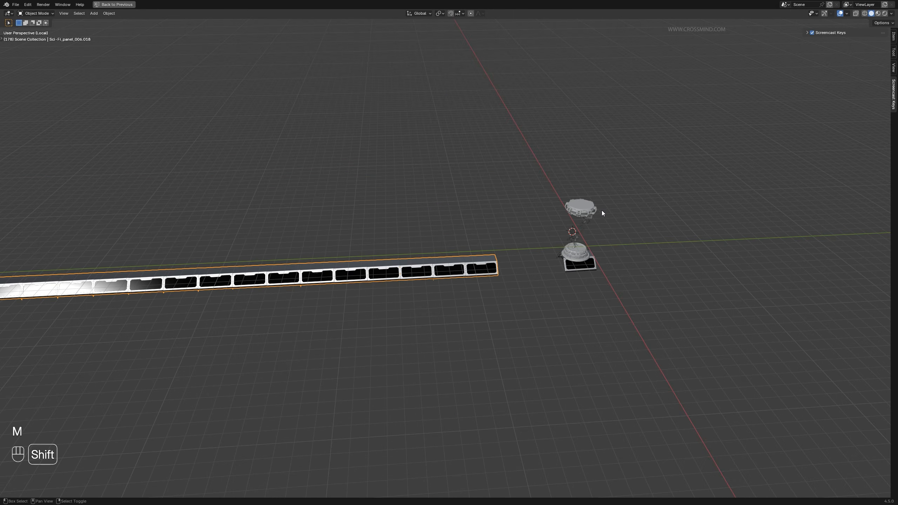
Step: Move the joined panel row and the platform into a new collection named BG
{"action": "left_click", "coordinate": [595, 210], "text": "shift"}
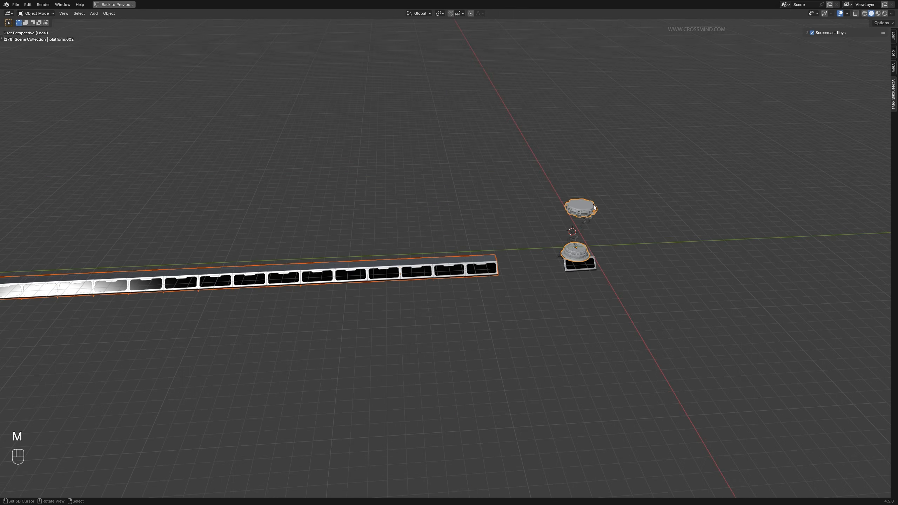
{"action": "key", "text": "m"}
{"action": "left_click", "coordinate": [593, 198]}
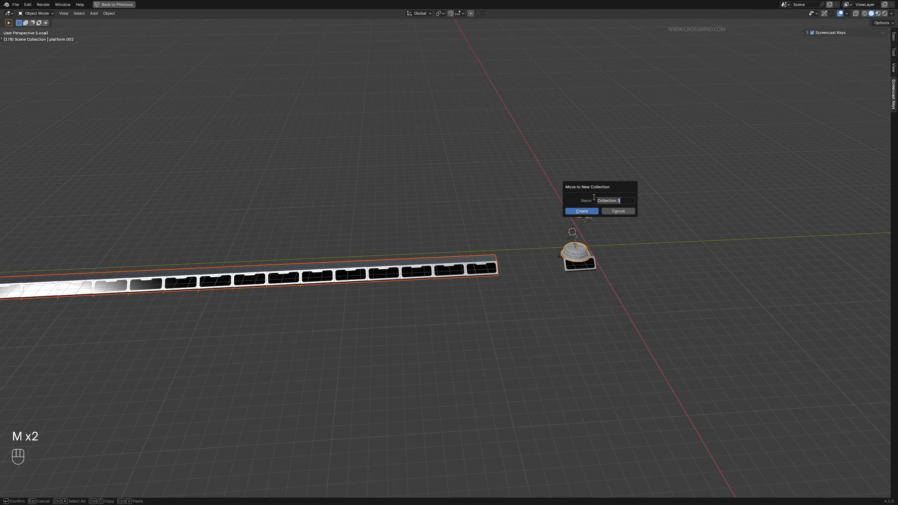
{"action": "key", "text": "shift"}
{"action": "type", "text": "BG"}
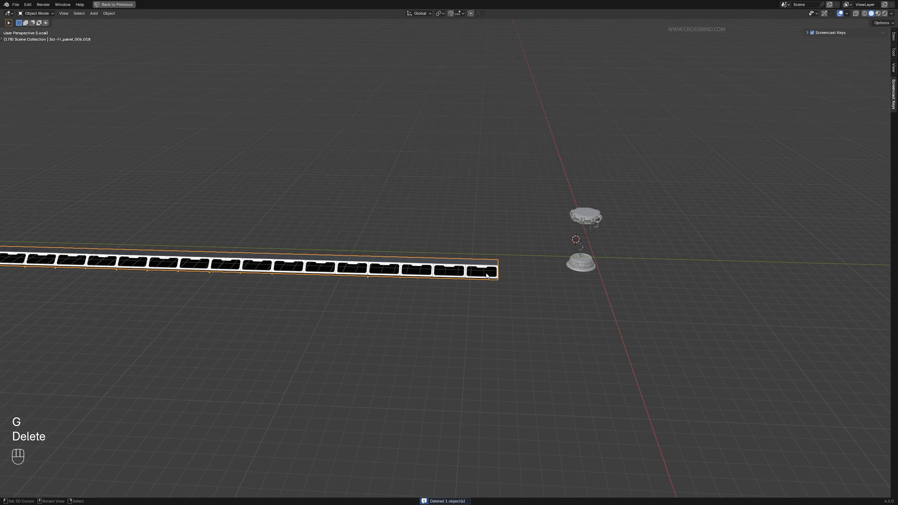
Step: In side view, move the panel row up against the platform's base
{"action": "key", "text": "KP_1"}
{"action": "key", "text": "KP_3"}
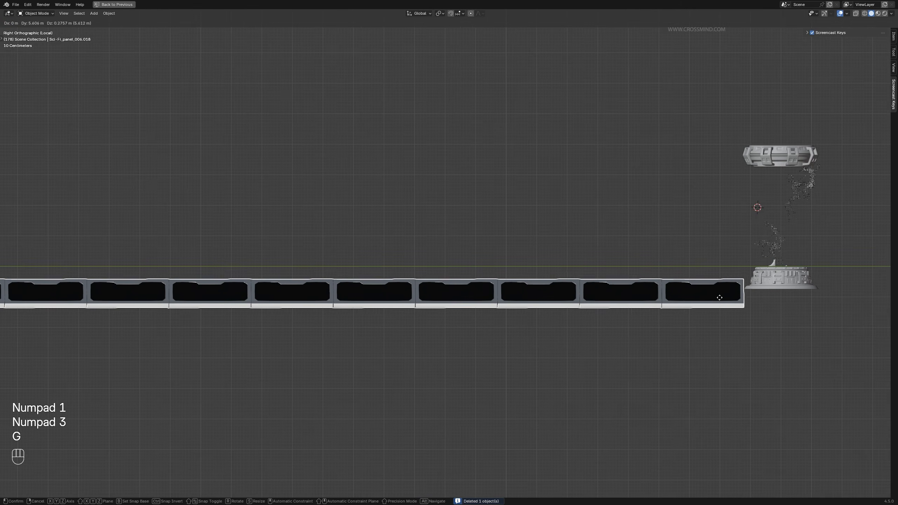
{"action": "left_click", "coordinate": [730, 290]}
Step: Duplicate the panel row and place the copy level with the platform's upper ring
{"action": "scroll", "coordinate": [706, 305], "scroll_direction": "down", "scroll_amount": 2}
{"action": "key", "text": "shift+d"}
{"action": "left_click", "coordinate": [688, 216]}
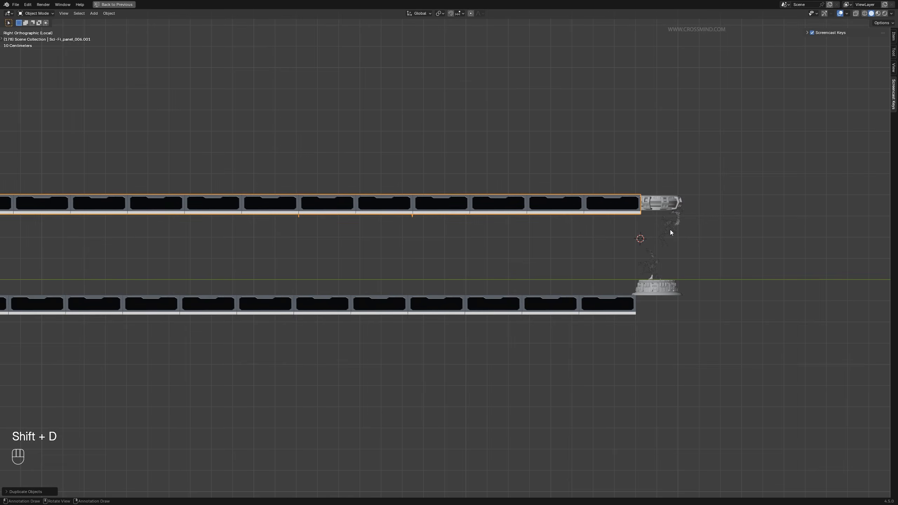
Step: Add a camera to the scene and look through it
{"action": "key", "text": "ctrl+space"}
{"action": "middle_click_drag", "start_coordinate": [269, 294], "coordinate": [201, 282]}
{"action": "key", "text": "shift+a"}
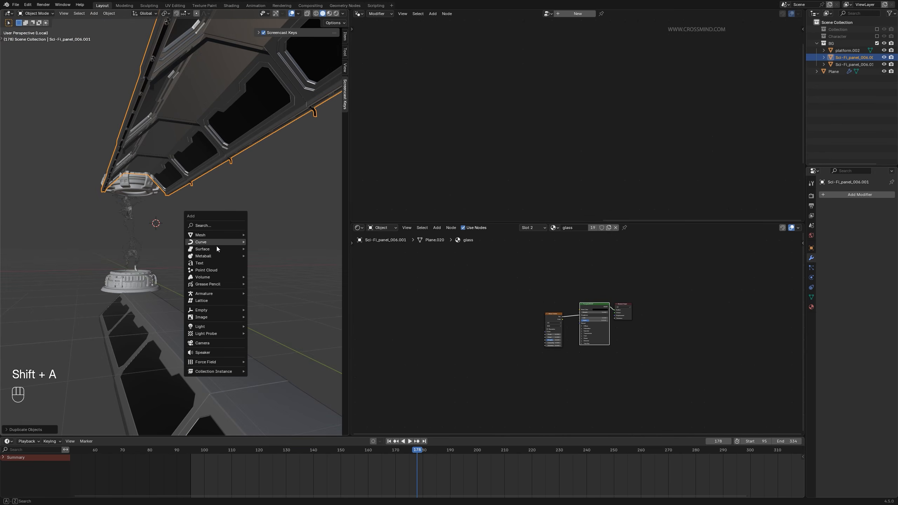
{"action": "left_click", "coordinate": [213, 344]}
{"action": "key", "text": "KP_0"}
Step: Lock the camera to the view and frame the character and platform between the two panel rows
{"action": "key", "text": "n"}
{"action": "key", "text": "n"}
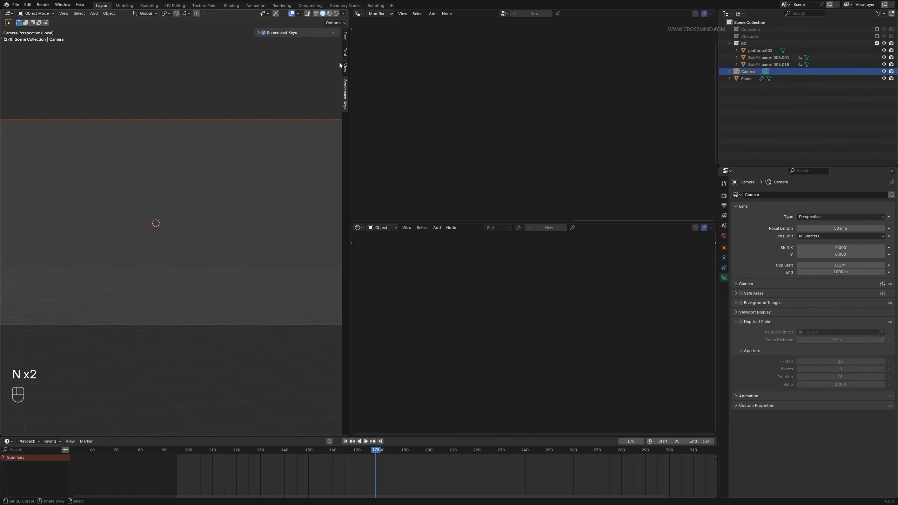
{"action": "left_click", "coordinate": [346, 67]}
{"action": "key", "text": "n"}
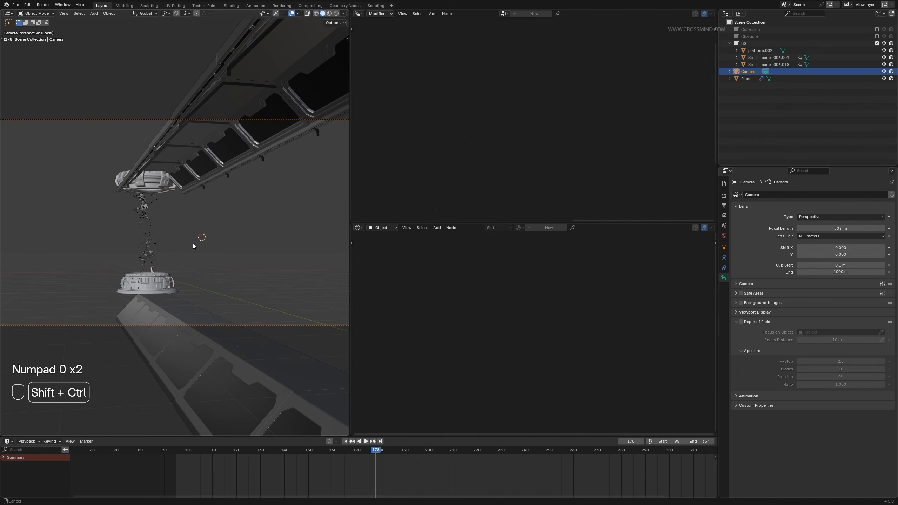
{"action": "middle_click_drag", "start_coordinate": [193, 244], "coordinate": [201, 245], "text": "ctrl+shift"}
{"action": "left_click", "coordinate": [190, 307]}
{"action": "middle_click_drag", "start_coordinate": [222, 276], "coordinate": [238, 280]}
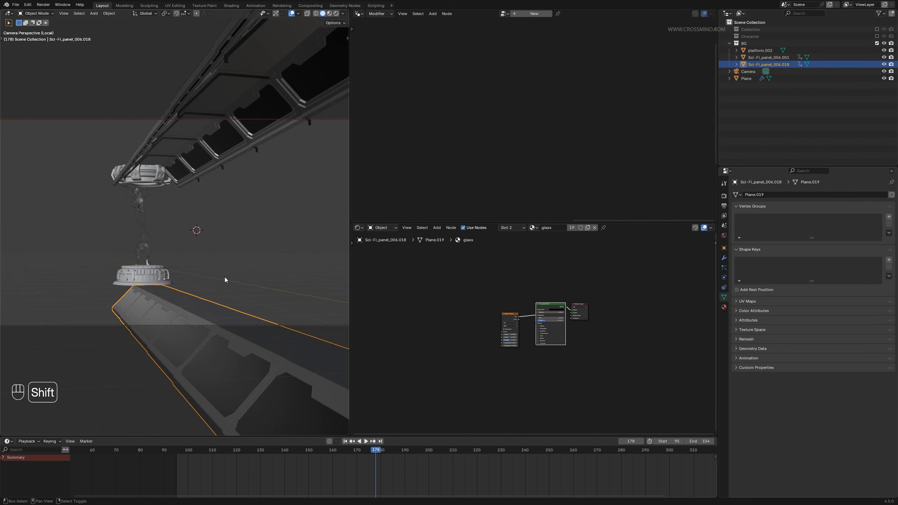
{"action": "key", "text": "ctrl+space"}
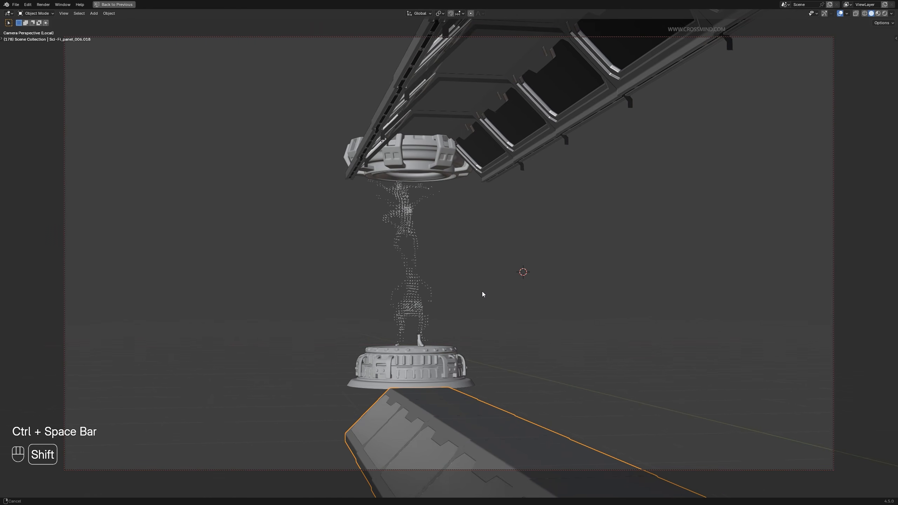
{"action": "middle_click_drag", "start_coordinate": [483, 292], "coordinate": [493, 315], "text": "shift"}
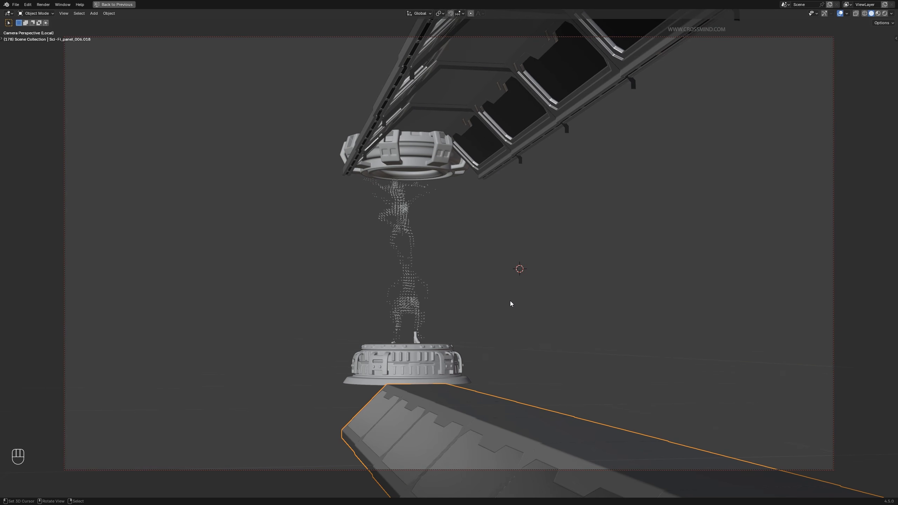
{"action": "key", "text": "n"}
{"action": "key", "text": "n"}
{"action": "key", "text": "ctrl+space"}
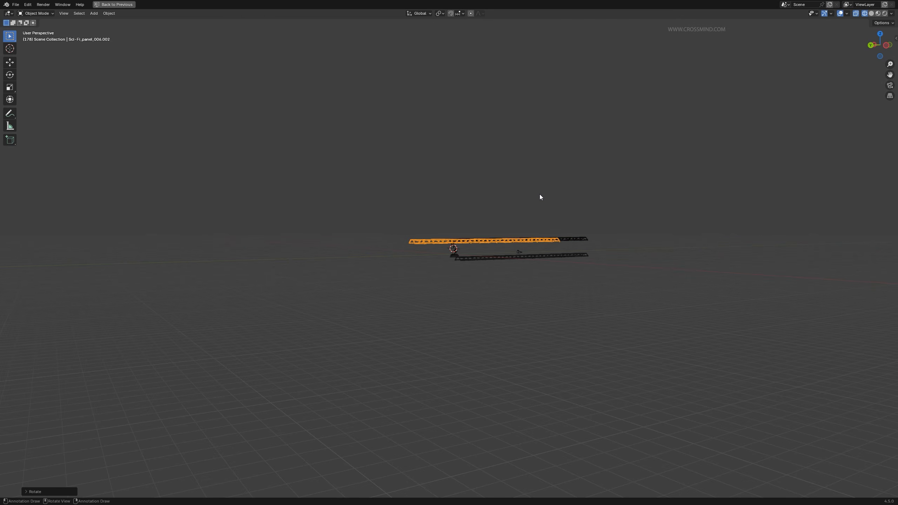
Step: Rotate the copied panel row about -89.9° around the global X axis so it stands vertically
{"action": "key", "text": "r"}
{"action": "key", "text": "x"}
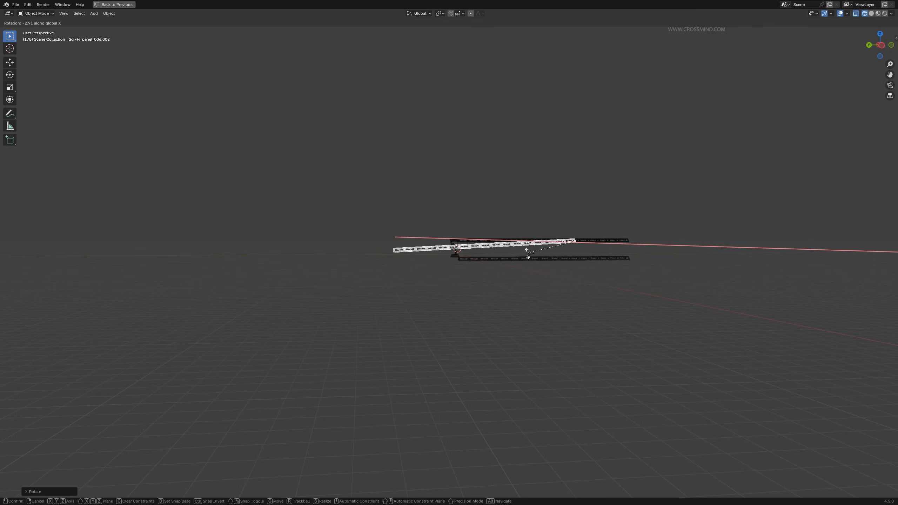
{"action": "left_click", "coordinate": [590, 333]}
{"action": "left_click", "coordinate": [35, 492]}
{"action": "left_click", "coordinate": [89, 459]}
{"action": "type", "text": "-"}
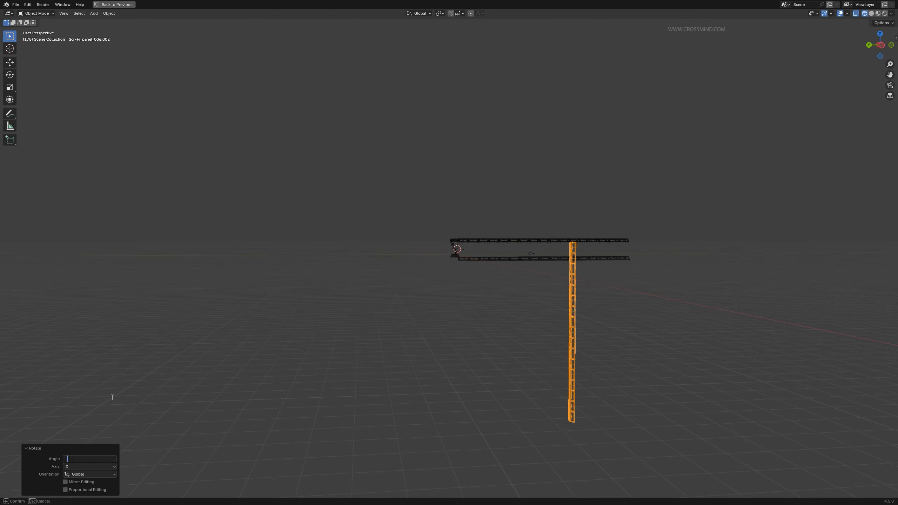
{"action": "left_click", "coordinate": [117, 400]}
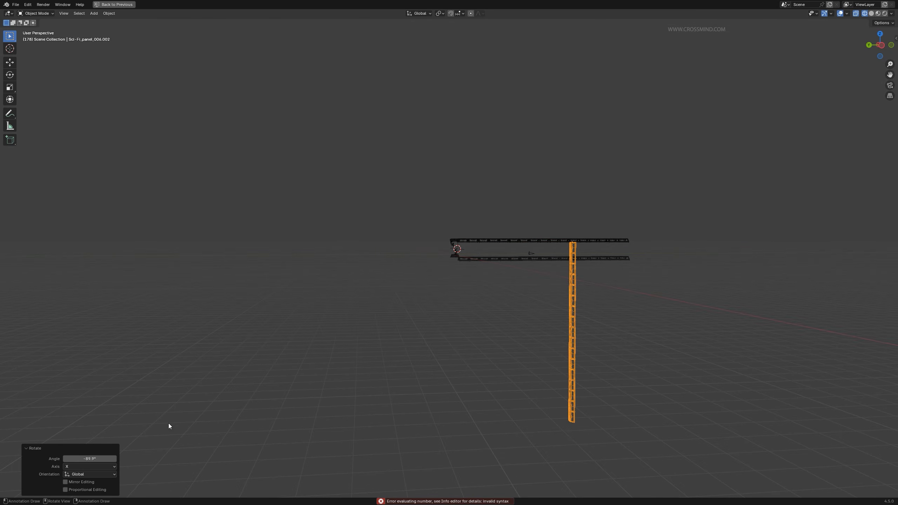
Step: In top view, move the vertical panel row behind and left of the platform, rotating it clockwise 120° and another 17.9°
{"action": "key", "text": "KP_7"}
{"action": "key", "text": "g"}
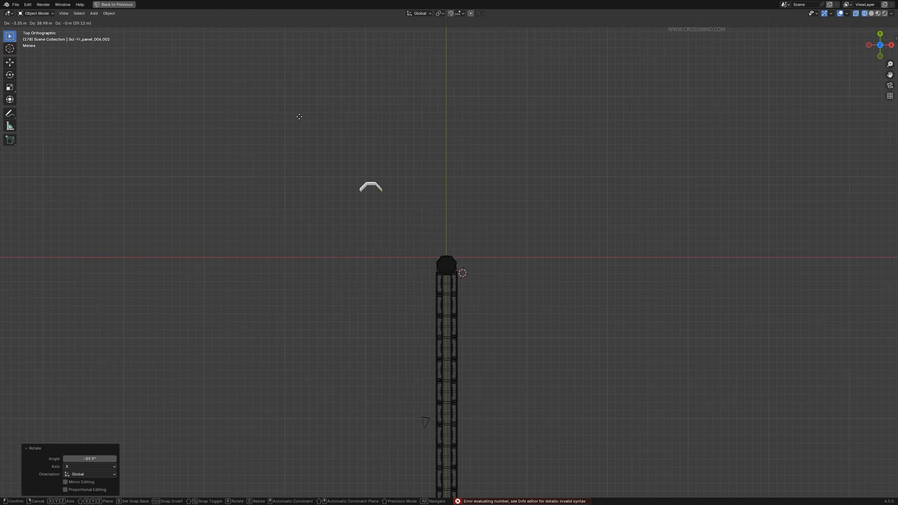
{"action": "left_click", "coordinate": [293, 113]}
{"action": "key", "text": "r"}
{"action": "left_click", "coordinate": [291, 173]}
{"action": "key", "text": "g"}
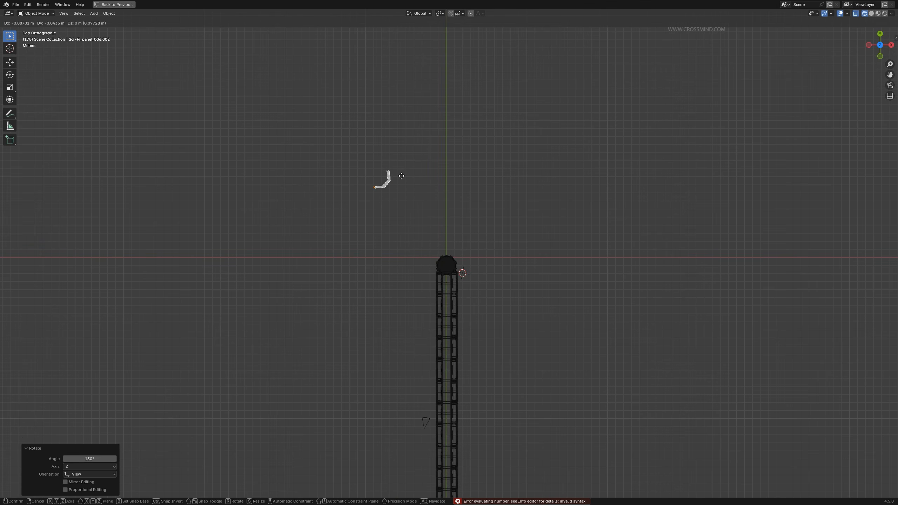
{"action": "left_click", "coordinate": [389, 185]}
{"action": "key", "text": "r"}
{"action": "left_click", "coordinate": [405, 172]}
Step: Raise the vertical panel row about 15.26 m along the Z axis
{"action": "scroll", "coordinate": [404, 187], "scroll_direction": "up", "scroll_amount": 3}
{"action": "scroll", "coordinate": [438, 344], "scroll_direction": "down", "scroll_amount": 2}
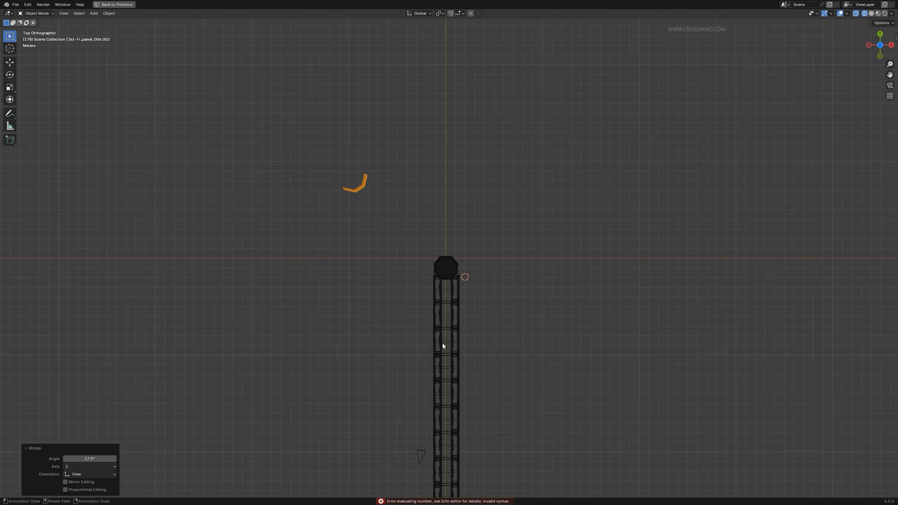
{"action": "middle_click_drag", "start_coordinate": [442, 343], "coordinate": [453, 294]}
{"action": "key", "text": "g"}
{"action": "key", "text": "z"}
{"action": "left_click", "coordinate": [431, 141]}
{"action": "key", "text": "KP_7"}
{"action": "scroll", "coordinate": [412, 153], "scroll_direction": "up", "scroll_amount": 3}
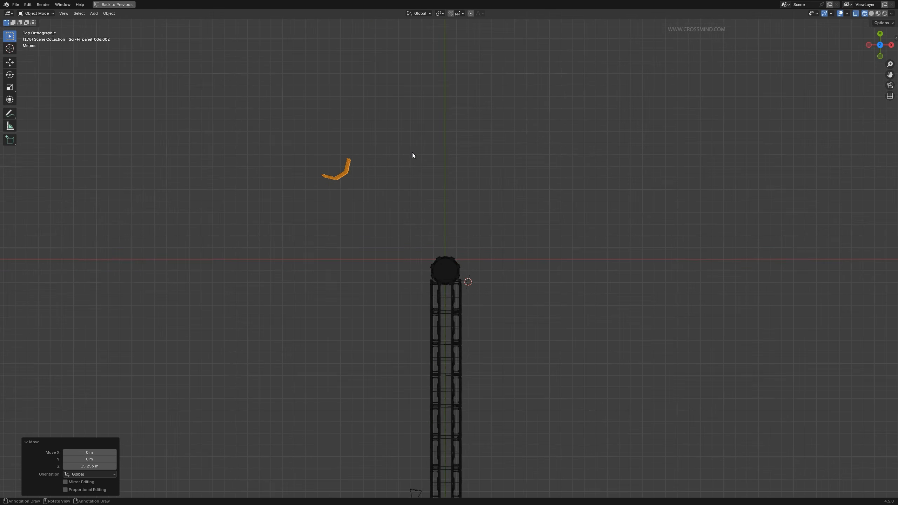
{"action": "key", "text": "shift+d"}
{"action": "right_click", "coordinate": [349, 148]}
{"action": "key", "text": "ctrl+z"}
Step: Scale the vertical panel row to about twice its size and move it farther behind the platform
{"action": "key", "text": "s"}
{"action": "left_click", "coordinate": [415, 99]}
{"action": "scroll", "coordinate": [415, 99], "scroll_direction": "down", "scroll_amount": 3}
{"action": "key", "text": "g"}
{"action": "left_click", "coordinate": [424, 102]}
Step: Duplicate and rotate the vertical panel row side by side into a curved wall behind the platform, and save the file
{"action": "key", "text": "shift+d"}
{"action": "left_click", "coordinate": [471, 88]}
{"action": "key", "text": "r"}
{"action": "left_click", "coordinate": [479, 115]}
{"action": "key", "text": "shift+d"}
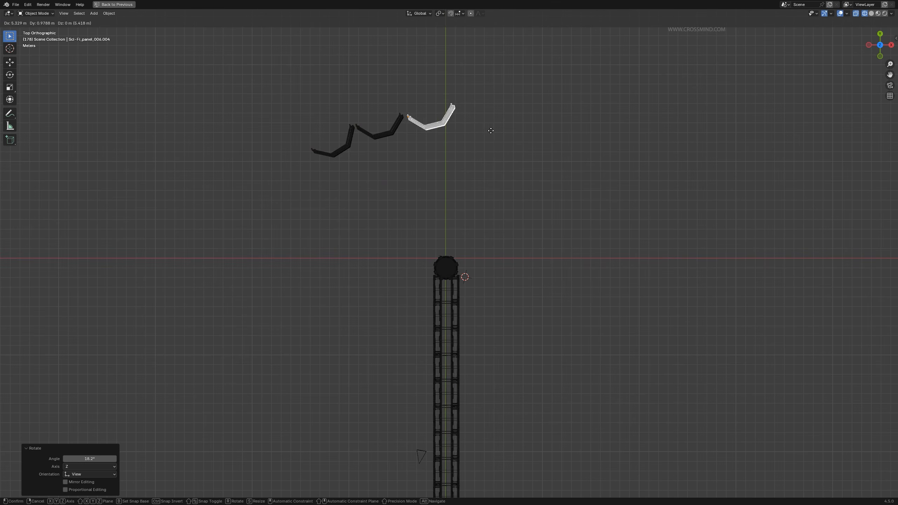
{"action": "key", "text": "ctrl+s"}
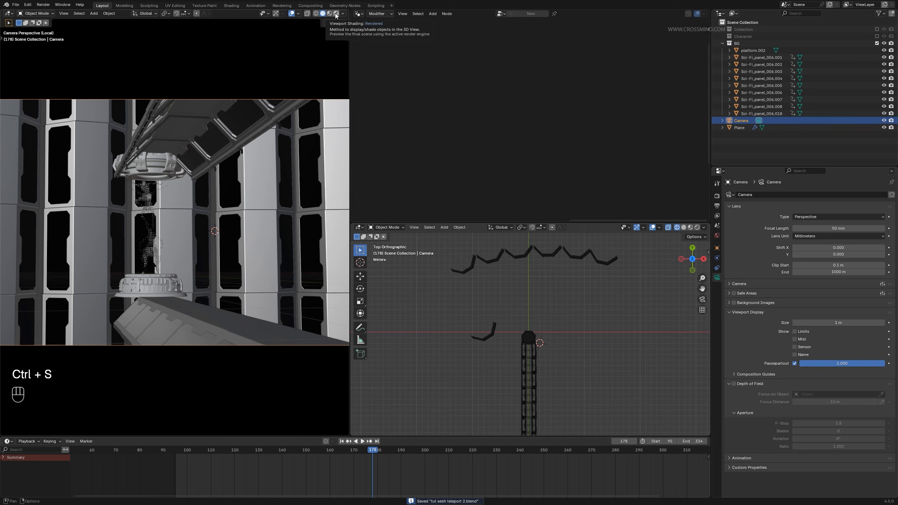
Step: Show the camera view in Rendered shading, lit by the scene's own world instead of the preview environment
{"action": "left_click", "coordinate": [335, 13]}
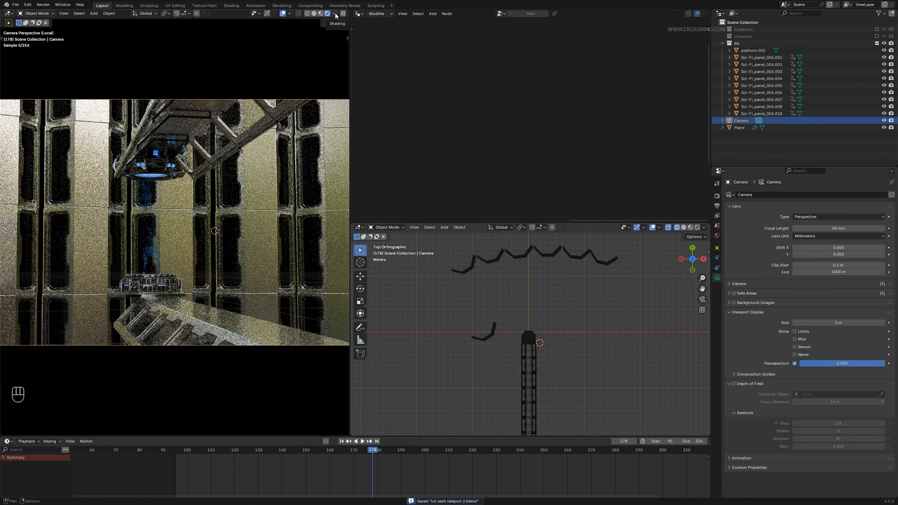
{"action": "left_click", "coordinate": [334, 13]}
{"action": "left_click", "coordinate": [309, 79]}
Step: Set the world's Background color to black in the Shader Editor and hide the camera view's overlays
{"action": "left_click", "coordinate": [359, 13]}
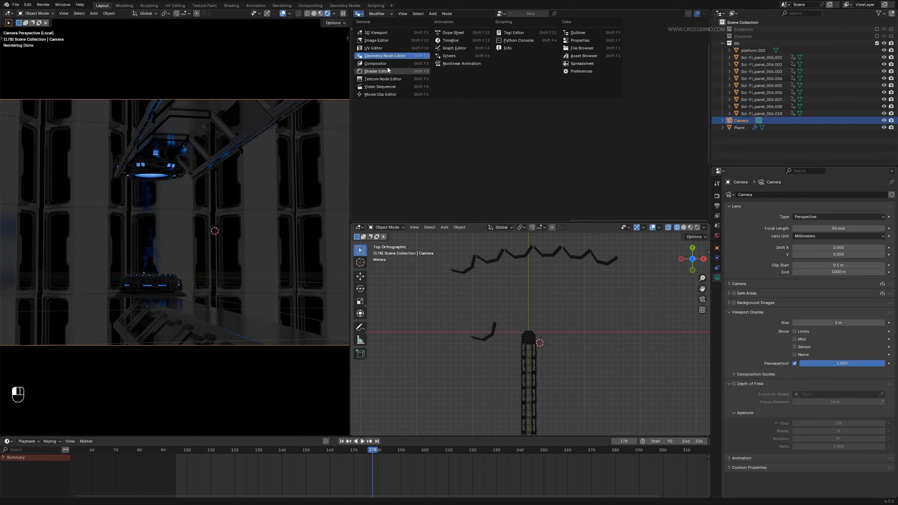
{"action": "left_click", "coordinate": [387, 73]}
{"action": "left_click", "coordinate": [385, 14]}
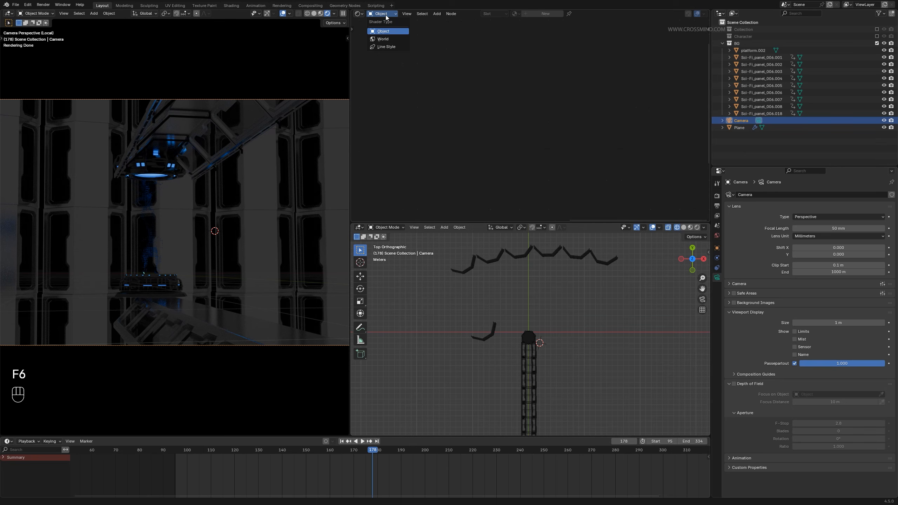
{"action": "left_click", "coordinate": [388, 39]}
{"action": "left_click", "coordinate": [525, 109]}
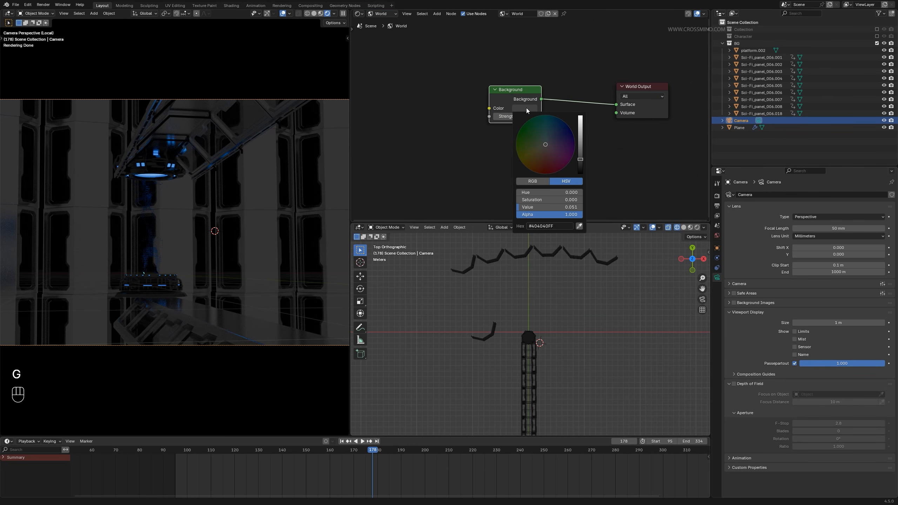
{"action": "mouse_move", "coordinate": [581, 159]}
{"action": "left_mouse_down"}
{"action": "mouse_move", "coordinate": [580, 151]}
{"action": "mouse_move", "coordinate": [580, 174]}
{"action": "left_mouse_up"}
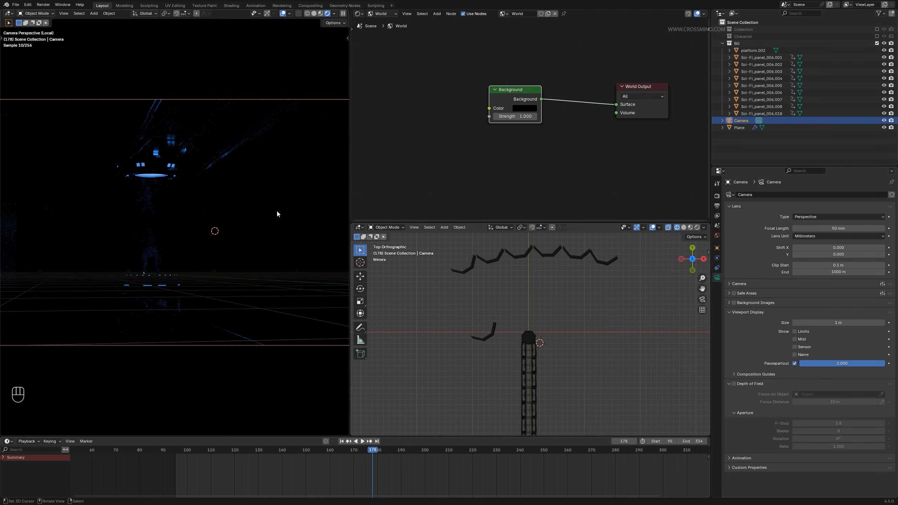
{"action": "left_click", "coordinate": [283, 14]}
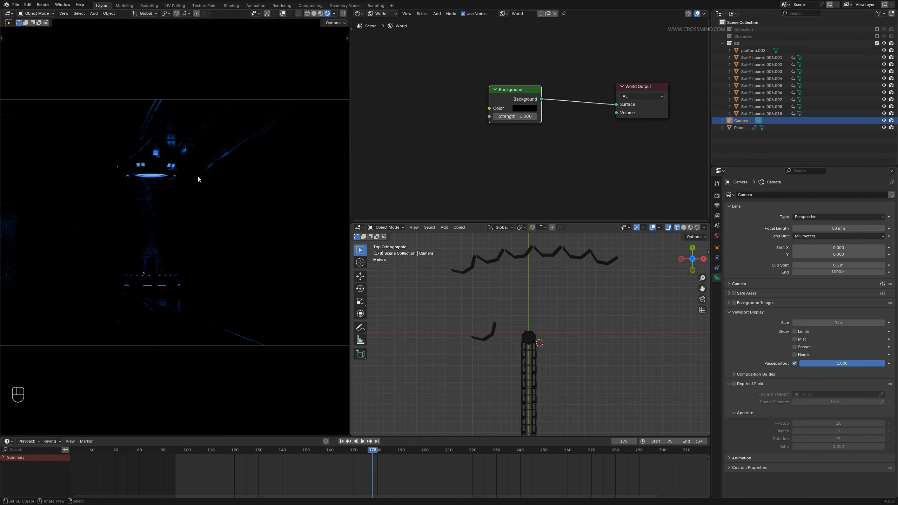
Step: Raise the emission strength of the platform's material to about 4.3 and save the file
{"action": "left_click", "coordinate": [382, 14]}
{"action": "left_click", "coordinate": [384, 31]}
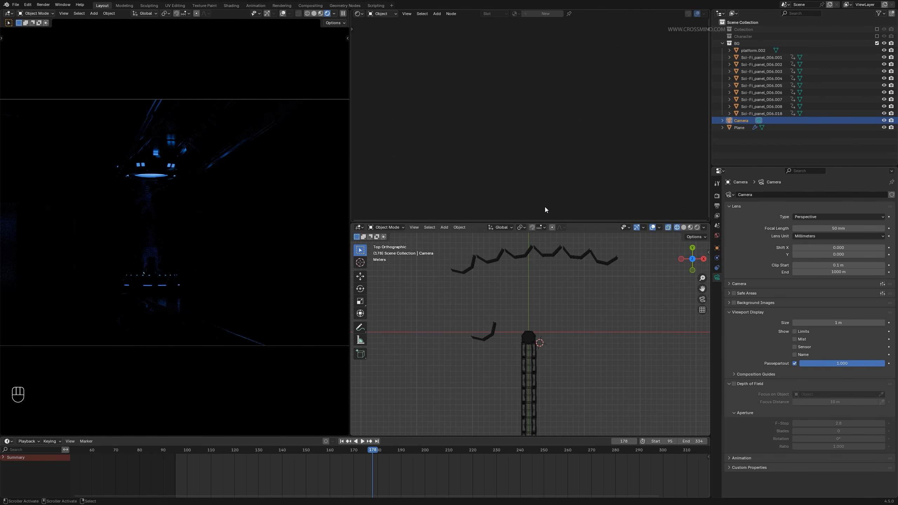
{"action": "left_click", "coordinate": [164, 178]}
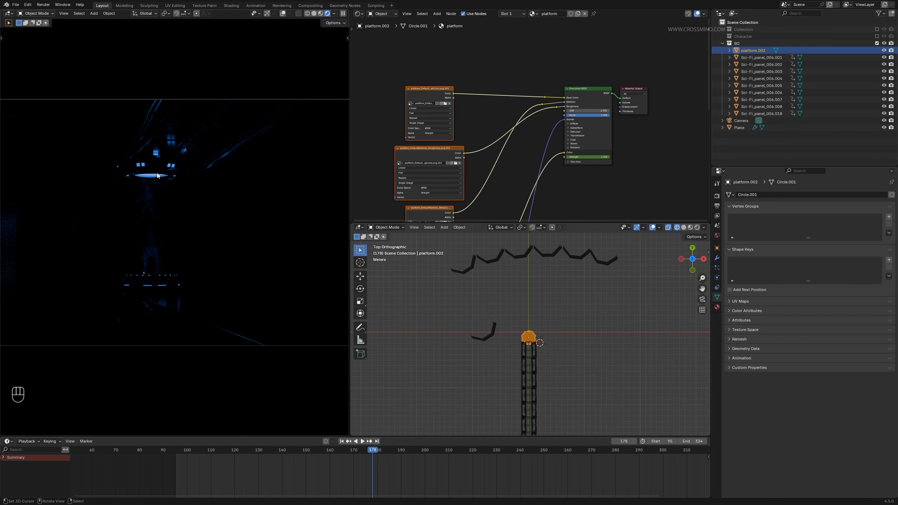
{"action": "scroll", "coordinate": [612, 153], "scroll_direction": "up", "scroll_amount": 4}
{"action": "middle_click_drag", "start_coordinate": [612, 153], "coordinate": [560, 121]}
{"action": "left_click", "coordinate": [597, 148]}
{"action": "key", "text": "a"}
{"action": "key", "text": "Delete"}
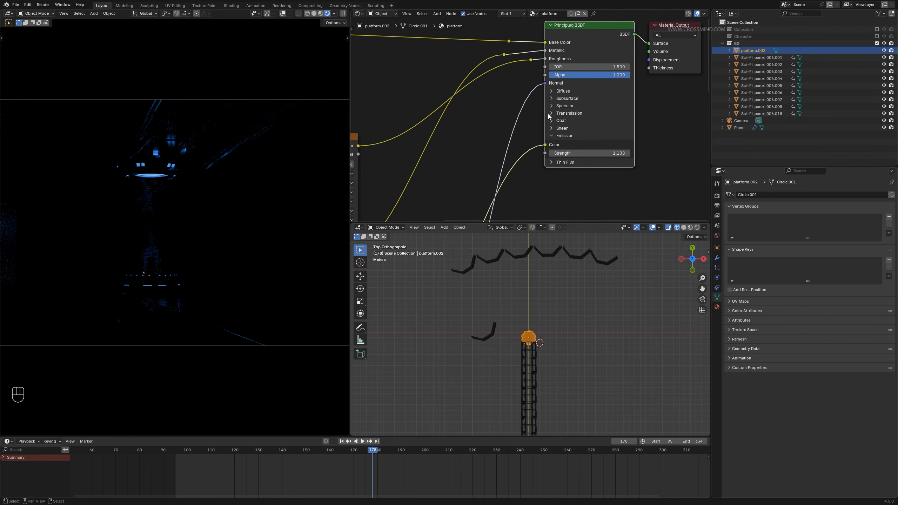
{"action": "left_click_drag", "start_coordinate": [614, 154], "coordinate": [633, 155]}
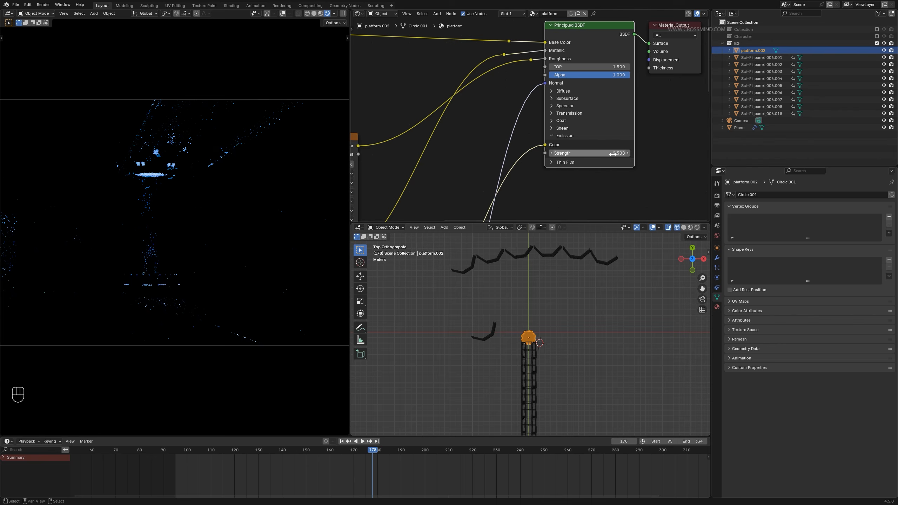
{"action": "scroll", "coordinate": [259, 260], "scroll_direction": "up", "scroll_amount": 3}
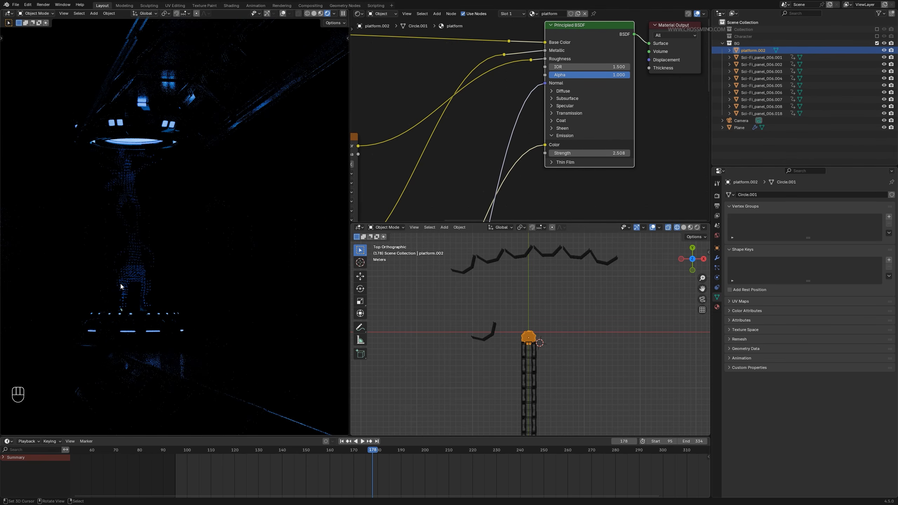
{"action": "left_click_drag", "start_coordinate": [607, 154], "coordinate": [630, 154]}
{"action": "key", "text": "ctrl+s"}
Step: Play the animation in the rendered camera view to check the glowing platform with the dissolving character
{"action": "key", "text": "space"}
{"action": "key", "text": "space"}
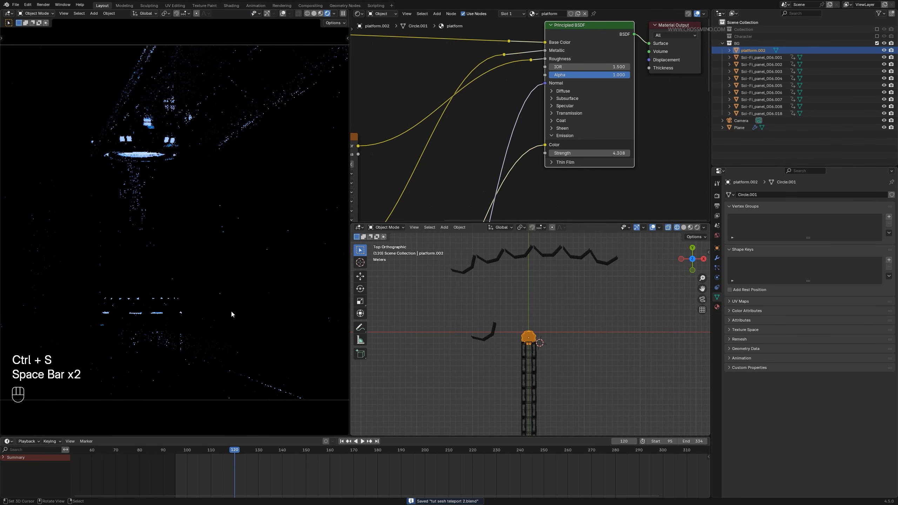
{"action": "key", "text": "space"}
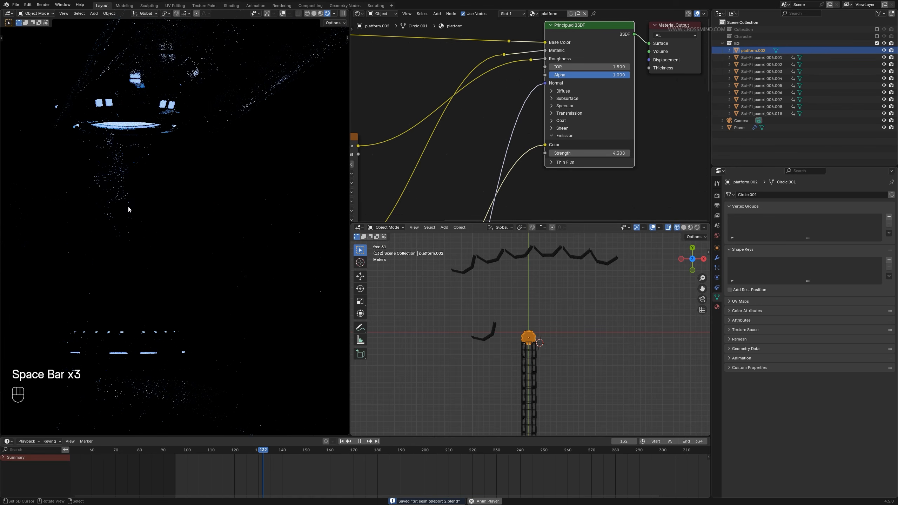
{"action": "key", "text": "space"}
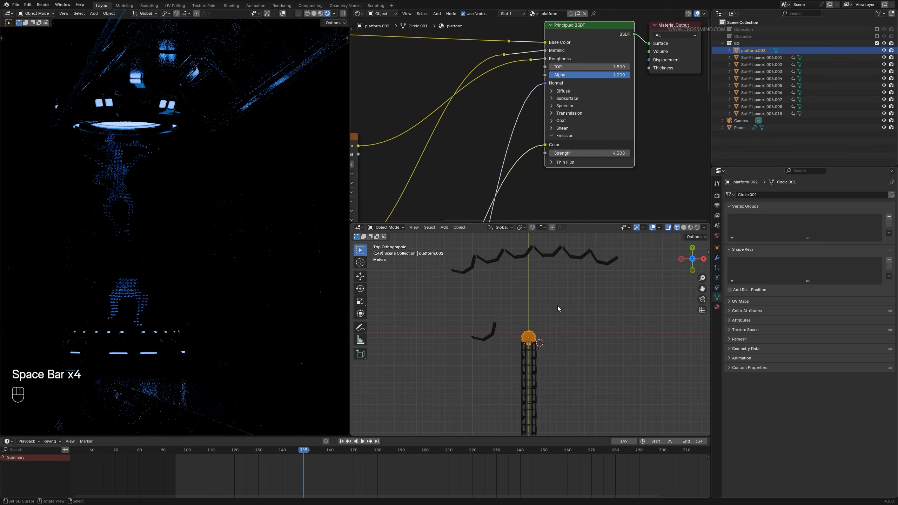
Step: Add an area light and center it on the platform in top view
{"action": "key", "text": "shift+KP_7"}
{"action": "key", "text": "ctrl+space"}
{"action": "key", "text": "shift+a"}
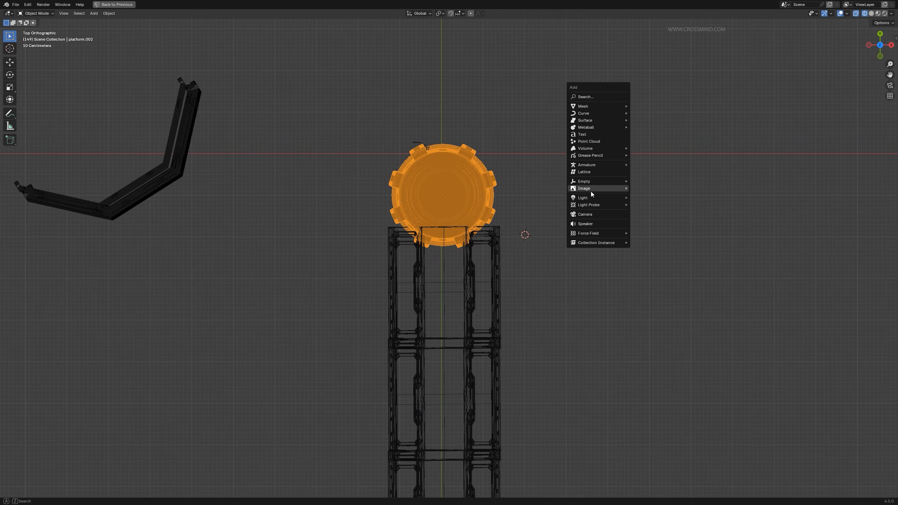
{"action": "mouse_move", "coordinate": [594, 197]}
{"action": "left_click", "coordinate": [647, 221]}
{"action": "key", "text": "g"}
{"action": "left_click", "coordinate": [529, 220]}
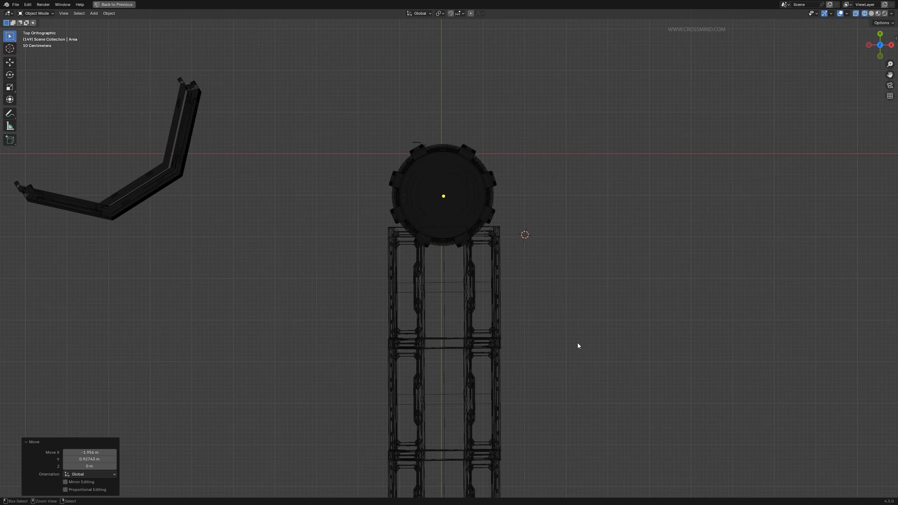
Step: In front view, raise the area light about 1.91 m to just beneath the upper ring and set its power to 40
{"action": "key", "text": "ctrl+space"}
{"action": "key", "text": "KP_1"}
{"action": "middle_click_drag", "start_coordinate": [570, 326], "coordinate": [570, 330], "text": "shift"}
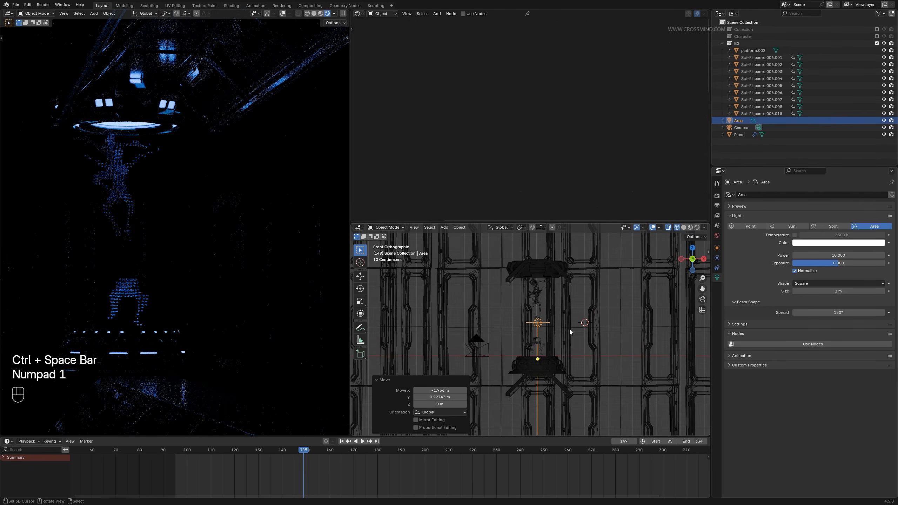
{"action": "key", "text": "g"}
{"action": "key", "text": "z"}
{"action": "left_click", "coordinate": [579, 287]}
{"action": "left_click", "coordinate": [842, 255]}
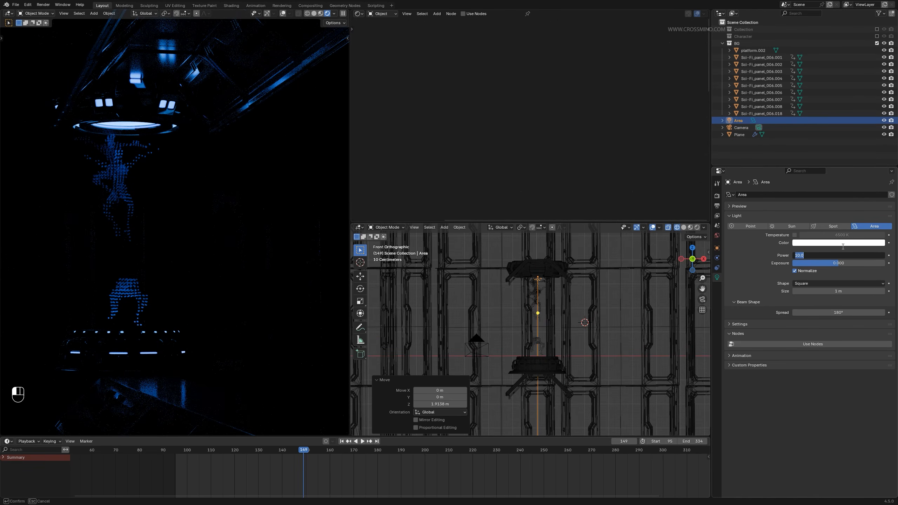
{"action": "type", "text": "40"}
{"action": "key", "text": "Return"}
Step: Replay the simulation from the first frame in wireframe to about frame 143, return to Rendered shading and save the file
{"action": "key", "text": "space"}
{"action": "key", "text": "space"}
{"action": "key", "text": "z"}
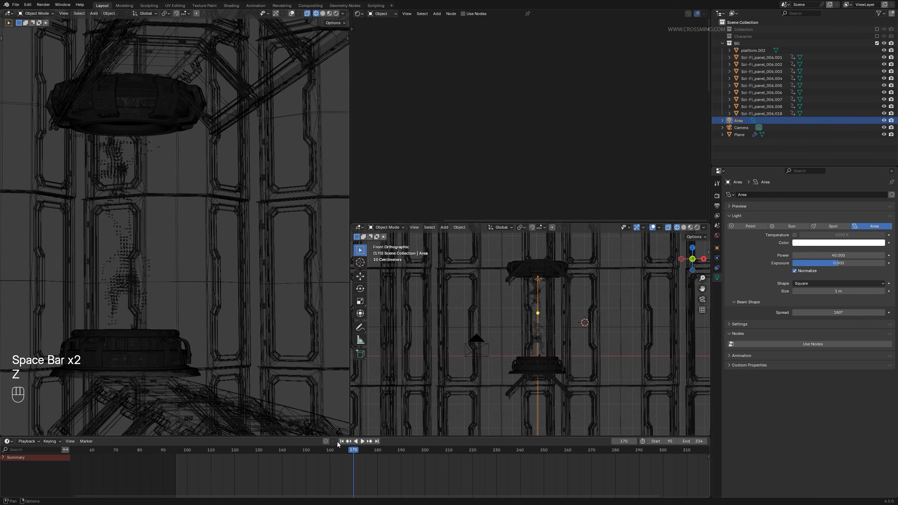
{"action": "left_click", "coordinate": [341, 441]}
{"action": "key", "text": "space"}
{"action": "key", "text": "space"}
{"action": "left_click", "coordinate": [335, 13]}
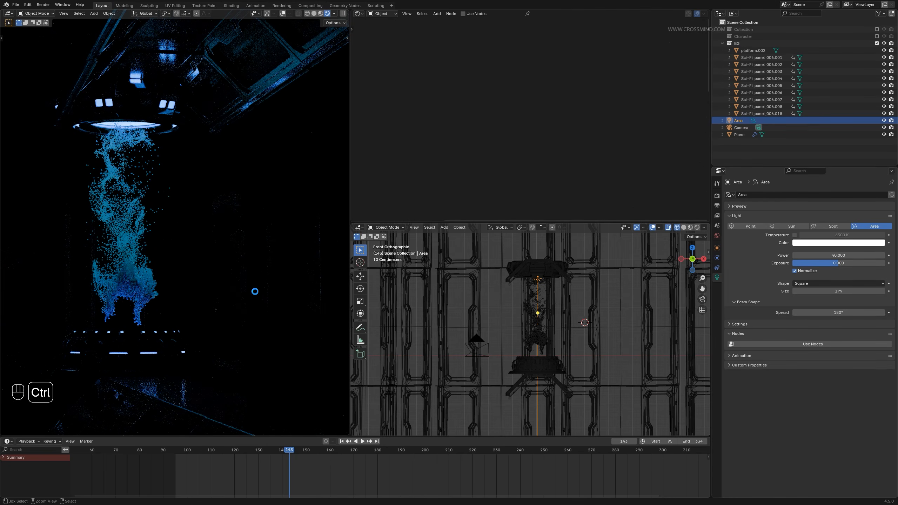
{"action": "key", "text": "ctrl+s"}
Step: Play the dissolving particles in the rendered camera view to examine the lighting, stopping at about frame 153
{"action": "key", "text": "space"}
{"action": "key", "text": "space"}
{"action": "key", "text": "space"}
{"action": "key", "text": "space"}
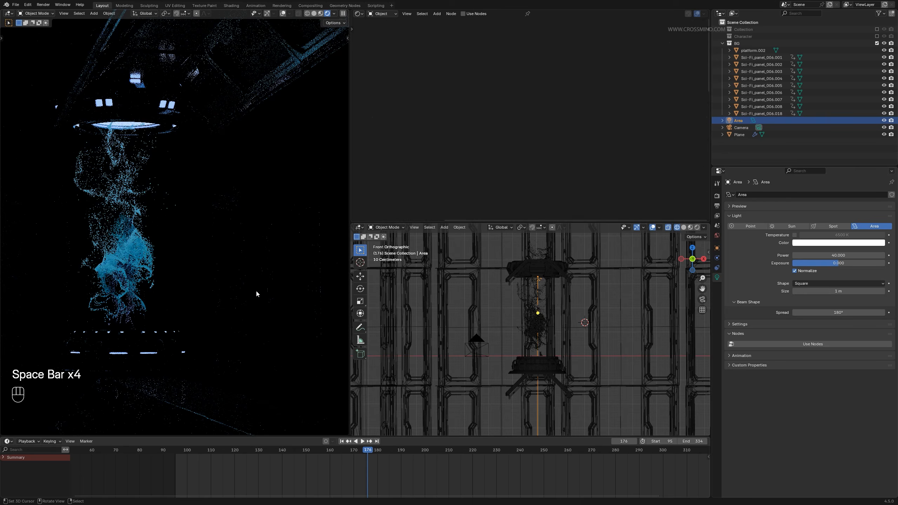
{"action": "key", "text": "space"}
{"action": "key", "text": "space"}
{"action": "key", "text": "space"}
{"action": "key", "text": "space"}
Step: Set the area light's power to 60 and move it into a new collection named lights
{"action": "left_click_drag", "start_coordinate": [839, 255], "coordinate": [839, 255]}
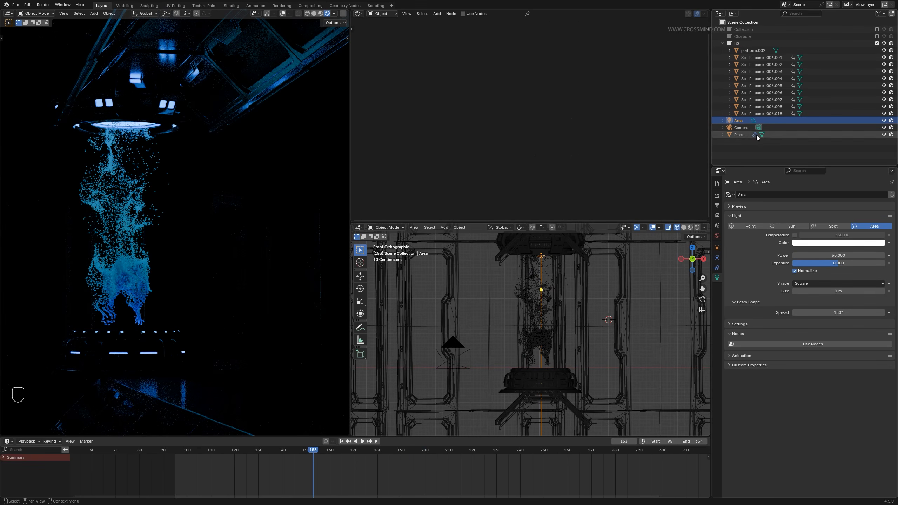
{"action": "key", "text": "m"}
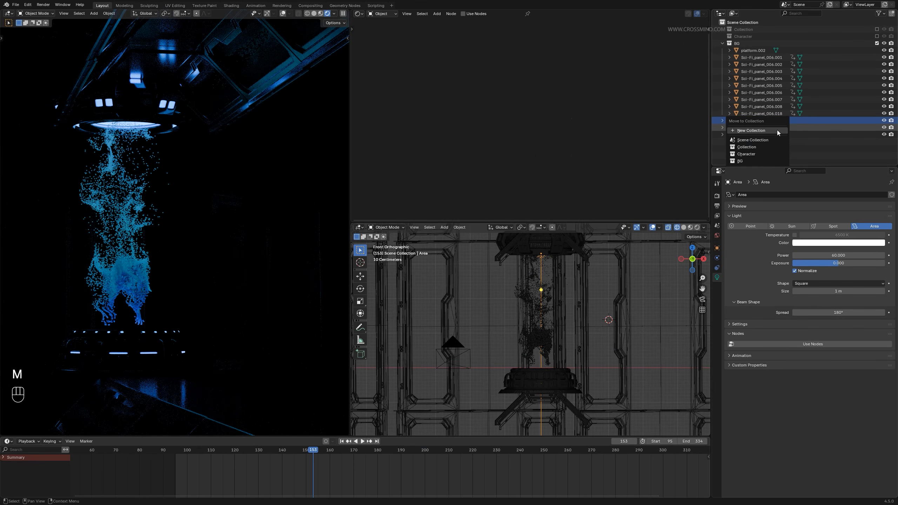
{"action": "left_click", "coordinate": [777, 130]}
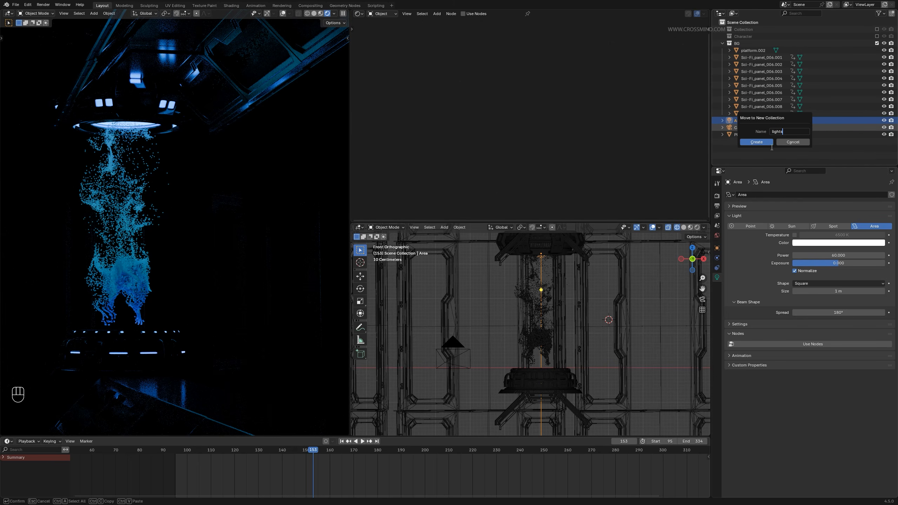
{"action": "left_click", "coordinate": [770, 143]}
Step: Give the area light a pale color tint instead of pure white
{"action": "left_click", "coordinate": [841, 243]}
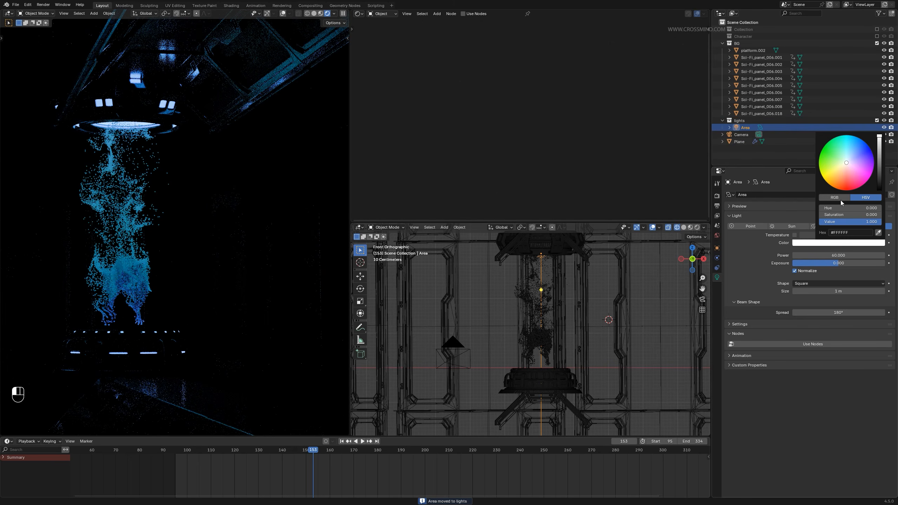
{"action": "left_click", "coordinate": [846, 156]}
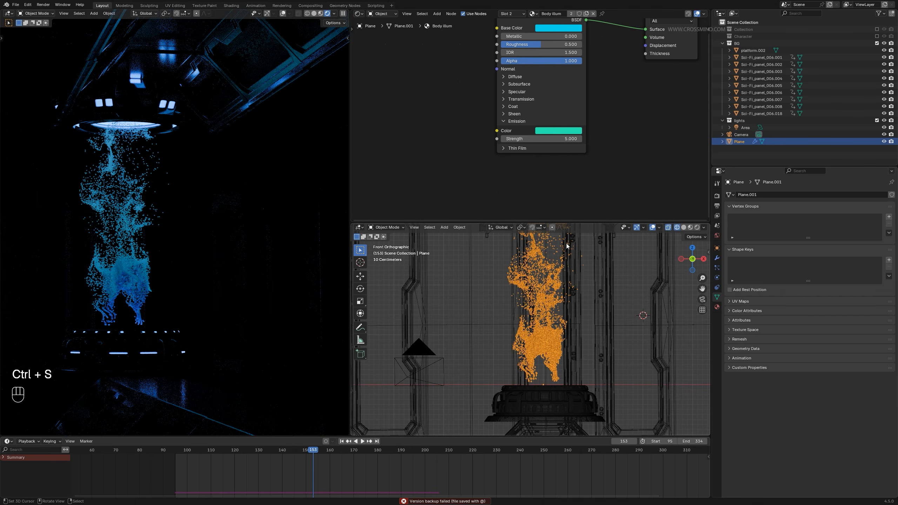
Step: Open the plane's Particles material and set its Emission shader strength to 5
{"action": "scroll", "coordinate": [606, 176], "scroll_direction": "down", "scroll_amount": 5}
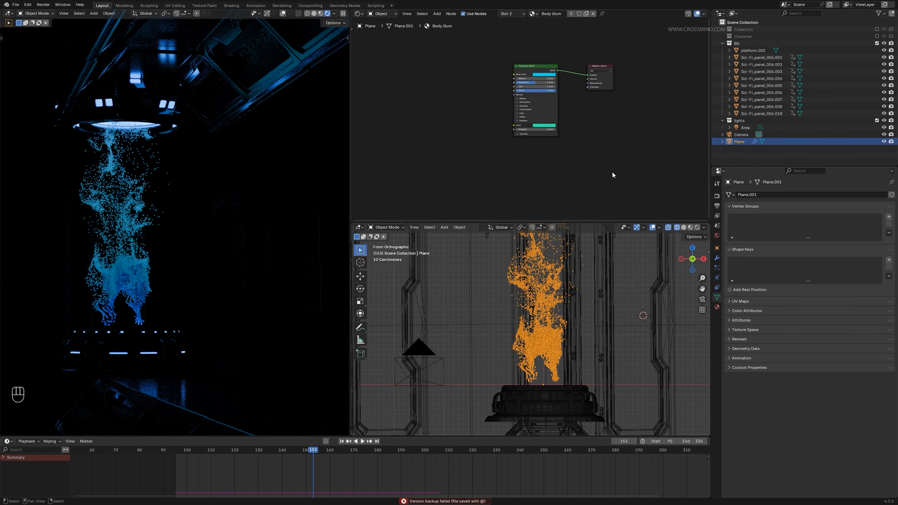
{"action": "left_click", "coordinate": [717, 307]}
{"action": "left_click", "coordinate": [745, 197]}
{"action": "scroll", "coordinate": [495, 107], "scroll_direction": "up", "scroll_amount": 5}
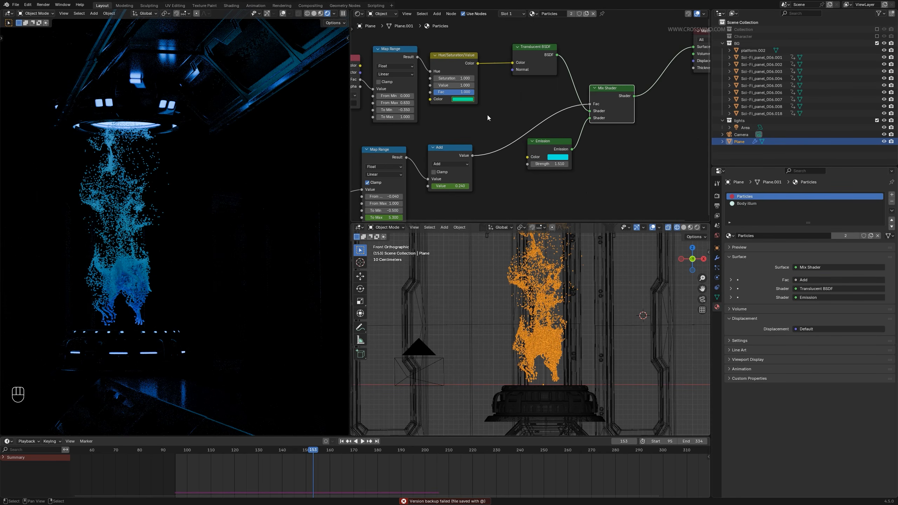
{"action": "key", "text": "z"}
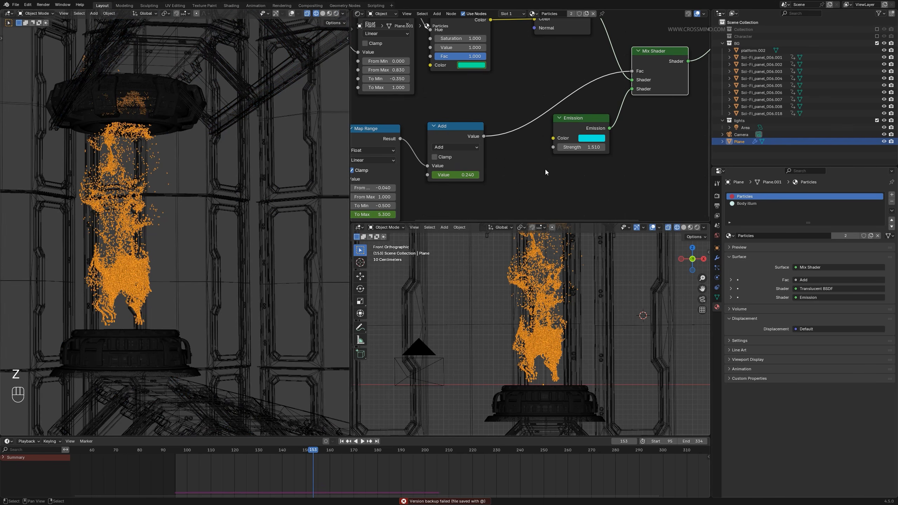
{"action": "left_click", "coordinate": [335, 13]}
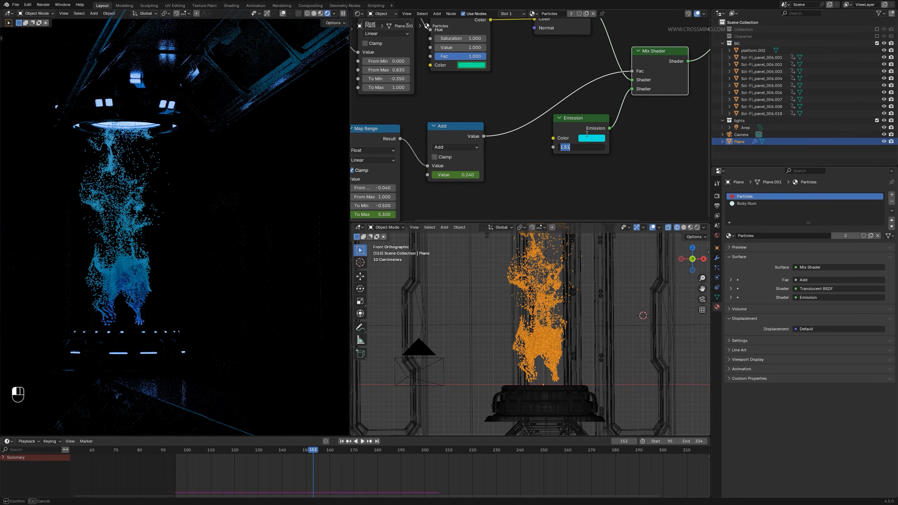
{"action": "key", "text": "ctrl+z"}
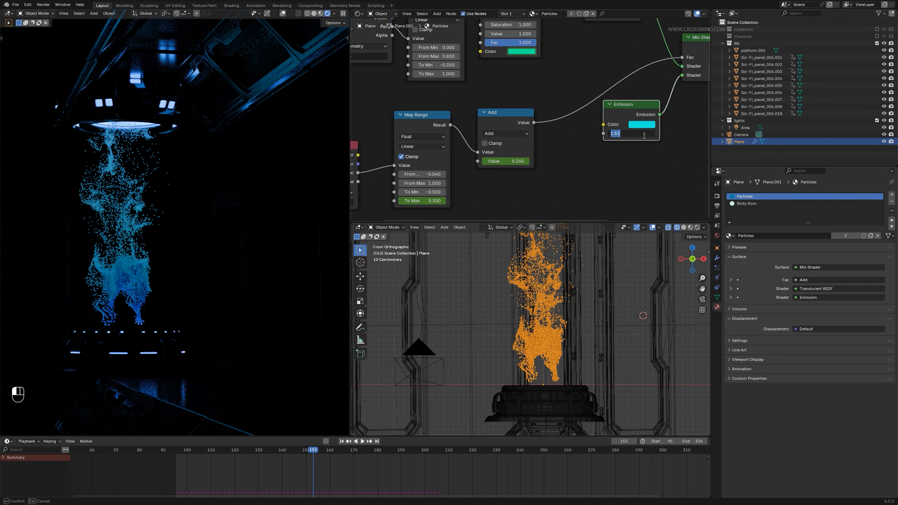
{"action": "left_click", "coordinate": [644, 135]}
{"action": "type", "text": "5"}
{"action": "key", "text": "Return"}
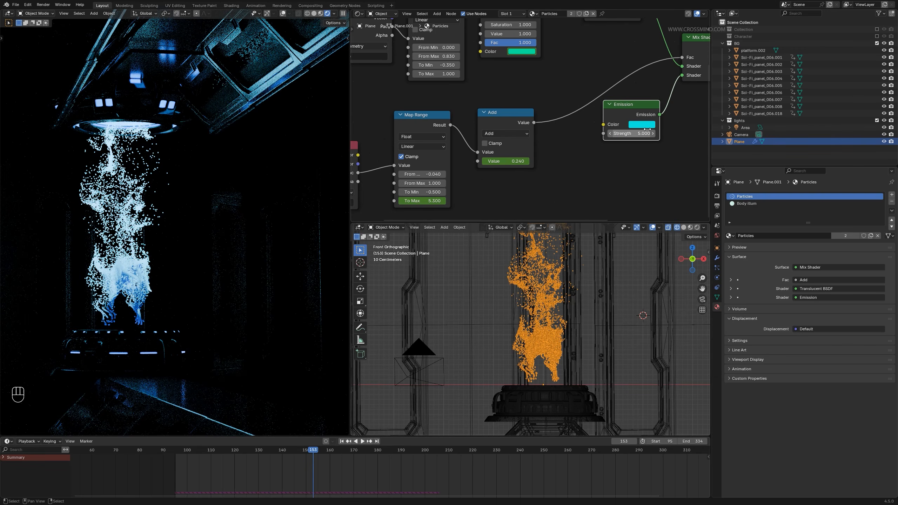
Step: Set To Min to -0.460 on the age Map Range node and play the particles to frame 116
{"action": "middle_click_drag", "start_coordinate": [490, 173], "coordinate": [565, 158]}
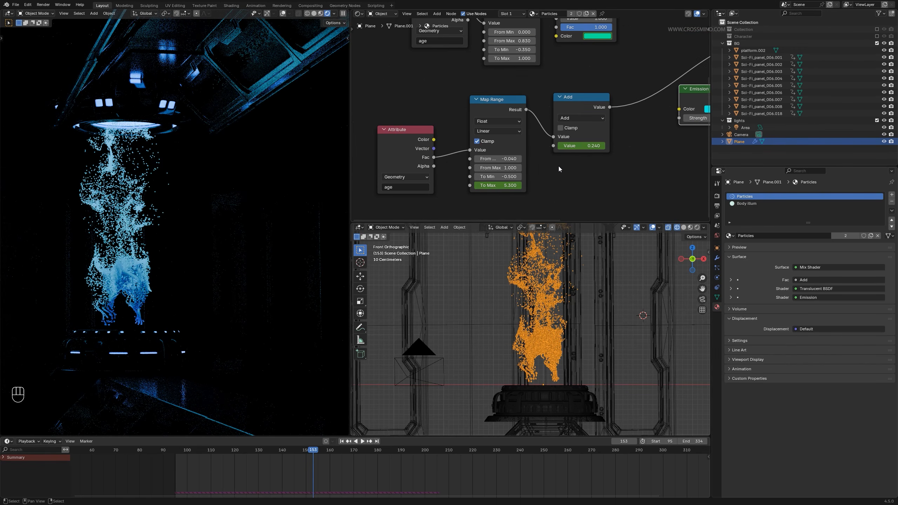
{"action": "left_click_drag", "start_coordinate": [499, 177], "coordinate": [493, 174]}
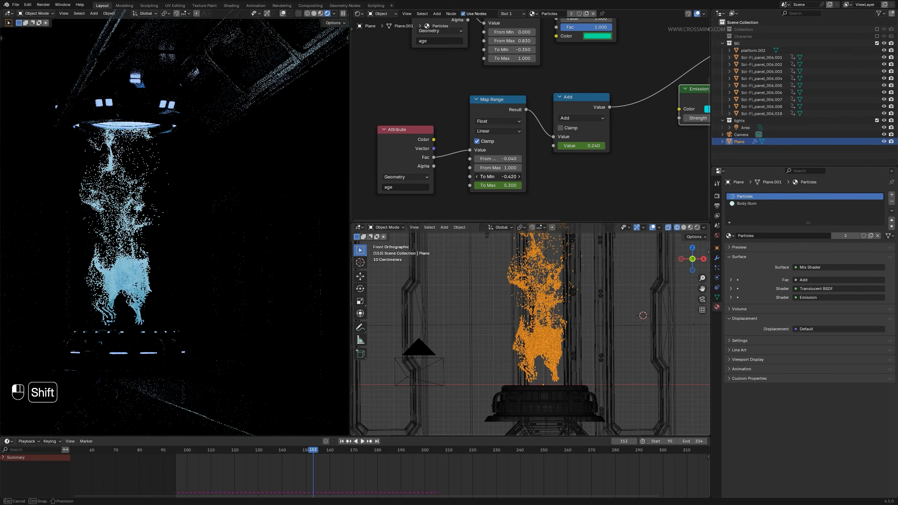
{"action": "key", "text": "space"}
{"action": "key", "text": "space"}
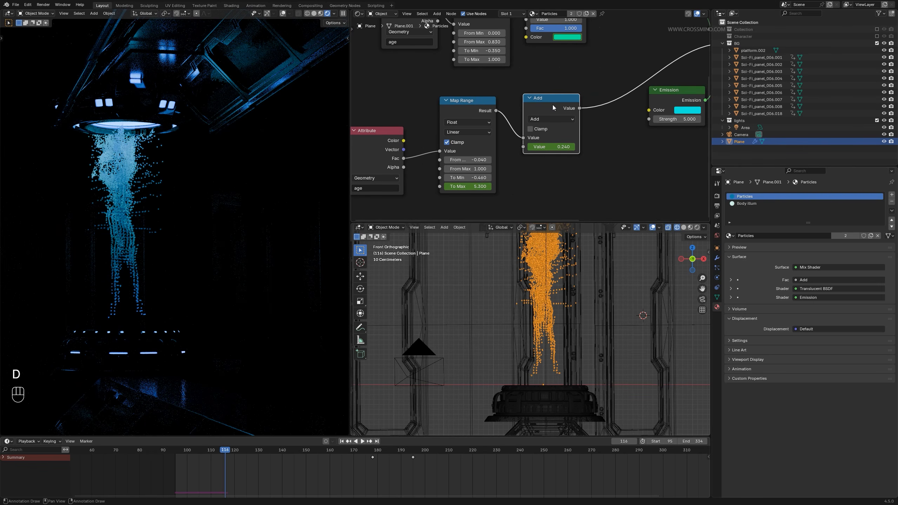
Step: Duplicate the Add node between it and the Mix Shader factor, switch the copy to Multiply and set its value to 1.650
{"action": "key", "text": "shift+d"}
{"action": "left_click", "coordinate": [622, 107]}
{"action": "left_click", "coordinate": [623, 117]}
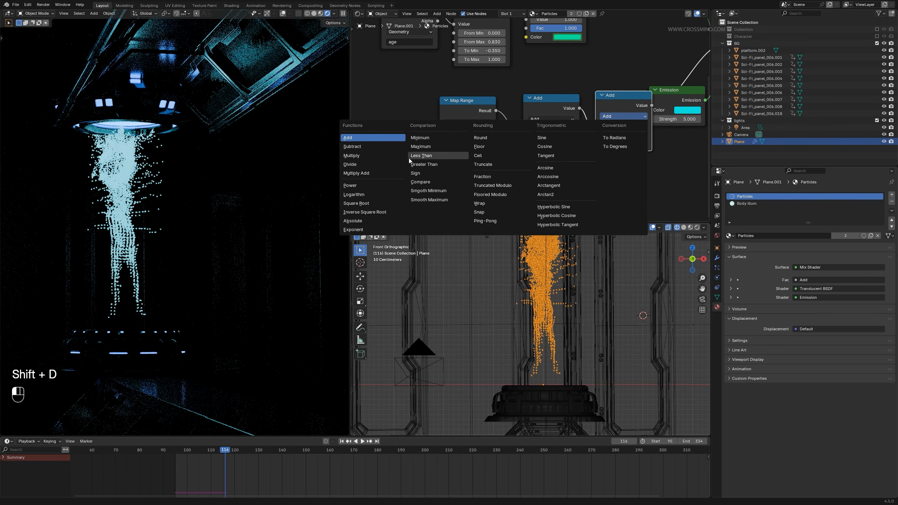
{"action": "left_click", "coordinate": [397, 158]}
{"action": "middle_click_drag", "start_coordinate": [604, 175], "coordinate": [572, 178]}
{"action": "scroll", "coordinate": [584, 160], "scroll_direction": "up", "scroll_amount": 2}
{"action": "left_click_drag", "start_coordinate": [587, 143], "coordinate": [596, 160], "text": "shift"}
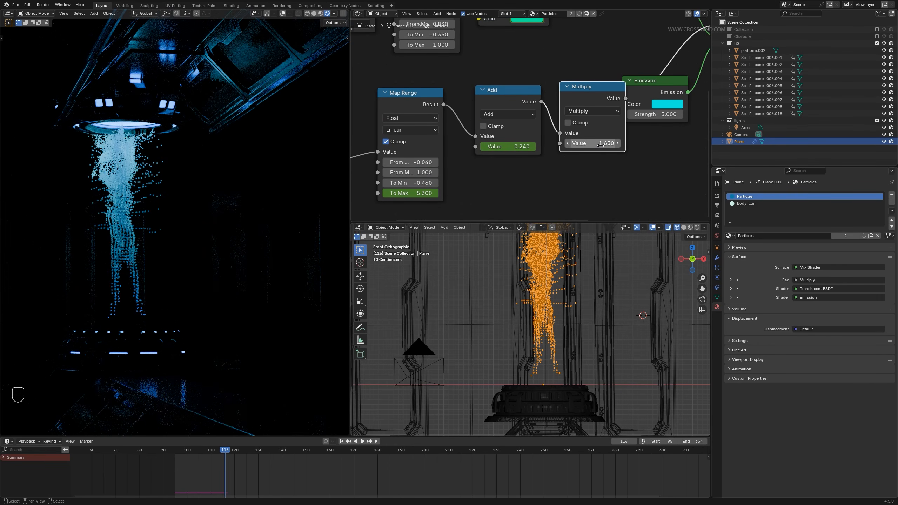
Step: Keyframe the Multiply node's value at 1.650 on frame 116 and at 0.350 on frame 129
{"action": "key", "text": "i"}
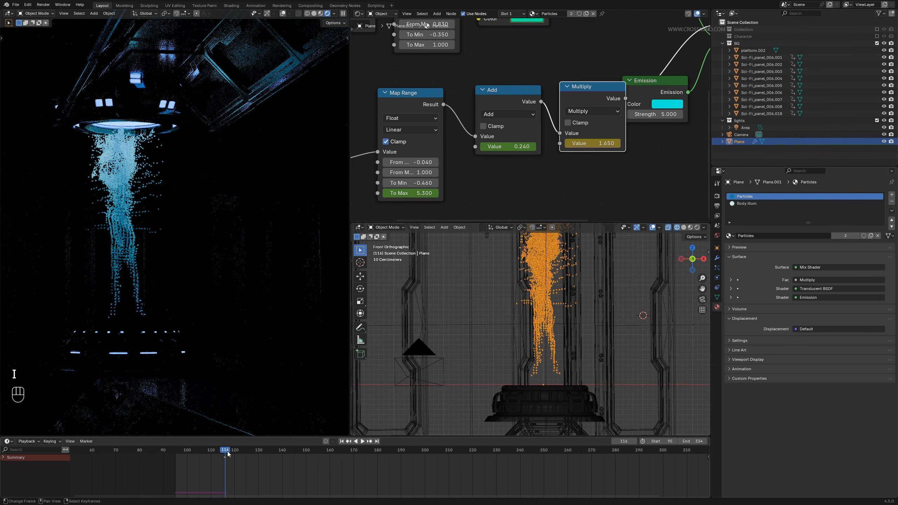
{"action": "key", "text": "space"}
{"action": "key", "text": "space"}
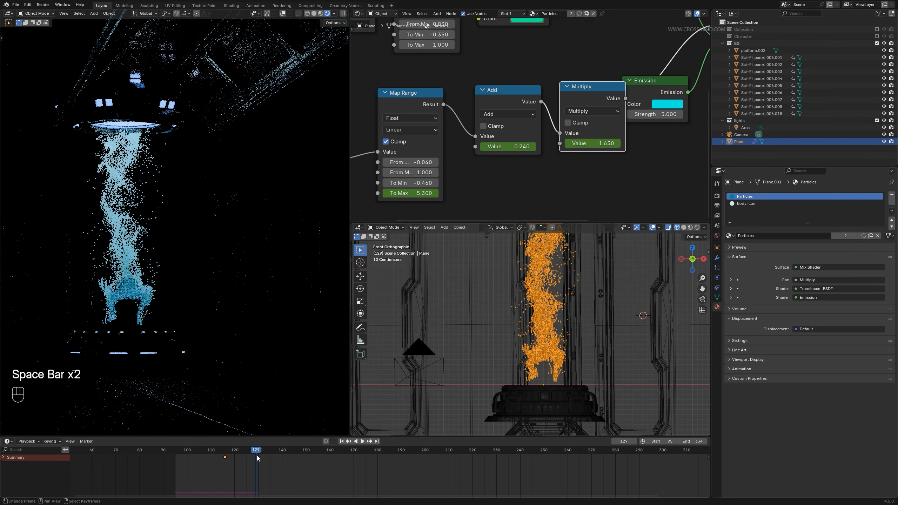
{"action": "mouse_move", "coordinate": [601, 143]}
{"action": "left_mouse_down"}
{"action": "mouse_move", "coordinate": [575, 143]}
{"action": "mouse_move", "coordinate": [604, 143]}
{"action": "left_mouse_up"}
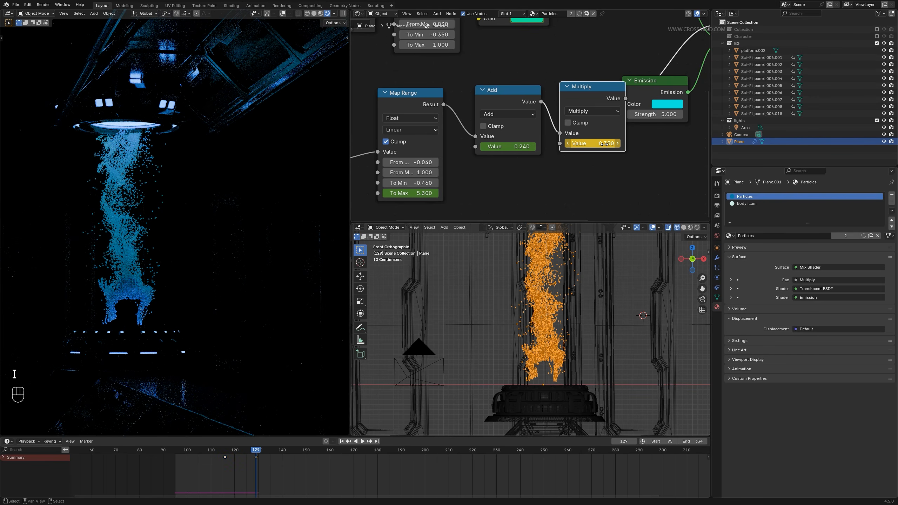
Step: Keyframe the Add node's value at 0.180 on frame 144 and at 0.153 on frame 166
{"action": "left_click_drag", "start_coordinate": [522, 146], "coordinate": [501, 147], "text": "shift"}
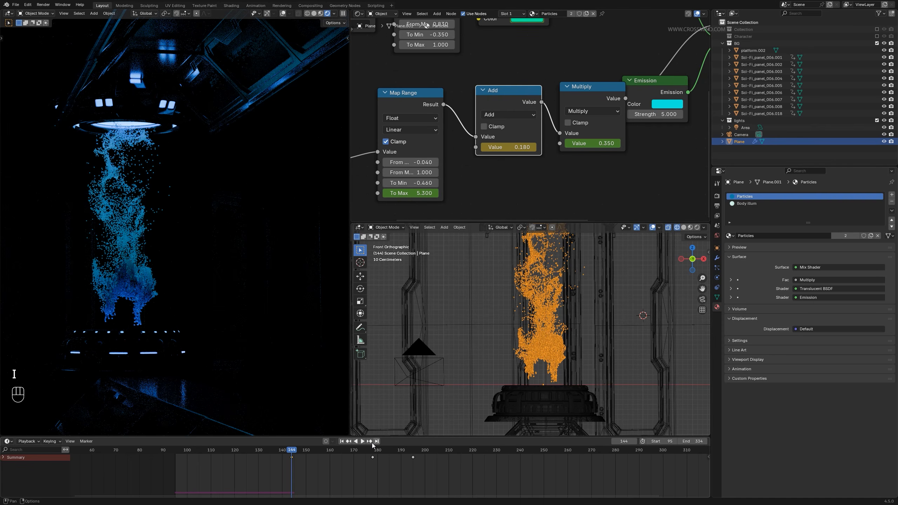
{"action": "left_click_drag", "start_coordinate": [311, 455], "coordinate": [344, 455]}
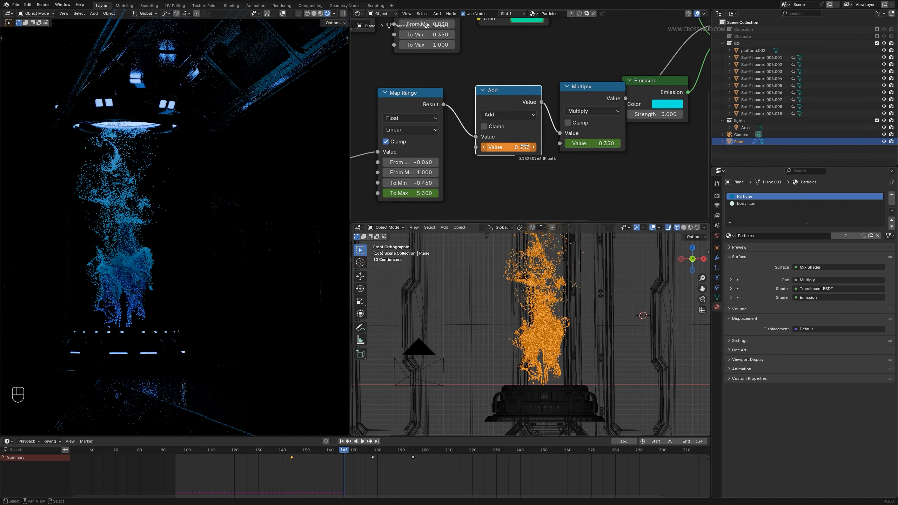
{"action": "key", "text": "space"}
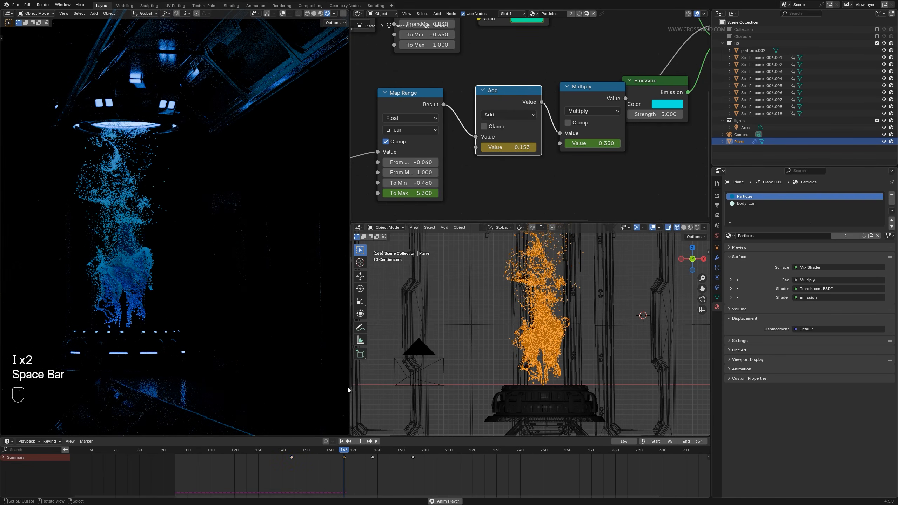
Step: Delete all keyframes of the Add node's value and return to the first frame
{"action": "key", "text": "a"}
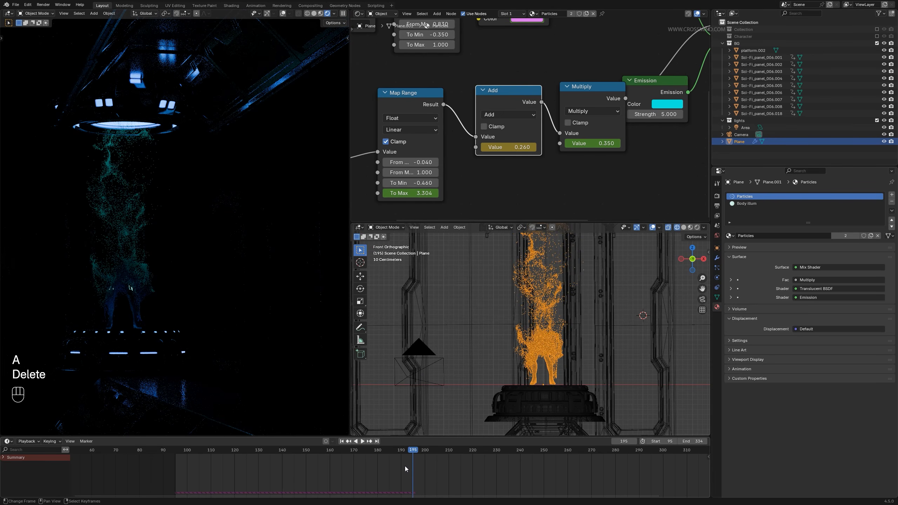
{"action": "key", "text": "Delete"}
{"action": "left_click", "coordinate": [342, 441]}
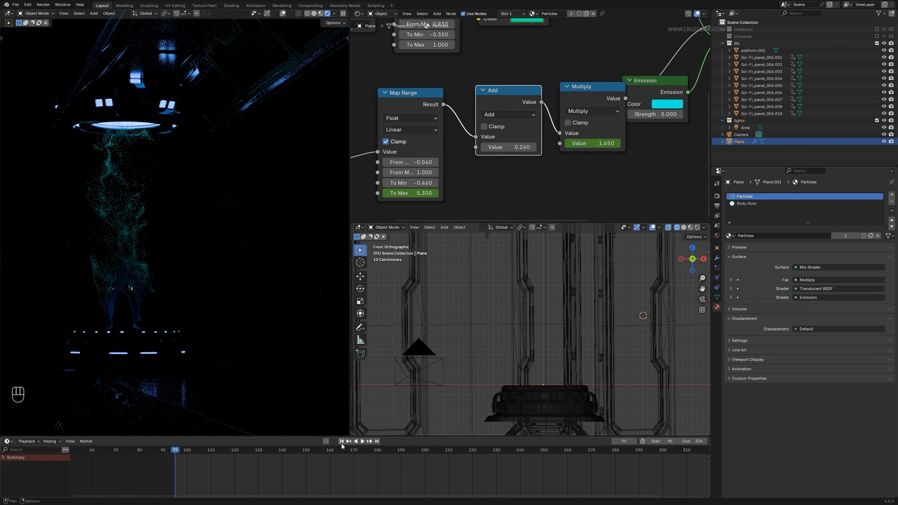
{"action": "key", "text": "ctrl+z"}
{"action": "key", "text": "ctrl+z"}
{"action": "key", "text": "ctrl+z"}
{"action": "key", "text": "a"}
{"action": "key", "text": "Delete"}
Step: Keyframe the Add node's value at 0.230 on frame 122 and at 0.160 on frame 144
{"action": "key", "text": "space"}
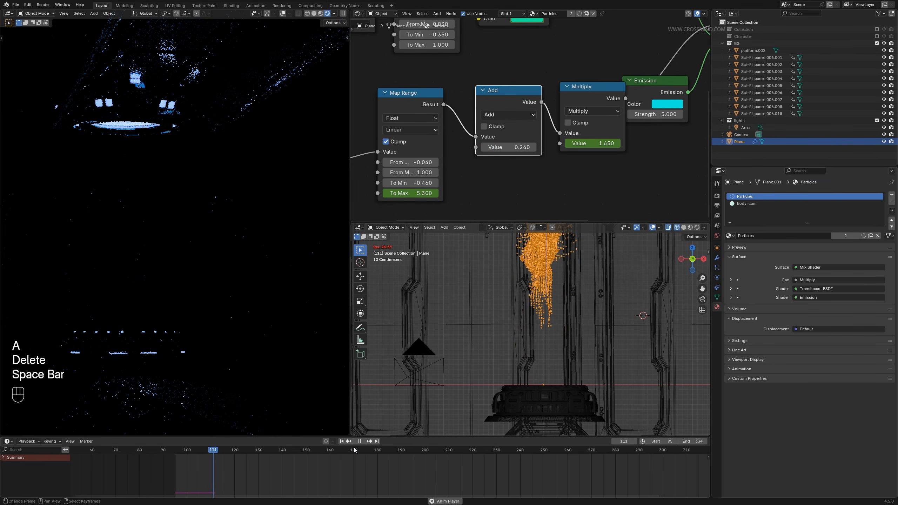
{"action": "key", "text": "space"}
{"action": "mouse_move", "coordinate": [508, 147]}
{"action": "left_mouse_down", "text": "shift"}
{"action": "mouse_move", "coordinate": [524, 147]}
{"action": "mouse_move", "coordinate": [510, 148]}
{"action": "left_mouse_up", "text": "shift"}
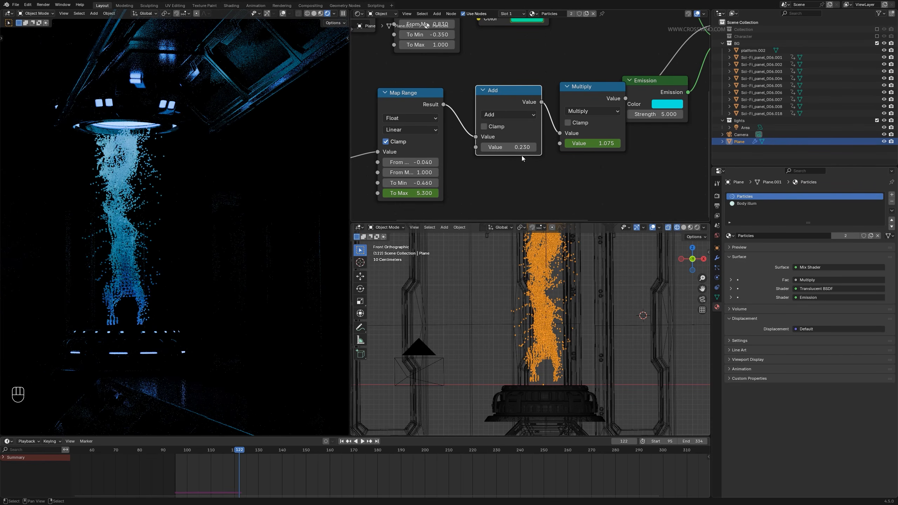
{"action": "key", "text": "space"}
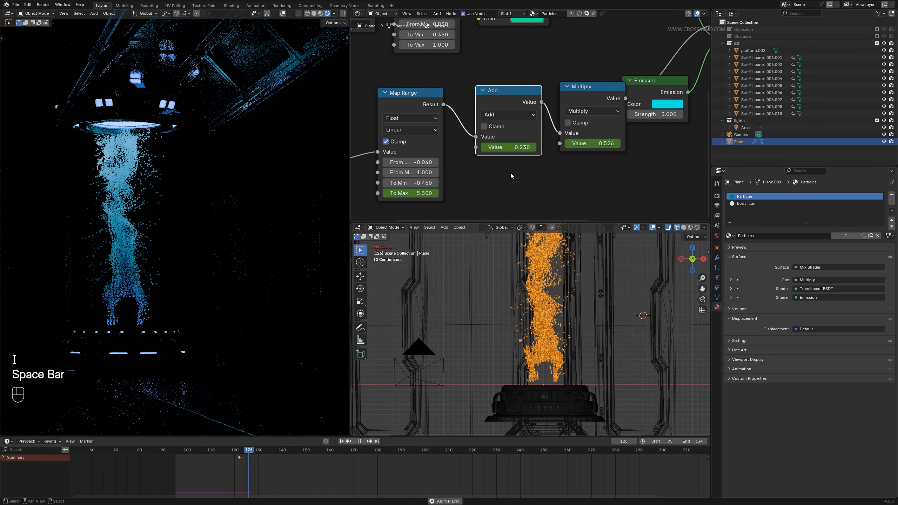
{"action": "key", "text": "space"}
{"action": "left_click_drag", "start_coordinate": [522, 148], "coordinate": [519, 148], "text": "shift"}
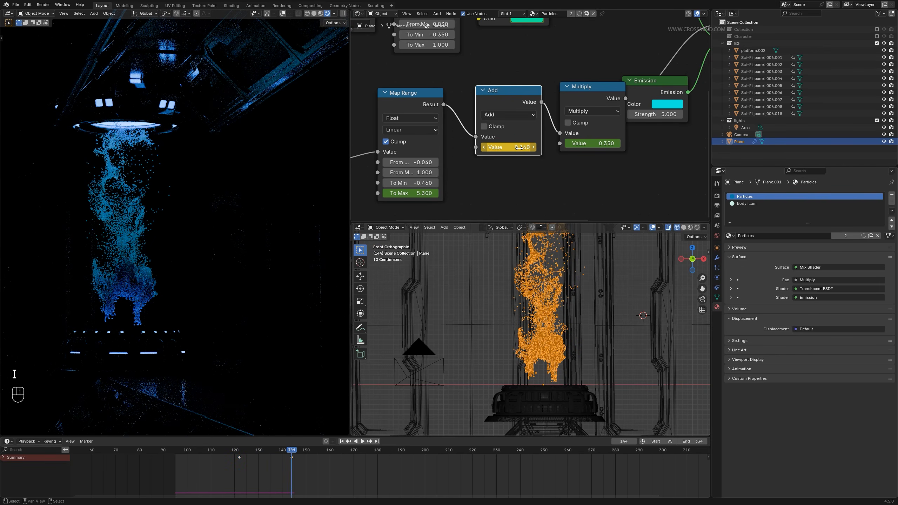
Step: Keyframe the Add node's value at 0.060 on frame 169 and play on to frame 190
{"action": "key", "text": "space"}
{"action": "key", "text": "space"}
{"action": "key", "text": "space"}
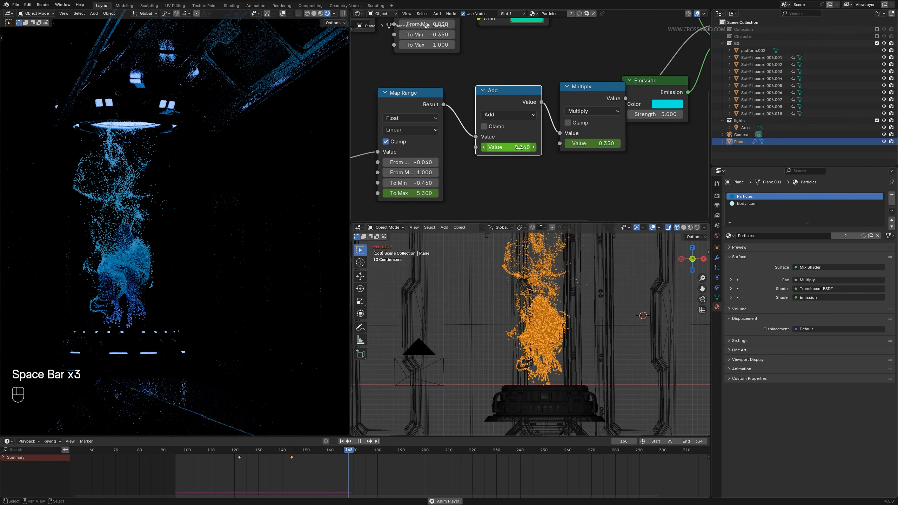
{"action": "key", "text": "space"}
{"action": "left_click_drag", "start_coordinate": [519, 147], "coordinate": [513, 147], "text": "shift"}
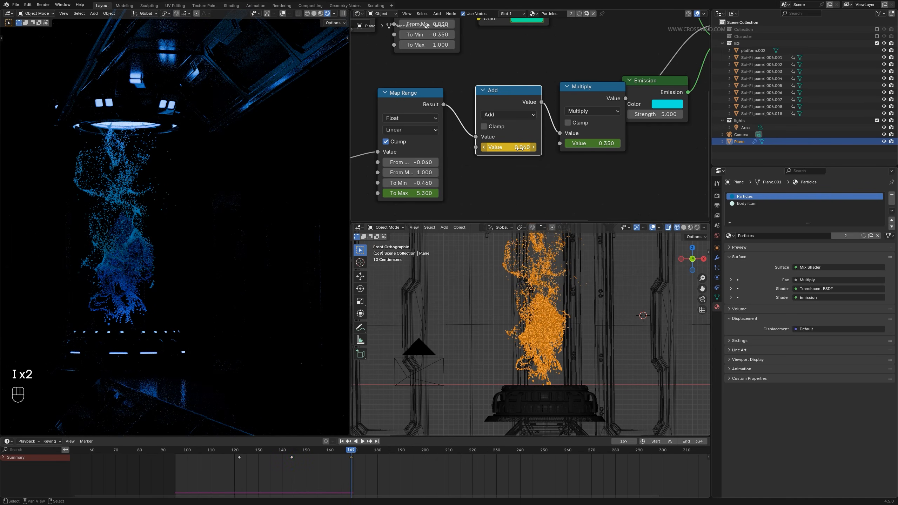
{"action": "key", "text": "space"}
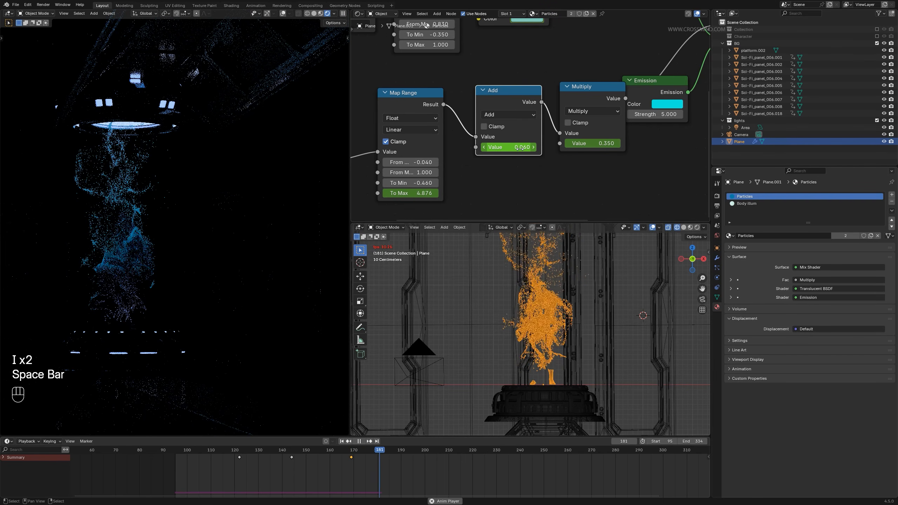
{"action": "key", "text": "space"}
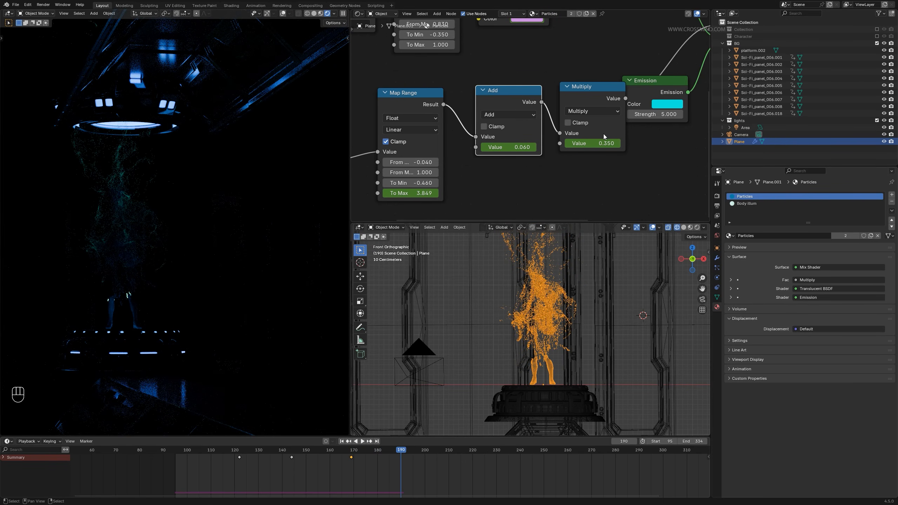
Step: Keyframe the Multiply node's value at 0.350 on frame 169, play on to frame 181 and save the file
{"action": "left_click", "coordinate": [604, 105]}
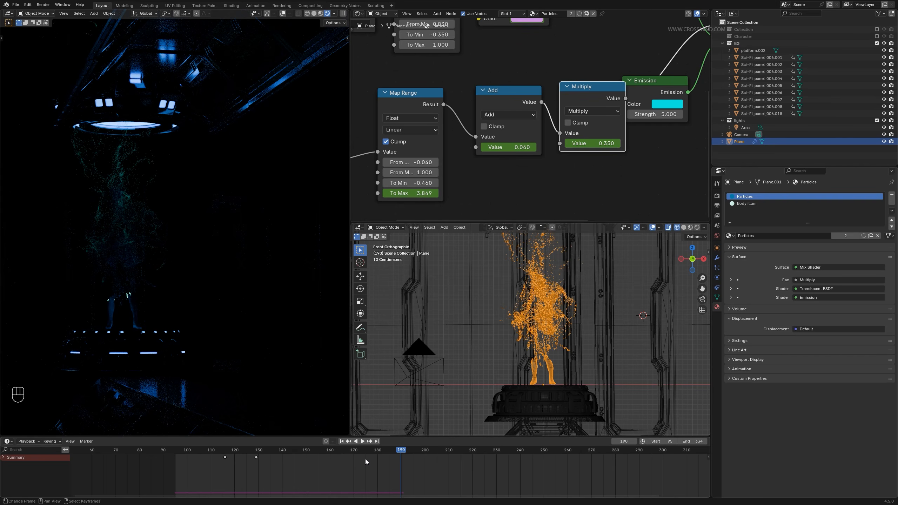
{"action": "left_click", "coordinate": [352, 451]}
{"action": "key", "text": "space"}
{"action": "key", "text": "space"}
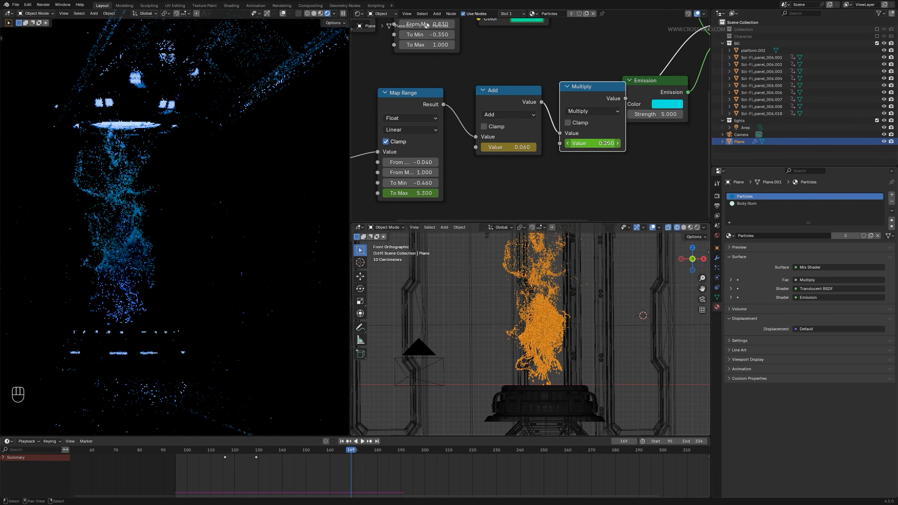
{"action": "key", "text": "ctrl+s"}
Step: Duplicate the area light in the side view and place the copy lower, just above the bottom platform
{"action": "scroll", "coordinate": [562, 308], "scroll_direction": "down", "scroll_amount": 5}
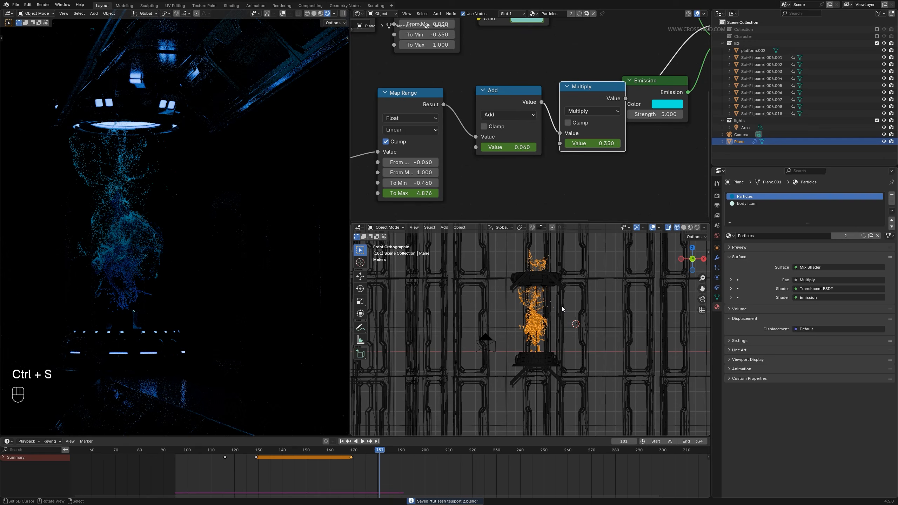
{"action": "left_click", "coordinate": [542, 289]}
{"action": "scroll", "coordinate": [570, 353], "scroll_direction": "up", "scroll_amount": 1}
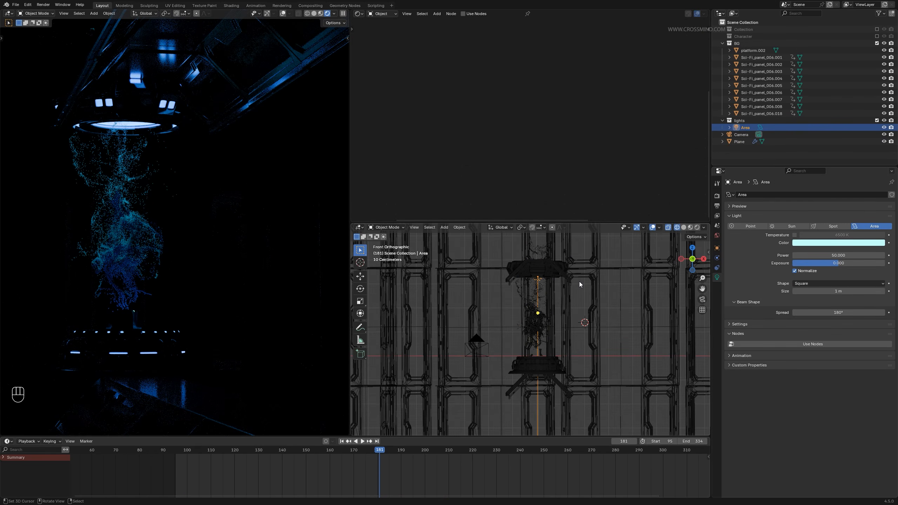
{"action": "key", "text": "KP_1"}
{"action": "key", "text": "KP_3"}
{"action": "key", "text": "shift+d"}
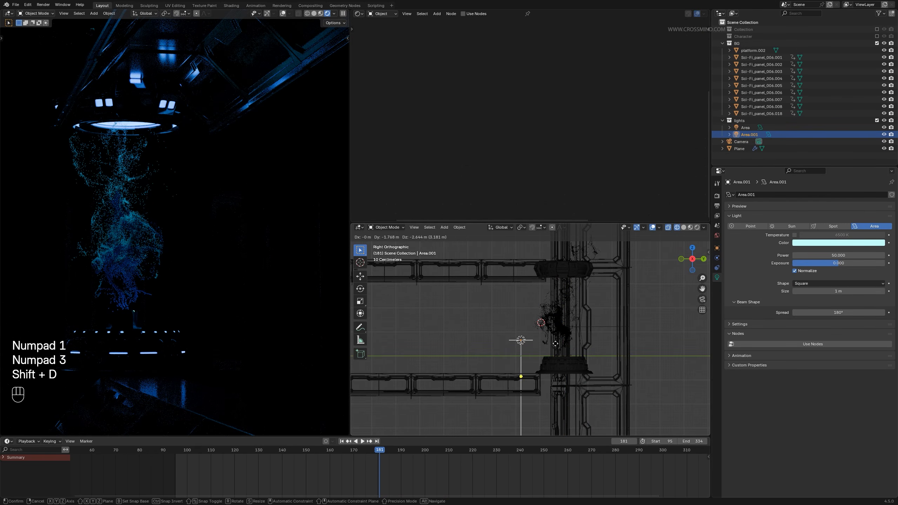
{"action": "left_click", "coordinate": [560, 347]}
Step: Give the duplicated area light a warm salmon-red color, about #FF7064
{"action": "left_click", "coordinate": [838, 242]}
{"action": "left_click", "coordinate": [850, 164]}
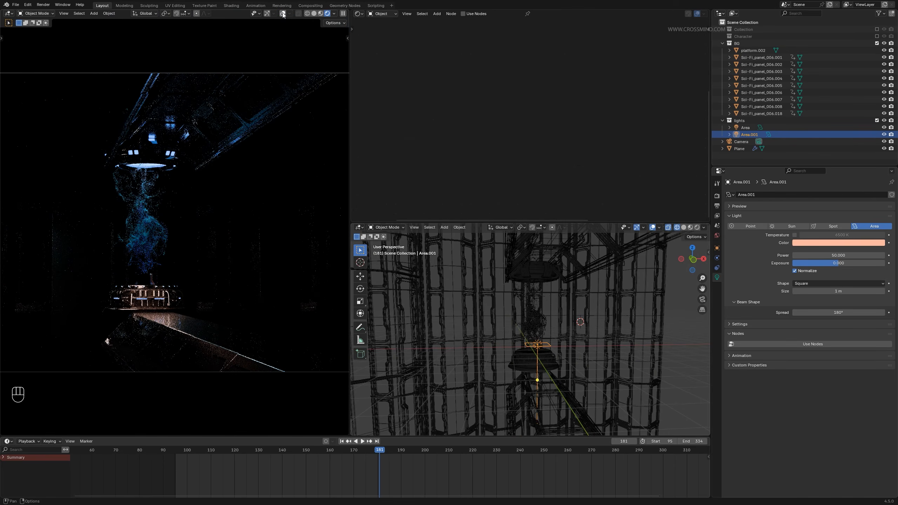
{"action": "scroll", "coordinate": [563, 349], "scroll_direction": "up", "scroll_amount": 4}
{"action": "left_click", "coordinate": [838, 242]}
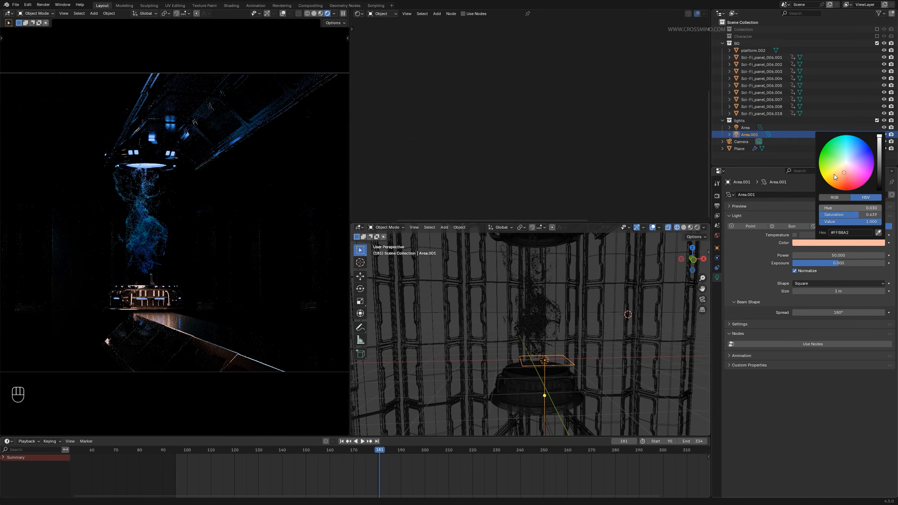
{"action": "left_click_drag", "start_coordinate": [834, 174], "coordinate": [845, 180]}
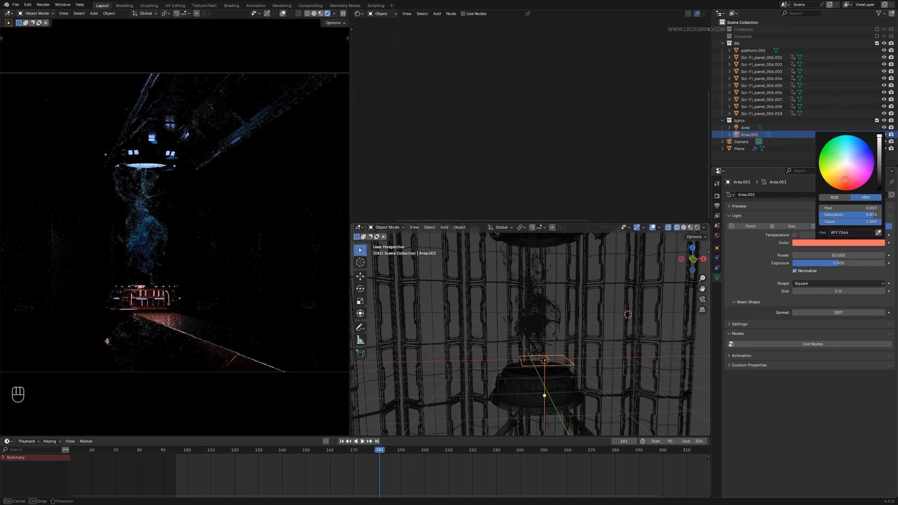
Step: Set the salmon-red area light's power to 44.7 and scale the light up about 1.5 times
{"action": "left_click_drag", "start_coordinate": [839, 255], "coordinate": [833, 255]}
{"action": "key", "text": "s"}
{"action": "left_click", "coordinate": [495, 280]}
Step: Enlarge the rendered camera view and enable denoising for the viewport render
{"action": "left_click_drag", "start_coordinate": [351, 280], "coordinate": [475, 280]}
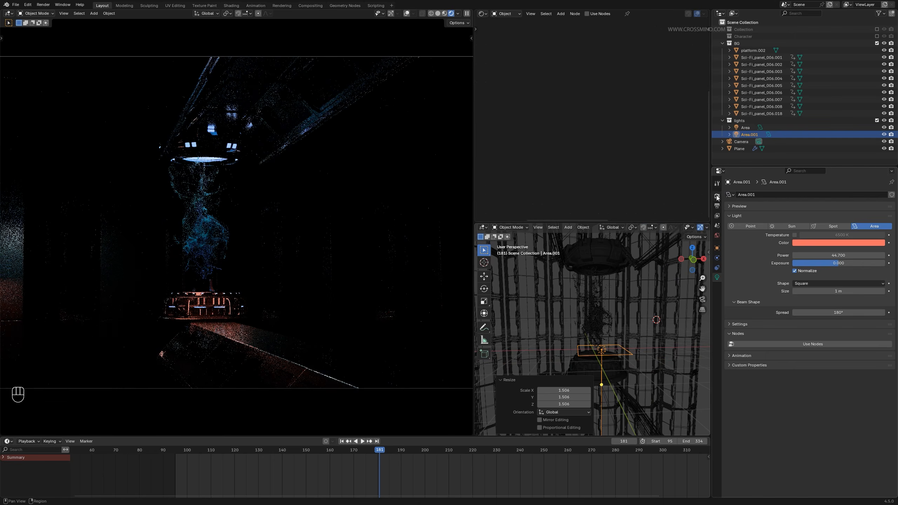
{"action": "left_click", "coordinate": [718, 196]}
{"action": "left_click", "coordinate": [738, 278]}
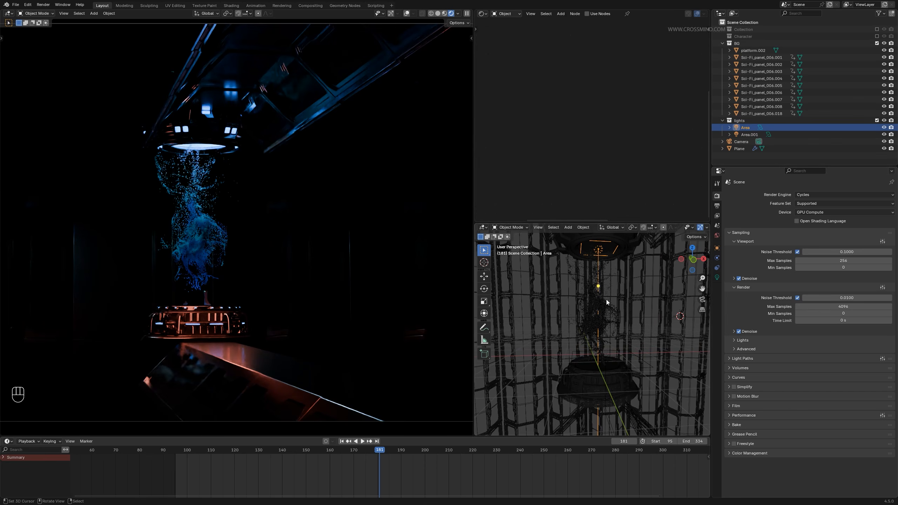
Step: Duplicate the upper area light, place the copy beside the particle column, rotate it about 42° and scale it down
{"action": "middle_click_drag", "start_coordinate": [606, 299], "coordinate": [604, 319], "text": "shift"}
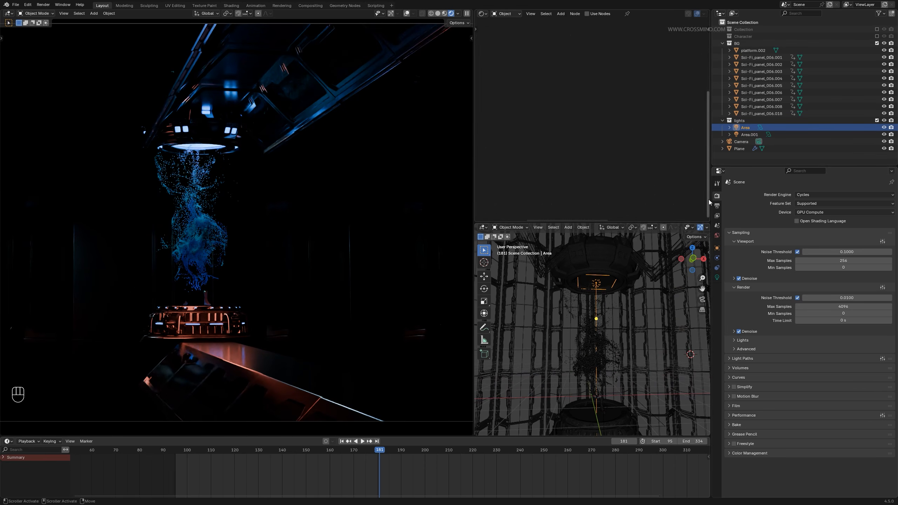
{"action": "left_click_drag", "start_coordinate": [711, 201], "coordinate": [766, 200]}
{"action": "scroll", "coordinate": [662, 261], "scroll_direction": "up", "scroll_amount": 2}
{"action": "scroll", "coordinate": [659, 261], "scroll_direction": "down", "scroll_amount": 2}
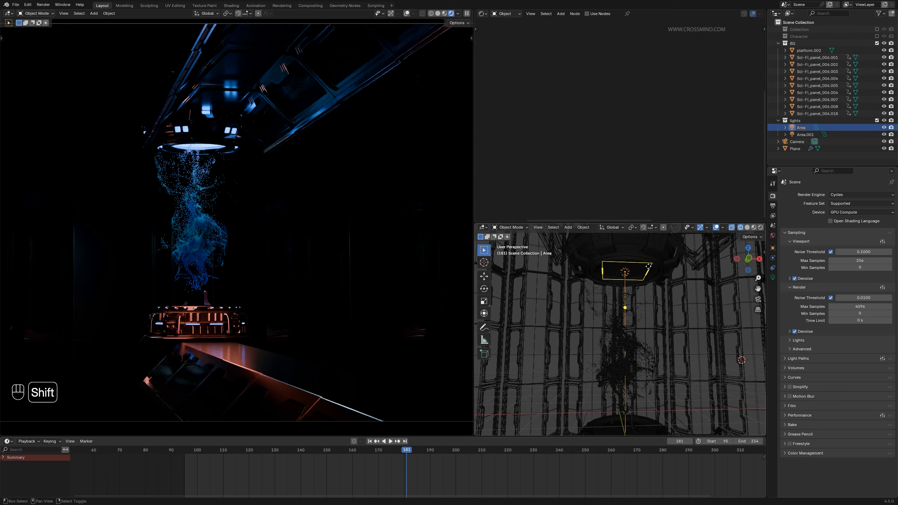
{"action": "key", "text": "shift+d"}
{"action": "left_click", "coordinate": [685, 303]}
{"action": "key", "text": "r"}
{"action": "left_click", "coordinate": [682, 315]}
{"action": "key", "text": "s"}
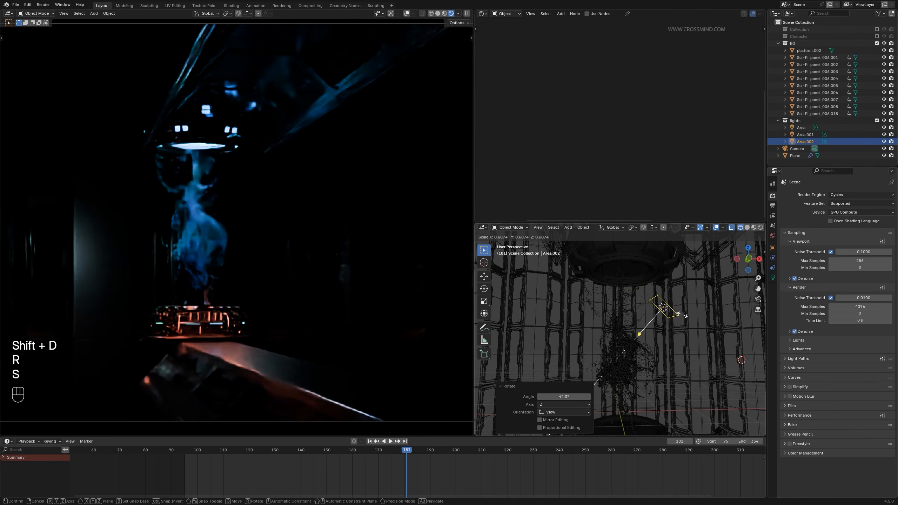
{"action": "left_click", "coordinate": [676, 313]}
Step: Move the tilted light copy slightly lower beside the particles and play the animation in the camera view
{"action": "key", "text": "g"}
{"action": "left_click", "coordinate": [666, 328]}
{"action": "middle_click_drag", "start_coordinate": [665, 330], "coordinate": [621, 349]}
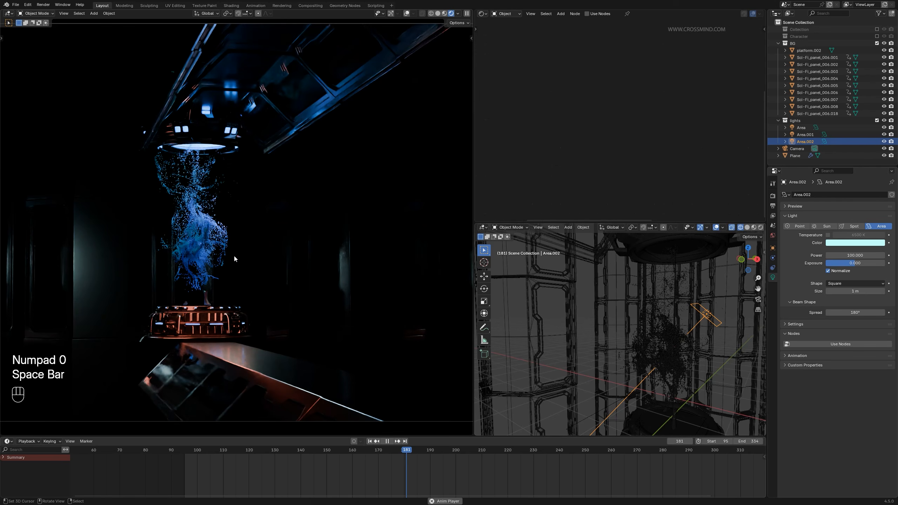
{"action": "key", "text": "space"}
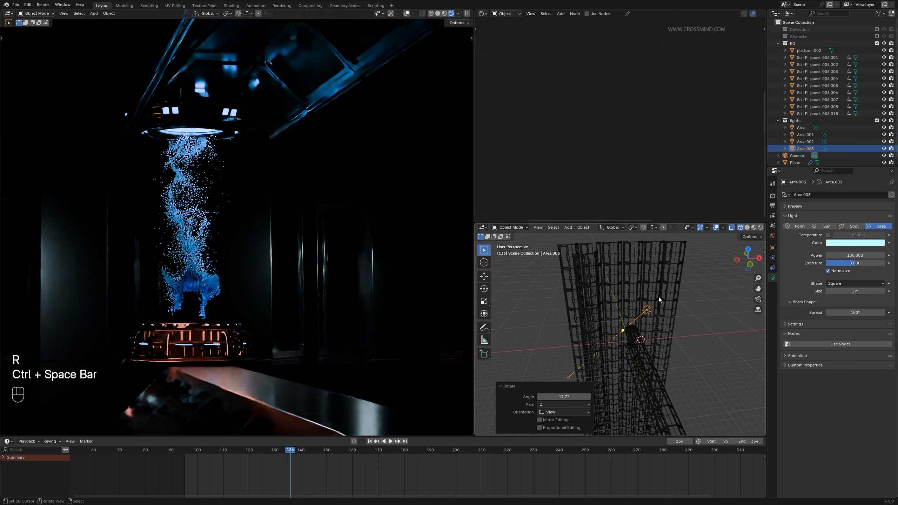
Step: Move the newest light copy, Area.003, over to the back wall panels, positioning it in the top view
{"action": "middle_click_drag", "start_coordinate": [658, 296], "coordinate": [643, 317]}
{"action": "key", "text": "g"}
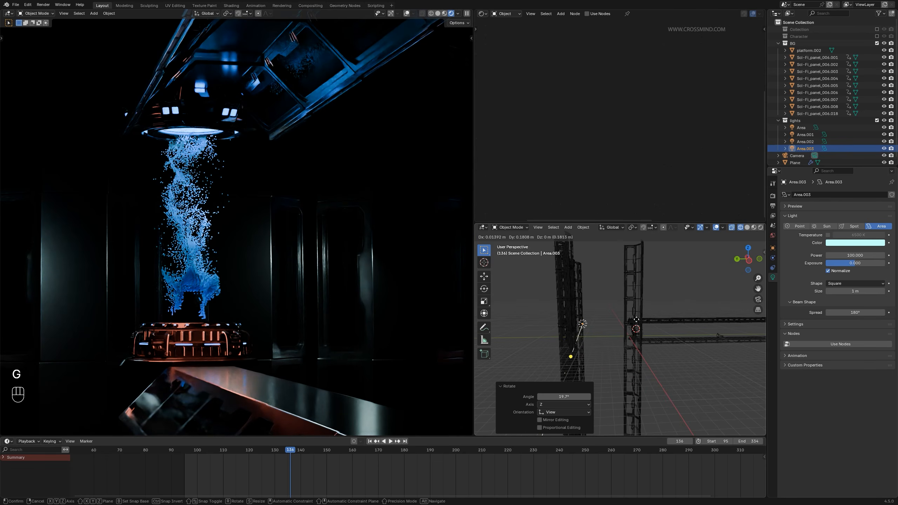
{"action": "left_click", "coordinate": [631, 322]}
{"action": "key", "text": "KP_7"}
{"action": "key", "text": "g"}
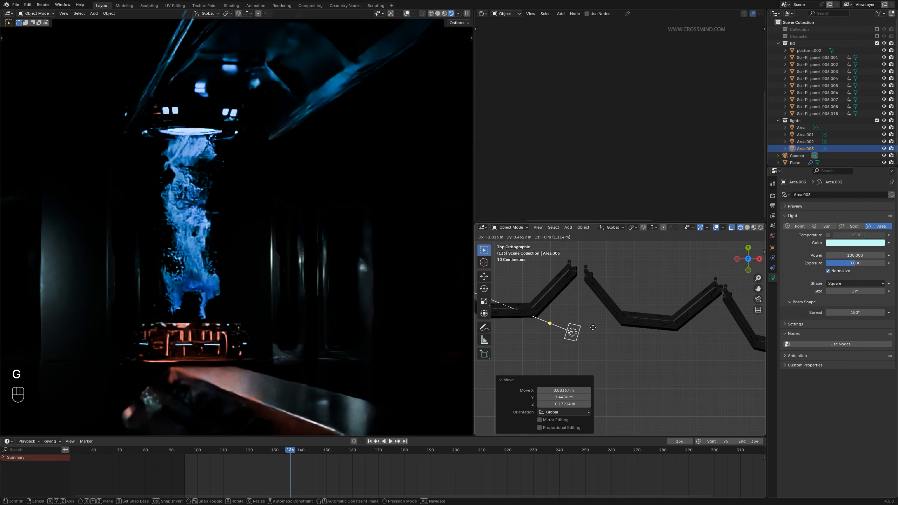
{"action": "left_click", "coordinate": [592, 328]}
{"action": "key", "text": "g"}
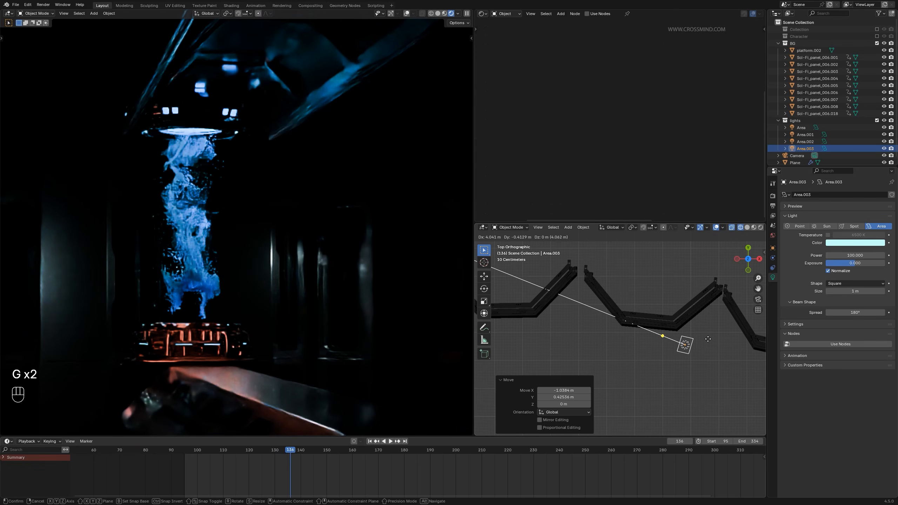
{"action": "left_click", "coordinate": [702, 336]}
Step: Set the wall light's power to 10 and shift it in the side view relative to the panels
{"action": "left_click", "coordinate": [863, 255]}
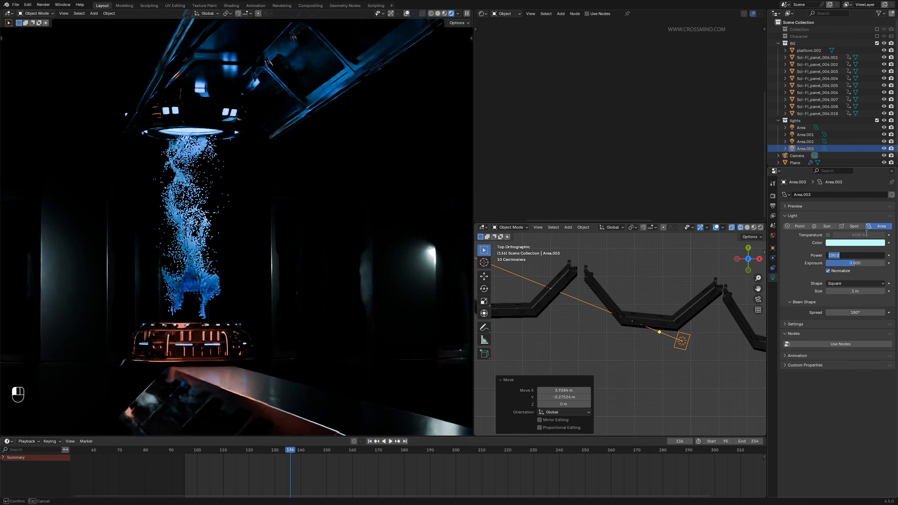
{"action": "key", "text": "Return"}
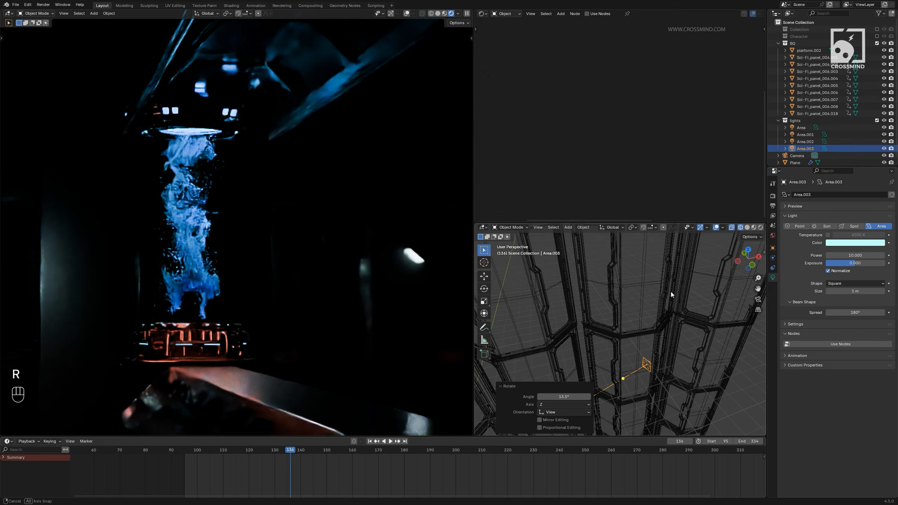
{"action": "middle_click_drag", "start_coordinate": [671, 292], "coordinate": [677, 334]}
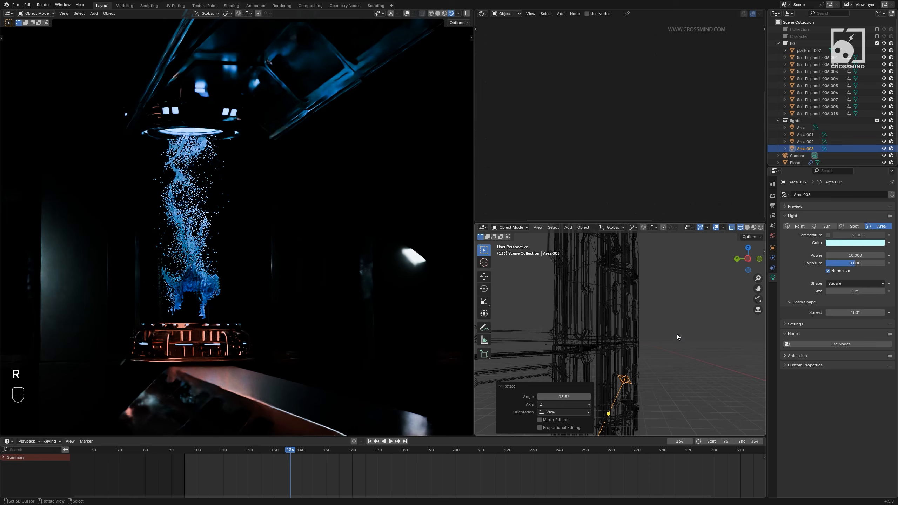
{"action": "key", "text": "g"}
{"action": "left_click", "coordinate": [674, 350]}
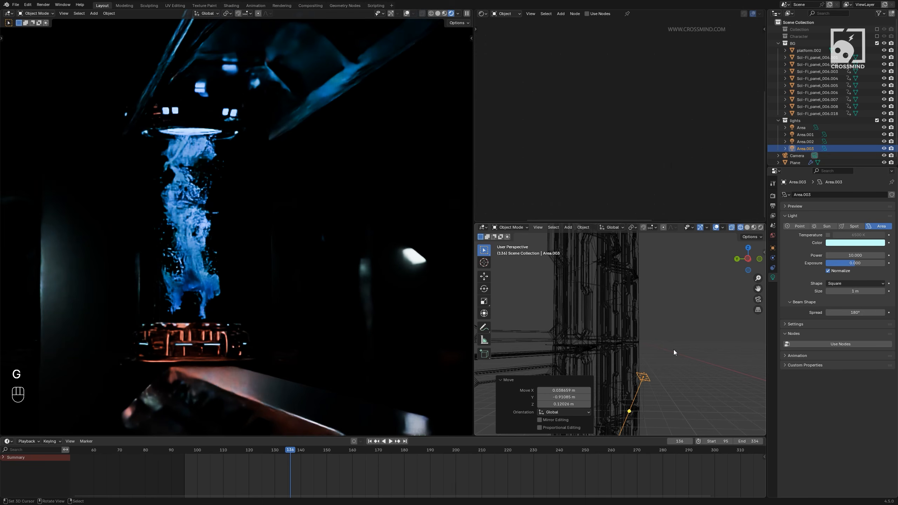
Step: Give the wall light a warm orange color and set its power to 2
{"action": "left_click", "coordinate": [842, 244]}
{"action": "left_click_drag", "start_coordinate": [845, 167], "coordinate": [842, 171]}
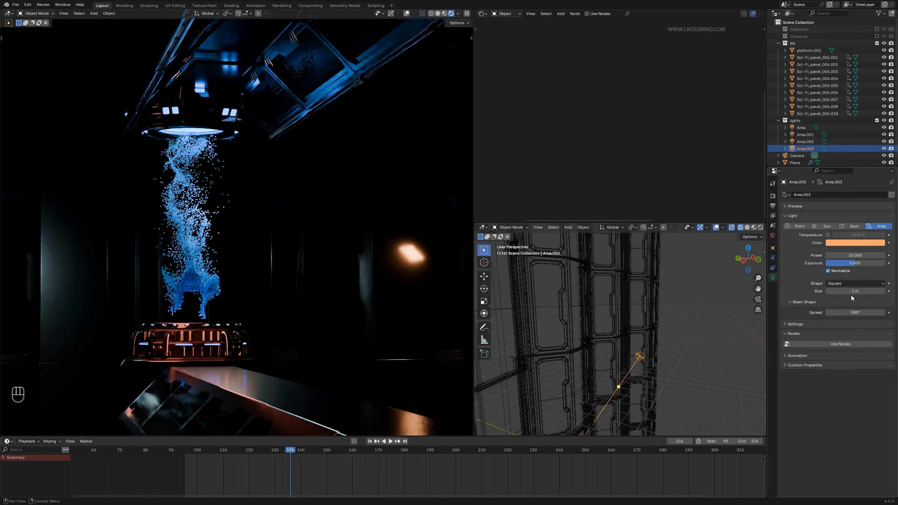
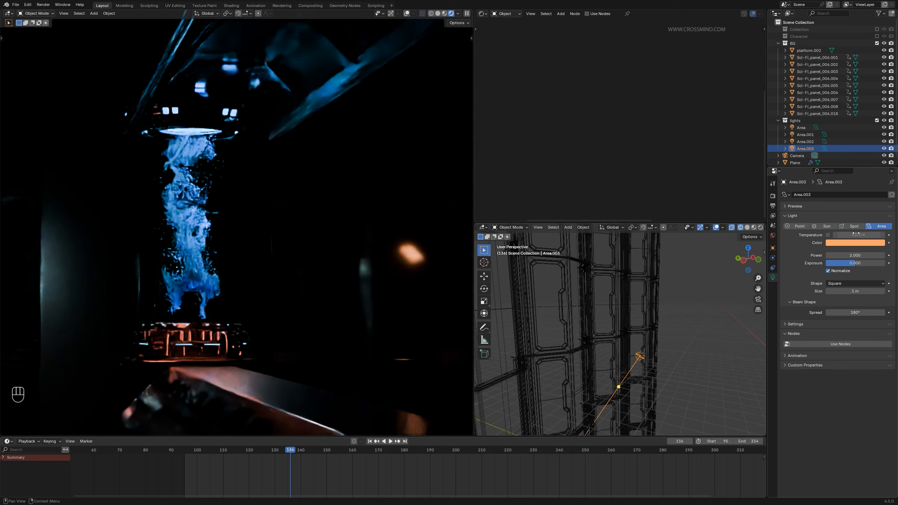
{"action": "right_click", "coordinate": [747, 389]}
{"action": "scroll", "coordinate": [628, 372], "scroll_direction": "down", "scroll_amount": 4}
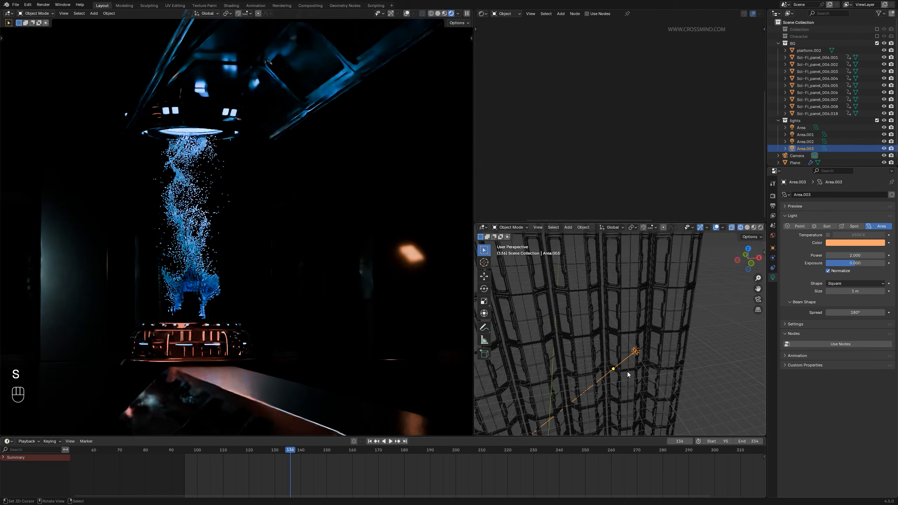
Step: Move the wall light farther from the back panels in the top view and scale it up about 1.7 times
{"action": "key", "text": "KP_7"}
{"action": "key", "text": "g"}
{"action": "left_click", "coordinate": [658, 377]}
{"action": "scroll", "coordinate": [658, 378], "scroll_direction": "up", "scroll_amount": 2}
{"action": "key", "text": "s"}
{"action": "left_click", "coordinate": [674, 361]}
Step: Recolor the wall light salmon red and duplicate it about 12 m along the back wall
{"action": "left_click", "coordinate": [855, 243]}
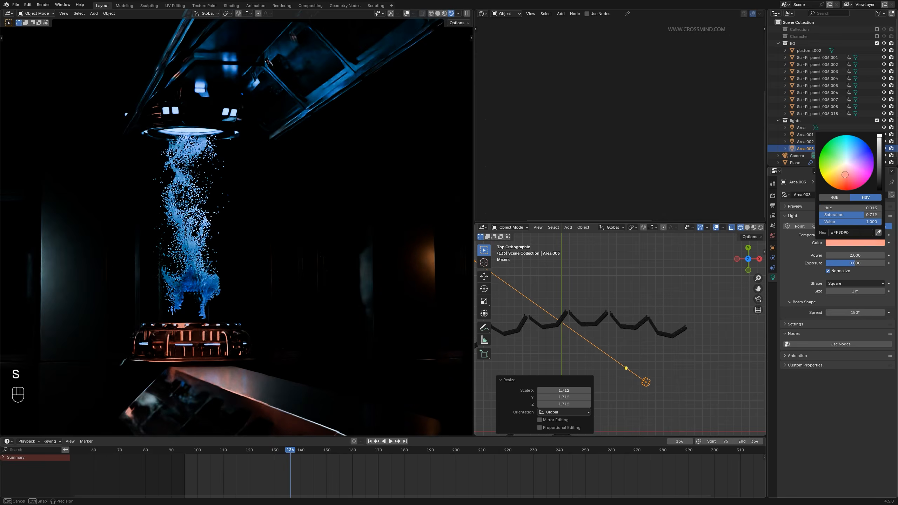
{"action": "left_click", "coordinate": [848, 179]}
{"action": "key", "text": "shift+d"}
{"action": "left_click", "coordinate": [562, 356]}
{"action": "middle_click_drag", "start_coordinate": [563, 355], "coordinate": [629, 286], "text": "shift"}
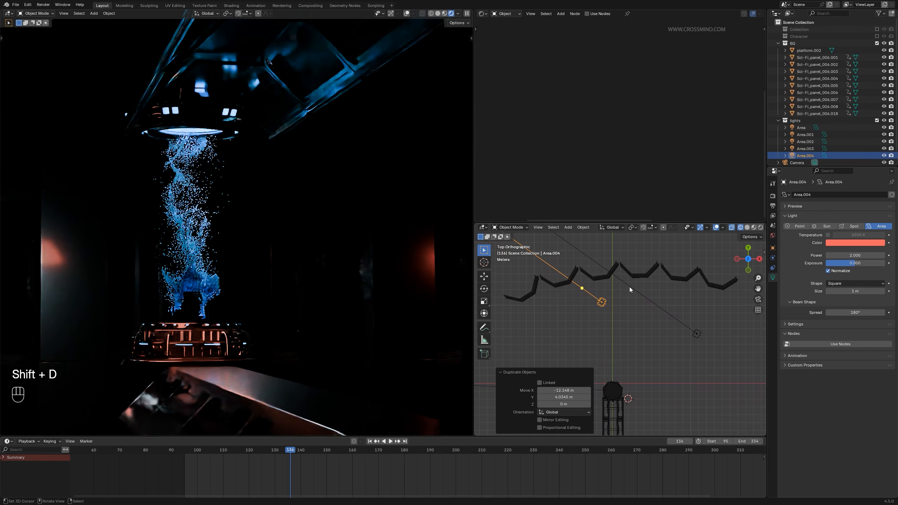
Step: Rotate the duplicated wall light 106° and give it a saturated blue color
{"action": "left_click", "coordinate": [605, 351]}
{"action": "left_click", "coordinate": [848, 244]}
{"action": "left_click", "coordinate": [857, 146]}
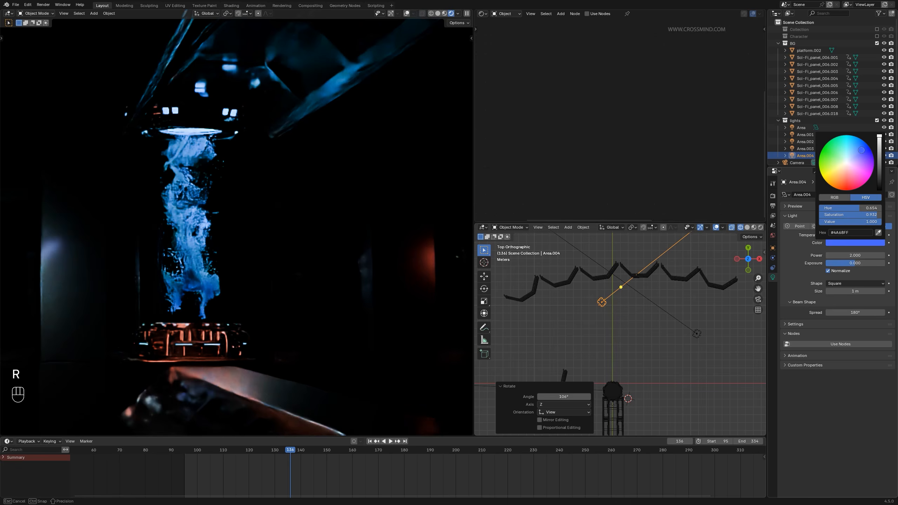
Step: Move the blue light farther along the back wall, then duplicate it by the detached side panel with the copy rotated -79°
{"action": "key", "text": "g"}
{"action": "left_click", "coordinate": [578, 339]}
{"action": "middle_click_drag", "start_coordinate": [578, 340], "coordinate": [603, 284], "text": "shift"}
{"action": "key", "text": "shift+d"}
{"action": "left_click", "coordinate": [619, 345]}
{"action": "key", "text": "r"}
{"action": "left_click", "coordinate": [589, 295]}
{"action": "scroll", "coordinate": [236, 223], "scroll_direction": "down", "scroll_amount": 4}
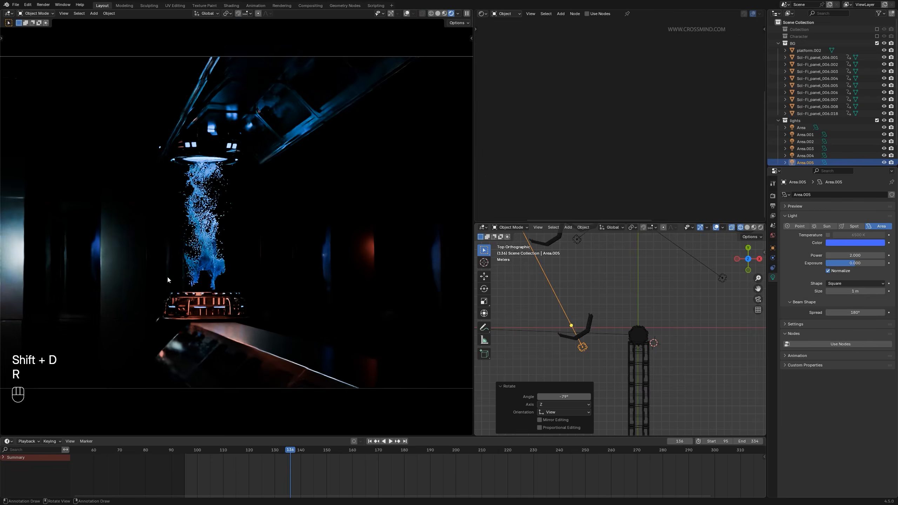
{"action": "scroll", "coordinate": [584, 344], "scroll_direction": "up", "scroll_amount": 2}
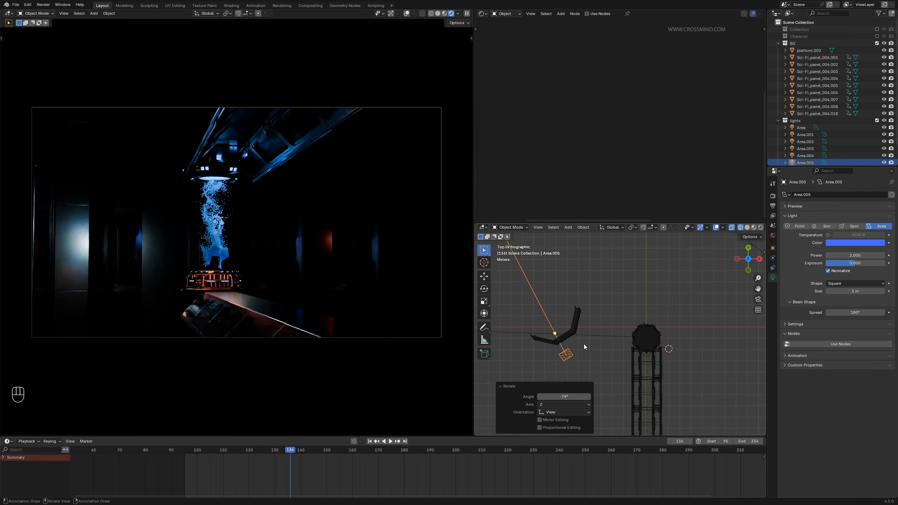
{"action": "middle_click_drag", "start_coordinate": [584, 344], "coordinate": [606, 286]}
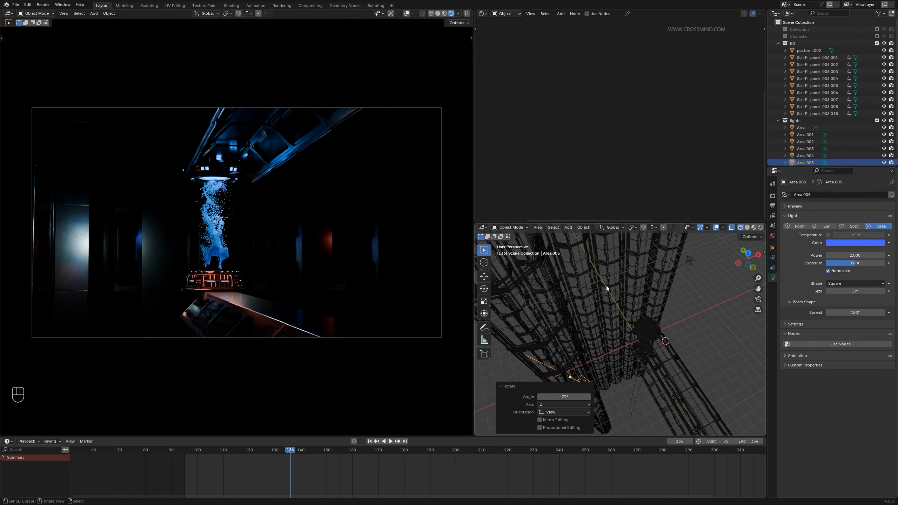
{"action": "key", "text": "KP_1"}
{"action": "key", "text": "KP_7"}
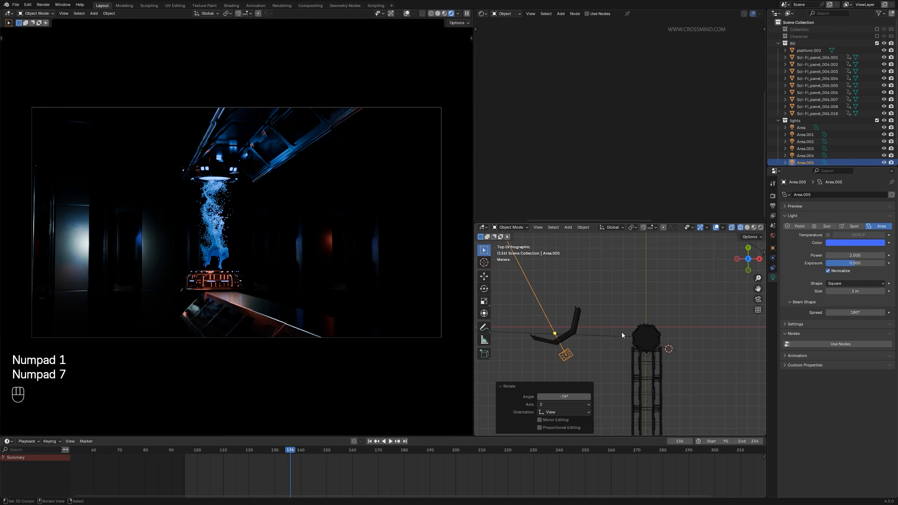
Step: Show the camera view in solid shading, then move and rotate the detached side wall panel closer to the platform
{"action": "middle_click_drag", "start_coordinate": [636, 343], "coordinate": [593, 316], "text": "shift"}
{"action": "right_click", "coordinate": [600, 303]}
{"action": "key", "text": "z"}
{"action": "key", "text": "z"}
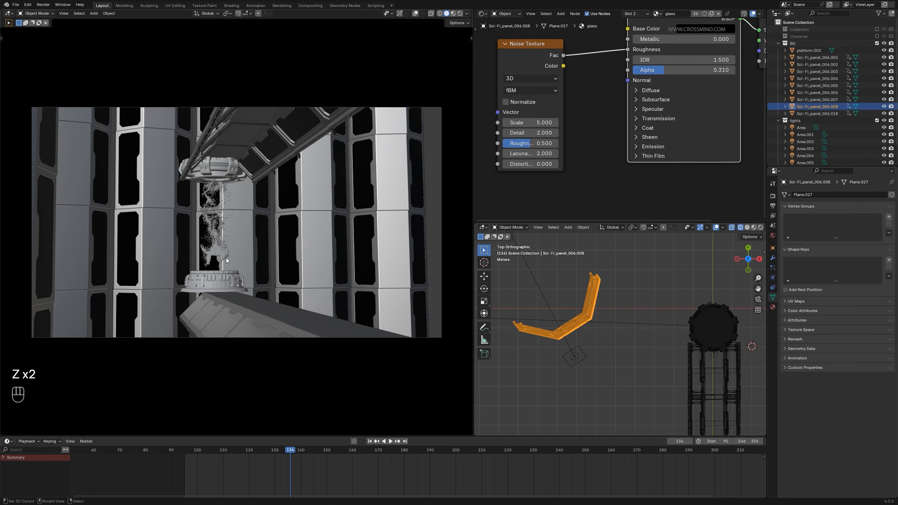
{"action": "key", "text": "g"}
{"action": "left_click", "coordinate": [653, 308]}
{"action": "key", "text": "r"}
{"action": "left_click", "coordinate": [657, 336]}
{"action": "key", "text": "g"}
{"action": "left_click", "coordinate": [653, 331]}
Step: Move the blue light near the side panel by about 2.6 m in X and -1.4 m in Y, and restore rendered shading
{"action": "right_click", "coordinate": [575, 358]}
{"action": "key", "text": "g"}
{"action": "left_click", "coordinate": [626, 383]}
{"action": "left_click", "coordinate": [459, 13]}
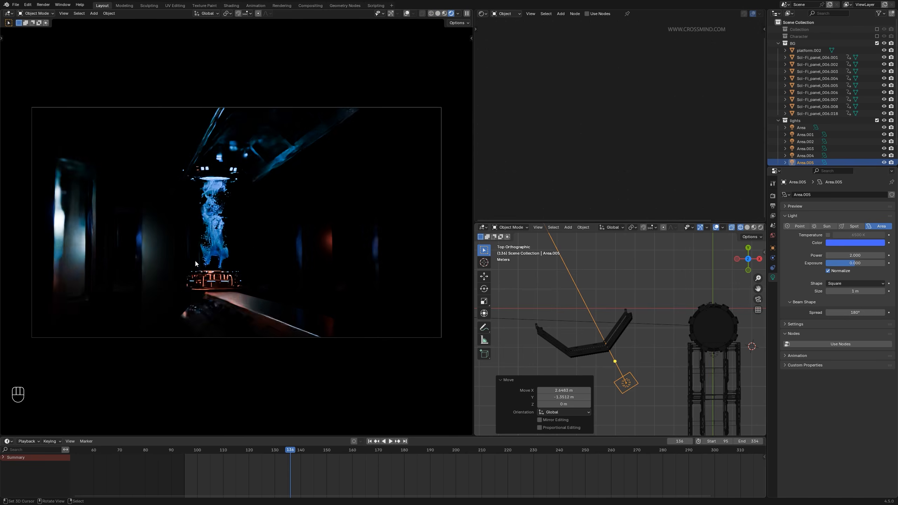
Step: Duplicate the side panel's blue light, place the copy about 3.3 m higher and rotate it about -70°
{"action": "key", "text": "g"}
{"action": "key", "text": "z"}
{"action": "mouse_move", "coordinate": [622, 331]}
{"action": "middle_mouse_down"}
{"action": "mouse_move", "coordinate": [647, 354]}
{"action": "mouse_move", "coordinate": [685, 338]}
{"action": "mouse_move", "coordinate": [674, 341]}
{"action": "middle_mouse_up"}
{"action": "right_click", "coordinate": [655, 345]}
{"action": "key", "text": "d"}
{"action": "key", "text": "d"}
{"action": "key", "text": "shift+d"}
{"action": "left_click", "coordinate": [661, 332]}
{"action": "key", "text": "r"}
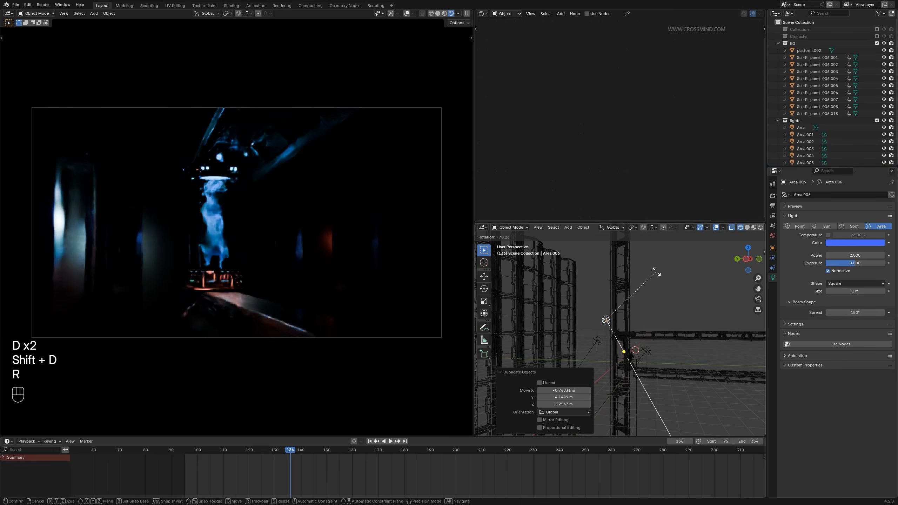
{"action": "left_click", "coordinate": [656, 271]}
Step: Switch the working view to solid shading and rotate the side wall panel 5.7° about the Z axis
{"action": "middle_click_drag", "start_coordinate": [699, 368], "coordinate": [645, 371]}
{"action": "key", "text": "z"}
{"action": "scroll", "coordinate": [808, 149], "scroll_direction": "down", "scroll_amount": 2}
{"action": "middle_click_drag", "start_coordinate": [693, 352], "coordinate": [633, 346]}
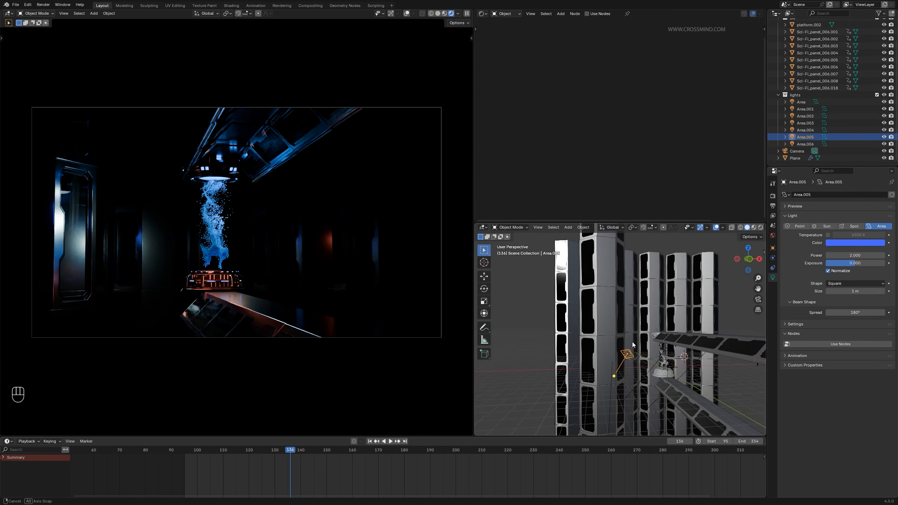
{"action": "right_click", "coordinate": [598, 356]}
{"action": "key", "text": "r"}
{"action": "key", "text": "z"}
{"action": "left_click", "coordinate": [587, 360]}
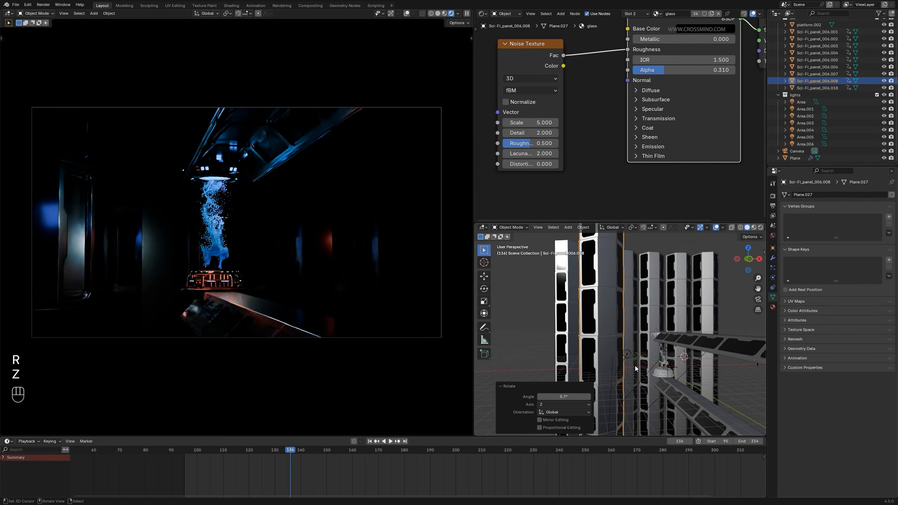
Step: Duplicate the side wall panel about 12.9 m along the walkway, then scale and reposition the copy
{"action": "key", "text": "KP_7"}
{"action": "key", "text": "shift+d"}
{"action": "left_click", "coordinate": [609, 347]}
{"action": "scroll", "coordinate": [643, 348], "scroll_direction": "up", "scroll_amount": 2}
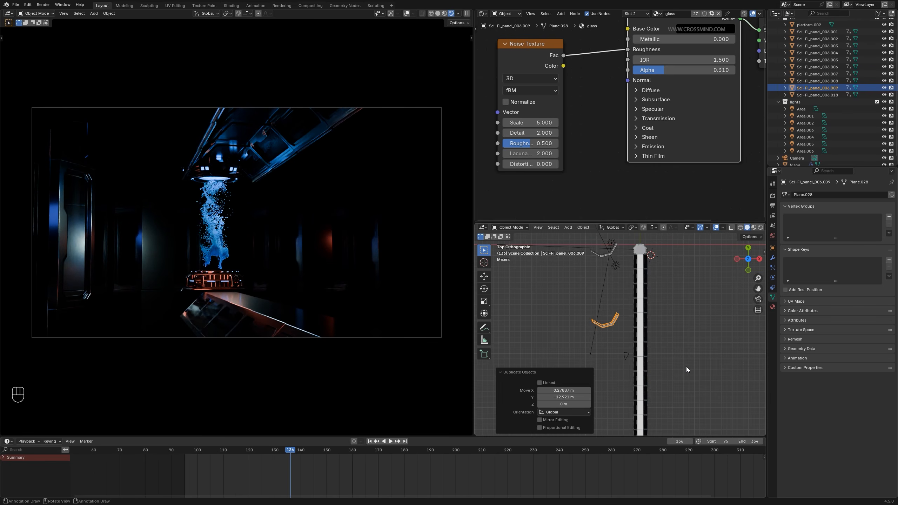
{"action": "key", "text": "s"}
{"action": "left_click", "coordinate": [665, 320]}
{"action": "key", "text": "g"}
{"action": "left_click", "coordinate": [621, 320]}
Step: Duplicate the panel again, rotate the copy and place it on the opposite side of the walkway
{"action": "key", "text": "shift+d"}
{"action": "left_click", "coordinate": [503, 295]}
{"action": "key", "text": "r"}
{"action": "key", "text": "g"}
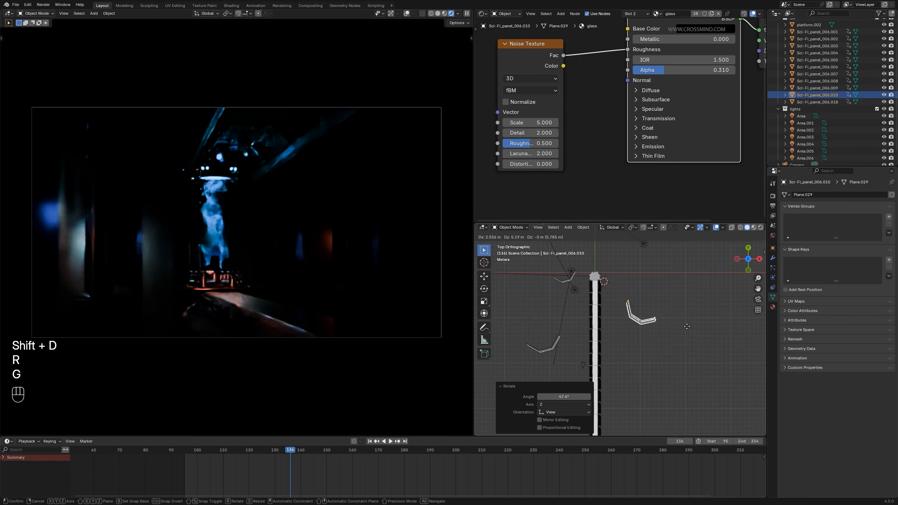
{"action": "left_click", "coordinate": [575, 289]}
Step: Duplicate an area light behind the opposite side's panel, rotate it, and show the camera view in solid shading
{"action": "key", "text": "shift+d"}
{"action": "key", "text": "r"}
{"action": "key", "text": "z"}
{"action": "key", "text": "z"}
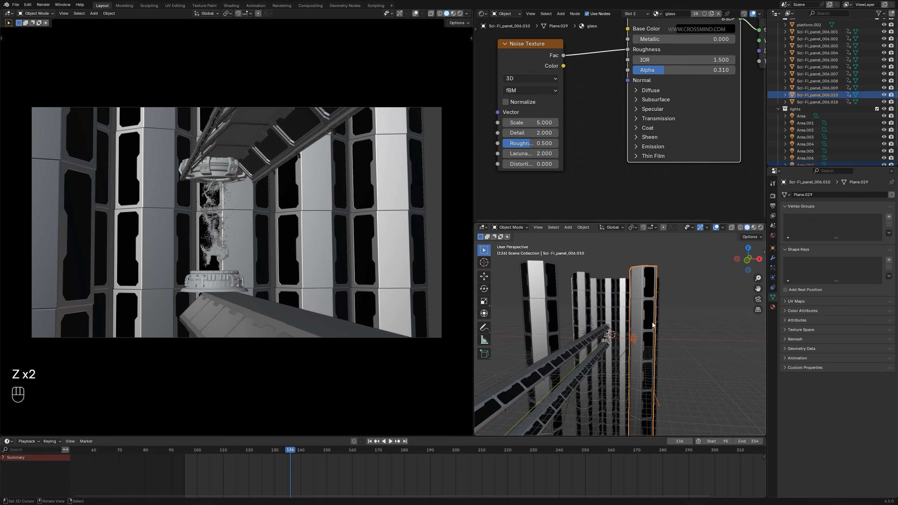
Step: Move the opposite panel and its light together about 2.8 m toward the walkway, then scale the pair down and reposition it
{"action": "key", "text": "g"}
{"action": "left_click", "coordinate": [423, 165]}
{"action": "key", "text": "KP_7"}
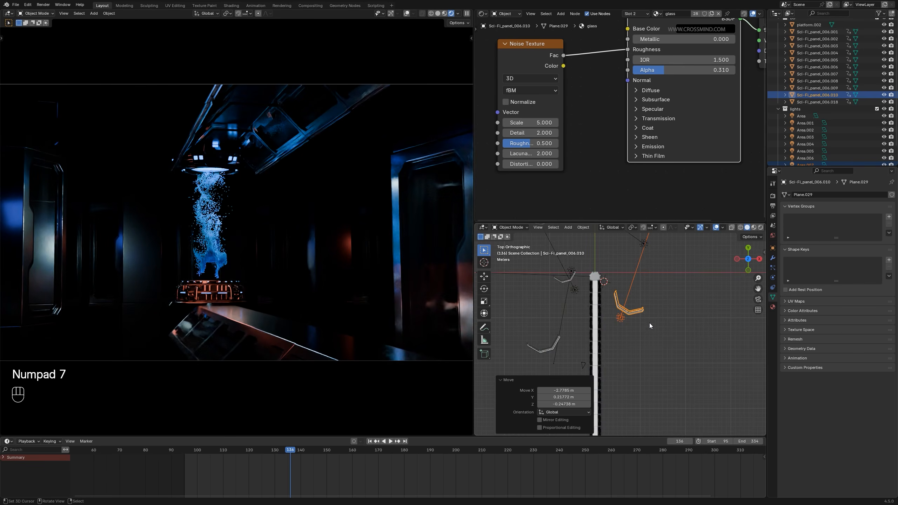
{"action": "scroll", "coordinate": [650, 325], "scroll_direction": "up", "scroll_amount": 2}
{"action": "key", "text": "s"}
{"action": "left_click", "coordinate": [642, 302]}
{"action": "key", "text": "g"}
{"action": "left_click", "coordinate": [653, 291]}
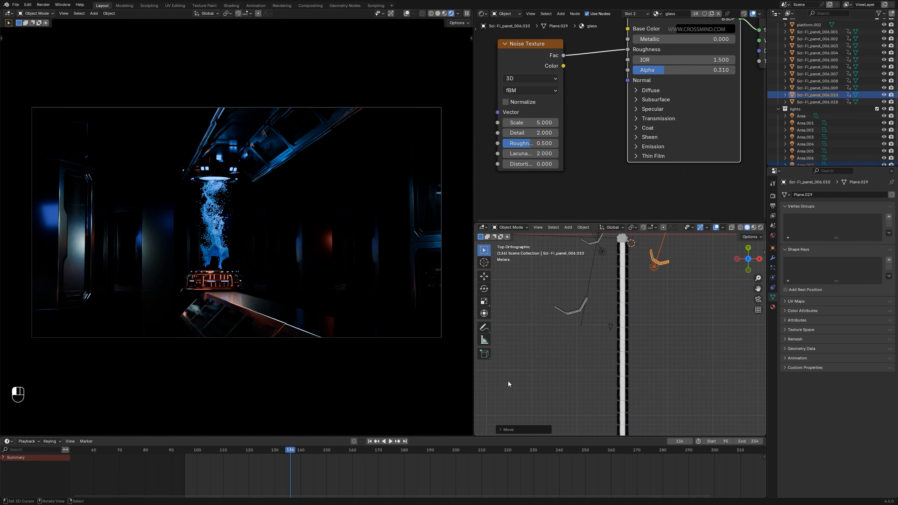
Step: Duplicate the lower walkway and move the copy straight down along Z beneath the original
{"action": "key", "text": "ctrl+space"}
{"action": "middle_click_drag", "start_coordinate": [565, 329], "coordinate": [473, 349]}
{"action": "right_click", "coordinate": [459, 313]}
{"action": "scroll", "coordinate": [448, 314], "scroll_direction": "up", "scroll_amount": 3}
{"action": "key", "text": "g"}
{"action": "key", "text": "z"}
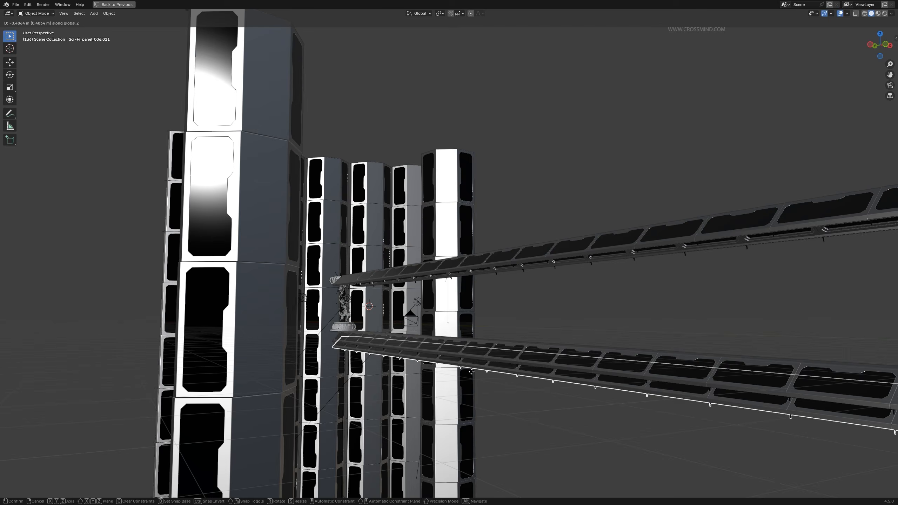
{"action": "left_click", "coordinate": [515, 368]}
{"action": "middle_click_drag", "start_coordinate": [516, 369], "coordinate": [645, 358]}
{"action": "key", "text": "ctrl+space"}
Step: Duplicate the area light beside the dissolving character, clear the copy's rotation and move it to the lower walkway
{"action": "key", "text": "ctrl+space"}
{"action": "middle_click_drag", "start_coordinate": [567, 343], "coordinate": [609, 294]}
{"action": "right_click", "coordinate": [618, 279]}
{"action": "scroll", "coordinate": [743, 284], "scroll_direction": "up", "scroll_amount": 5}
{"action": "middle_click_drag", "start_coordinate": [470, 275], "coordinate": [539, 272]}
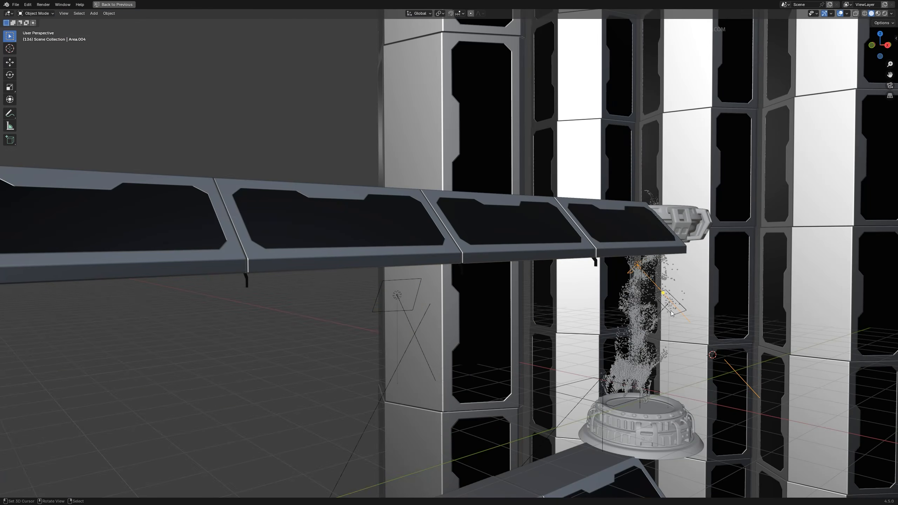
{"action": "middle_click_drag", "start_coordinate": [671, 313], "coordinate": [647, 194], "text": "shift"}
{"action": "key", "text": "shift+d"}
{"action": "left_click", "coordinate": [530, 387]}
{"action": "middle_click_drag", "start_coordinate": [531, 388], "coordinate": [644, 356]}
{"action": "key", "text": "alt+r"}
{"action": "key", "text": "g"}
{"action": "left_click", "coordinate": [562, 380]}
Step: Rotate the copied light about Z and shift it into the gap between the two lower walkway decks
{"action": "key", "text": "ctrl+space"}
{"action": "key", "text": "r"}
{"action": "key", "text": "z"}
{"action": "key", "text": "r"}
{"action": "left_click", "coordinate": [669, 381]}
{"action": "key", "text": "g"}
{"action": "left_click", "coordinate": [674, 383]}
{"action": "key", "text": "shift+d"}
{"action": "key", "text": "x"}
{"action": "key", "text": "y"}
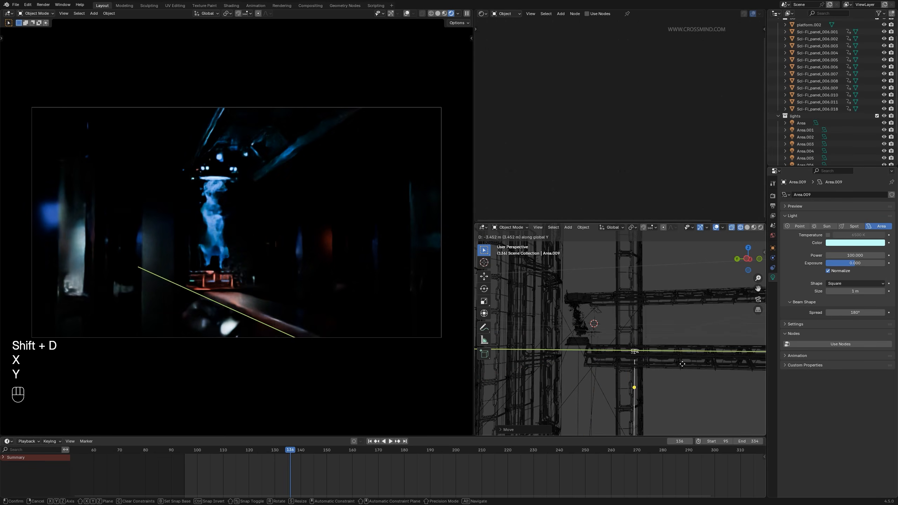
{"action": "left_click", "coordinate": [678, 365]}
{"action": "key", "text": "shift+d"}
{"action": "left_click", "coordinate": [678, 365]}
{"action": "key", "text": "shift+r"}
{"action": "key", "text": "ctrl+z"}
{"action": "key", "text": "ctrl+z"}
{"action": "key", "text": "ctrl+z"}
Step: Duplicate the light along the lower walkway, then repeat the duplication once for another evenly spaced copy
{"action": "key", "text": "shift+d"}
{"action": "key", "text": "y"}
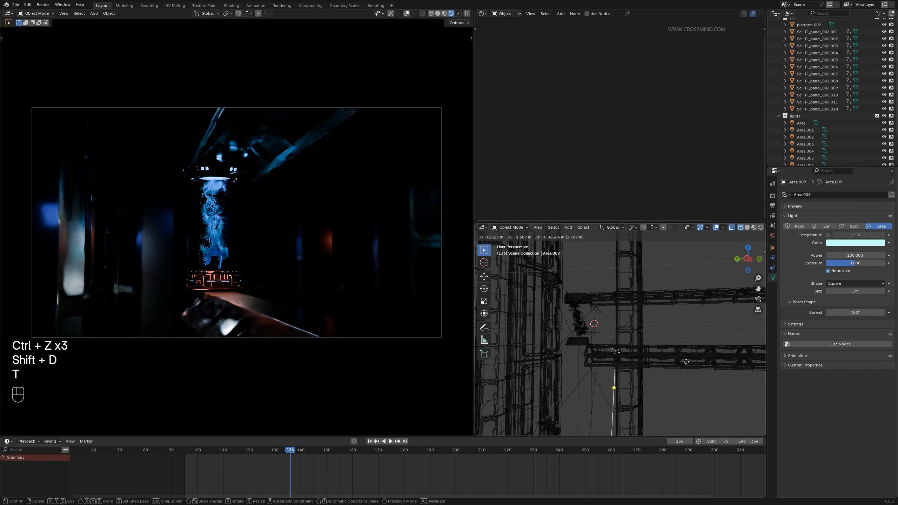
{"action": "left_click", "coordinate": [707, 366]}
{"action": "scroll", "coordinate": [664, 367], "scroll_direction": "up", "scroll_amount": 2}
{"action": "key", "text": "shift+r"}
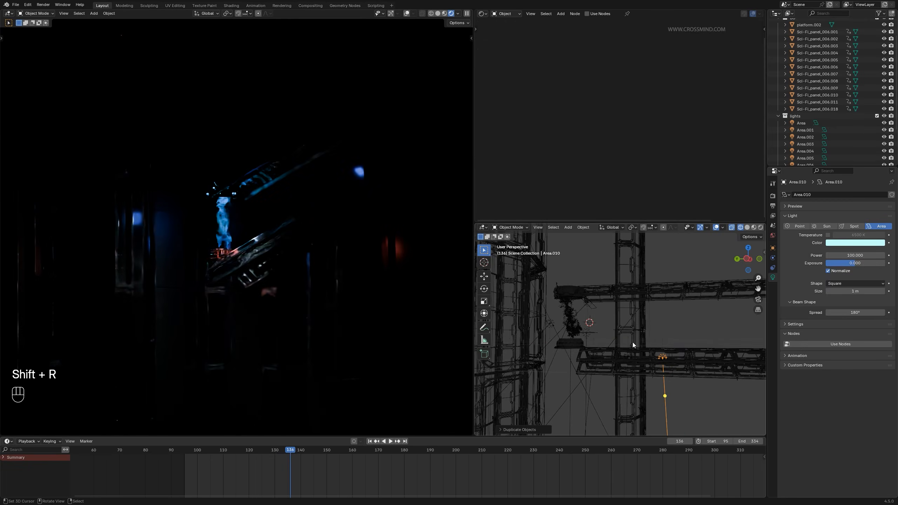
Step: Check the lower walkway in solid shading, restore the camera view and save the blend file
{"action": "key", "text": "z"}
{"action": "key", "text": "z"}
{"action": "middle_click_drag", "start_coordinate": [633, 345], "coordinate": [652, 367]}
{"action": "scroll", "coordinate": [666, 377], "scroll_direction": "up", "scroll_amount": 2}
{"action": "left_click", "coordinate": [666, 378]}
{"action": "scroll", "coordinate": [652, 367], "scroll_direction": "up", "scroll_amount": 2}
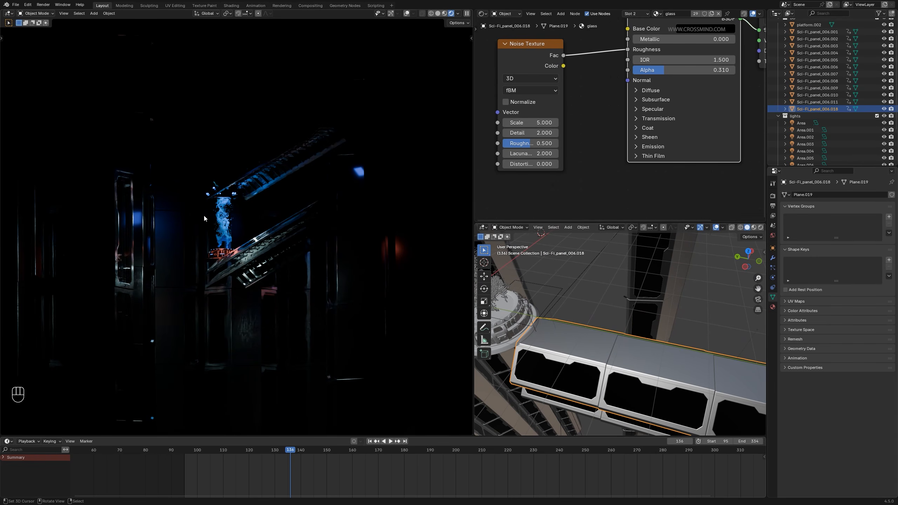
{"action": "key", "text": "KP_Decimal"}
{"action": "key", "text": "KP_0"}
{"action": "scroll", "coordinate": [621, 333], "scroll_direction": "down", "scroll_amount": 4}
{"action": "key", "text": "ctrl+s"}
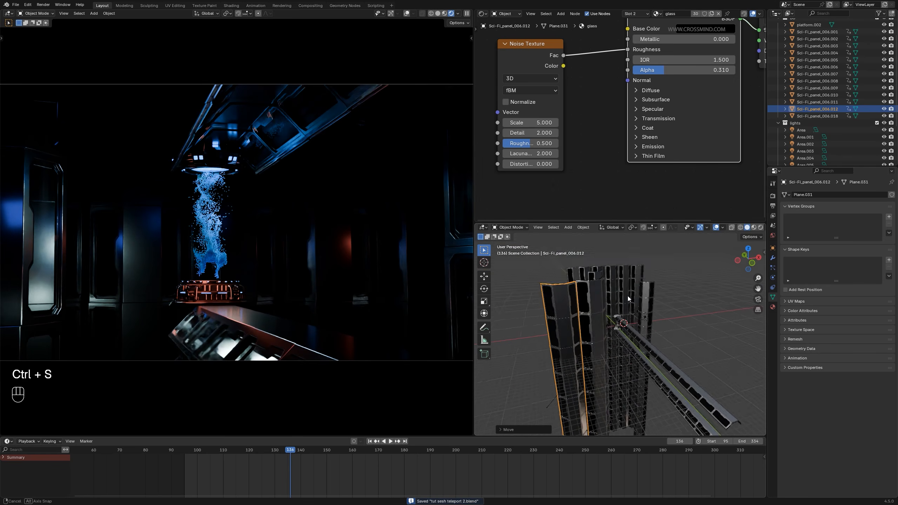
Step: Duplicate the red area light near the back wall panels and place the copy closer to the center in top view
{"action": "scroll", "coordinate": [627, 296], "scroll_direction": "up", "scroll_amount": 3}
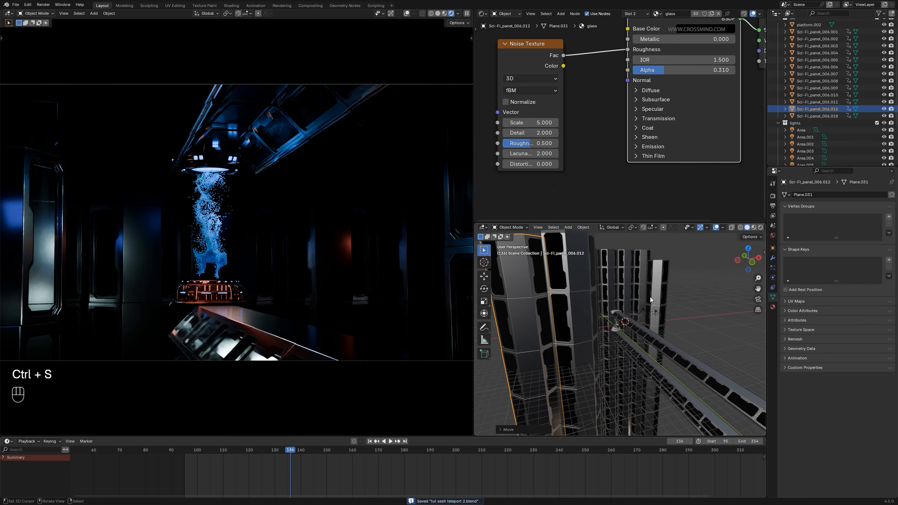
{"action": "left_click", "coordinate": [656, 310]}
{"action": "key", "text": "KP_7"}
{"action": "key", "text": "ctrl+space"}
{"action": "key", "text": "ctrl+space"}
{"action": "middle_click_drag", "start_coordinate": [662, 295], "coordinate": [664, 256]}
{"action": "key", "text": "KP_7"}
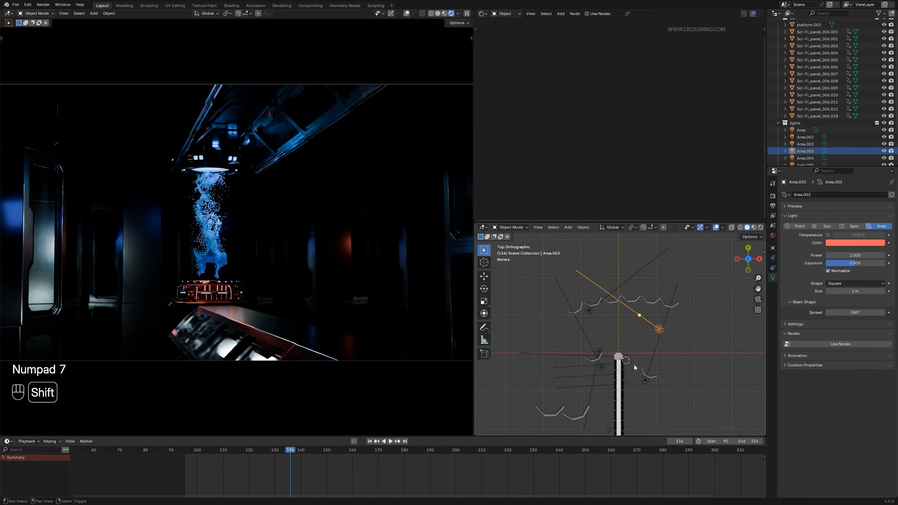
{"action": "key", "text": "shift+d"}
{"action": "left_click", "coordinate": [639, 314]}
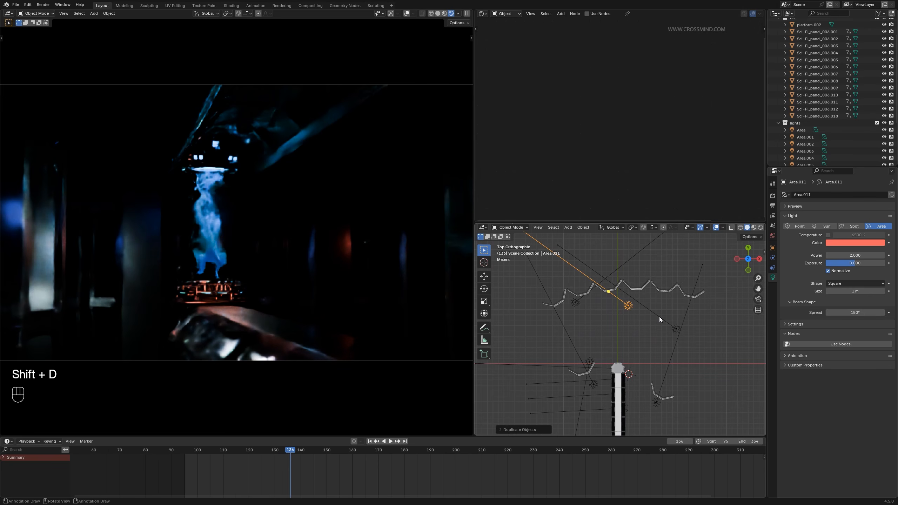
Step: Rotate the copied red light about Z and adjust its height along the Z axis
{"action": "key", "text": "r"}
{"action": "mouse_move", "coordinate": [624, 334]}
{"action": "middle_mouse_down"}
{"action": "mouse_move", "coordinate": [654, 368]}
{"action": "mouse_move", "coordinate": [648, 297]}
{"action": "mouse_move", "coordinate": [681, 315]}
{"action": "mouse_move", "coordinate": [623, 322]}
{"action": "middle_mouse_up"}
{"action": "key", "text": "z"}
{"action": "left_click", "coordinate": [647, 372]}
{"action": "key", "text": "g"}
{"action": "key", "text": "z"}
{"action": "left_click", "coordinate": [651, 332]}
{"action": "key", "text": "g"}
{"action": "key", "text": "z"}
{"action": "left_click", "coordinate": [681, 315]}
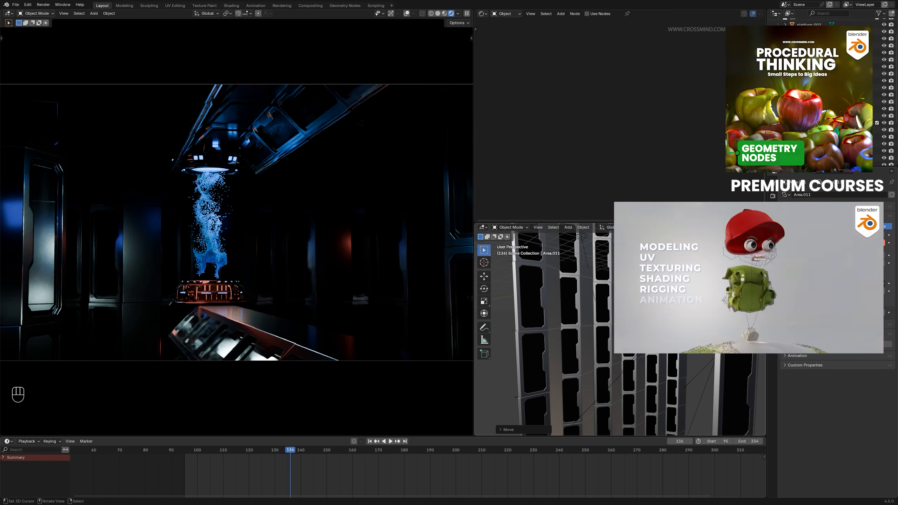
Step: Duplicate the elongated red area light, place the copy by the side wall panels and rotate it upright
{"action": "middle_click_drag", "start_coordinate": [651, 322], "coordinate": [615, 322]}
{"action": "scroll", "coordinate": [620, 385], "scroll_direction": "down", "scroll_amount": 5}
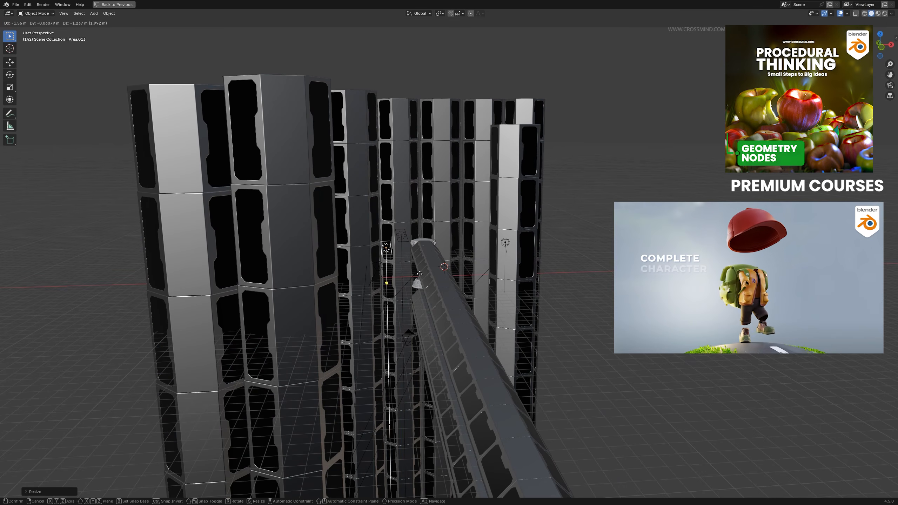
{"action": "left_click", "coordinate": [395, 328]}
{"action": "middle_click_drag", "start_coordinate": [395, 328], "coordinate": [436, 321]}
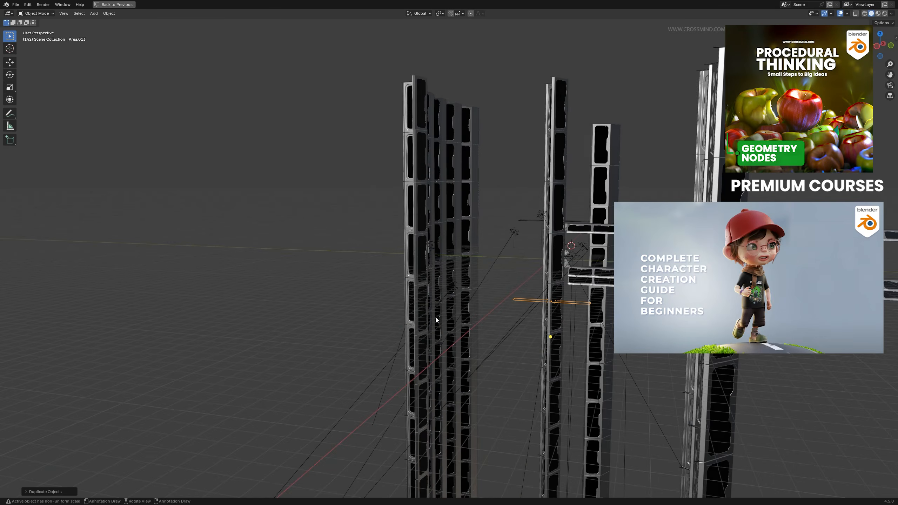
{"action": "key", "text": "r"}
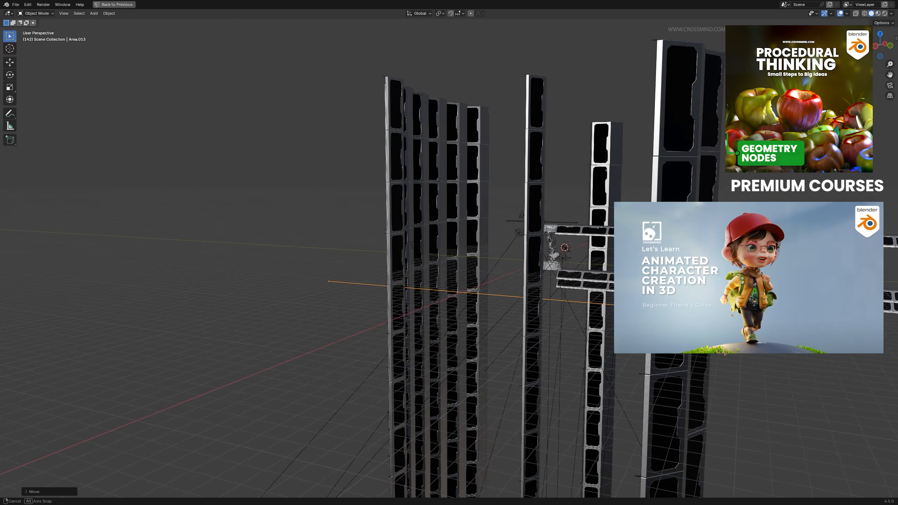
{"action": "key", "text": "r"}
{"action": "key", "text": "Return"}
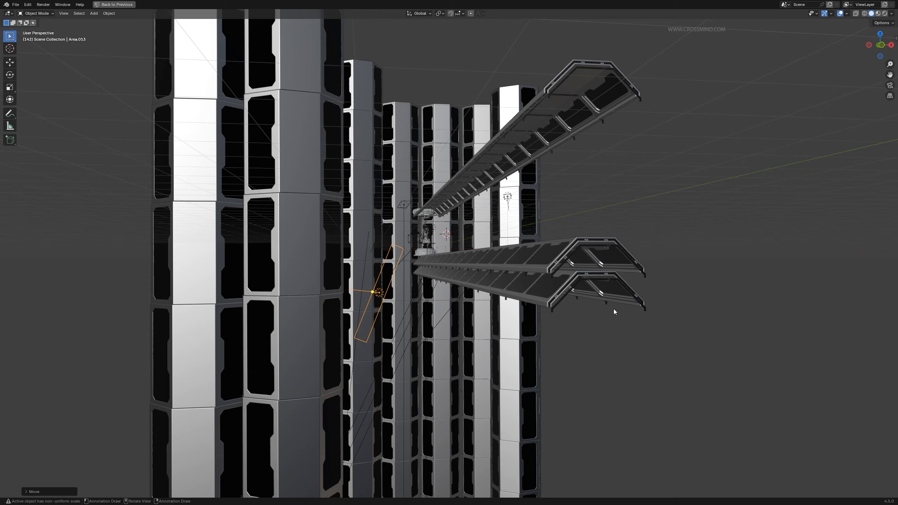
{"action": "key", "text": "r"}
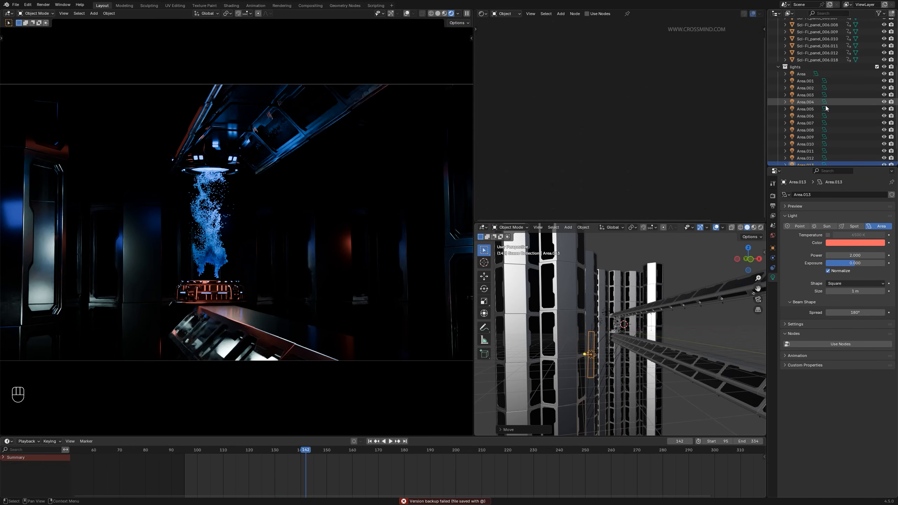
Step: Add an empty at the character's position on the platform as a focus target
{"action": "left_click", "coordinate": [799, 152]}
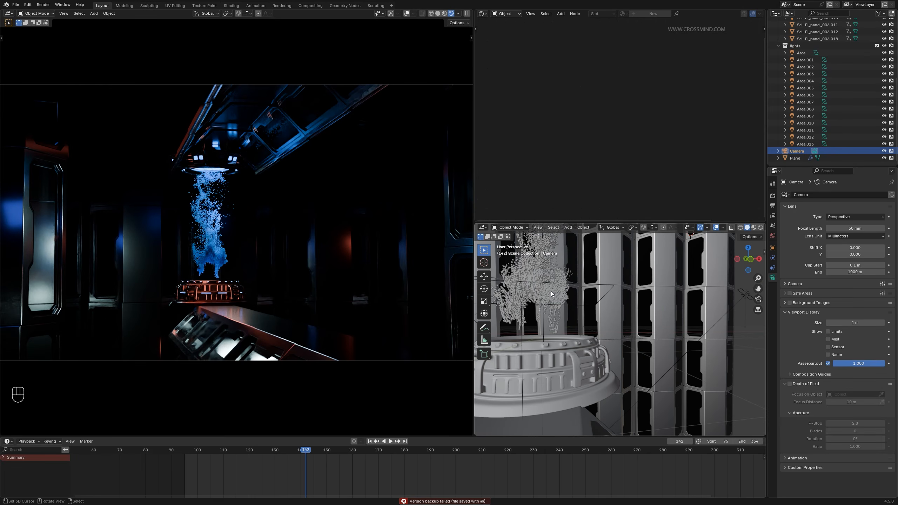
{"action": "middle_click_drag", "start_coordinate": [550, 291], "coordinate": [523, 313], "text": "shift"}
{"action": "scroll", "coordinate": [660, 347], "scroll_direction": "up", "scroll_amount": 3}
{"action": "key", "text": "ctrl+space"}
{"action": "scroll", "coordinate": [615, 333], "scroll_direction": "down", "scroll_amount": 5}
{"action": "scroll", "coordinate": [523, 313], "scroll_direction": "up", "scroll_amount": 4}
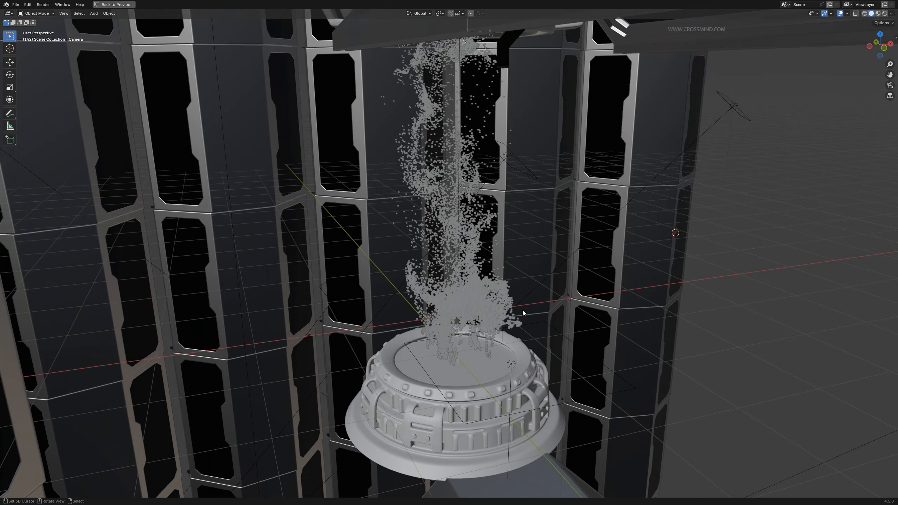
{"action": "scroll", "coordinate": [471, 384], "scroll_direction": "up", "scroll_amount": 4}
{"action": "scroll", "coordinate": [455, 349], "scroll_direction": "down", "scroll_amount": 4}
{"action": "key", "text": "shift+a"}
{"action": "mouse_move", "coordinate": [452, 350]}
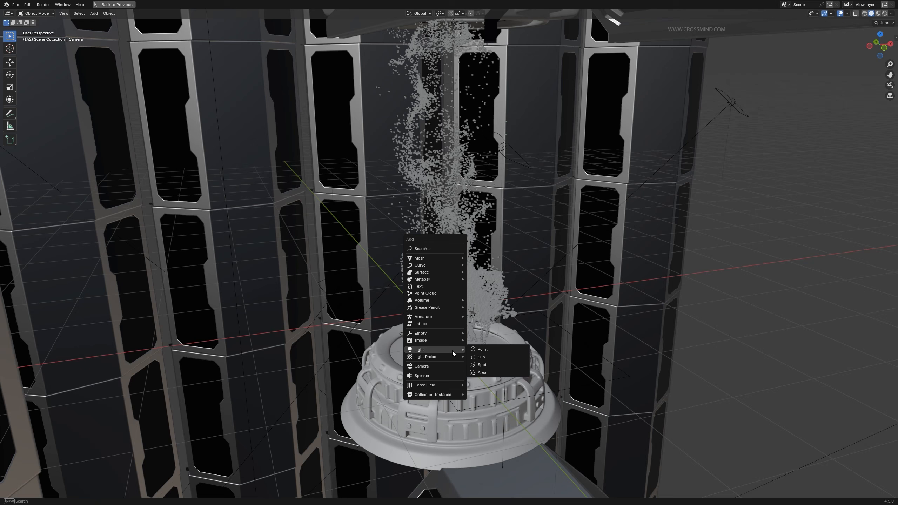
{"action": "mouse_move", "coordinate": [441, 333]}
{"action": "left_click", "coordinate": [484, 332]}
{"action": "middle_click_drag", "start_coordinate": [591, 335], "coordinate": [738, 318]}
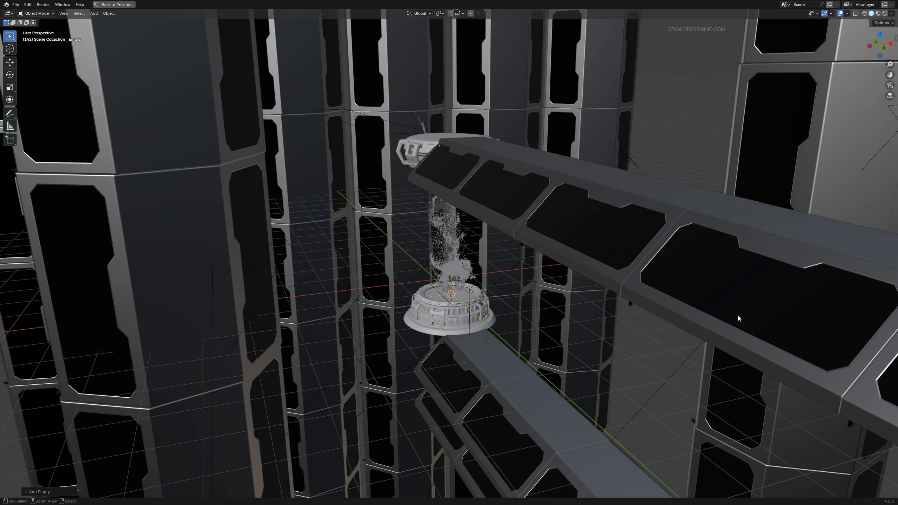
{"action": "key", "text": "ctrl+space"}
Step: Enable depth of field on the camera, focus it on the Empty and set the F-Stop to 0.1
{"action": "left_click", "coordinate": [808, 144]}
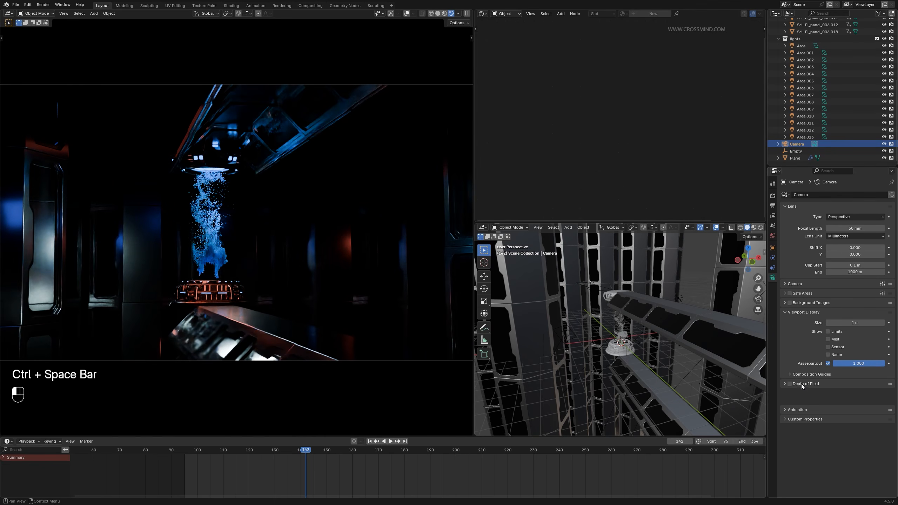
{"action": "left_click", "coordinate": [801, 384]}
{"action": "left_click", "coordinate": [848, 394]}
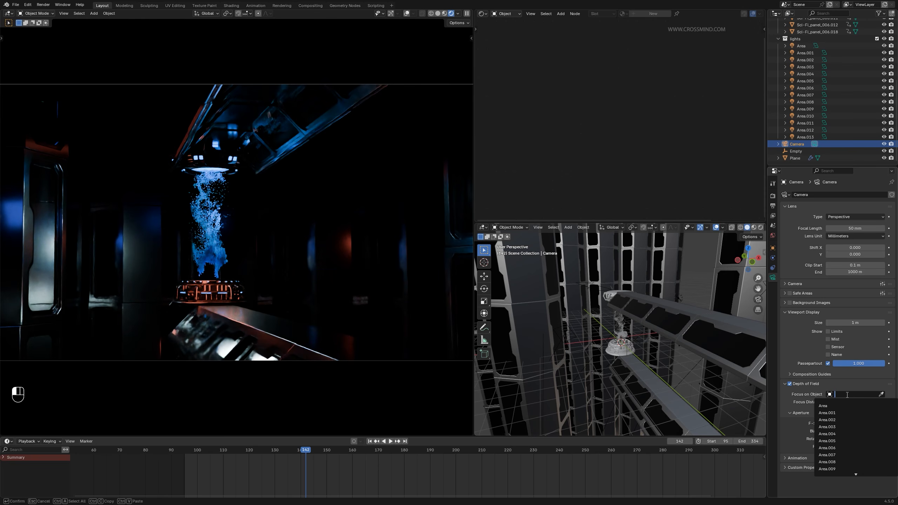
{"action": "type", "text": "e"}
{"action": "left_click", "coordinate": [840, 405]}
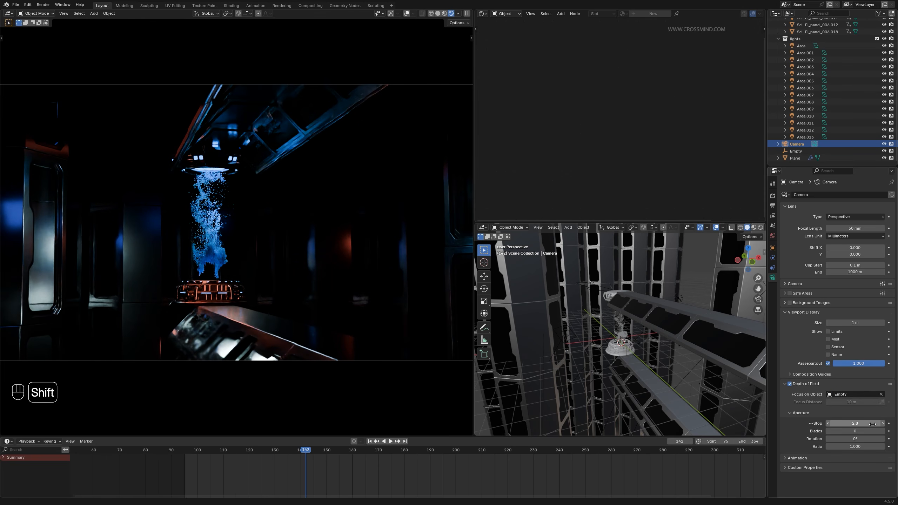
{"action": "left_click_drag", "start_coordinate": [862, 423], "coordinate": [827, 423], "text": "shift"}
Step: Play the animation with the shallow focus and stop it at frame 255, when the character is fully formed
{"action": "key", "text": "space"}
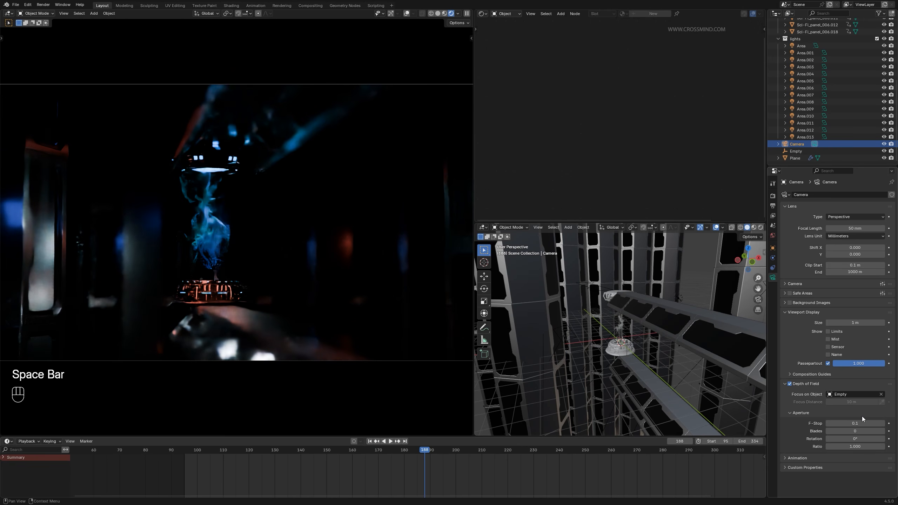
{"action": "key", "text": "space"}
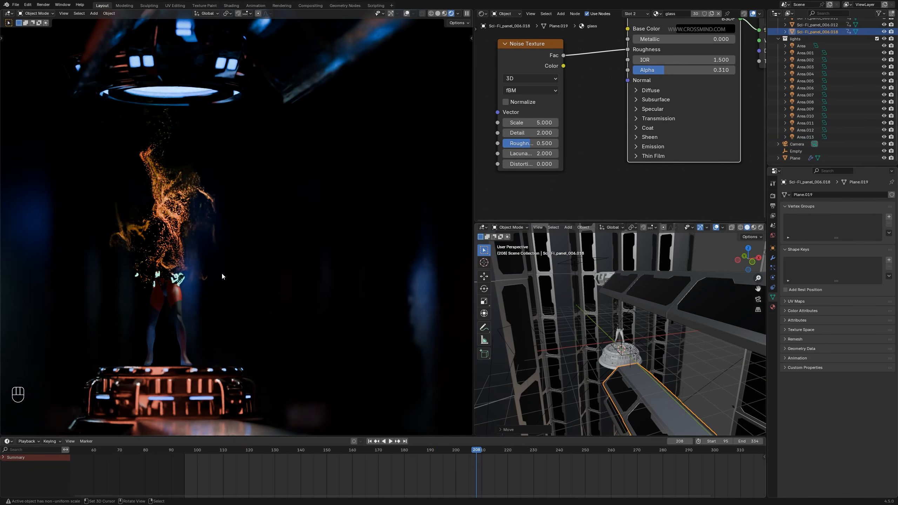
{"action": "key", "text": "space"}
{"action": "key", "text": "space"}
{"action": "key", "text": "space"}
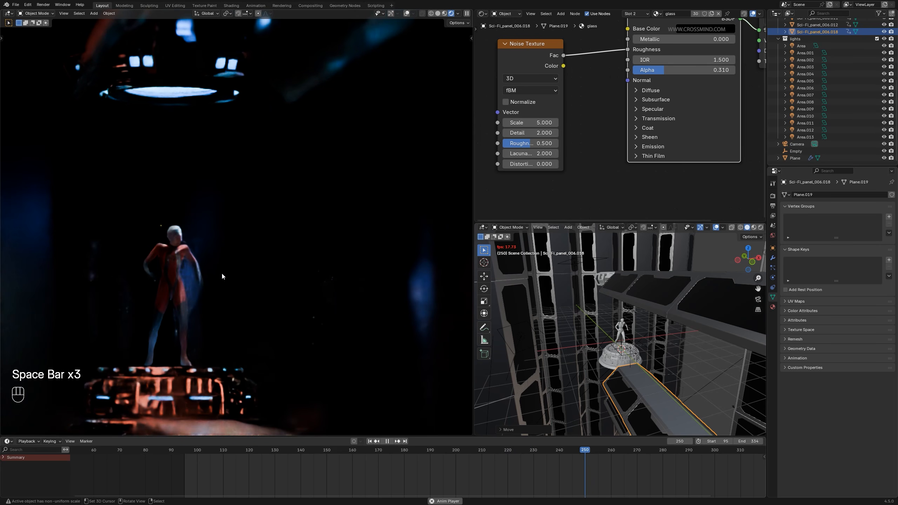
{"action": "key", "text": "space"}
Step: Add an area light at the character, turn it to face the character from the side, move it outward and scale it down
{"action": "middle_click_drag", "start_coordinate": [260, 262], "coordinate": [289, 245], "text": "shift"}
{"action": "scroll", "coordinate": [289, 245], "scroll_direction": "up", "scroll_amount": 2}
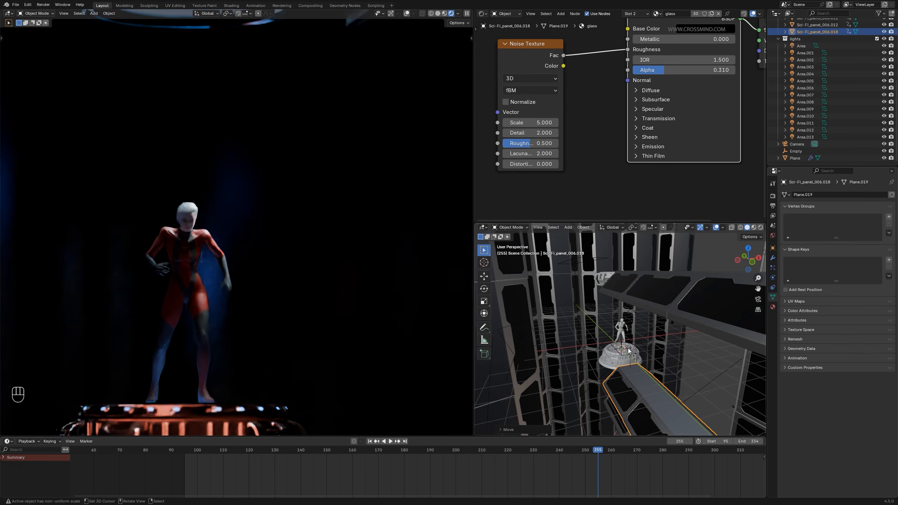
{"action": "scroll", "coordinate": [642, 360], "scroll_direction": "up", "scroll_amount": 4}
{"action": "scroll", "coordinate": [642, 361], "scroll_direction": "down", "scroll_amount": 2}
{"action": "right_click", "coordinate": [620, 328]}
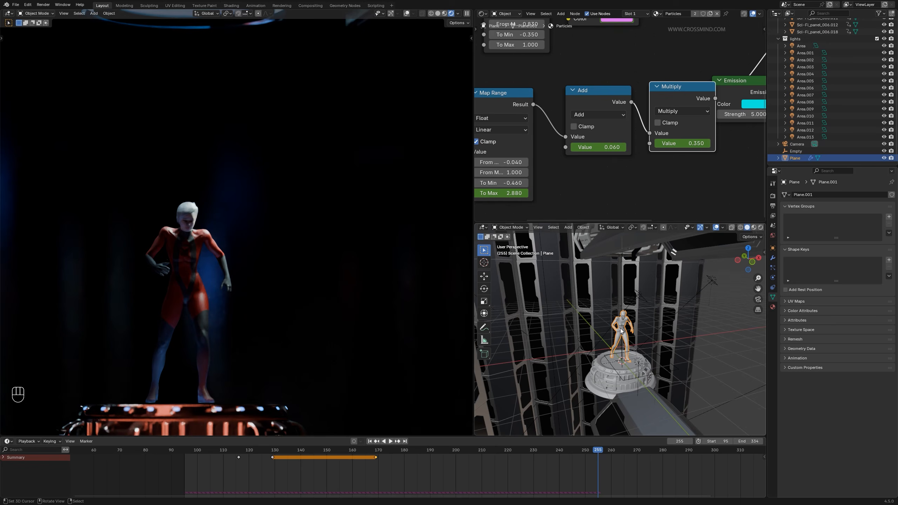
{"action": "key", "text": "KP_Decimal"}
{"action": "key", "text": "shift+a"}
{"action": "mouse_move", "coordinate": [600, 333]}
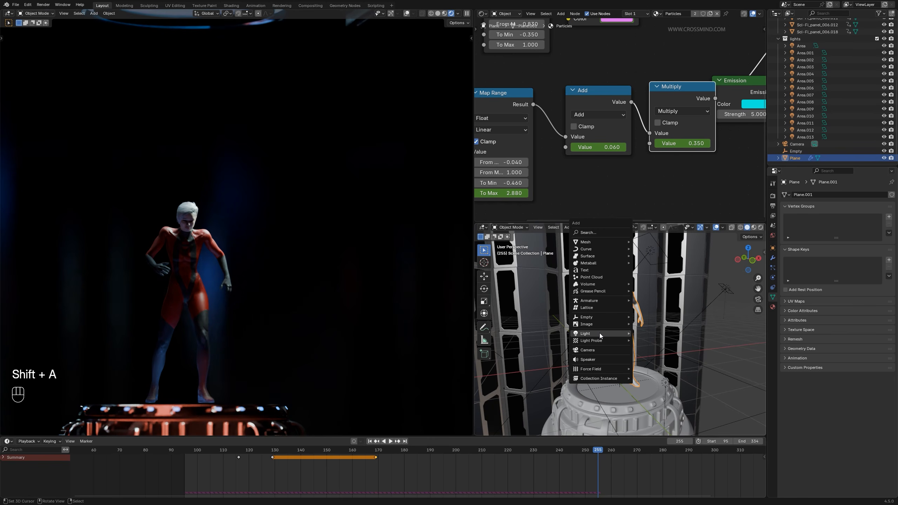
{"action": "left_click", "coordinate": [650, 357]}
{"action": "middle_click_drag", "start_coordinate": [654, 353], "coordinate": [614, 353]}
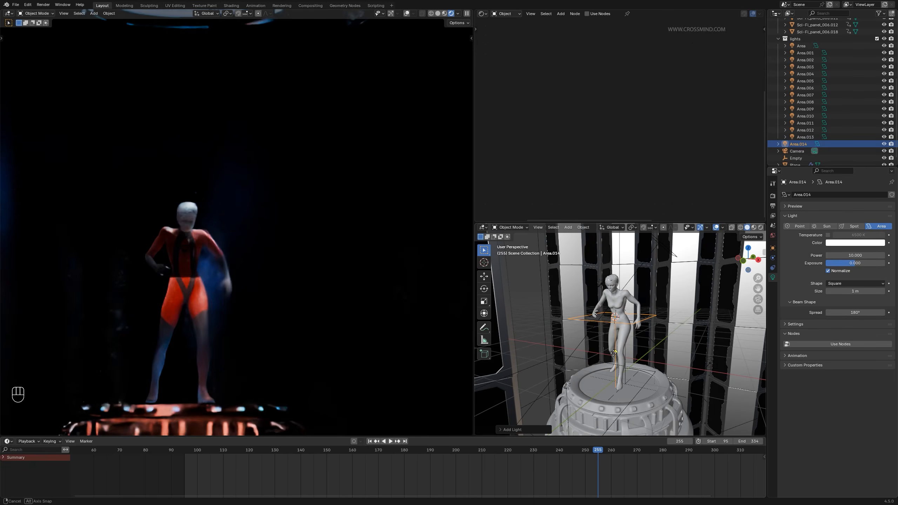
{"action": "key", "text": "g"}
{"action": "left_click", "coordinate": [565, 311]}
{"action": "key", "text": "s"}
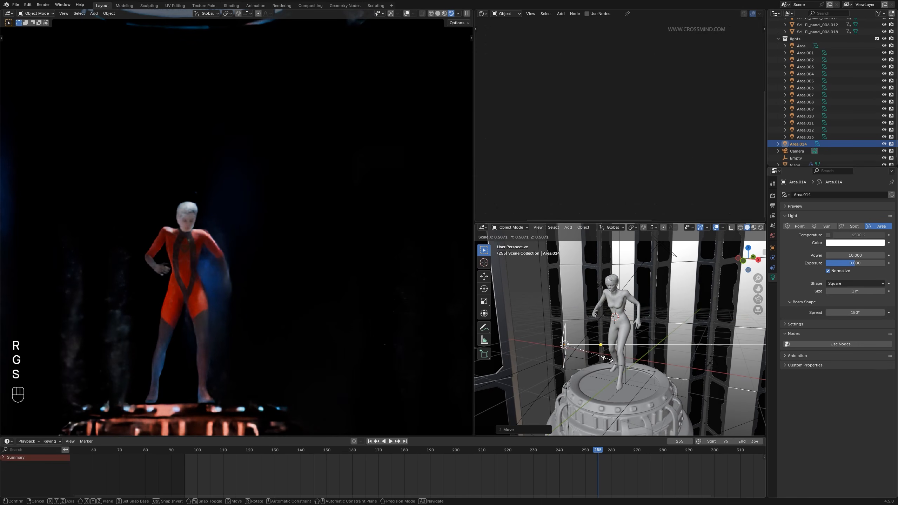
Step: Color the new area light light cyan, then re-angle, resize and reposition it near the character
{"action": "left_click", "coordinate": [829, 243]}
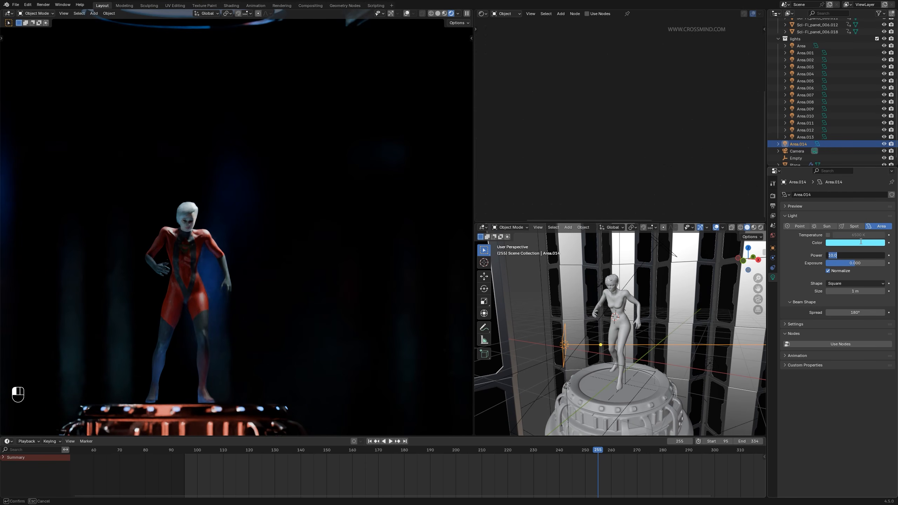
{"action": "left_click", "coordinate": [587, 326]}
{"action": "middle_click_drag", "start_coordinate": [586, 326], "coordinate": [670, 357]}
{"action": "key", "text": "r"}
{"action": "right_click", "coordinate": [619, 334]}
{"action": "key", "text": "r"}
{"action": "key", "text": "y"}
{"action": "key", "text": "s"}
{"action": "key", "text": "g"}
{"action": "left_click", "coordinate": [658, 346]}
Step: Duplicate the cyan light, rotate and move the copy to another side of the character, and set its power to 100
{"action": "key", "text": "shift+d"}
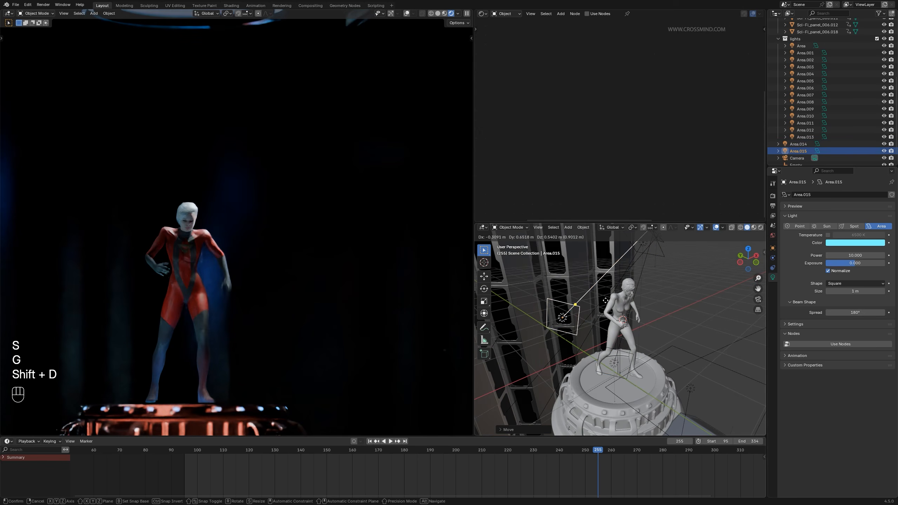
{"action": "left_click", "coordinate": [639, 312]}
{"action": "middle_click_drag", "start_coordinate": [639, 311], "coordinate": [628, 352]}
{"action": "key", "text": "r"}
{"action": "left_click", "coordinate": [619, 383]}
{"action": "key", "text": "g"}
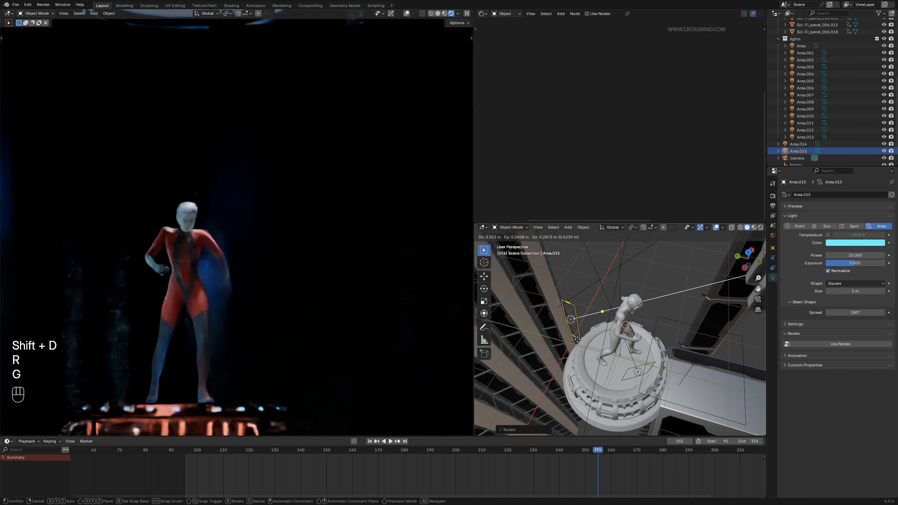
{"action": "left_click", "coordinate": [861, 254]}
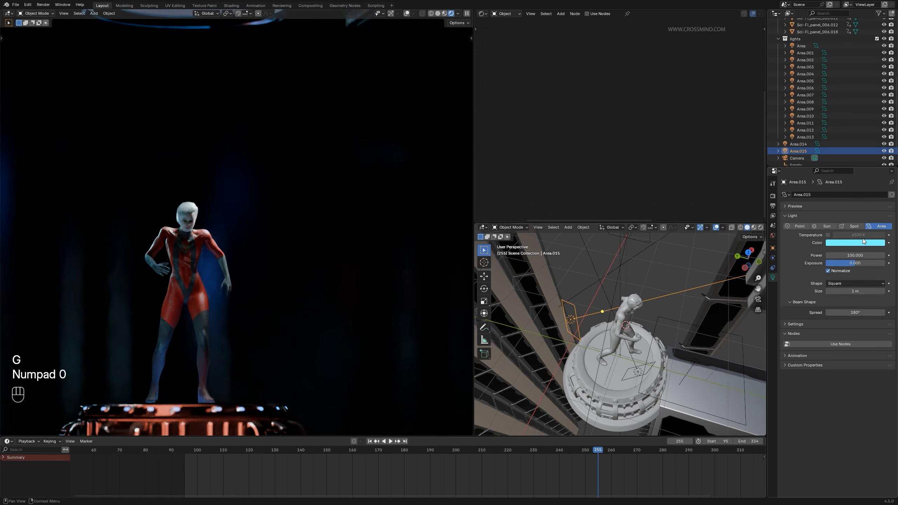
Step: Scale the duplicated cyan area light and move it into position beside the character
{"action": "left_click", "coordinate": [660, 264]}
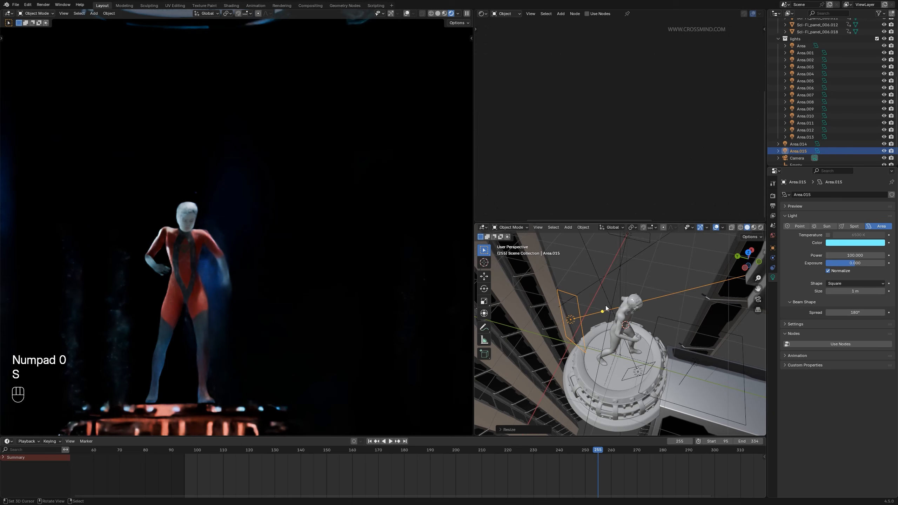
{"action": "middle_click_drag", "start_coordinate": [606, 305], "coordinate": [650, 315]}
{"action": "key", "text": "g"}
{"action": "left_click", "coordinate": [612, 313]}
{"action": "key", "text": "g"}
{"action": "left_click", "coordinate": [642, 319]}
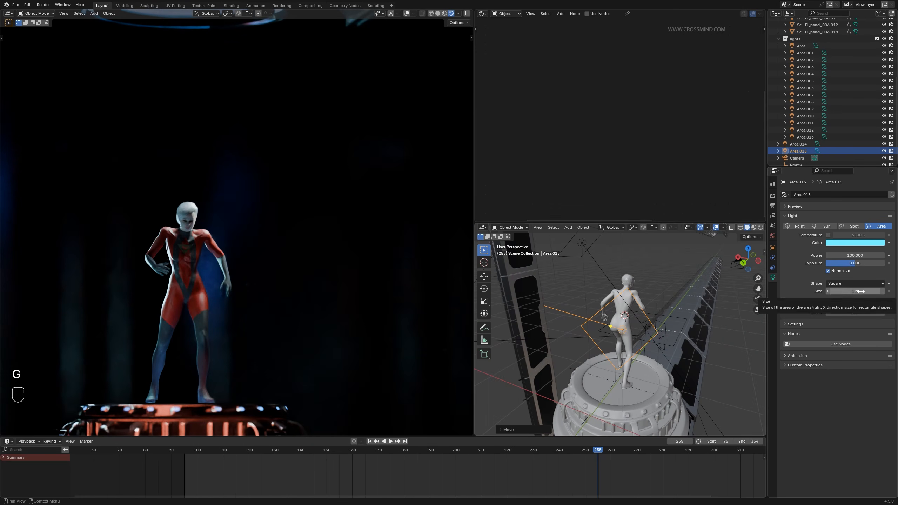
Step: Set the selected area light's power to 50 and change its color to orange
{"action": "left_click", "coordinate": [854, 243]}
{"action": "left_click", "coordinate": [851, 233]}
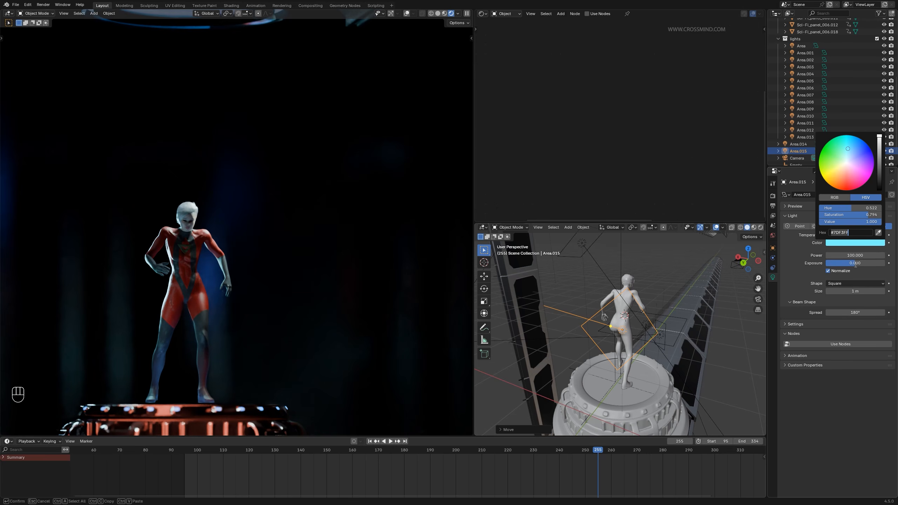
{"action": "key", "text": "Return"}
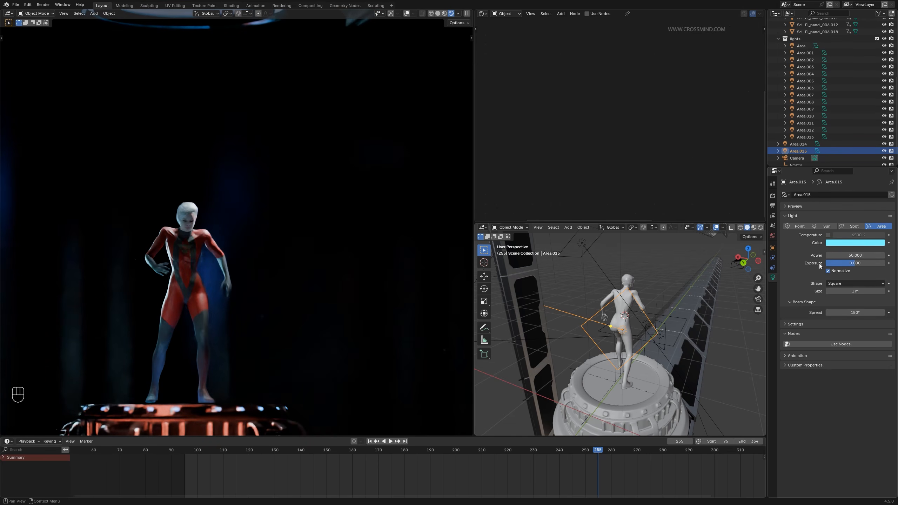
{"action": "left_click", "coordinate": [850, 243]}
{"action": "left_click_drag", "start_coordinate": [849, 168], "coordinate": [843, 181]}
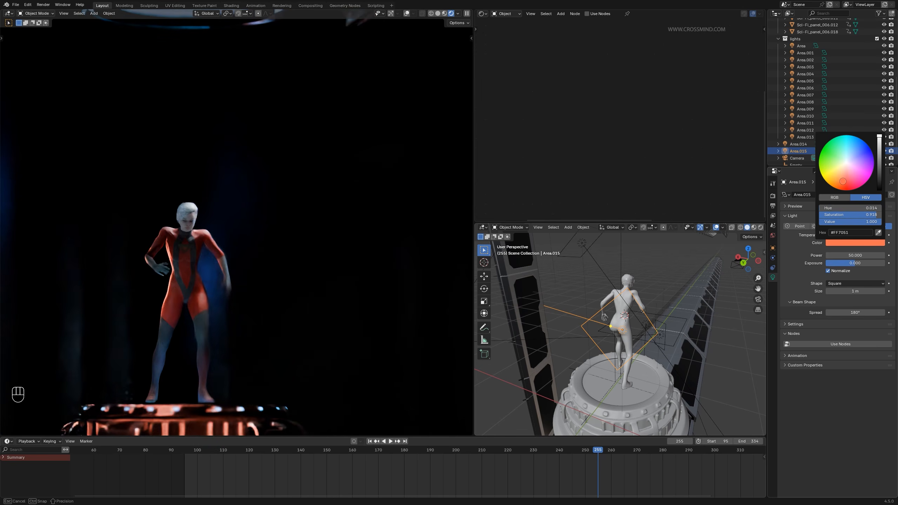
Step: Duplicate the orange area light and place the copy low at the other side of the character's legs
{"action": "middle_click_drag", "start_coordinate": [545, 306], "coordinate": [615, 342]}
{"action": "key", "text": "shift+d"}
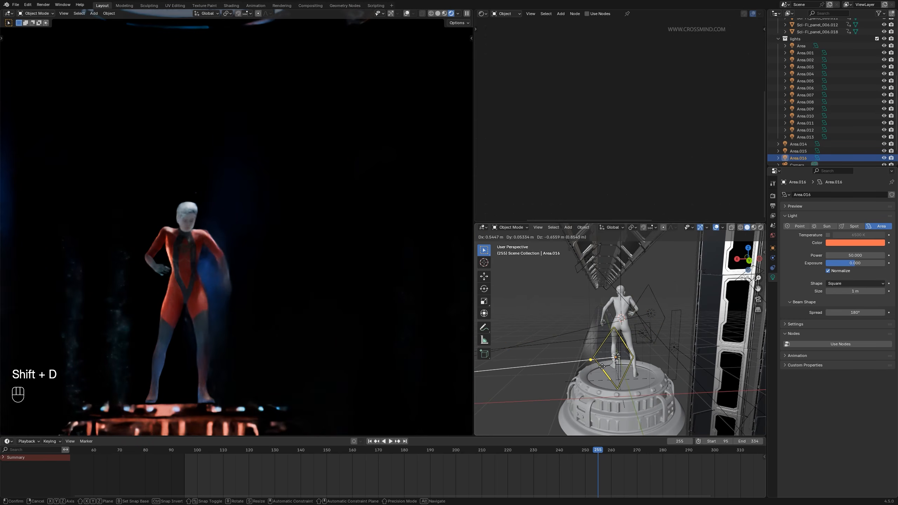
{"action": "left_click", "coordinate": [631, 371]}
{"action": "key", "text": "g"}
{"action": "middle_click_drag", "start_coordinate": [631, 371], "coordinate": [601, 375]}
{"action": "left_click", "coordinate": [584, 381]}
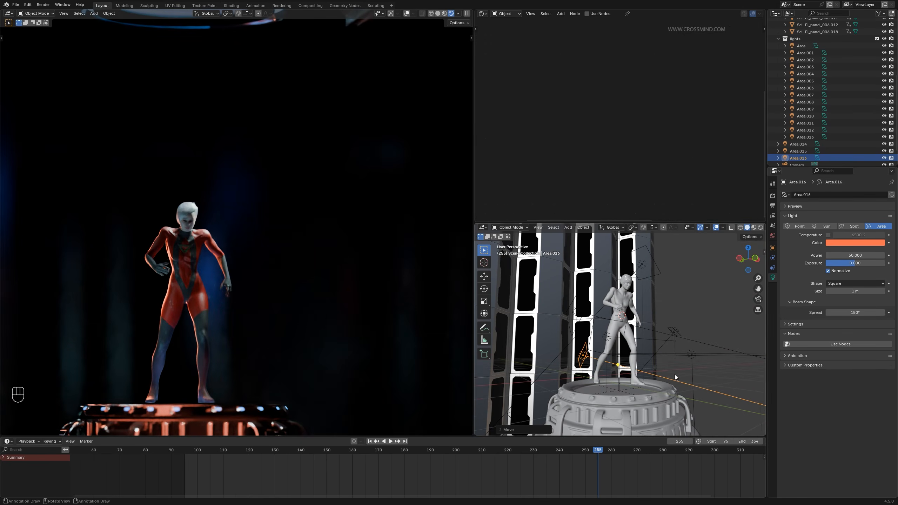
Step: Play the animation with the new lighting, stop it at frame 270 and save the file
{"action": "middle_click_drag", "start_coordinate": [675, 375], "coordinate": [618, 349]}
{"action": "key", "text": "space"}
{"action": "key", "text": "space"}
{"action": "key", "text": "ctrl+s"}
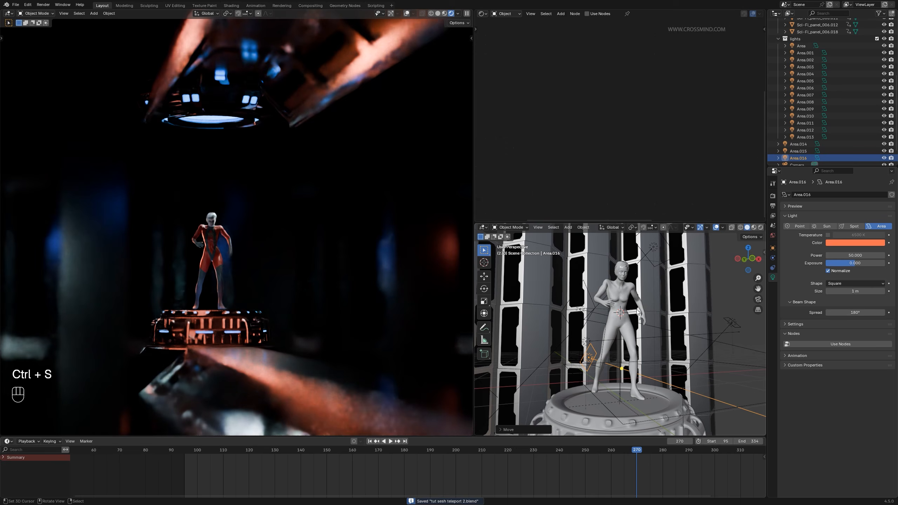
Step: Enlarge the 3D view on the character and platform, and add a mesh circle around the character
{"action": "key", "text": "shift+z"}
{"action": "key", "text": "ctrl+space"}
{"action": "scroll", "coordinate": [616, 280], "scroll_direction": "down", "scroll_amount": 4}
{"action": "middle_click_drag", "start_coordinate": [617, 280], "coordinate": [637, 293]}
{"action": "left_click", "coordinate": [474, 353]}
{"action": "key", "text": "shift+a"}
{"action": "mouse_move", "coordinate": [466, 244]}
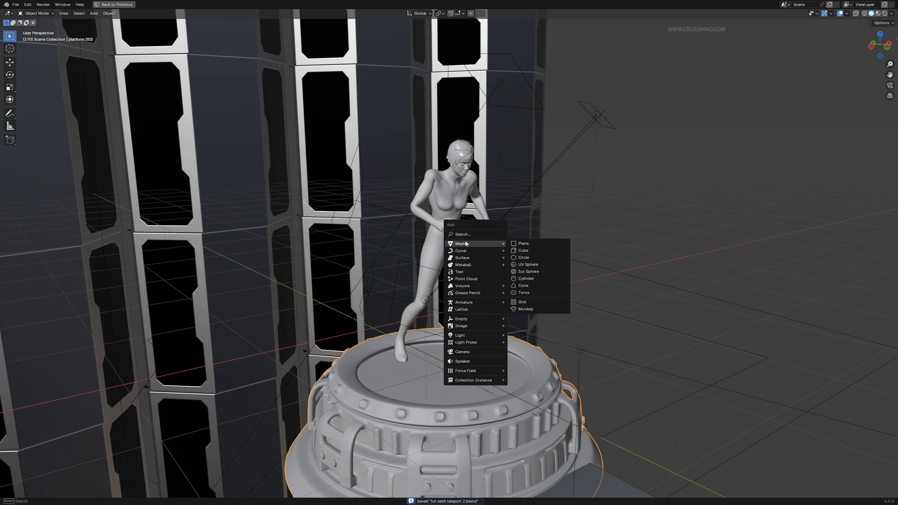
{"action": "left_click", "coordinate": [530, 256]}
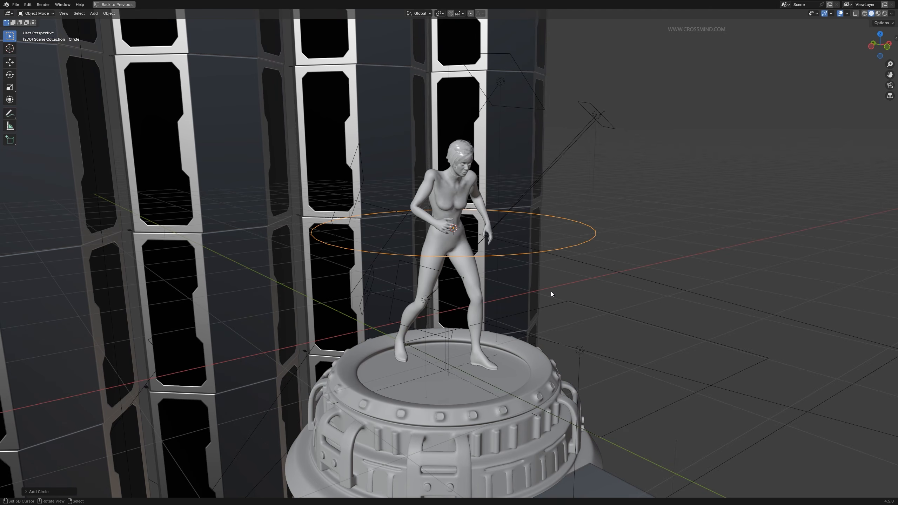
Step: In Edit Mode, move the circle straight down along Z onto the top of the platform
{"action": "scroll", "coordinate": [551, 291], "scroll_direction": "down", "scroll_amount": 3}
{"action": "key", "text": "Tab"}
{"action": "key", "text": "g"}
{"action": "key", "text": "z"}
{"action": "left_click", "coordinate": [563, 329]}
Step: Extrude the circle along Z up to the overhead ring and scale the whole tube up slightly
{"action": "key", "text": "shift+z"}
{"action": "scroll", "coordinate": [457, 281], "scroll_direction": "down", "scroll_amount": 1}
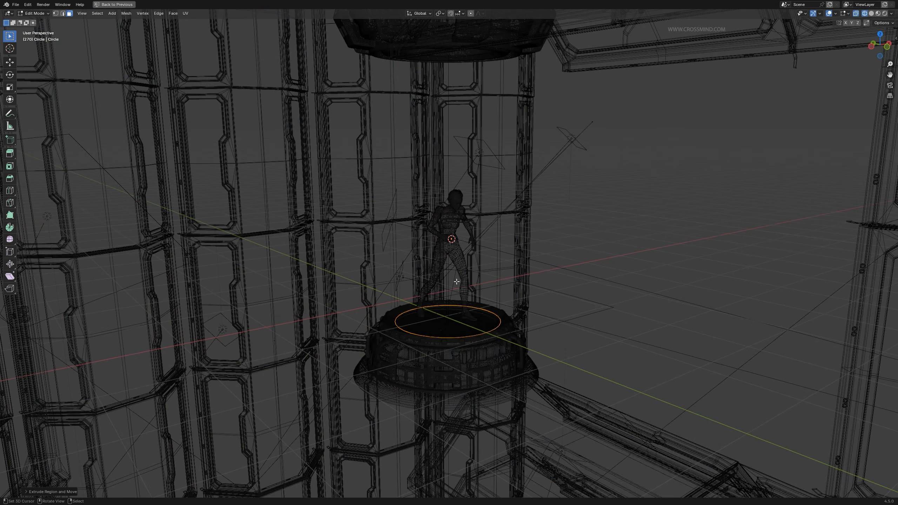
{"action": "key", "text": "e"}
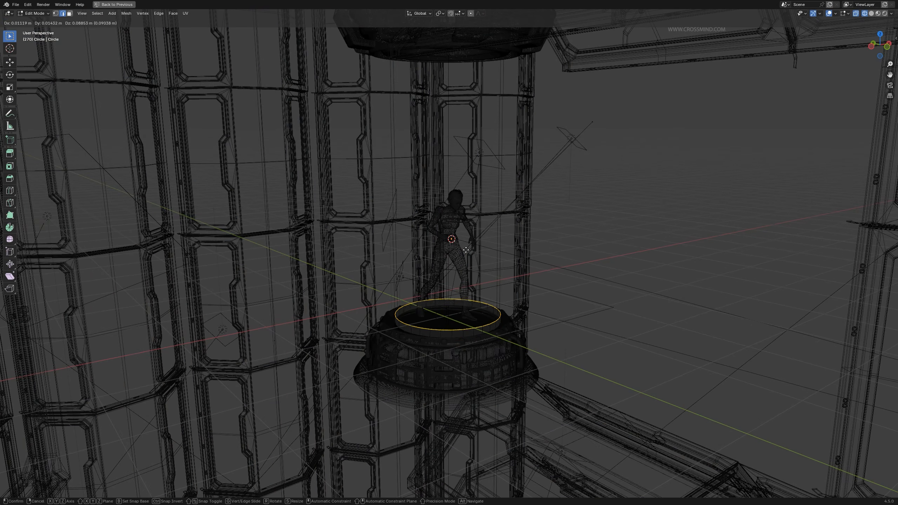
{"action": "key", "text": "z"}
{"action": "left_click", "coordinate": [464, 18]}
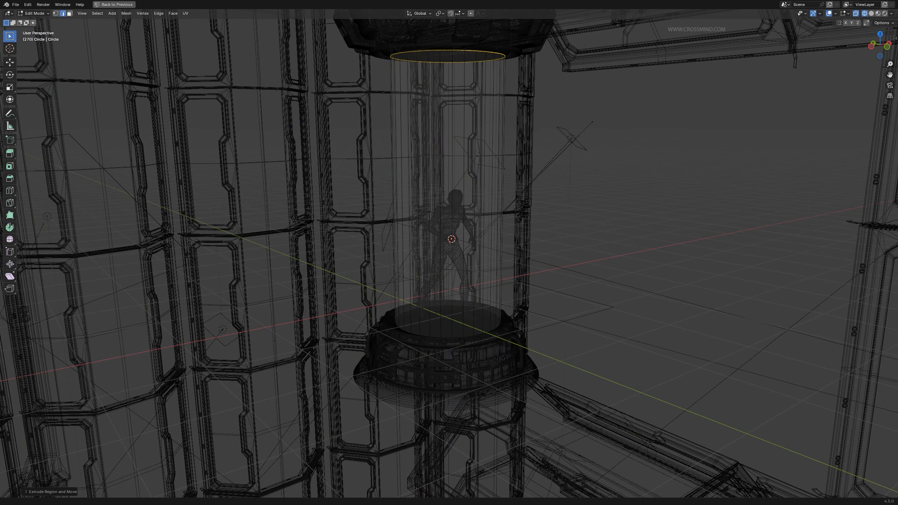
{"action": "left_click", "coordinate": [645, 148]}
{"action": "scroll", "coordinate": [622, 198], "scroll_direction": "down", "scroll_amount": 1}
{"action": "key", "text": "a"}
{"action": "key", "text": "s"}
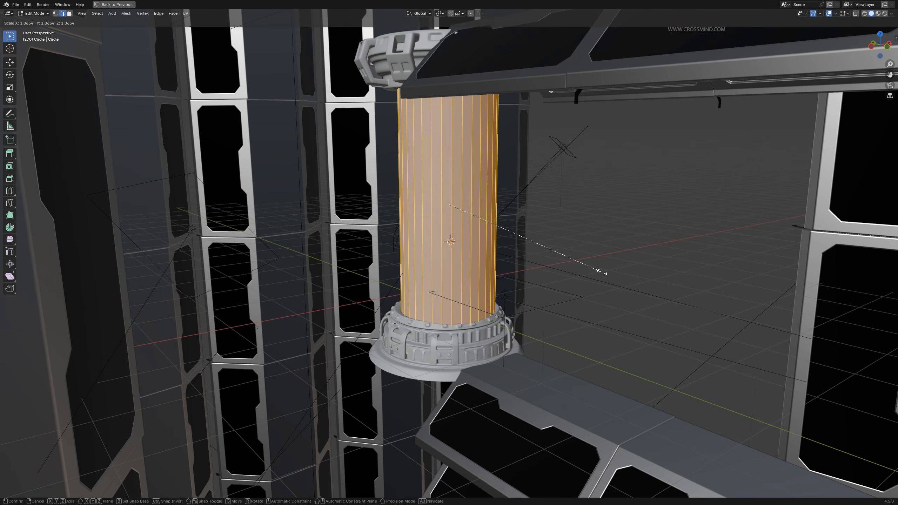
{"action": "left_click", "coordinate": [603, 272]}
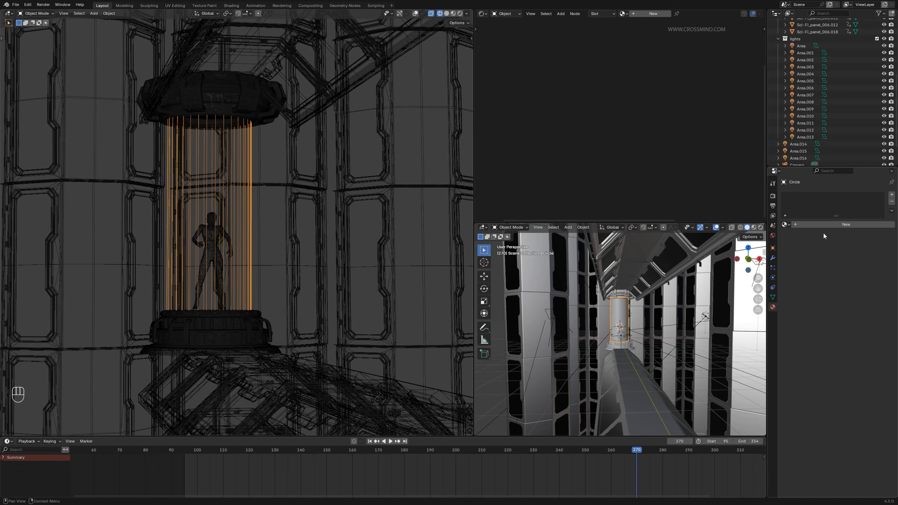
Step: Create a new material for the tube and drive its alpha with the factor of a Noise Texture
{"action": "left_click", "coordinate": [839, 222]}
{"action": "scroll", "coordinate": [654, 83], "scroll_direction": "up", "scroll_amount": 2}
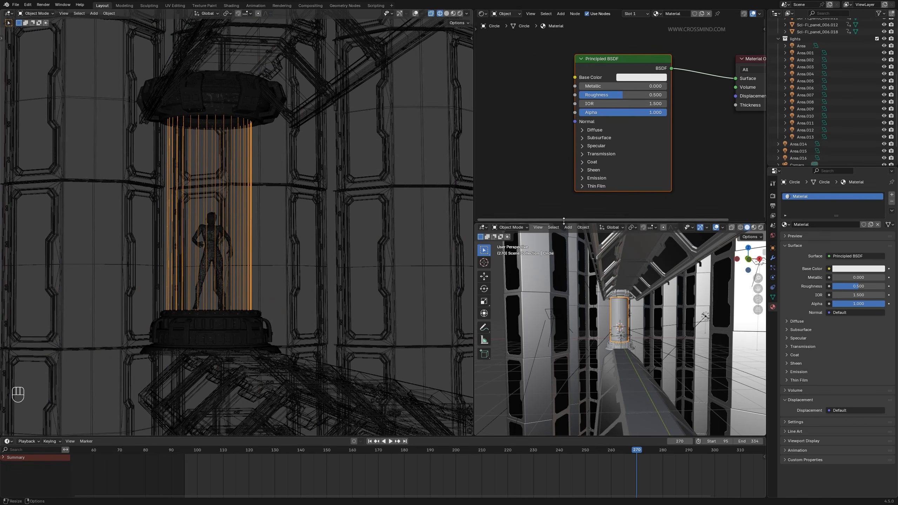
{"action": "left_click_drag", "start_coordinate": [564, 221], "coordinate": [564, 324]}
{"action": "middle_click_drag", "start_coordinate": [524, 193], "coordinate": [600, 172]}
{"action": "key", "text": "shift+a"}
{"action": "type", "text": "no"}
{"action": "left_click", "coordinate": [636, 192]}
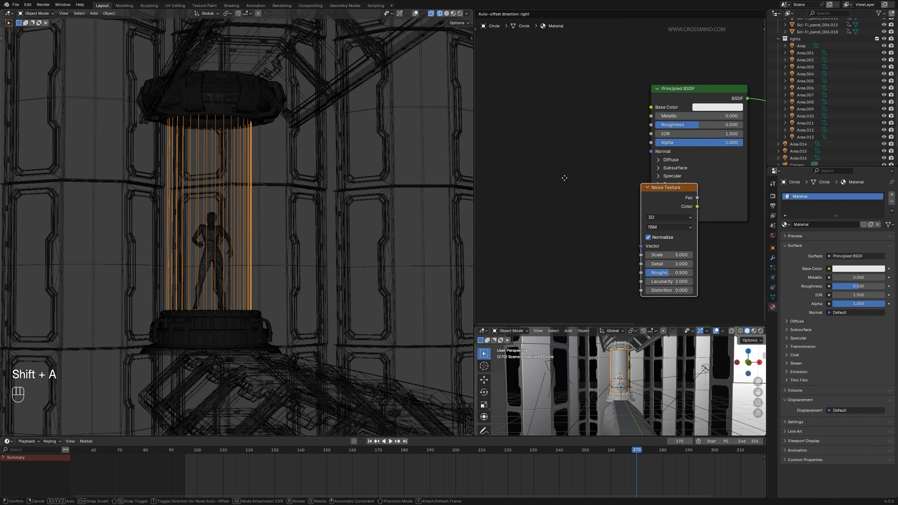
{"action": "left_click", "coordinate": [565, 194]}
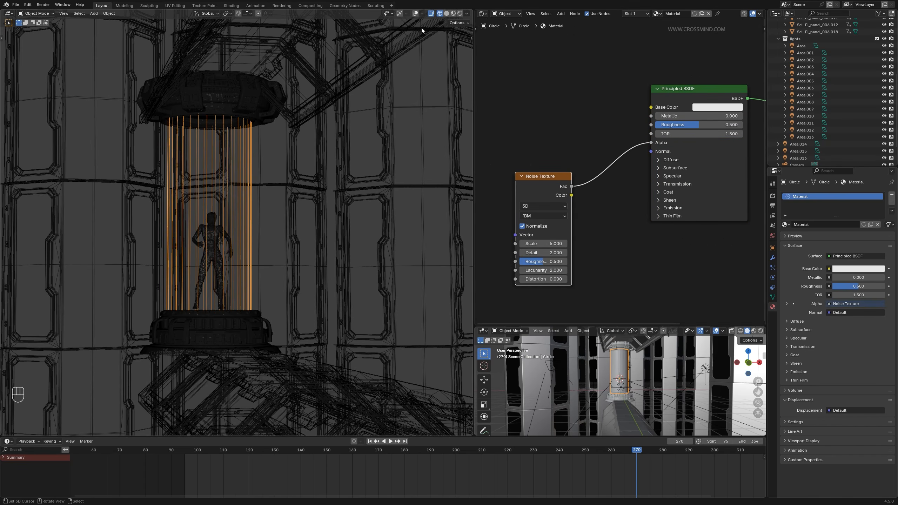
Step: Switch the camera view to rendered shading and add Texture Coordinate and Mapping nodes to the Noise Texture
{"action": "left_click", "coordinate": [460, 13]}
{"action": "key", "text": "ctrl+t"}
{"action": "scroll", "coordinate": [647, 274], "scroll_direction": "up", "scroll_amount": 2}
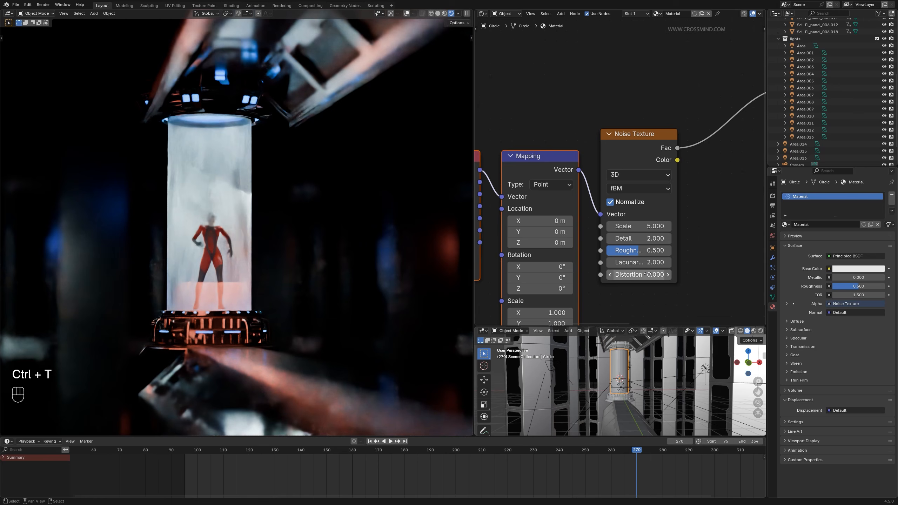
{"action": "middle_click_drag", "start_coordinate": [648, 275], "coordinate": [664, 248]}
{"action": "scroll", "coordinate": [664, 248], "scroll_direction": "down", "scroll_amount": 1}
Step: Insert a Map Range node between the noise and the alpha, with From Min 0.400 and To Min -0.260
{"action": "key", "text": "a"}
{"action": "key", "text": "shift+a"}
{"action": "left_click", "coordinate": [712, 161]}
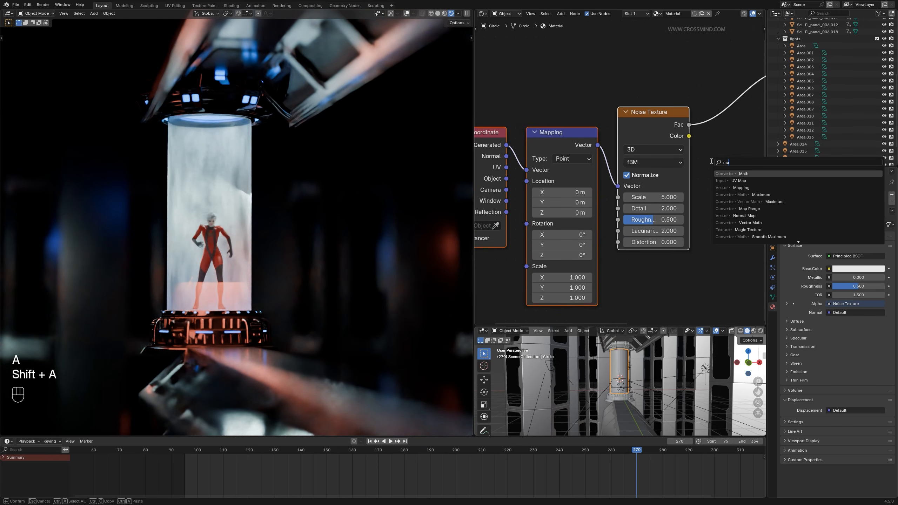
{"action": "left_click", "coordinate": [733, 188]}
{"action": "left_click", "coordinate": [703, 80]}
{"action": "middle_click_drag", "start_coordinate": [702, 79], "coordinate": [547, 99]}
{"action": "scroll", "coordinate": [573, 142], "scroll_direction": "up", "scroll_amount": 1}
{"action": "left_click_drag", "start_coordinate": [584, 197], "coordinate": [612, 198], "text": "shift"}
{"action": "middle_click_drag", "start_coordinate": [583, 198], "coordinate": [645, 185]}
{"action": "left_click_drag", "start_coordinate": [563, 234], "coordinate": [553, 234]}
Step: Set the noise roughness to 0.358 and the Mapping Z scale to 0.290 for vertical streaks, and save the file
{"action": "mouse_move", "coordinate": [649, 209]}
{"action": "left_mouse_down", "text": "shift"}
{"action": "mouse_move", "coordinate": [664, 209]}
{"action": "mouse_move", "coordinate": [635, 210]}
{"action": "left_mouse_up", "text": "shift"}
{"action": "middle_click_drag", "start_coordinate": [649, 209], "coordinate": [710, 139]}
{"action": "scroll", "coordinate": [710, 138], "scroll_direction": "down", "scroll_amount": 4}
{"action": "scroll", "coordinate": [559, 203], "scroll_direction": "up", "scroll_amount": 3}
{"action": "left_click_drag", "start_coordinate": [568, 221], "coordinate": [586, 222], "text": "shift"}
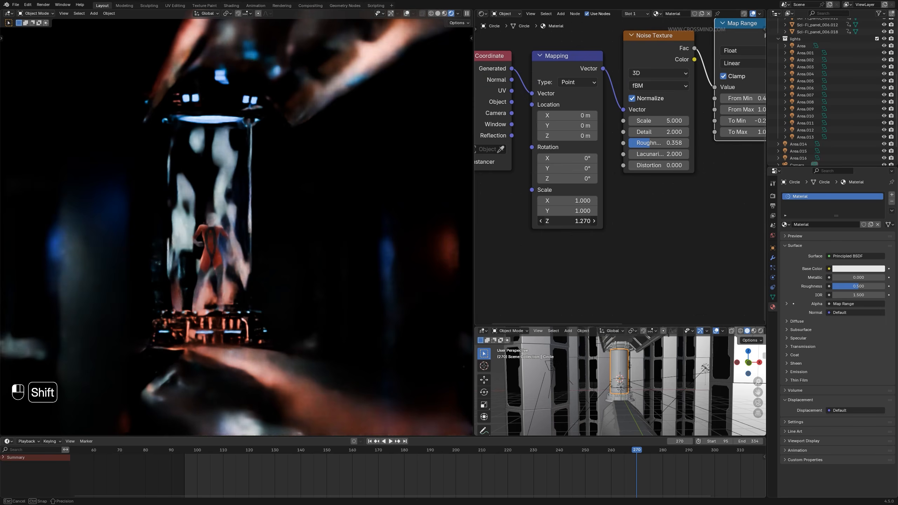
{"action": "scroll", "coordinate": [672, 198], "scroll_direction": "down", "scroll_amount": 4}
{"action": "middle_click_drag", "start_coordinate": [722, 193], "coordinate": [577, 257]}
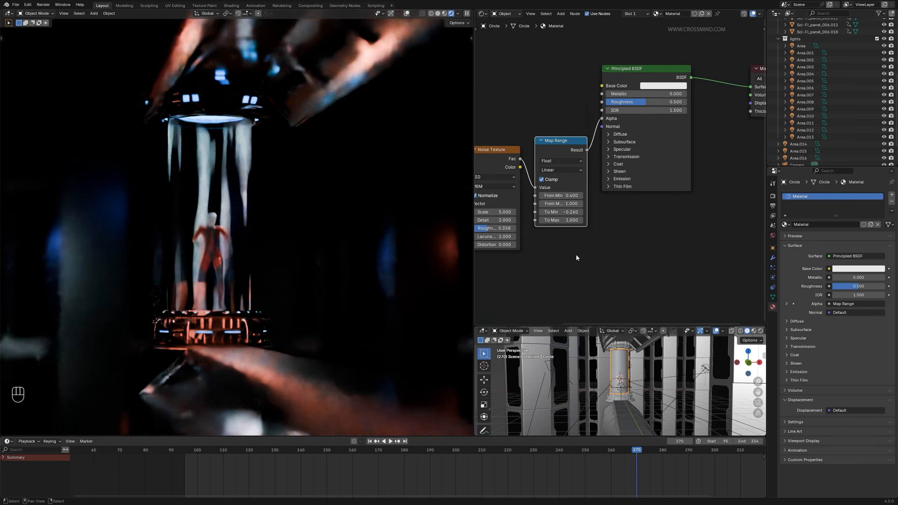
{"action": "middle_click_drag", "start_coordinate": [659, 93], "coordinate": [654, 136]}
{"action": "scroll", "coordinate": [653, 136], "scroll_direction": "up", "scroll_amount": 3}
{"action": "key", "text": "ctrl+s"}
Step: Change the tube material's base color to orange
{"action": "left_click", "coordinate": [654, 128]}
{"action": "left_click_drag", "start_coordinate": [663, 182], "coordinate": [655, 190]}
Step: Turn off the Map Range clamp and set To Min to -0.060, To Max to 0.150 and From Min to 0.280
{"action": "middle_click_drag", "start_coordinate": [531, 269], "coordinate": [575, 205]}
{"action": "mouse_move", "coordinate": [569, 203]}
{"action": "left_mouse_down", "text": "shift"}
{"action": "mouse_move", "coordinate": [584, 203]}
{"action": "mouse_move", "coordinate": [569, 203]}
{"action": "left_mouse_up", "text": "shift"}
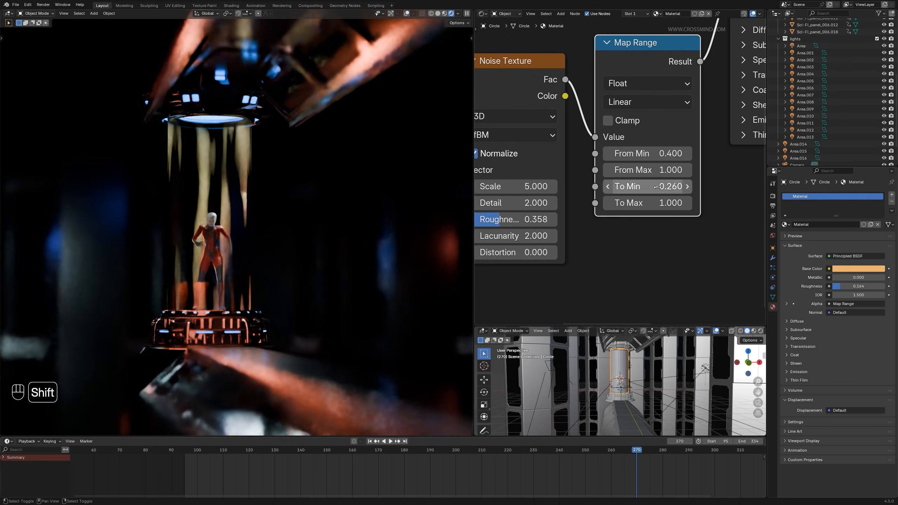
{"action": "left_click_drag", "start_coordinate": [647, 186], "coordinate": [650, 187], "text": "shift"}
{"action": "left_click_drag", "start_coordinate": [647, 203], "coordinate": [641, 203], "text": "shift"}
{"action": "left_click_drag", "start_coordinate": [647, 153], "coordinate": [646, 153], "text": "shift"}
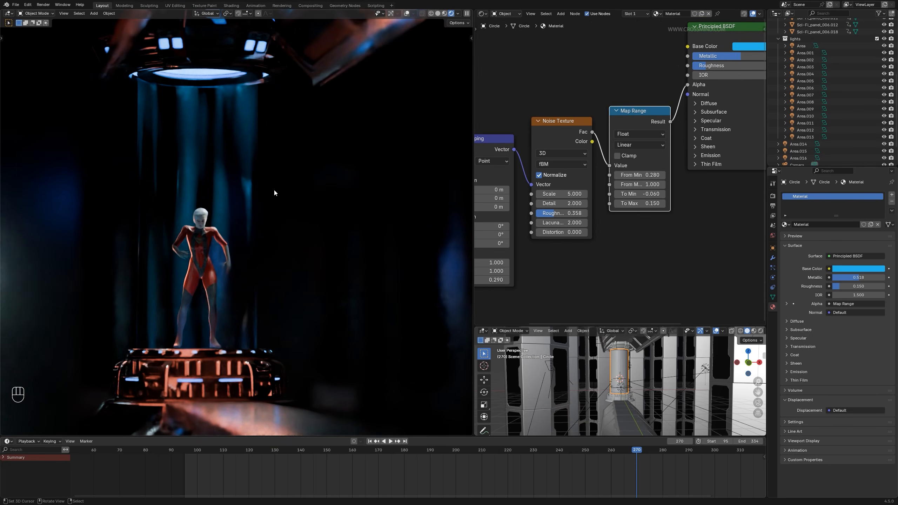
Step: Review the tube material's node chain from the Texture Coordinate node to the Principled BSDF
{"action": "scroll", "coordinate": [624, 193], "scroll_direction": "down", "scroll_amount": 1}
{"action": "middle_click_drag", "start_coordinate": [666, 194], "coordinate": [638, 219]}
{"action": "scroll", "coordinate": [638, 219], "scroll_direction": "up", "scroll_amount": 1}
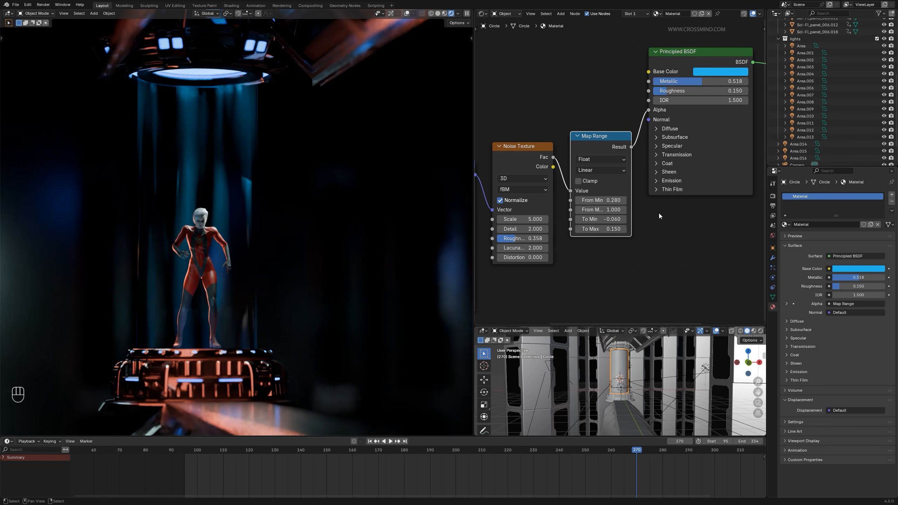
{"action": "scroll", "coordinate": [659, 217], "scroll_direction": "down", "scroll_amount": 1}
{"action": "middle_click_drag", "start_coordinate": [659, 217], "coordinate": [737, 180]}
{"action": "middle_click_drag", "start_coordinate": [699, 219], "coordinate": [705, 199]}
{"action": "scroll", "coordinate": [615, 171], "scroll_direction": "up", "scroll_amount": 1}
{"action": "scroll", "coordinate": [575, 255], "scroll_direction": "down", "scroll_amount": 3}
{"action": "scroll", "coordinate": [633, 233], "scroll_direction": "up", "scroll_amount": 1}
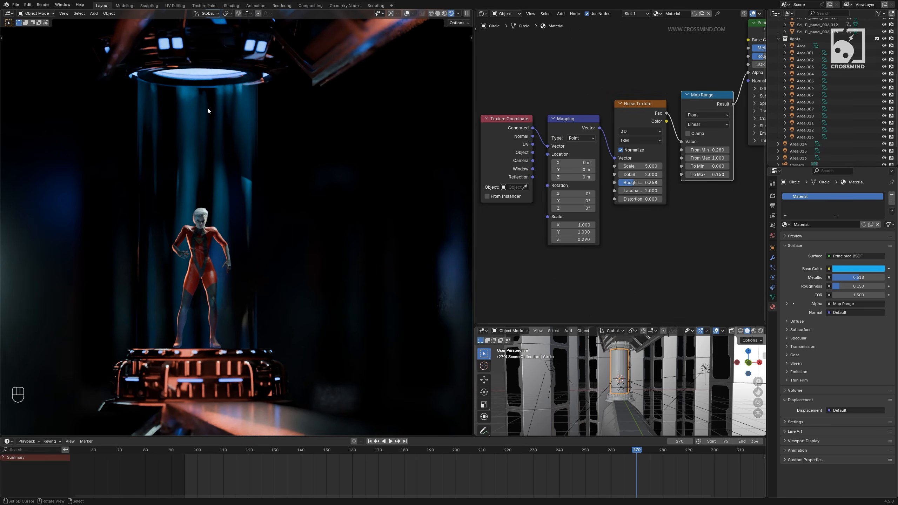
Step: Try shifting the noise pattern along the Mapping node's Z location
{"action": "scroll", "coordinate": [559, 237], "scroll_direction": "up", "scroll_amount": 2}
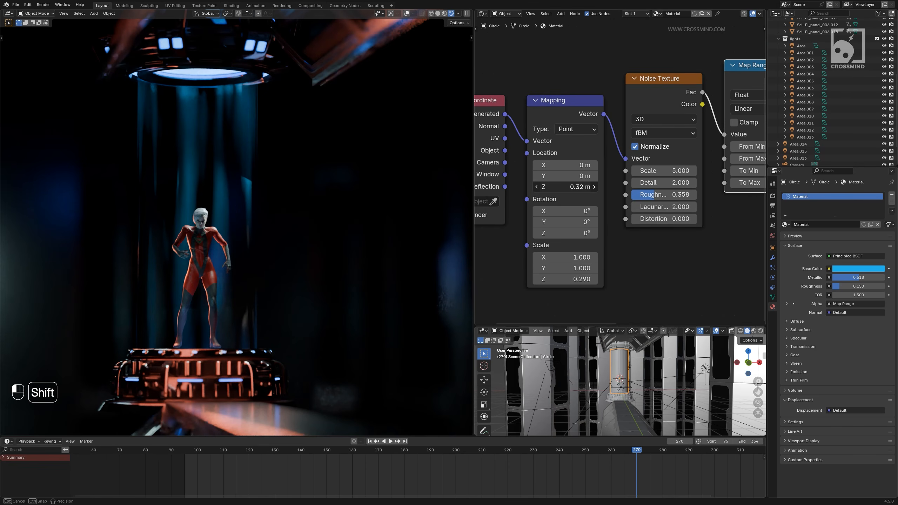
{"action": "left_click_drag", "start_coordinate": [565, 187], "coordinate": [615, 187], "text": "shift"}
{"action": "right_click", "coordinate": [565, 187]}
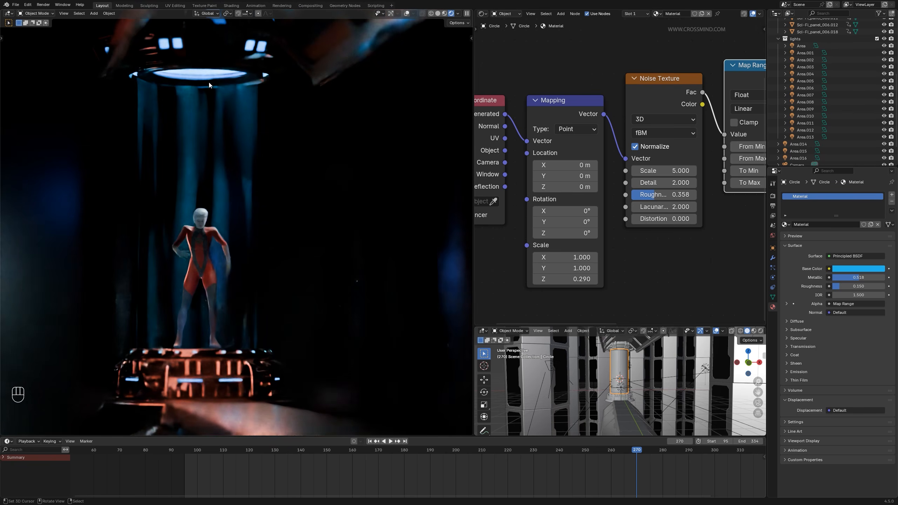
Step: Switch the camera view from rendered shading to Material Preview
{"action": "key", "text": "z"}
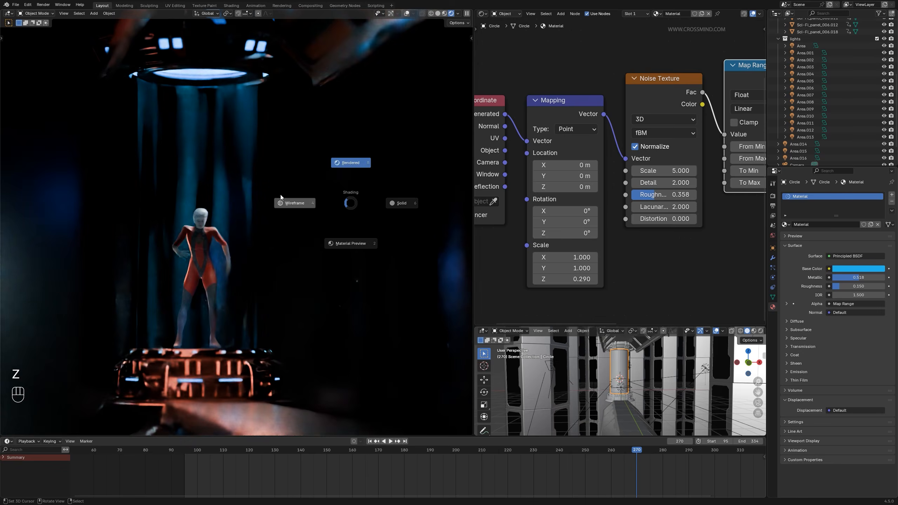
{"action": "left_click", "coordinate": [295, 202]}
{"action": "scroll", "coordinate": [619, 170], "scroll_direction": "down", "scroll_amount": 1}
{"action": "left_click", "coordinate": [446, 13]}
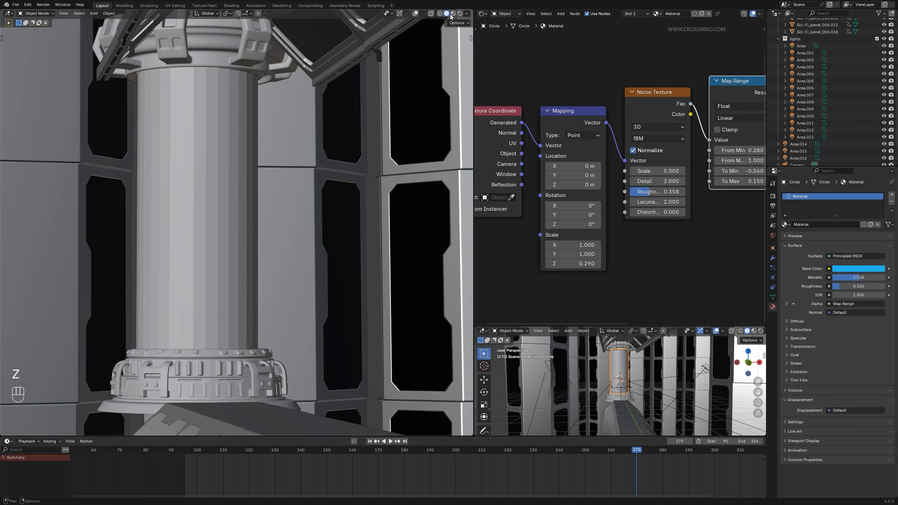
Step: Try rotating the noise pattern with the Mapping node's Z, Y and X rotation values
{"action": "mouse_move", "coordinate": [523, 234]}
{"action": "left_mouse_down", "text": "shift"}
{"action": "mouse_move", "coordinate": [548, 223]}
{"action": "mouse_move", "coordinate": [533, 213]}
{"action": "mouse_move", "coordinate": [554, 213]}
{"action": "mouse_move", "coordinate": [534, 213]}
{"action": "left_mouse_up", "text": "shift"}
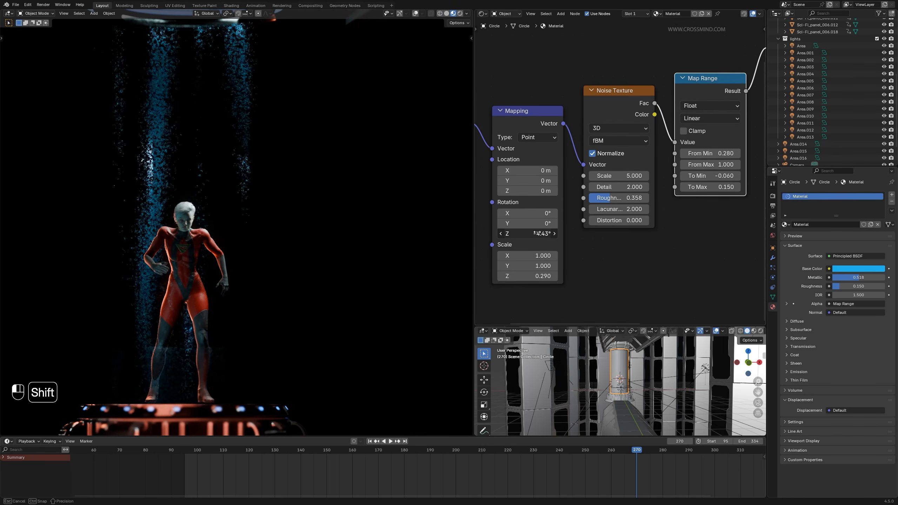
{"action": "right_click", "coordinate": [537, 233]}
{"action": "right_click", "coordinate": [548, 223]}
{"action": "right_click", "coordinate": [533, 213]}
Step: Scrub back to frame 104 and set the animation's start frame to 1
{"action": "left_click_drag", "start_coordinate": [333, 453], "coordinate": [225, 454]}
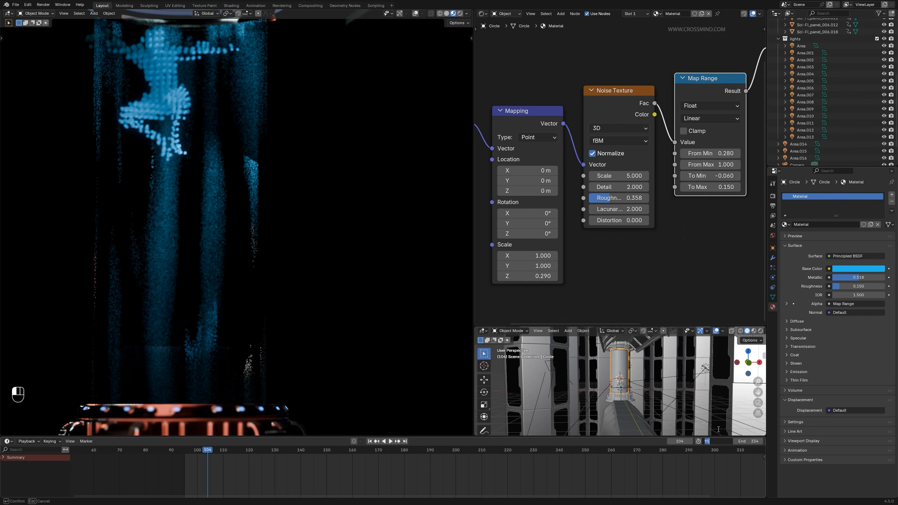
{"action": "key", "text": "Return"}
{"action": "scroll", "coordinate": [308, 454], "scroll_direction": "down", "scroll_amount": 4}
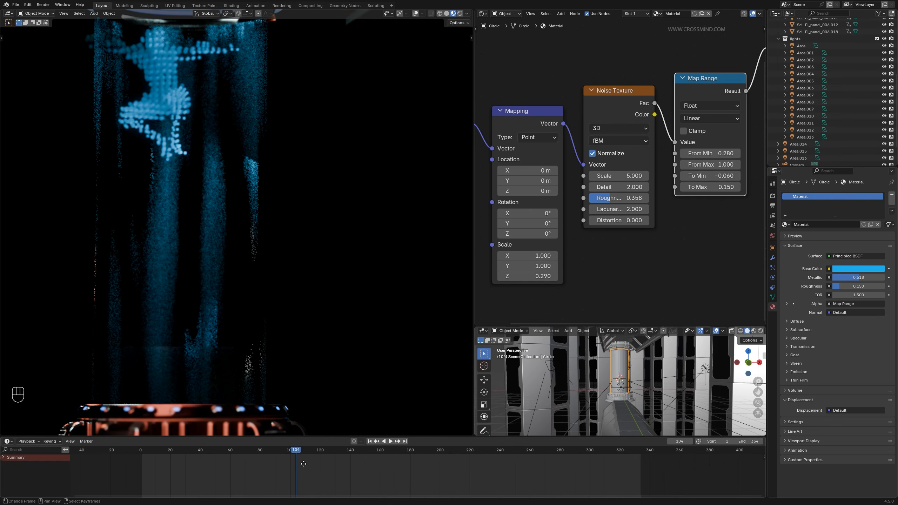
Step: Play and scrub the early part of the timeline, and keyframe the Mapping node's rotation at 0° on all axes
{"action": "key", "text": "space"}
{"action": "left_click_drag", "start_coordinate": [308, 454], "coordinate": [206, 454]}
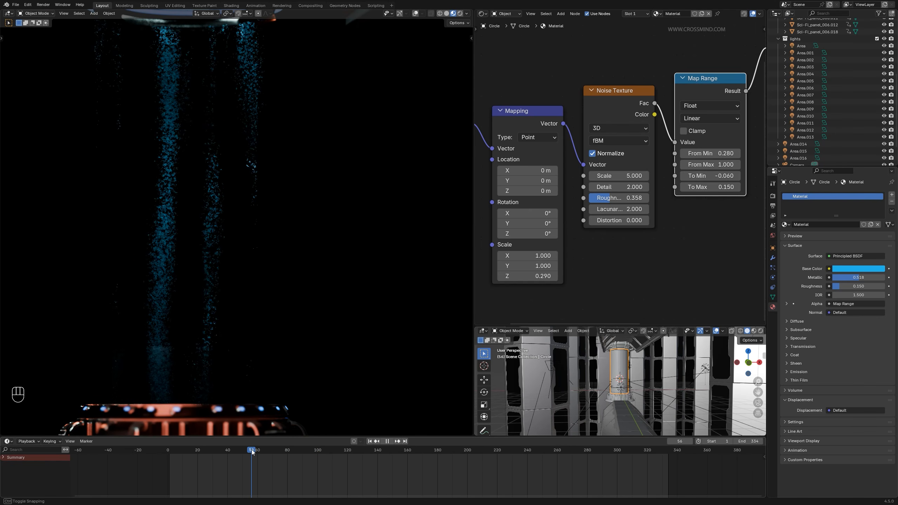
{"action": "key", "text": "space"}
{"action": "key", "text": "i"}
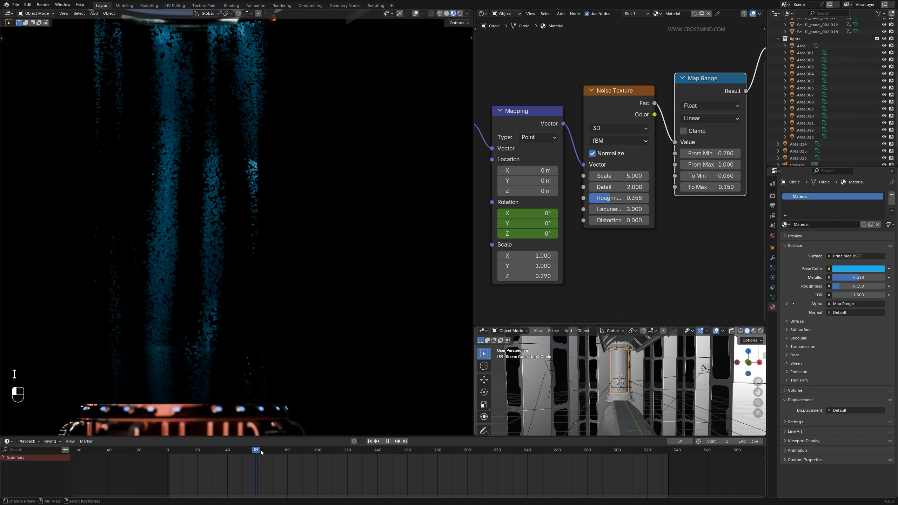
Step: At frame 262, preview the Map Range output and keyframe the Mapping node's X rotation at -237°
{"action": "left_click_drag", "start_coordinate": [261, 449], "coordinate": [560, 453]}
{"action": "left_click", "coordinate": [694, 87], "text": "ctrl+shift"}
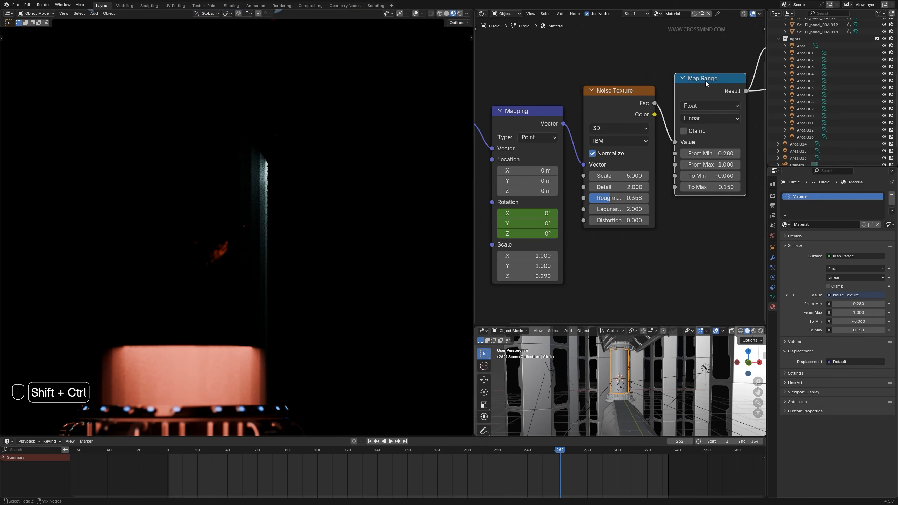
{"action": "left_click_drag", "start_coordinate": [527, 213], "coordinate": [482, 213], "text": "shift"}
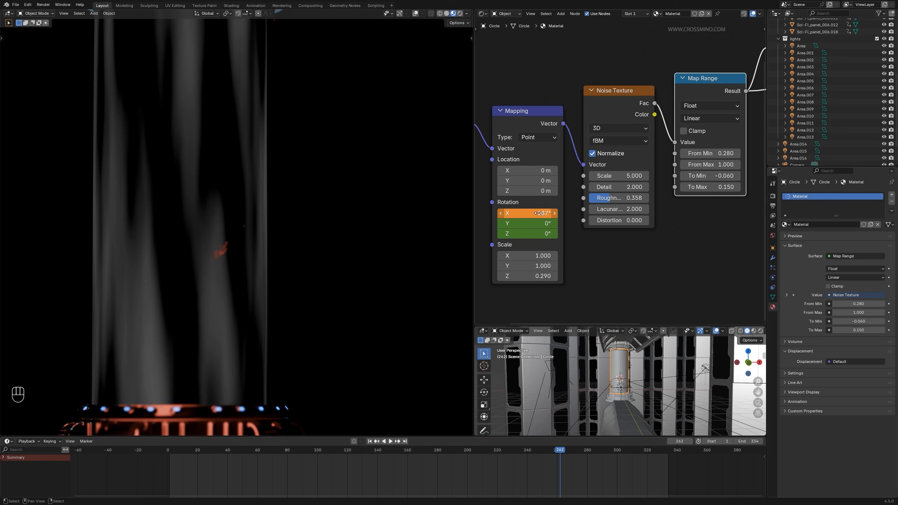
{"action": "key", "text": "i"}
{"action": "left_click", "coordinate": [542, 245]}
Step: Shift the later rotation keyframes earlier on the timeline, to about frames 188 and 253
{"action": "left_click_drag", "start_coordinate": [560, 450], "coordinate": [513, 449]}
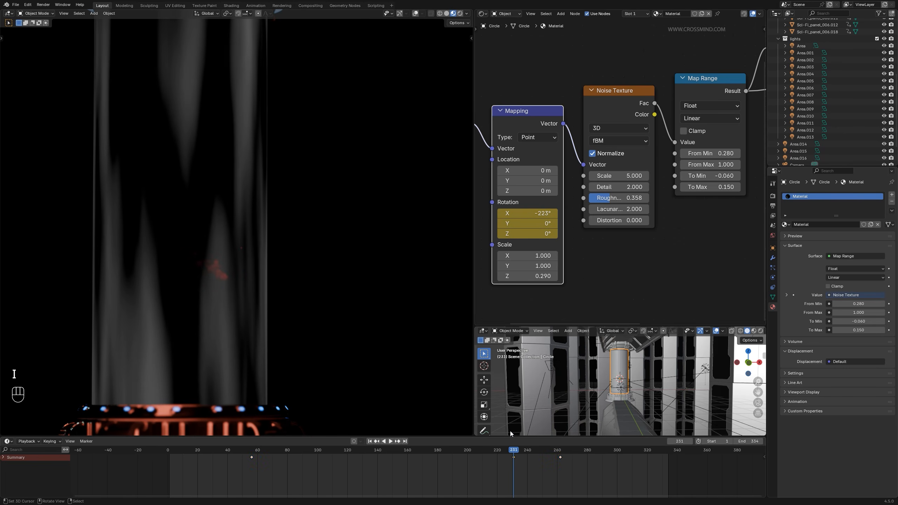
{"action": "key", "text": "g"}
{"action": "left_click", "coordinate": [463, 460]}
{"action": "key", "text": "b"}
{"action": "left_click_drag", "start_coordinate": [565, 459], "coordinate": [456, 471]}
{"action": "key", "text": "g"}
{"action": "left_click", "coordinate": [446, 467]}
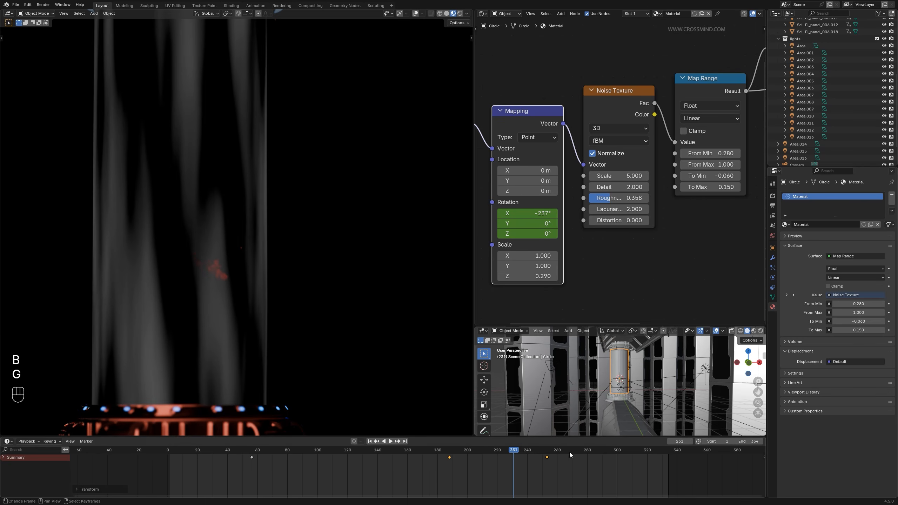
{"action": "scroll", "coordinate": [388, 333], "scroll_direction": "down", "scroll_amount": 3}
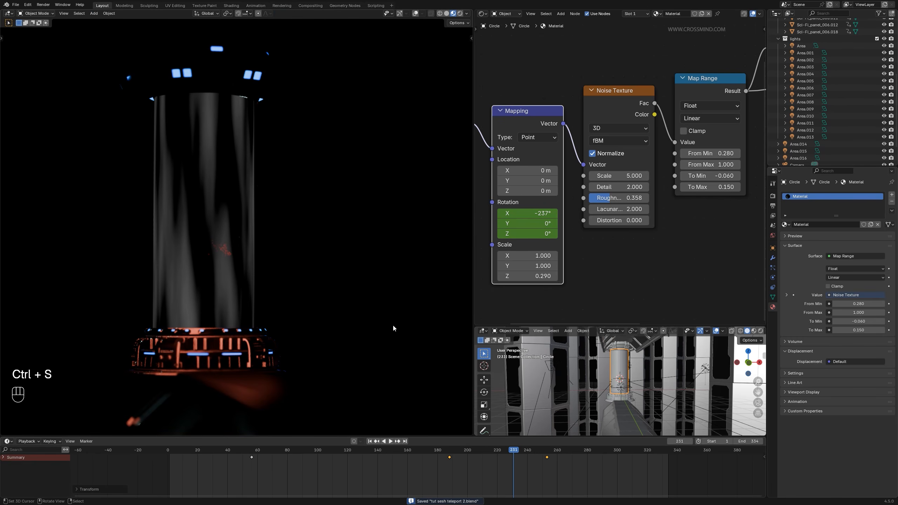
Step: Reconnect the Principled BSDF to the material output and play the animation from the first frame
{"action": "scroll", "coordinate": [620, 238], "scroll_direction": "down", "scroll_amount": 4}
{"action": "left_click", "coordinate": [704, 95], "text": "ctrl+shift"}
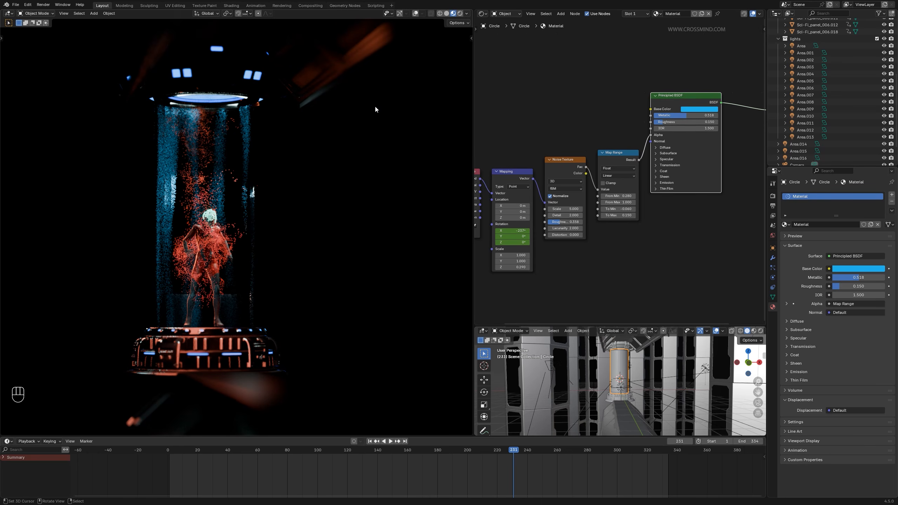
{"action": "left_click", "coordinate": [370, 442]}
{"action": "key", "text": "space"}
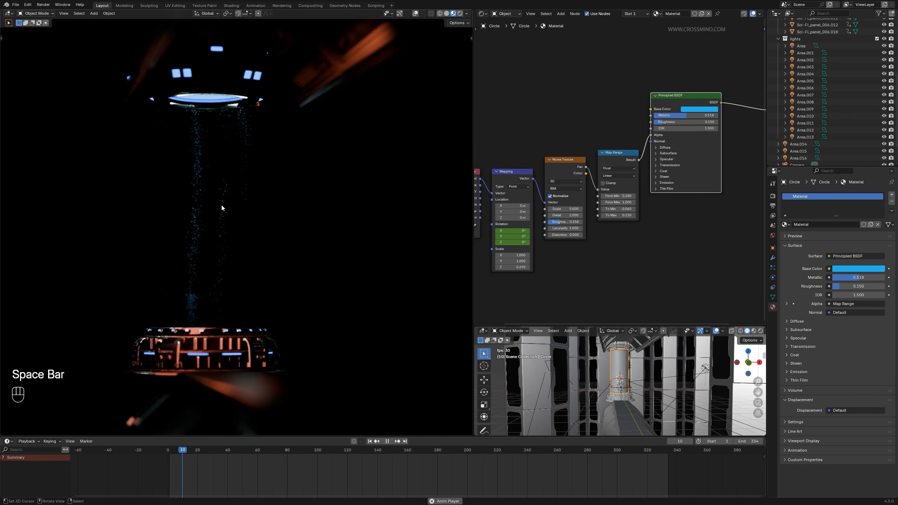
{"action": "scroll", "coordinate": [221, 204], "scroll_direction": "up", "scroll_amount": 1}
{"action": "key", "text": "space"}
{"action": "key", "text": "space"}
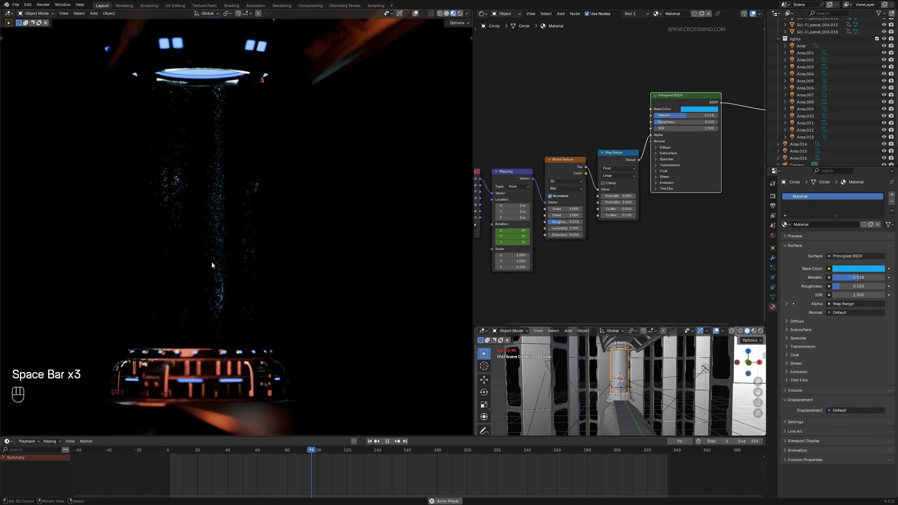
Step: Replay the animation from frame 1 in stages, checking the beam's noise motion around the forming character
{"action": "left_click", "coordinate": [372, 443]}
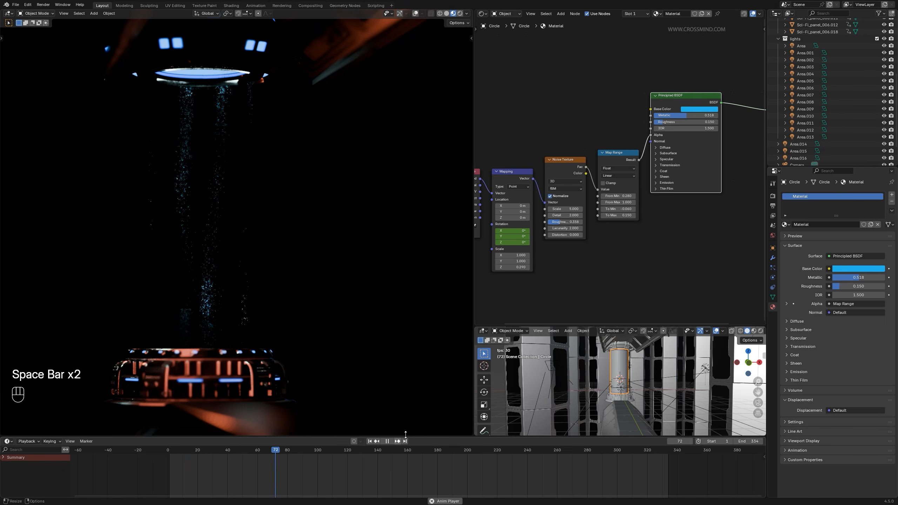
{"action": "key", "text": "space"}
{"action": "key", "text": "space"}
{"action": "key", "text": "space"}
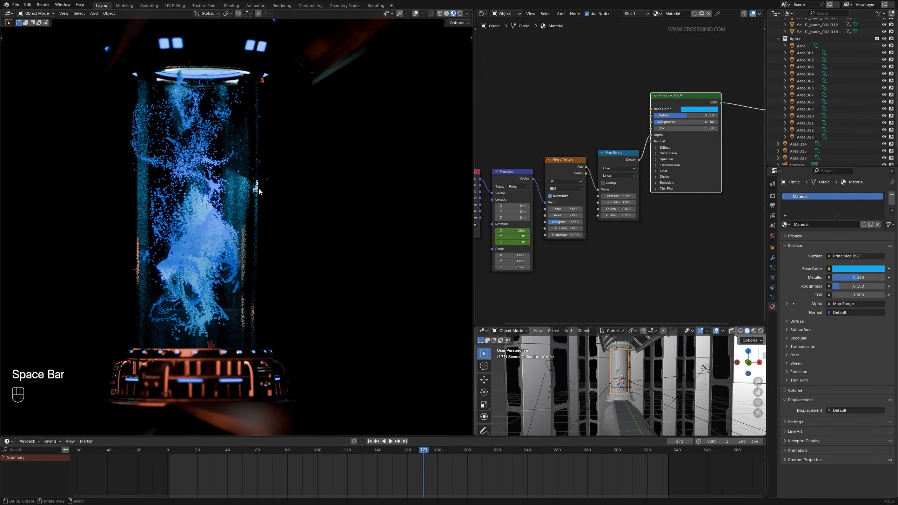
{"action": "key", "text": "space"}
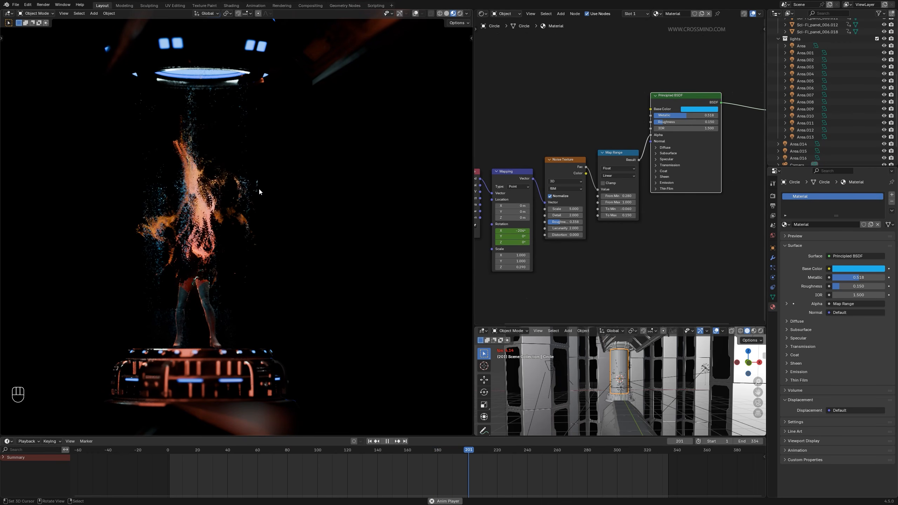
{"action": "key", "text": "space"}
{"action": "key", "text": "space"}
{"action": "key", "text": "space"}
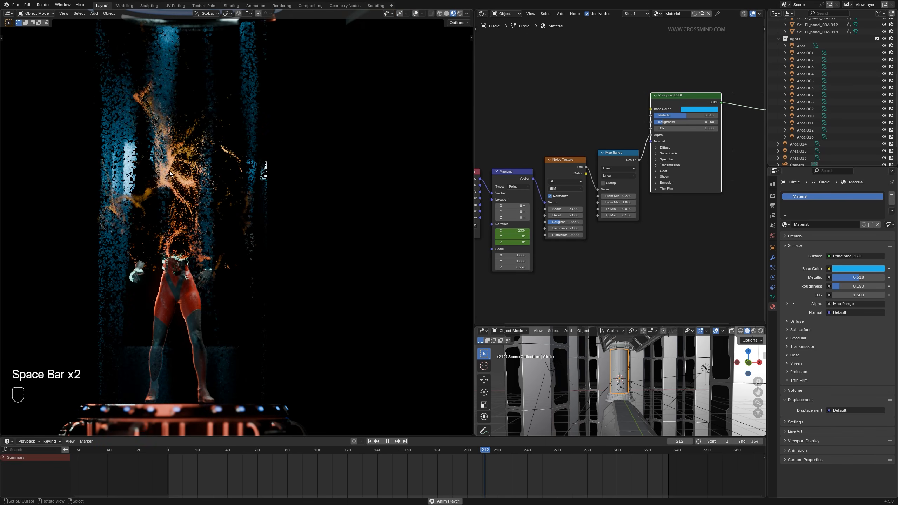
Step: Apply Shade Smooth to the beam cylinder
{"action": "scroll", "coordinate": [708, 203], "scroll_direction": "down", "scroll_amount": 2}
{"action": "scroll", "coordinate": [708, 203], "scroll_direction": "up", "scroll_amount": 1}
{"action": "key", "text": "w"}
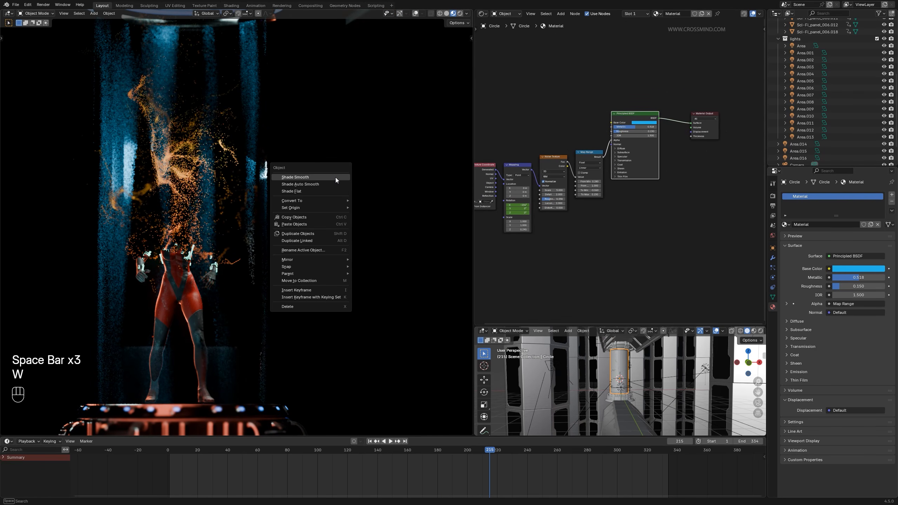
{"action": "left_click", "coordinate": [335, 177]}
Step: Play the animation on to frame 239 and save the file
{"action": "key", "text": "space"}
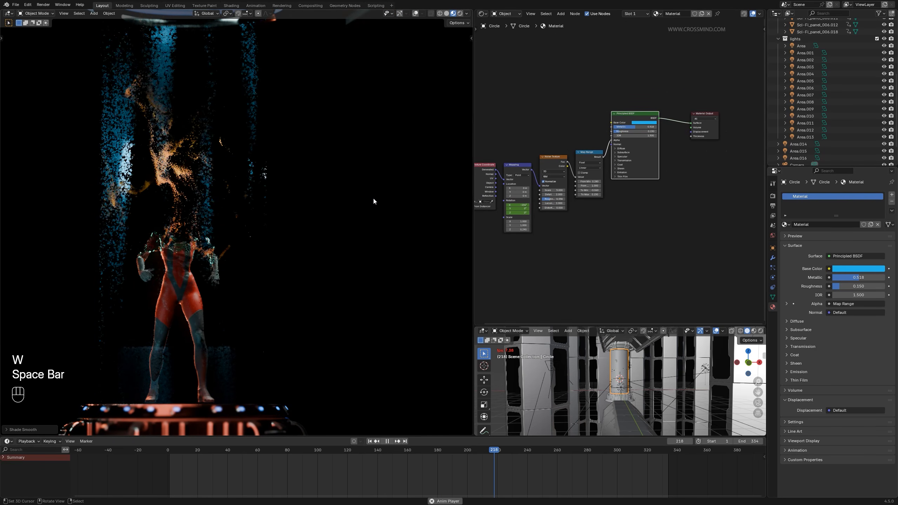
{"action": "key", "text": "space"}
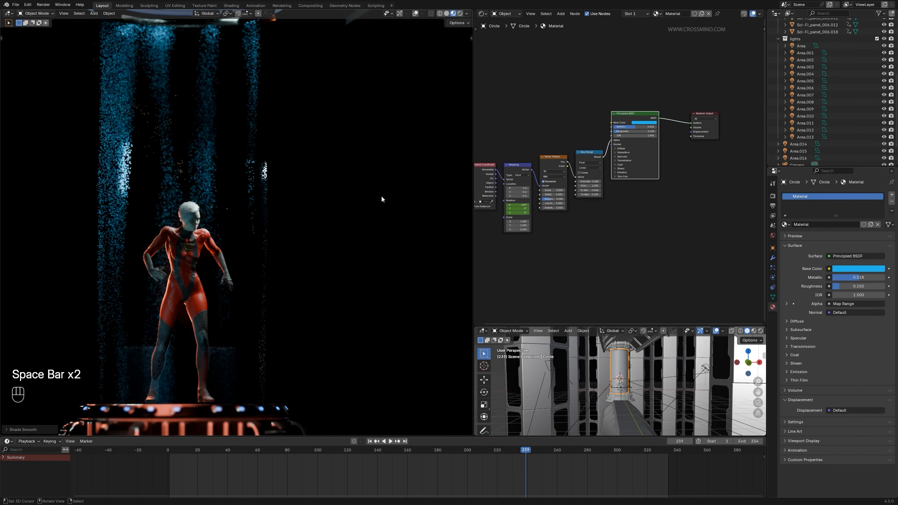
{"action": "scroll", "coordinate": [381, 196], "scroll_direction": "down", "scroll_amount": 5}
{"action": "key", "text": "ctrl+s"}
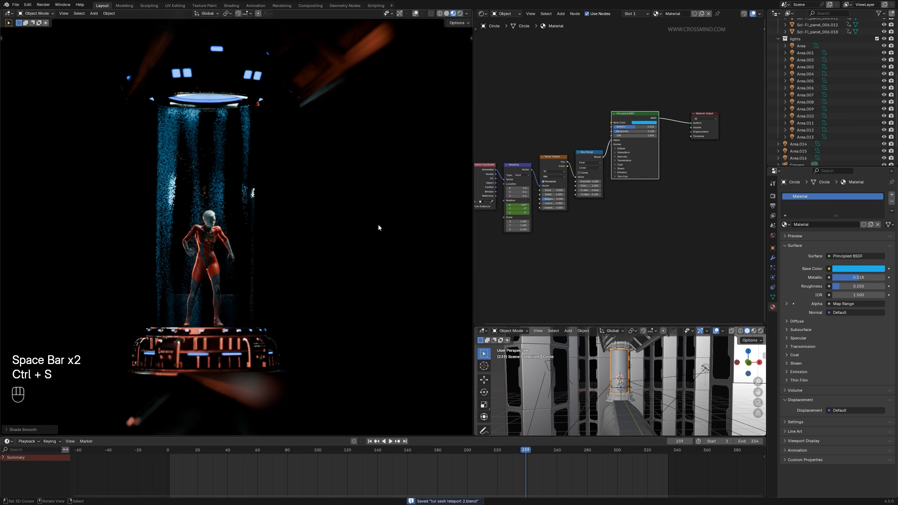
Step: Replay the animation from frame 1 to frame 244 and save the file
{"action": "key", "text": "space"}
{"action": "key", "text": "space"}
{"action": "left_click", "coordinate": [370, 441]}
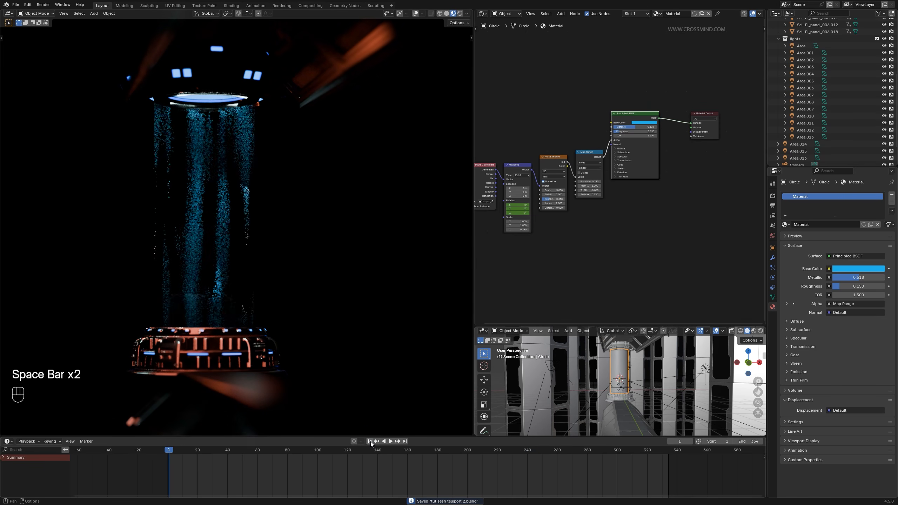
{"action": "key", "text": "space"}
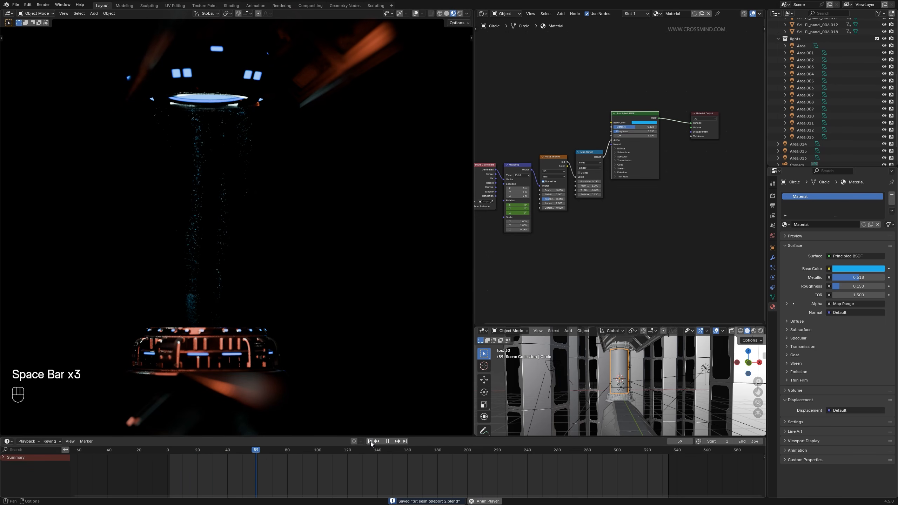
{"action": "key", "text": "space"}
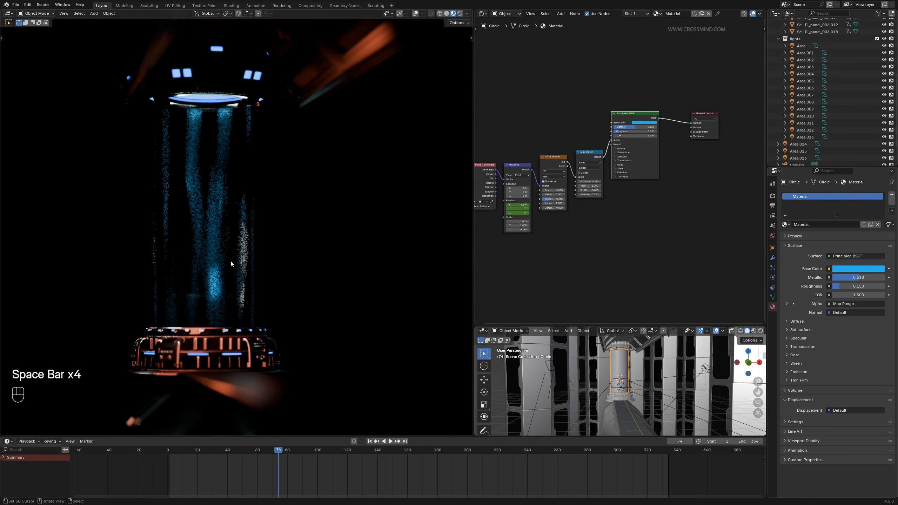
{"action": "key", "text": "space"}
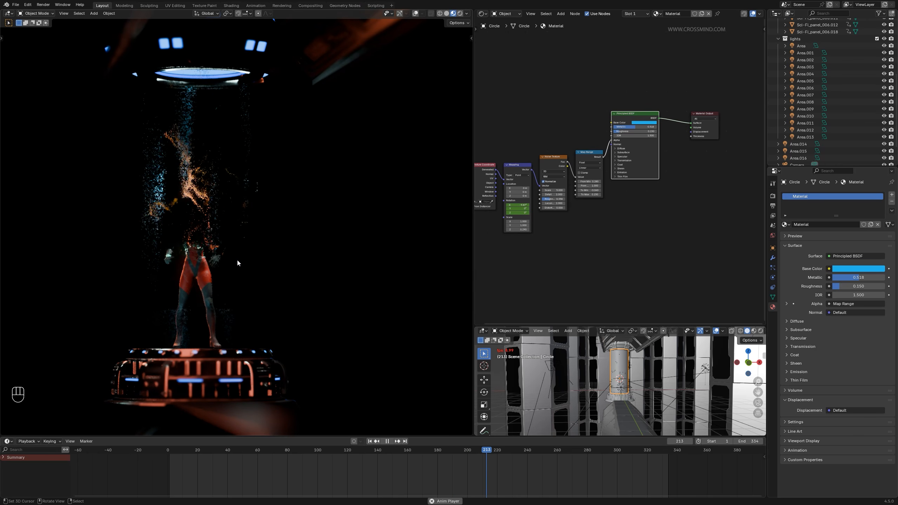
{"action": "key", "text": "space"}
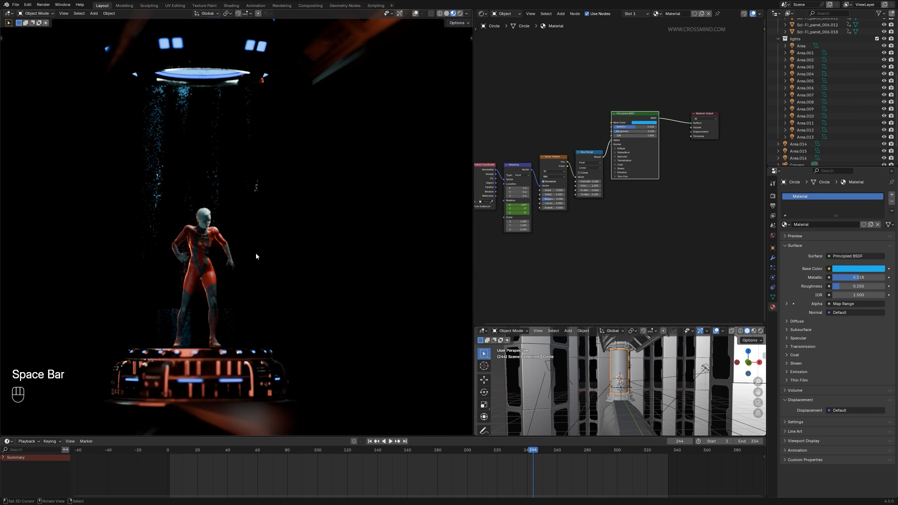
{"action": "scroll", "coordinate": [269, 248], "scroll_direction": "down", "scroll_amount": 3}
{"action": "key", "text": "ctrl+s"}
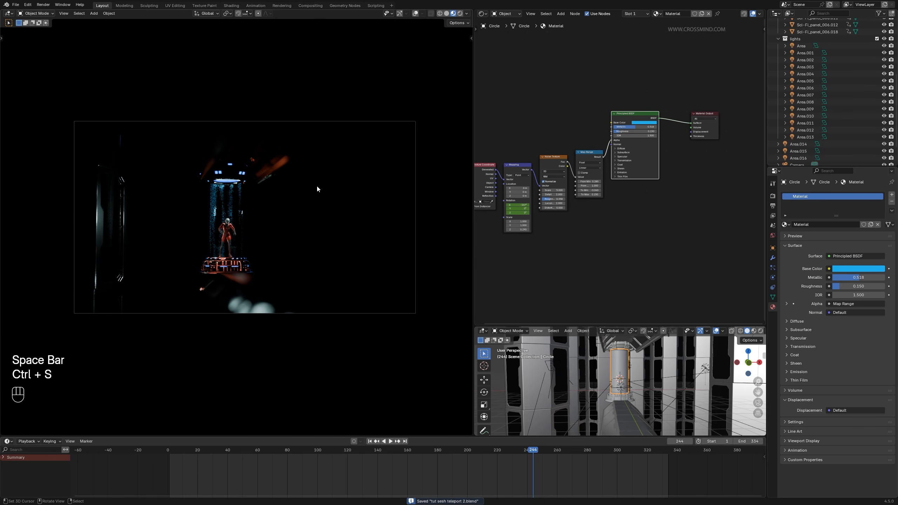
Step: Switch the camera view to rendered shading and lock the camera to the view
{"action": "scroll", "coordinate": [318, 188], "scroll_direction": "up", "scroll_amount": 3}
{"action": "left_click", "coordinate": [460, 13]}
{"action": "key", "text": "n"}
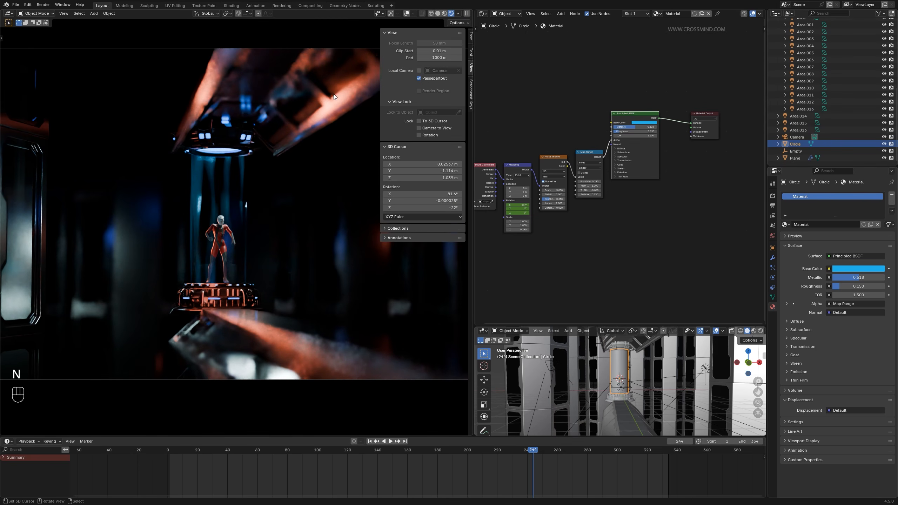
{"action": "left_click", "coordinate": [437, 128]}
{"action": "key", "text": "n"}
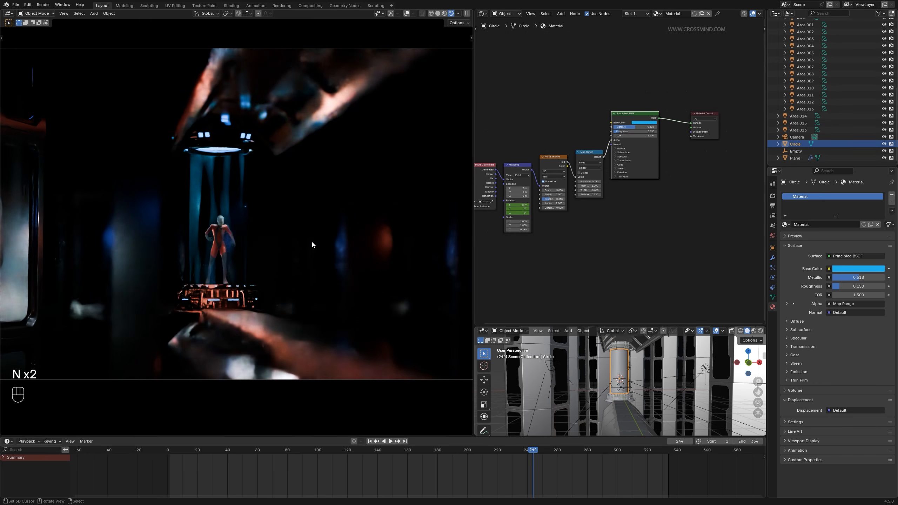
Step: Move the camera closer to the teleport pod and the character
{"action": "middle_click_drag", "start_coordinate": [311, 240], "coordinate": [255, 76], "text": "ctrl+shift"}
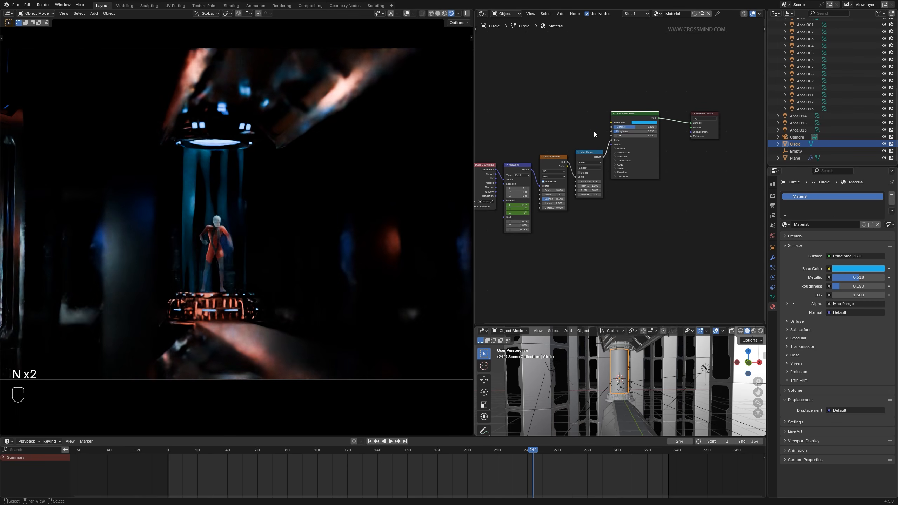
{"action": "key", "text": "KP_Decimal"}
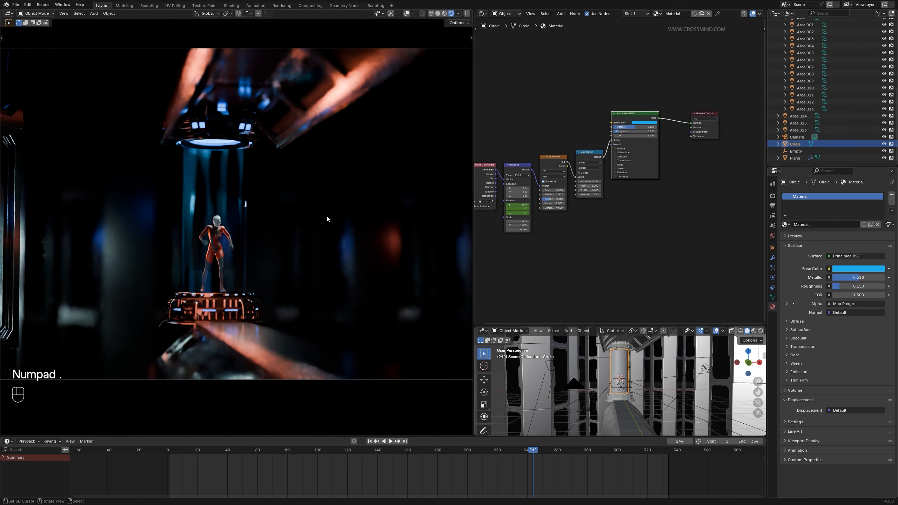
{"action": "middle_click_drag", "start_coordinate": [341, 210], "coordinate": [295, 226], "text": "ctrl+shift"}
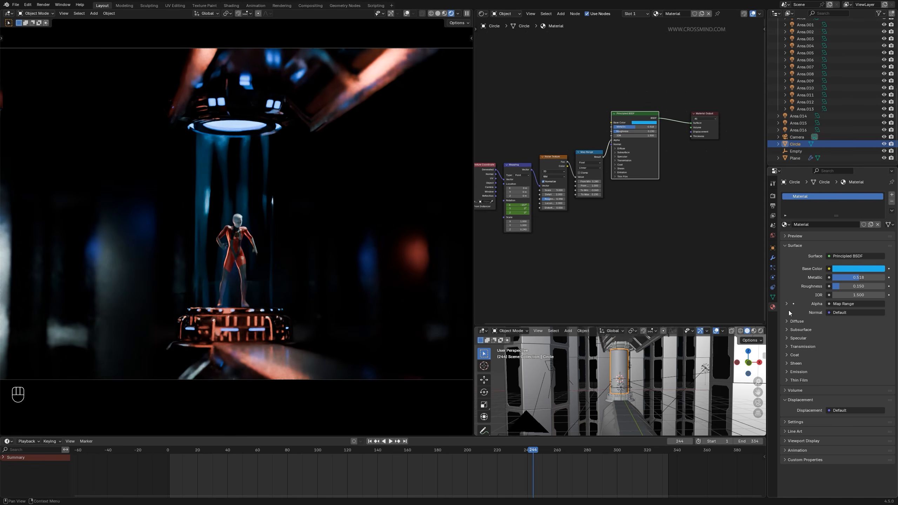
Step: Try focal lengths of 40 mm and 93 mm on the camera, and set its F-Stop to 0.2
{"action": "left_click", "coordinate": [797, 136]}
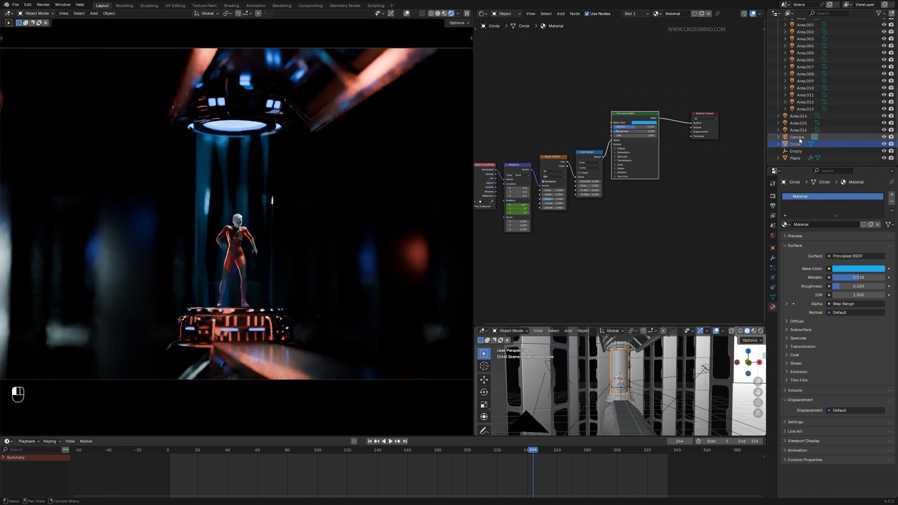
{"action": "double_click", "coordinate": [858, 228]}
{"action": "key", "text": "Return"}
{"action": "scroll", "coordinate": [383, 239], "scroll_direction": "up", "scroll_amount": 4}
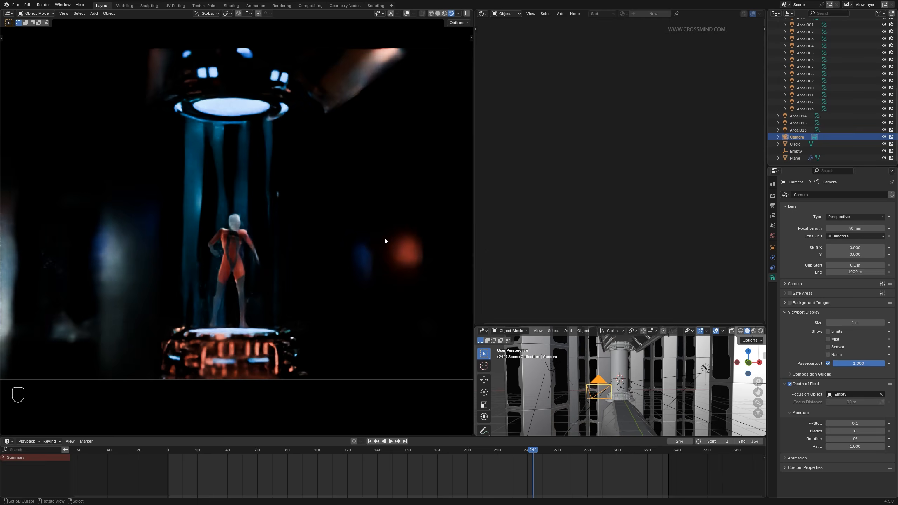
{"action": "key", "text": "ctrl+z"}
{"action": "left_click_drag", "start_coordinate": [857, 229], "coordinate": [877, 229]}
{"action": "scroll", "coordinate": [377, 225], "scroll_direction": "down", "scroll_amount": 3}
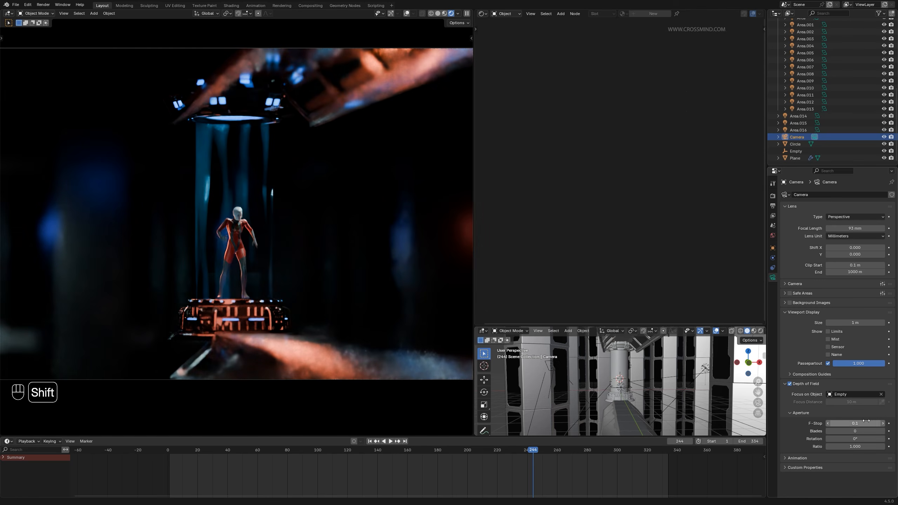
{"action": "left_click_drag", "start_coordinate": [855, 423], "coordinate": [869, 423], "text": "shift"}
Step: Set the camera's focal length to 45 mm and move the camera closer to the pod
{"action": "left_click_drag", "start_coordinate": [865, 228], "coordinate": [846, 228]}
{"action": "scroll", "coordinate": [441, 285], "scroll_direction": "up", "scroll_amount": 2}
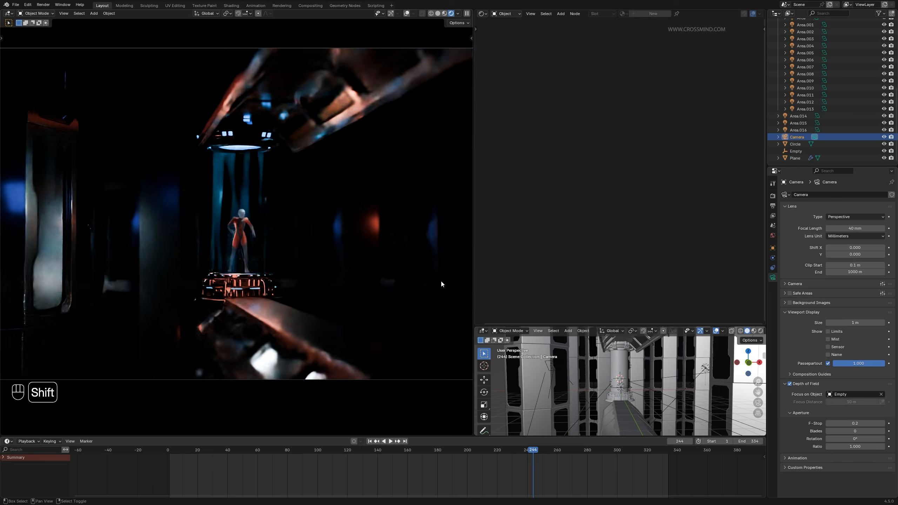
{"action": "middle_click_drag", "start_coordinate": [441, 285], "coordinate": [375, 280], "text": "shift"}
{"action": "scroll", "coordinate": [335, 249], "scroll_direction": "up", "scroll_amount": 2}
{"action": "left_click", "coordinate": [865, 228]}
{"action": "type", "text": "45"}
{"action": "key", "text": "Return"}
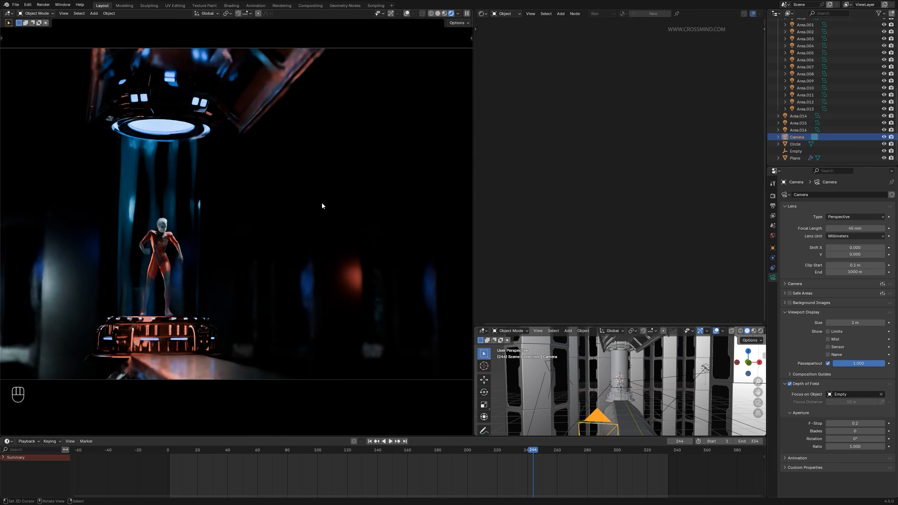
Step: Reframe the camera with the pod nearer the middle of the shot, and unlock the camera from the view
{"action": "scroll", "coordinate": [321, 201], "scroll_direction": "down", "scroll_amount": 2}
{"action": "middle_click_drag", "start_coordinate": [305, 212], "coordinate": [325, 217], "text": "shift"}
{"action": "scroll", "coordinate": [336, 219], "scroll_direction": "up", "scroll_amount": 2}
{"action": "key", "text": "n"}
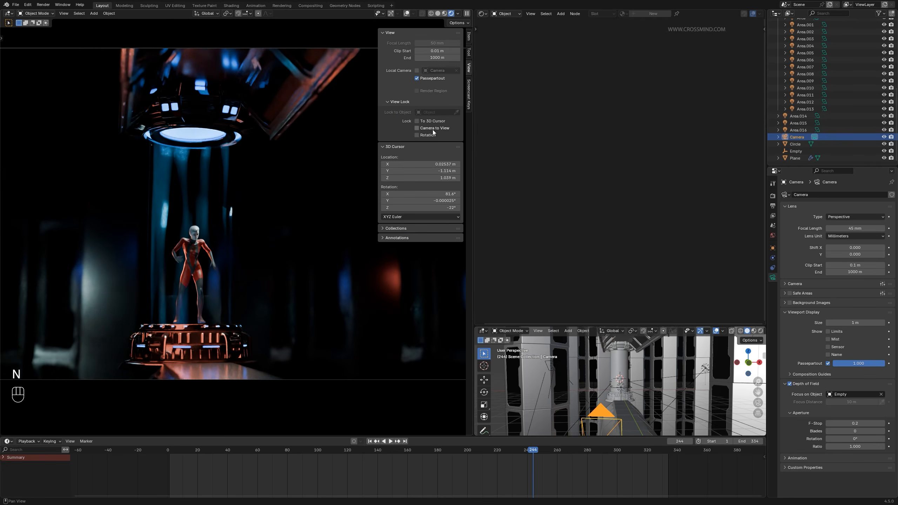
{"action": "key", "text": "n"}
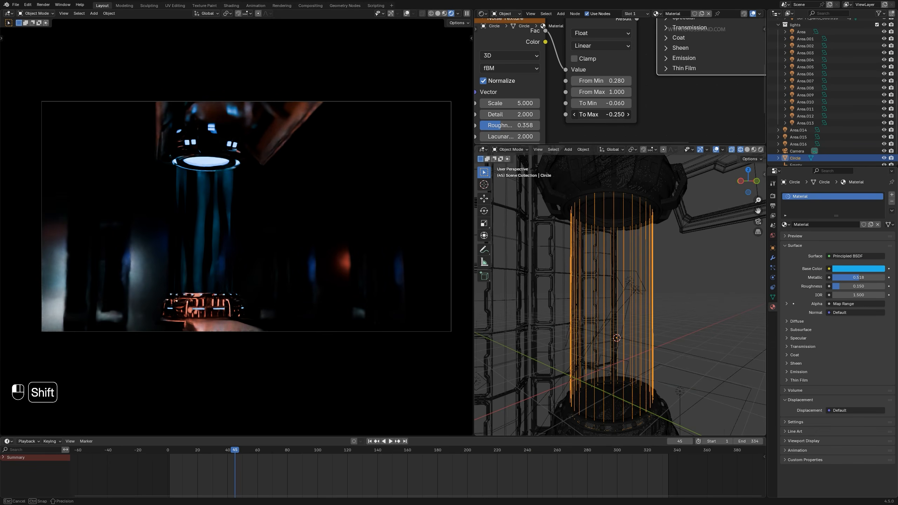
Step: Keyframe the Map Range node's To Max value at 0.150 on the current frame
{"action": "left_click_drag", "start_coordinate": [601, 114], "coordinate": [623, 114], "text": "shift"}
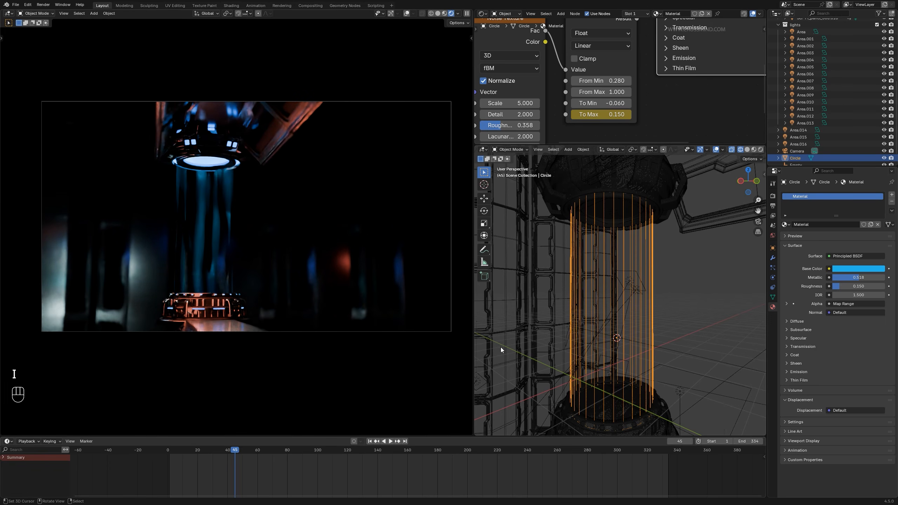
Step: Move the Map Range node's To Max keyframe to about frame 98 in the timeline
{"action": "scroll", "coordinate": [639, 104], "scroll_direction": "down", "scroll_amount": 3}
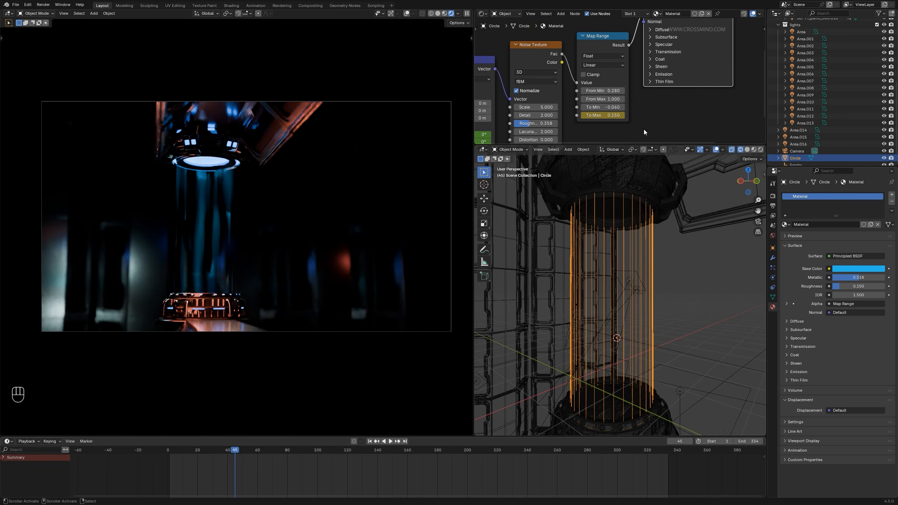
{"action": "key", "text": "g"}
{"action": "key", "text": "g"}
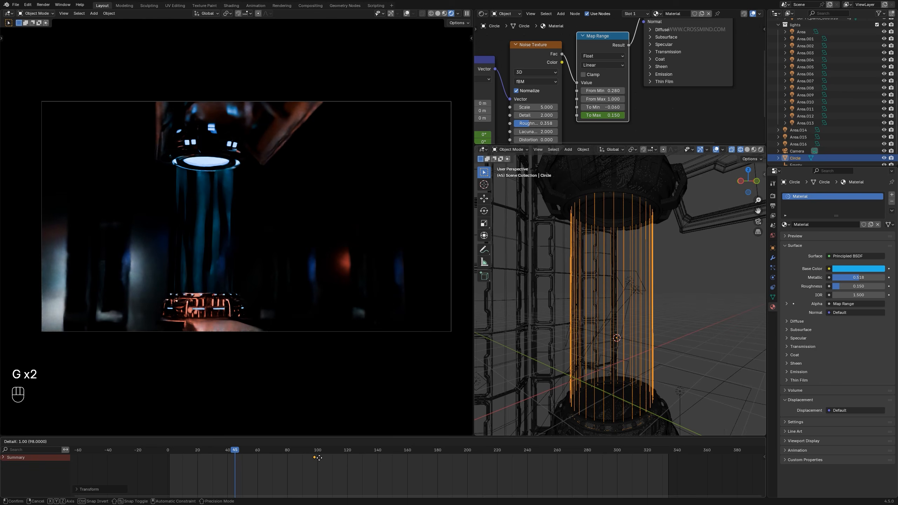
{"action": "left_click", "coordinate": [322, 459]}
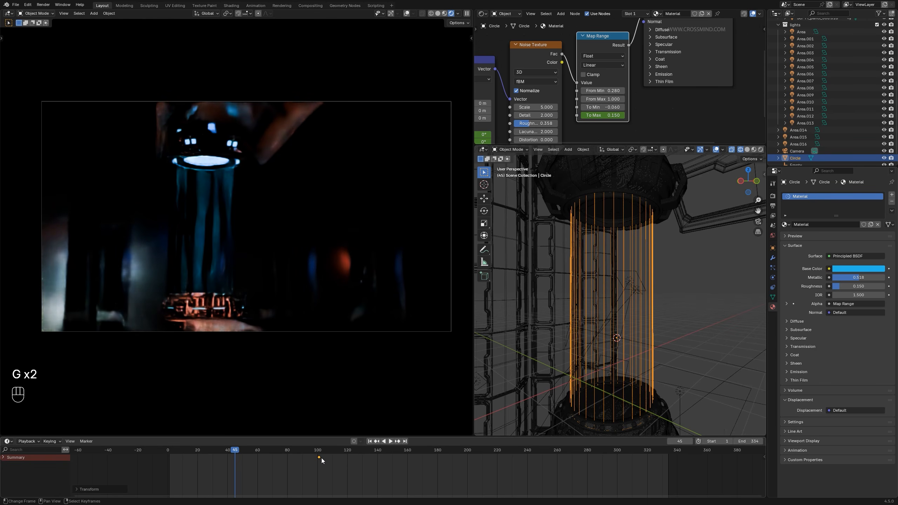
{"action": "key", "text": "g"}
{"action": "left_click", "coordinate": [317, 459]}
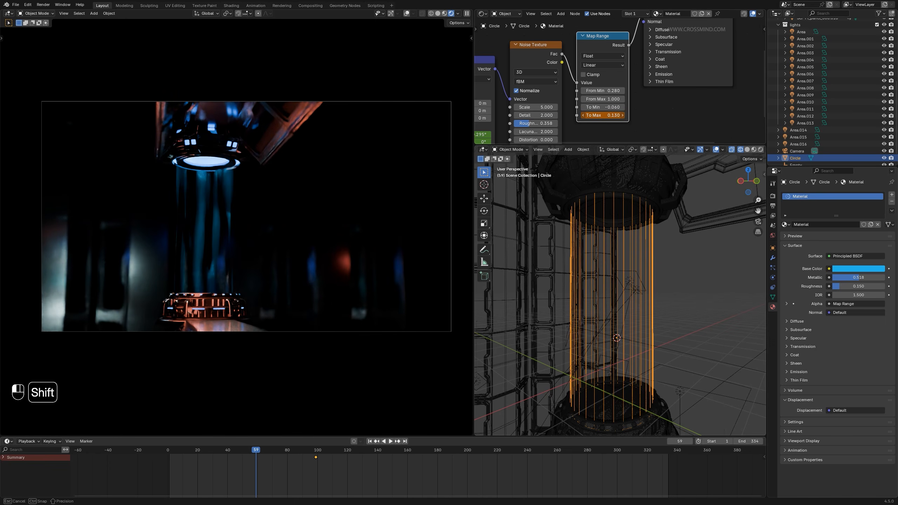
Step: Keyframe the Map Range To Max value at 0 on frame 59, and shift both keyframes to about frames 46 and 86
{"action": "left_click_drag", "start_coordinate": [603, 115], "coordinate": [598, 115], "text": "shift"}
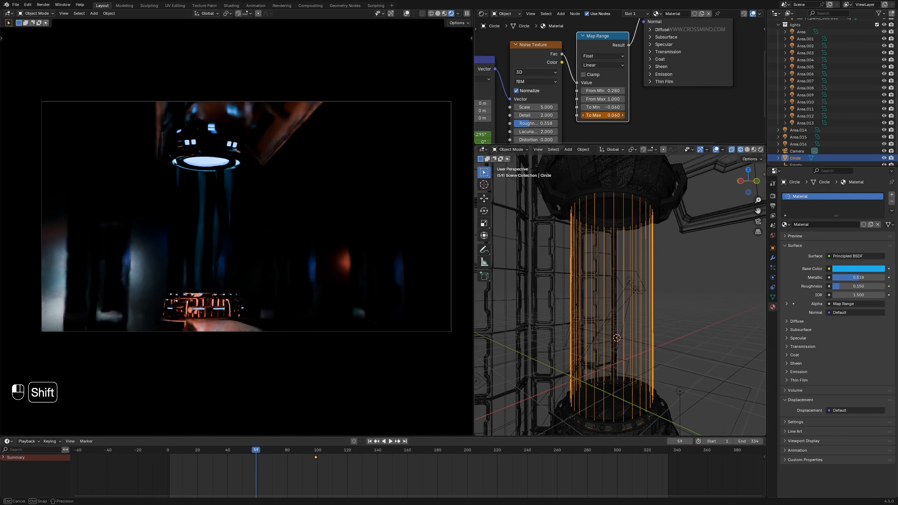
{"action": "type", "text": "0"}
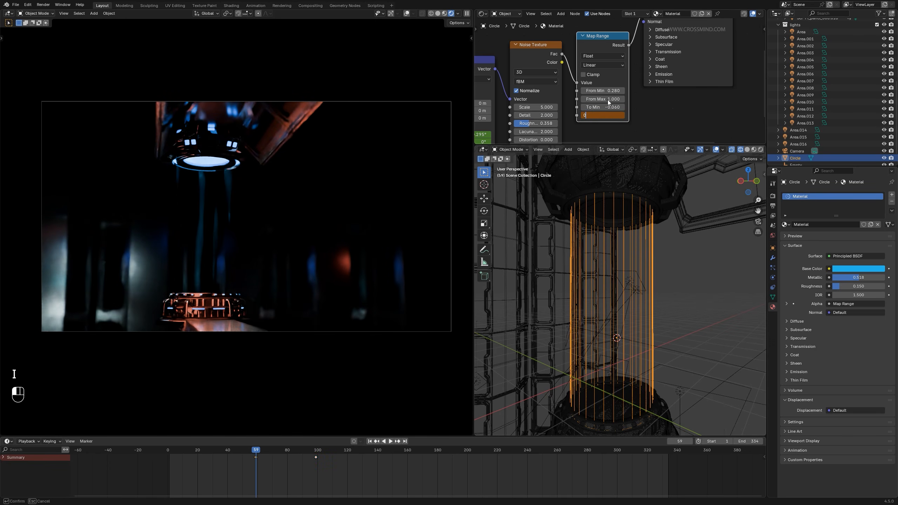
{"action": "key", "text": "Return"}
{"action": "key", "text": "a"}
{"action": "key", "text": "g"}
{"action": "left_click", "coordinate": [321, 435]}
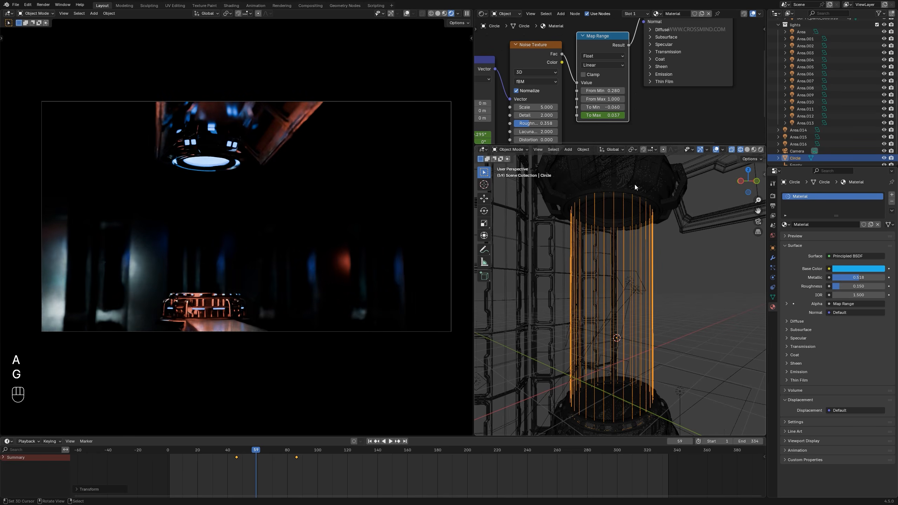
Step: Select the pod platform and keyframe its material's Emission Strength of 4.308 at about frame 98
{"action": "left_click", "coordinate": [635, 184]}
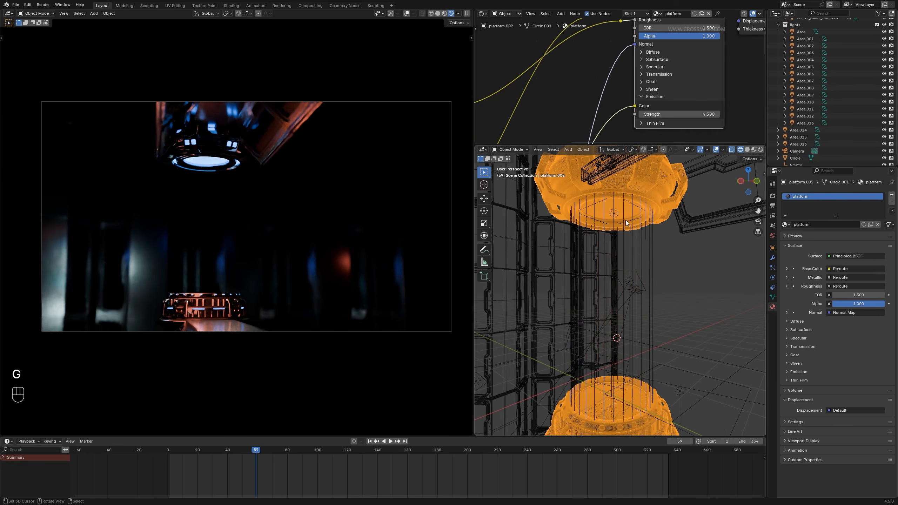
{"action": "scroll", "coordinate": [648, 131], "scroll_direction": "down", "scroll_amount": 1}
{"action": "left_click_drag", "start_coordinate": [652, 144], "coordinate": [665, 239]}
{"action": "scroll", "coordinate": [679, 134], "scroll_direction": "up", "scroll_amount": 2}
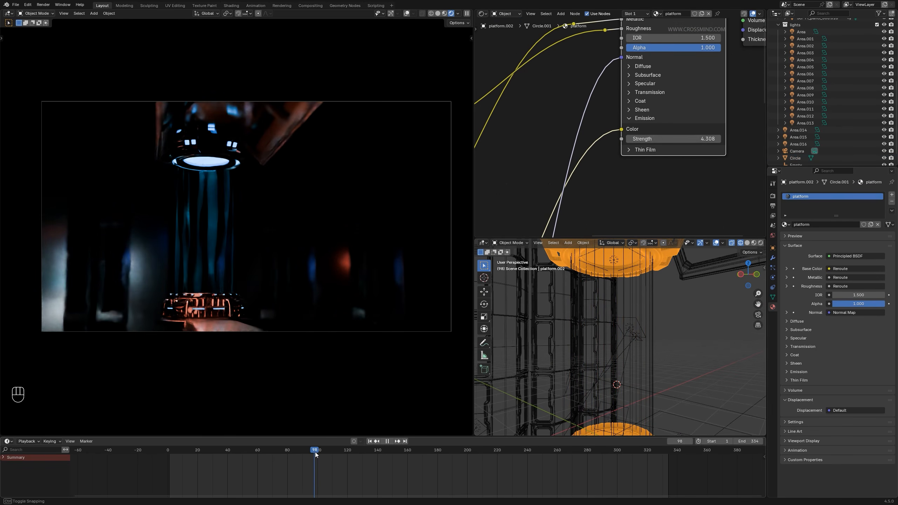
{"action": "key", "text": "space"}
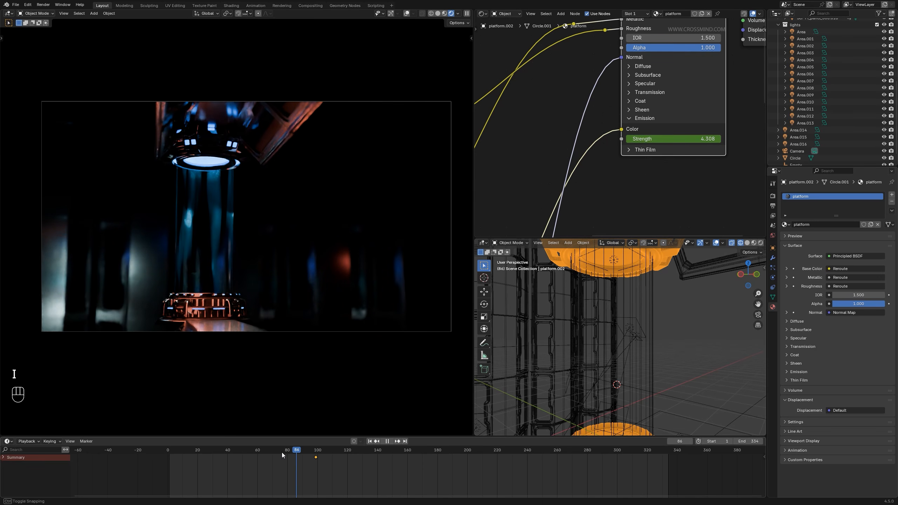
Step: Keyframe the platform's Emission Strength at 0 on frame 77, nudge its keyframes slightly earlier, and preview the light switching on
{"action": "left_click_drag", "start_coordinate": [283, 456], "coordinate": [283, 456]}
{"action": "left_click", "coordinate": [703, 142]}
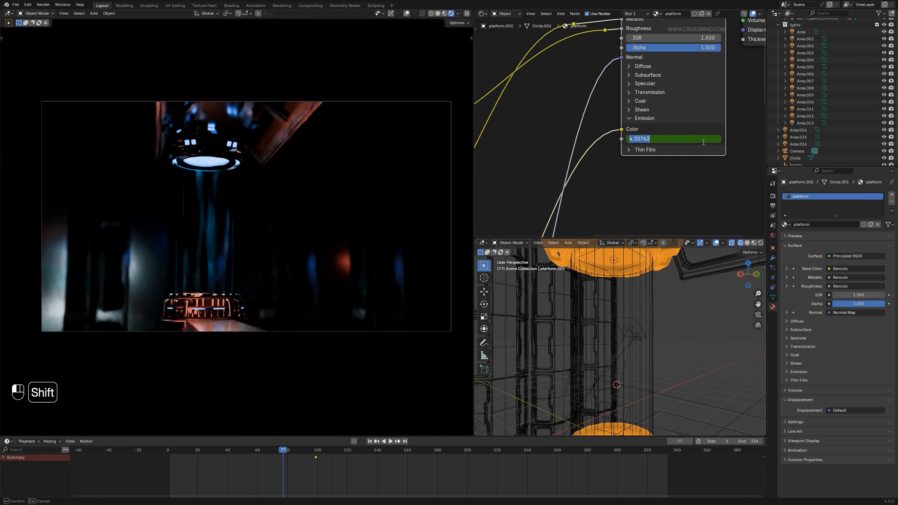
{"action": "type", "text": "0"}
{"action": "key", "text": "Return"}
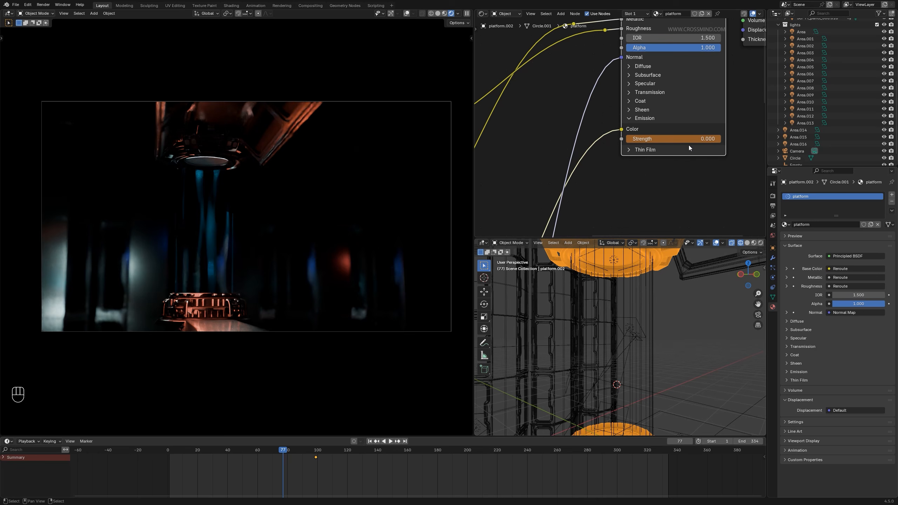
{"action": "key", "text": "i"}
{"action": "key", "text": "i"}
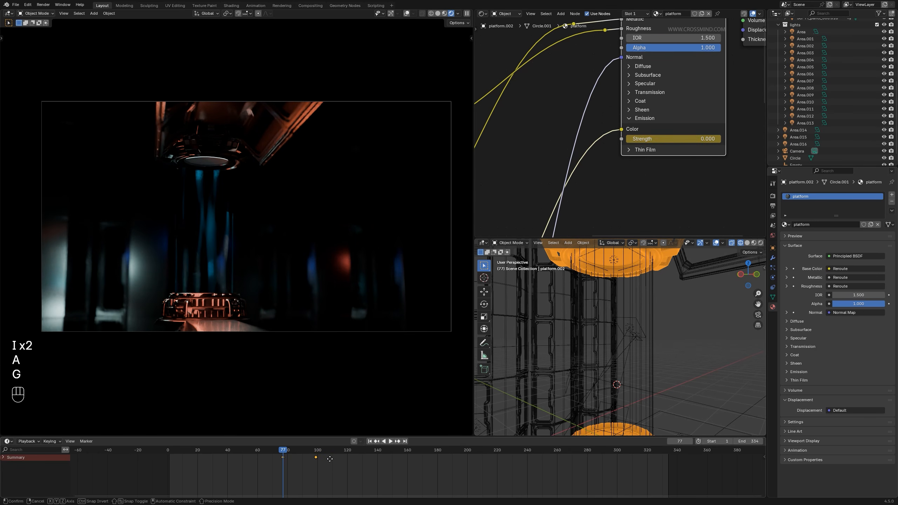
{"action": "left_click", "coordinate": [328, 459]}
{"action": "left_click_drag", "start_coordinate": [281, 452], "coordinate": [276, 450]}
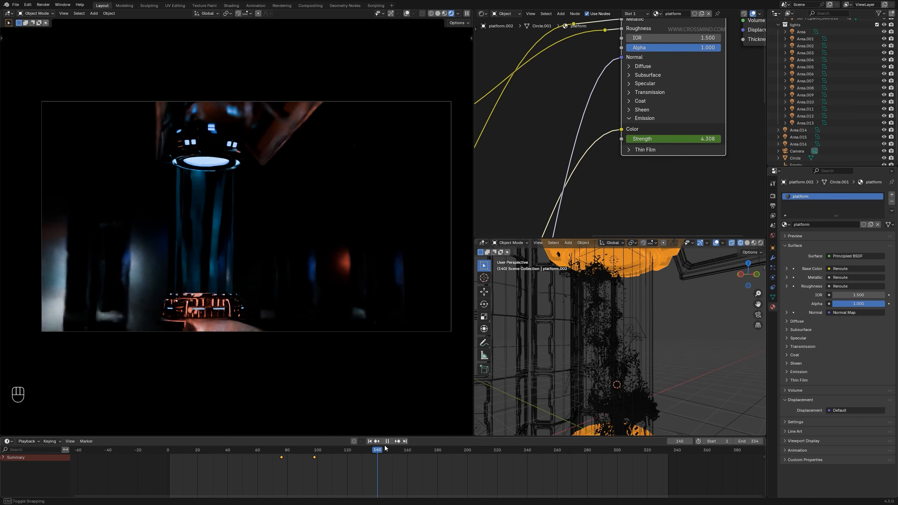
{"action": "left_click_drag", "start_coordinate": [386, 449], "coordinate": [309, 455]}
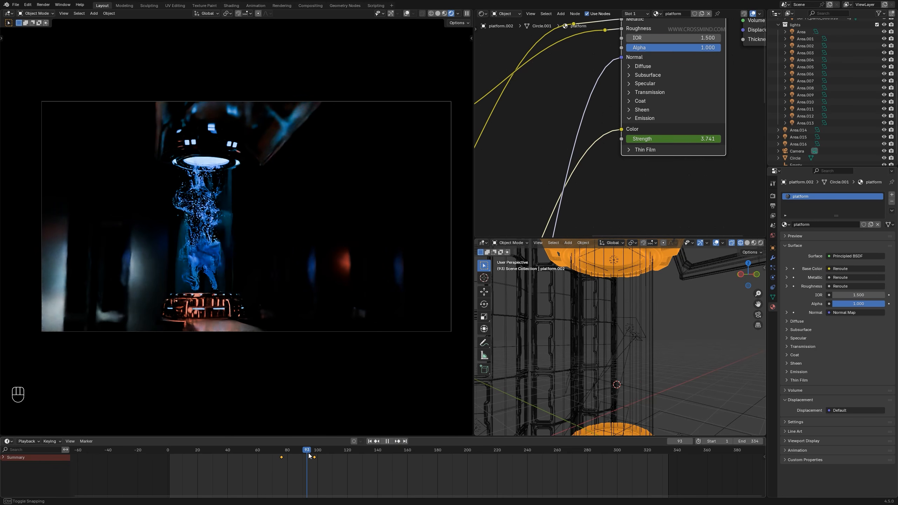
{"action": "key", "text": "space"}
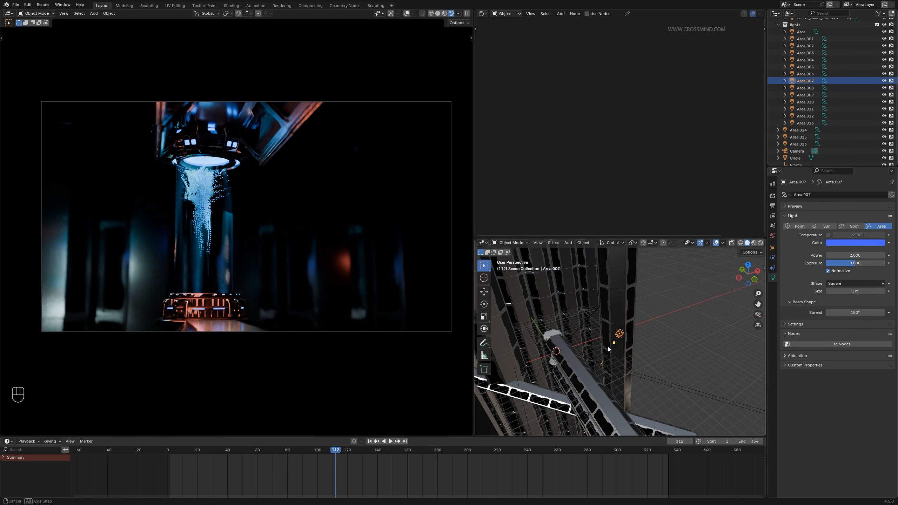
Step: Duplicate the red area light near the background panels and set the copy's color to a near-white tint
{"action": "mouse_move", "coordinate": [608, 347]}
{"action": "middle_mouse_down"}
{"action": "mouse_move", "coordinate": [681, 394]}
{"action": "mouse_move", "coordinate": [706, 427]}
{"action": "middle_mouse_up"}
{"action": "middle_click_drag", "start_coordinate": [654, 364], "coordinate": [642, 368]}
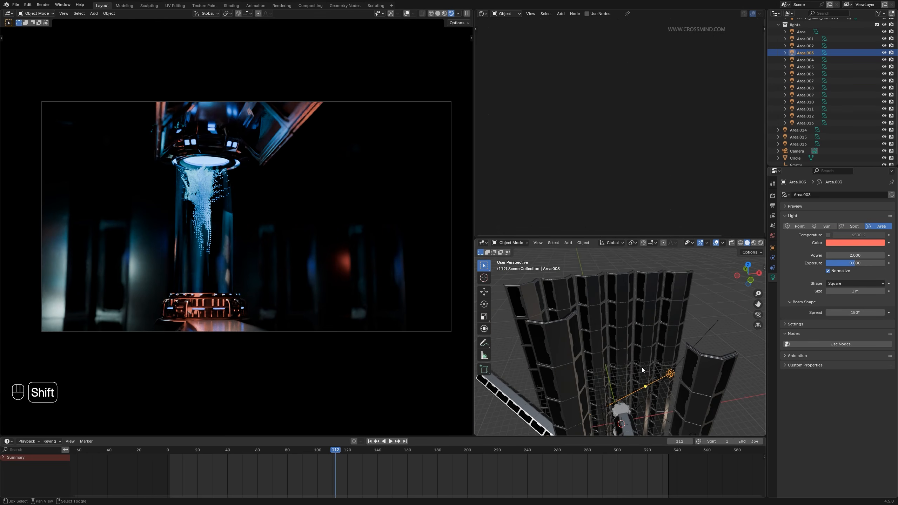
{"action": "left_click", "coordinate": [627, 346]}
{"action": "left_click", "coordinate": [863, 241]}
{"action": "left_click", "coordinate": [845, 163]}
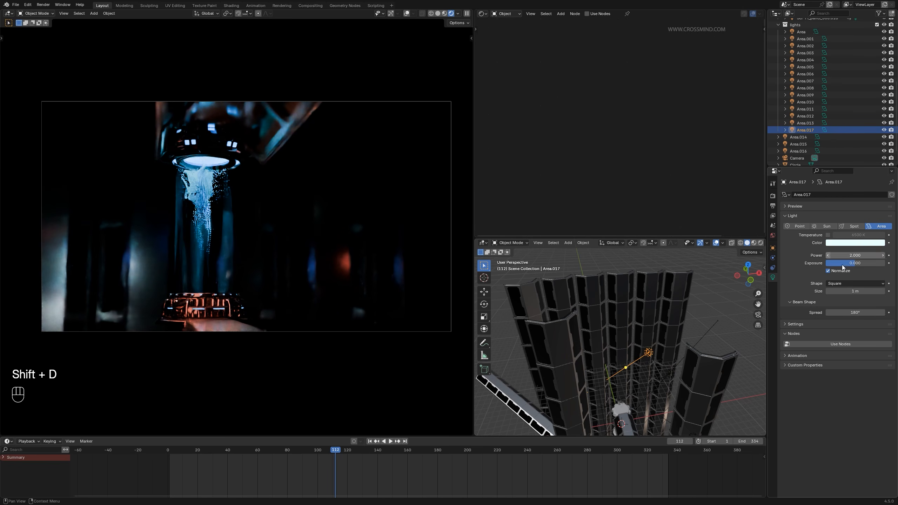
Step: Scale up the duplicated area light, set its power to 10.7, and adjust its rotation relative to the background panels
{"action": "middle_click_drag", "start_coordinate": [666, 350], "coordinate": [665, 366]}
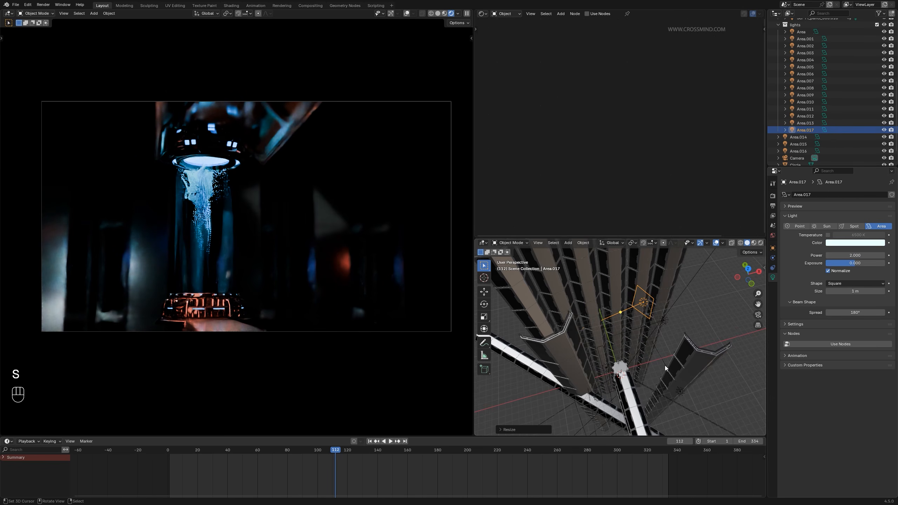
{"action": "key", "text": "r"}
{"action": "middle_click_drag", "start_coordinate": [657, 332], "coordinate": [669, 337]}
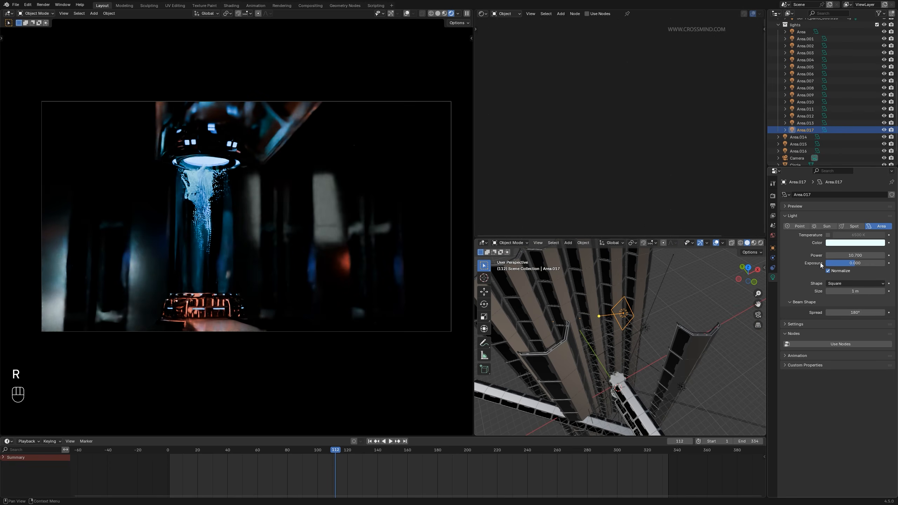
{"action": "middle_click_drag", "start_coordinate": [633, 276], "coordinate": [645, 284]}
{"action": "key", "text": "alt+r"}
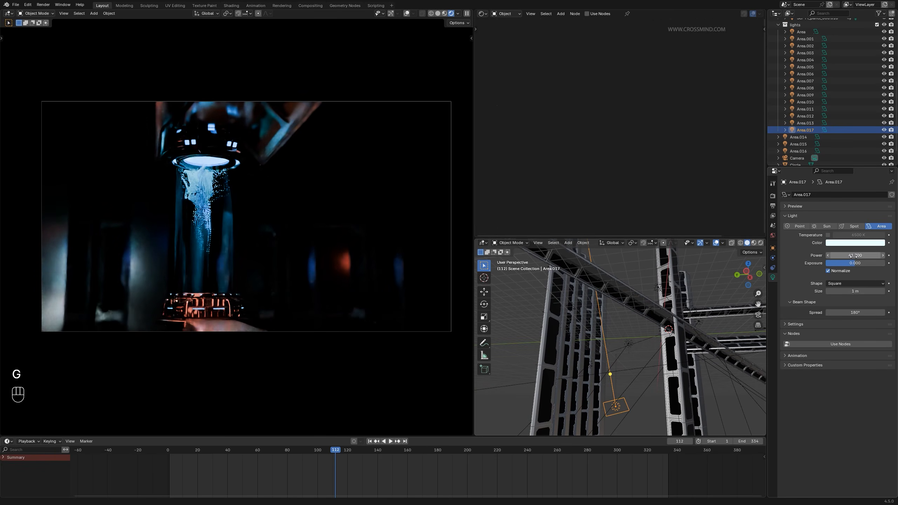
Step: Reposition the area light low in front of the background panels using the camera view, and set its power to 41.7
{"action": "key", "text": "KP_0"}
{"action": "key", "text": "z"}
{"action": "key", "text": "r"}
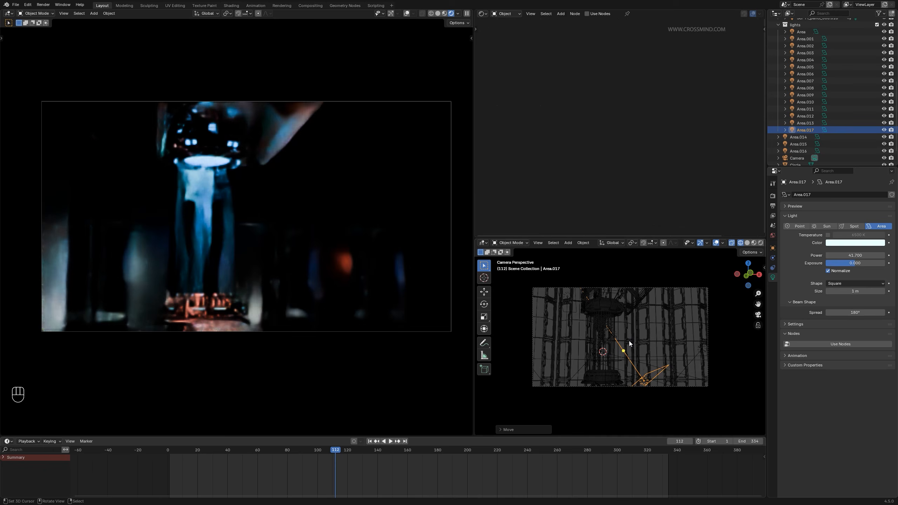
{"action": "key", "text": "g"}
{"action": "left_click_drag", "start_coordinate": [855, 255], "coordinate": [835, 255]}
Step: Adjust the area light's scale and rotate it to shine up along the background panels
{"action": "middle_click_drag", "start_coordinate": [580, 354], "coordinate": [673, 369]}
{"action": "key", "text": "s"}
{"action": "left_click", "coordinate": [660, 377]}
{"action": "key", "text": "r"}
Step: Set the area light's color to a bright cyan-blue, and rotate and move it to light the panels from below
{"action": "left_click", "coordinate": [851, 242]}
{"action": "left_click", "coordinate": [858, 147]}
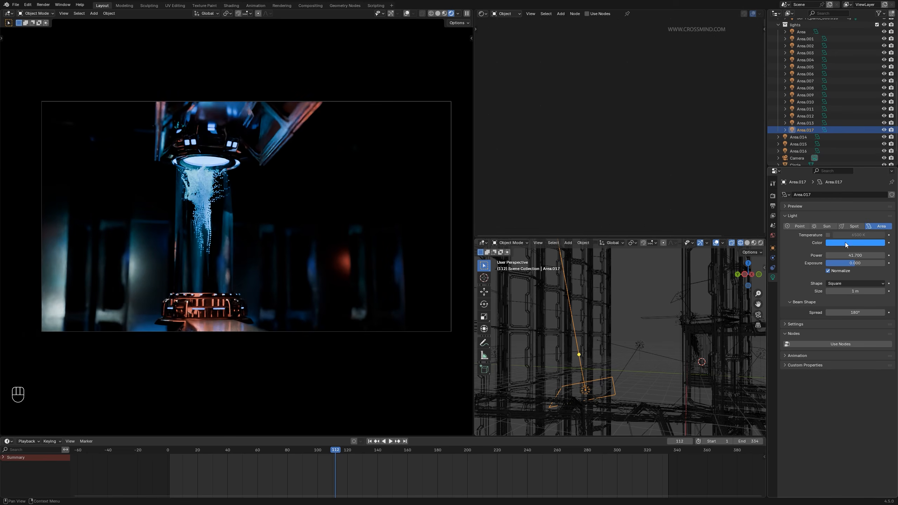
{"action": "left_click", "coordinate": [847, 244]}
{"action": "left_click", "coordinate": [853, 144]}
{"action": "scroll", "coordinate": [672, 348], "scroll_direction": "down", "scroll_amount": 2}
{"action": "key", "text": "r"}
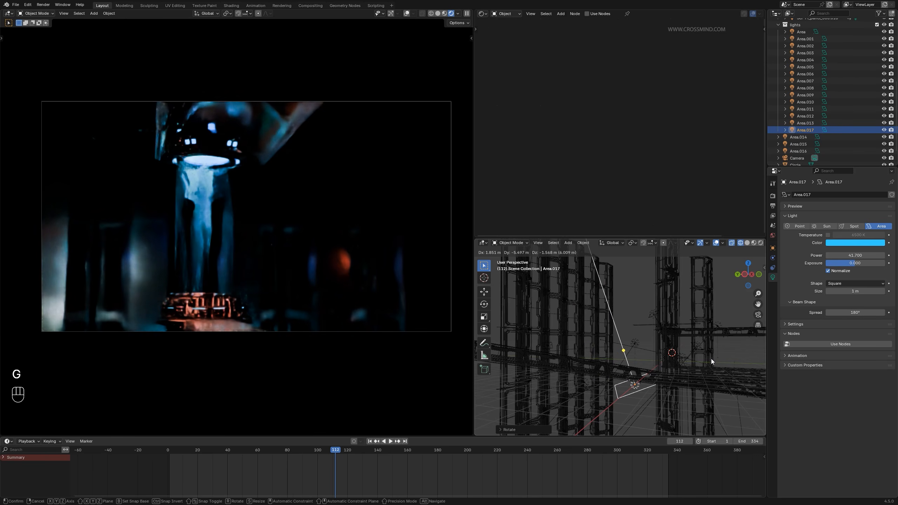
{"action": "left_click", "coordinate": [706, 350]}
Step: Duplicate the cyan-blue area light, place the copy high near the outer background panels, and adjust its rotation and scale
{"action": "middle_click_drag", "start_coordinate": [643, 326], "coordinate": [629, 326]}
{"action": "key", "text": "shift+d"}
{"action": "left_click", "coordinate": [543, 262]}
{"action": "middle_click_drag", "start_coordinate": [543, 262], "coordinate": [569, 297], "text": "shift"}
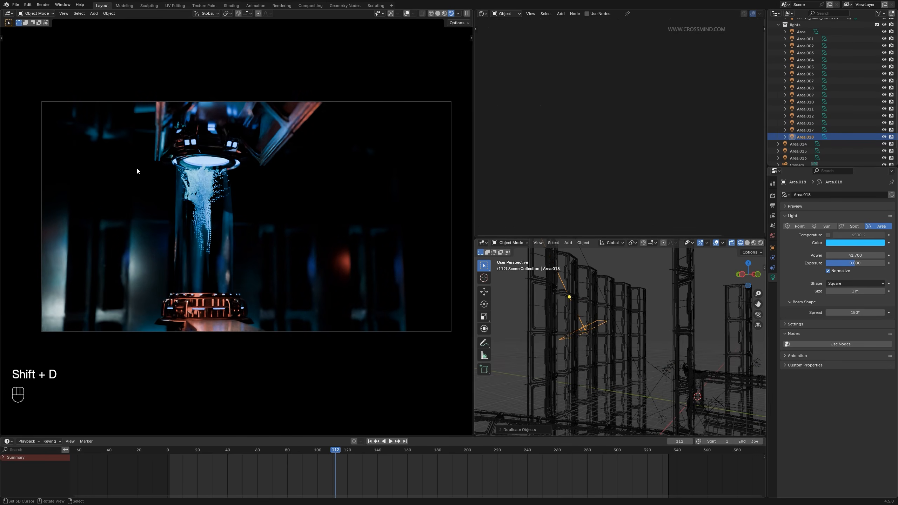
{"action": "key", "text": "g"}
{"action": "key", "text": "r"}
{"action": "left_click", "coordinate": [648, 319]}
{"action": "key", "text": "s"}
{"action": "left_click", "coordinate": [616, 339]}
Step: Select the second background panel from the row's end, then move it and rotate it about the Z axis
{"action": "scroll", "coordinate": [615, 339], "scroll_direction": "down", "scroll_amount": 3}
{"action": "left_click", "coordinate": [607, 322]}
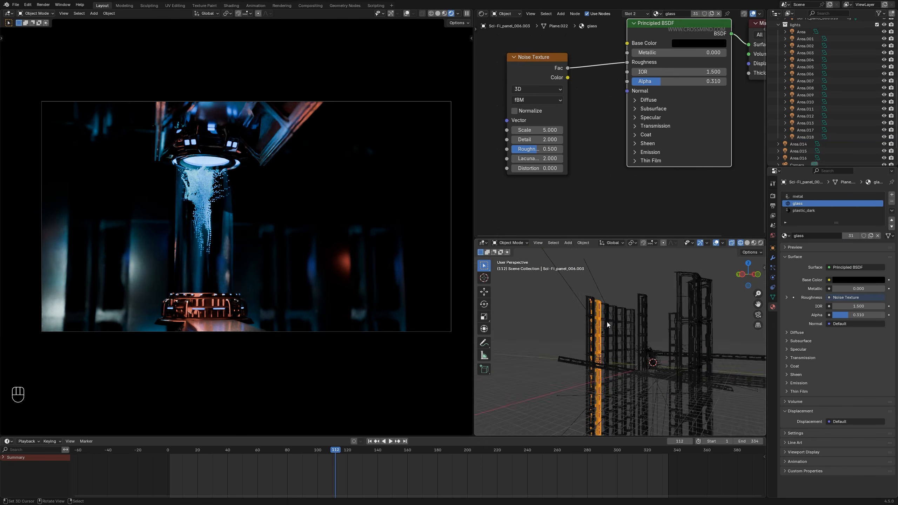
{"action": "middle_click_drag", "start_coordinate": [607, 321], "coordinate": [580, 357]}
{"action": "key", "text": "g"}
{"action": "key", "text": "r"}
{"action": "key", "text": "z"}
{"action": "left_click", "coordinate": [584, 301]}
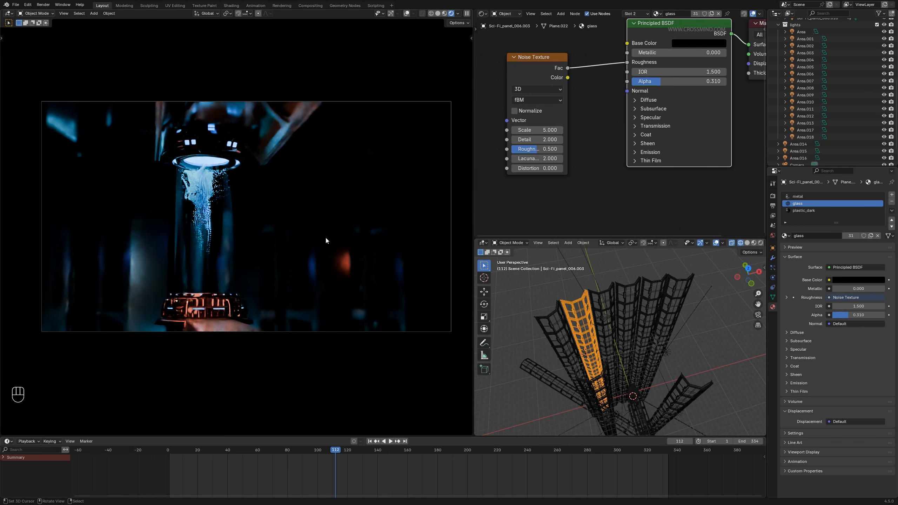
Step: Save the file, preview the animation, and show the camera view in wireframe on frame 1
{"action": "key", "text": "ctrl+s"}
{"action": "key", "text": "space"}
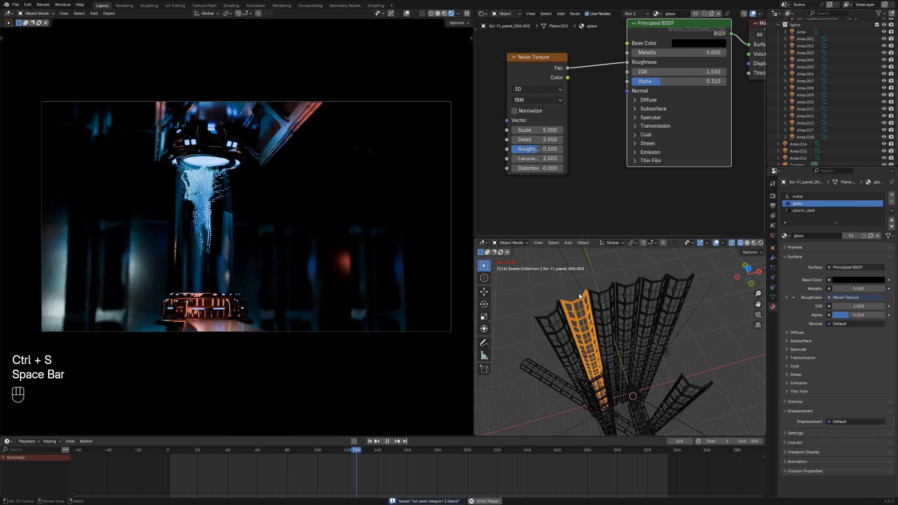
{"action": "key", "text": "space"}
{"action": "key", "text": "z"}
{"action": "scroll", "coordinate": [585, 334], "scroll_direction": "down", "scroll_amount": 3}
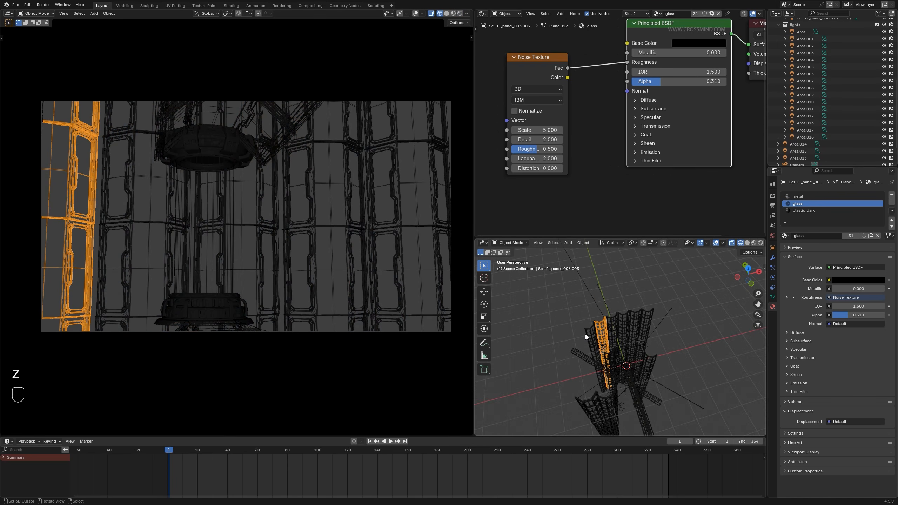
Step: Add a Bézier circle centred on the pod in top view and scale it up about 9.25 times
{"action": "key", "text": "KP_7"}
{"action": "key", "text": "ctrl+space"}
{"action": "scroll", "coordinate": [488, 286], "scroll_direction": "up", "scroll_amount": 3}
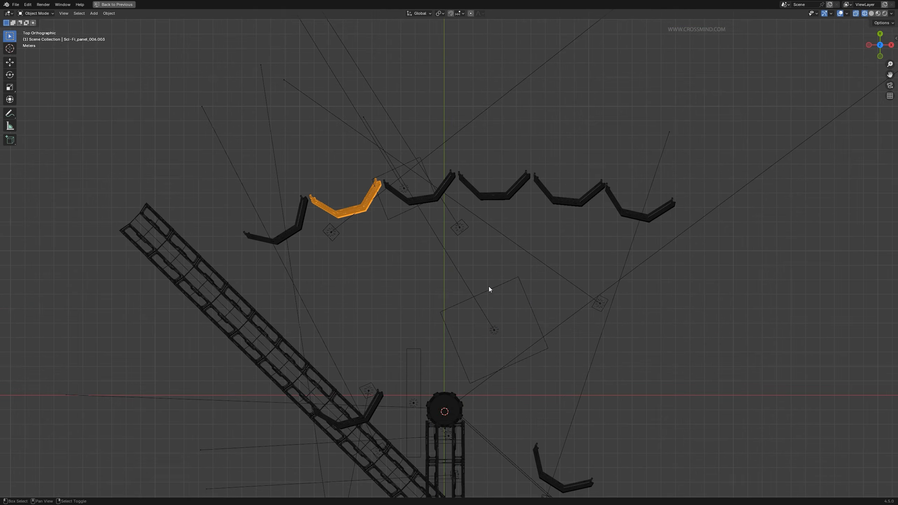
{"action": "scroll", "coordinate": [532, 270], "scroll_direction": "down", "scroll_amount": 2}
{"action": "scroll", "coordinate": [482, 257], "scroll_direction": "up", "scroll_amount": 7}
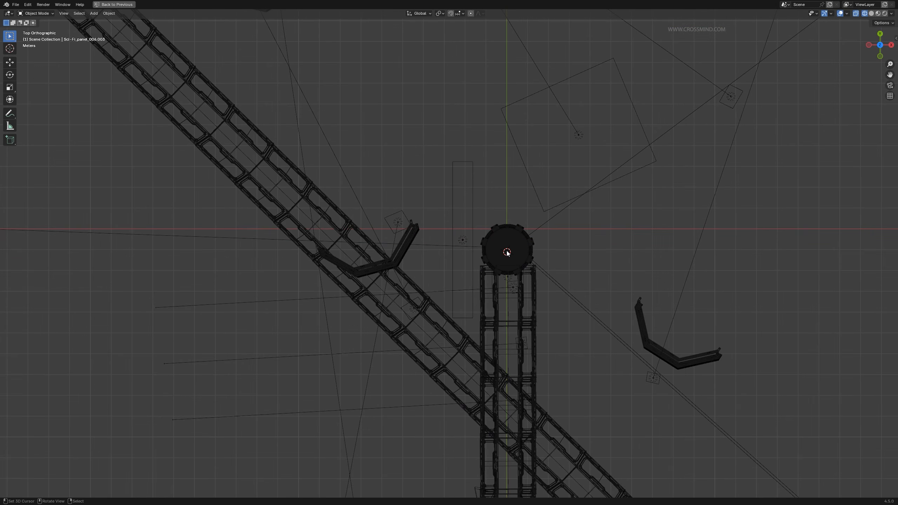
{"action": "key", "text": "shift+a"}
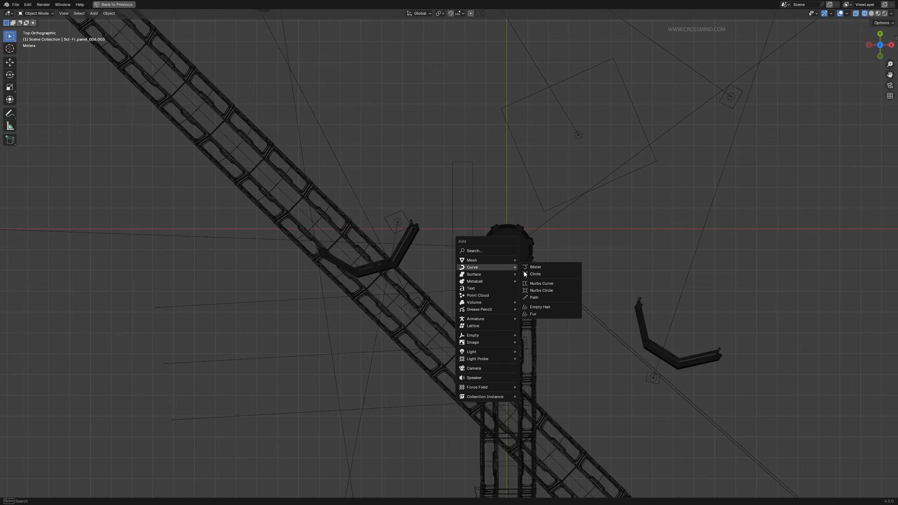
{"action": "left_click", "coordinate": [535, 274]}
{"action": "scroll", "coordinate": [516, 271], "scroll_direction": "down", "scroll_amount": 4}
{"action": "key", "text": "s"}
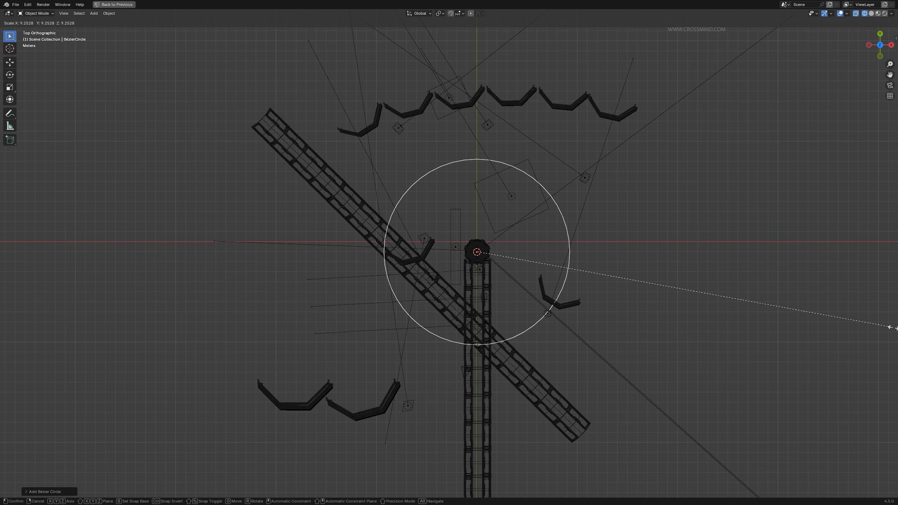
{"action": "left_click", "coordinate": [638, 321]}
{"action": "key", "text": "ctrl+space"}
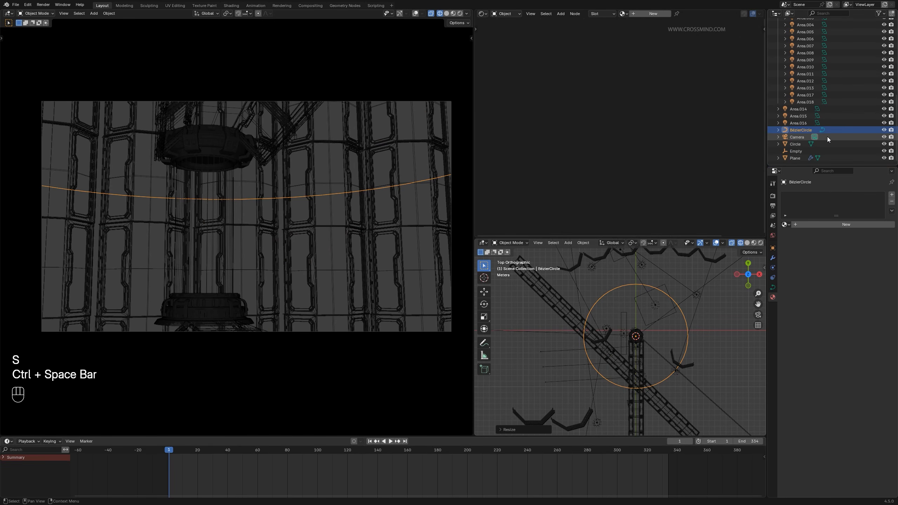
Step: Parent the camera to the Bézier circle using Object (Keep Transform)
{"action": "left_click", "coordinate": [801, 137]}
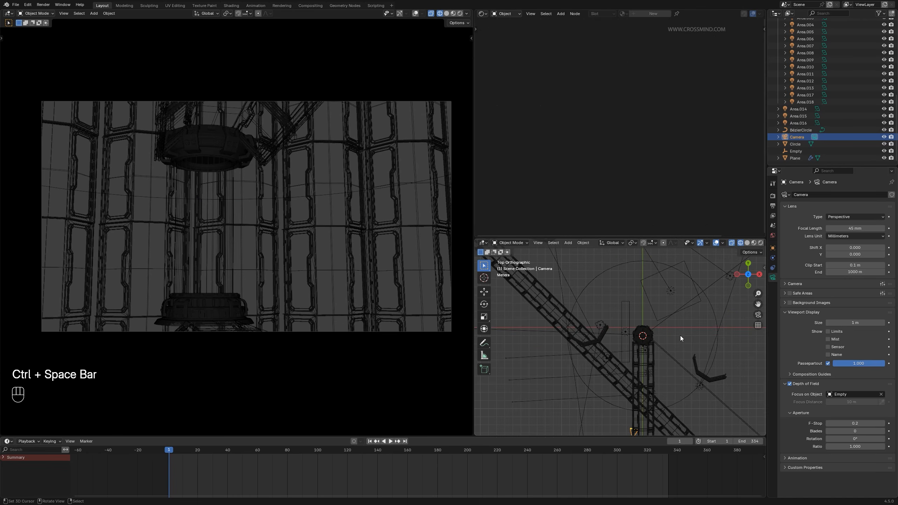
{"action": "key", "text": "ctrl+space"}
{"action": "scroll", "coordinate": [529, 396], "scroll_direction": "down", "scroll_amount": 4}
{"action": "scroll", "coordinate": [564, 338], "scroll_direction": "up", "scroll_amount": 4}
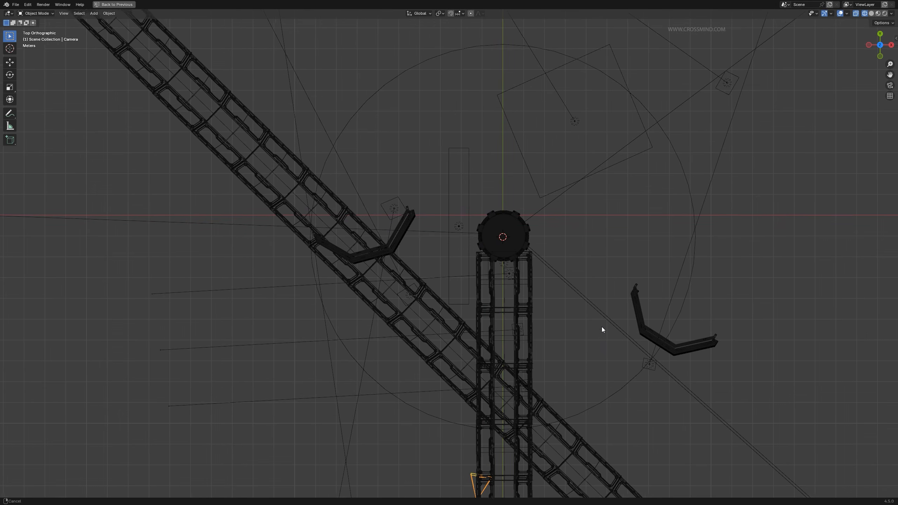
{"action": "middle_click_drag", "start_coordinate": [602, 327], "coordinate": [602, 323], "text": "shift"}
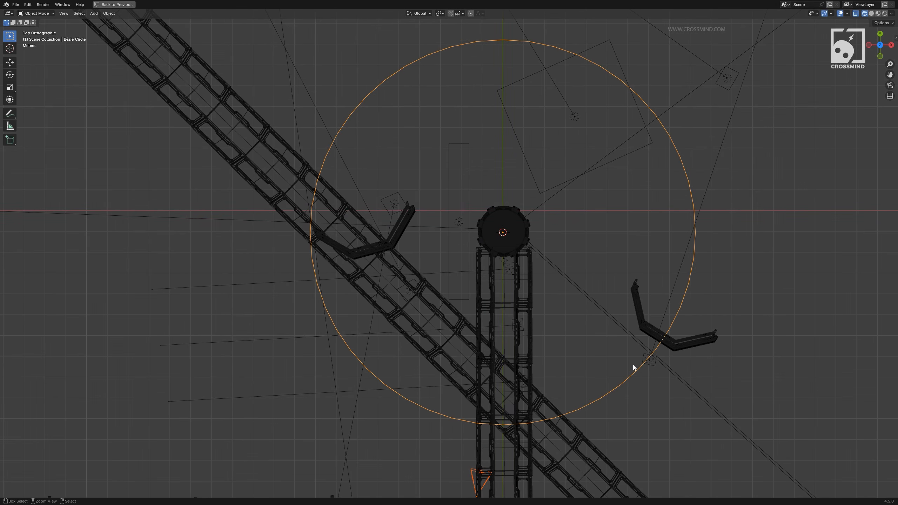
{"action": "key", "text": "ctrl+p"}
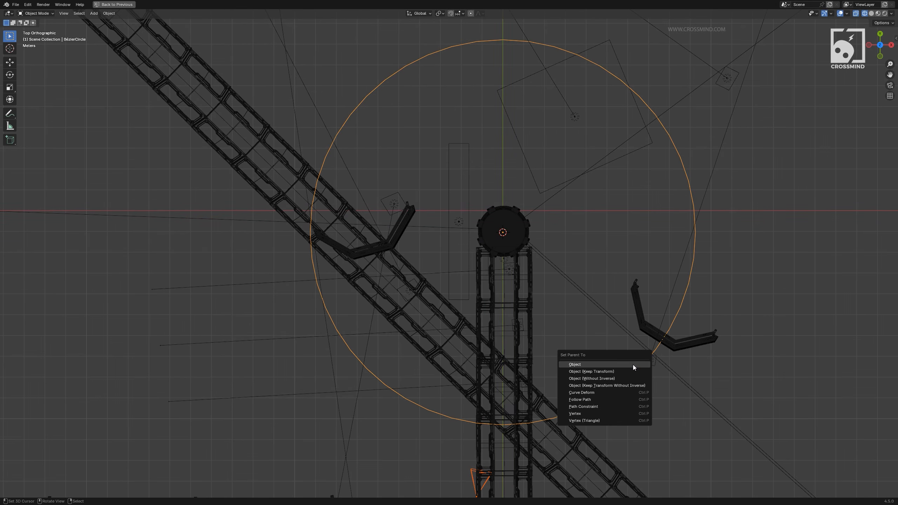
{"action": "left_click", "coordinate": [609, 371]}
{"action": "key", "text": "ctrl+space"}
Step: Select the Bézier circle and rotate it in top view with auto keying on frame 1 to key the camera's starting angle
{"action": "right_click", "coordinate": [678, 280]}
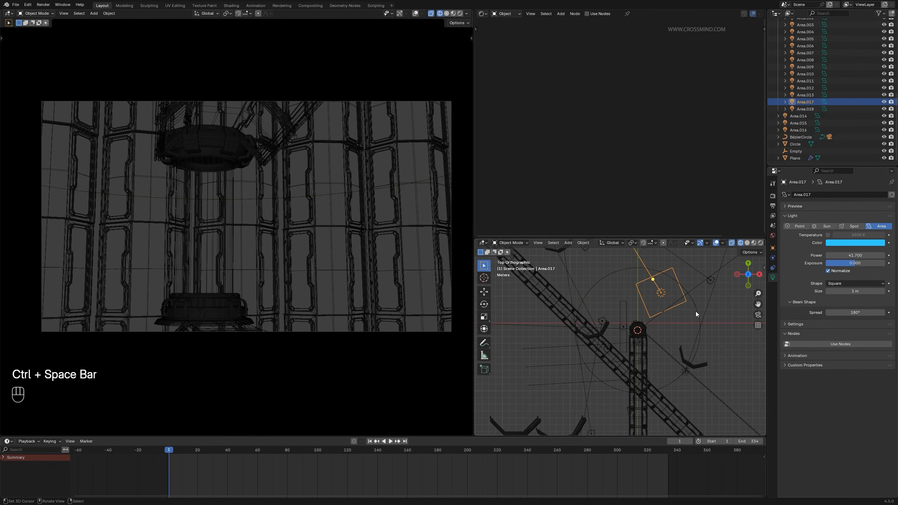
{"action": "left_click", "coordinate": [696, 311]}
{"action": "key", "text": "r"}
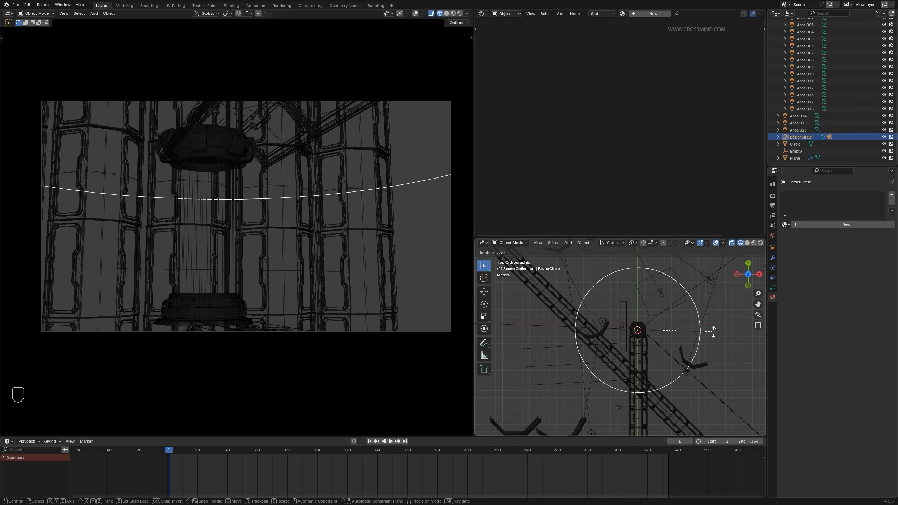
{"action": "right_click", "coordinate": [717, 337]}
{"action": "key", "text": "r"}
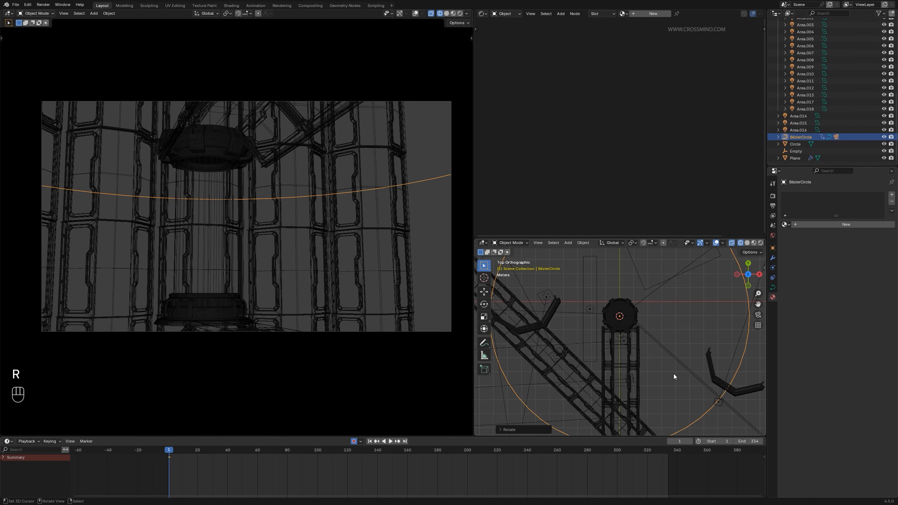
{"action": "scroll", "coordinate": [674, 373], "scroll_direction": "down", "scroll_amount": 1}
{"action": "key", "text": "r"}
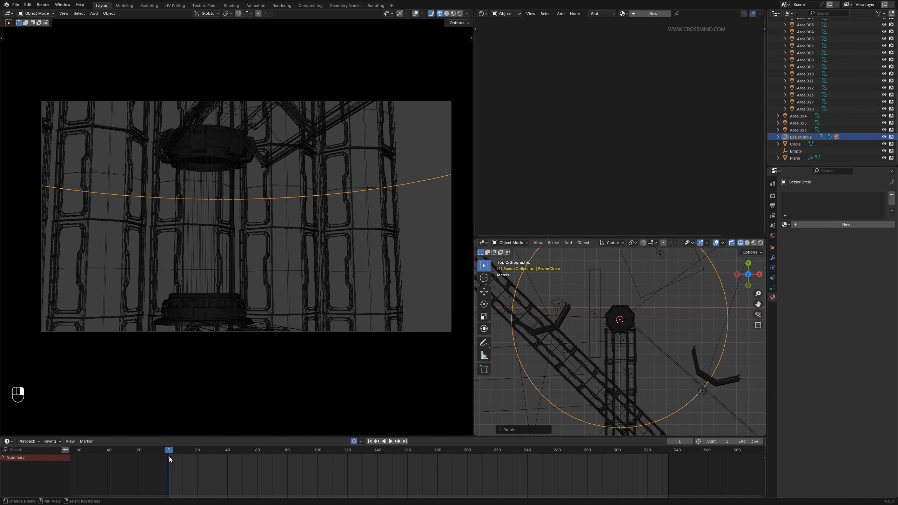
Step: Preview the motion and rotate the Bézier circle in the opposite direction on frame 329 to key the camera's ending angle
{"action": "key", "text": "space"}
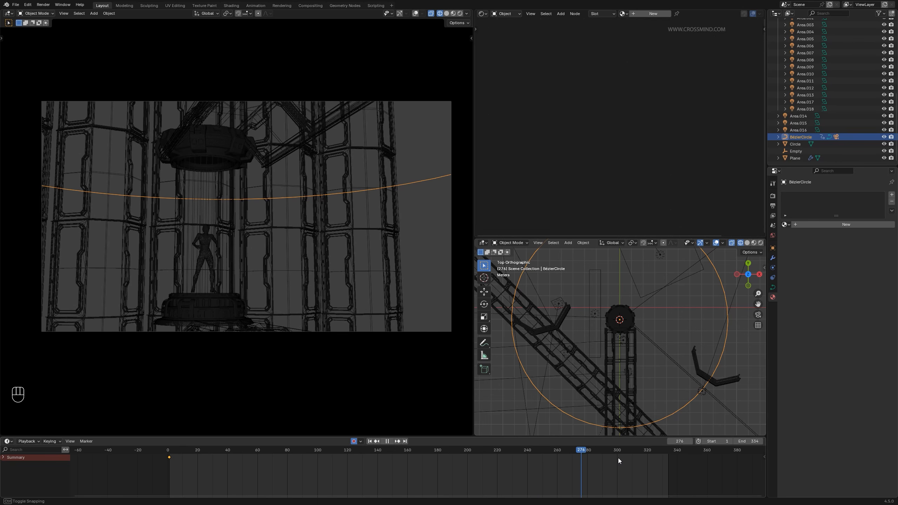
{"action": "left_click_drag", "start_coordinate": [663, 458], "coordinate": [660, 459]}
{"action": "key", "text": "r"}
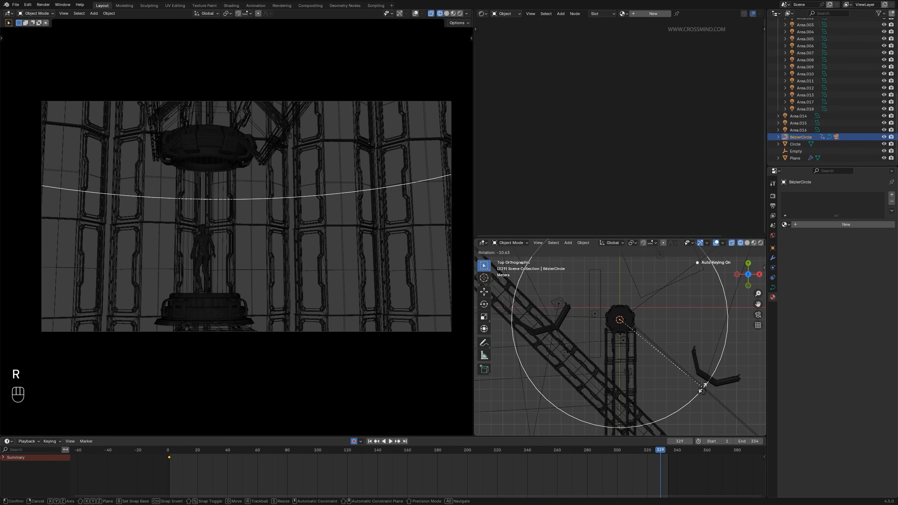
{"action": "middle_click_drag", "start_coordinate": [698, 389], "coordinate": [638, 395], "text": "shift"}
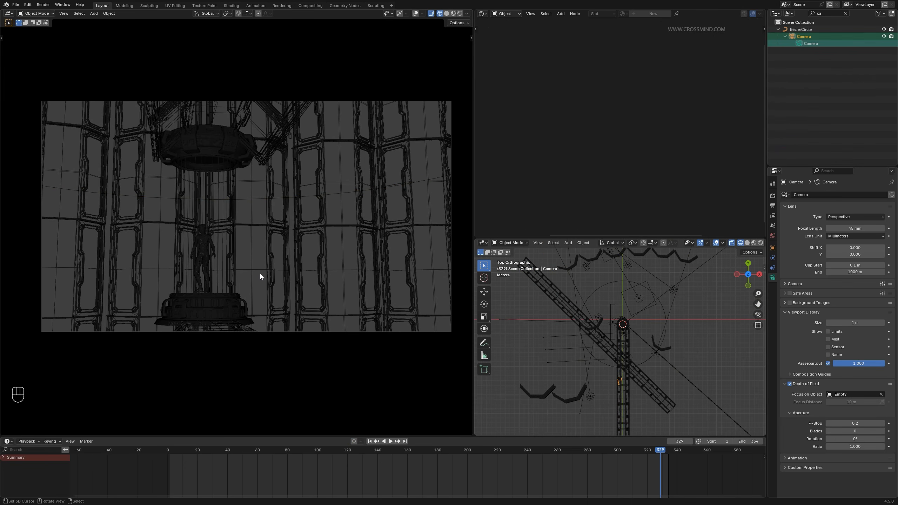
Step: Lock the camera to the view, reframe the pod, show frame 34 in material preview, and save the file
{"action": "key", "text": "n"}
{"action": "key", "text": "space"}
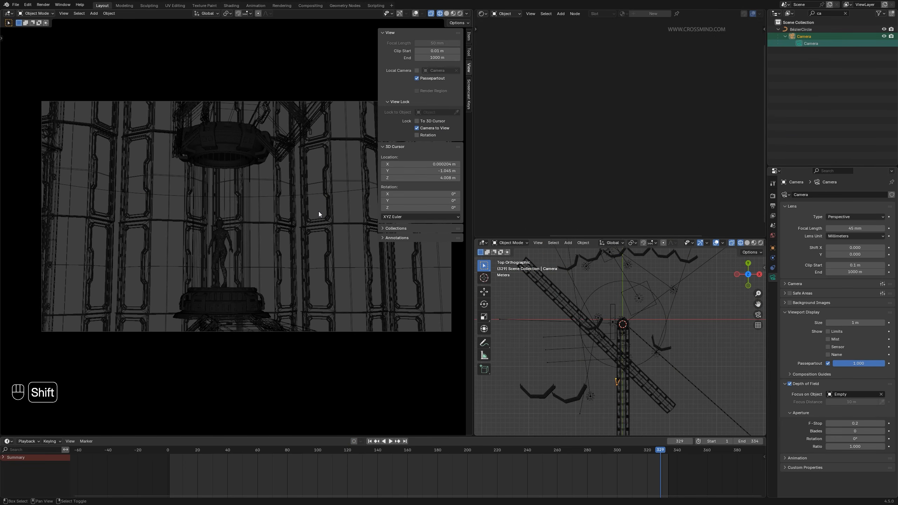
{"action": "key", "text": "n"}
{"action": "left_click_drag", "start_coordinate": [208, 452], "coordinate": [455, 451]}
{"action": "key", "text": "z"}
{"action": "key", "text": "ctrl+s"}
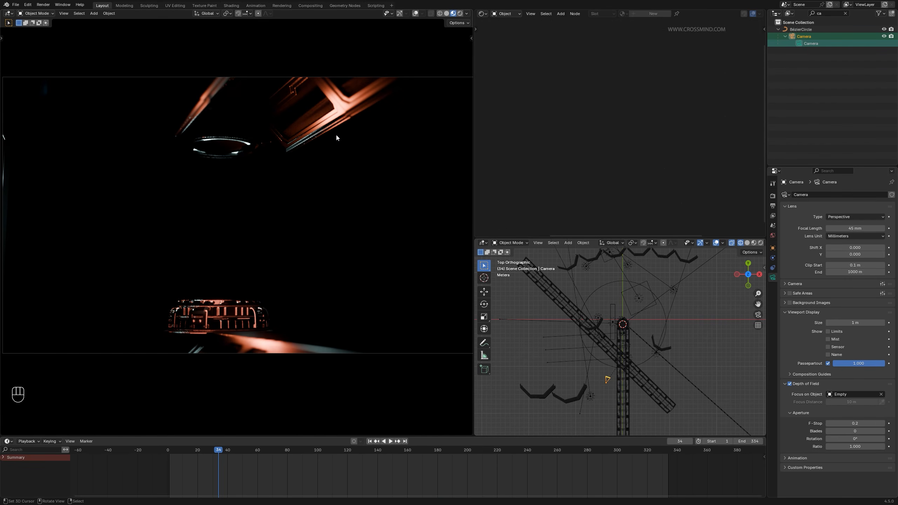
Step: Set the EEVEE light threshold to 0.001 and change the render engine to Cycles
{"action": "left_click", "coordinate": [773, 196]}
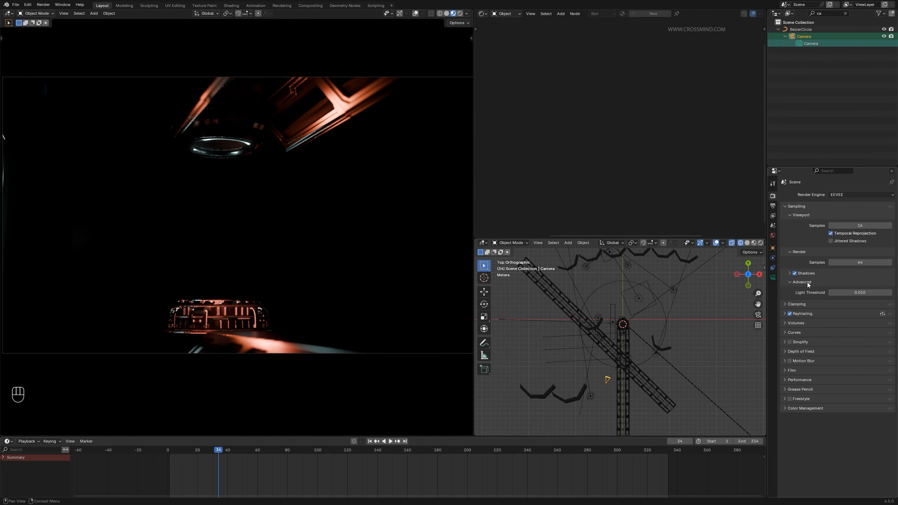
{"action": "mouse_move", "coordinate": [860, 292]}
{"action": "left_mouse_down"}
{"action": "mouse_move", "coordinate": [884, 293]}
{"action": "mouse_move", "coordinate": [851, 293]}
{"action": "left_mouse_up"}
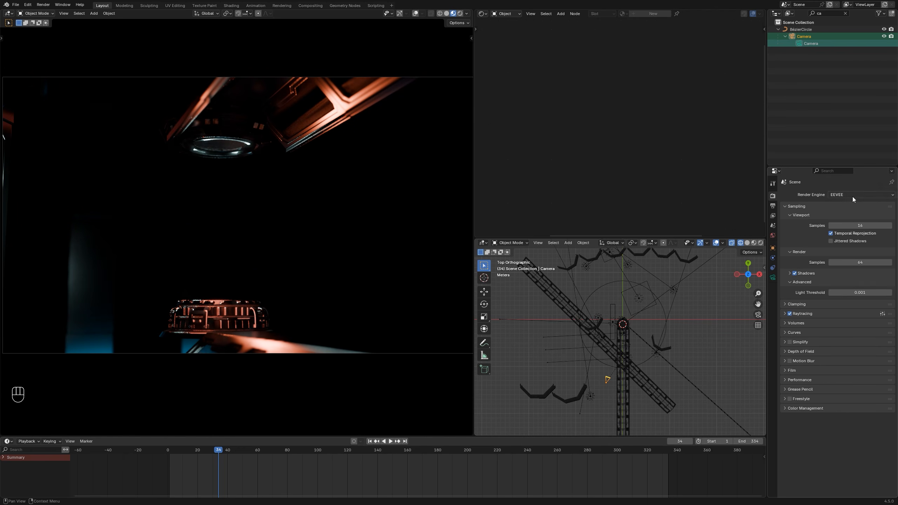
{"action": "left_click", "coordinate": [841, 217]}
Step: Preview the animation up to frame 129 and display the camera view in rendered shading
{"action": "key", "text": "space"}
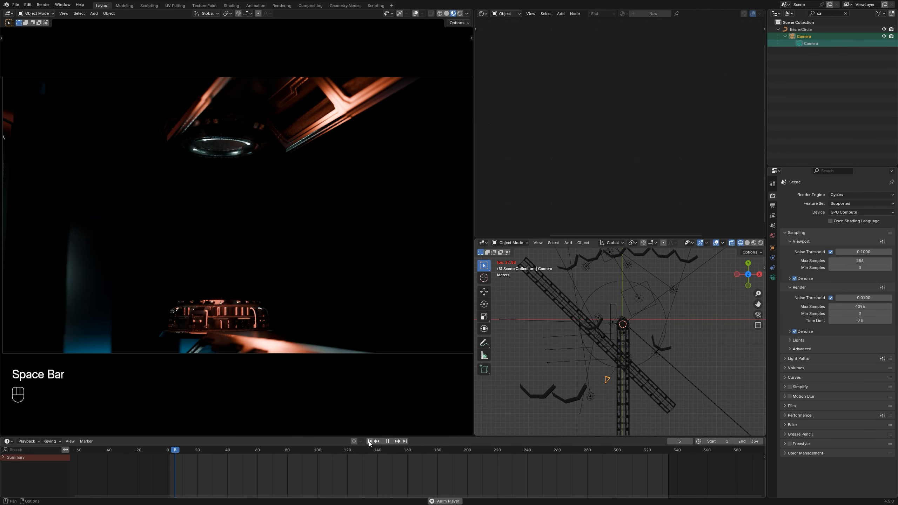
{"action": "key", "text": "space"}
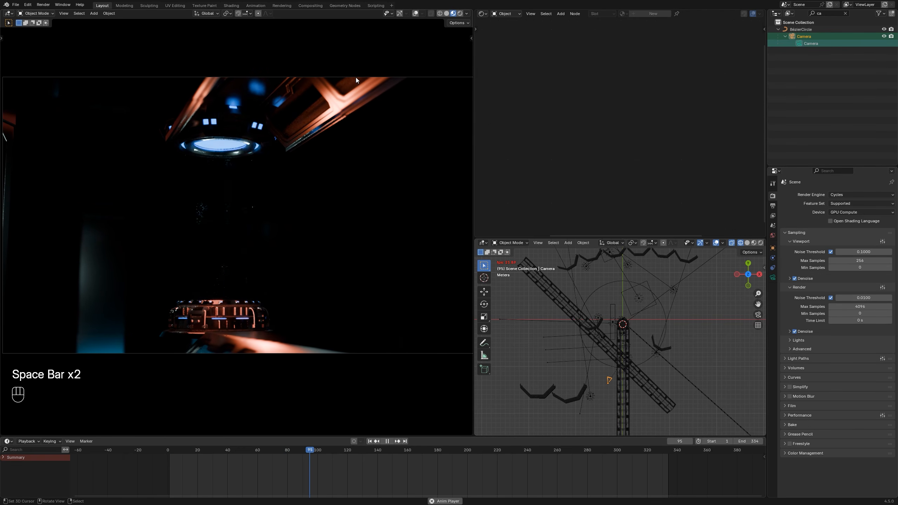
{"action": "key", "text": "space"}
{"action": "key", "text": "space"}
{"action": "key", "text": "space"}
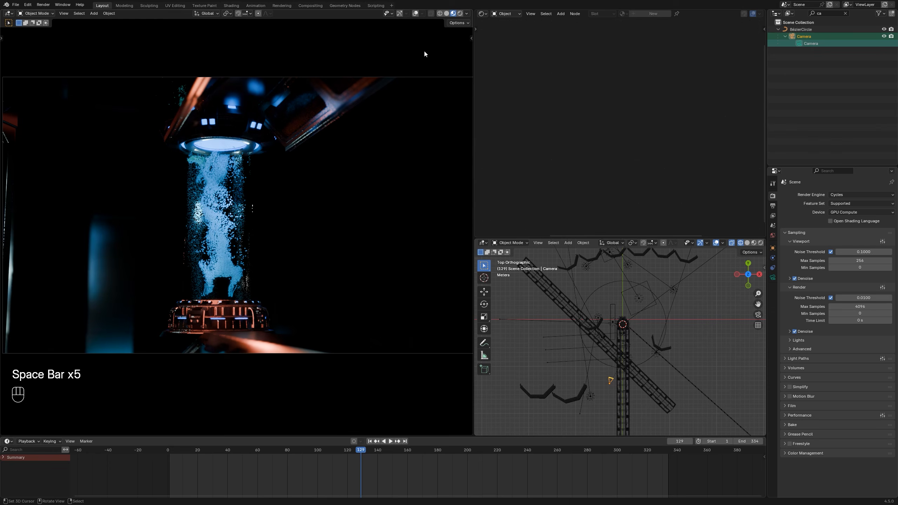
{"action": "left_click", "coordinate": [460, 14]}
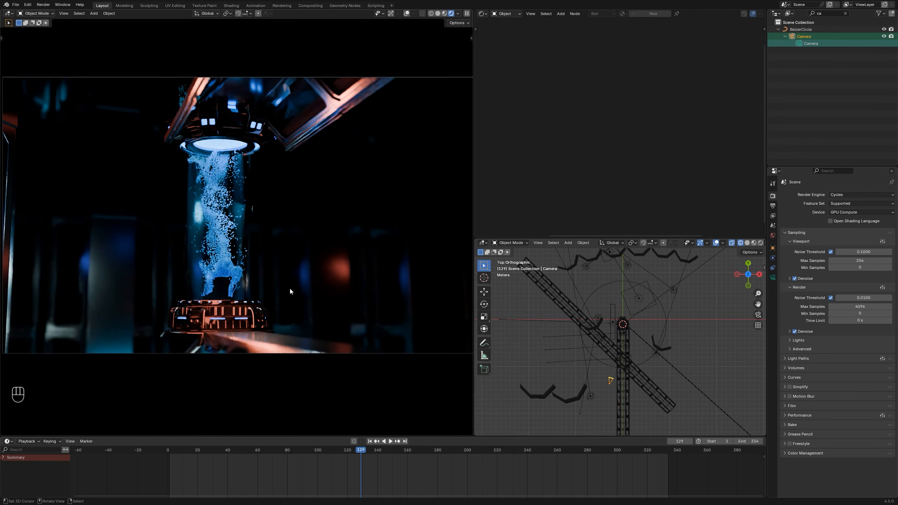
Step: Set the viewport and render max samples to 400 and render frame 223
{"action": "left_click", "coordinate": [774, 206]}
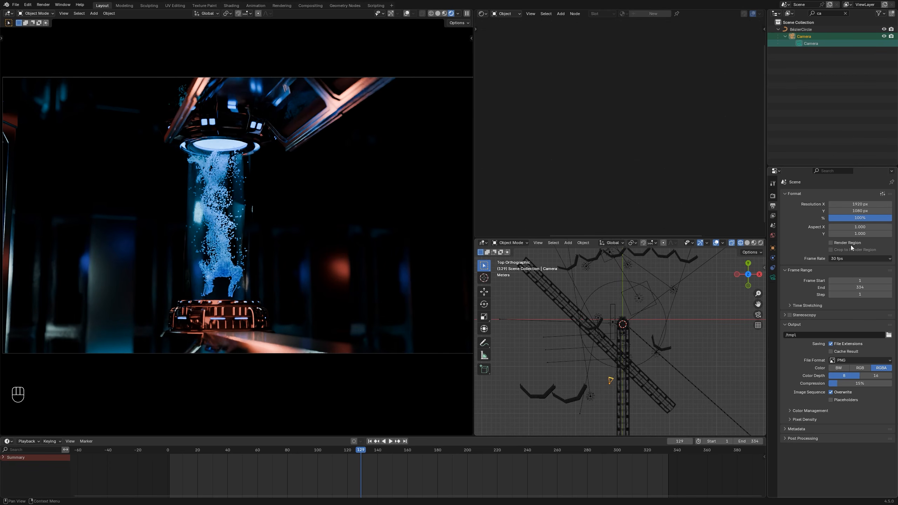
{"action": "left_click", "coordinate": [773, 197]}
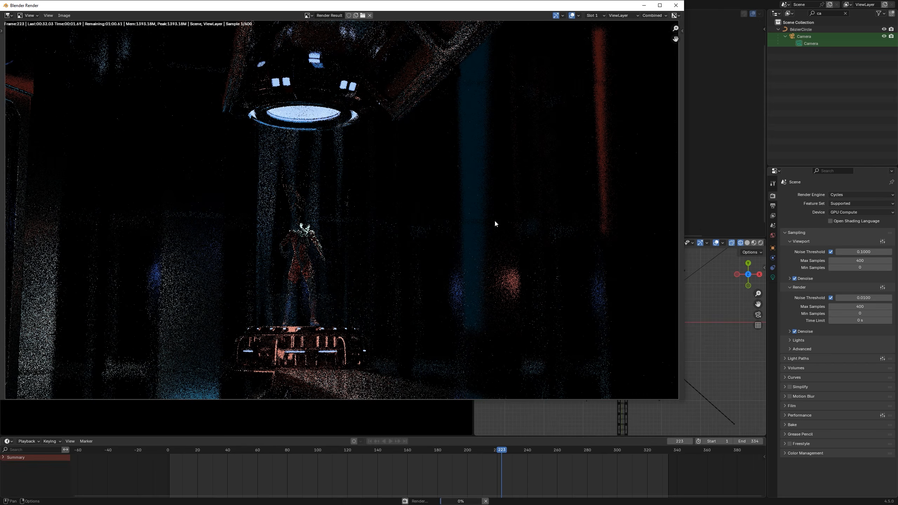
Step: Examine the figure and particles in the render, and play the animation from the close-up camera
{"action": "scroll", "coordinate": [357, 254], "scroll_direction": "up", "scroll_amount": 2}
{"action": "middle_click_drag", "start_coordinate": [377, 258], "coordinate": [413, 229]}
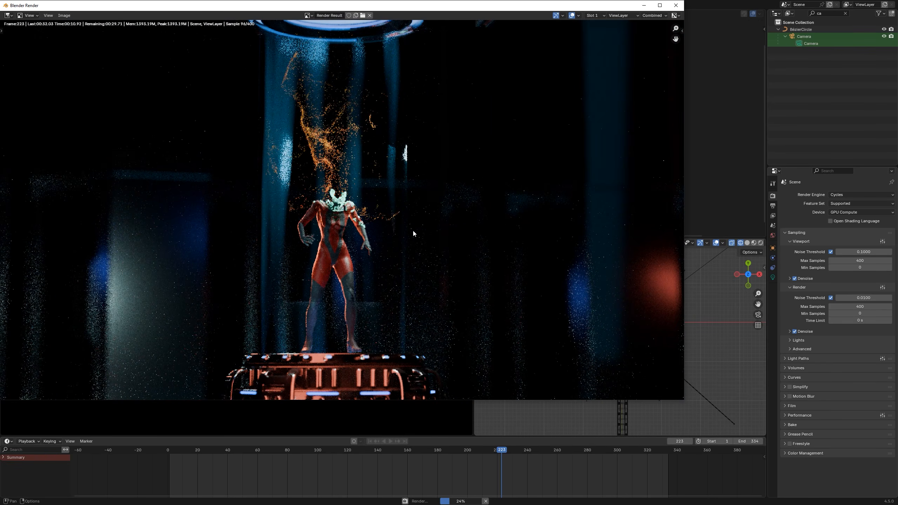
{"action": "scroll", "coordinate": [413, 229], "scroll_direction": "down", "scroll_amount": 2}
{"action": "scroll", "coordinate": [414, 233], "scroll_direction": "up", "scroll_amount": 2}
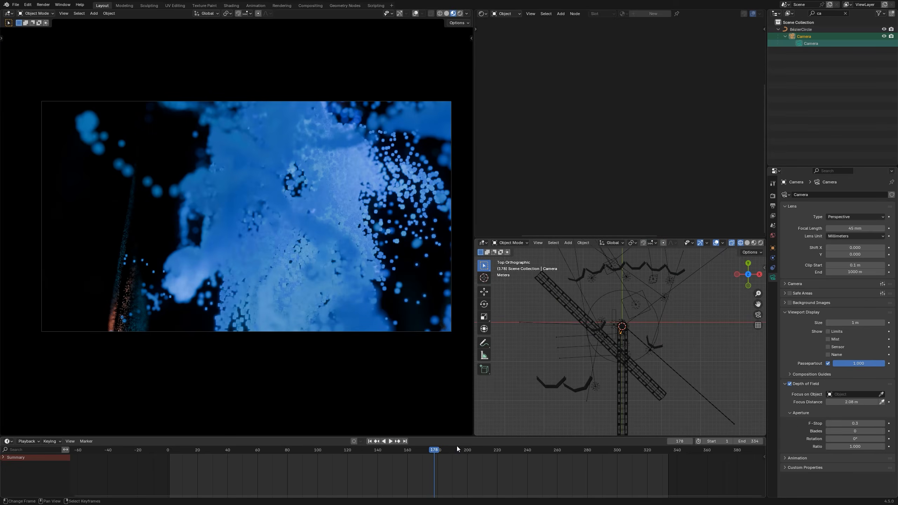
{"action": "left_click", "coordinate": [390, 441]}
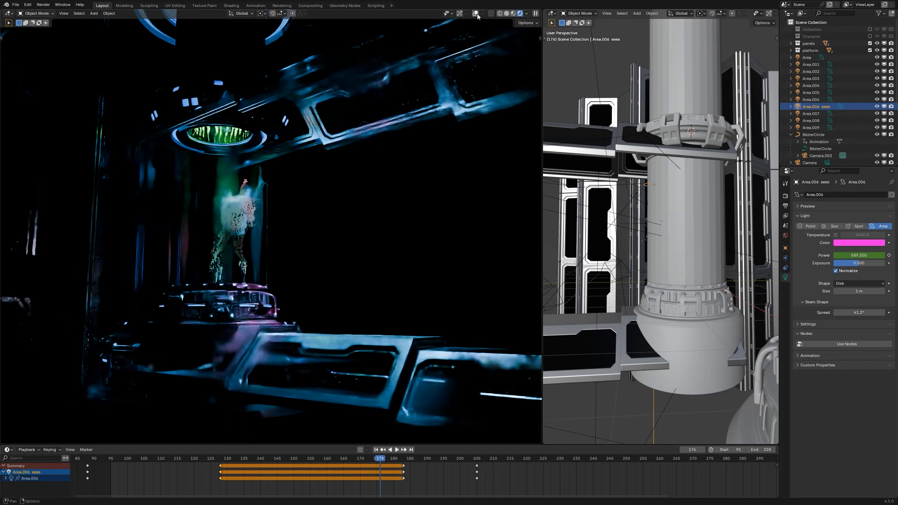
Step: Try orange for the pod's animated disk area light and settle on a pink colour
{"action": "left_click", "coordinate": [860, 243]}
{"action": "left_click", "coordinate": [836, 183]}
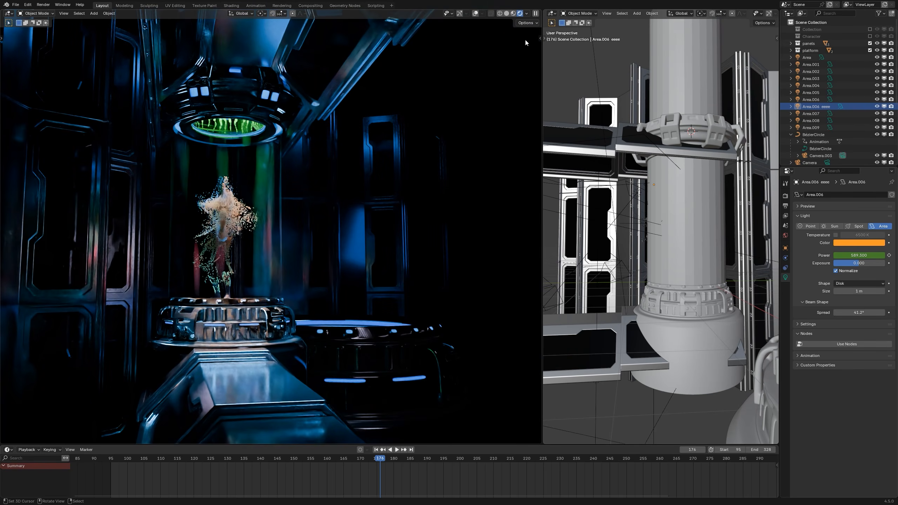
{"action": "left_click_drag", "start_coordinate": [836, 183], "coordinate": [848, 176]}
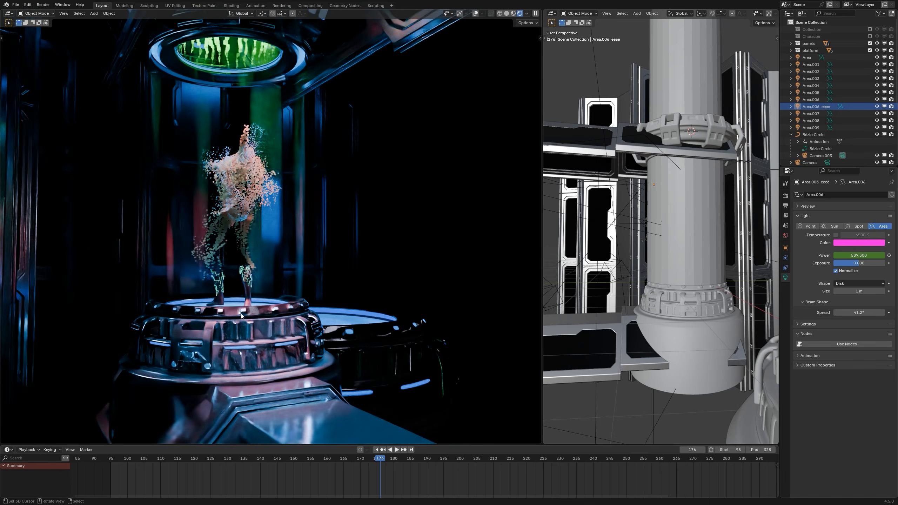
Step: Show the camera view in the second viewport and compare both viewports in rendered shading on frame 199
{"action": "key", "text": "KP_0"}
{"action": "scroll", "coordinate": [638, 219], "scroll_direction": "up", "scroll_amount": 9}
{"action": "scroll", "coordinate": [749, 14], "scroll_direction": "down", "scroll_amount": 6}
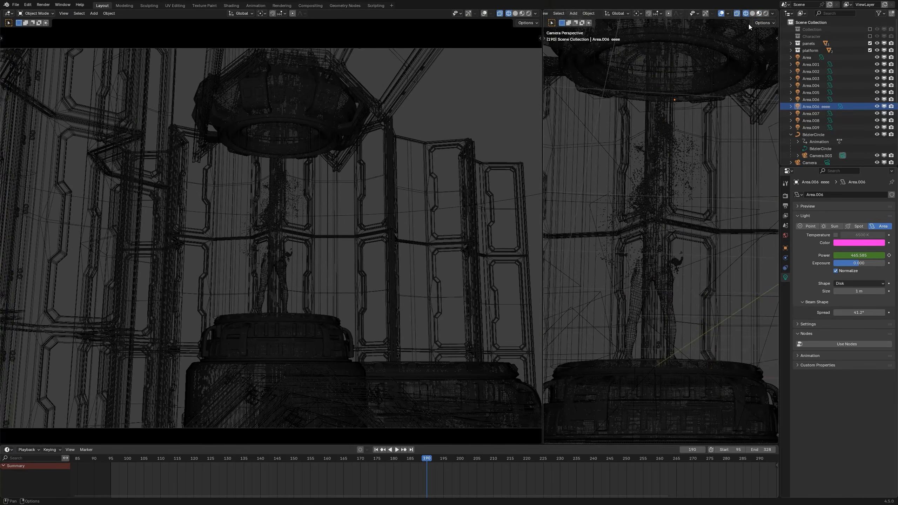
{"action": "left_click", "coordinate": [759, 13]}
{"action": "scroll", "coordinate": [529, 16], "scroll_direction": "down", "scroll_amount": 4, "text": "alt"}
{"action": "left_click", "coordinate": [529, 14]}
{"action": "scroll", "coordinate": [475, 17], "scroll_direction": "down", "scroll_amount": 5, "text": "alt"}
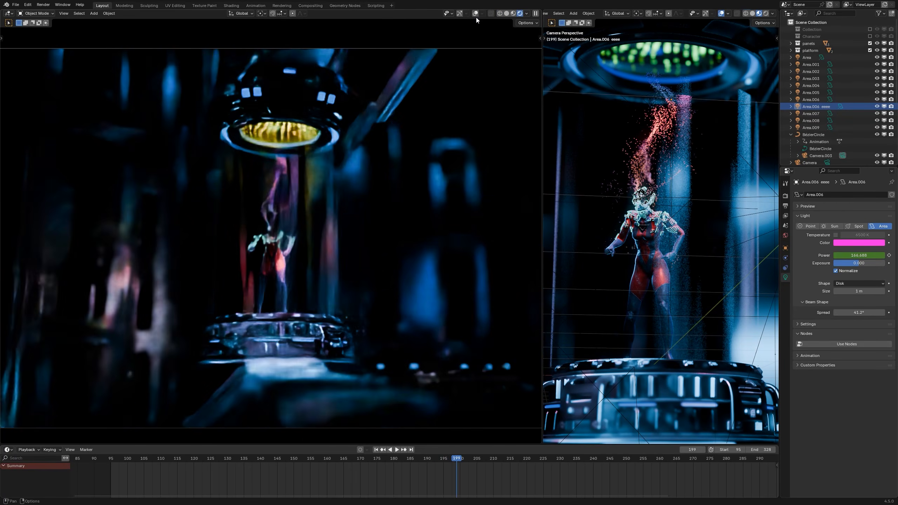
Step: Switch the main viewport to wireframe, test render frame 199, and close the render window
{"action": "key", "text": "shift+z"}
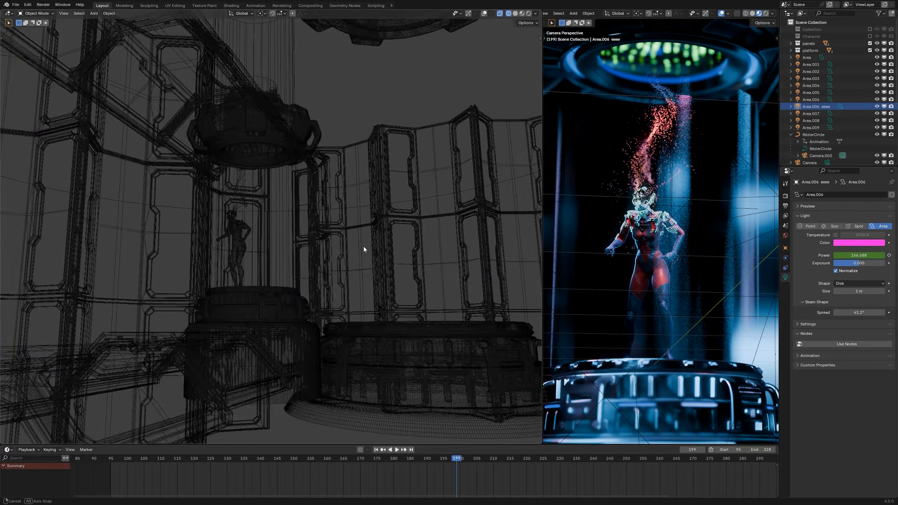
{"action": "key", "text": "F12"}
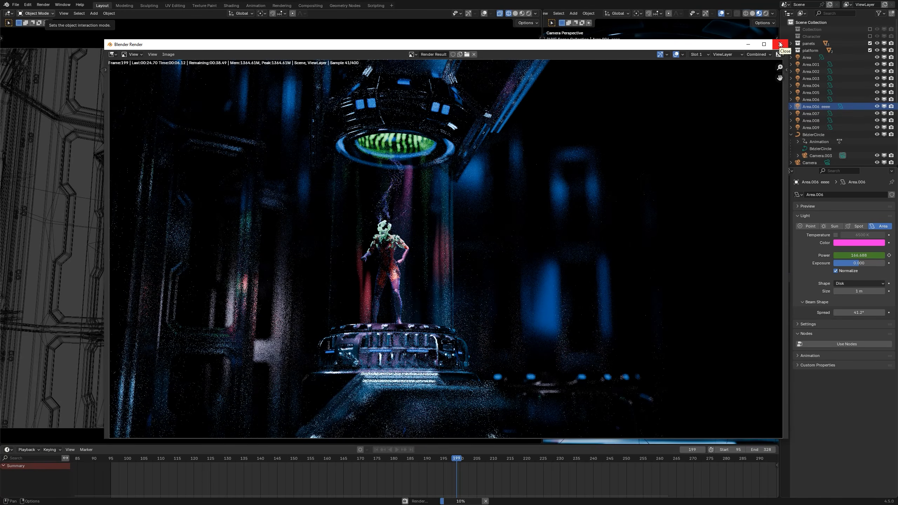
{"action": "left_click", "coordinate": [781, 44]}
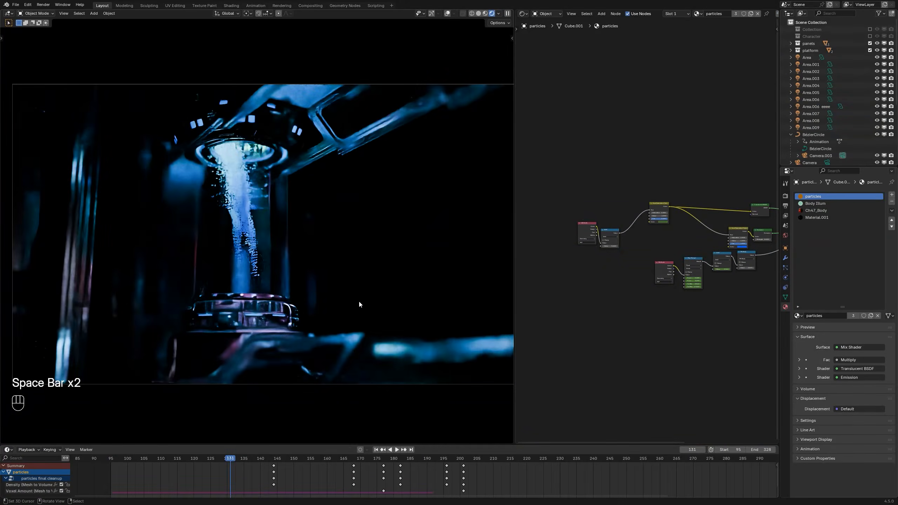
Step: Play and pause the particle animation in rendered shading to check the teleport effect and lighting
{"action": "key", "text": "space"}
{"action": "key", "text": "space"}
{"action": "key", "text": "space"}
{"action": "key", "text": "space"}
{"action": "key", "text": "space"}
{"action": "key", "text": "space"}
{"action": "key", "text": "space"}
{"action": "key", "text": "space"}
{"action": "scroll", "coordinate": [280, 266], "scroll_direction": "up", "scroll_amount": 4}
{"action": "key", "text": "space"}
{"action": "key", "text": "space"}
{"action": "key", "text": "space"}
{"action": "key", "text": "space"}
{"action": "key", "text": "space"}
{"action": "key", "text": "space"}
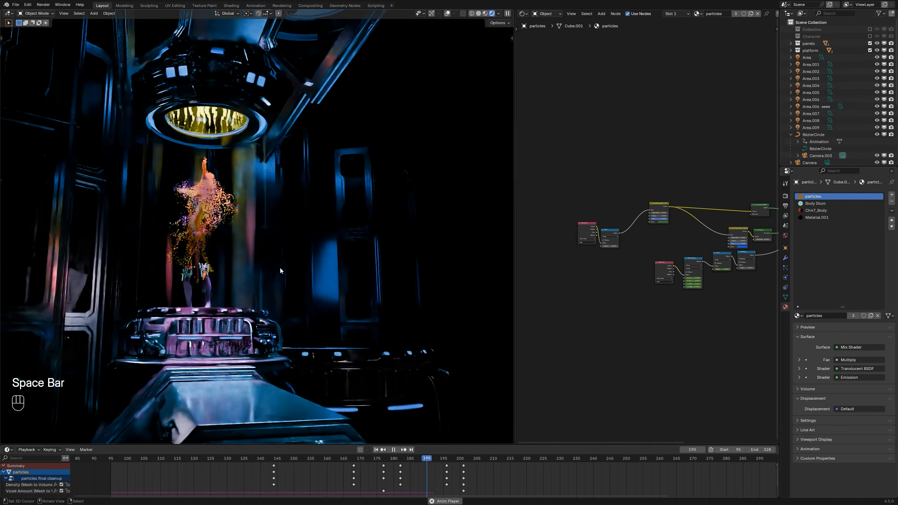
Step: Inspect the character from another angle in wireframe, return to the rendered camera view, and replay the animation
{"action": "key", "text": "z"}
{"action": "middle_click_drag", "start_coordinate": [290, 275], "coordinate": [302, 270]}
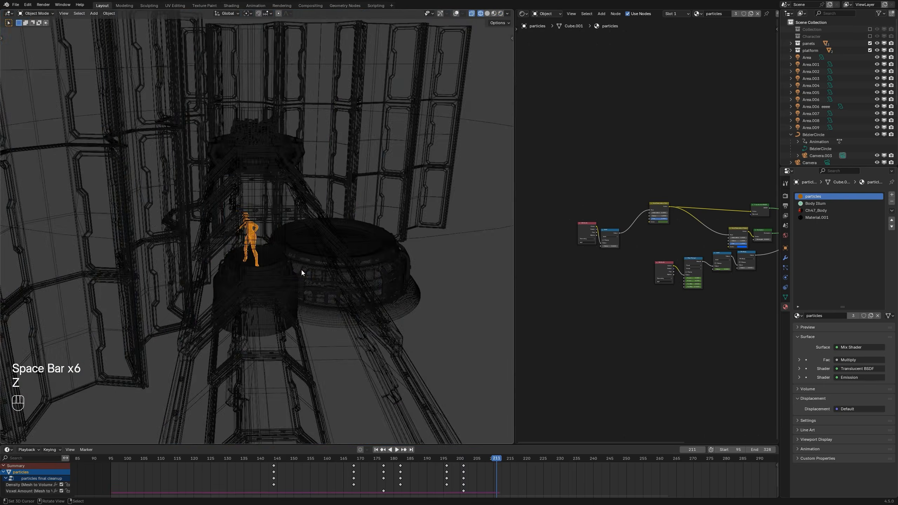
{"action": "key", "text": "z"}
{"action": "key", "text": "KP_0"}
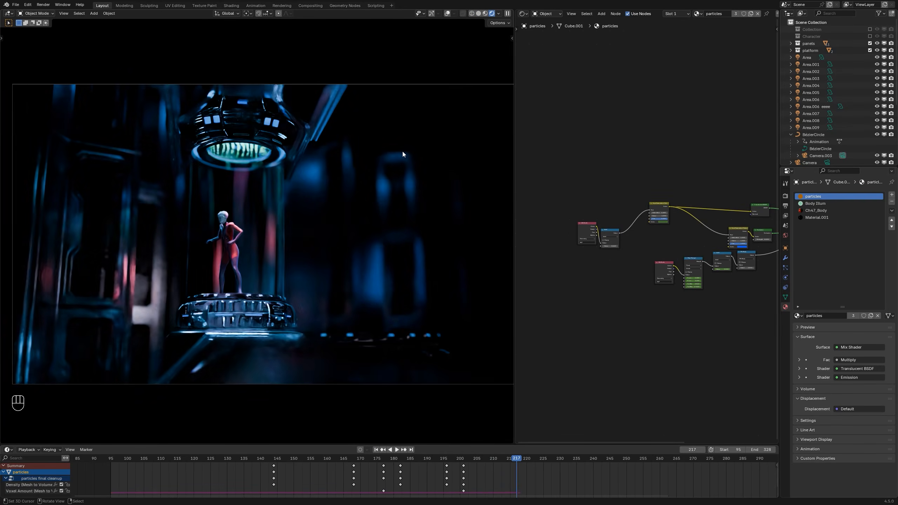
{"action": "key", "text": "space"}
{"action": "key", "text": "space"}
{"action": "key", "text": "space"}
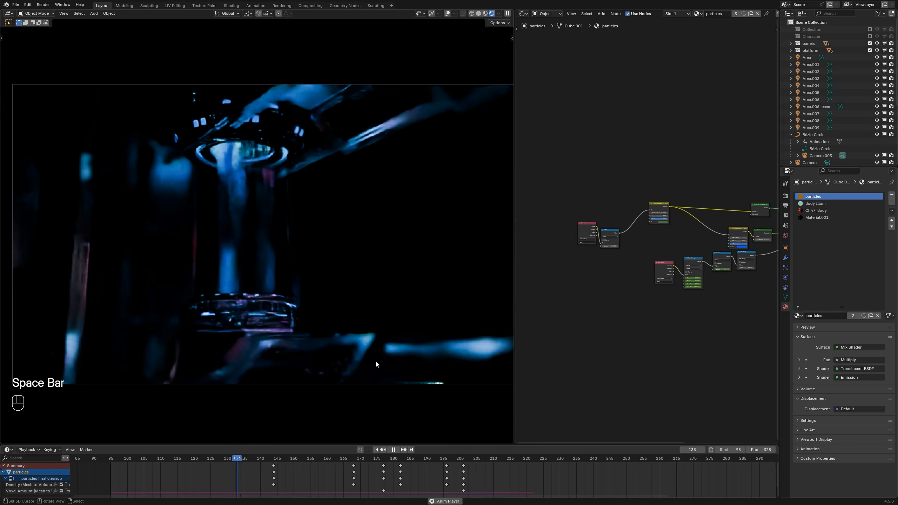
Step: Play and pause the teleport animation in the rendered camera view and scrub through the frames to check it
{"action": "key", "text": "space"}
{"action": "middle_click_drag", "start_coordinate": [283, 267], "coordinate": [302, 263], "text": "shift"}
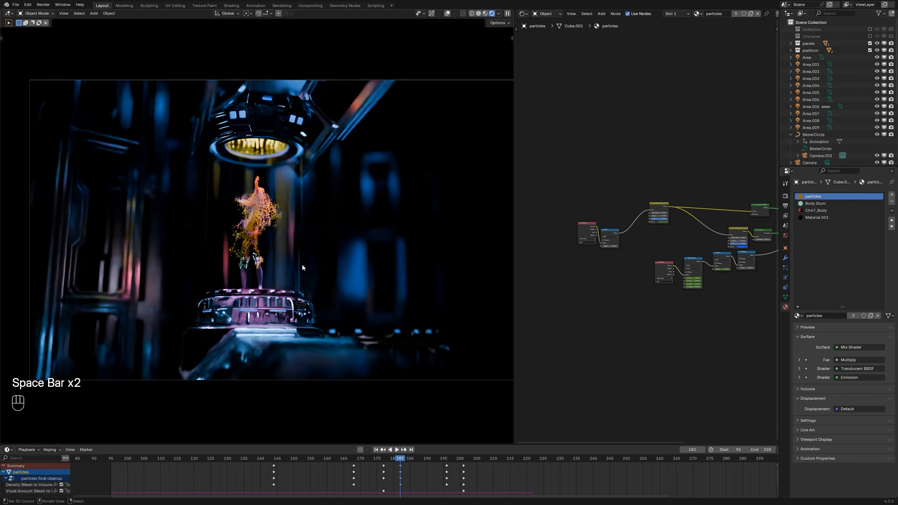
{"action": "scroll", "coordinate": [302, 263], "scroll_direction": "up", "scroll_amount": 2}
{"action": "left_click_drag", "start_coordinate": [171, 458], "coordinate": [192, 461]}
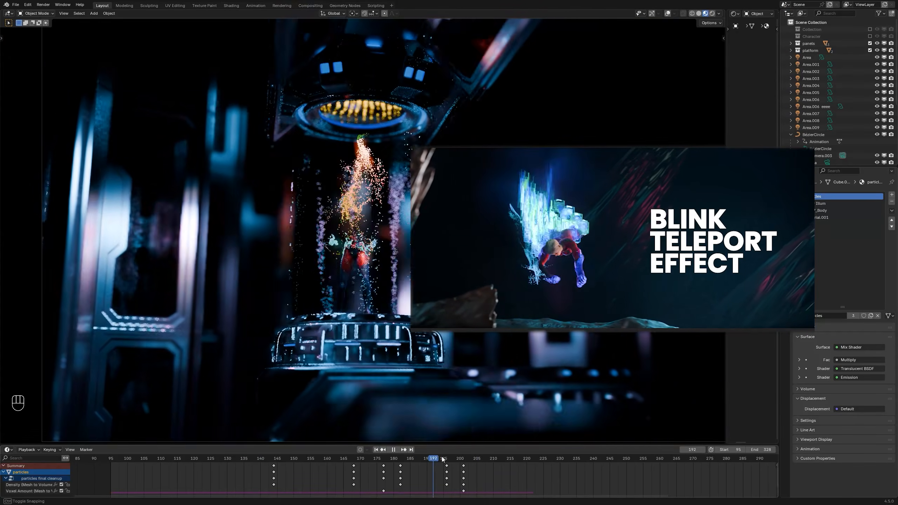
Step: Turn the shader editor area into a second 3D viewport showing the camera view
{"action": "left_click", "coordinate": [432, 13]}
{"action": "left_click", "coordinate": [449, 32]}
{"action": "key", "text": "KP_0"}
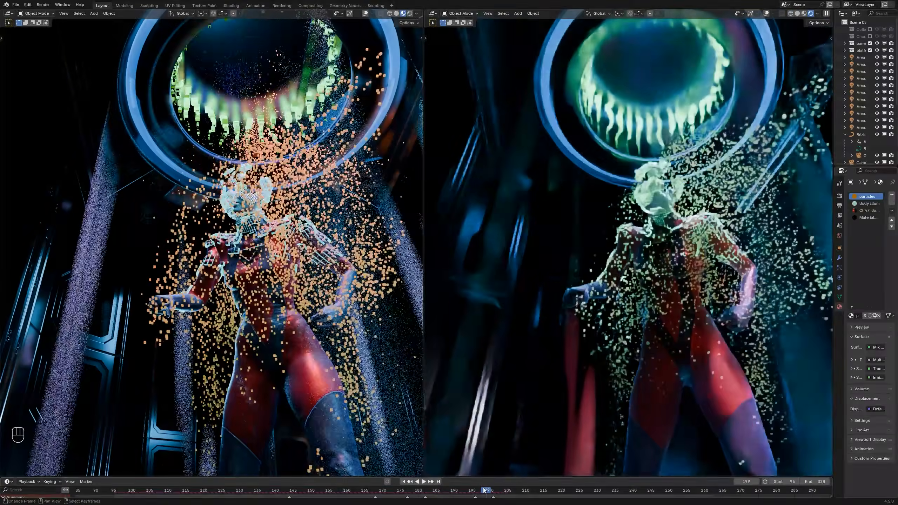
Step: Play and pause the particle animation in both rendered viewports, examining the teleport effect from the camera and other angles
{"action": "key", "text": "space"}
{"action": "key", "text": "space"}
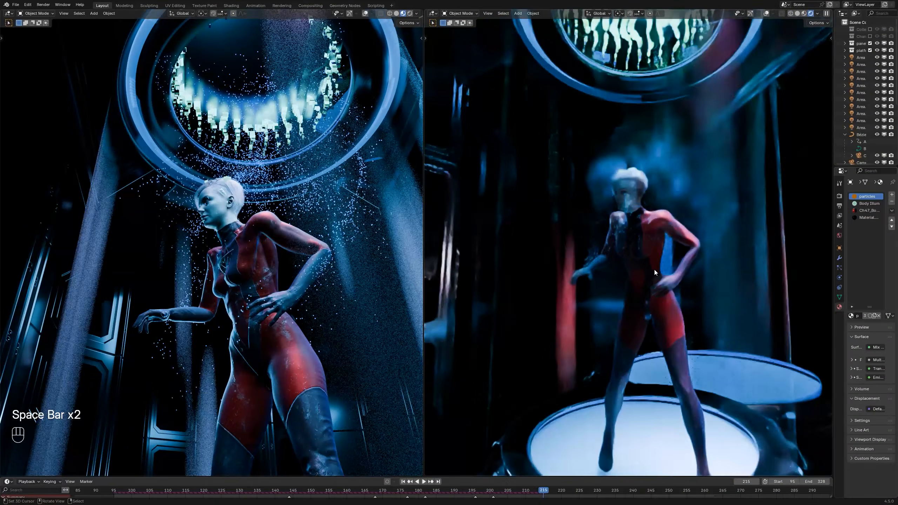
{"action": "key", "text": "KP_5"}
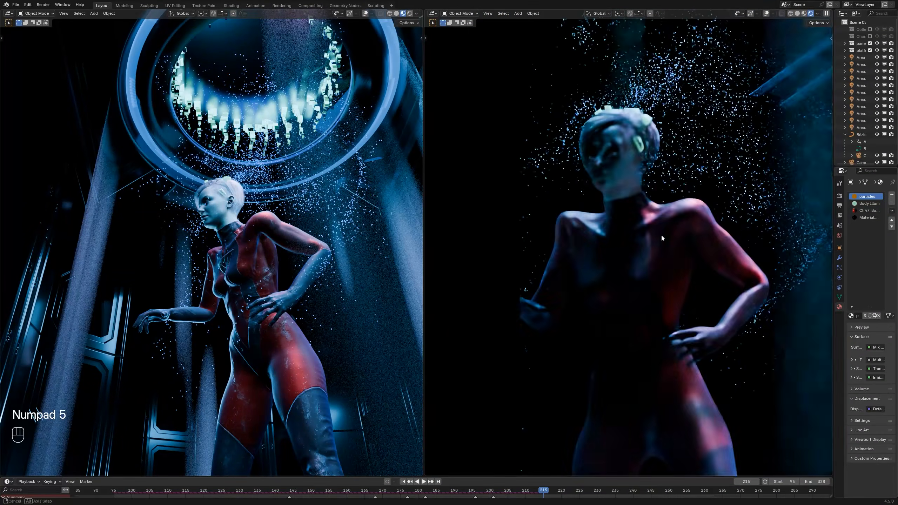
{"action": "key", "text": "space"}
{"action": "key", "text": "space"}
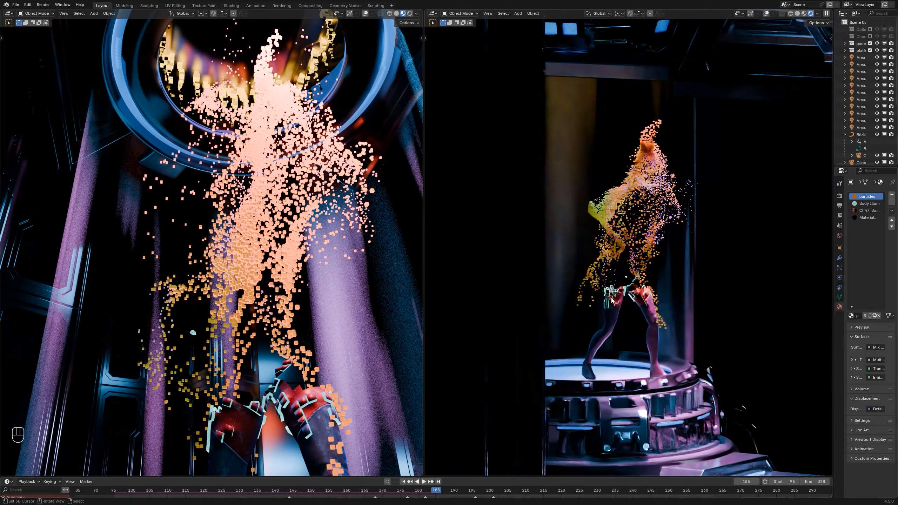
{"action": "key", "text": "KP_0"}
{"action": "key", "text": "space"}
{"action": "key", "text": "space"}
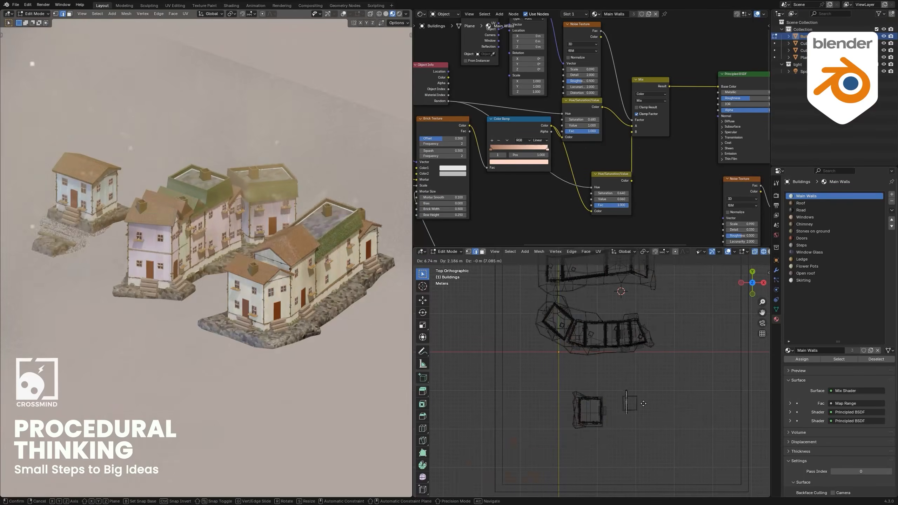
Step: Extrude the single house's footprint edge in the top view, rotate the new end by about -6.22° and reposition it
{"action": "left_click", "coordinate": [643, 404]}
{"action": "key", "text": "e"}
{"action": "left_click", "coordinate": [651, 400]}
{"action": "key", "text": "r"}
{"action": "left_click", "coordinate": [645, 404]}
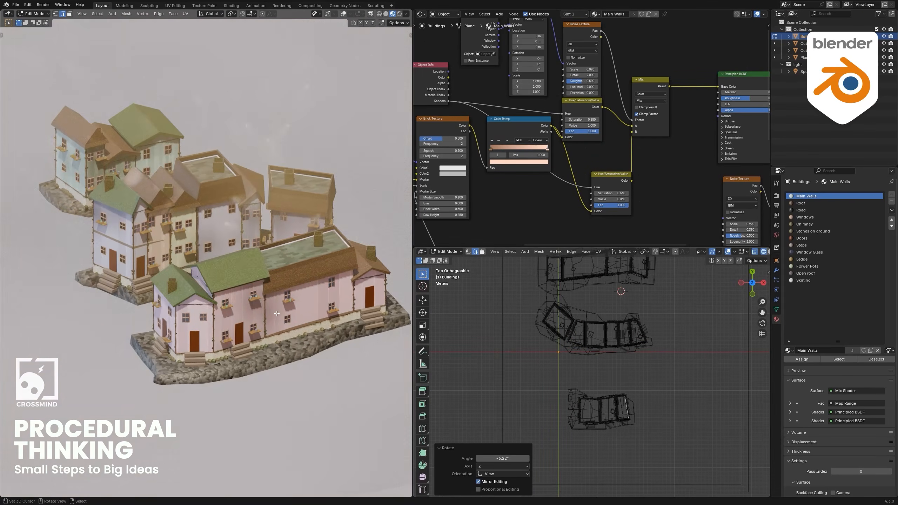
{"action": "key", "text": "g"}
{"action": "left_click", "coordinate": [647, 403]}
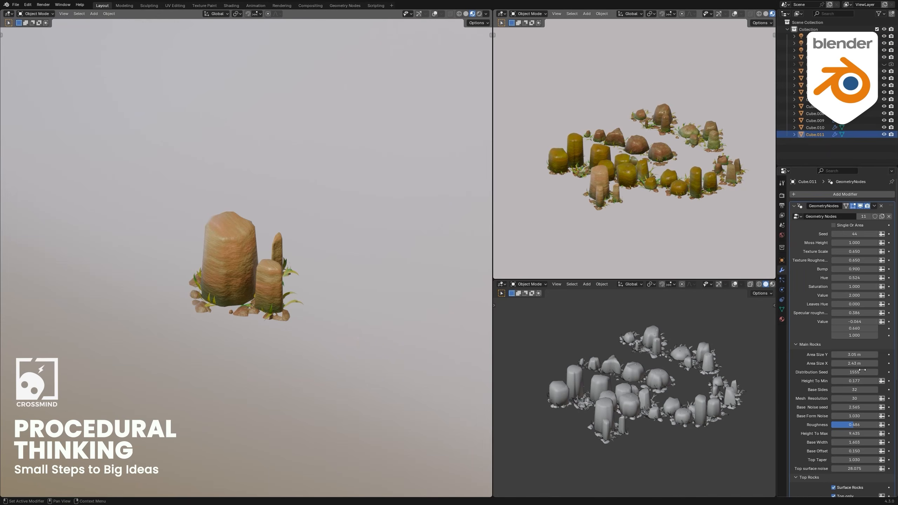
Step: Enlarge the selected rock generator's area to about 16.9 m for Area Size Y and 5.38 m for Area Size X
{"action": "left_click_drag", "start_coordinate": [854, 355], "coordinate": [877, 364]}
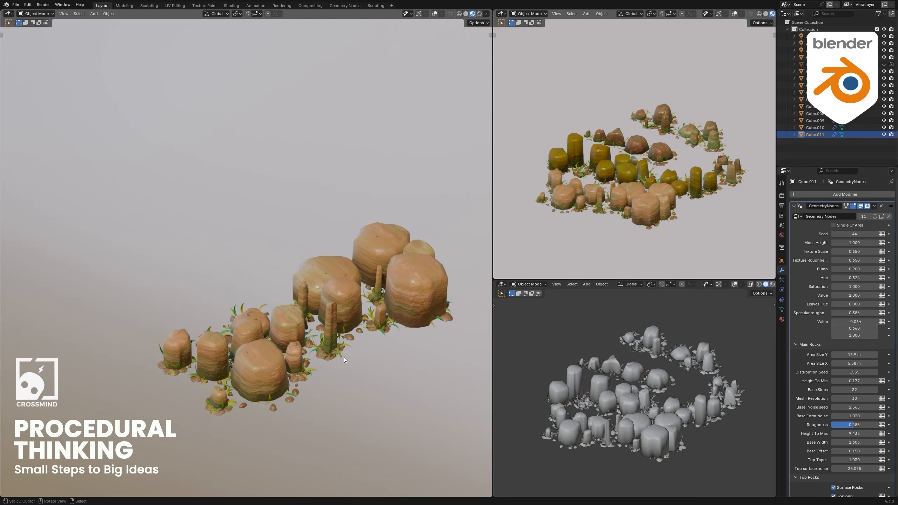
{"action": "key", "text": "slash"}
{"action": "middle_click_drag", "start_coordinate": [344, 357], "coordinate": [362, 392]}
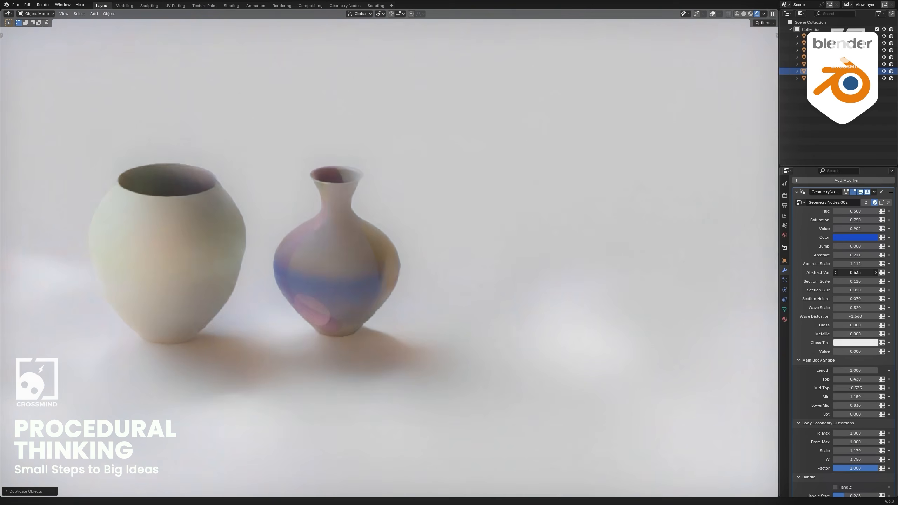